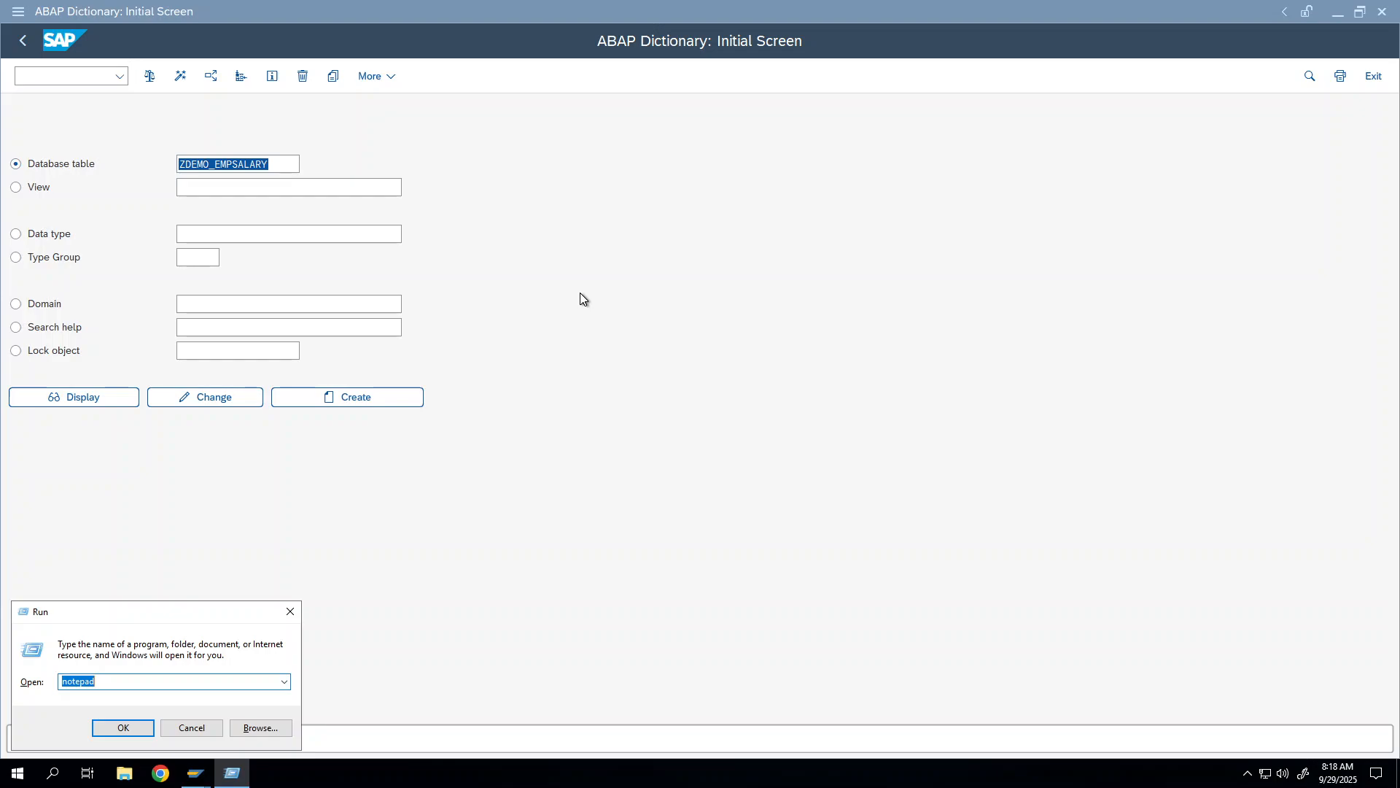
Step: Launch mspaint from the Run dialog, replacing the notepad entry
left_click(96, 683)
left_click_drag(101, 684, 3, 692)
type("msp")
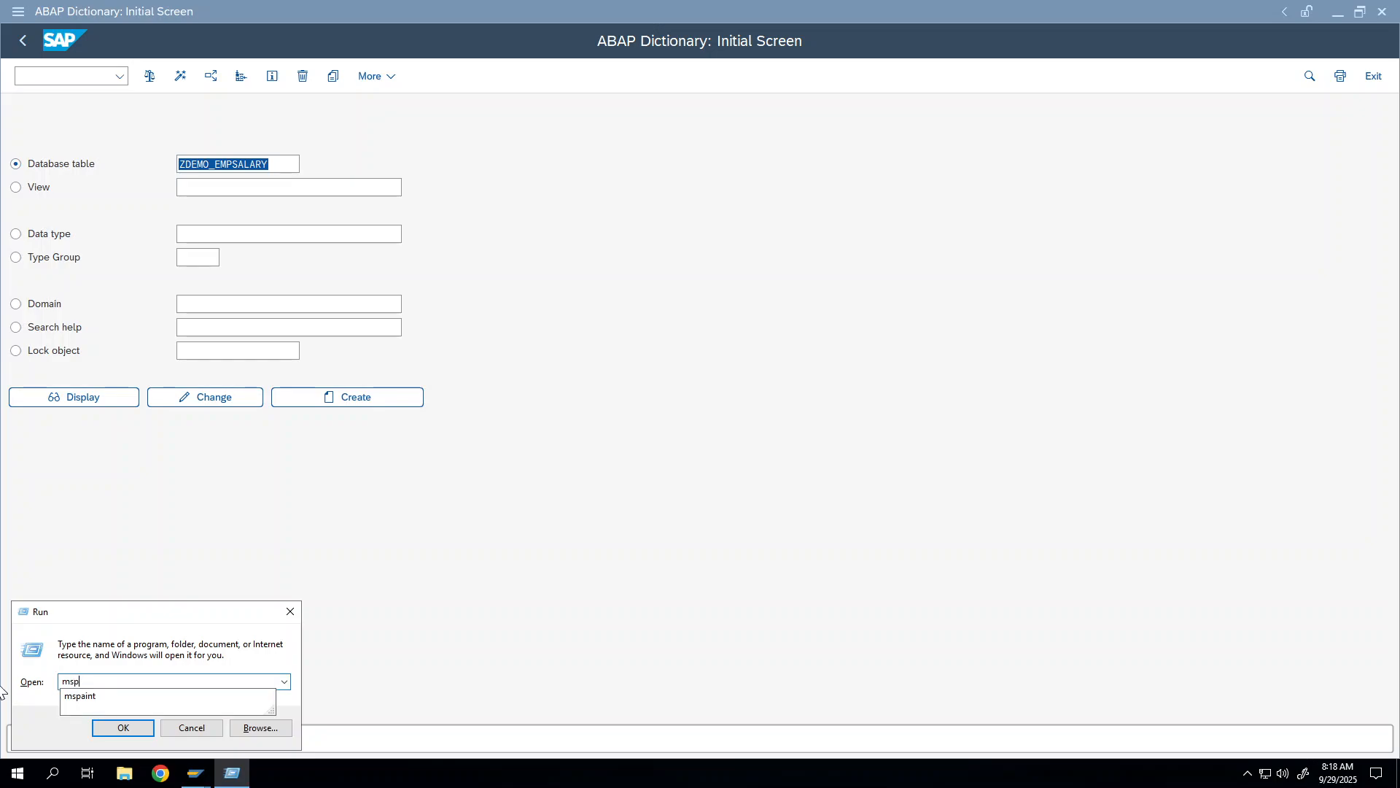
left_click(90, 696)
left_click(105, 724)
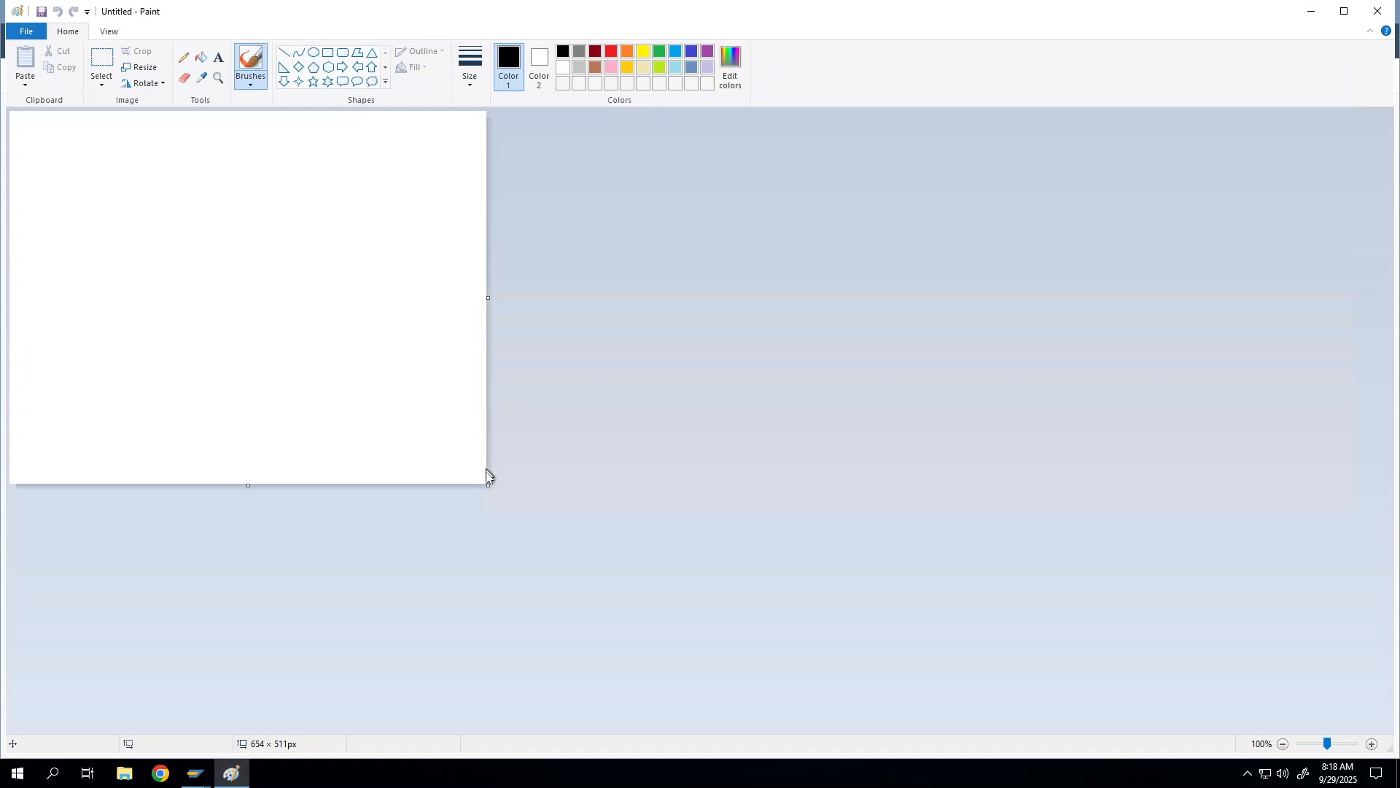
Step: Write 'Foreign Keys: To define the relationship between two databse tables.' in an enlarged top-left text box
left_click(218, 58)
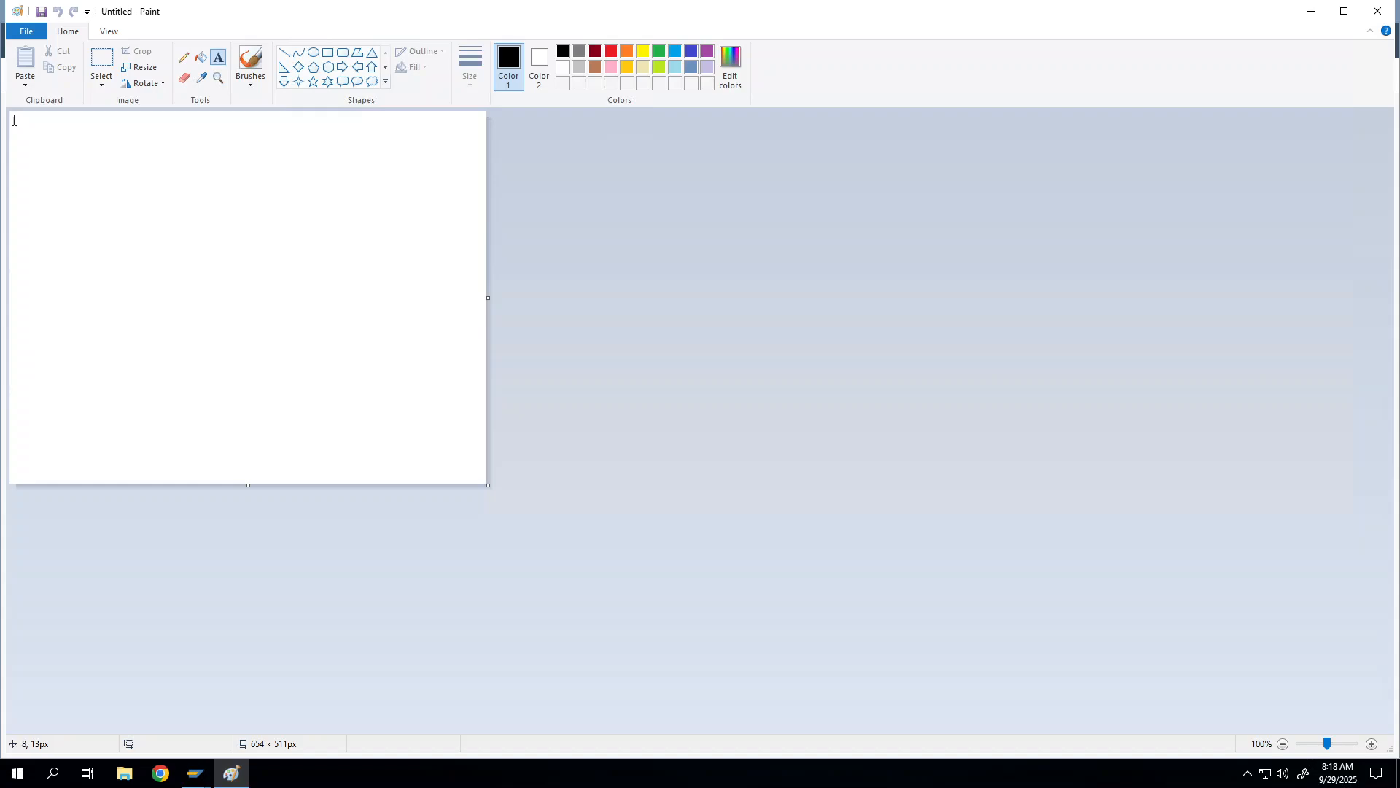
left_click(13, 121)
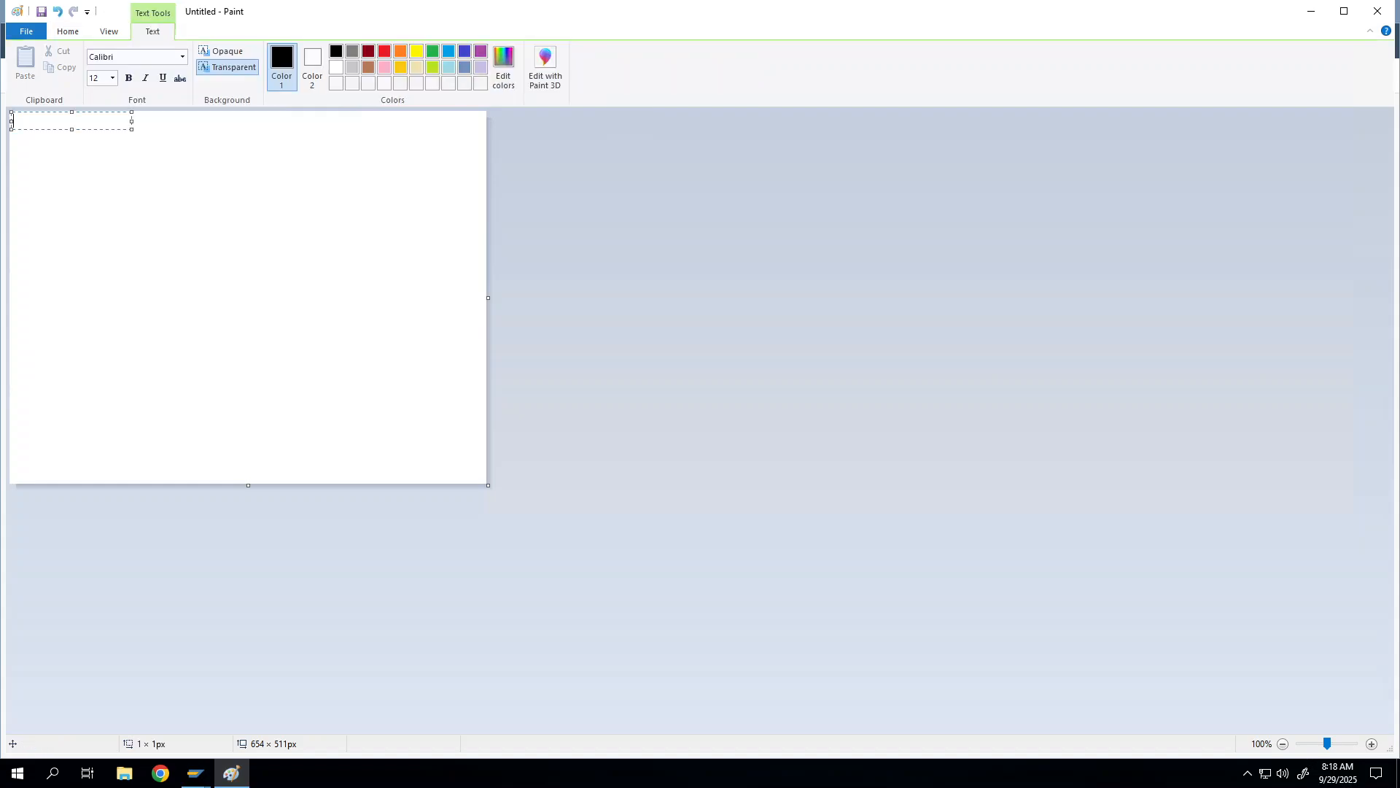
type("Foreign Keys:")
mouse_move(132, 129)
left_mouse_down()
mouse_move(330, 219)
mouse_move(469, 247)
left_mouse_up()
type("T de")
key("BackSpace")
key("BackSpace")
type("o define the rela")
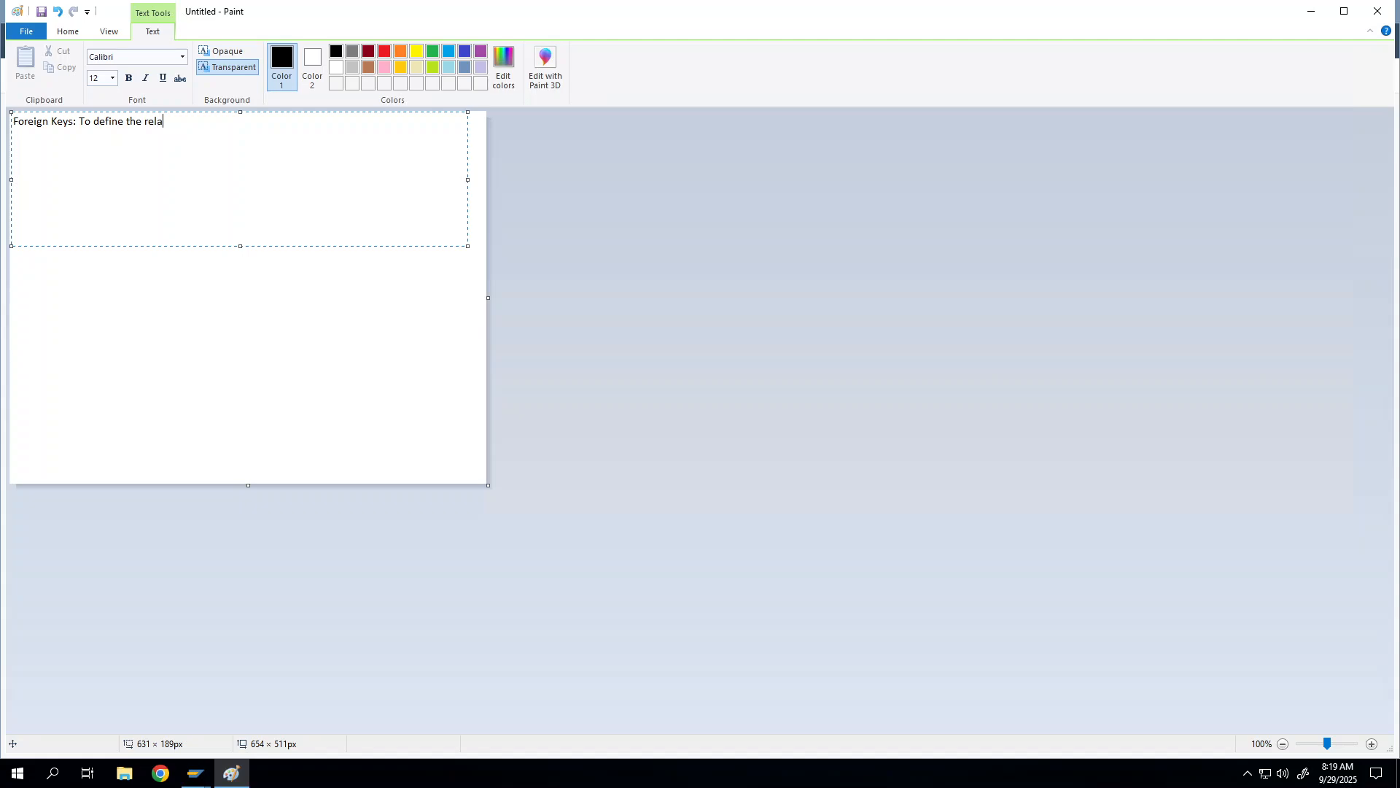
type("tionship between two databse tables.")
key("Return")
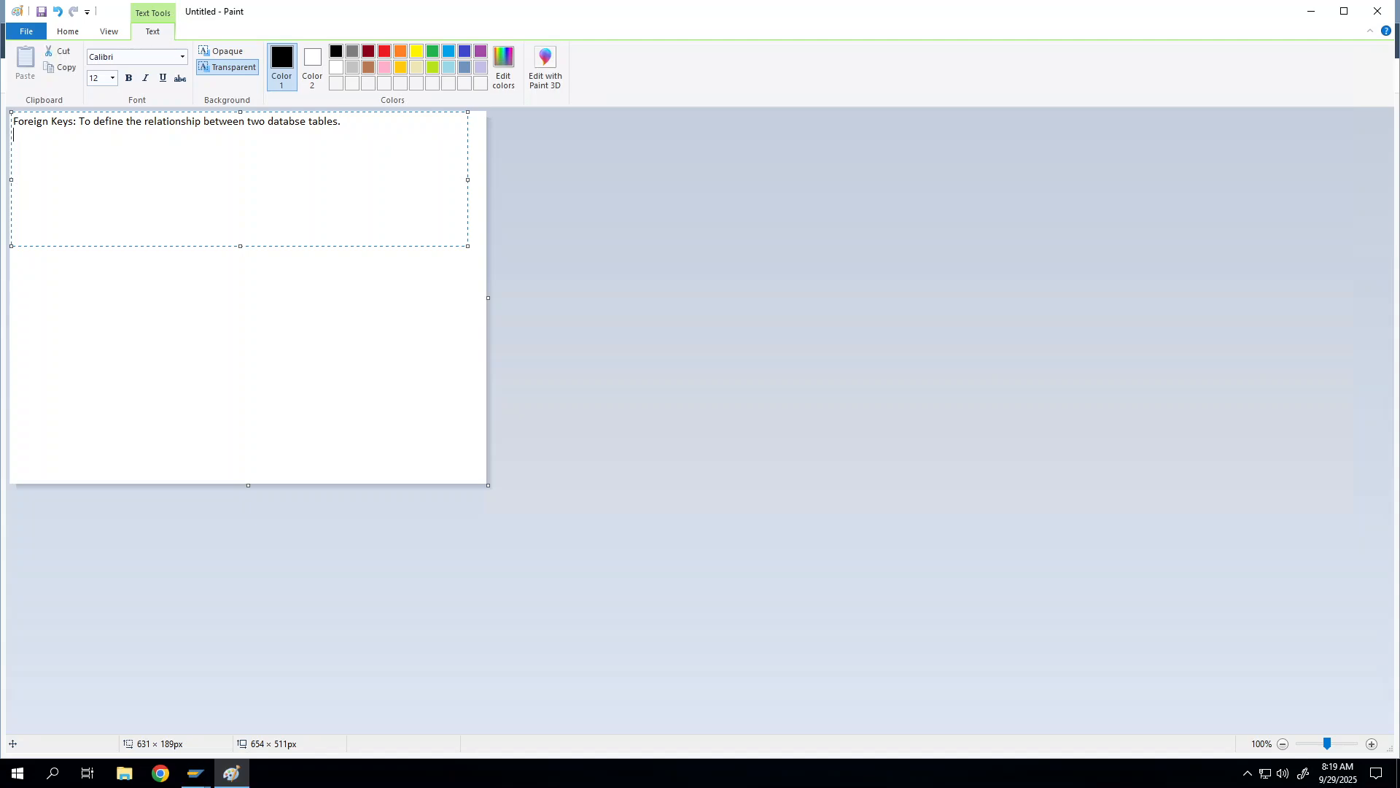
Step: Type 'This is for data consistency, won't allow the invalid values in the transactional data' as the second line
type("This is for data consistency")
type(", won't all")
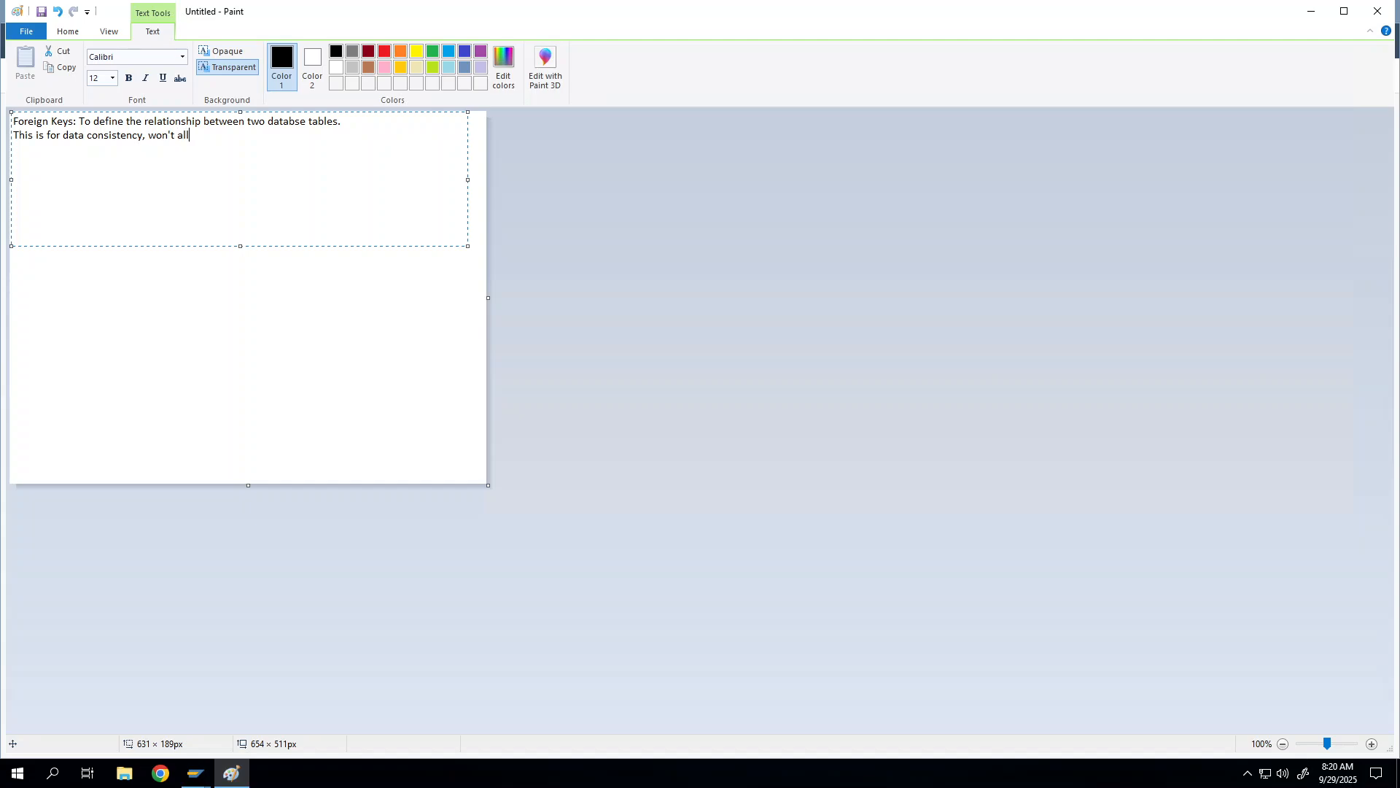
type("ow the invalid values in the transaction")
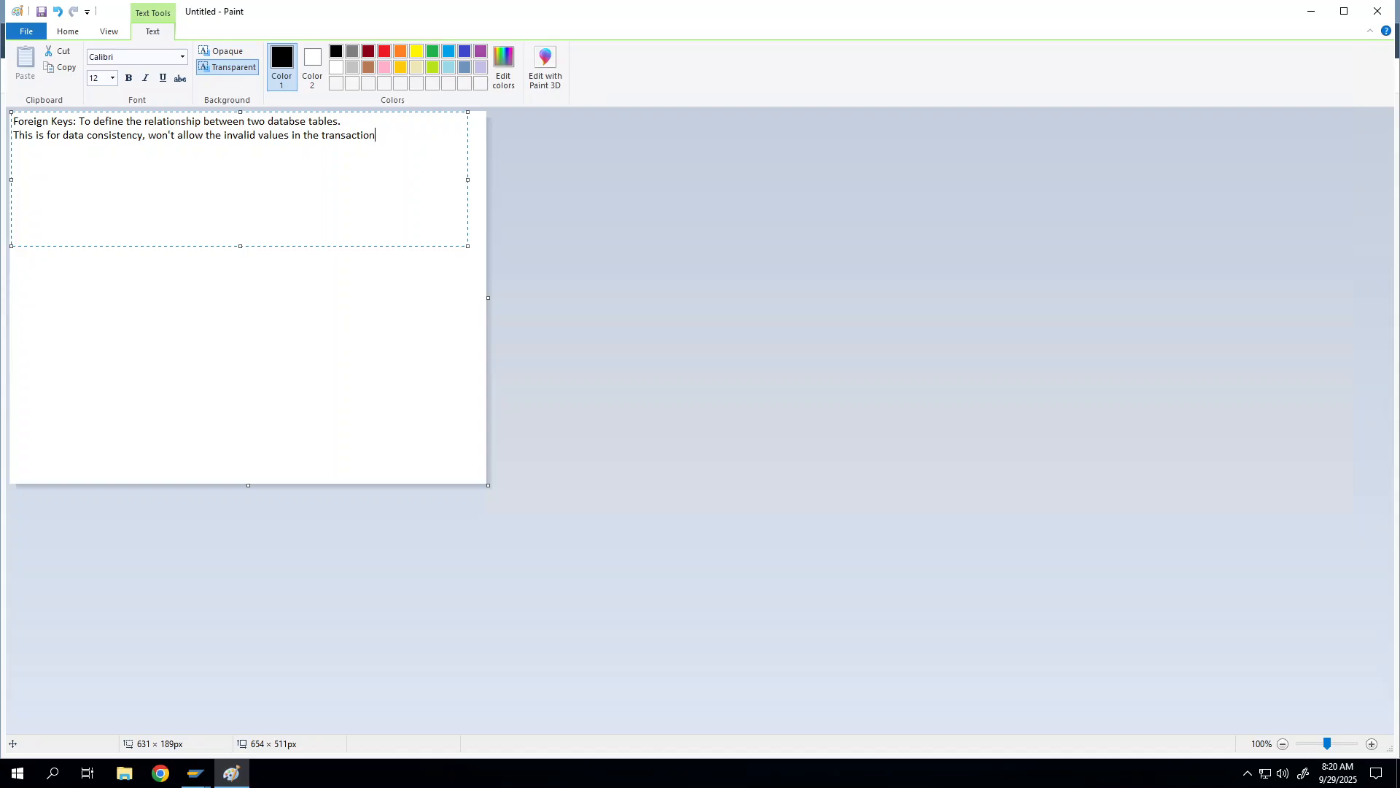
type("al data")
Step: Type 'Check Table: It is used to assign the foreign key relation, it constains the primary key fields to refere the fields in the transactional table.'
type("Che")
type("ck Table:")
type("It is used")
type(" to assign")
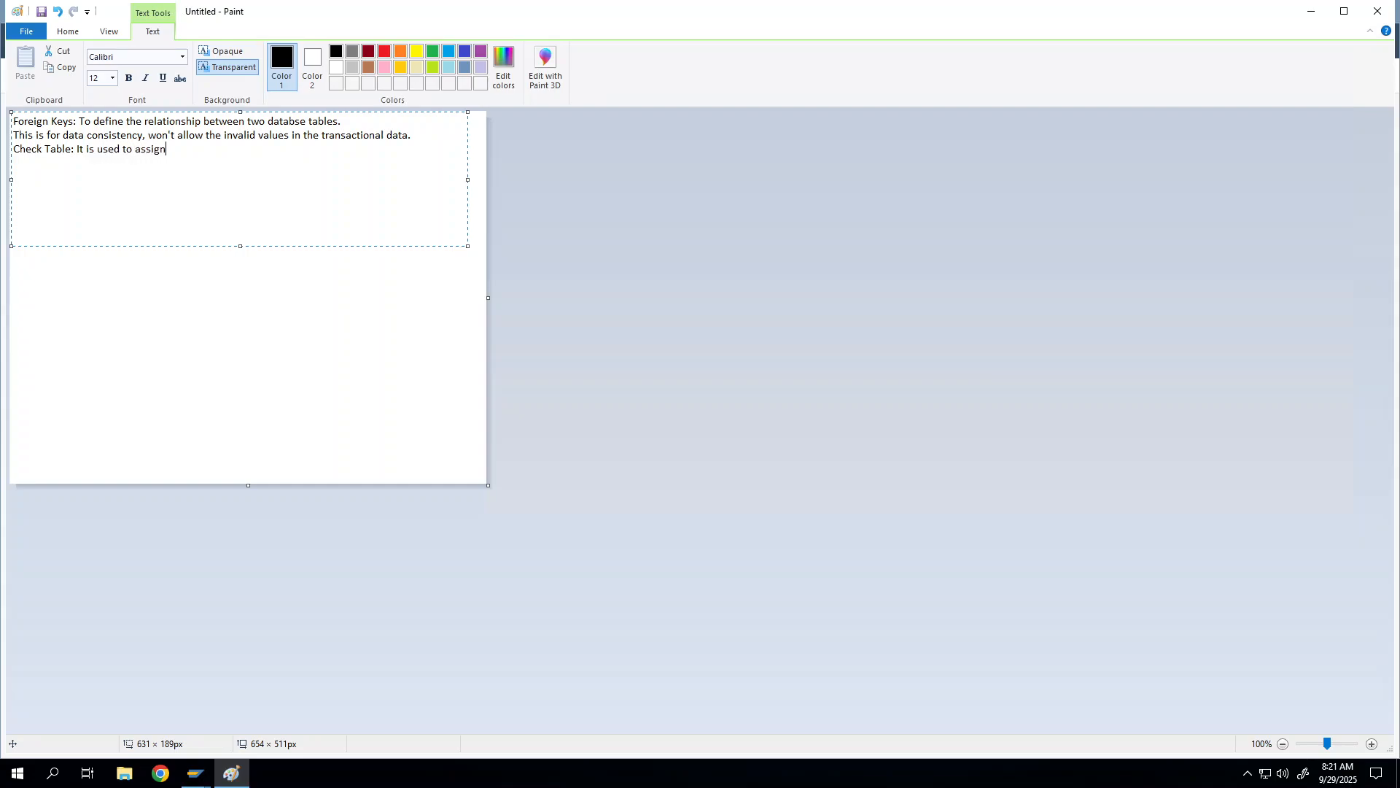
type(" the foreign key relation, it constains the")
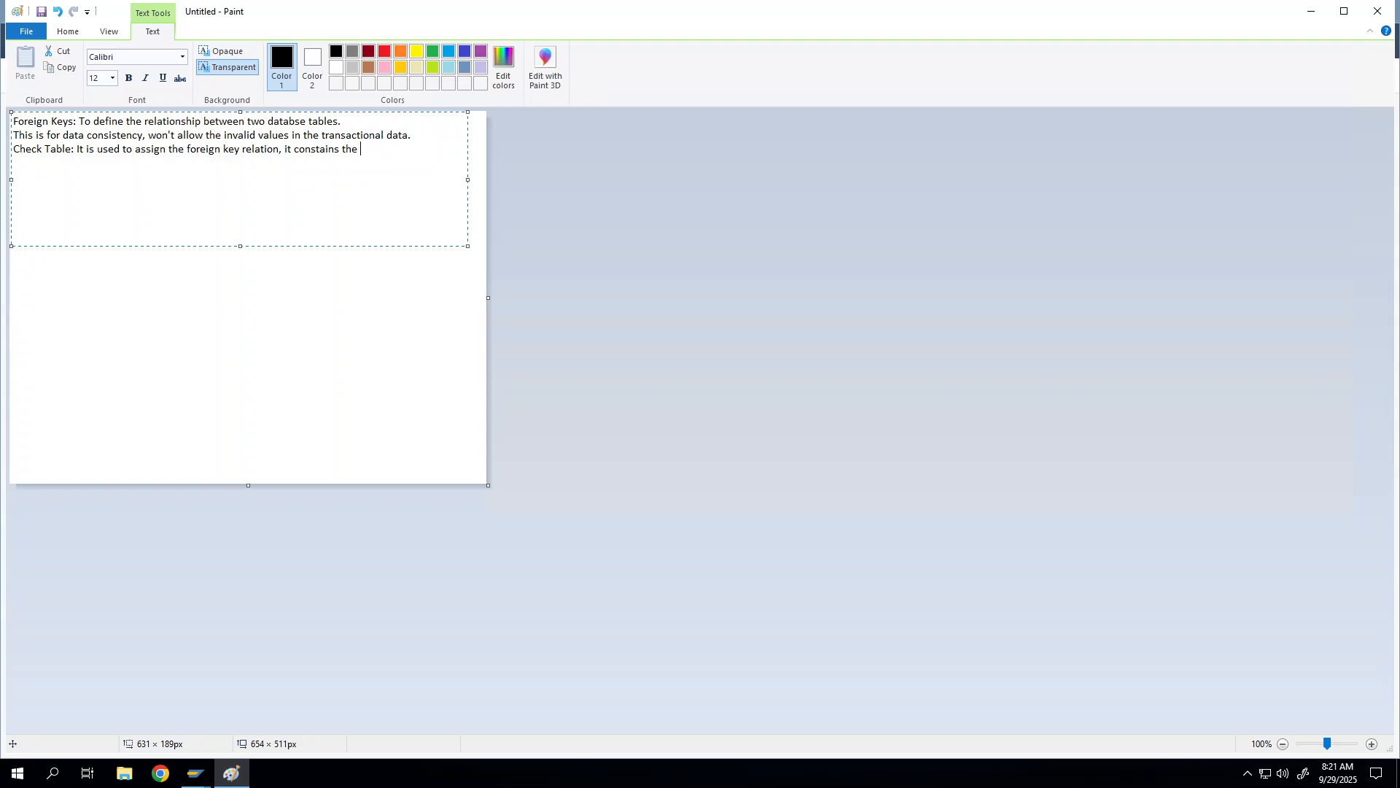
type("primary key fields")
type("to refere the fields")
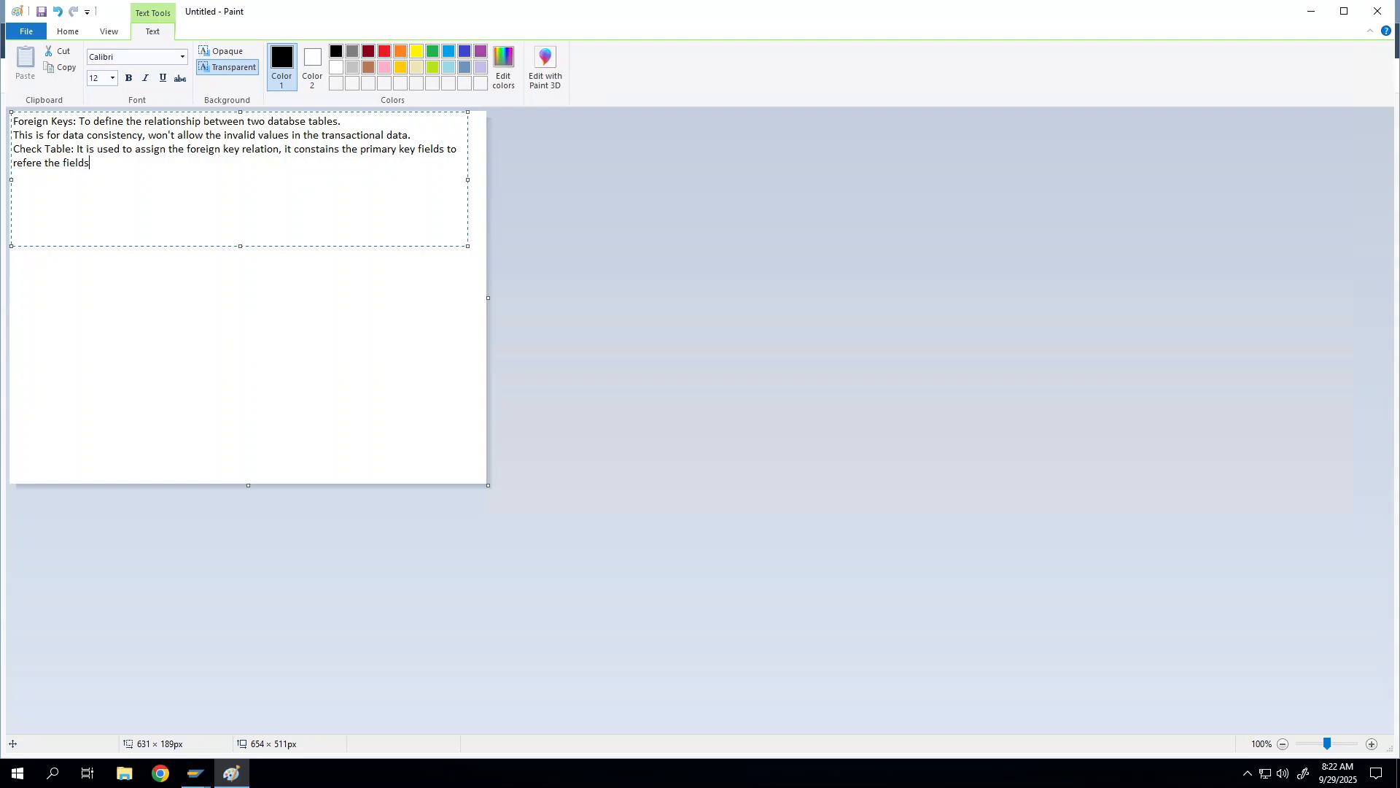
type(" in the transactional table.")
Step: Bold the 'Check Table:' label and insert '(Master)' so it reads 'Check Table(Master):'
left_click_drag(13, 148, 74, 148)
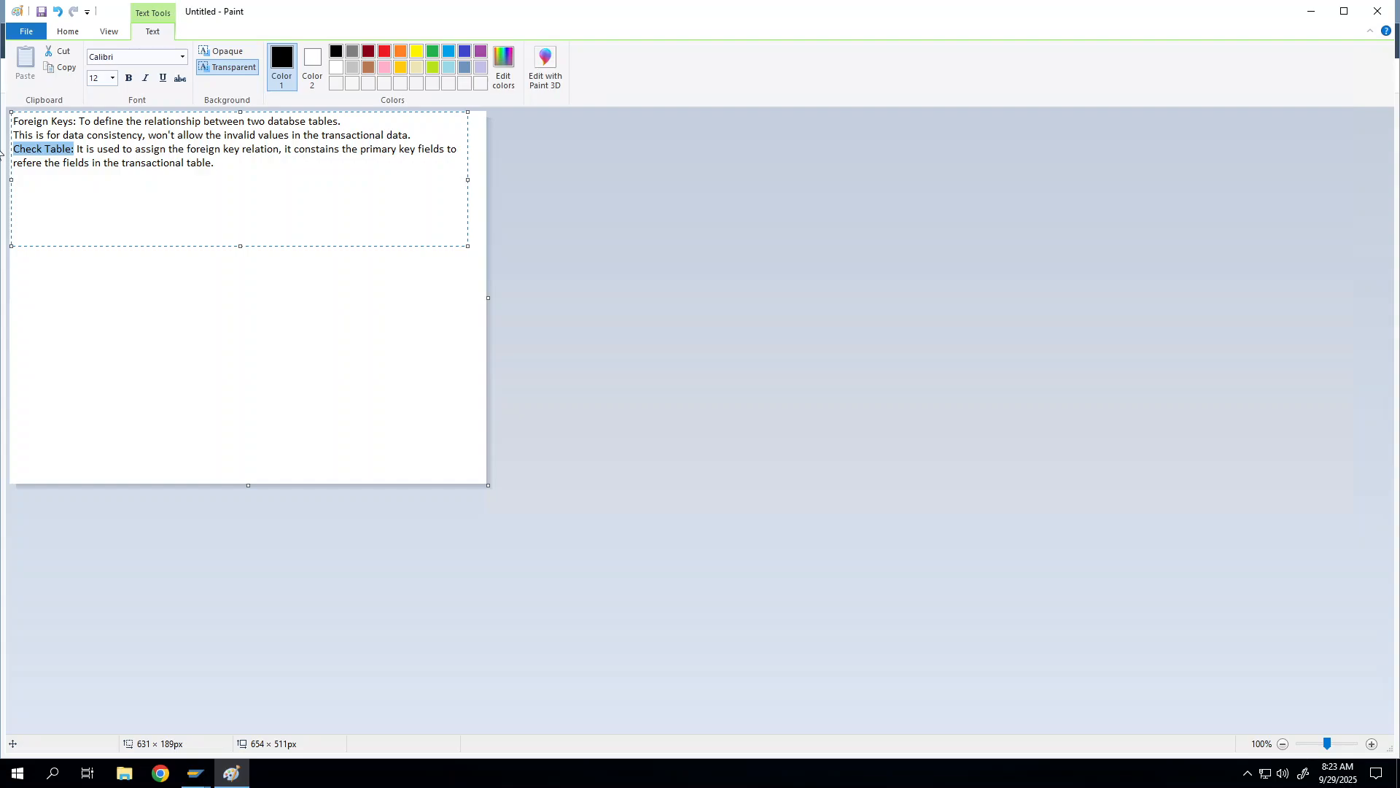
key("ctrl+b")
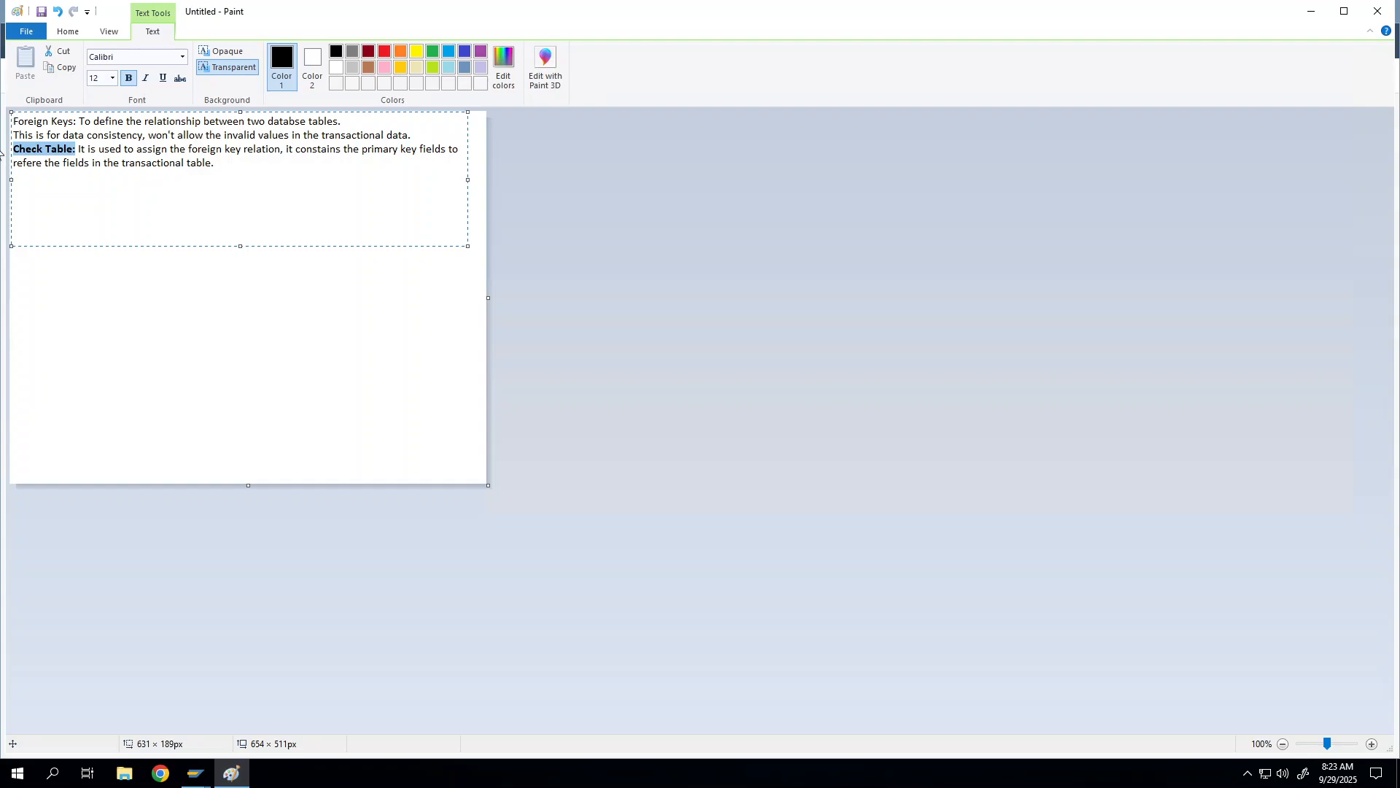
key("Right")
type("(Master")
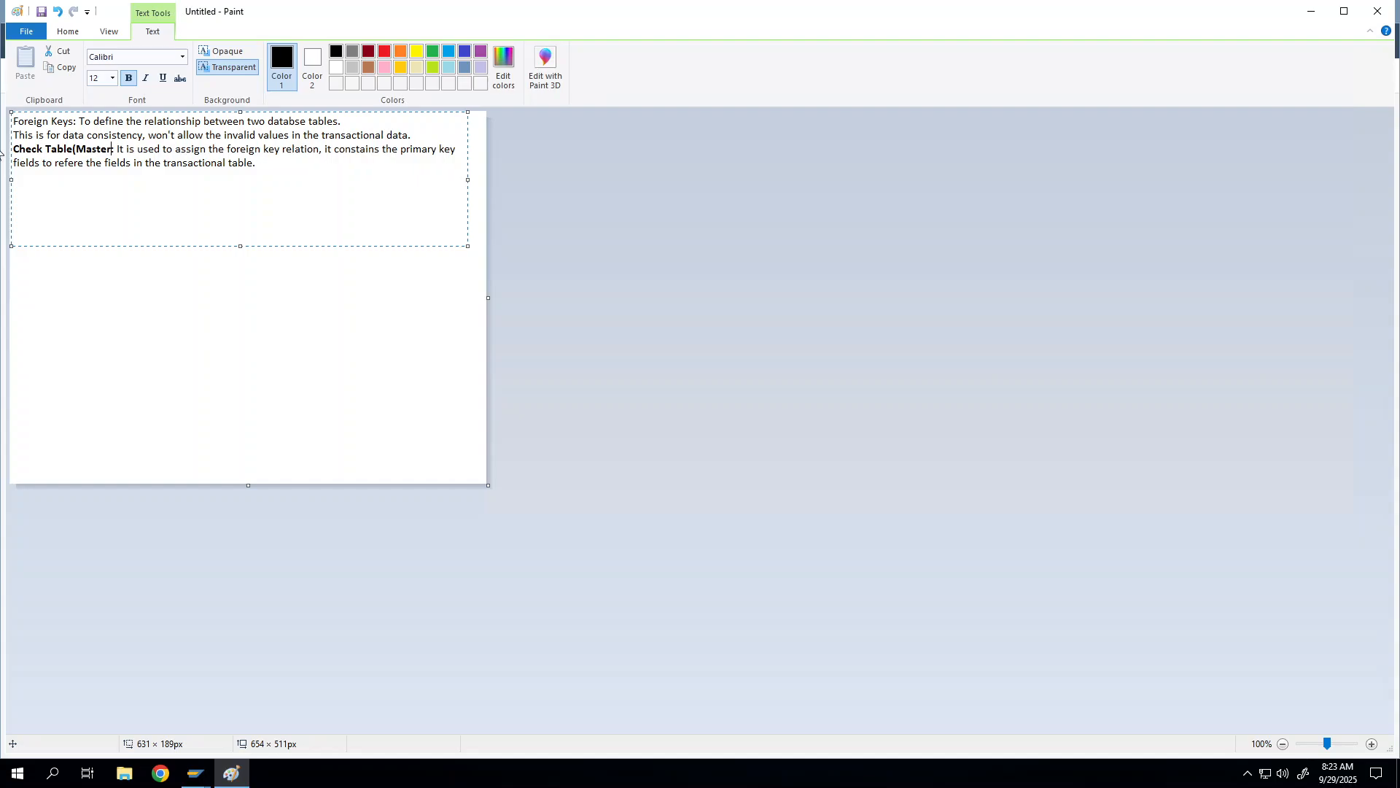
type(")")
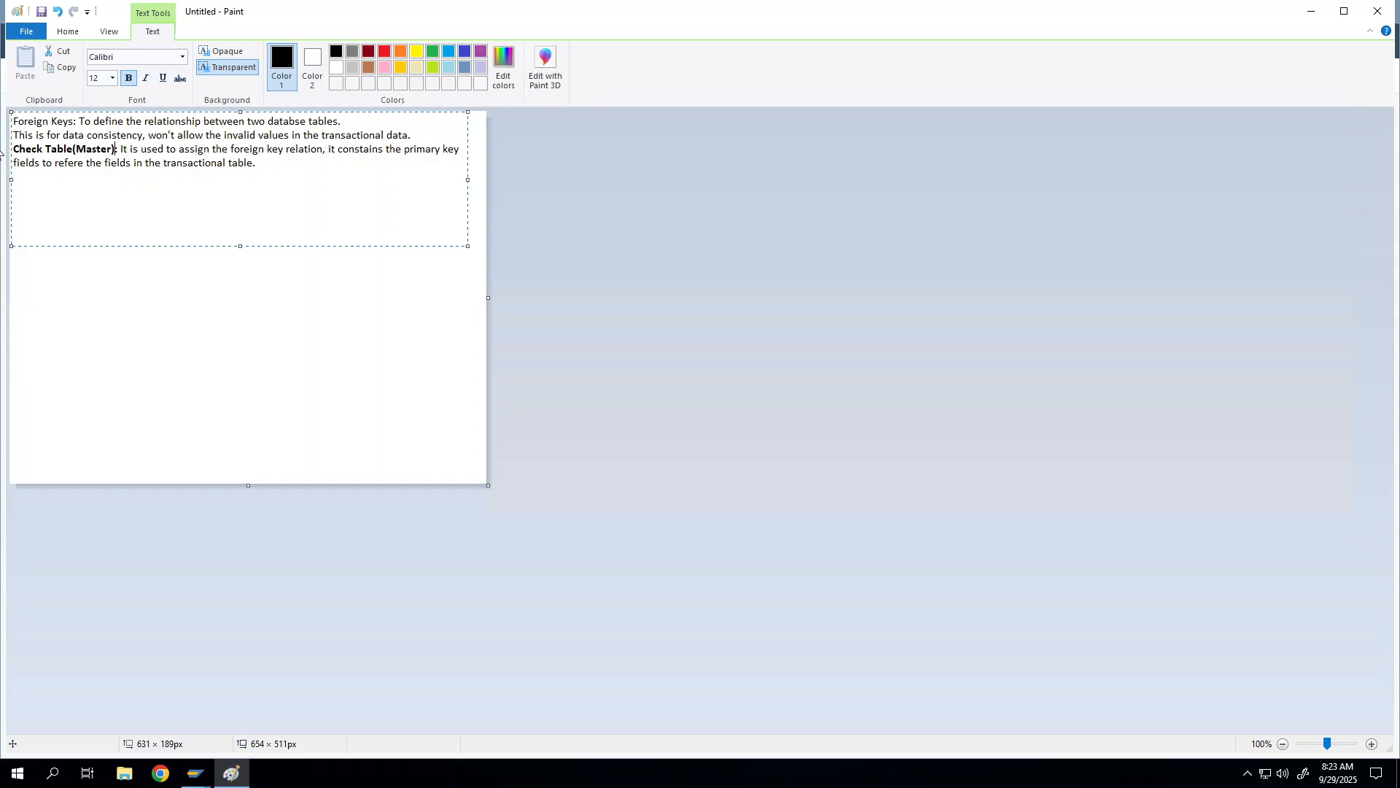
Step: Start a new line headed 'Foreign Key Table:' at the end of the paragraph
key("Down")
key("End")
type("Foreign Key Table:")
Step: Bold the 'Foreign Key Table:' label and return to the end of the Check Table sentence
key("ctrl+shift+Left")
key("ctrl+shift+Left")
key("ctrl+shift+Left")
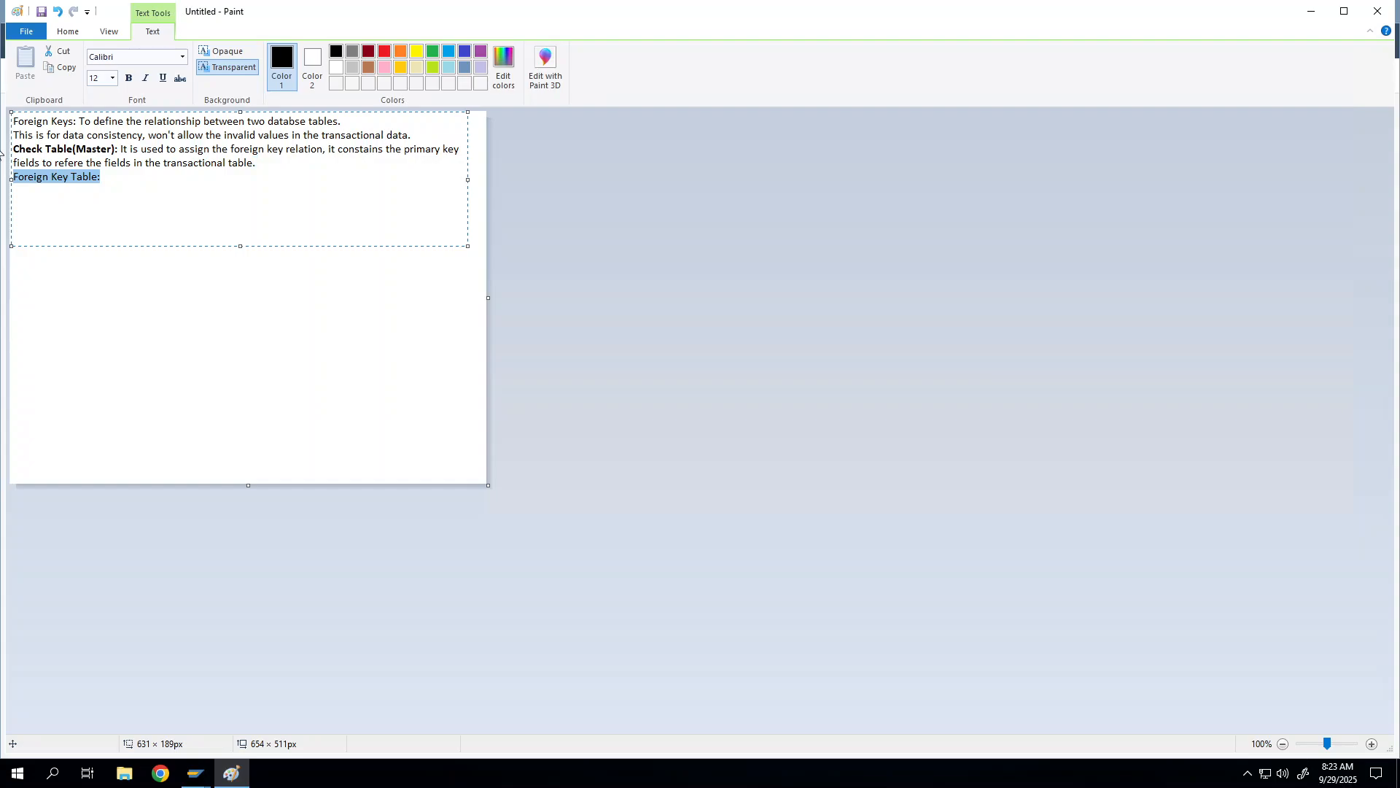
key("ctrl+b")
key("End")
key("Up")
key("Up")
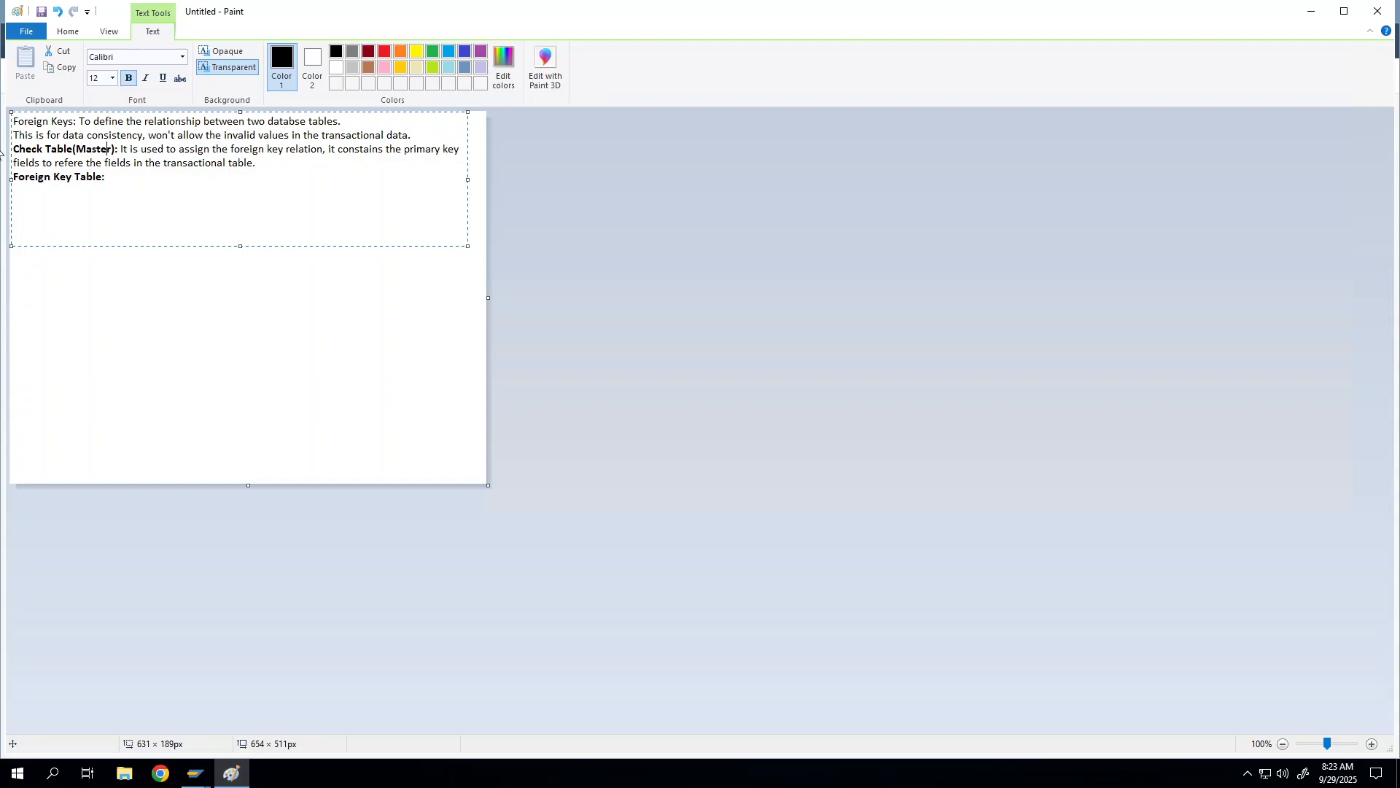
key("Down")
key("Up")
key("Down")
key("Right")
key("End")
Step: Add 'Field should be a primary key.' to Check Table and 'Field can be a primary key or non primary key.' to Foreign Key Table
type("Field should be a primary key")
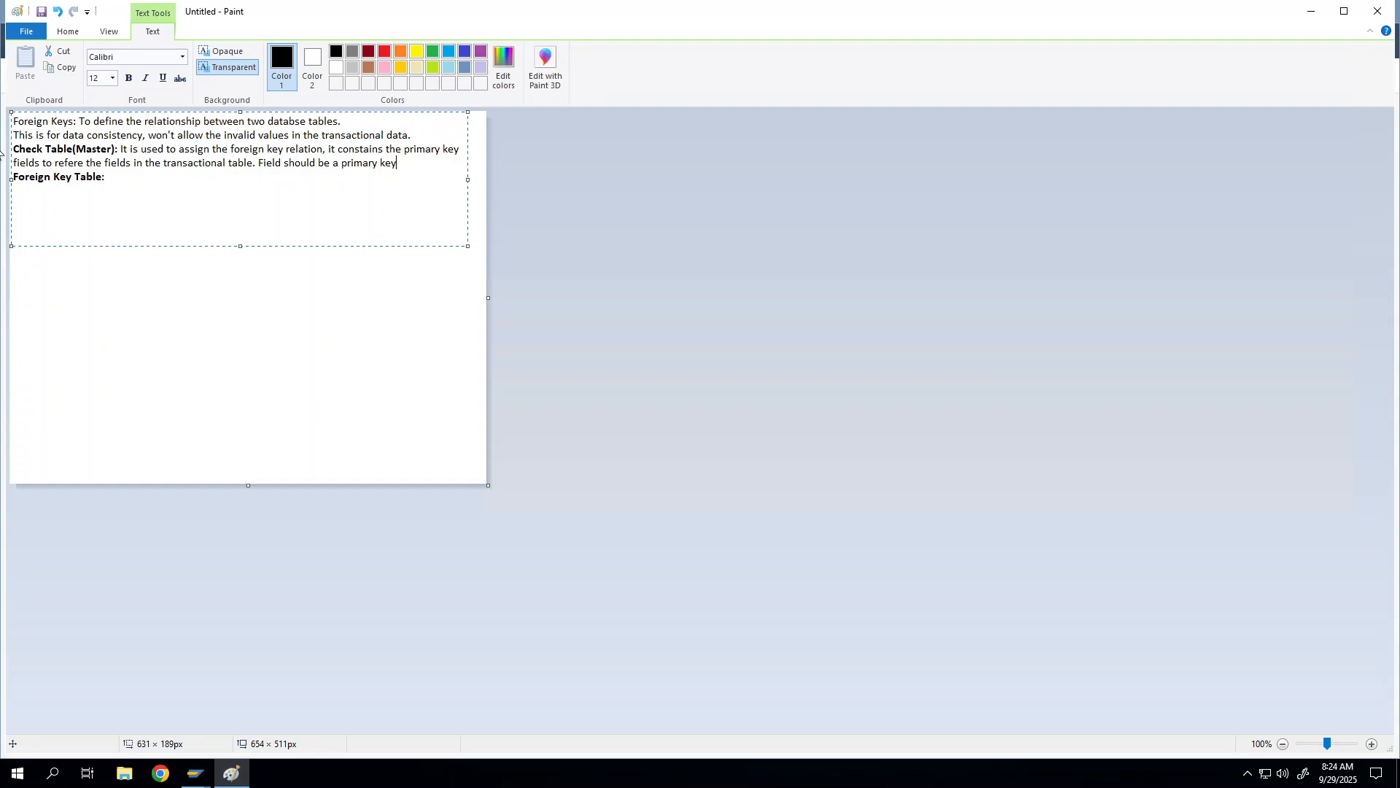
type(". ")
type("Foreign Key Table:  Field")
type("can be a ")
type("primary ")
type("key or no")
type("n primary ke")
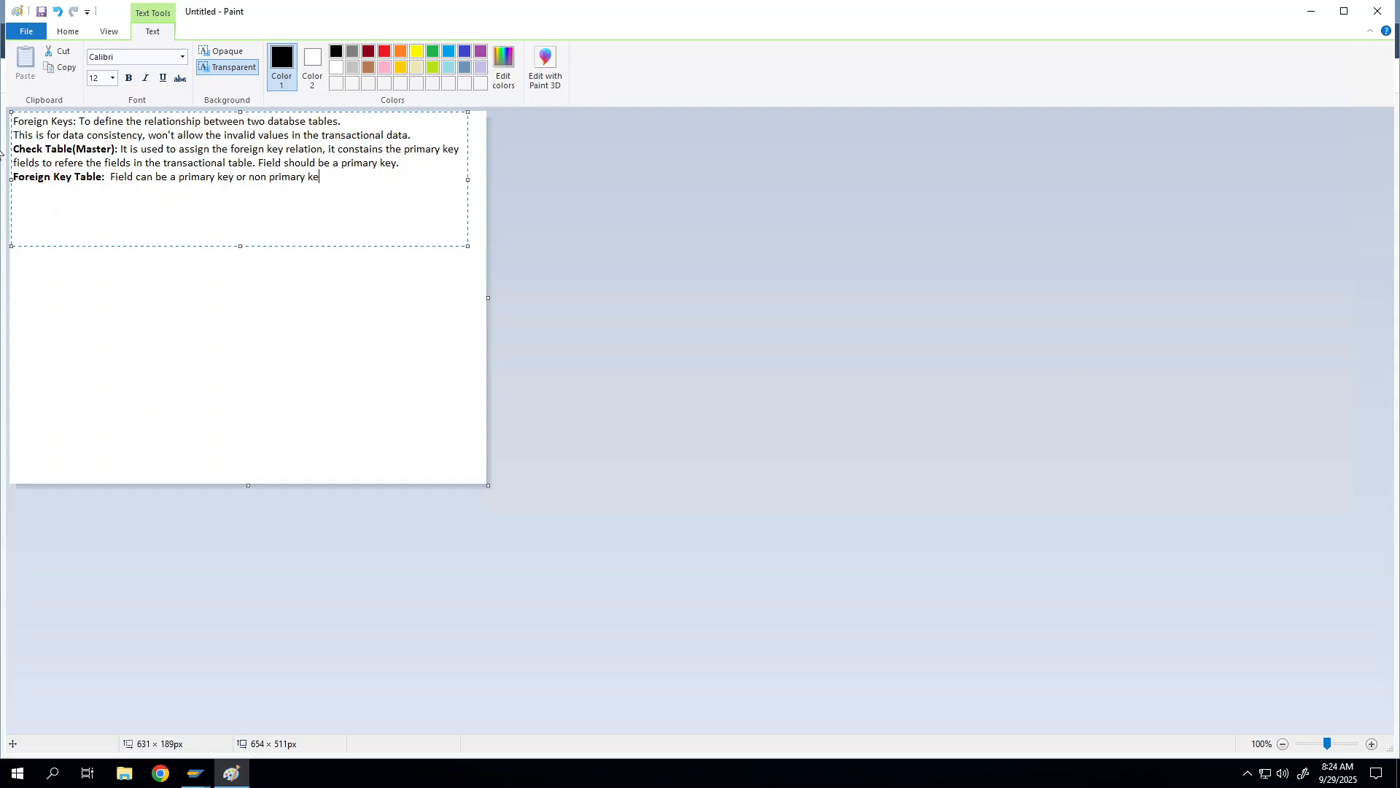
type("y")
type(".")
key("Return")
key("BackSpace")
Step: Type '1. Data elment name should be same' on the line below the Foreign Key Table note
type("1. Data elment name should be same")
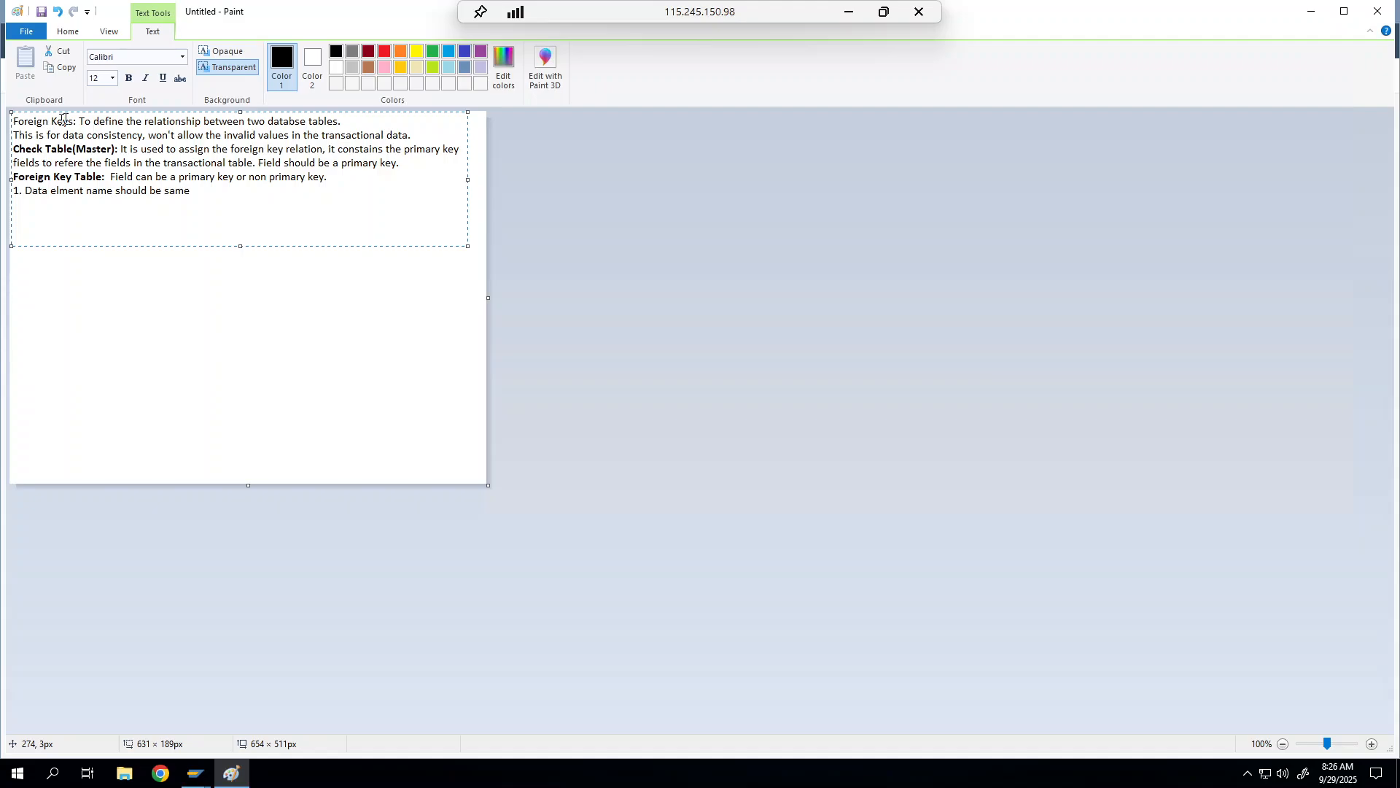
Step: Bold the 'Foreign Keys' heading and add a line: 'Provides F4 for possible values, The data … should available in Check table.'
left_click_drag(73, 121, 2, 96)
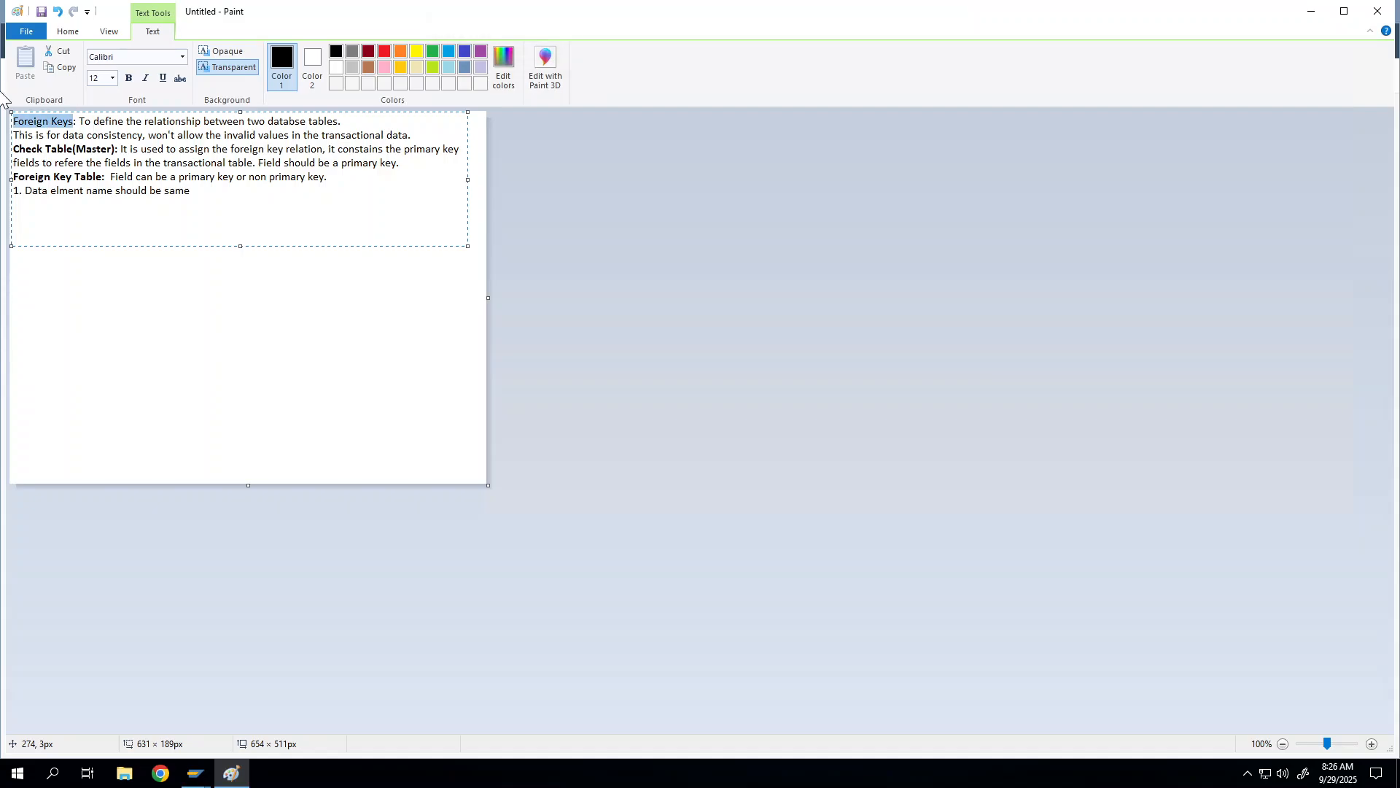
key("ctrl+b")
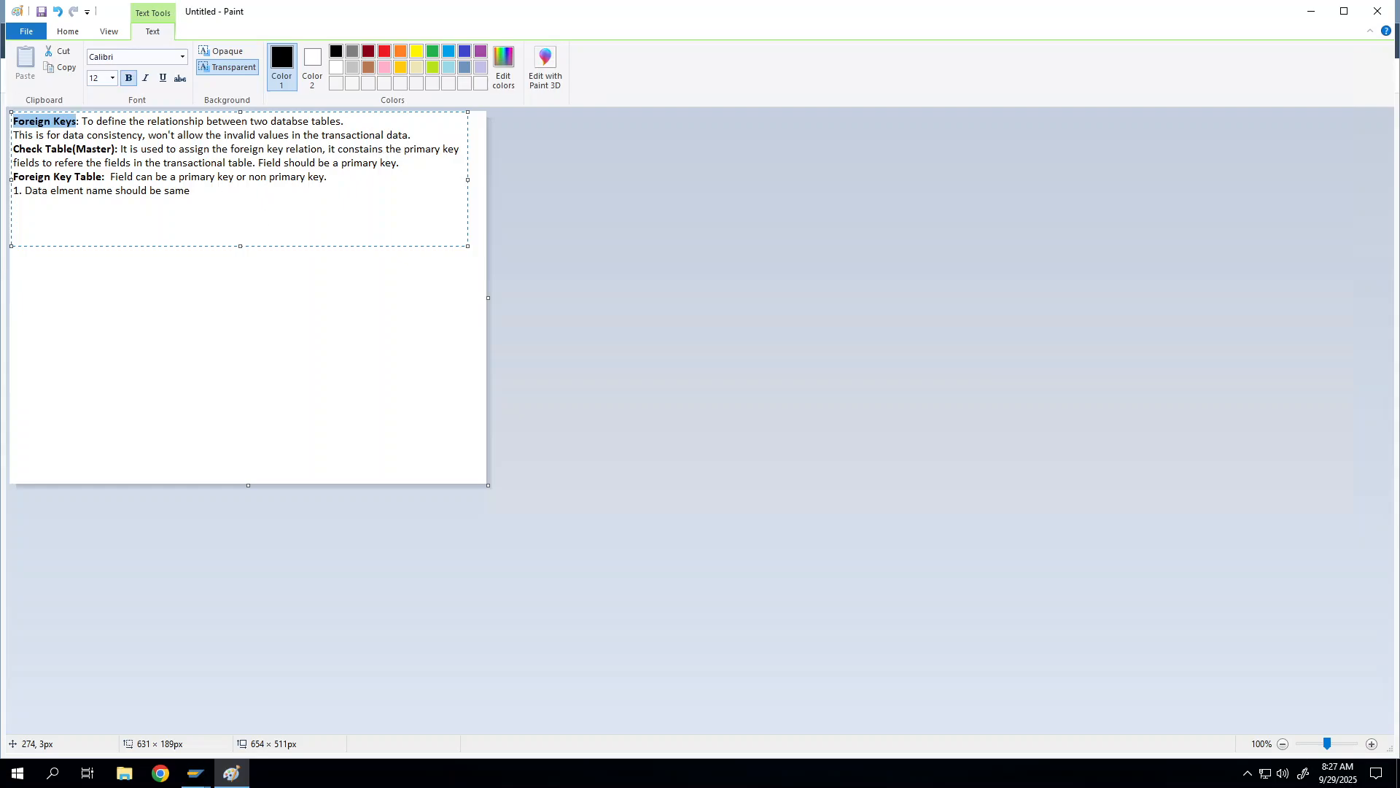
left_click(416, 135)
key("Return")
type("P")
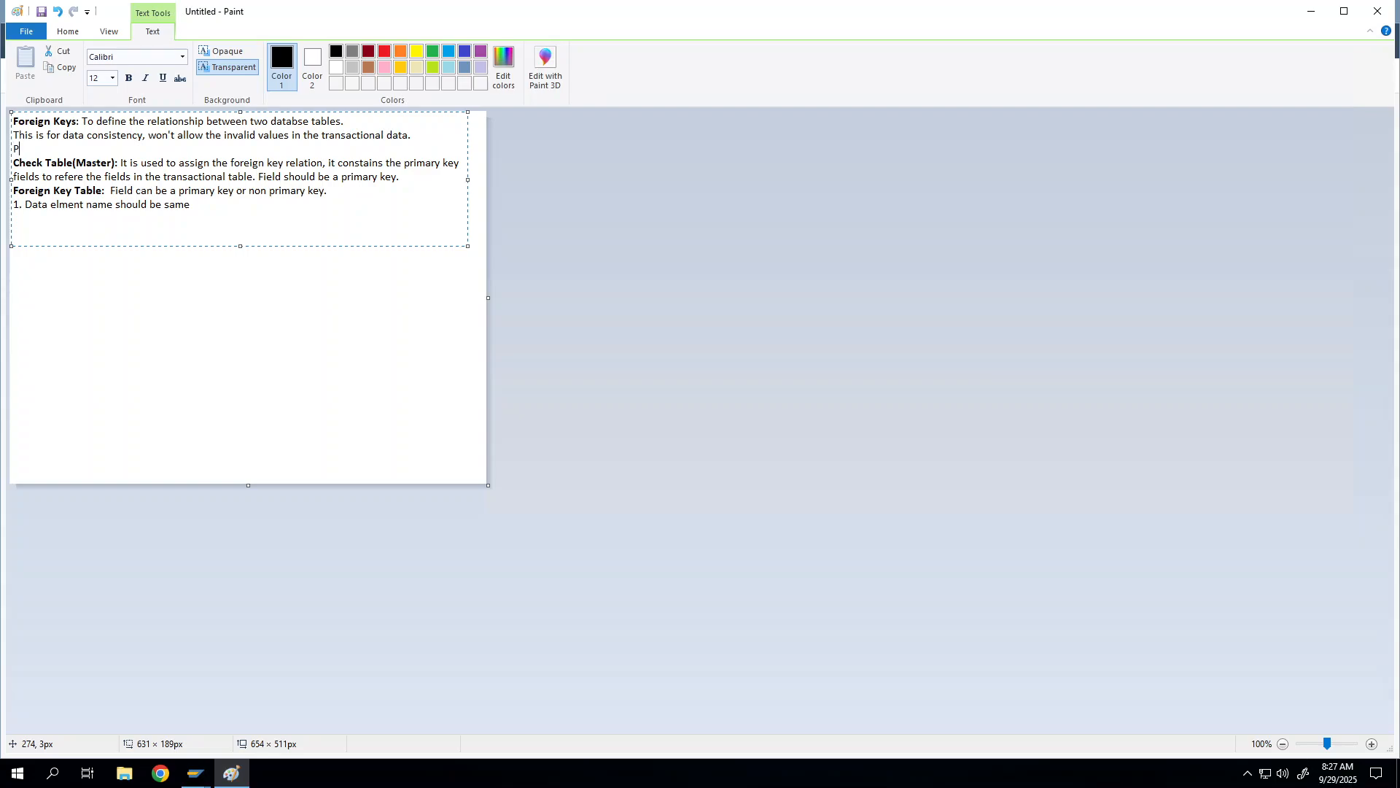
type("rovides F4 for possible values,")
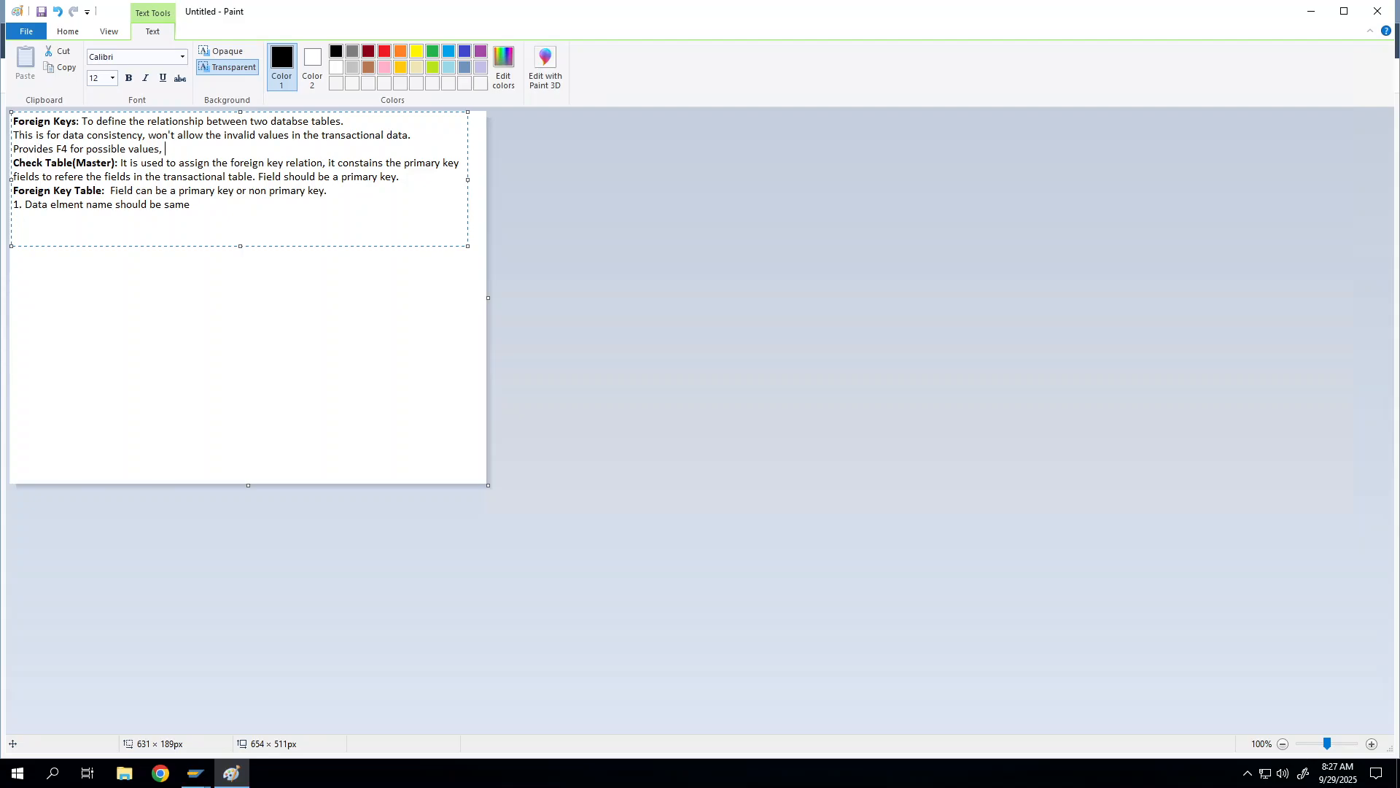
type("The data what you enter in the foreign key ")
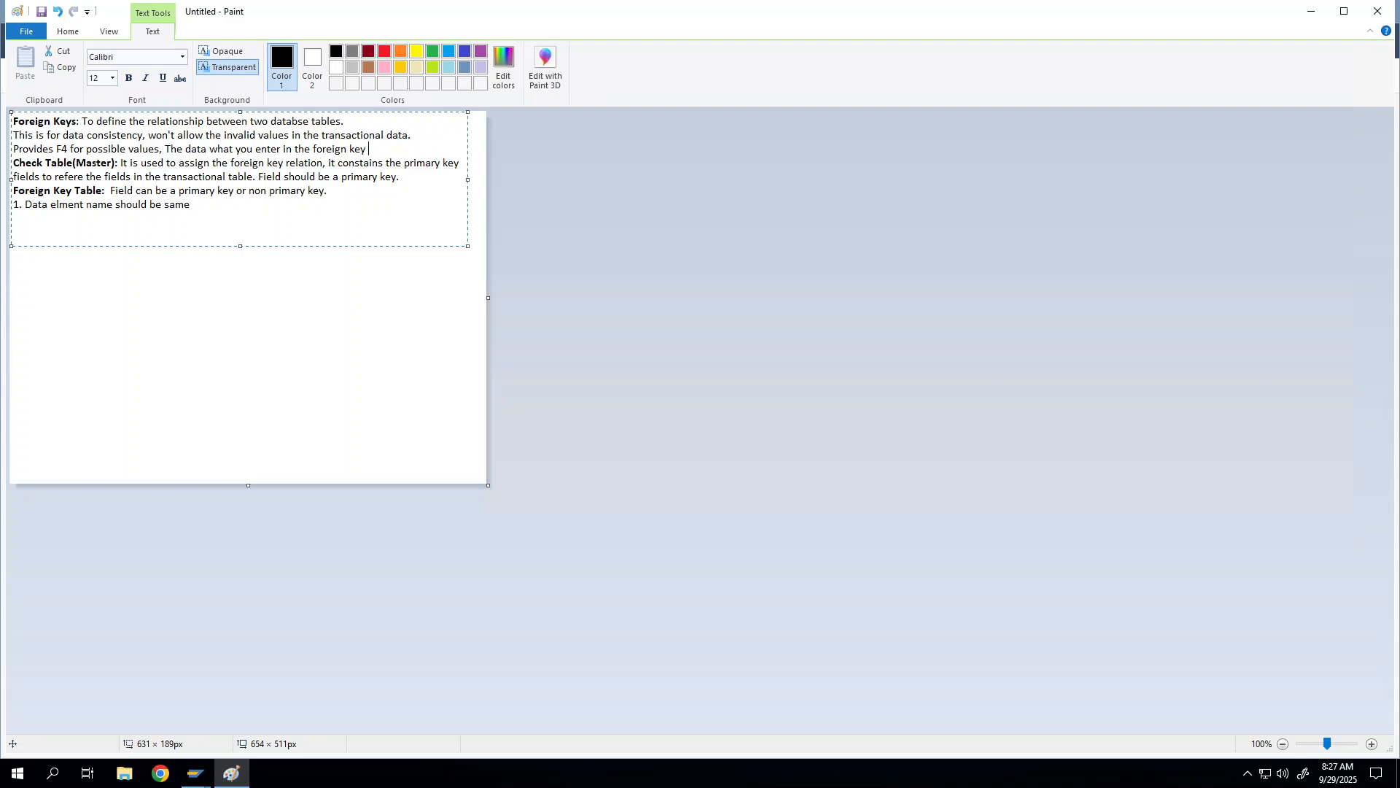
type("table should availabl")
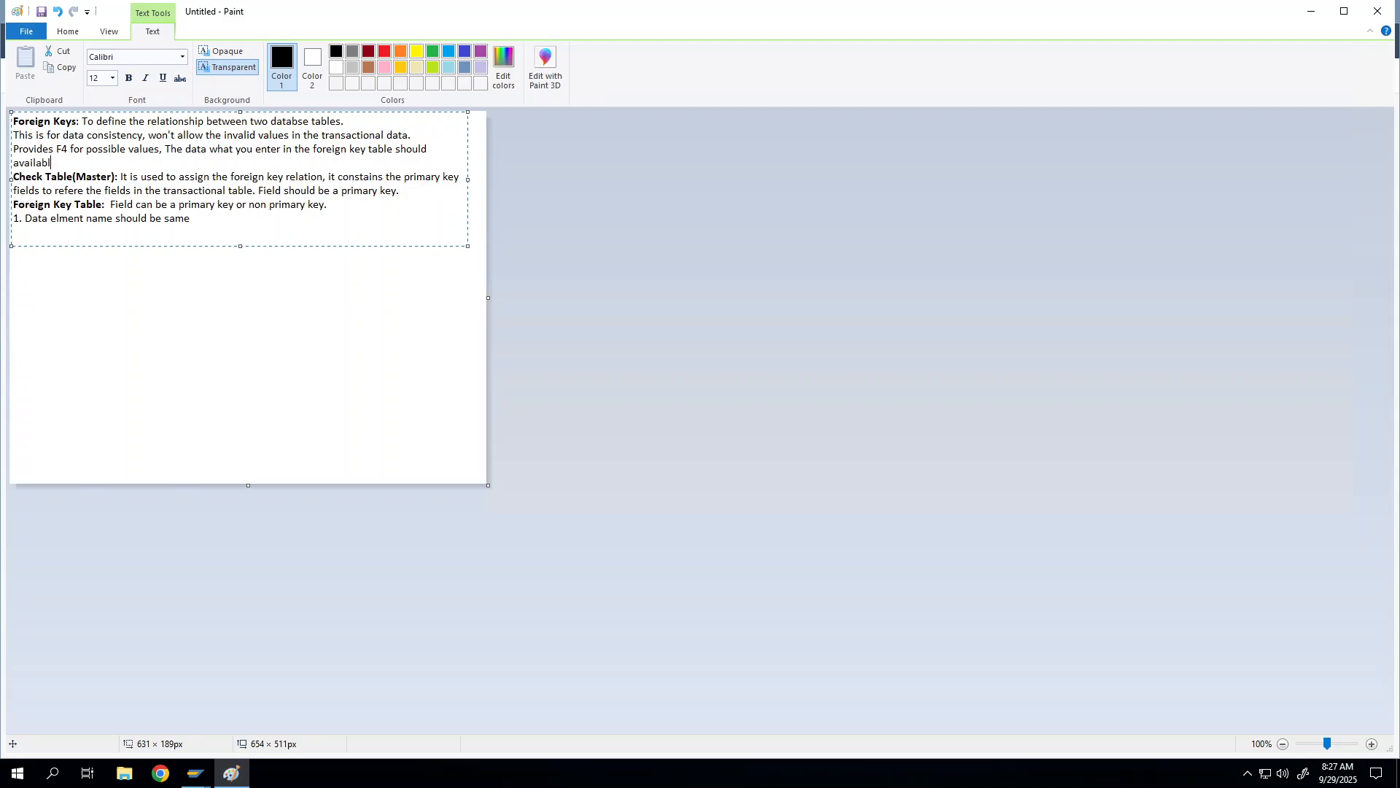
type("e in Check table.  This prevents the in")
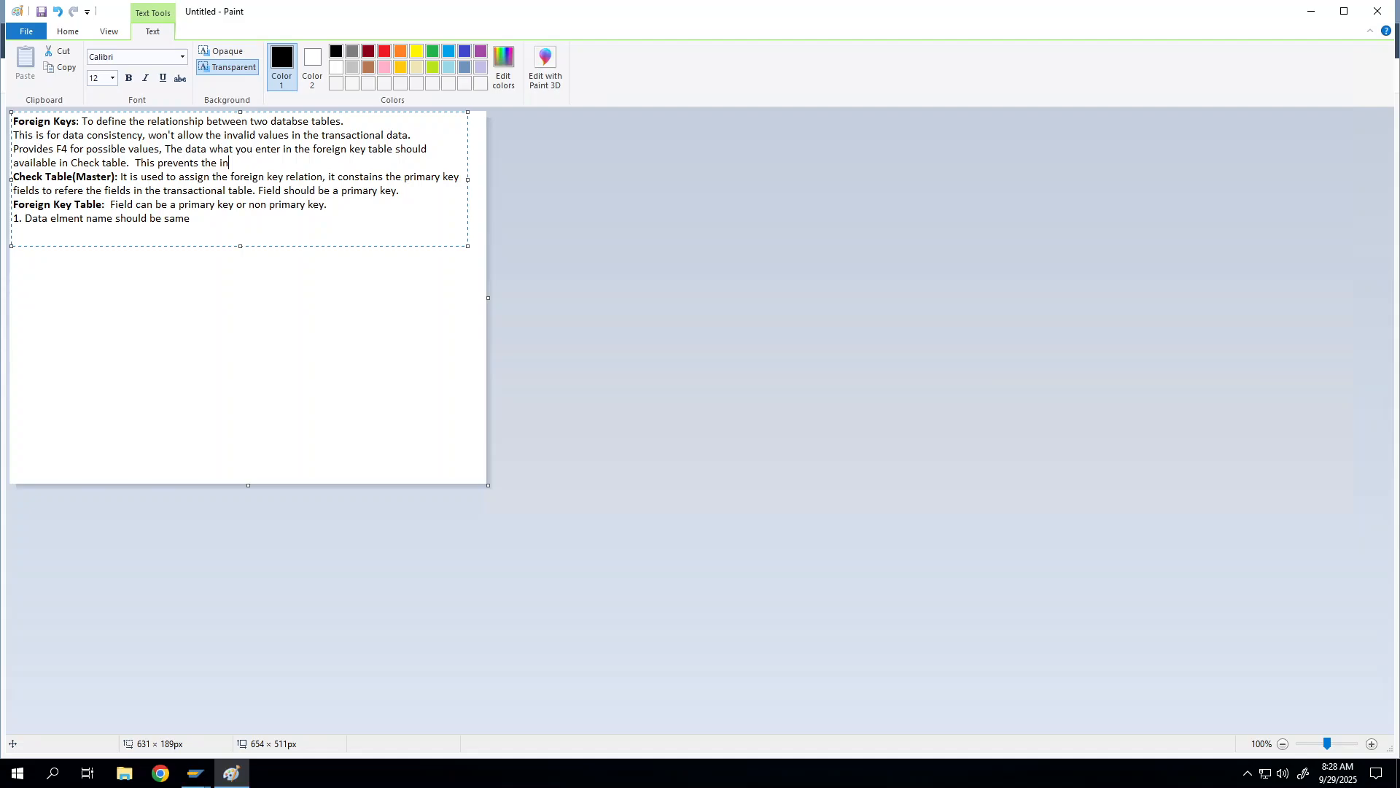
type("consistent data.")
Step: Move the cursor down to the empty line below item 1
key("shift+Left")
key("shift+Left")
key("shift+Left")
key("shift+Left")
key("shift+Left")
key("shift+Left")
key("shift+Left")
key("shift+Left")
key("shift+Left")
key("shift+Left")
key("shift+Left")
key("shift+Left")
key("shift+Left")
key("shift+Left")
key("shift+Left")
key("shift+Left")
key("shift+Left")
key("shift+Left")
key("shift+Left")
key("shift+Left")
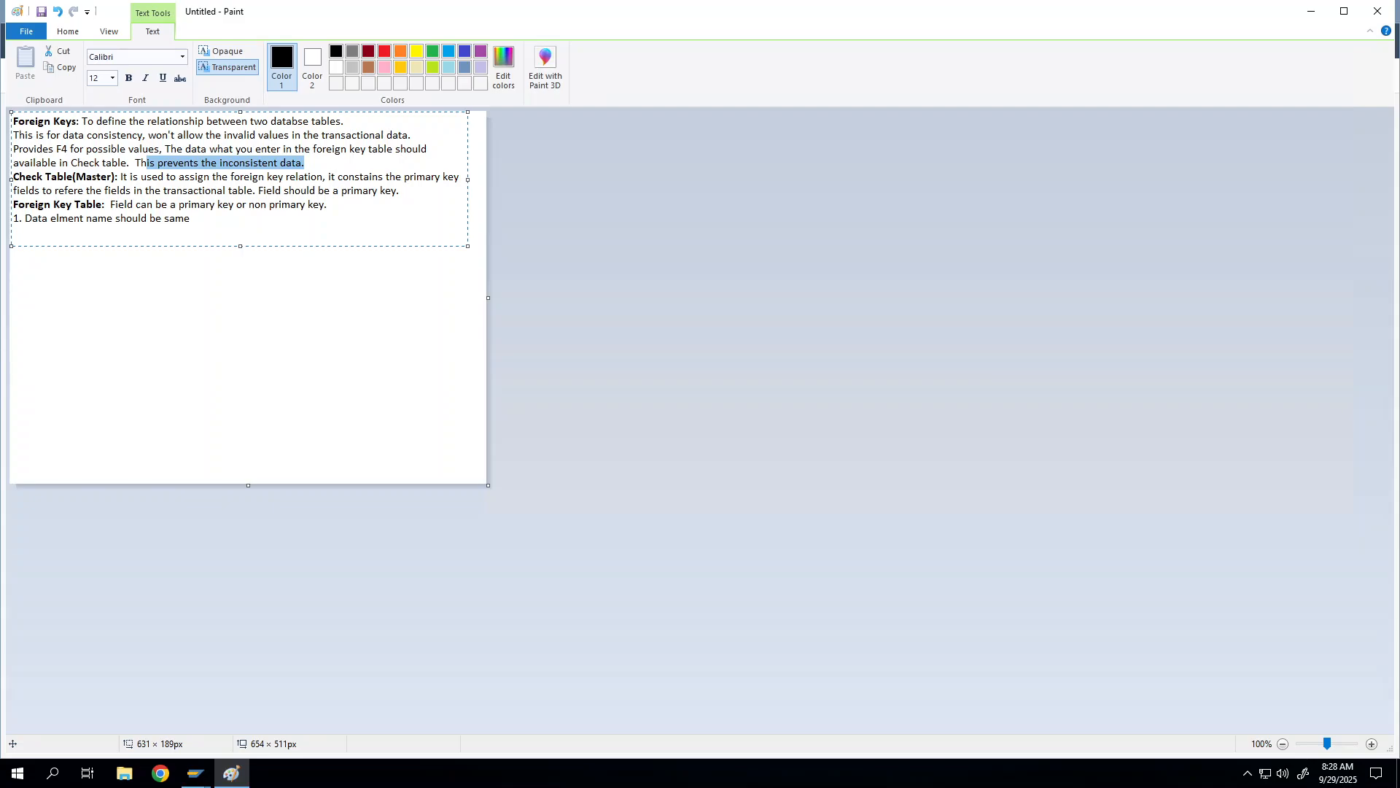
left_click(148, 149)
key("Down")
key("Down")
key("Down")
key("Down")
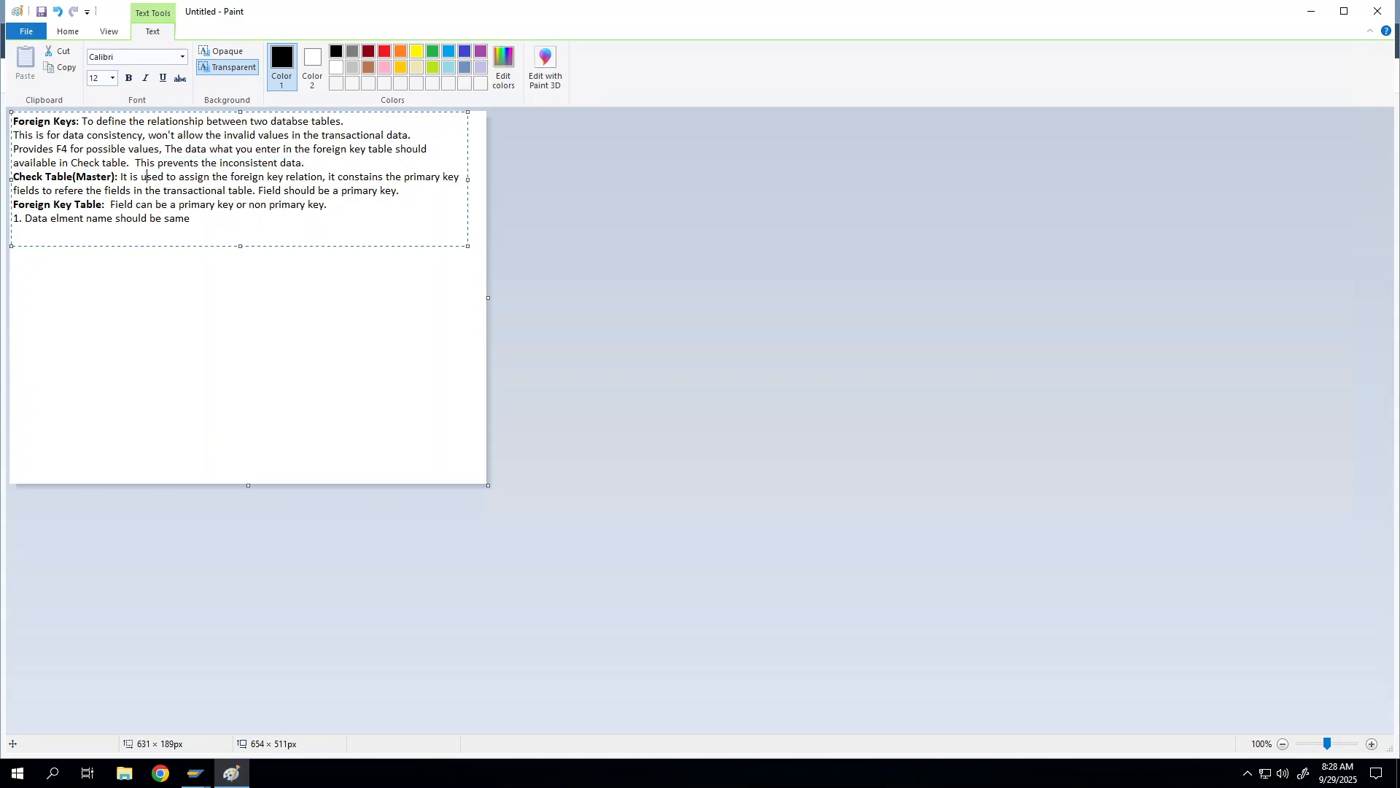
key("Down")
key("Down")
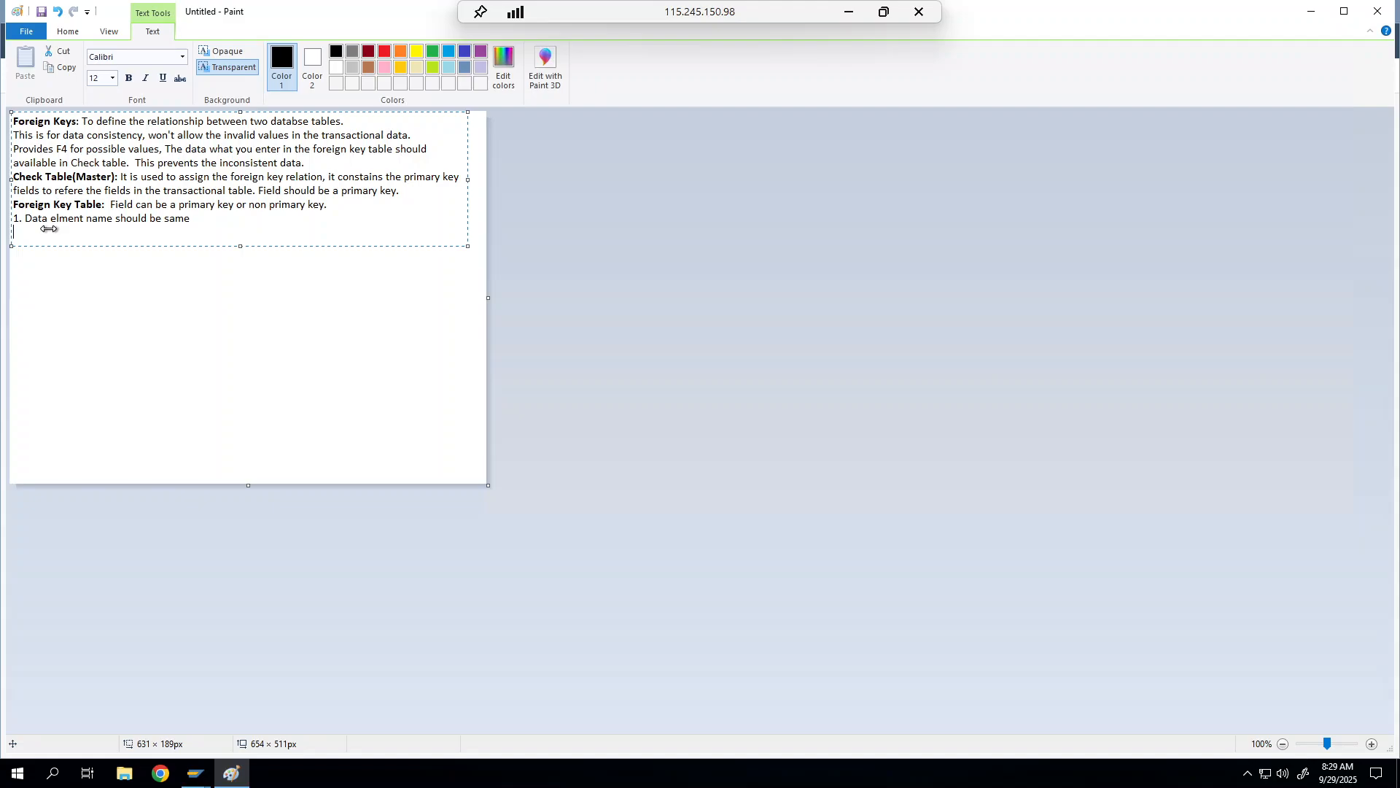
Step: Type '2. Field in the check table should be a primary key' below item 1
type("2")
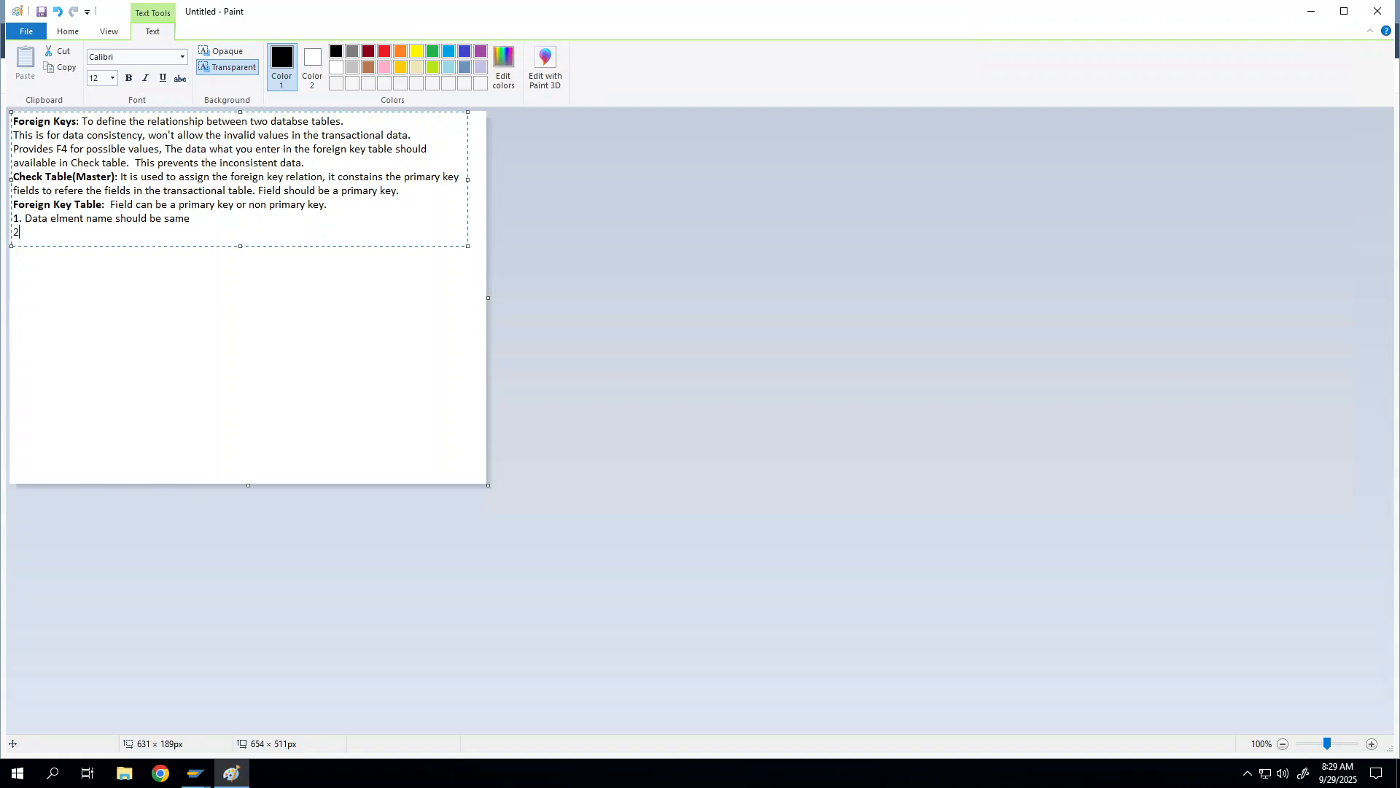
type(". Field in the check table should be a prima")
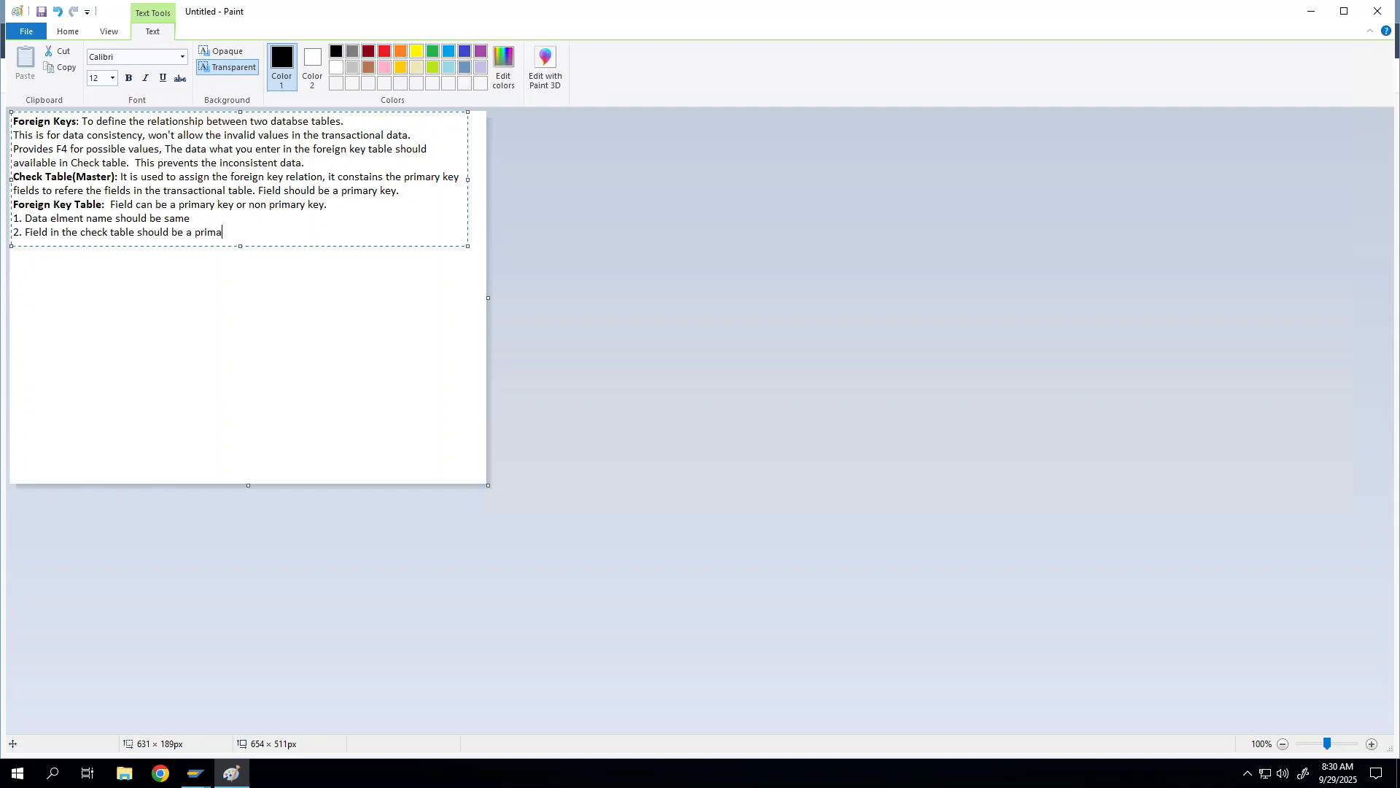
type("ry key")
Step: Draw the left table's outer box and inner column dividers with the Rectangle shape
left_click(69, 30)
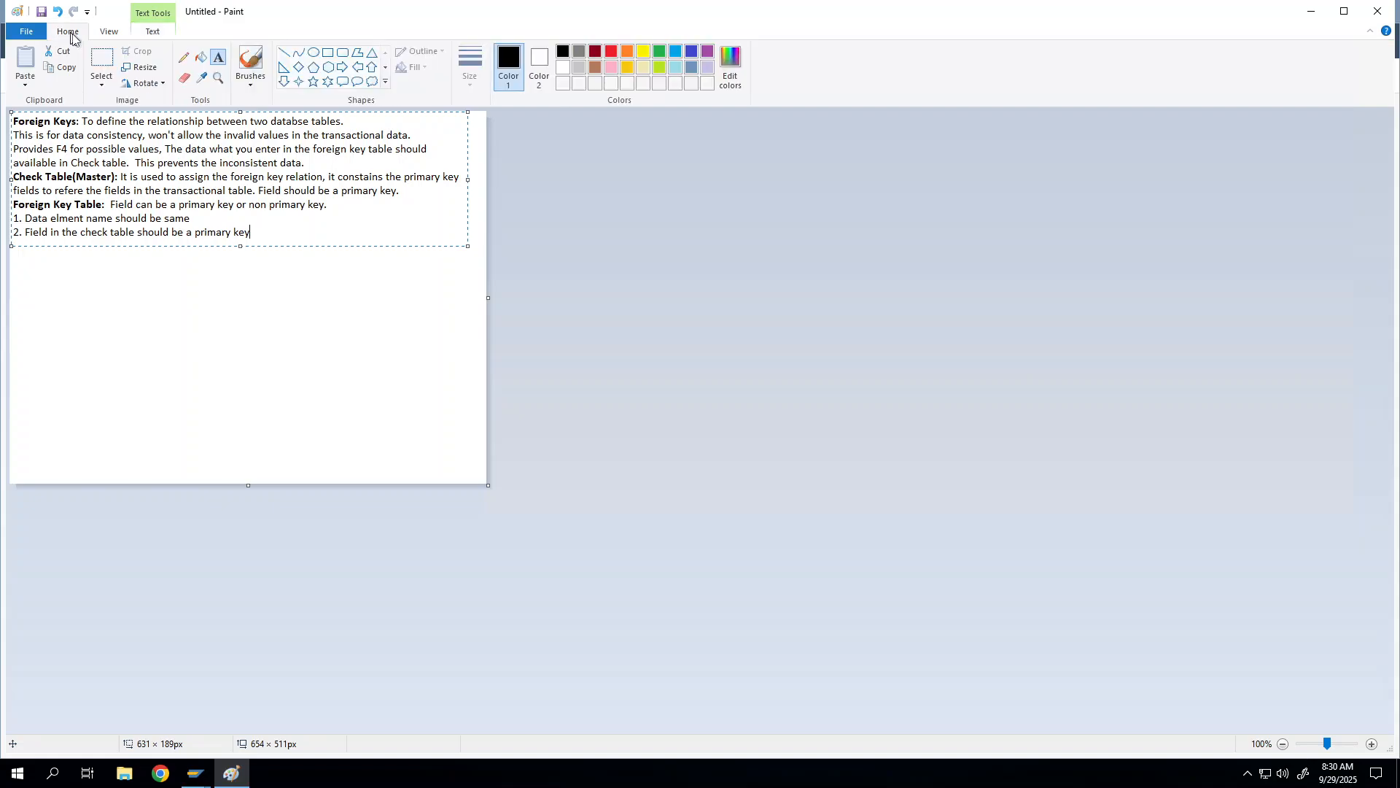
left_click(328, 53)
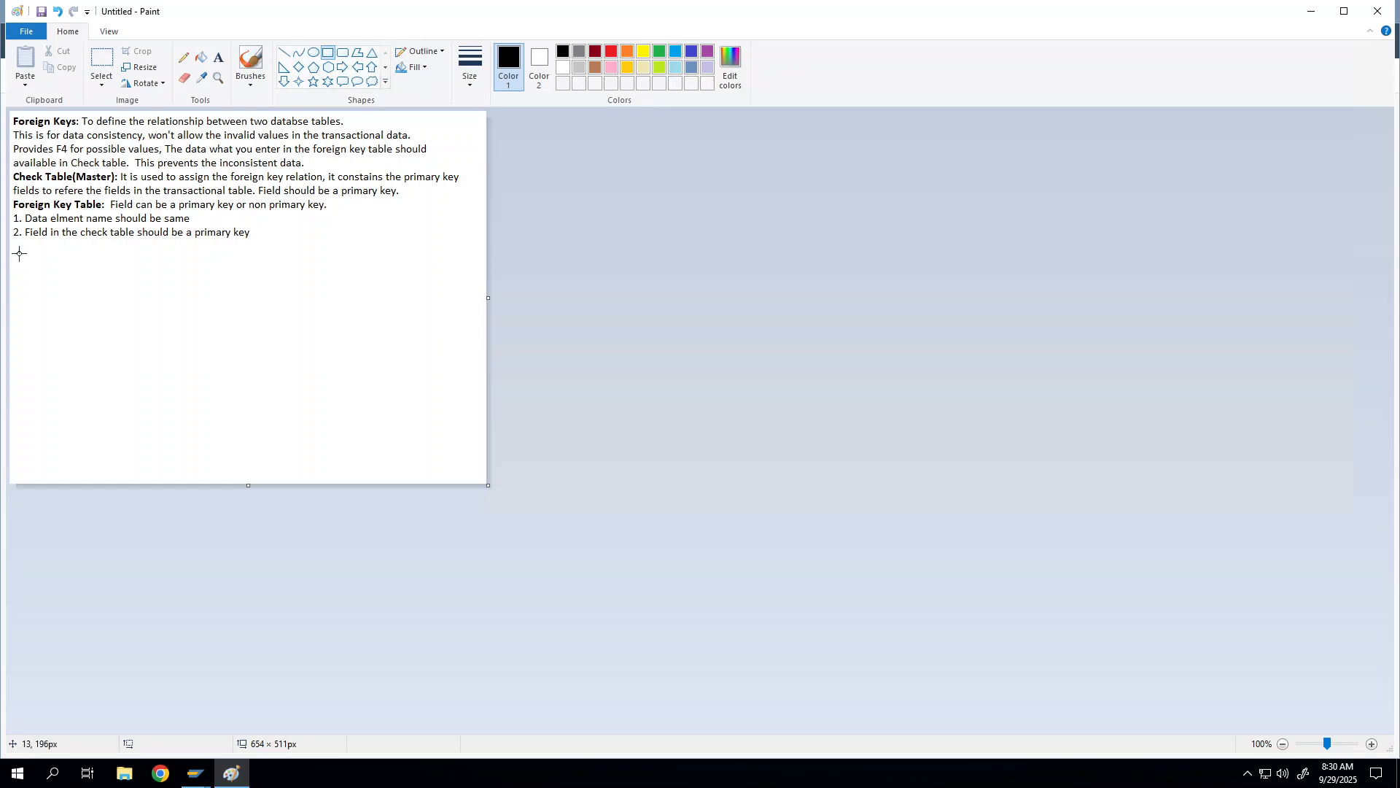
left_click_drag(20, 249, 179, 335)
left_click(196, 326)
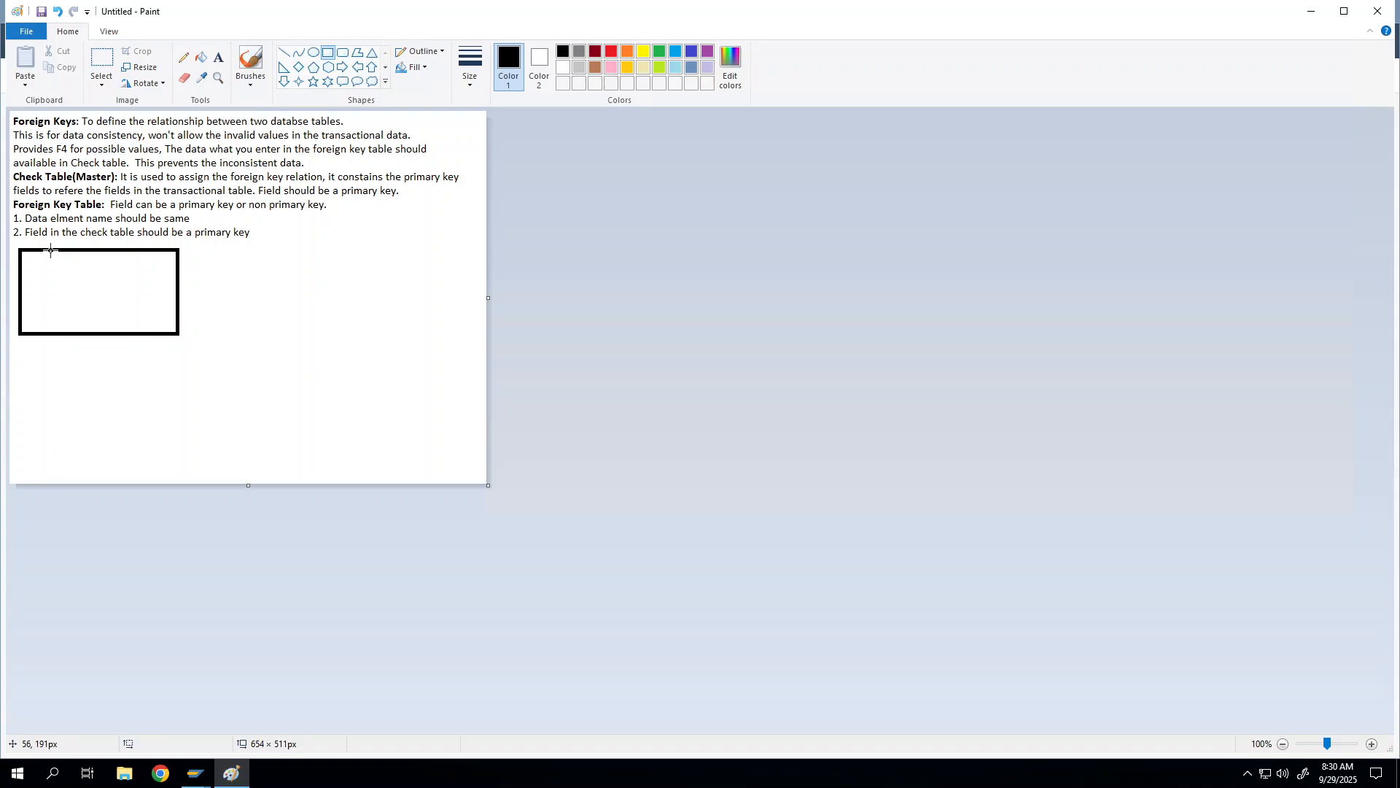
left_click_drag(50, 251, 140, 334)
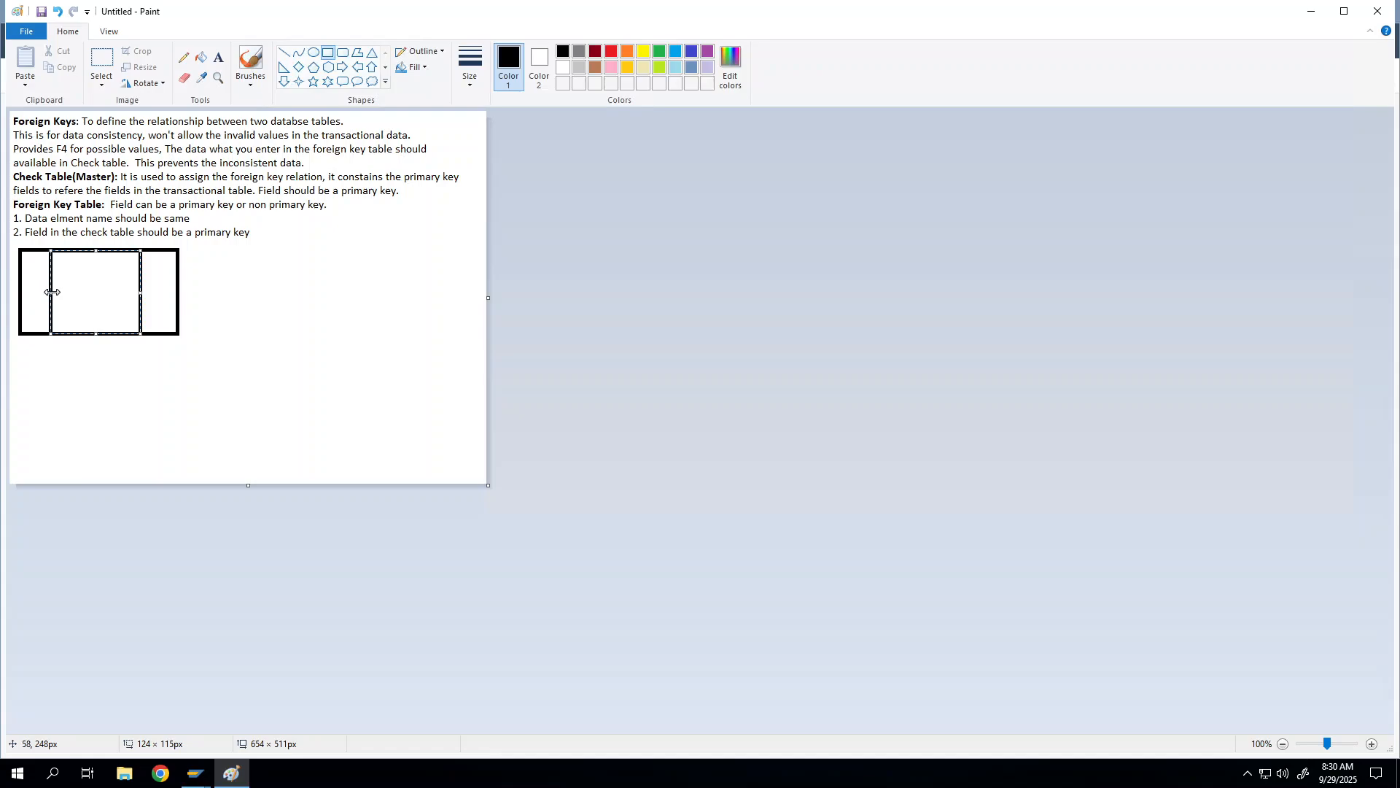
left_click_drag(50, 293, 75, 296)
left_click(314, 295)
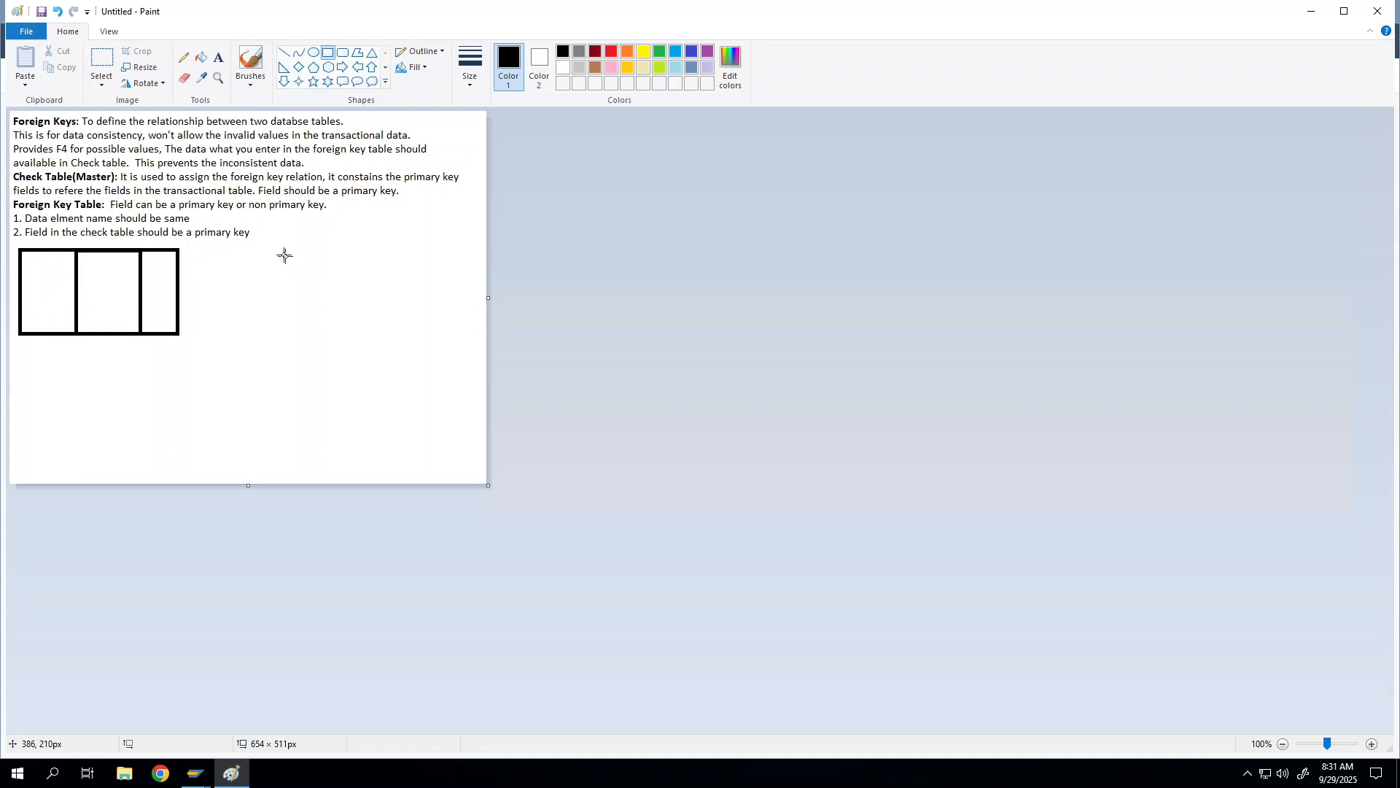
Step: Draw the right table grid with rows and two column dividers, and add a middle row to the left table
left_click_drag(266, 247, 431, 321)
left_click(329, 344)
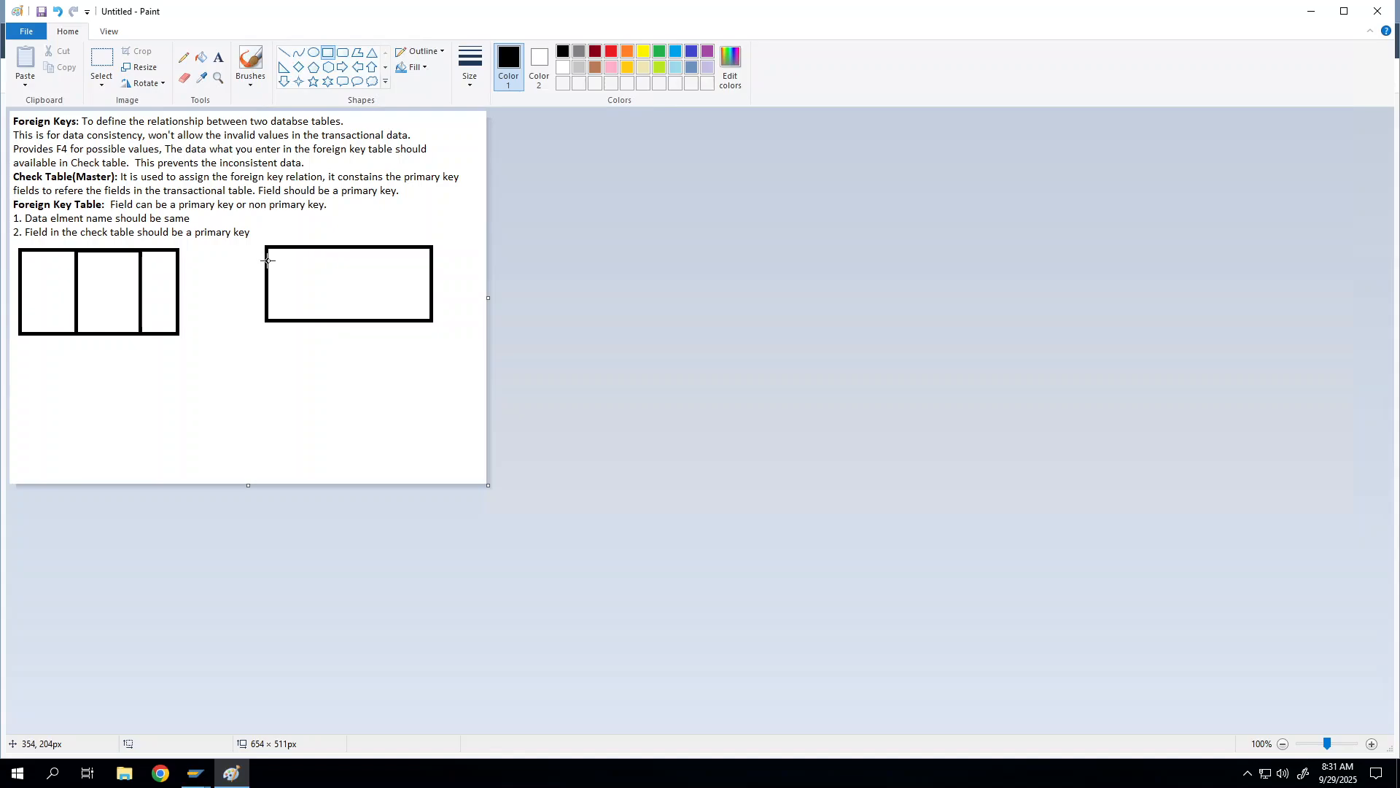
left_click_drag(267, 259, 433, 298)
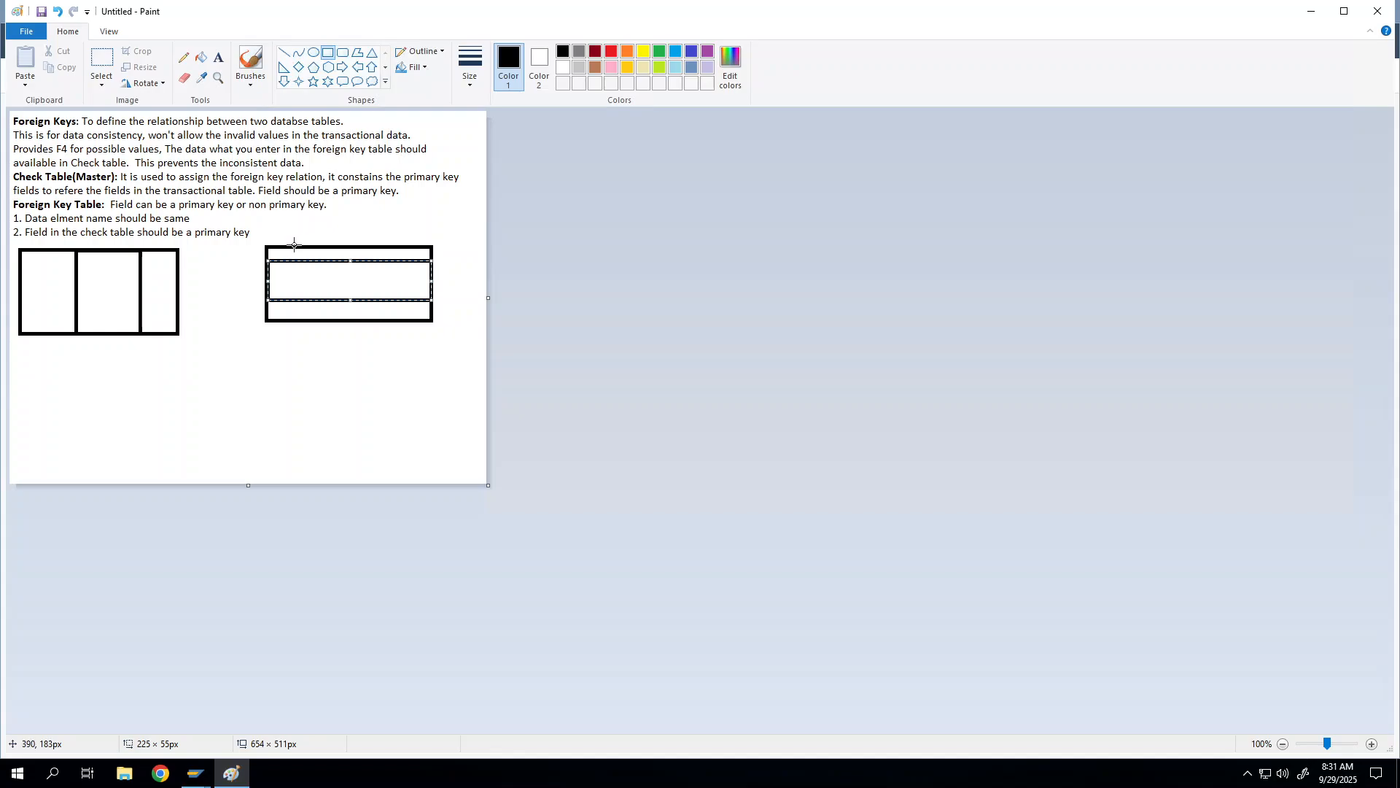
left_click_drag(313, 248, 400, 321)
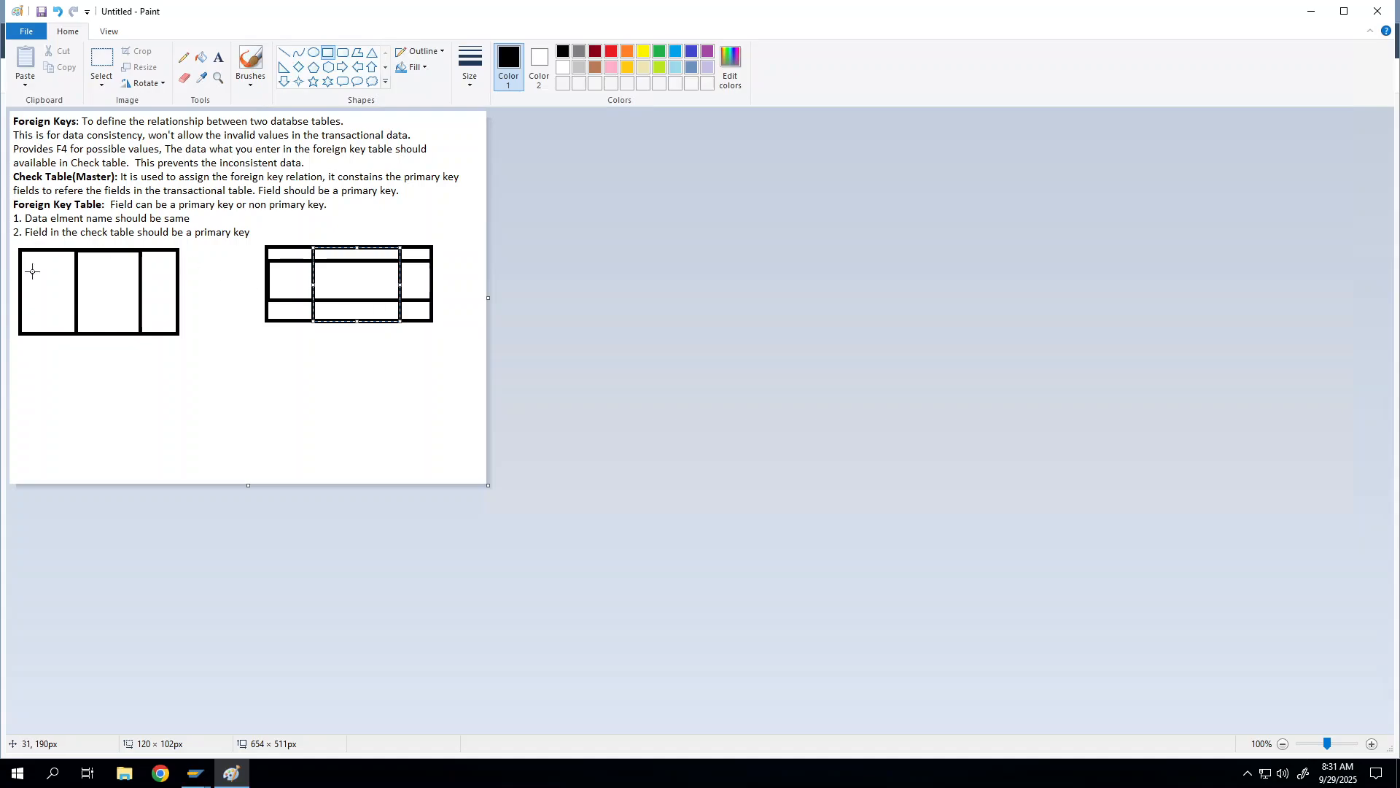
left_click_drag(20, 270, 177, 313)
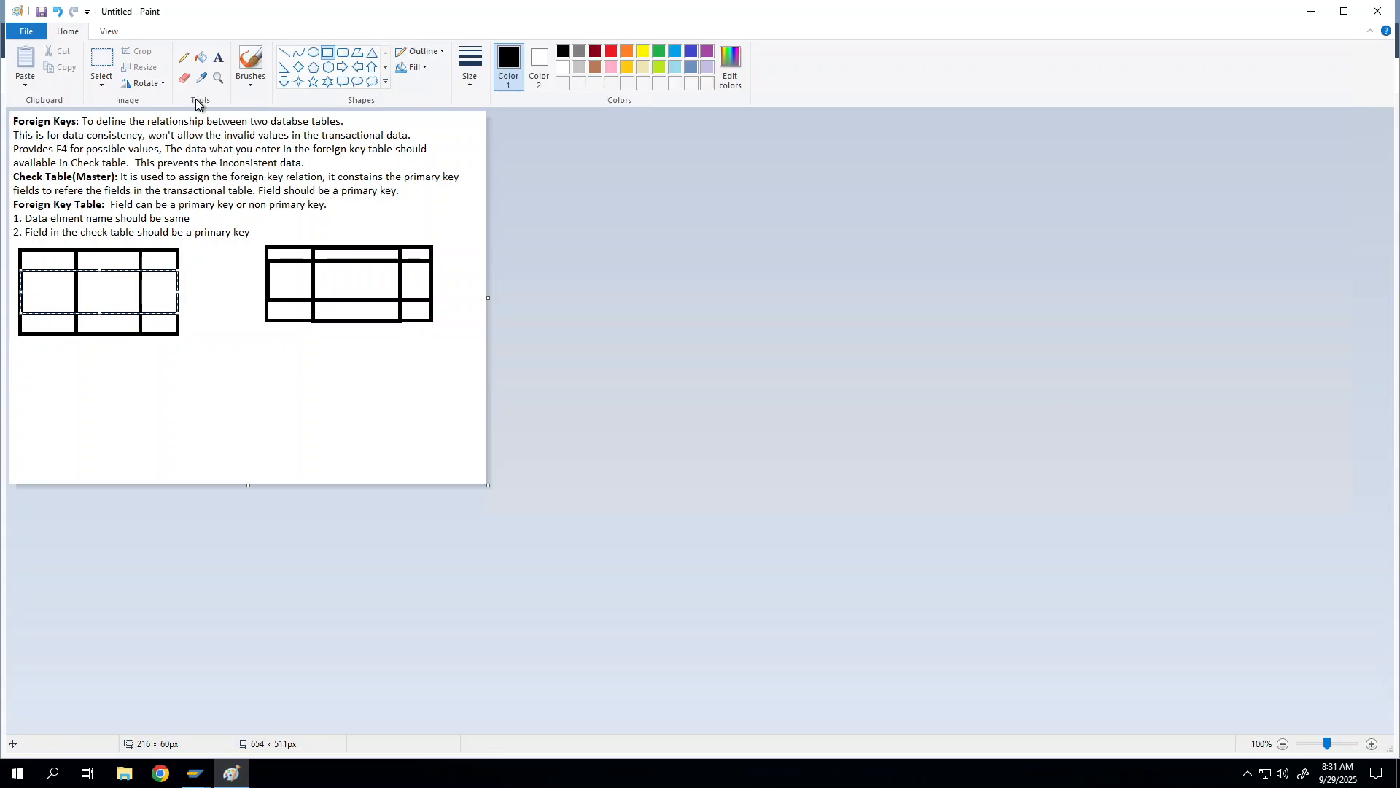
left_click(218, 57)
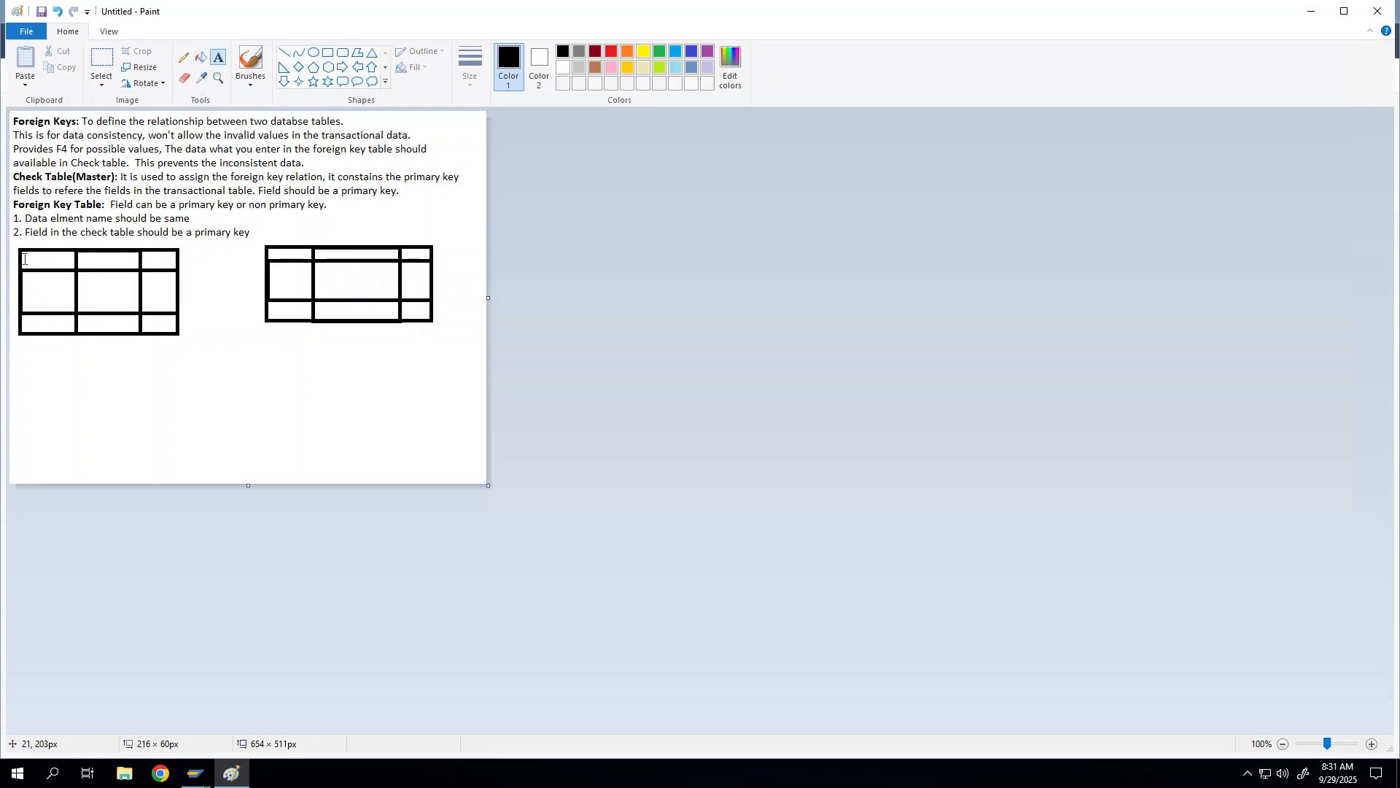
Step: Label the left table's header row EMPID, Name, City and copy that header text
left_click_drag(23, 249, 143, 267)
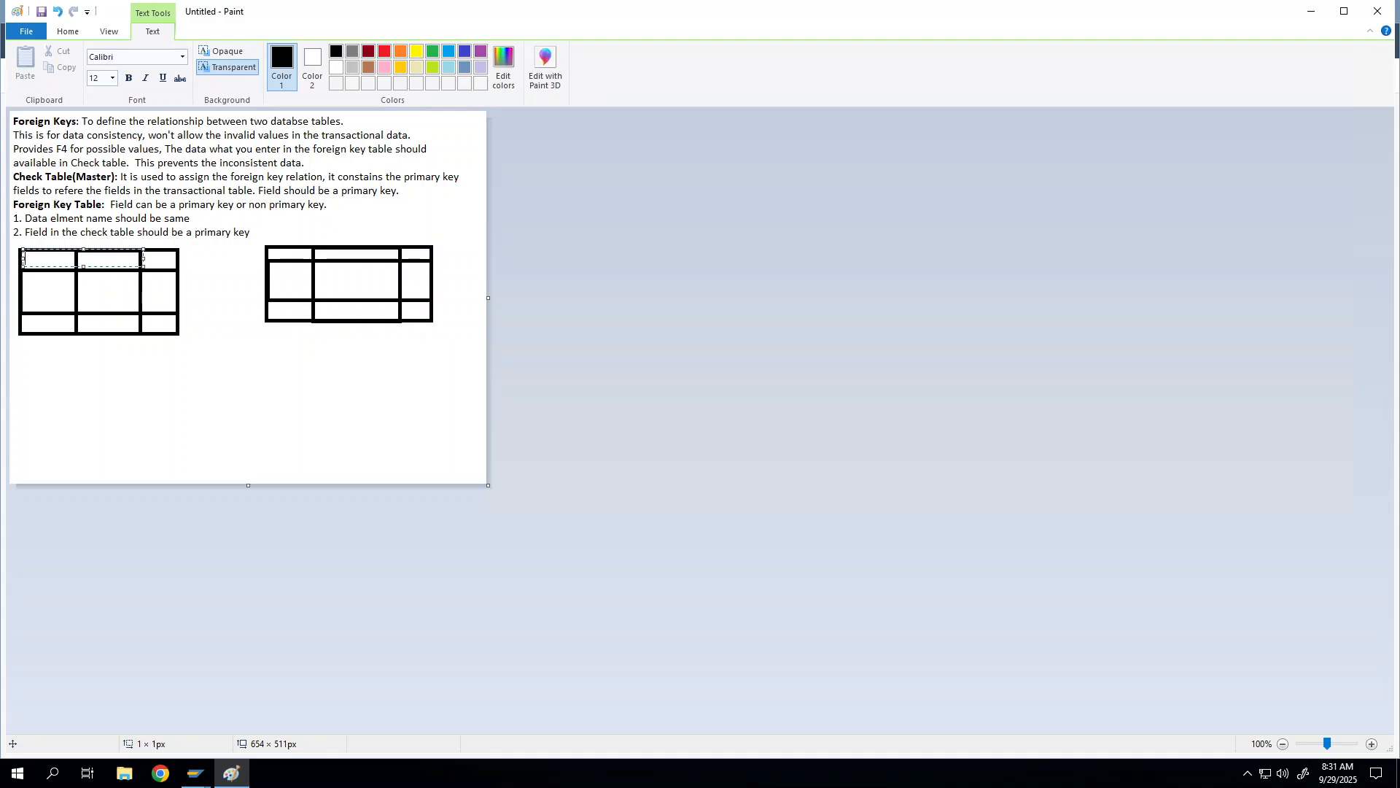
type("EMPID         Name")
left_click_drag(143, 259, 176, 259)
type("ty")
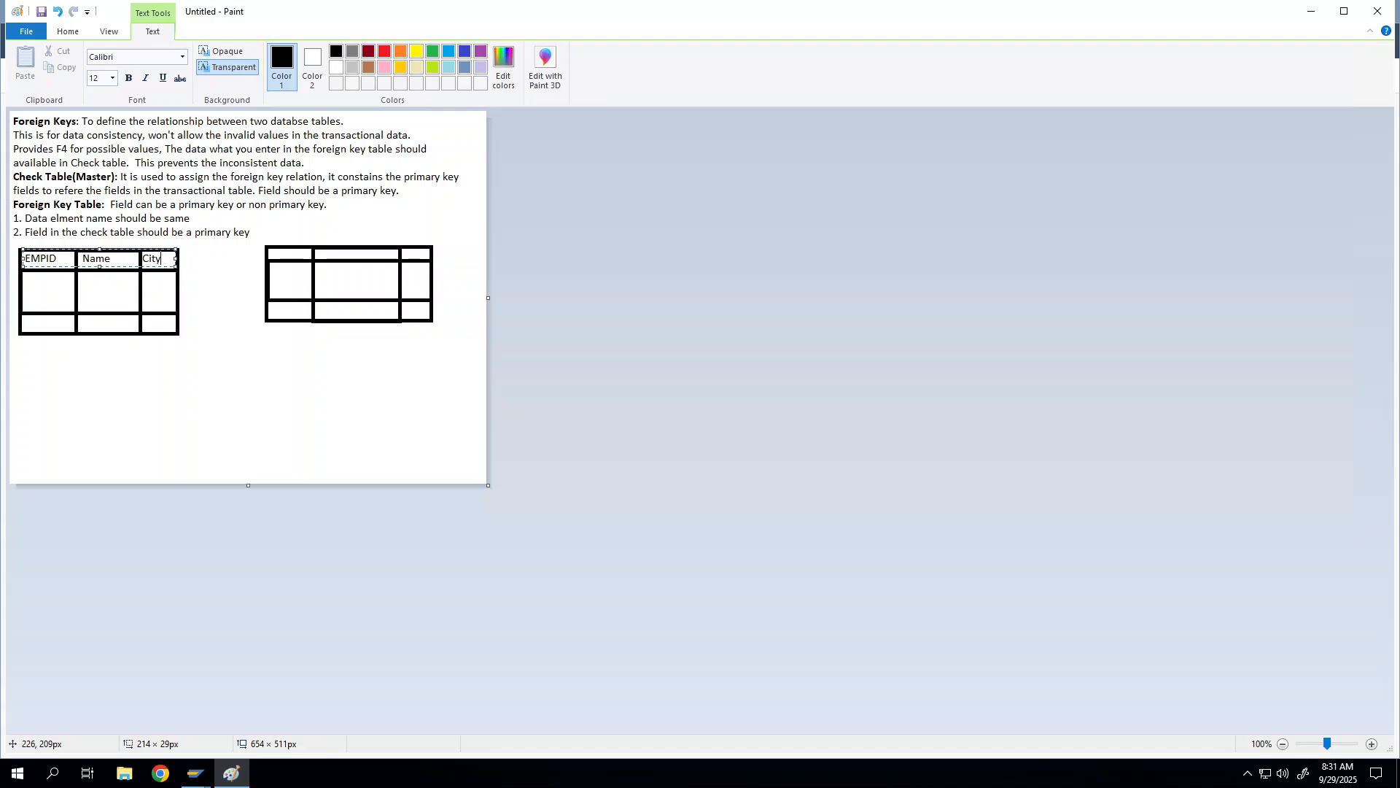
key("ctrl+a")
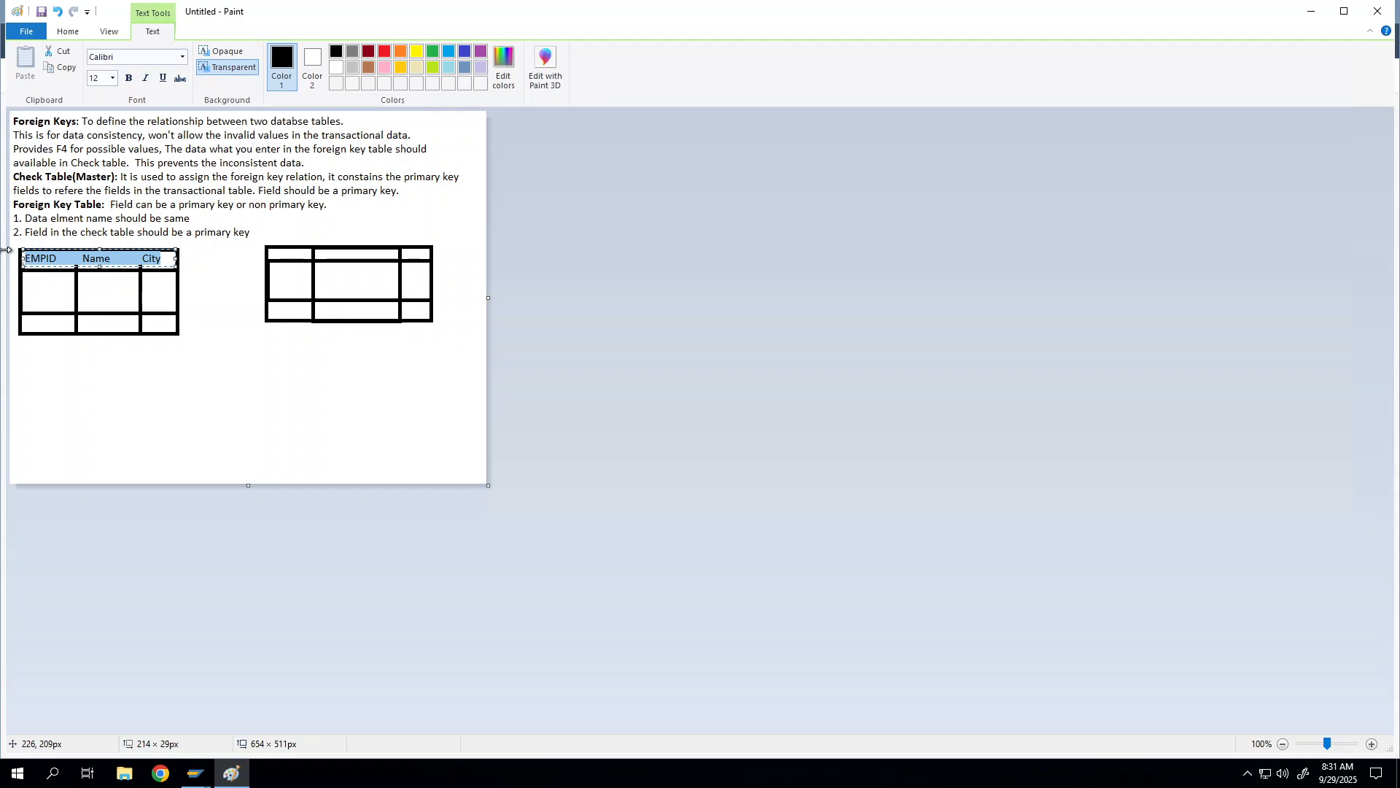
key("ctrl+c")
left_click(273, 253)
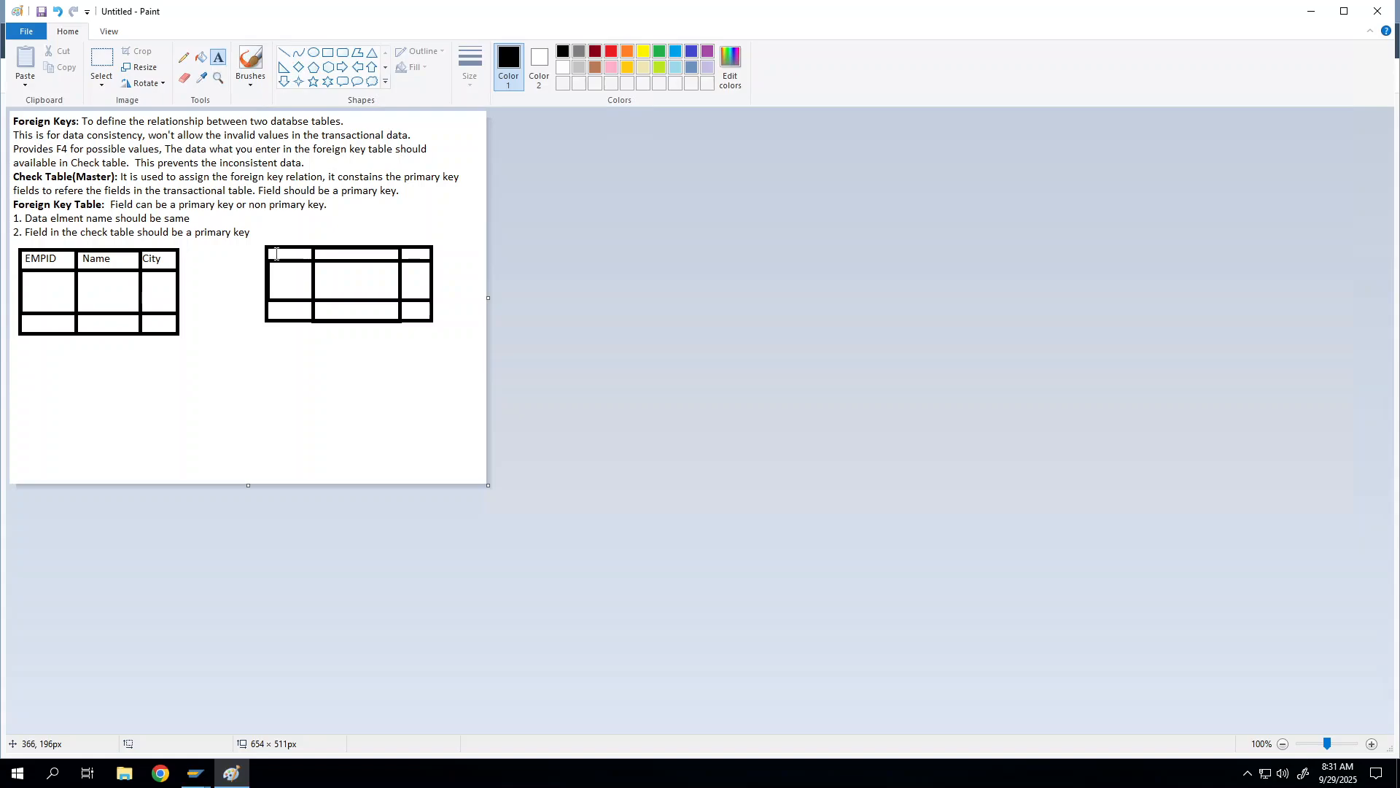
Step: Paste the headers into the right table and replace Name and City with Sal and date
left_click(269, 254)
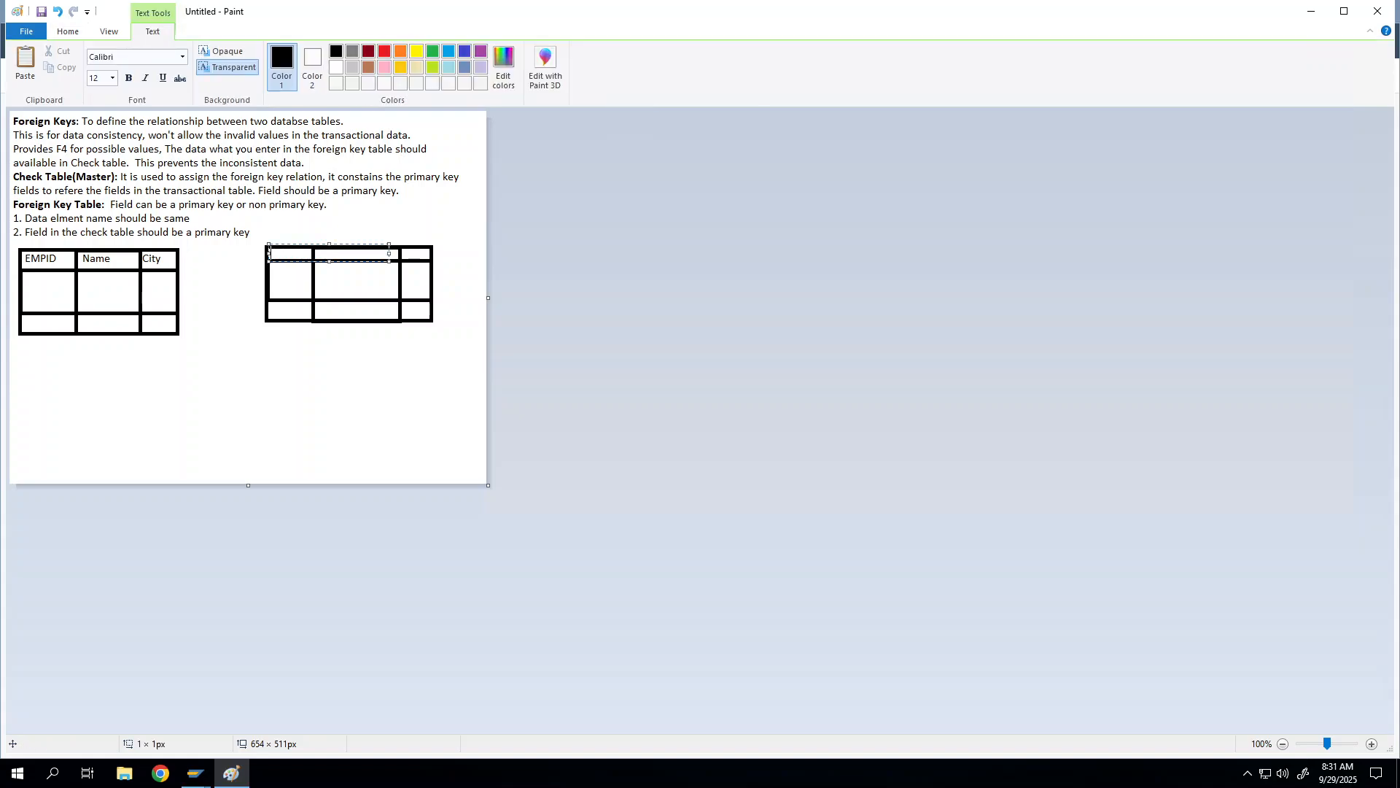
key("ctrl+v")
left_click_drag(389, 263, 330, 253)
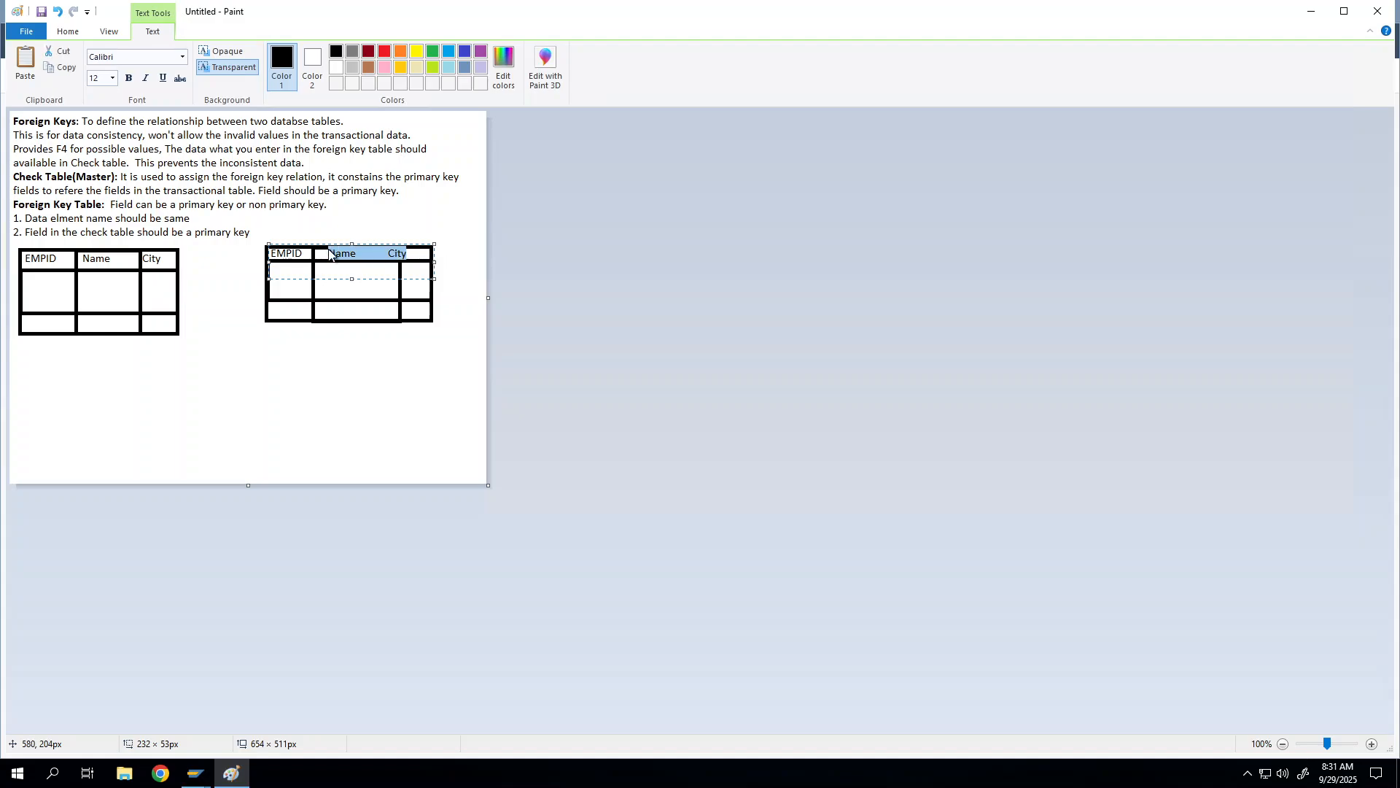
key("BackSpace")
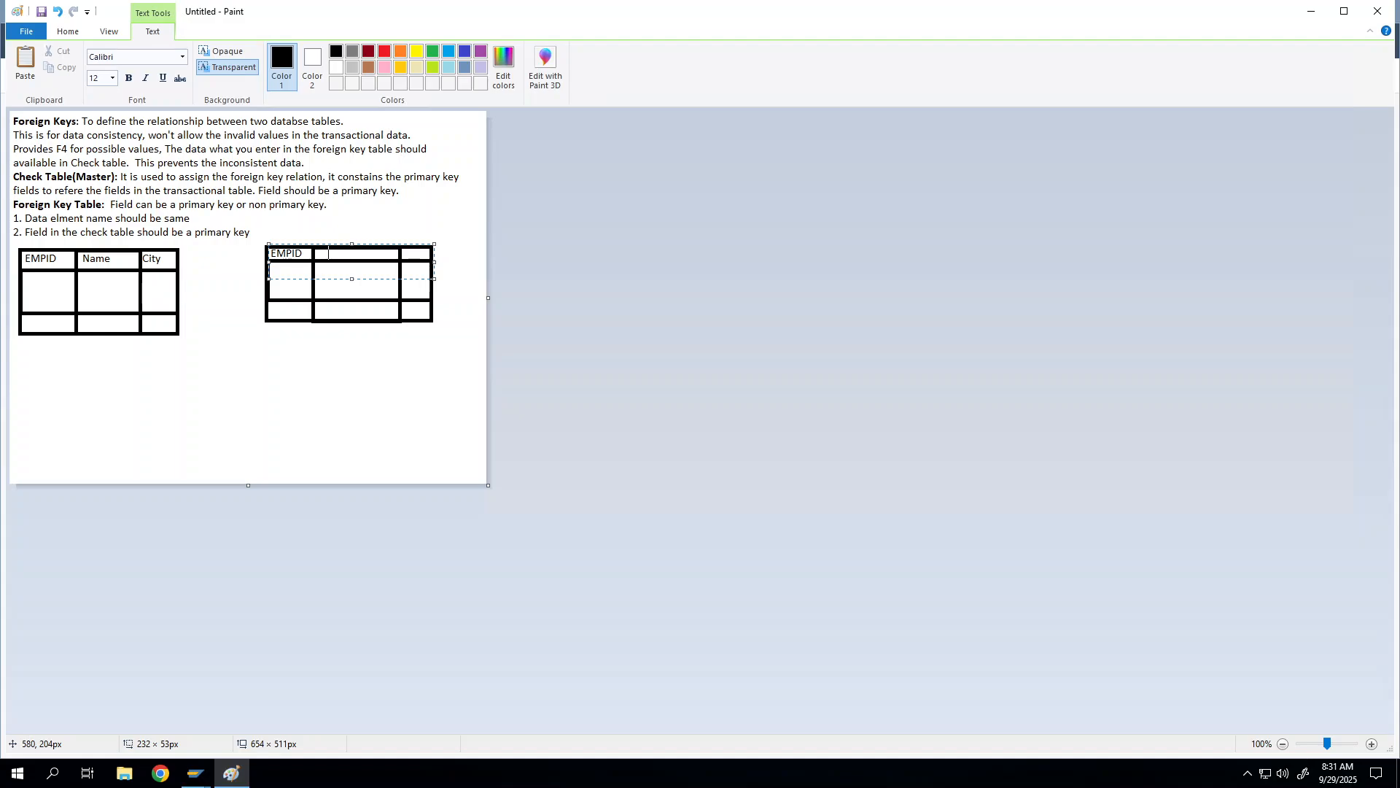
type("Sal")
type("d")
type("ate")
Step: Draw a 3×3 rectangle grid below the EMPID–Date–Sal table: outer box, row dividers, middle column
left_click(262, 366)
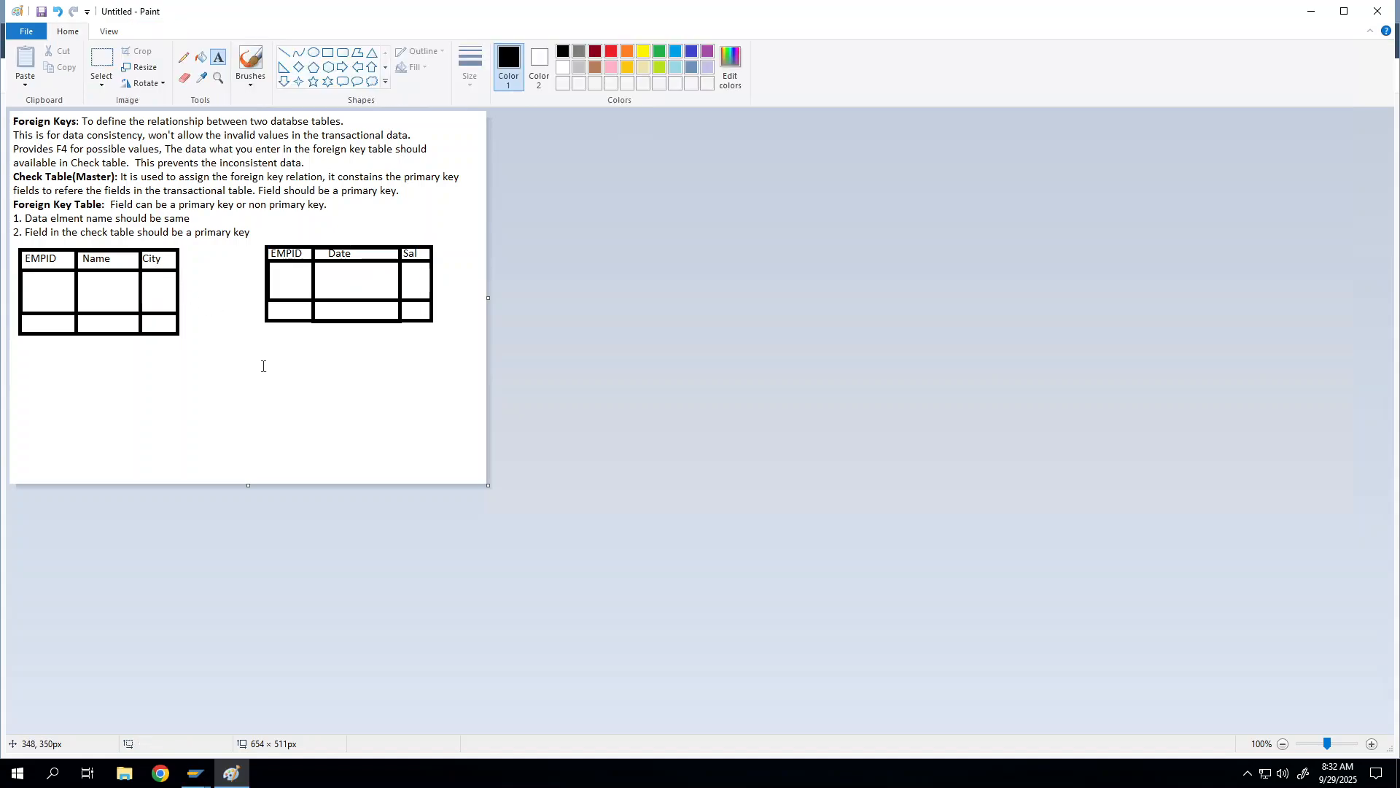
left_click(326, 55)
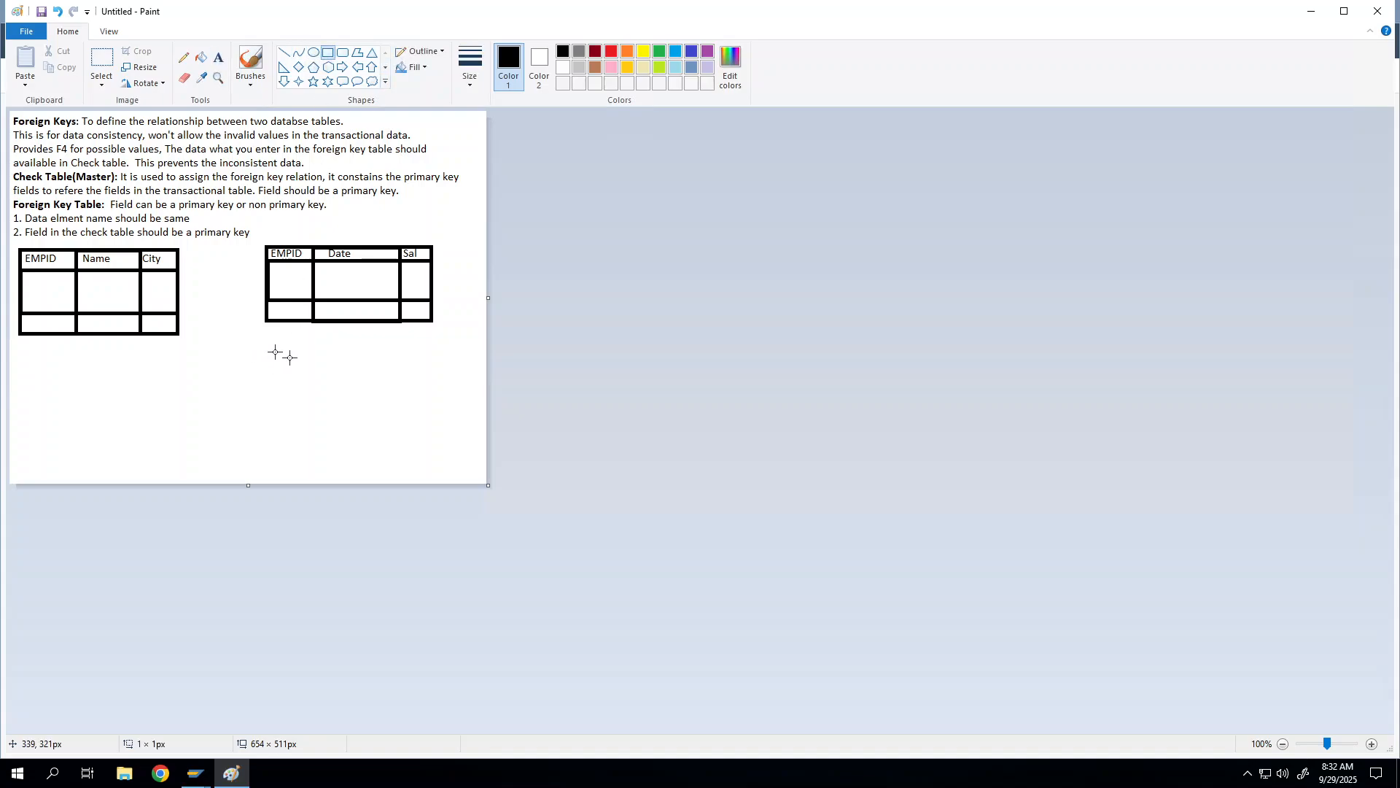
left_click_drag(257, 345, 408, 420)
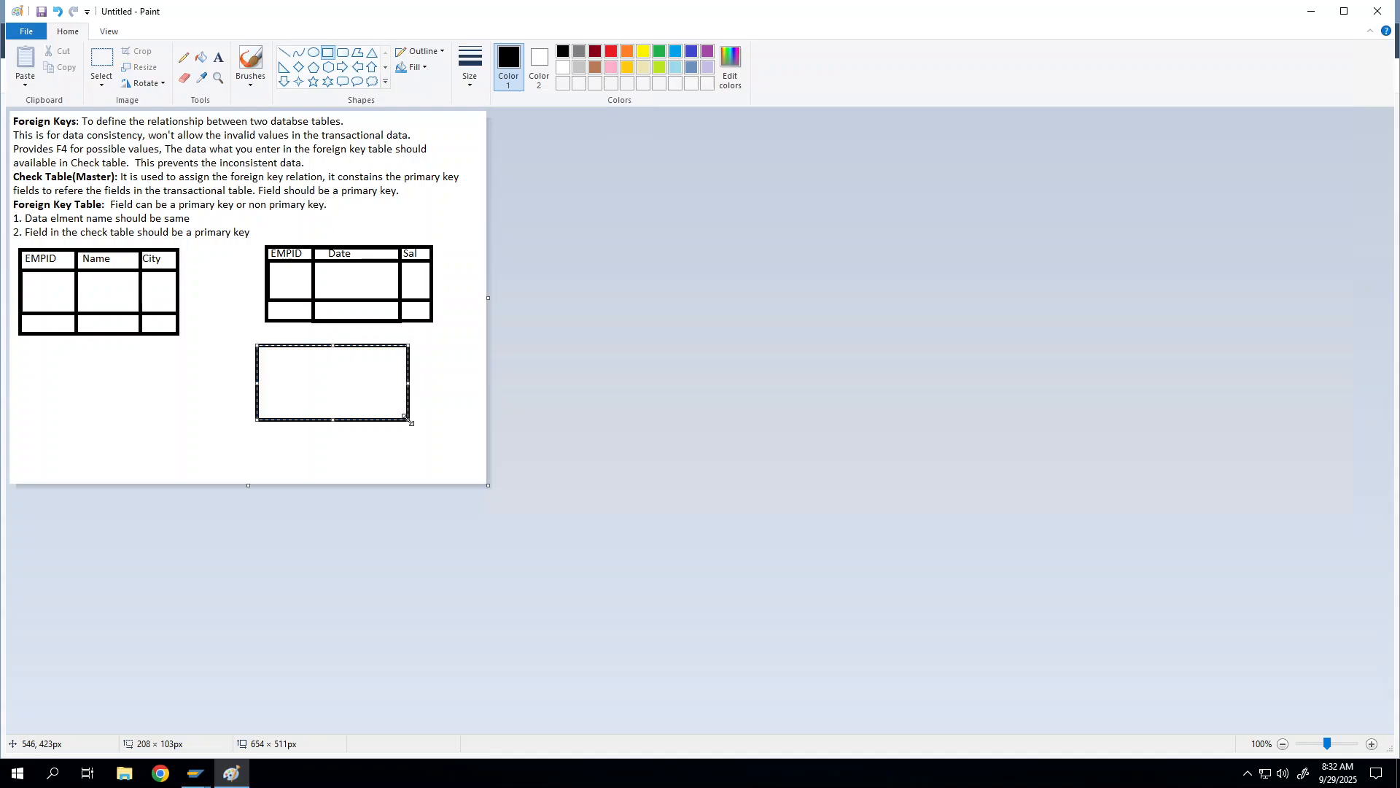
left_click(421, 413)
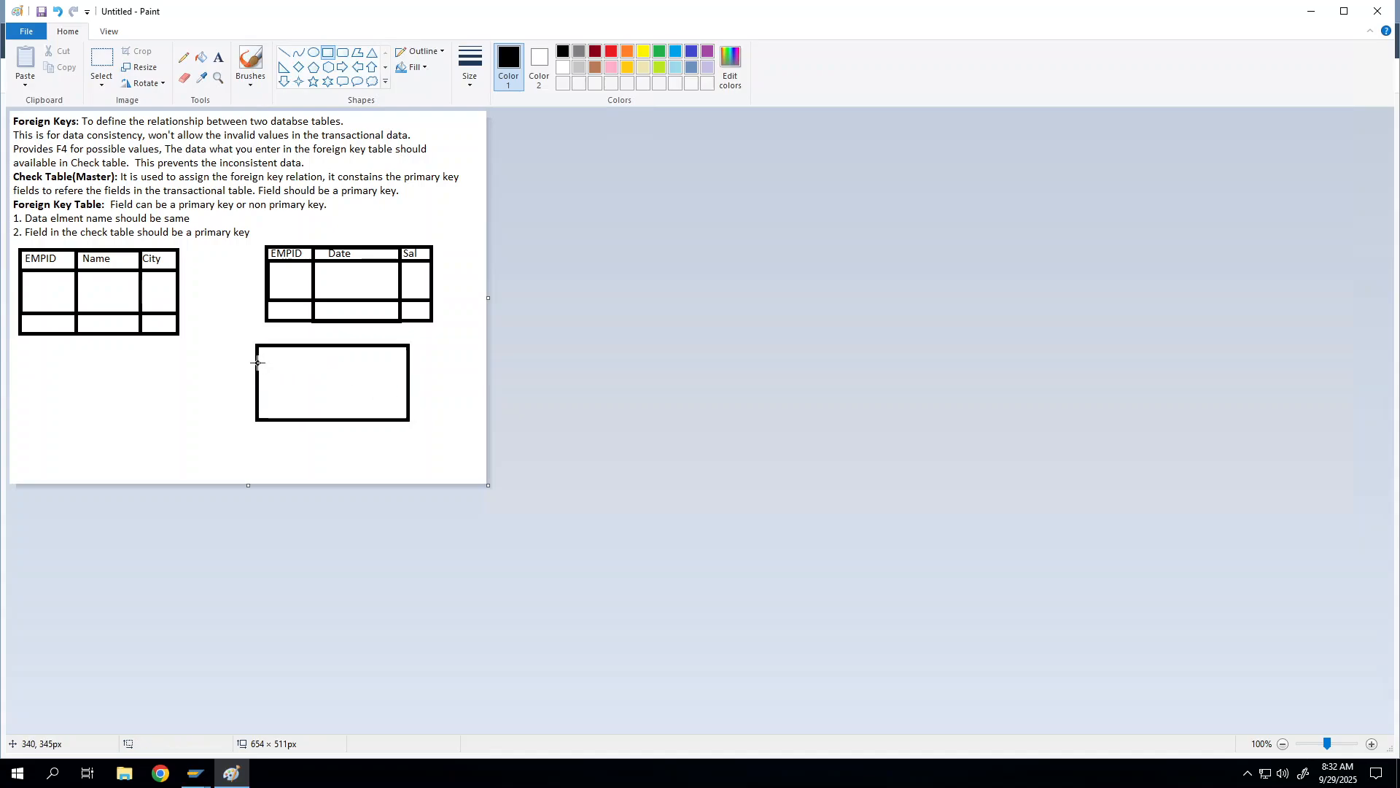
left_click_drag(257, 363, 408, 398)
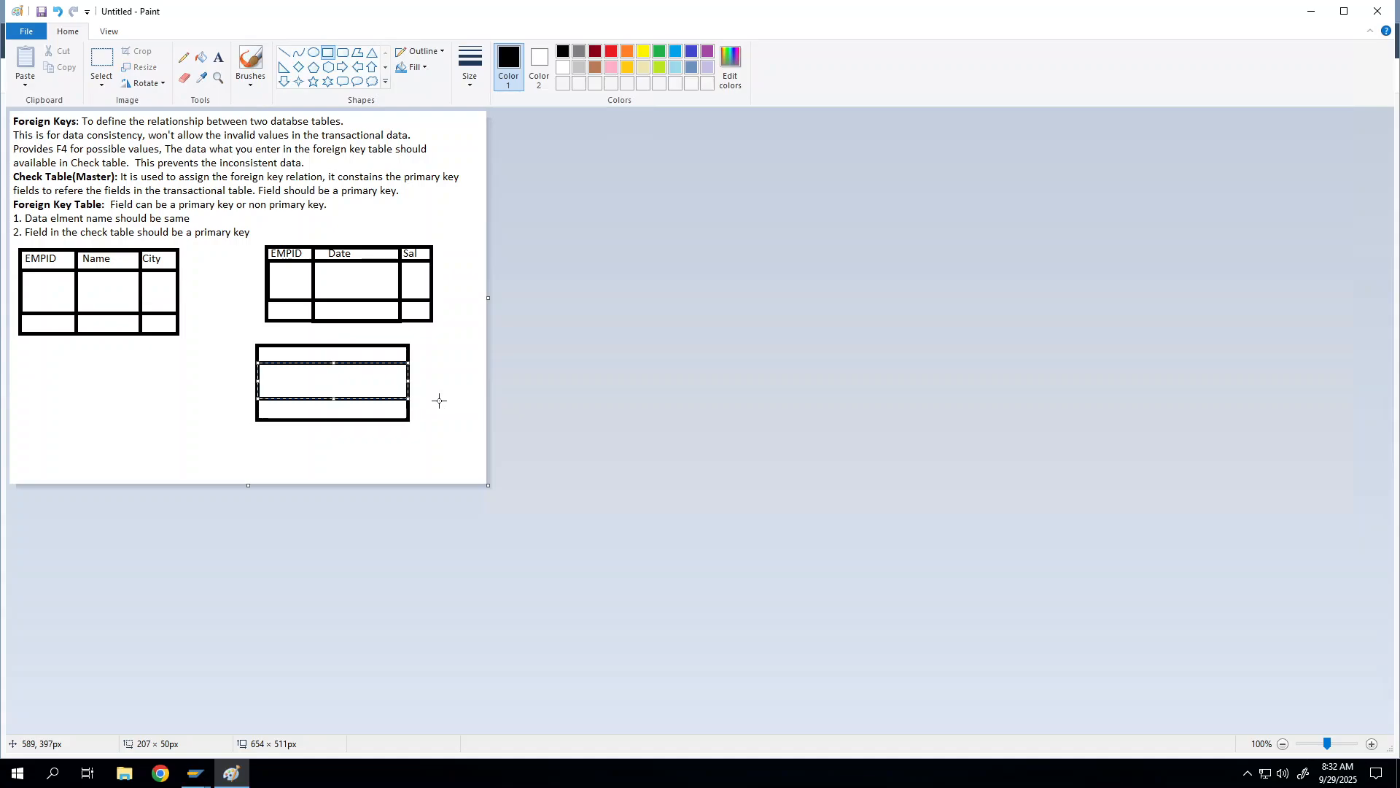
left_click(438, 399)
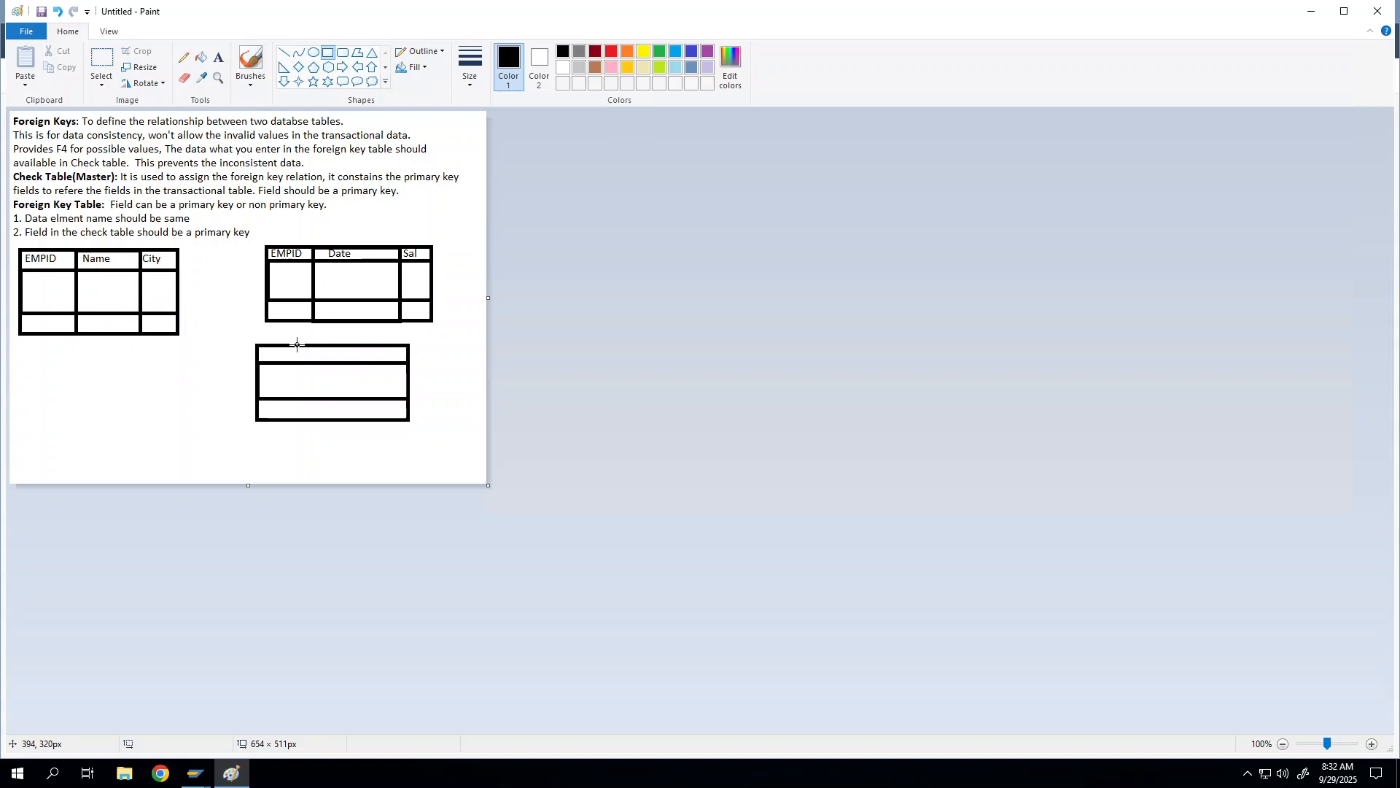
left_click_drag(296, 345, 381, 420)
Step: Type 'EMPID Dept' across the new table's top header cells
left_click(462, 329)
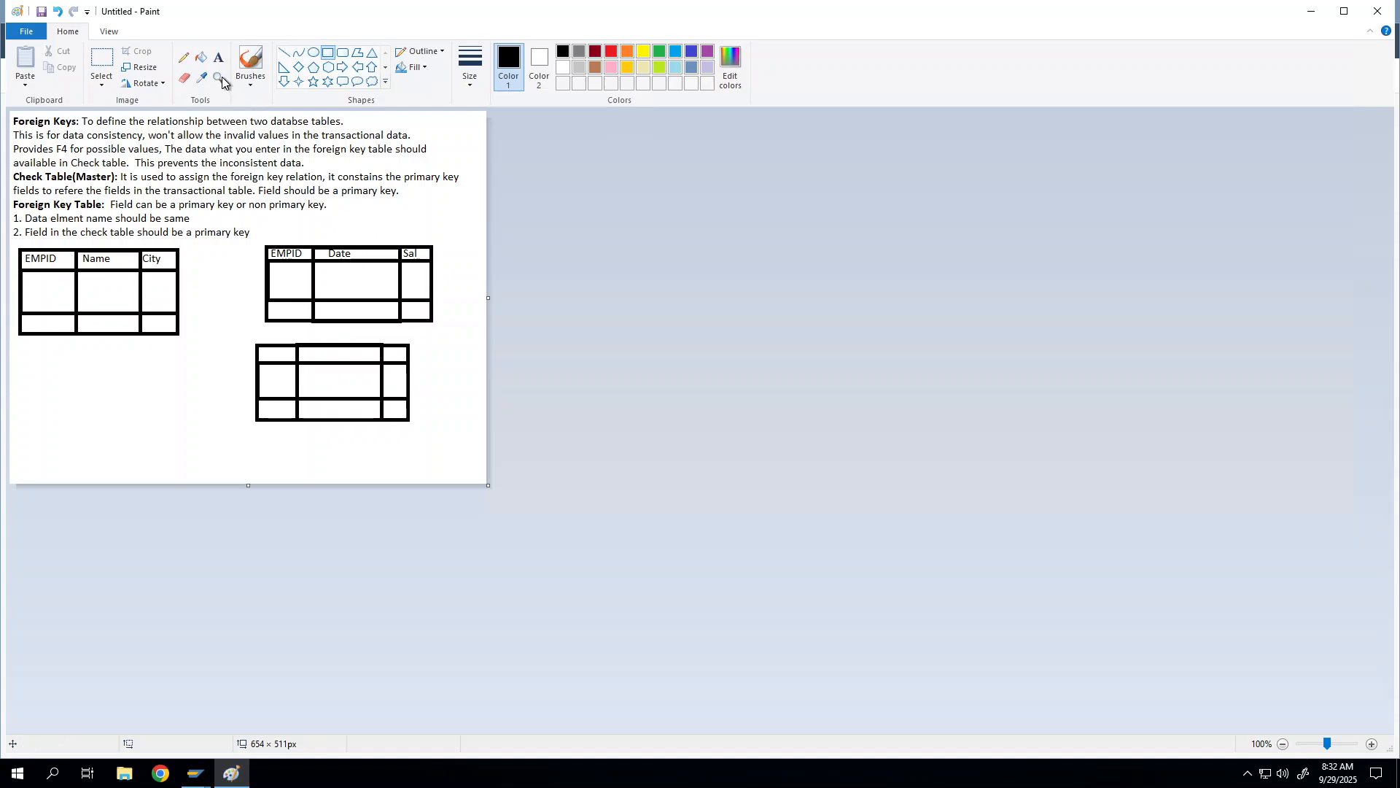
left_click(218, 58)
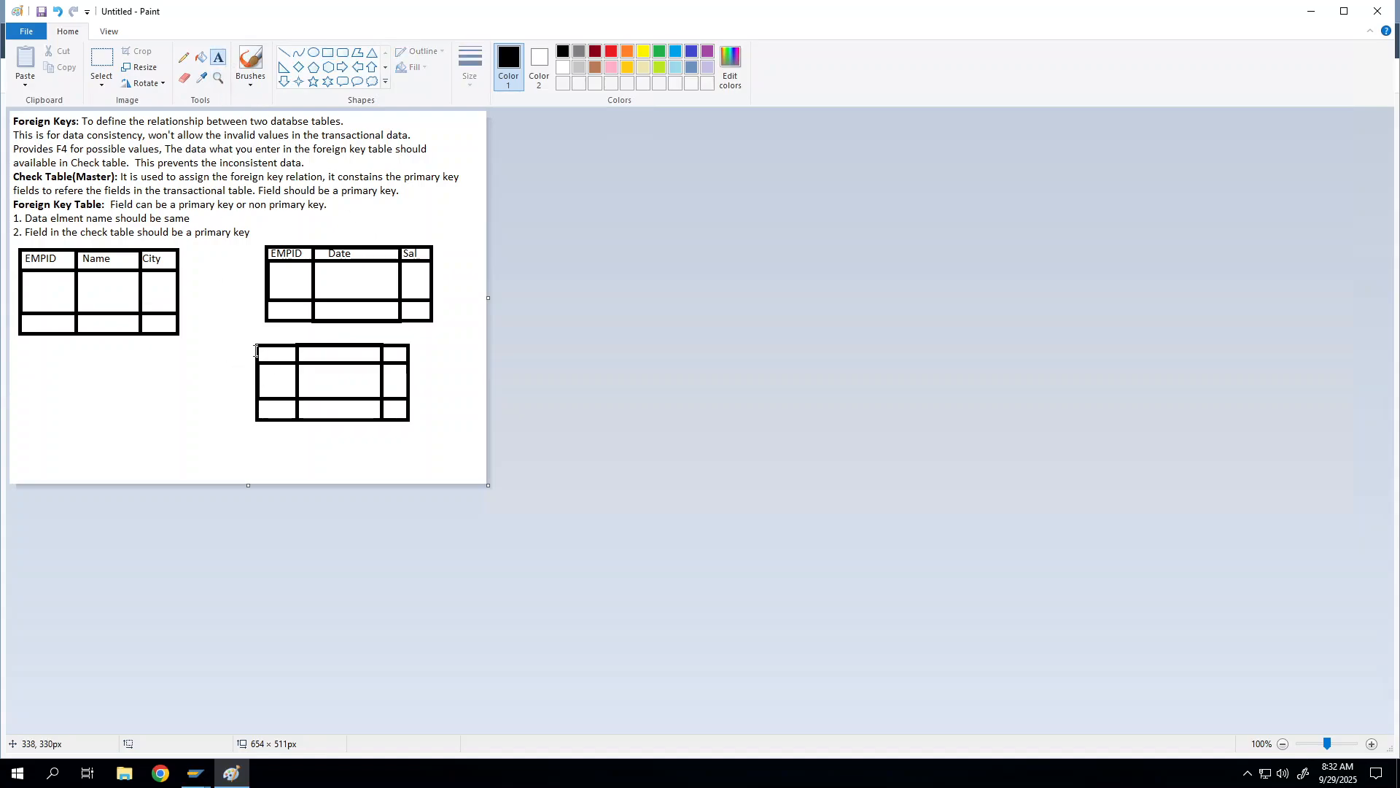
left_click_drag(261, 355, 380, 345)
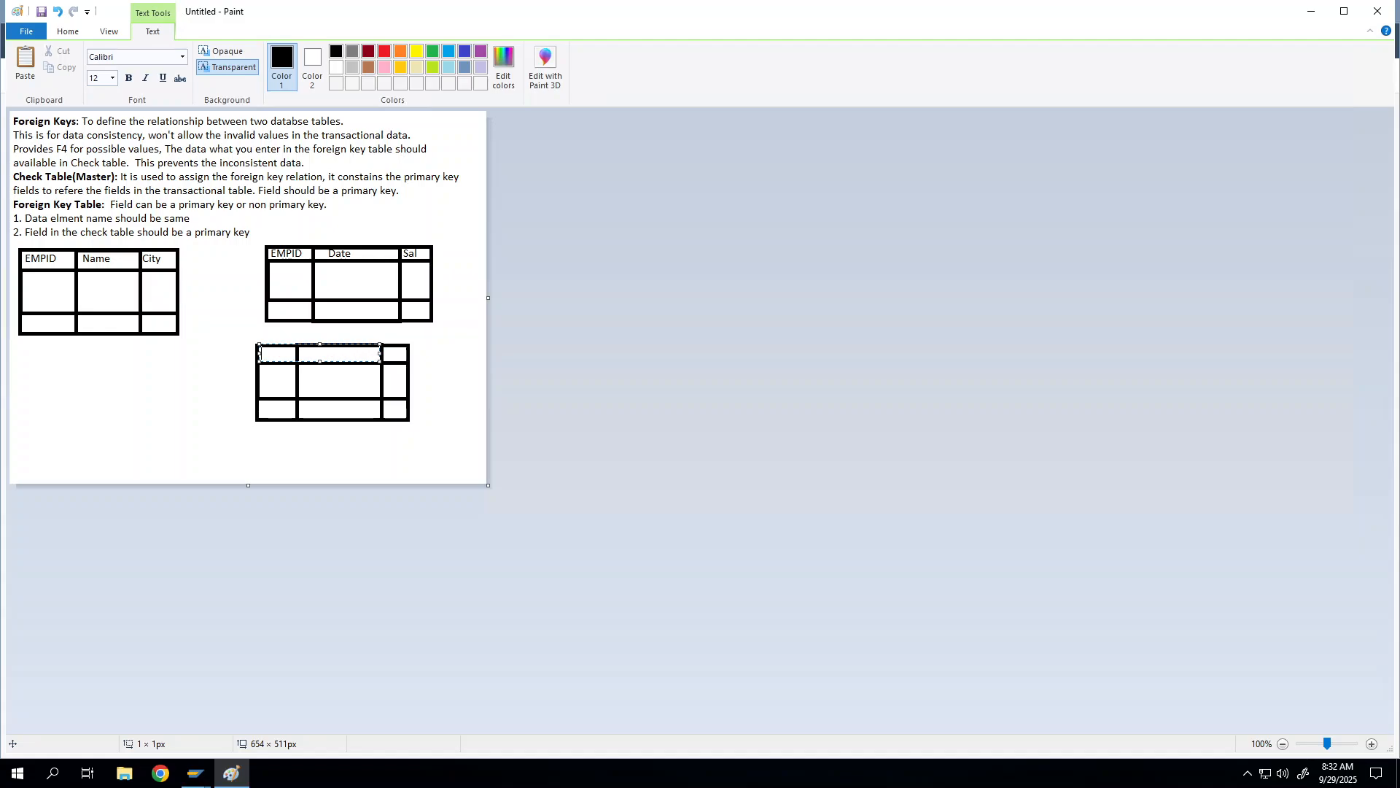
type("EMPID   Dept")
left_click(425, 362)
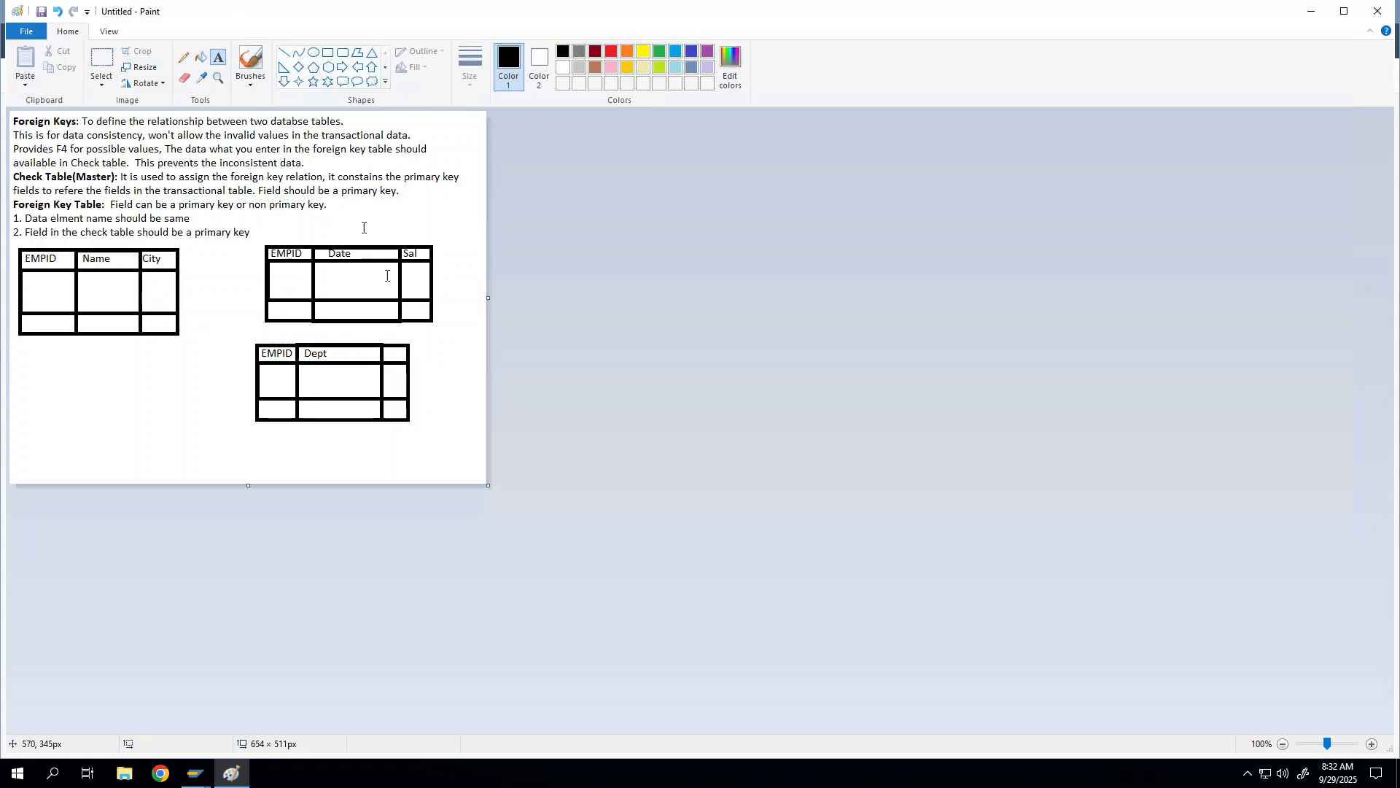
right_click(103, 48)
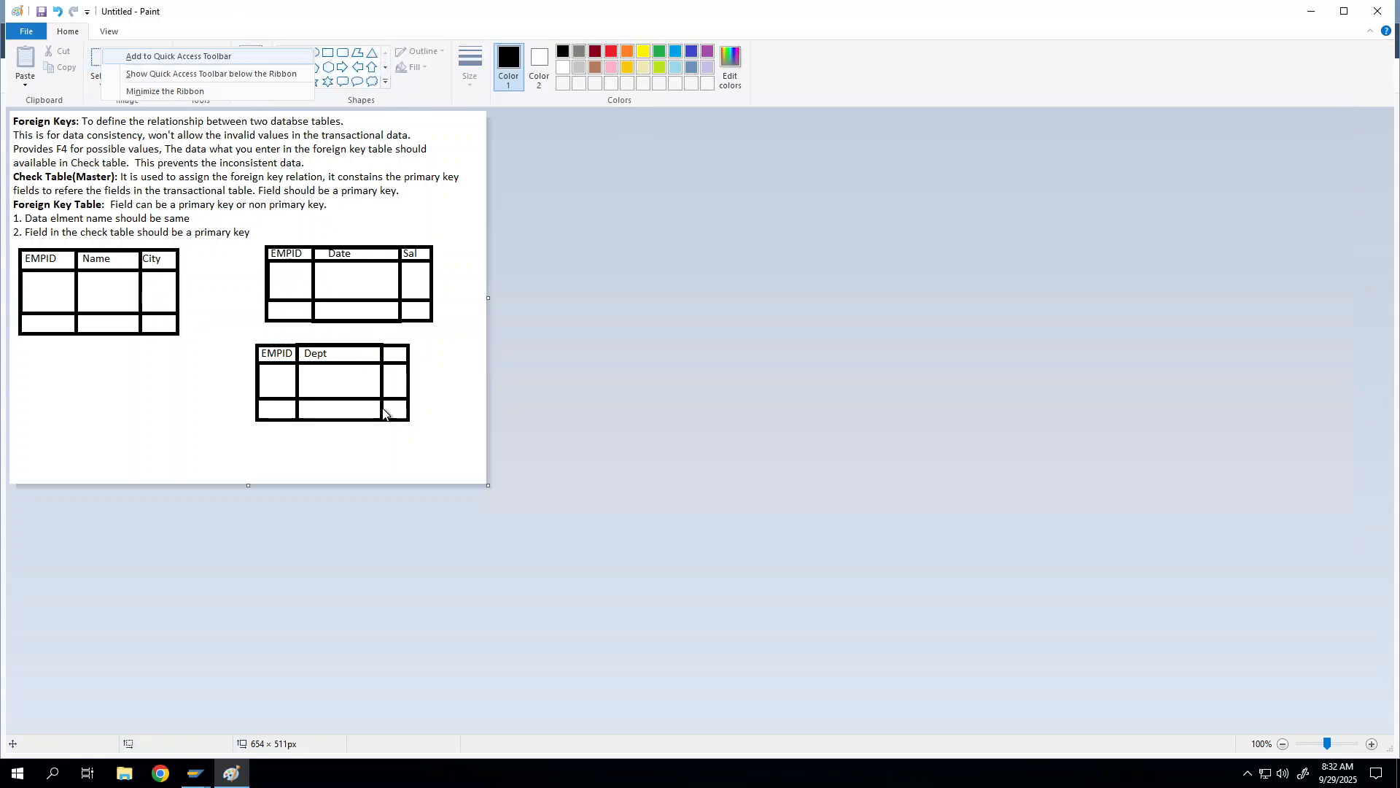
left_click_drag(382, 336, 415, 430)
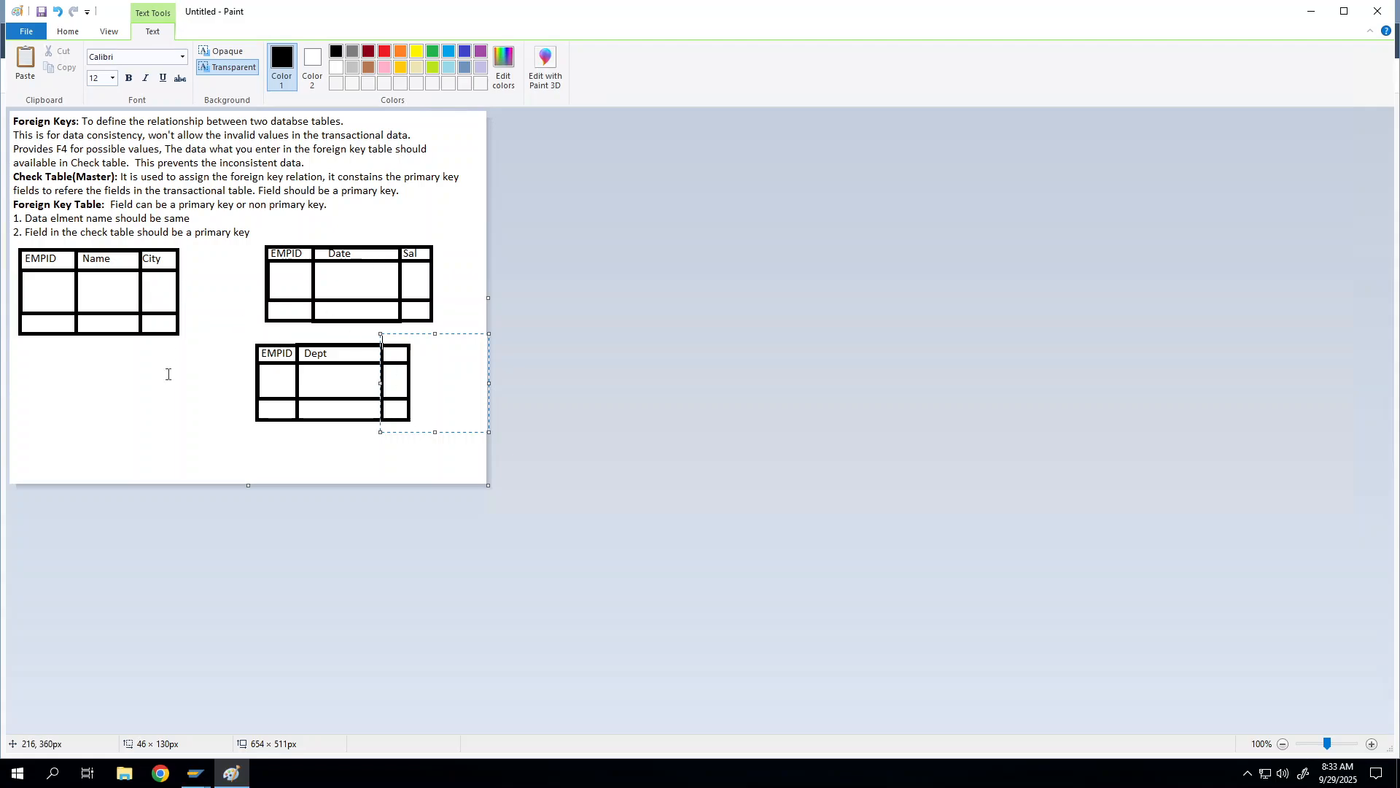
left_click(245, 312)
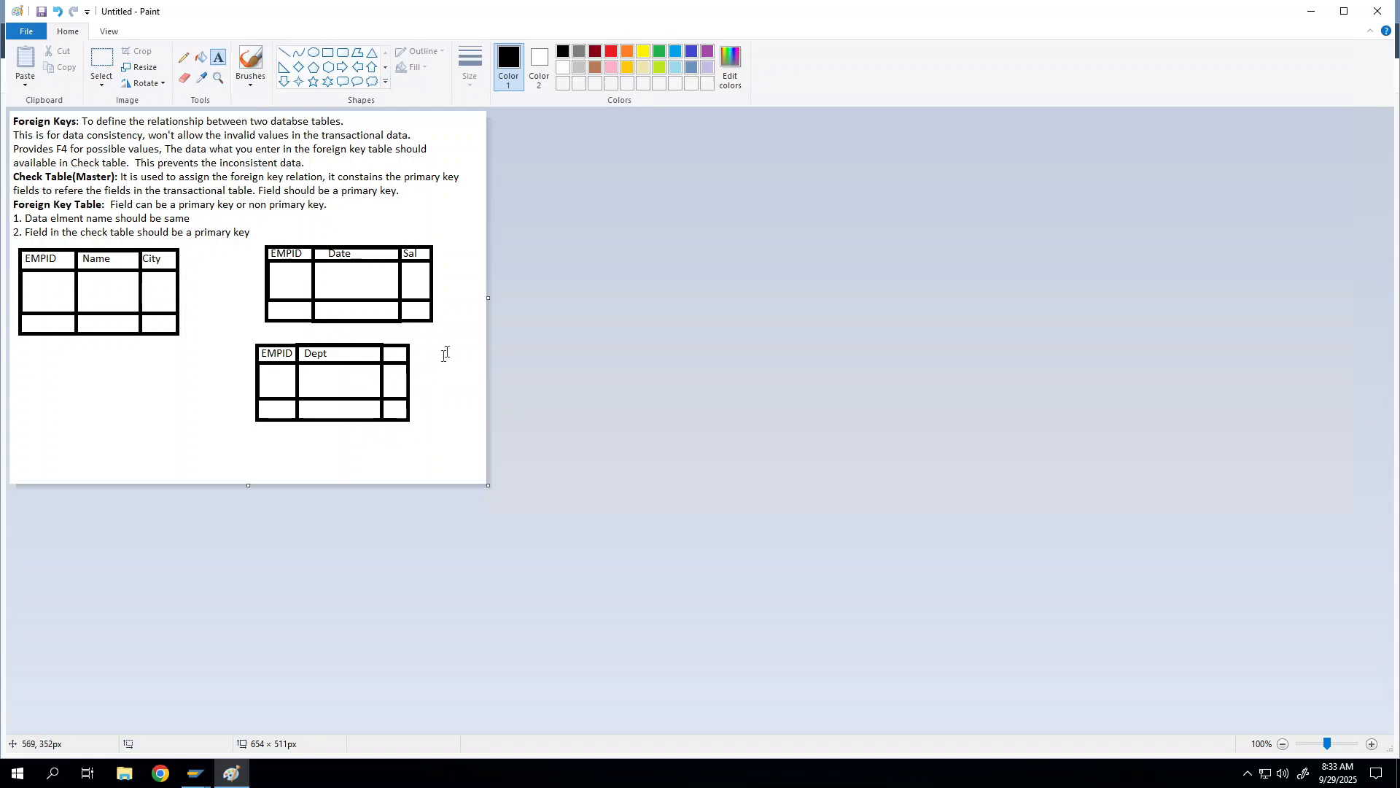
right_click(186, 79)
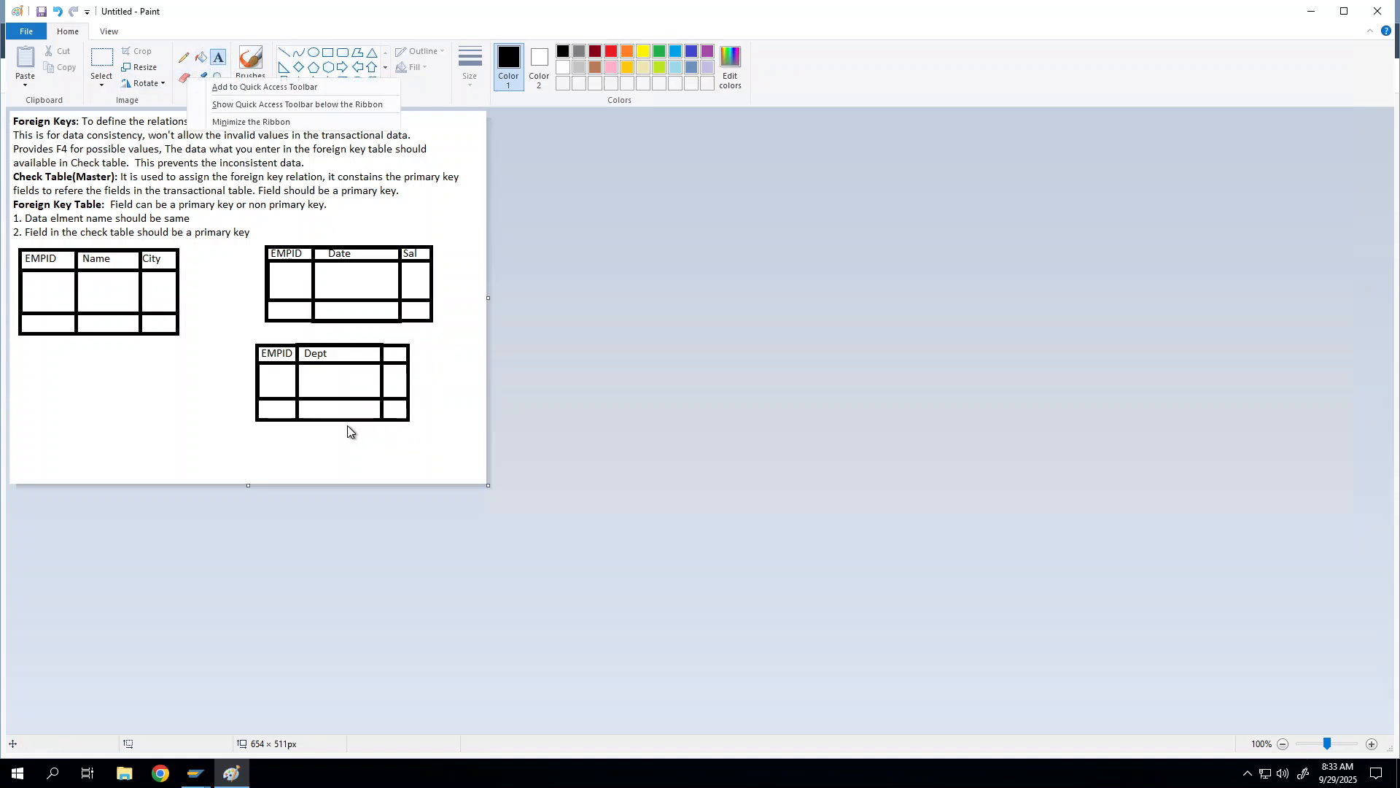
left_click(388, 350)
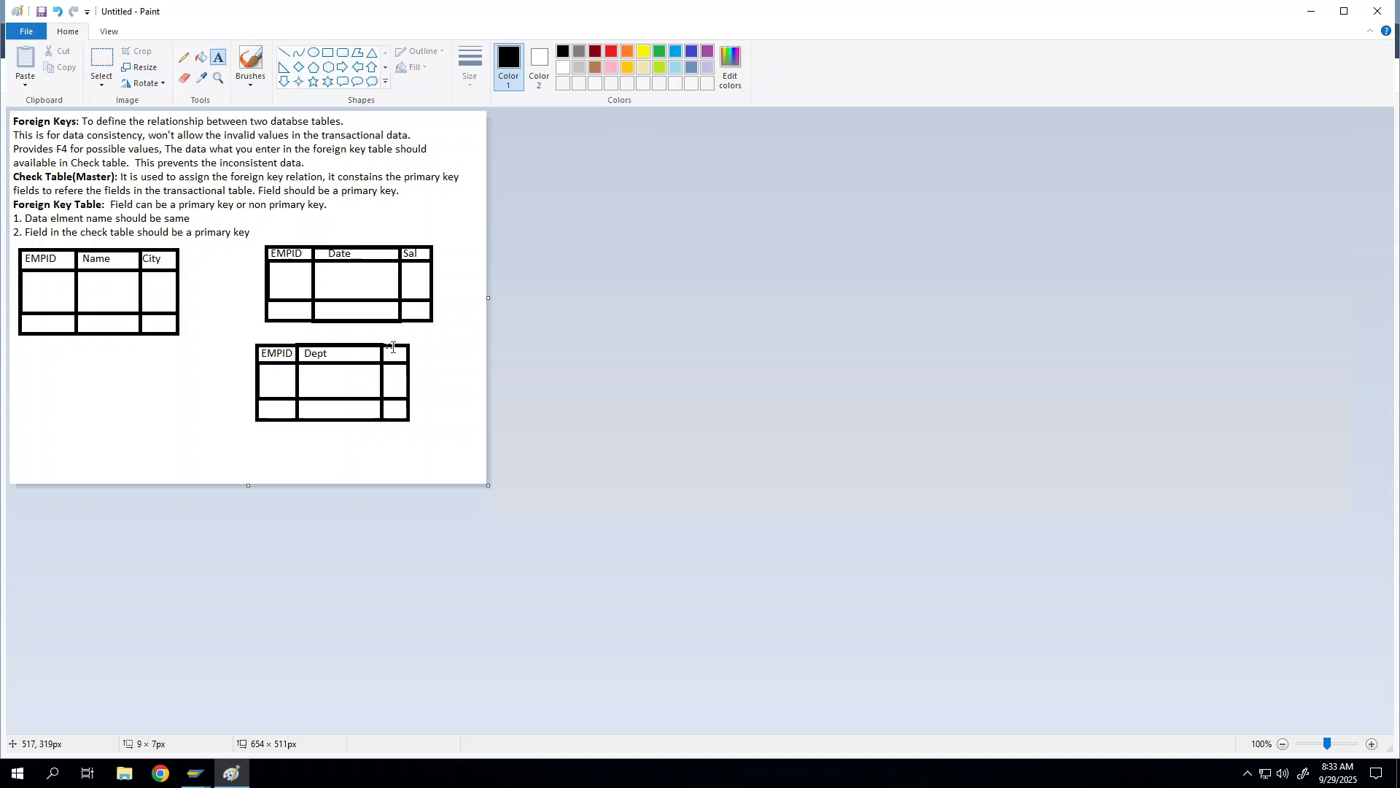
left_click(385, 337)
right_click(72, 33)
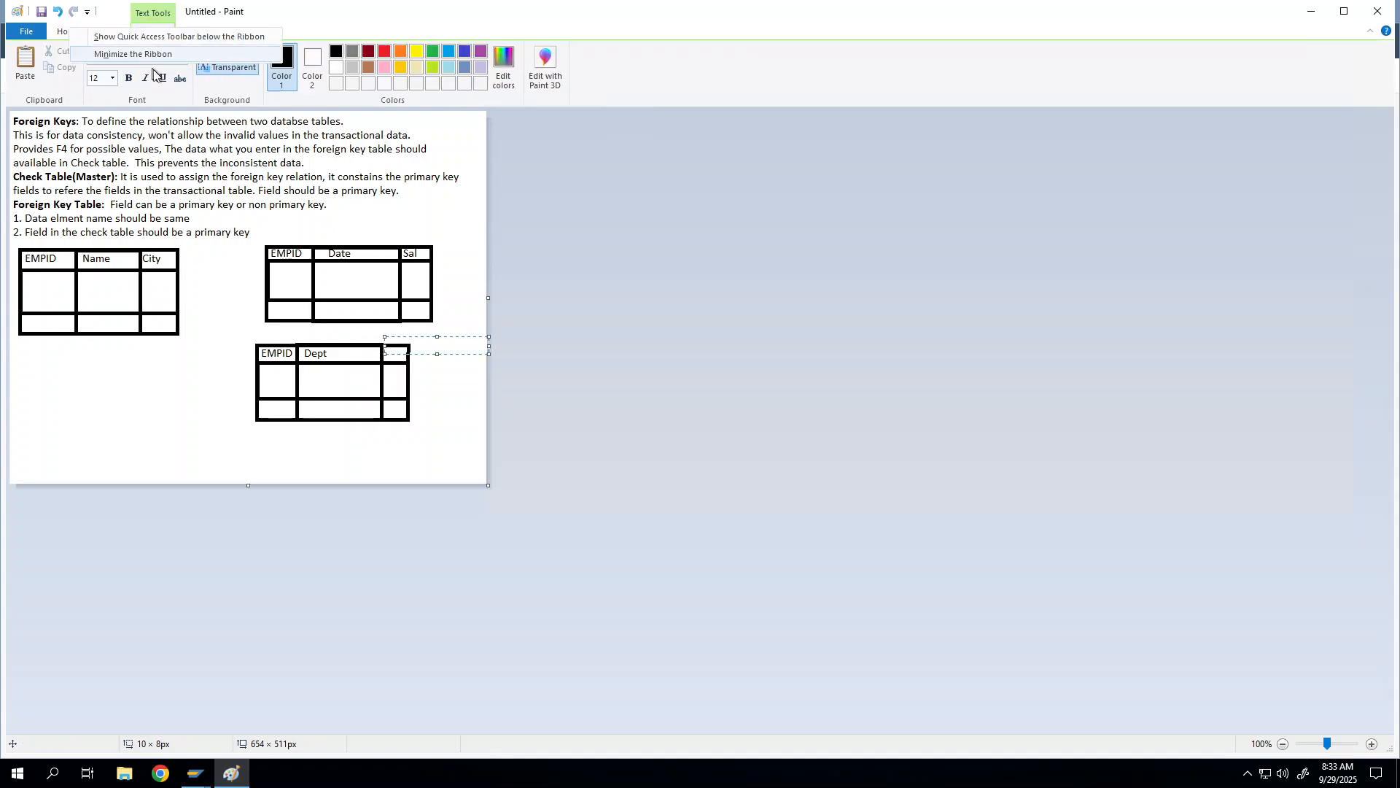
right_click(56, 31)
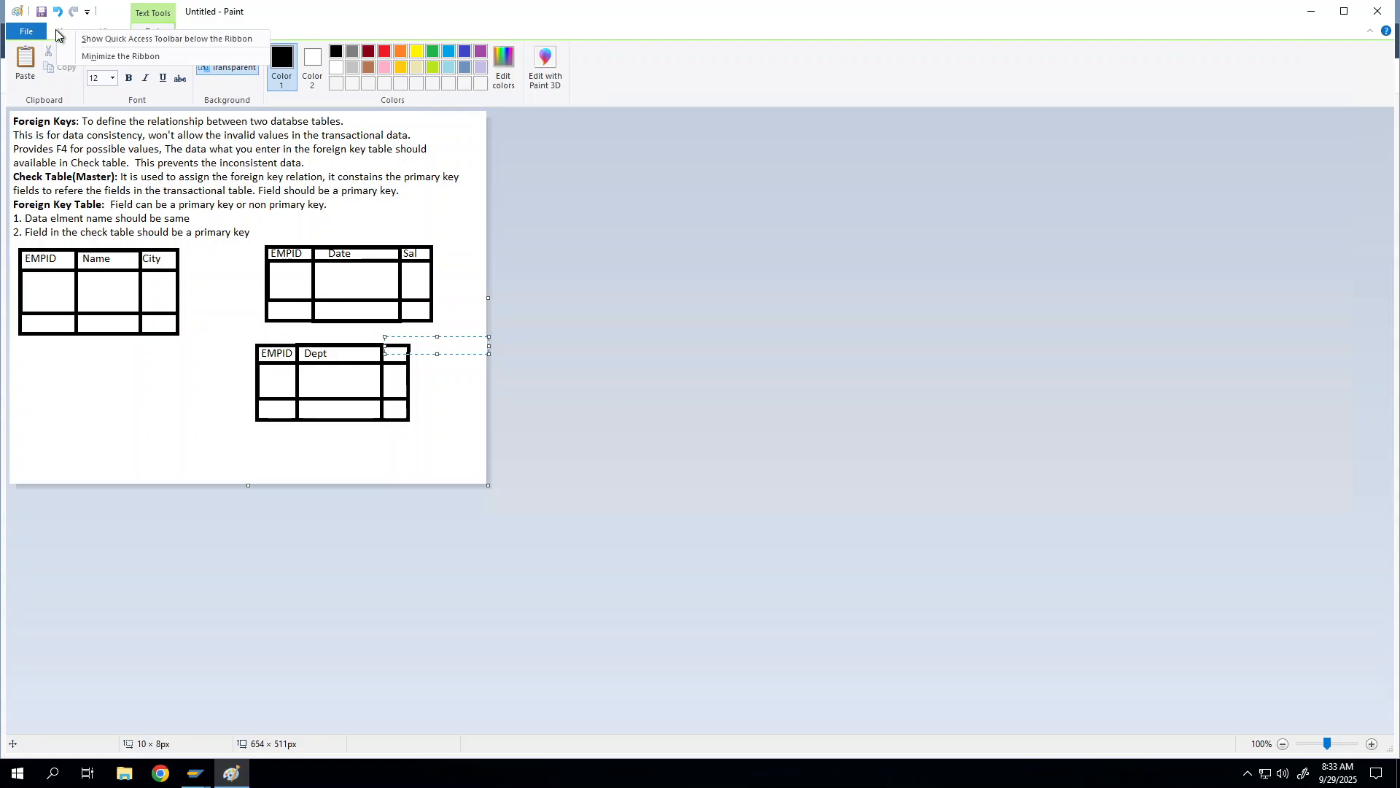
left_click(45, 30)
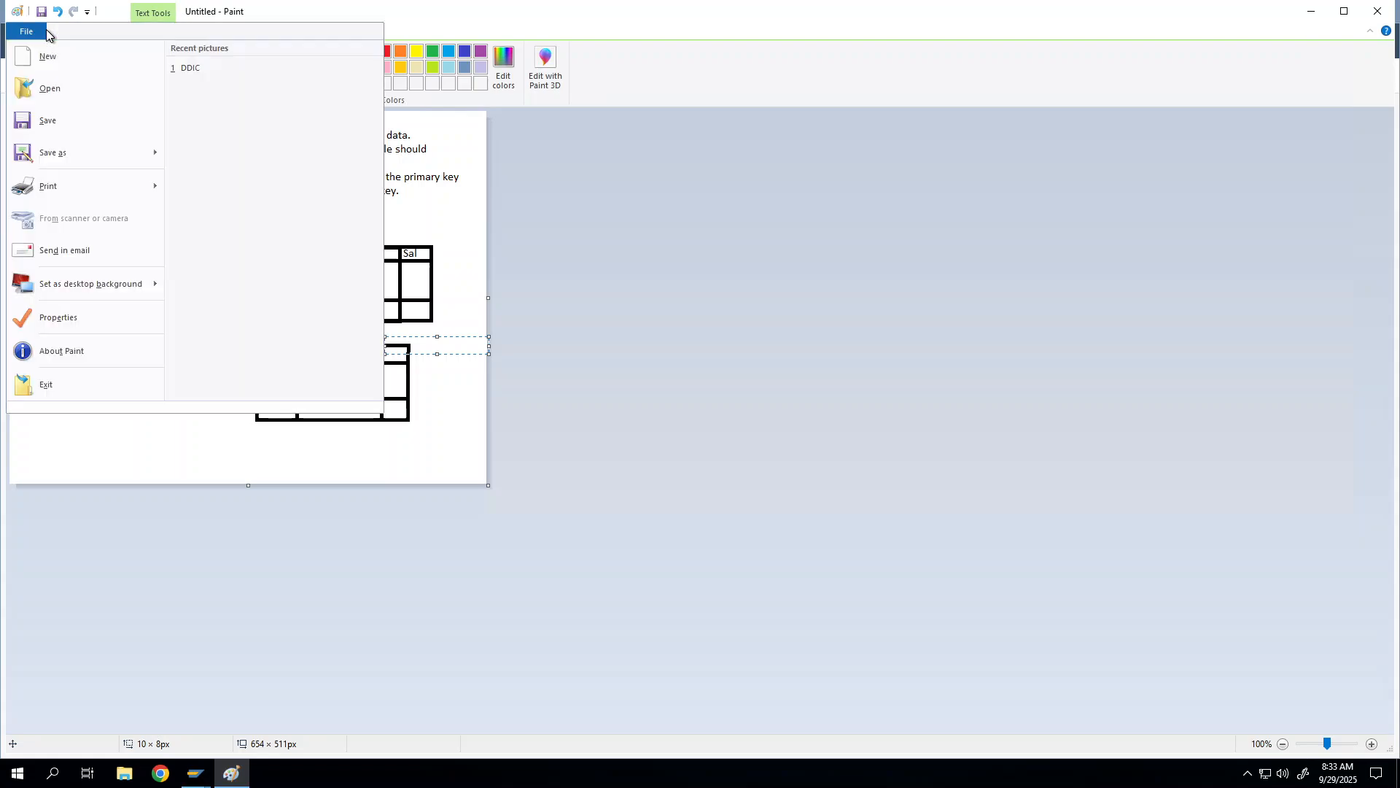
left_click(485, 6)
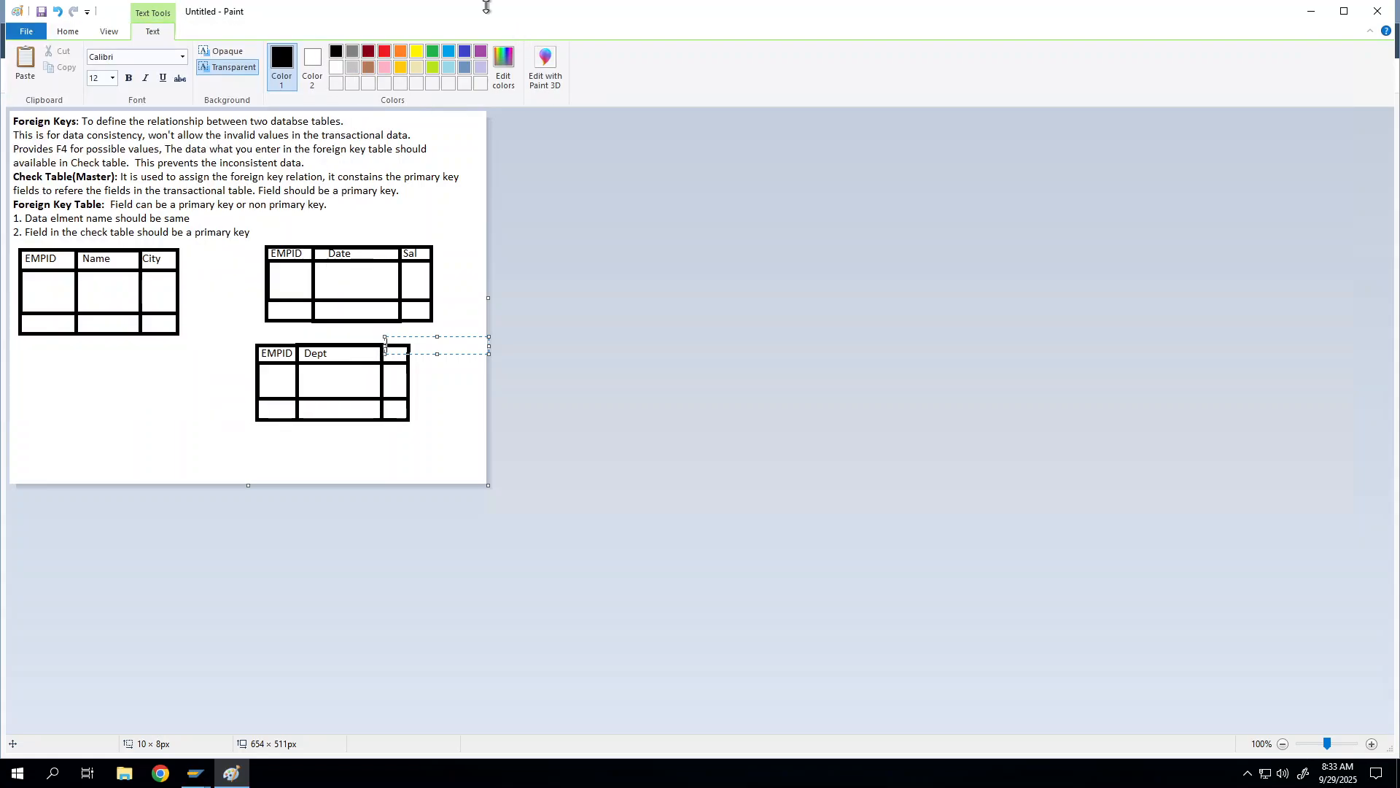
left_click(65, 33)
left_click(305, 231)
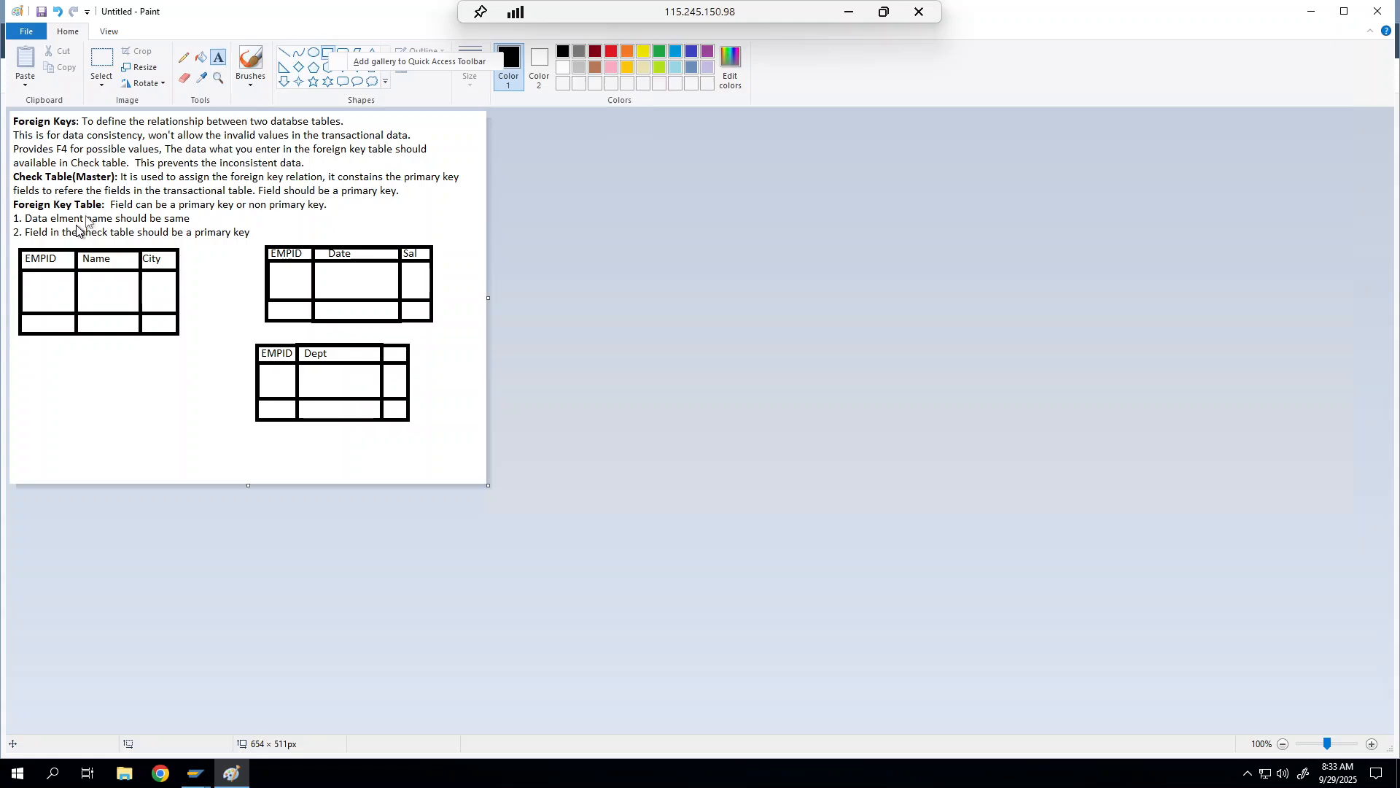
Step: Draw a lower-left box divided into three rows and two columns by a vertical divider
left_click(325, 53)
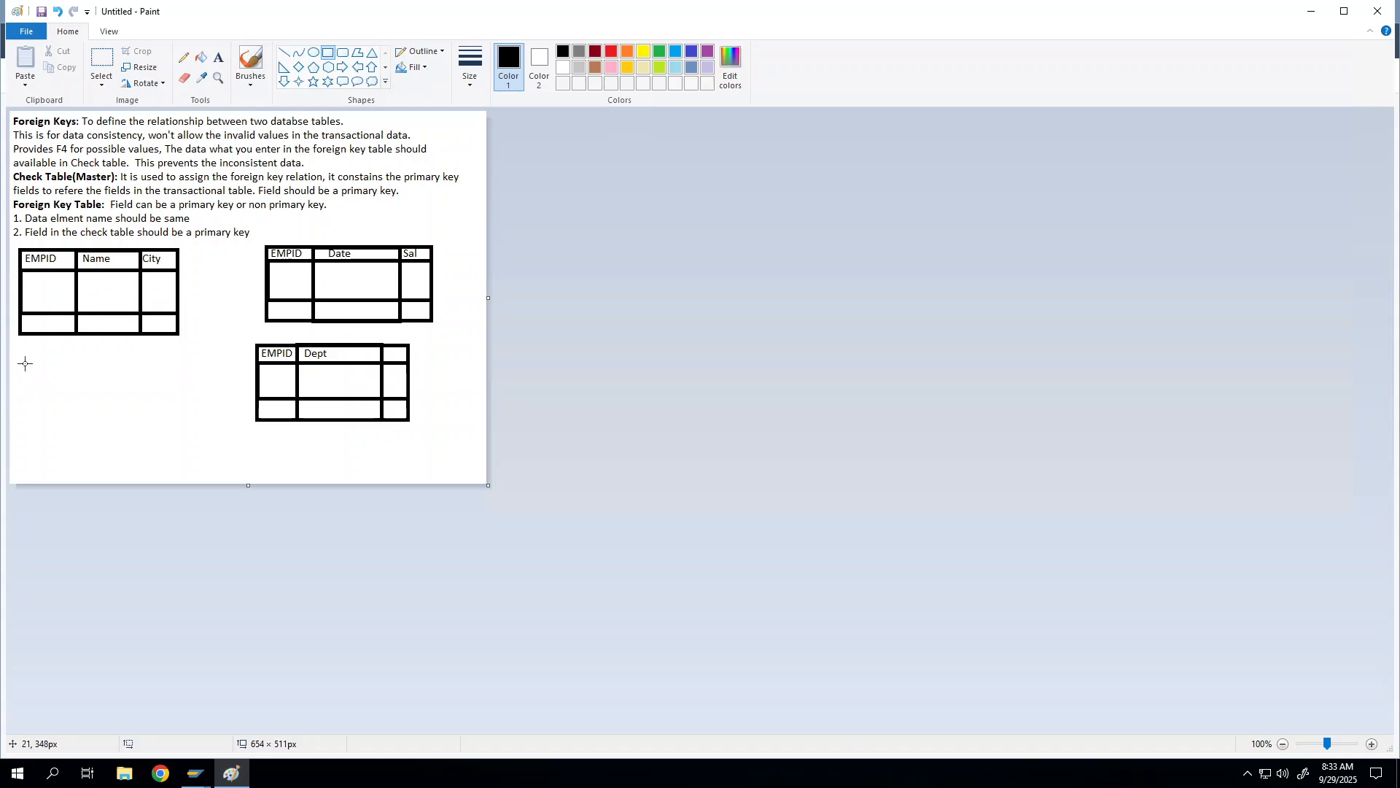
left_click_drag(23, 350, 107, 415)
left_click(171, 374)
left_click_drag(27, 358, 142, 422)
left_click(172, 437)
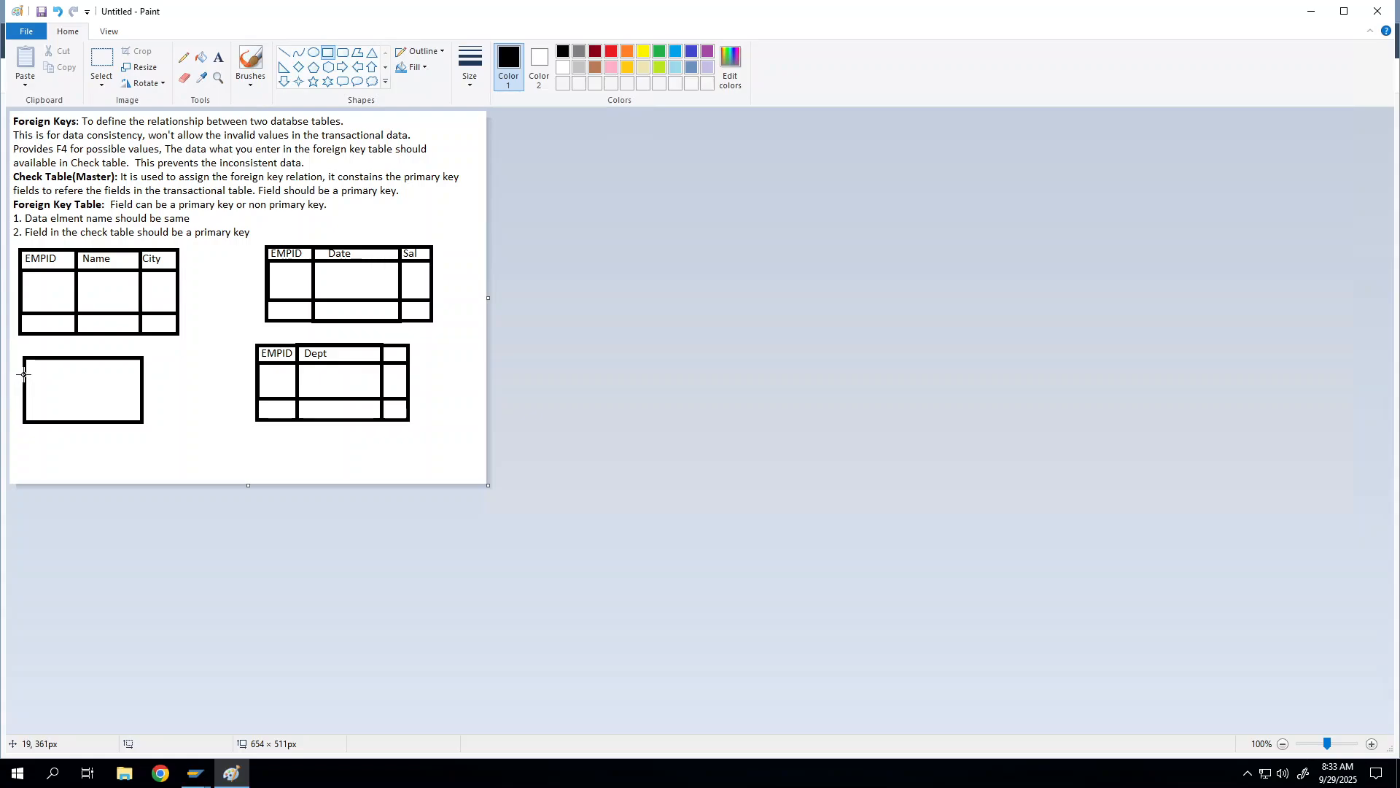
left_click_drag(24, 374, 142, 406)
left_click(172, 413)
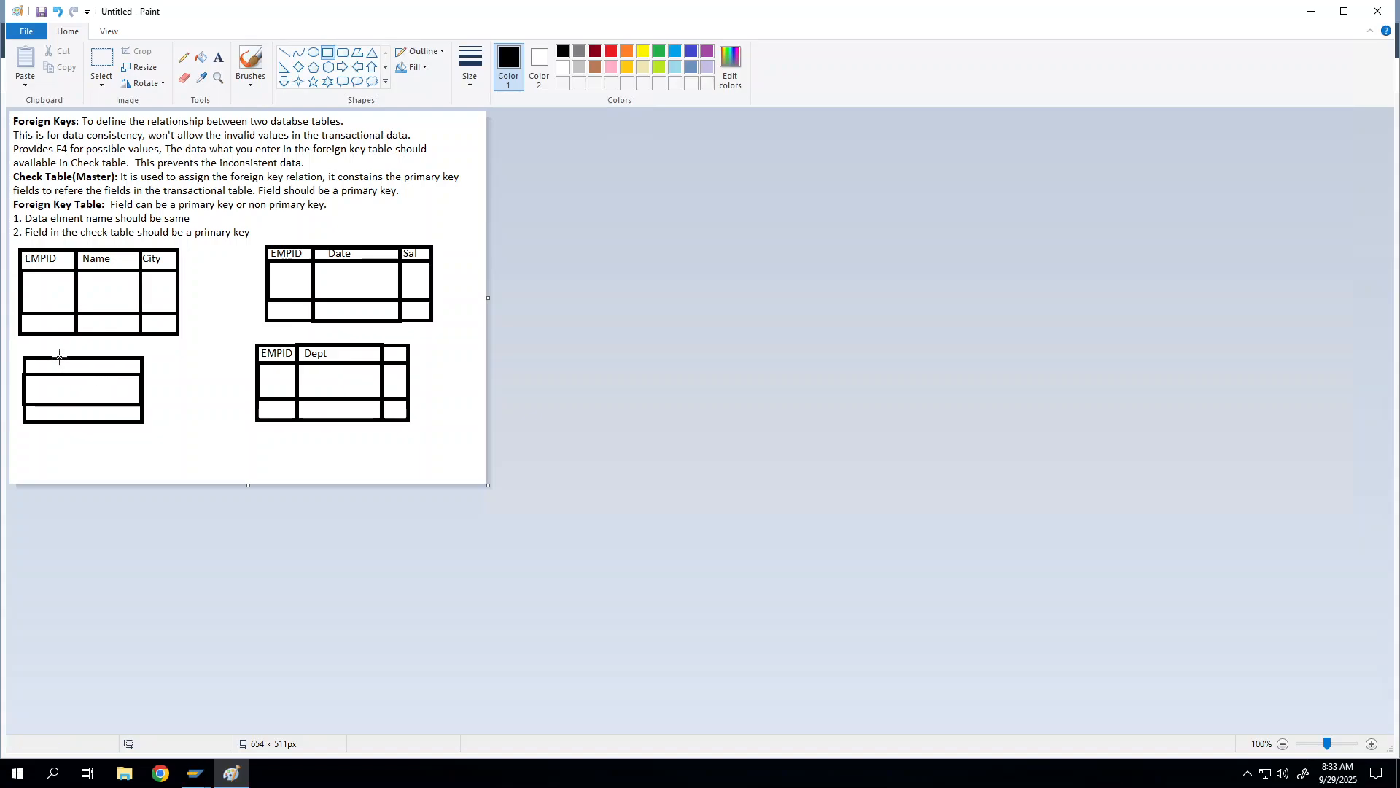
left_click_drag(75, 358, 76, 422)
left_click(112, 450)
right_click(220, 64)
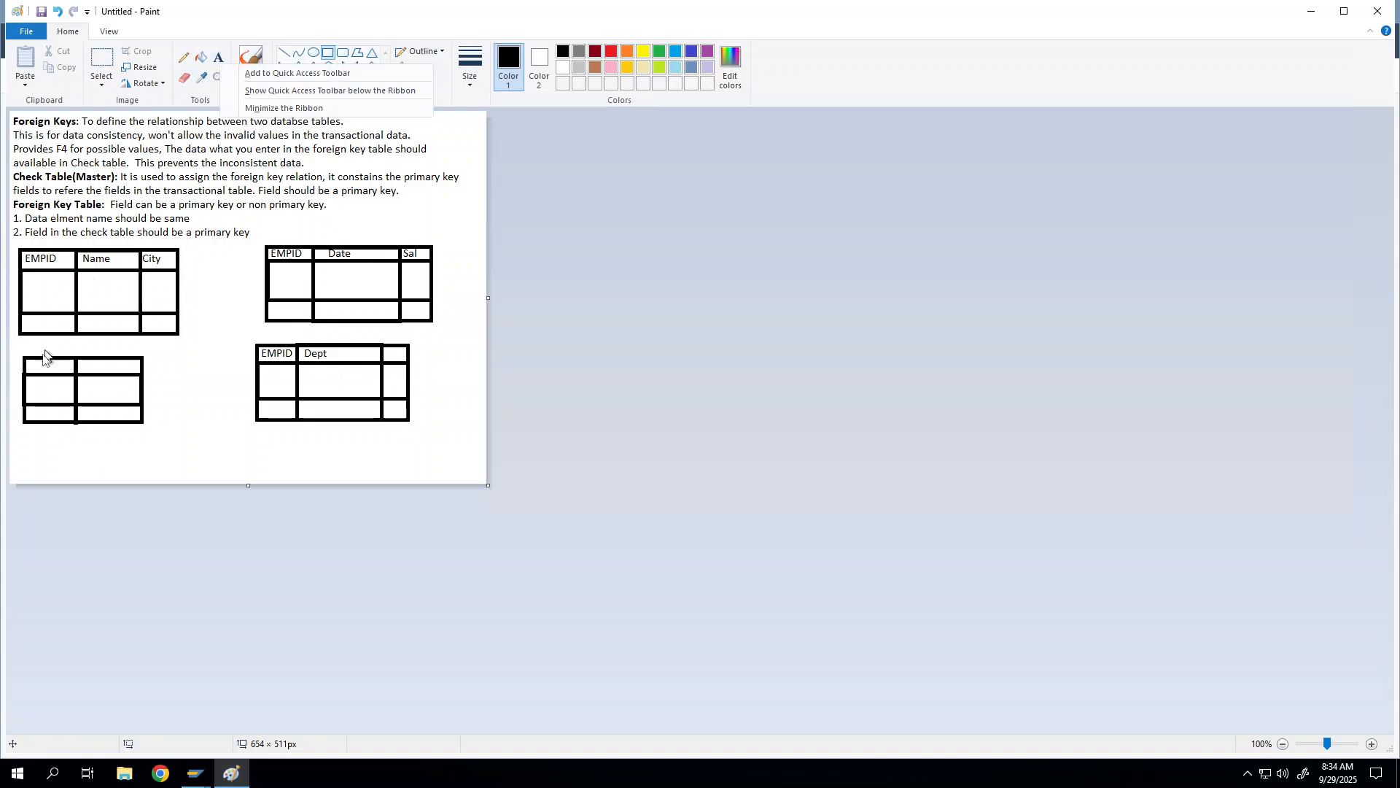
left_click(219, 58)
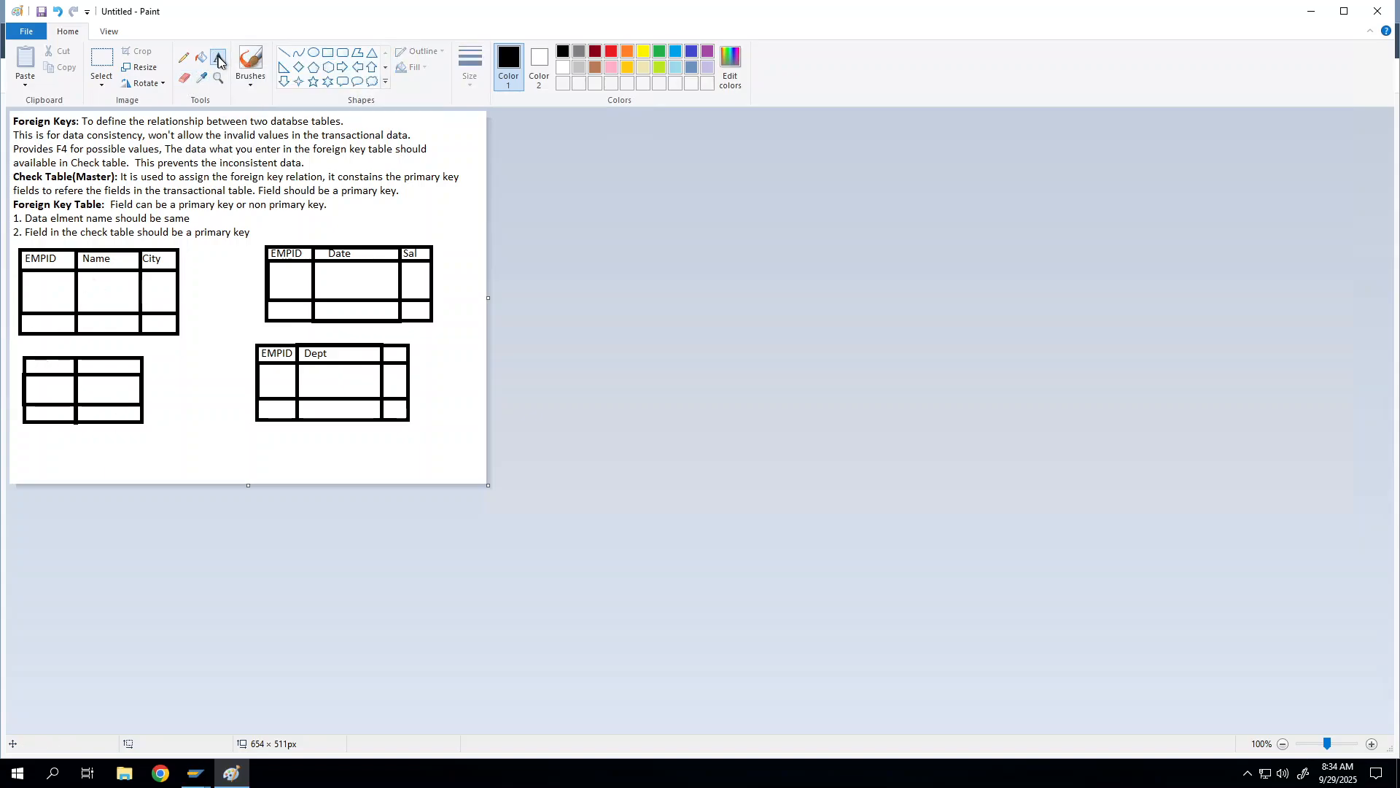
Step: Type 'Dept' and 'Dept Name' into the lower-left table's header row and bold Dept
left_click(30, 366)
type("Dept           ")
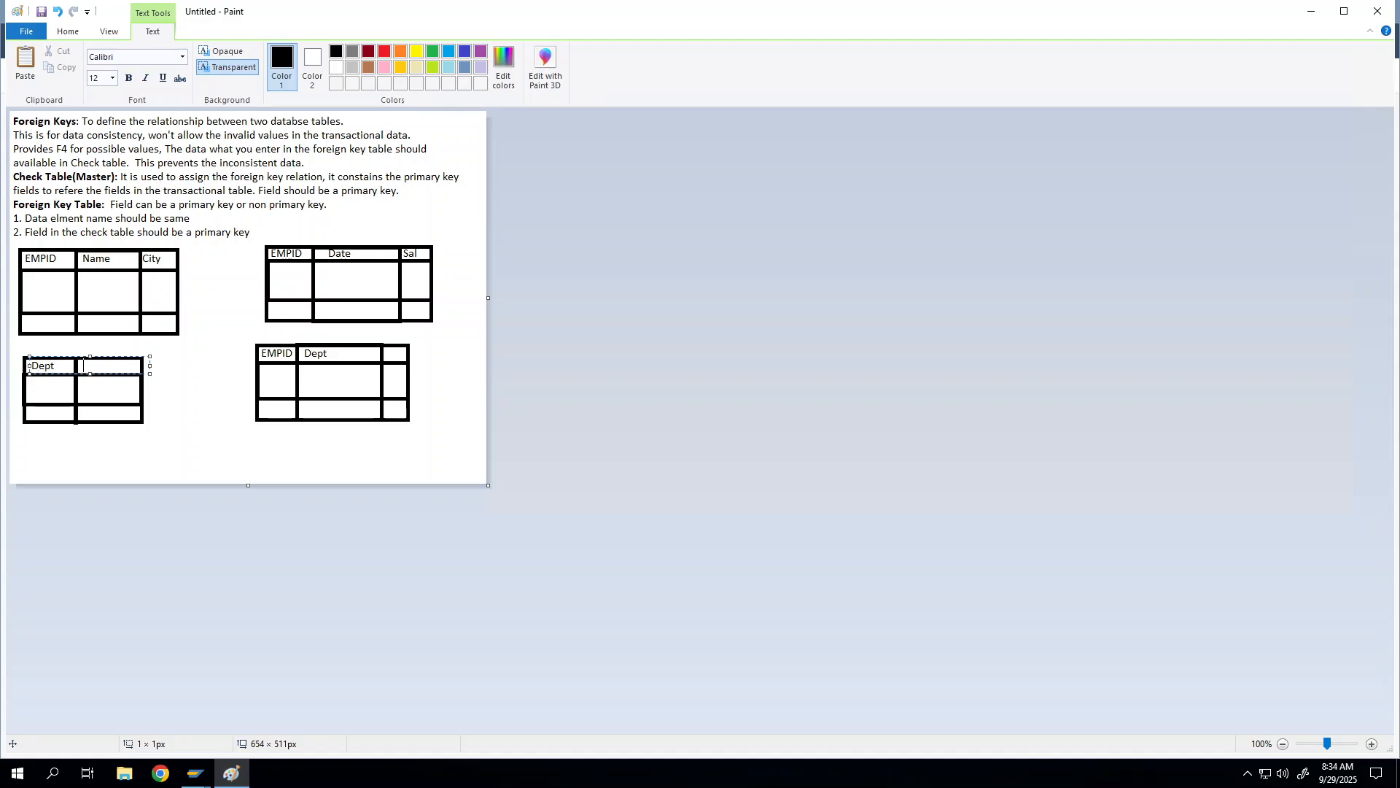
type("Dept Name")
left_click_drag(55, 367, 31, 364)
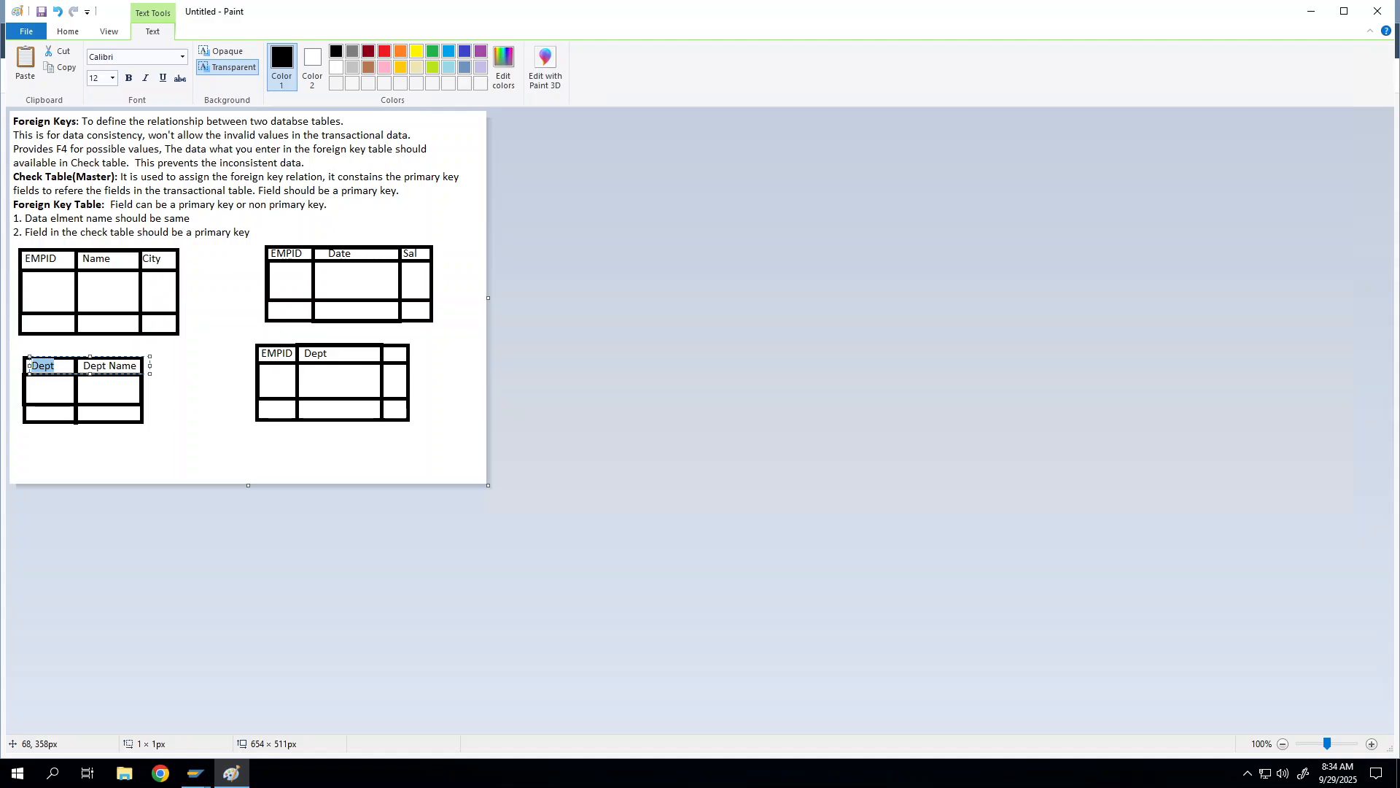
key("ctrl+b")
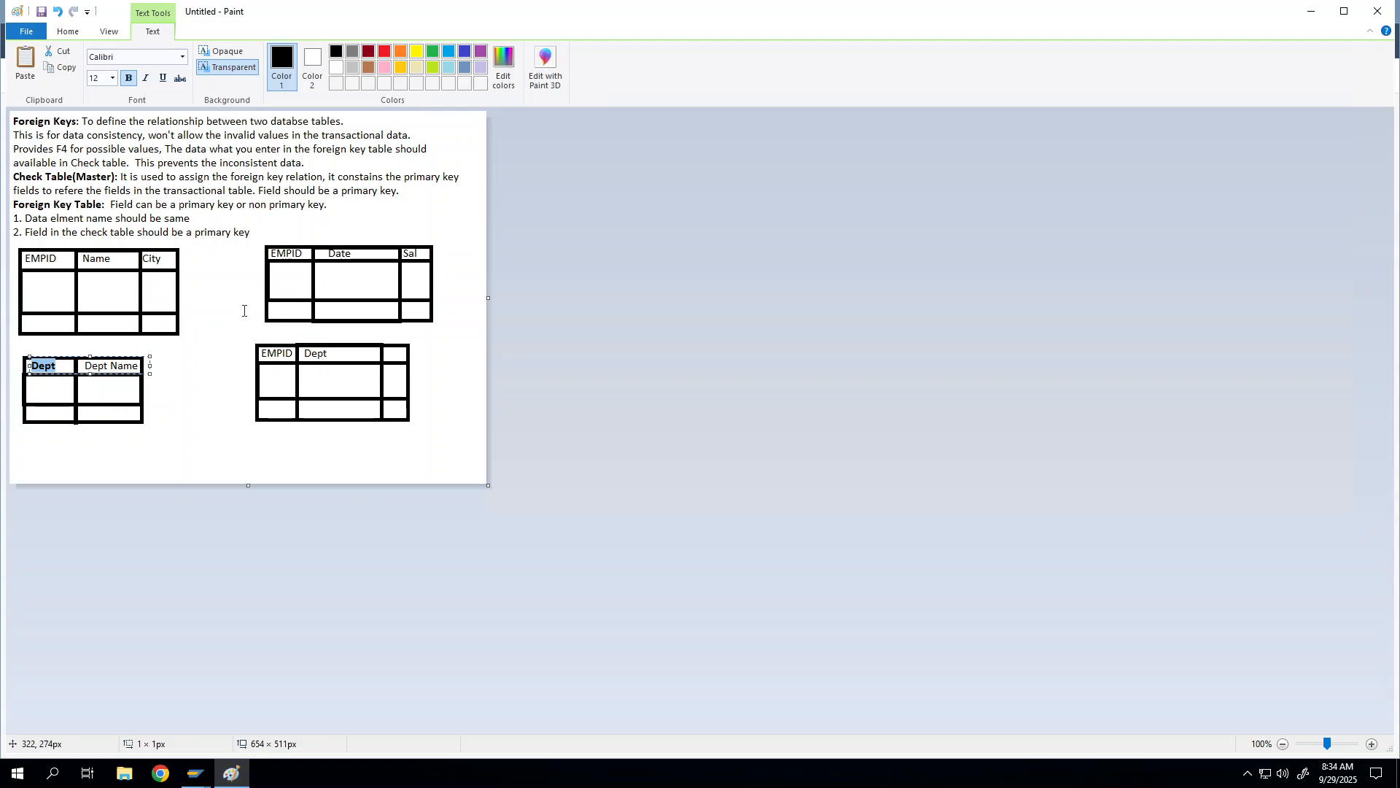
Step: Append (K) after EMPID in the left table's header
left_click(57, 259)
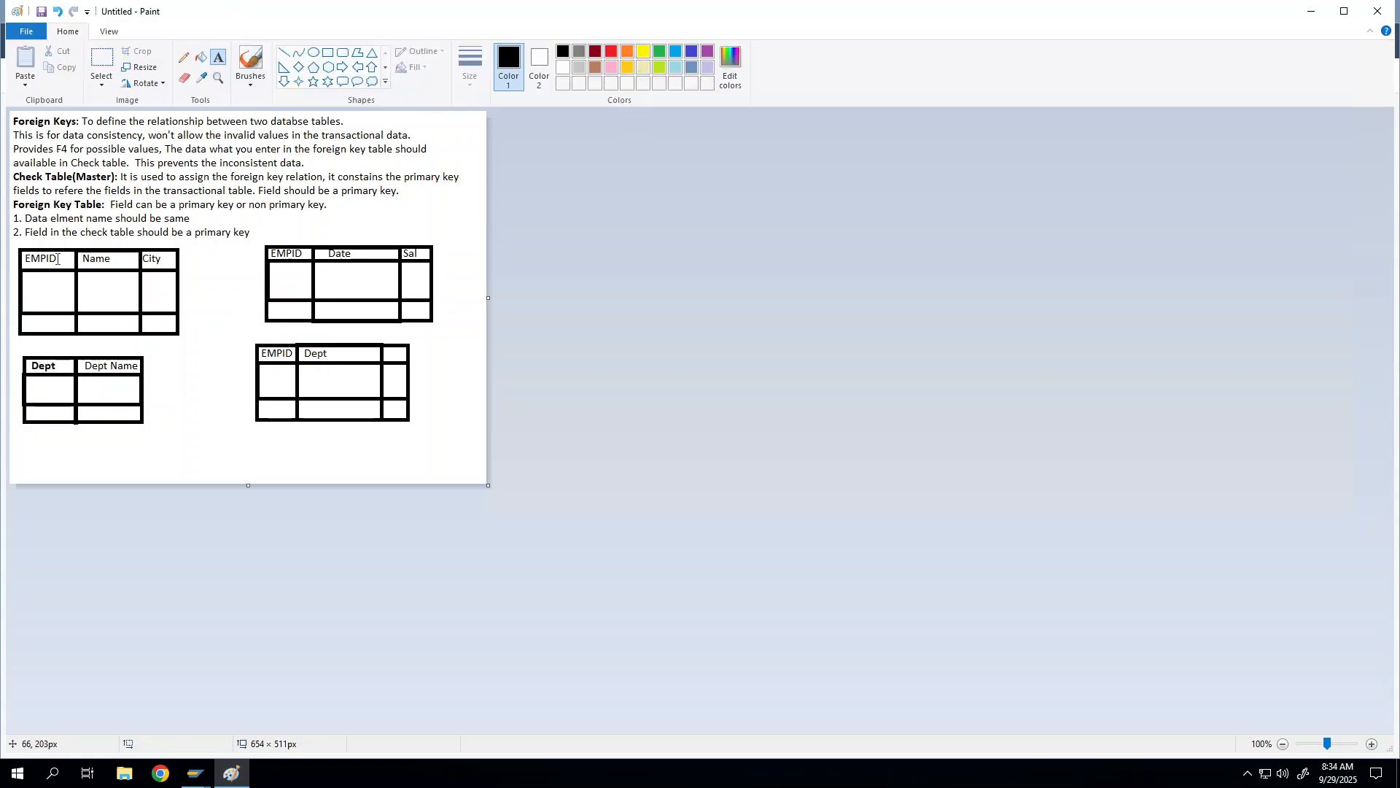
left_click(57, 259)
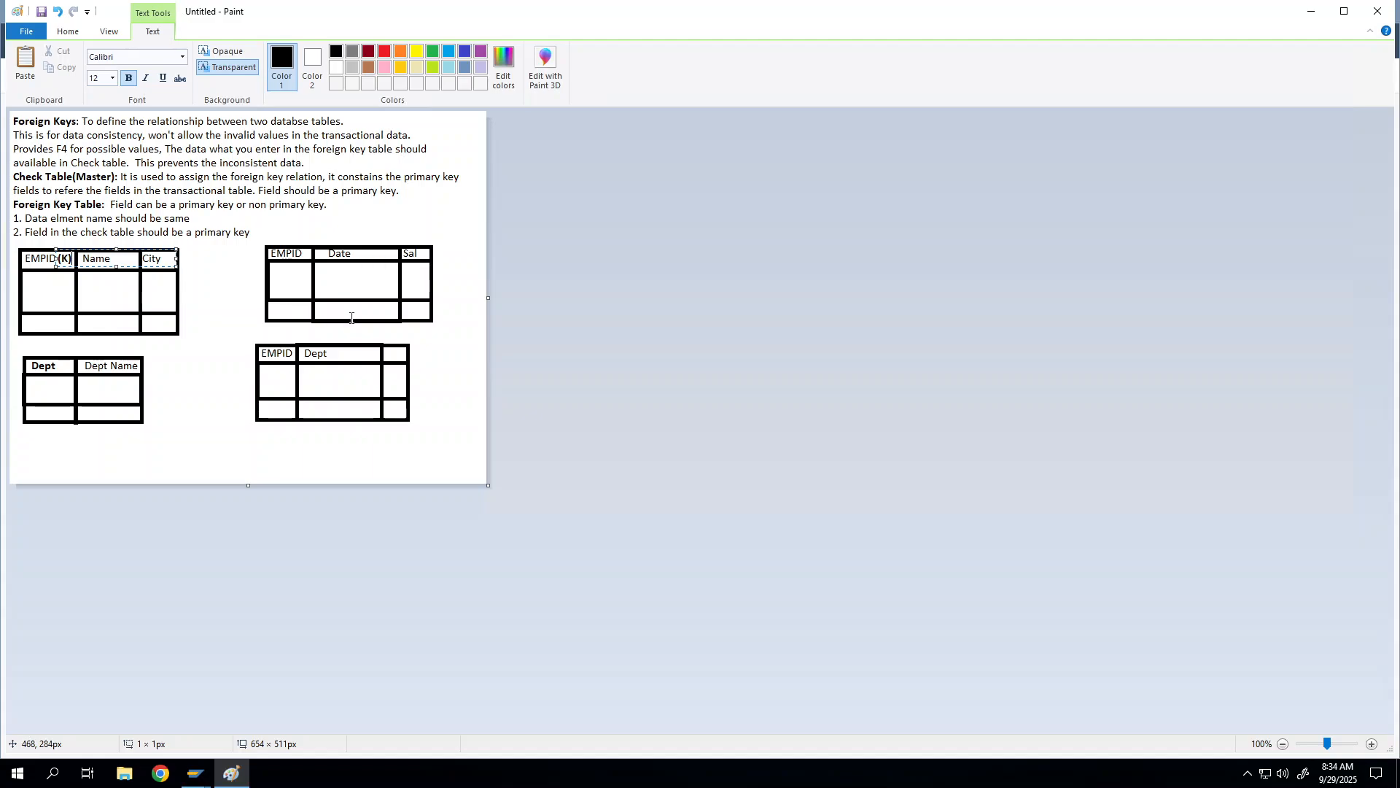
left_click(301, 253)
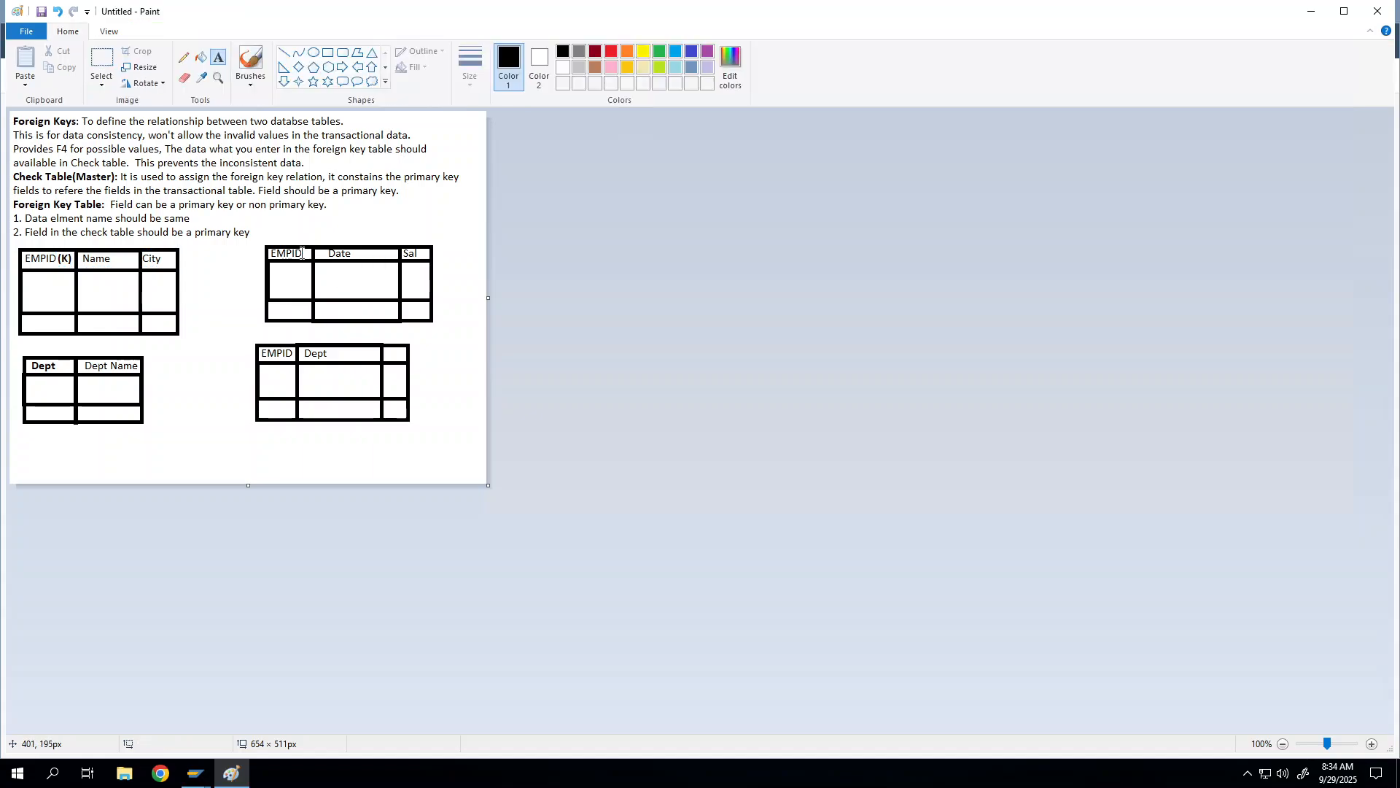
Step: Add the (K) key marker after EMPID in the top-right table's header
left_click(302, 253)
type("(K")
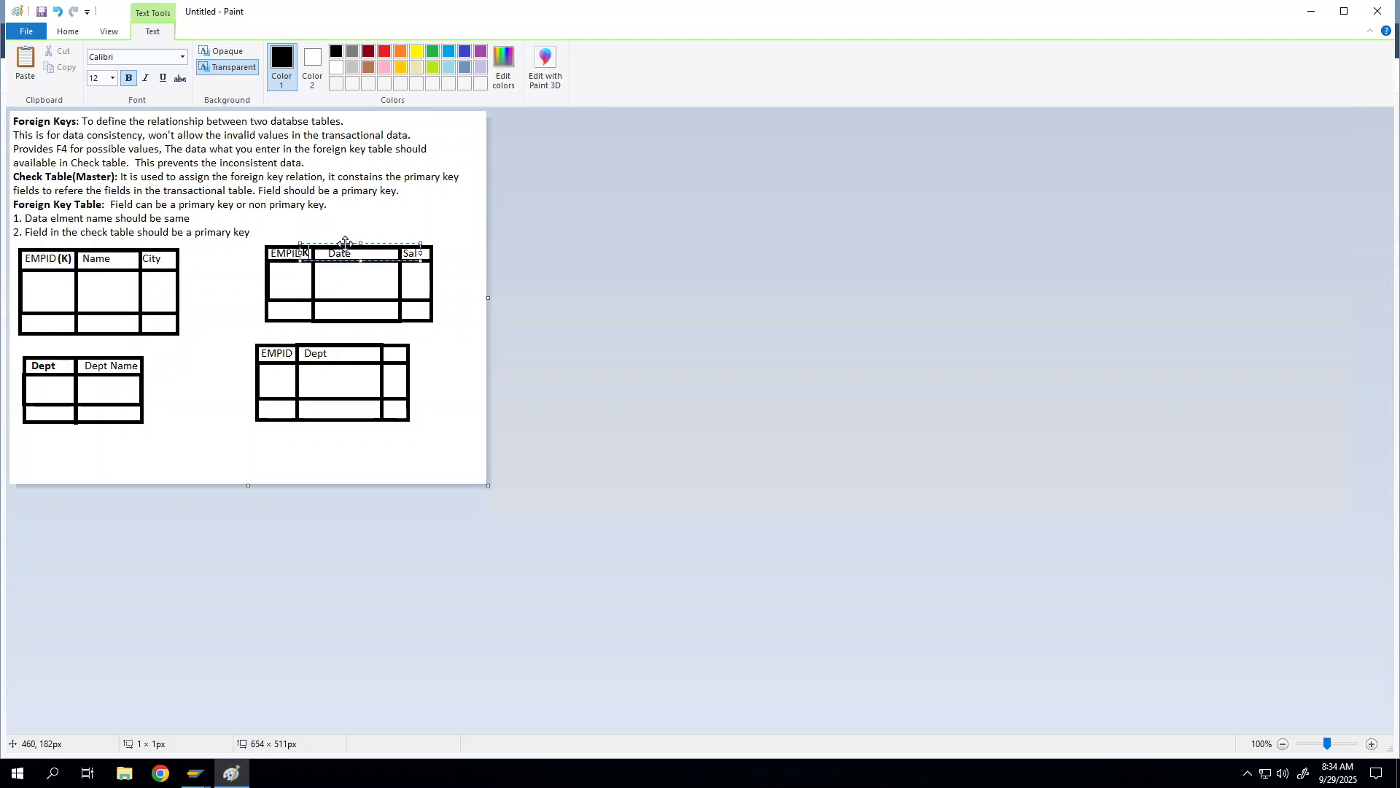
right_click(347, 249)
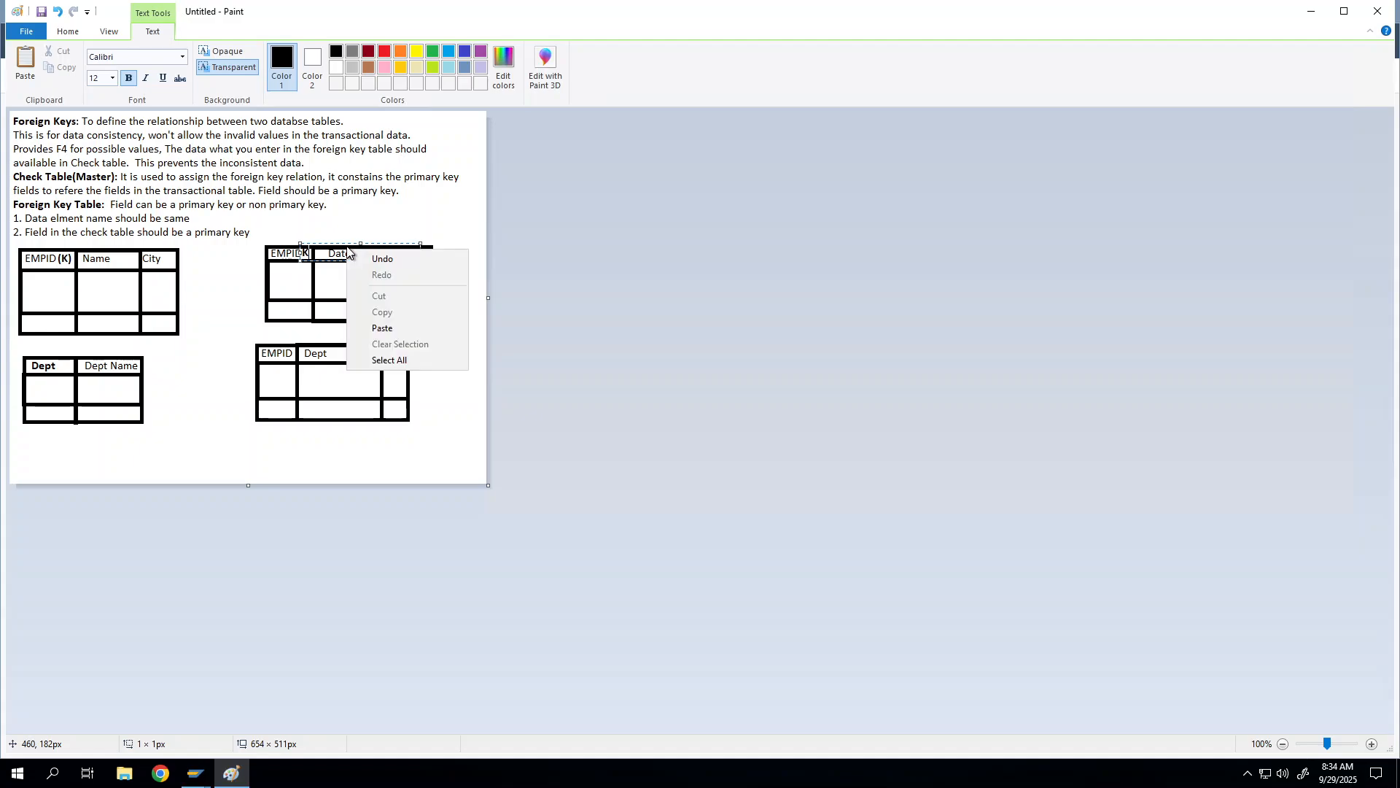
left_click(344, 242)
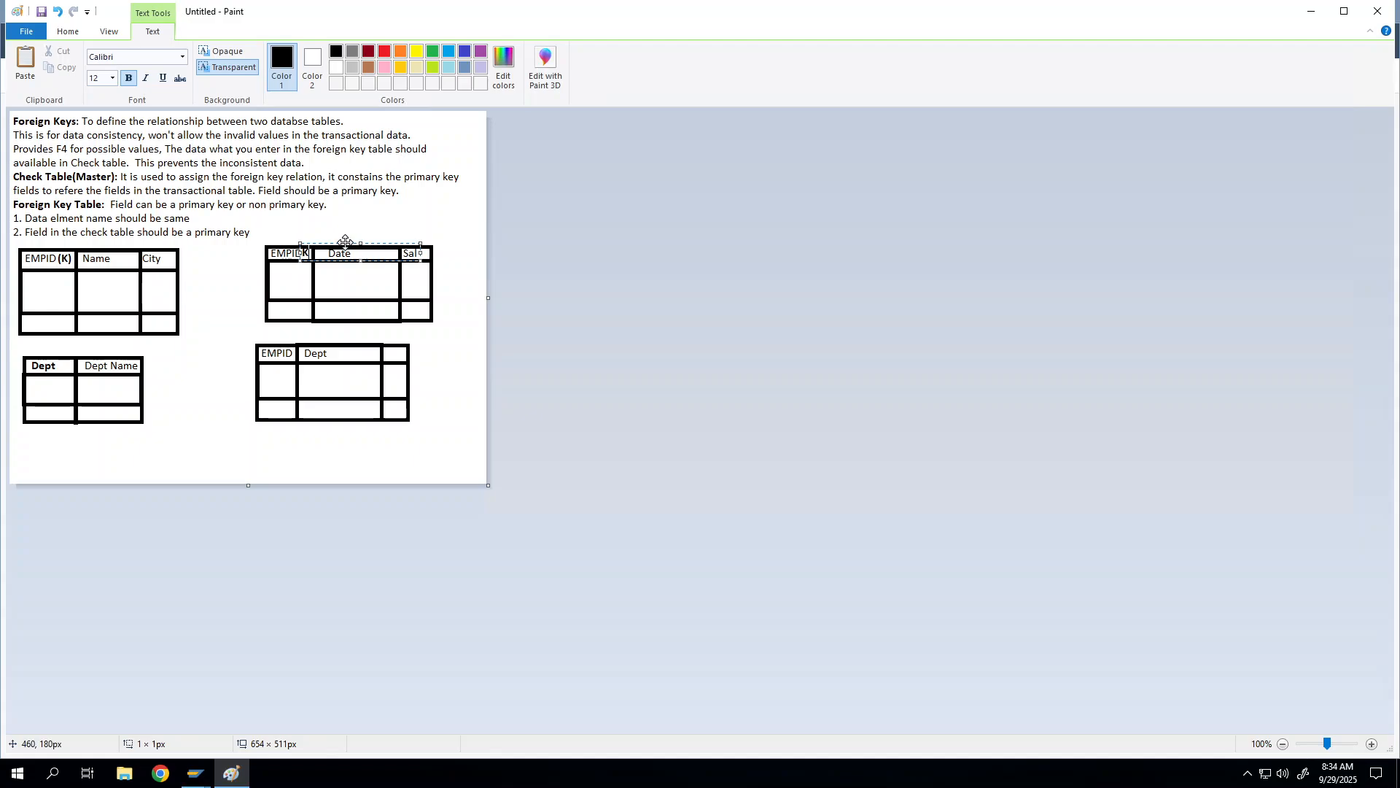
right_click(347, 253)
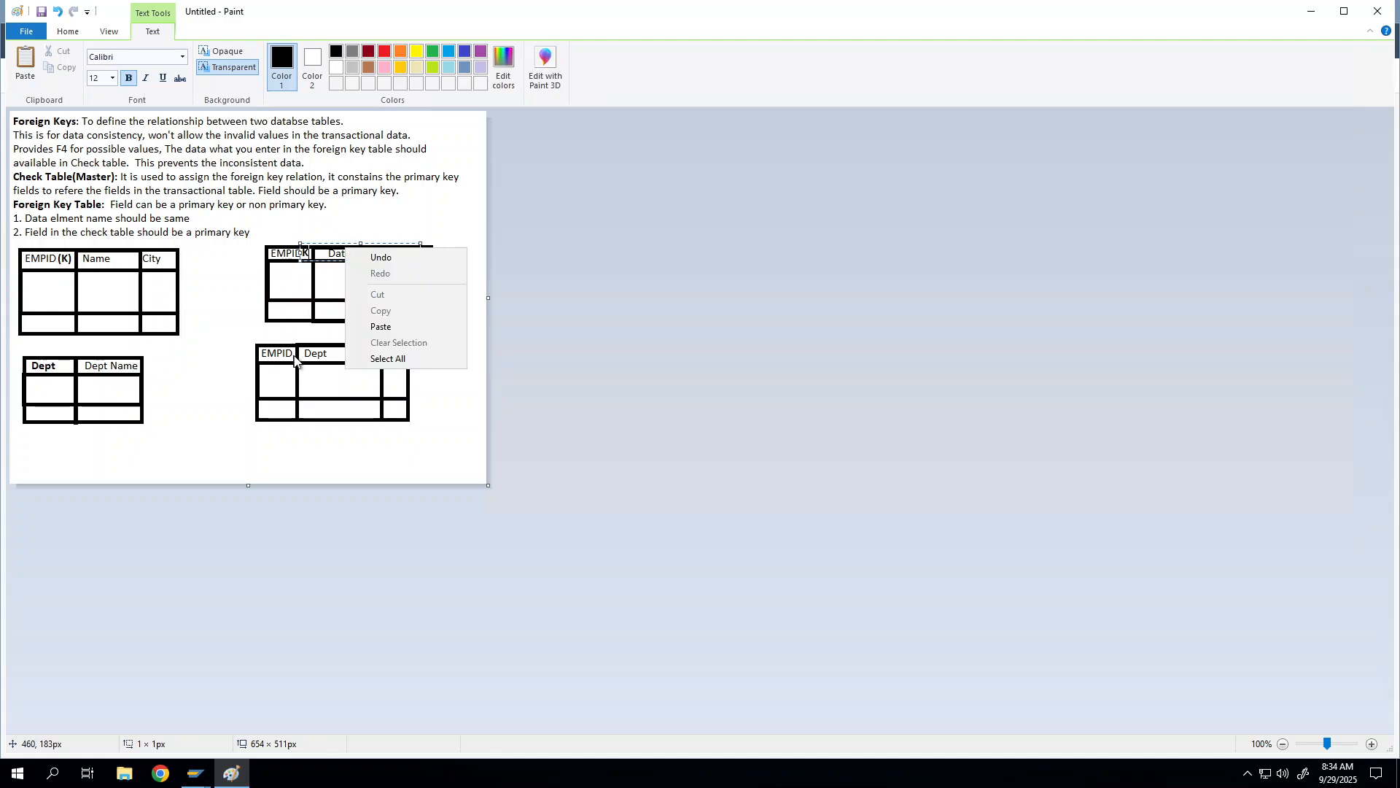
left_click(332, 363)
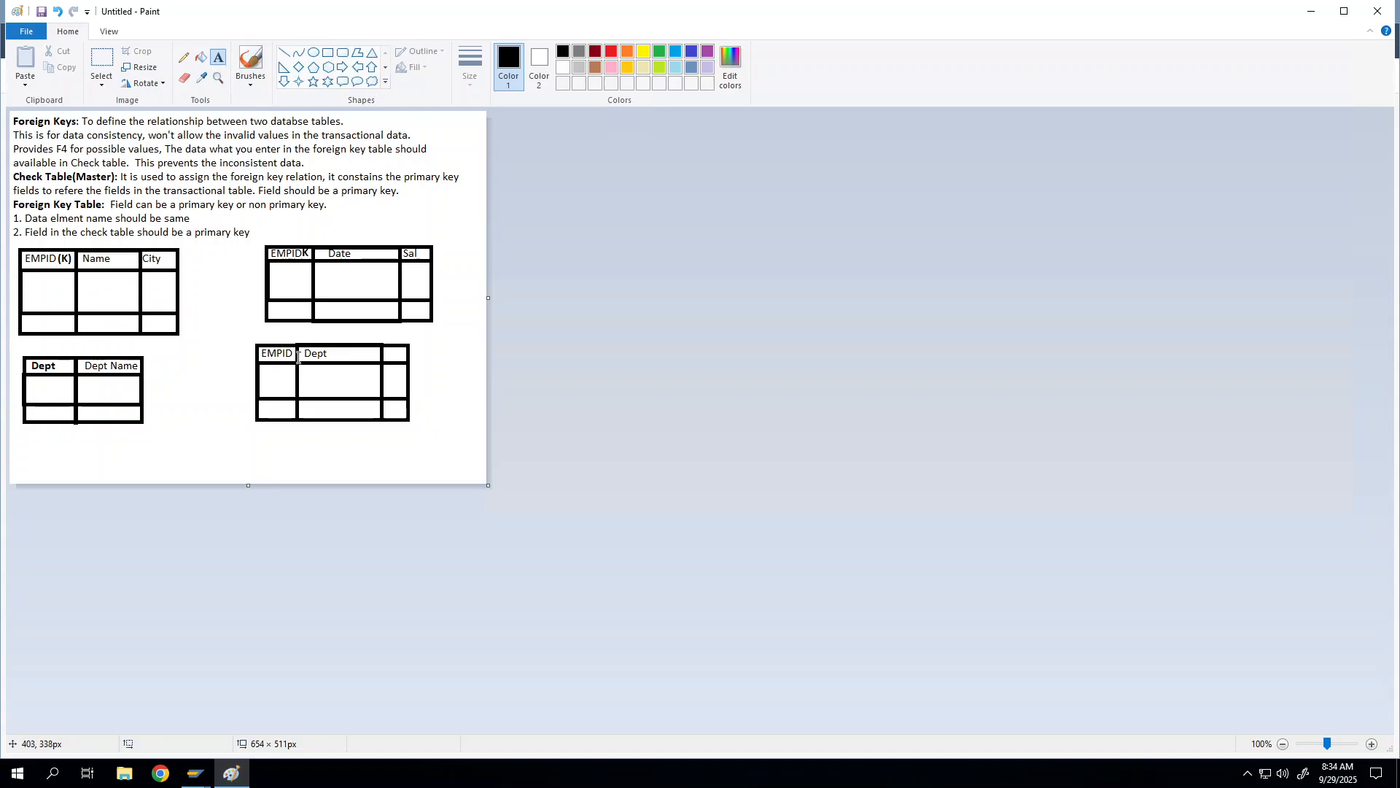
left_click(336, 356)
left_click(328, 353)
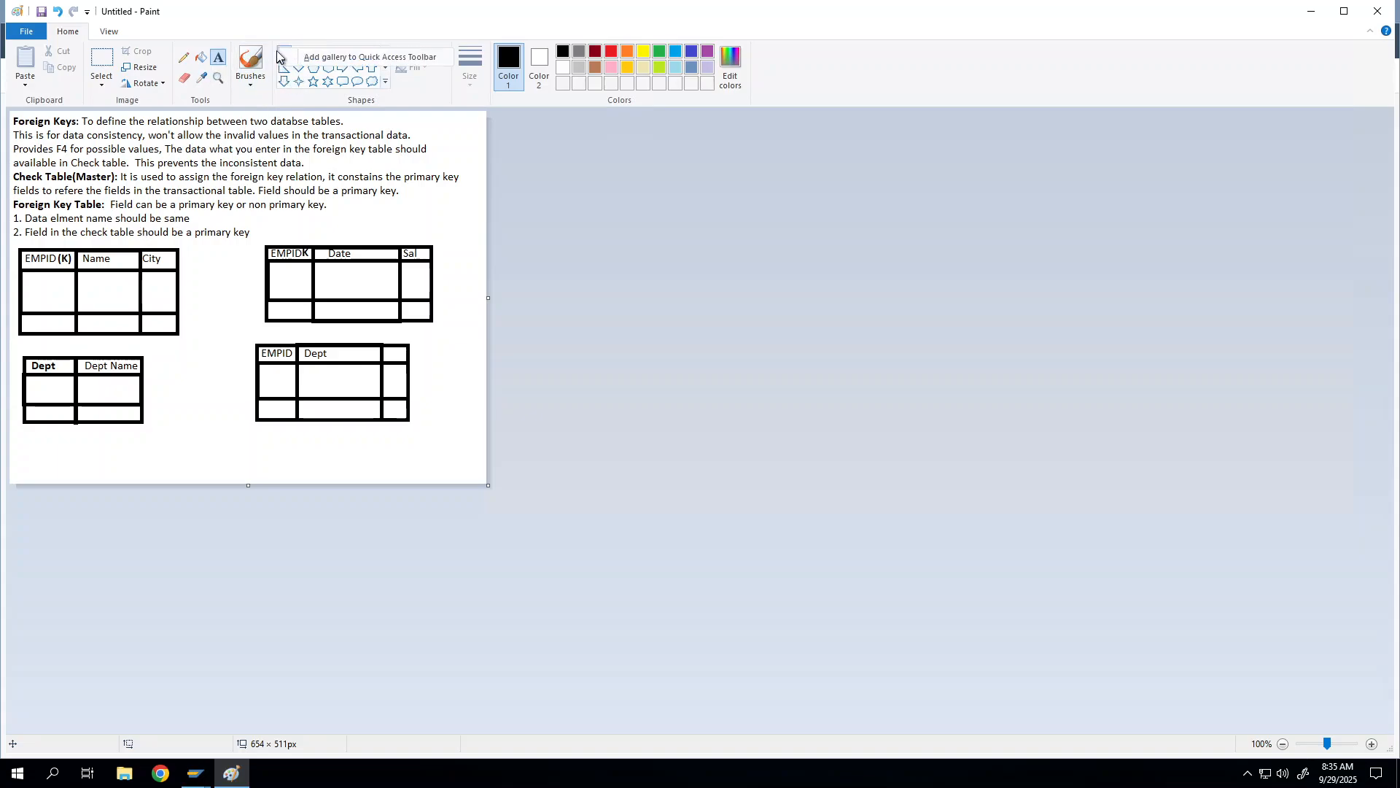
right_click(282, 16)
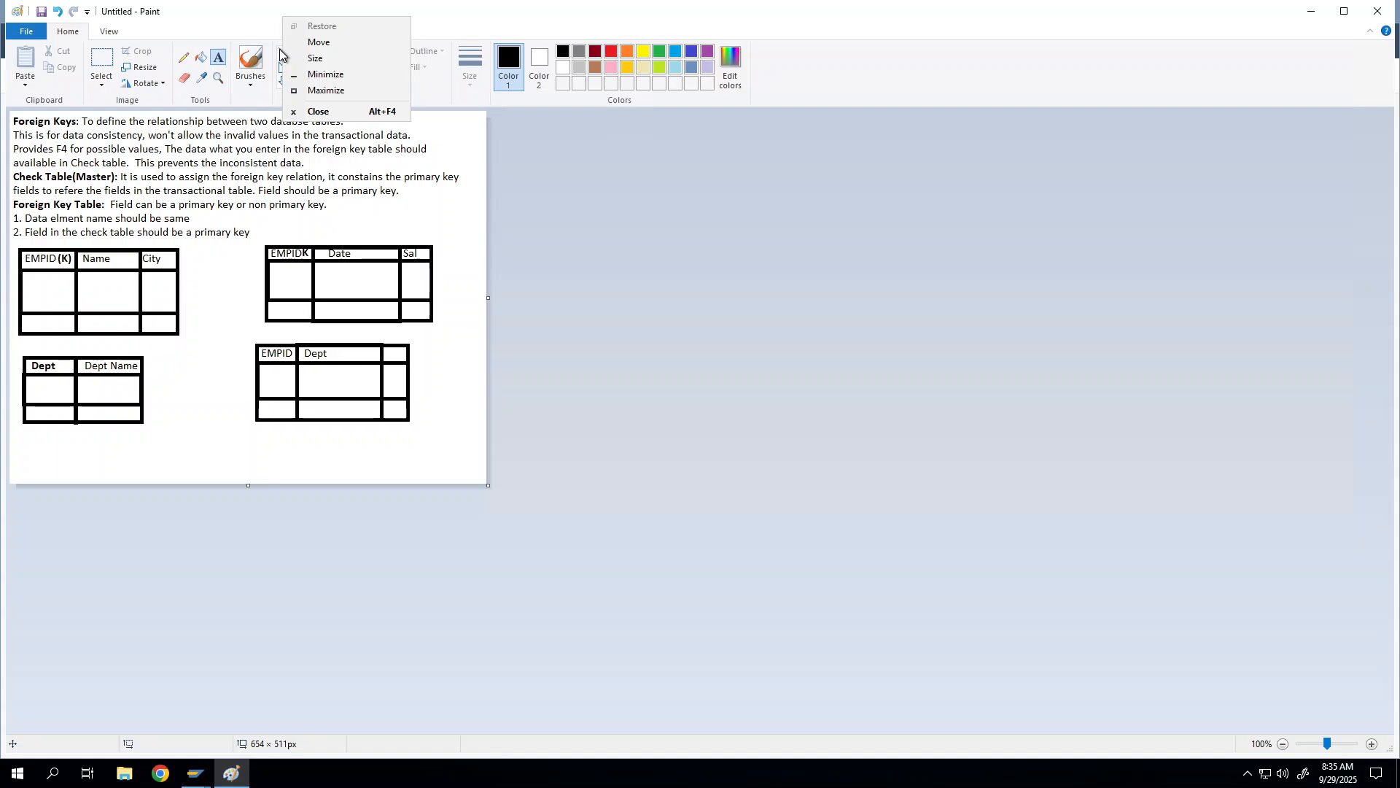
left_click(282, 51)
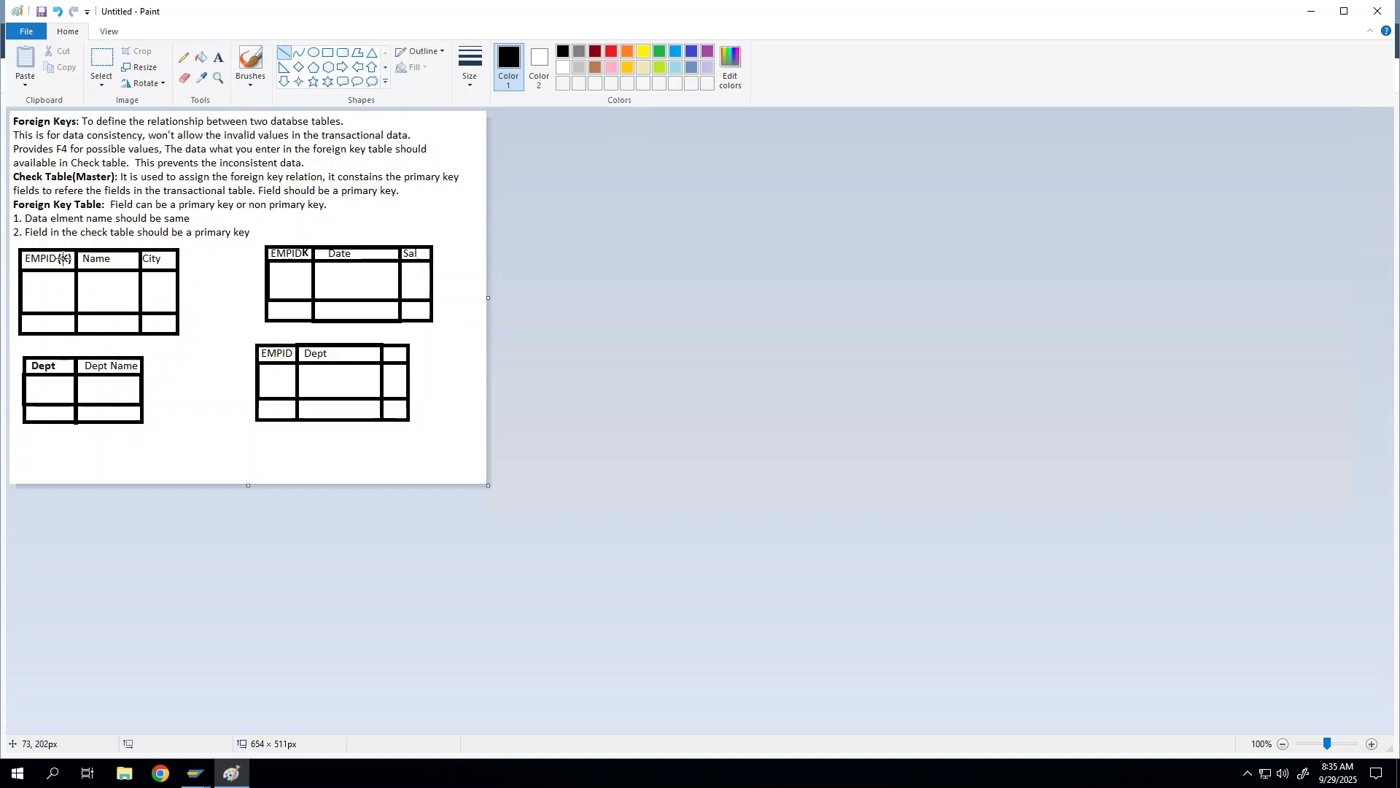
Step: Draw light turquoise lines from EMPID(K) to both other EMPID headers and from Dept to Dept
left_click_drag(64, 256, 273, 253)
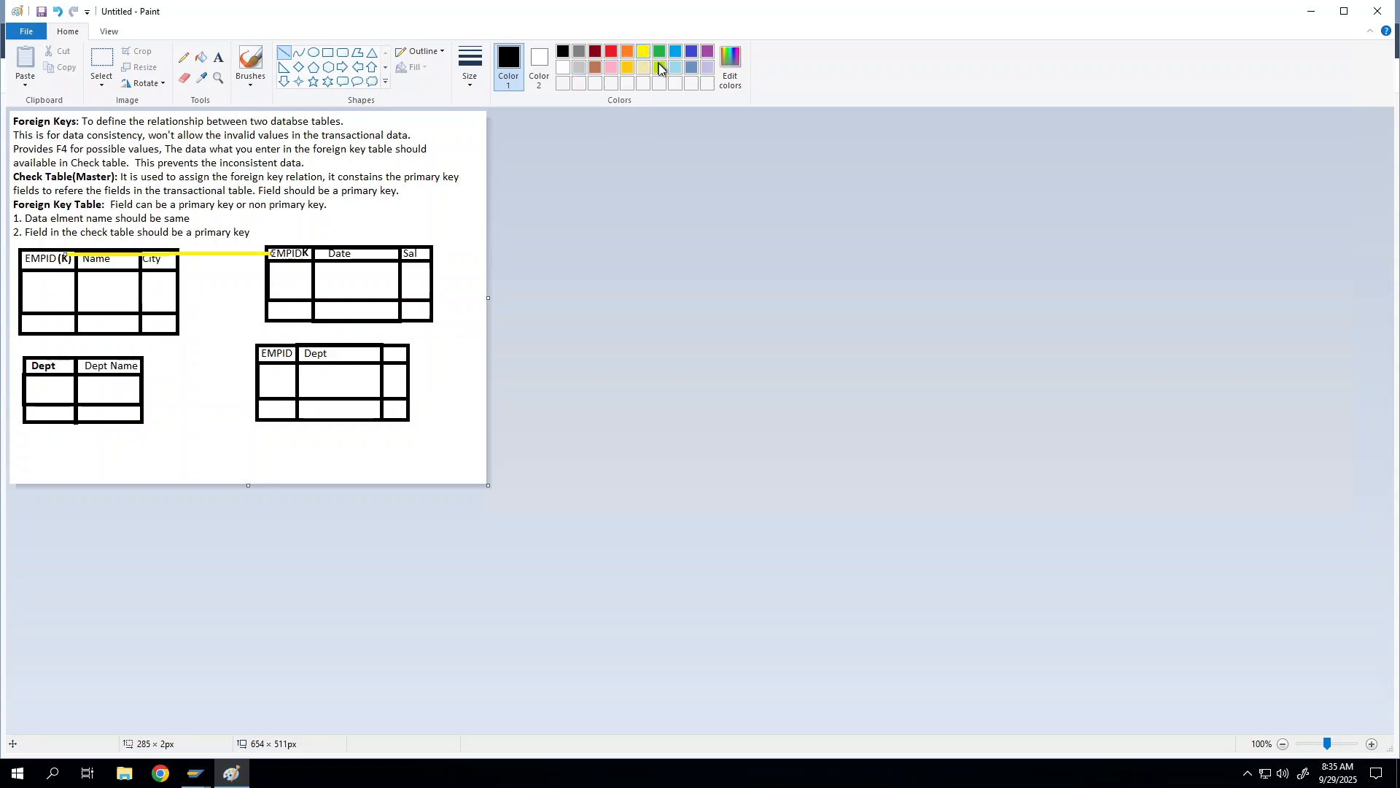
left_click(675, 67)
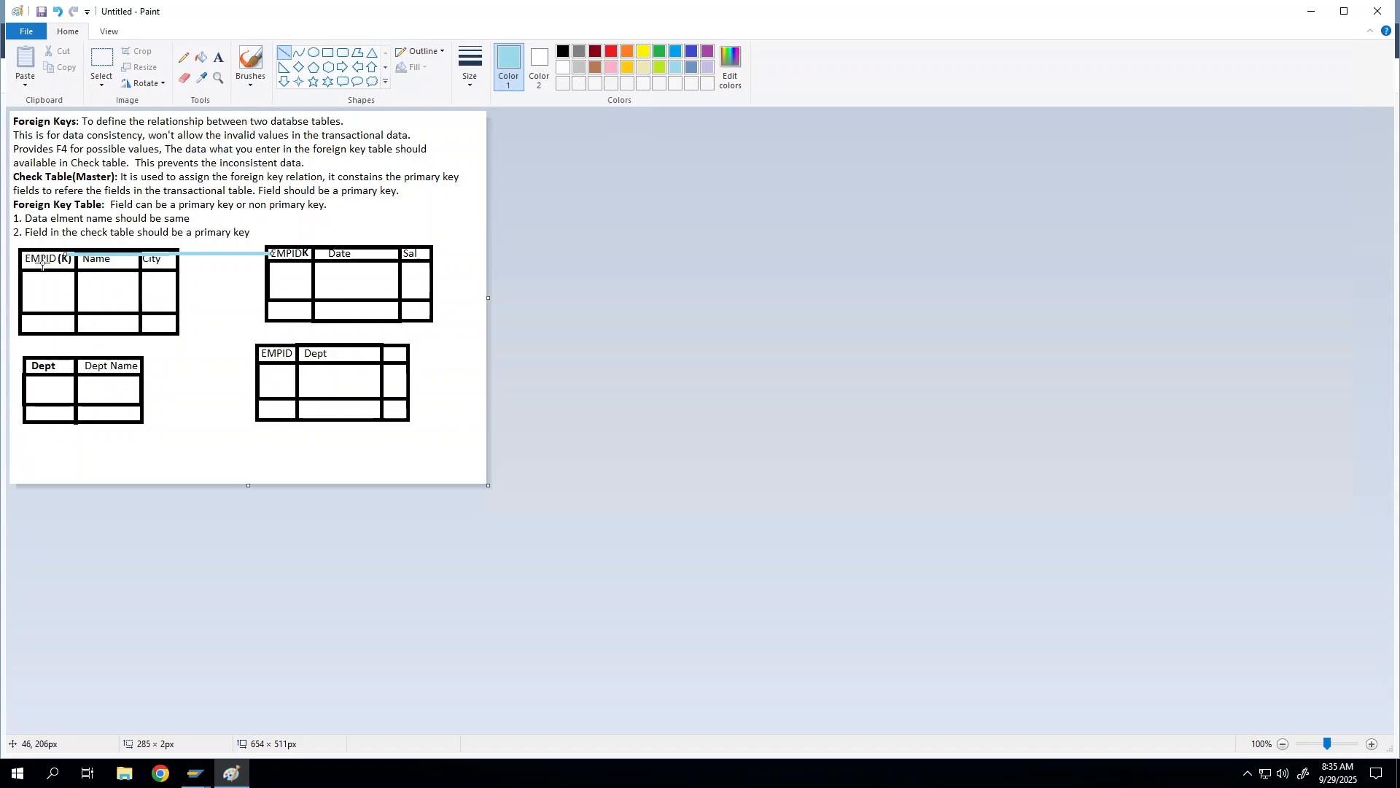
left_click_drag(41, 264, 258, 356)
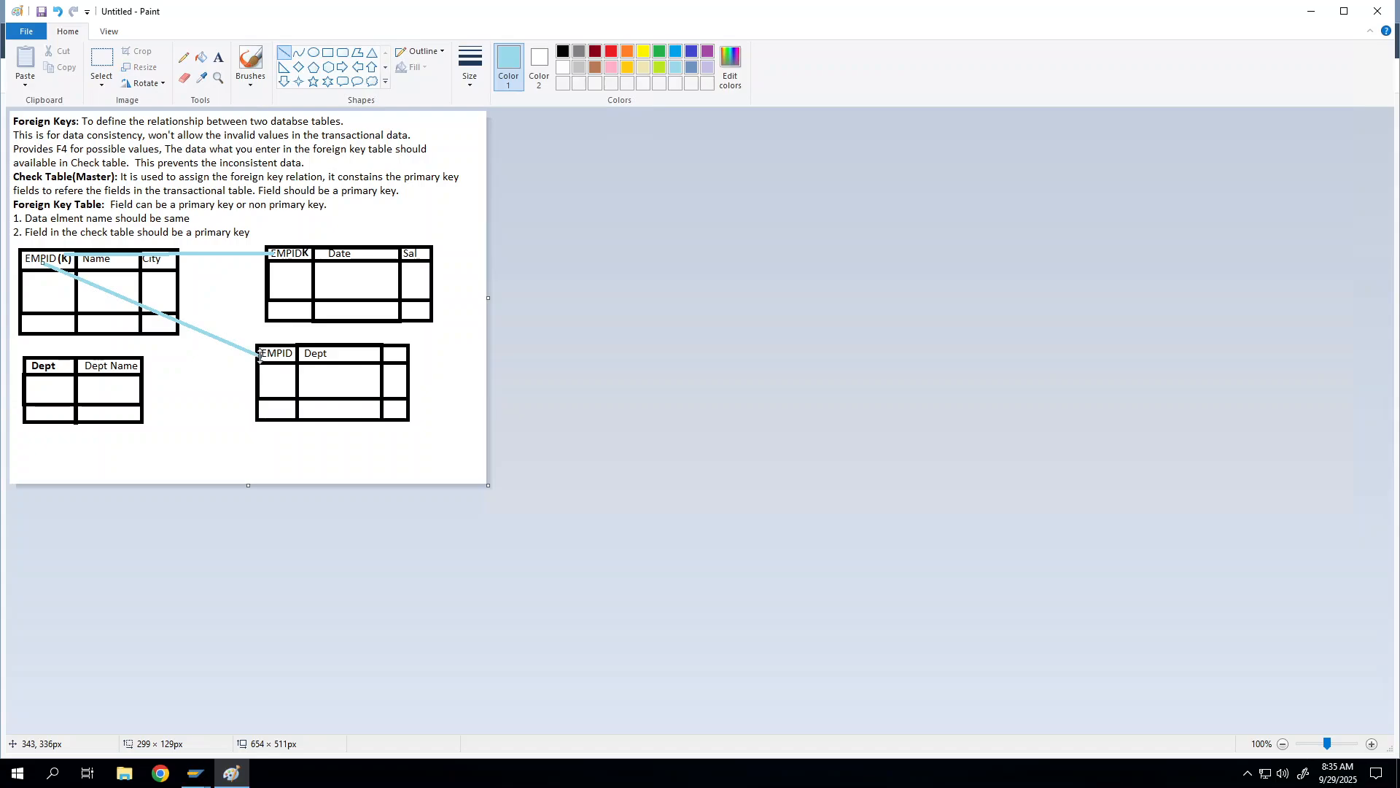
left_click_drag(60, 367, 314, 360)
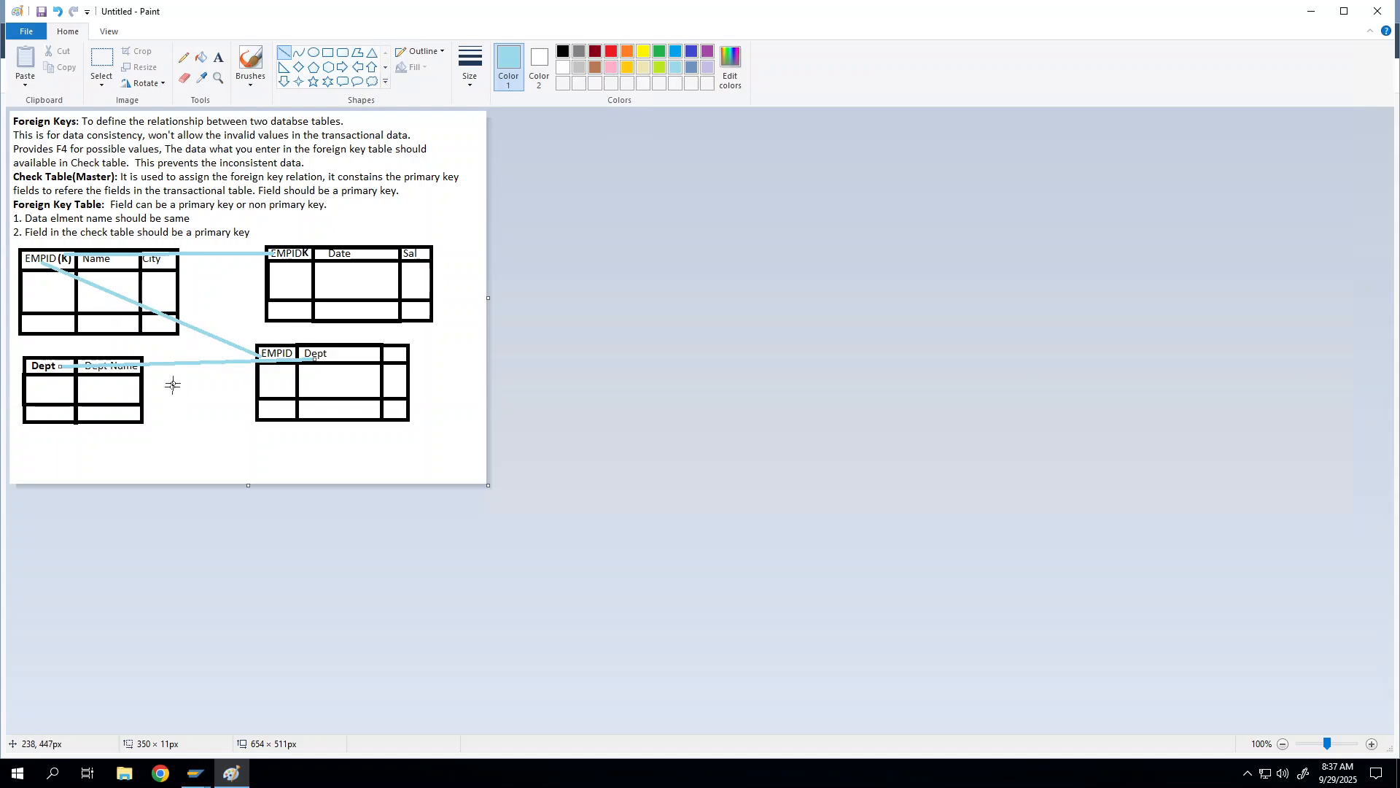
Step: Draw a small black-outlined box below the tables and divide it into rows
mouse_move(166, 430)
left_mouse_down()
mouse_move(214, 481)
mouse_move(201, 453)
left_mouse_up()
key("ctrl+z")
left_click(329, 54)
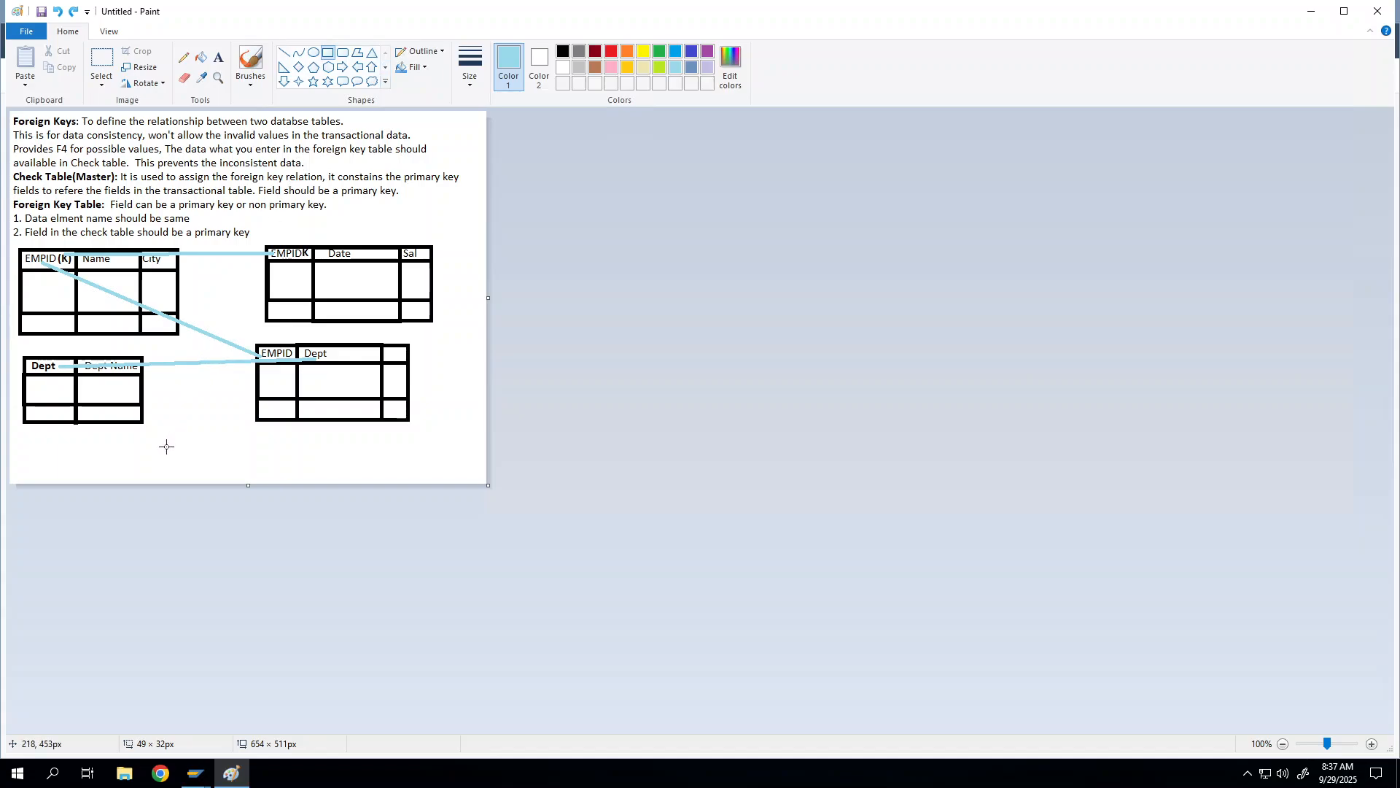
left_click_drag(172, 400, 231, 470)
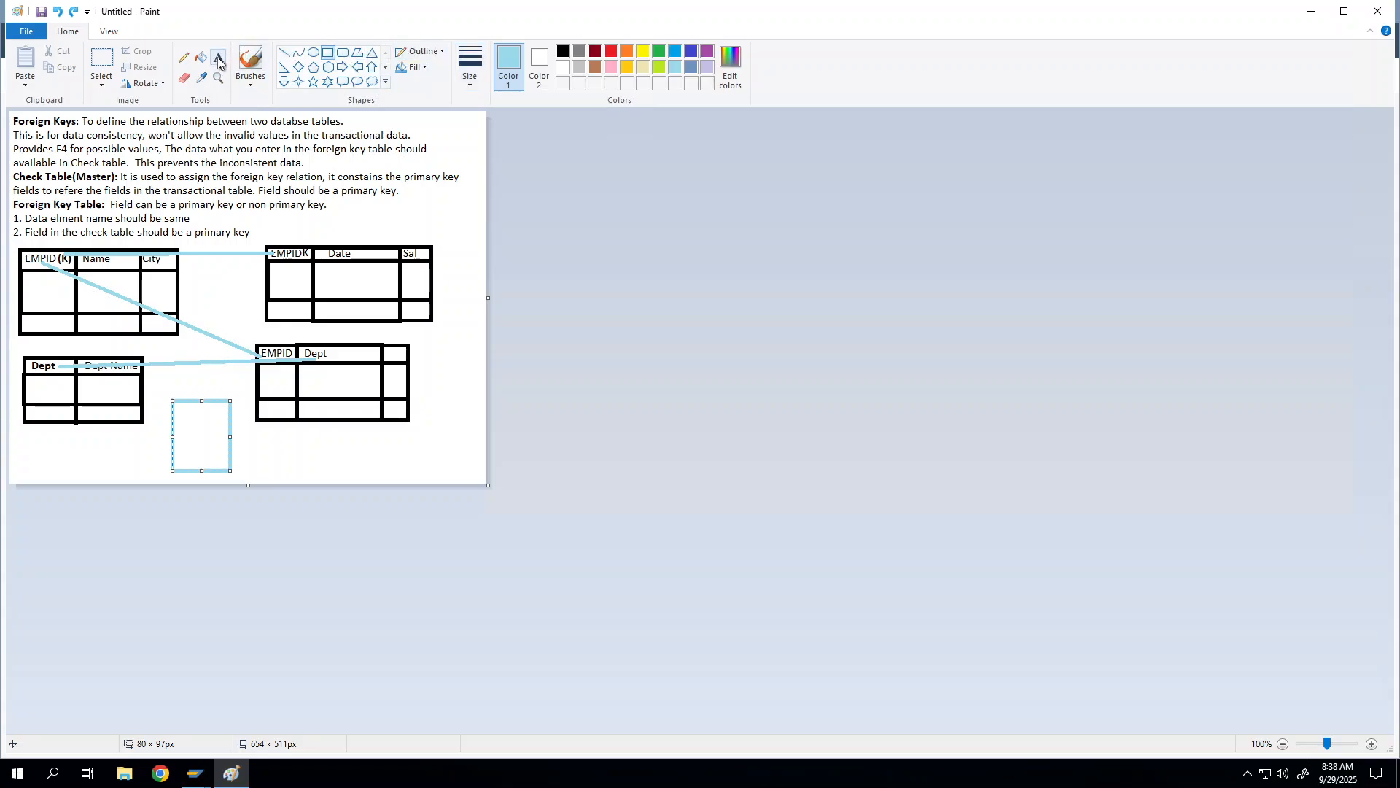
left_click(562, 51)
left_click_drag(230, 399, 197, 388)
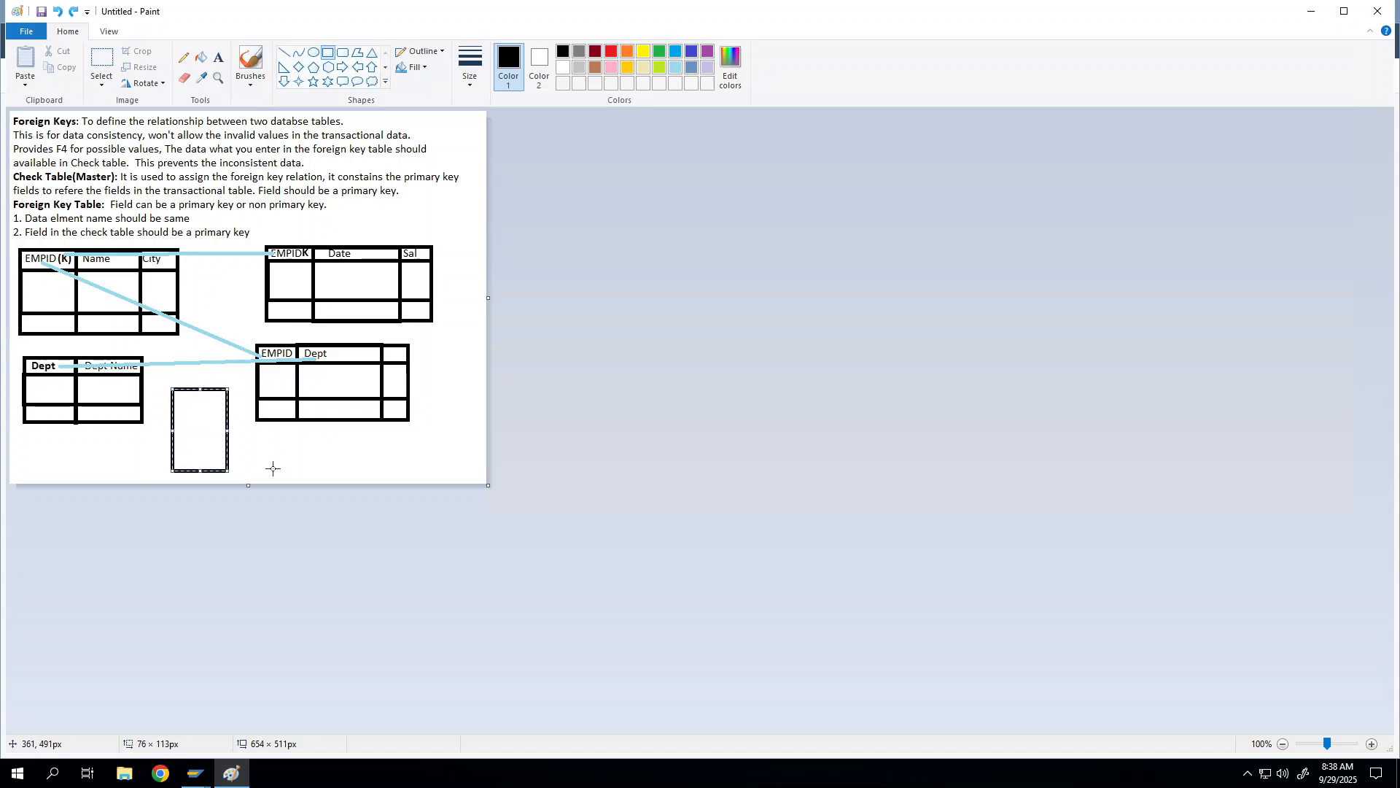
left_click(272, 469)
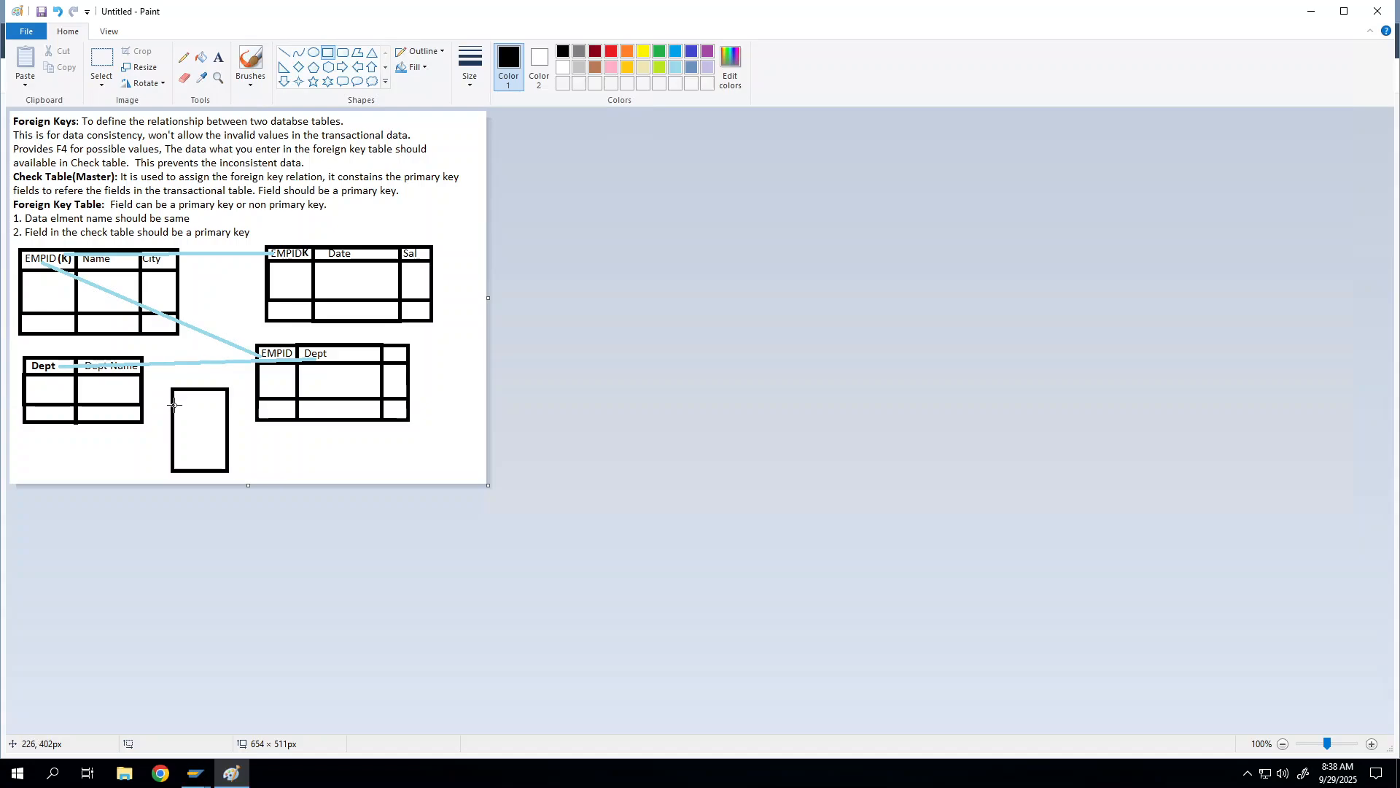
left_click_drag(172, 410, 226, 436)
left_click(272, 437)
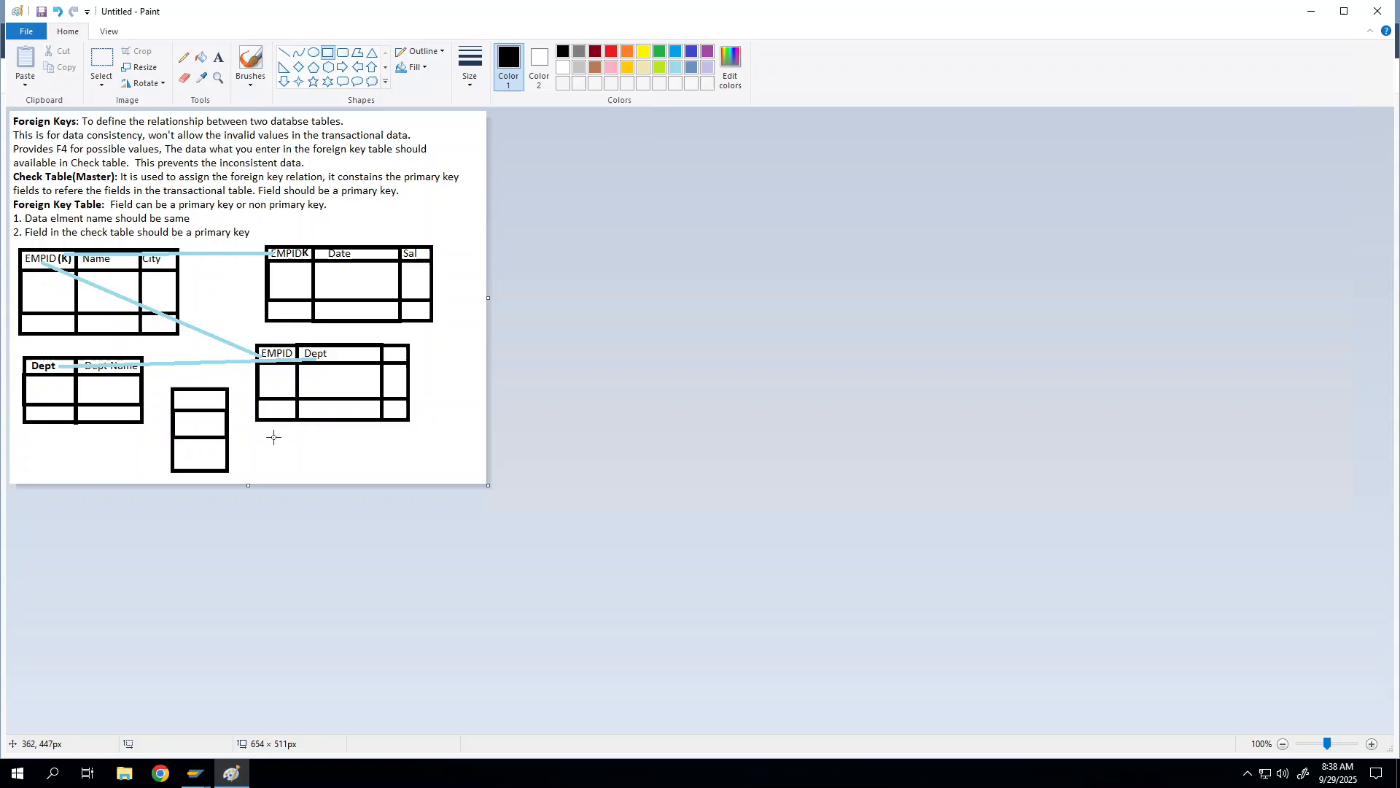
Step: Label the small box's header row City
left_click(219, 57)
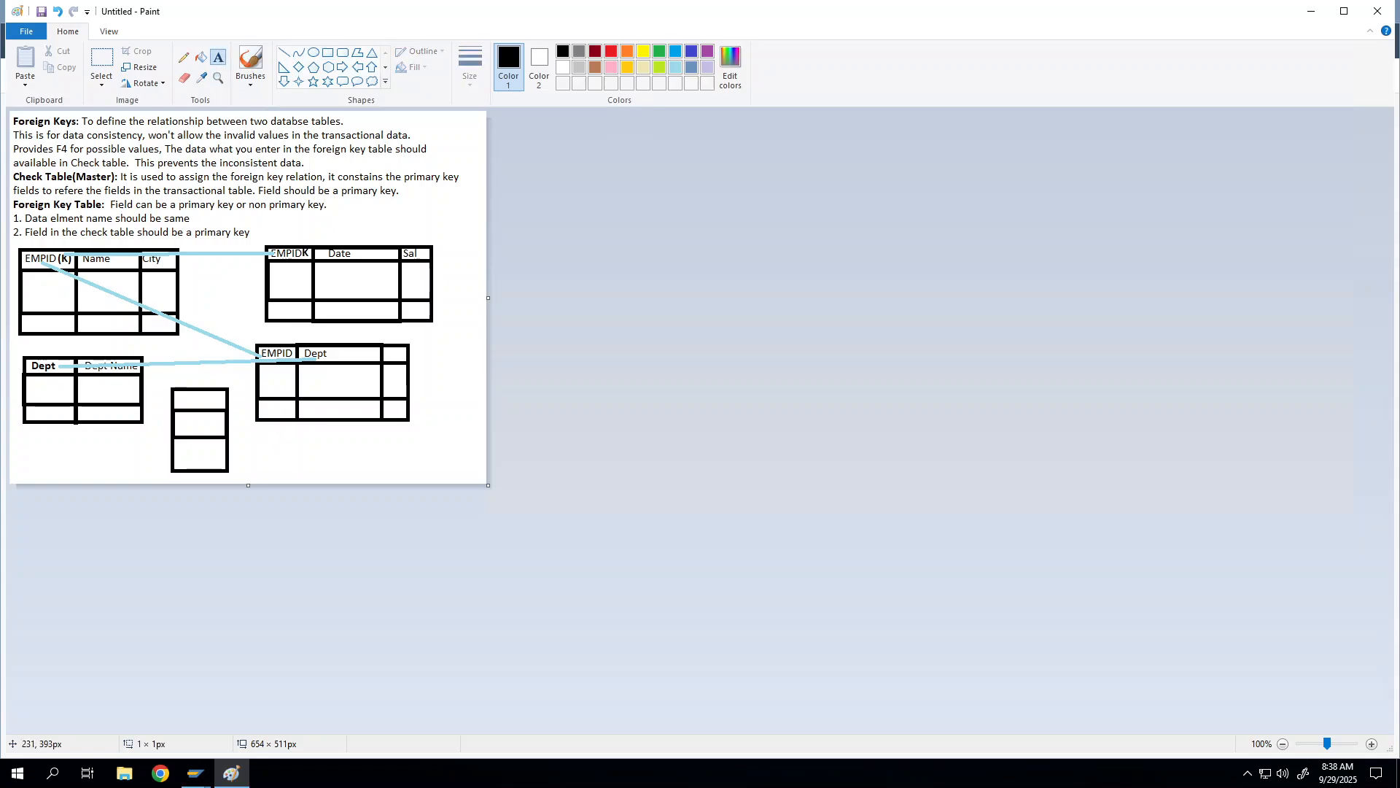
left_click(177, 389)
type("ty")
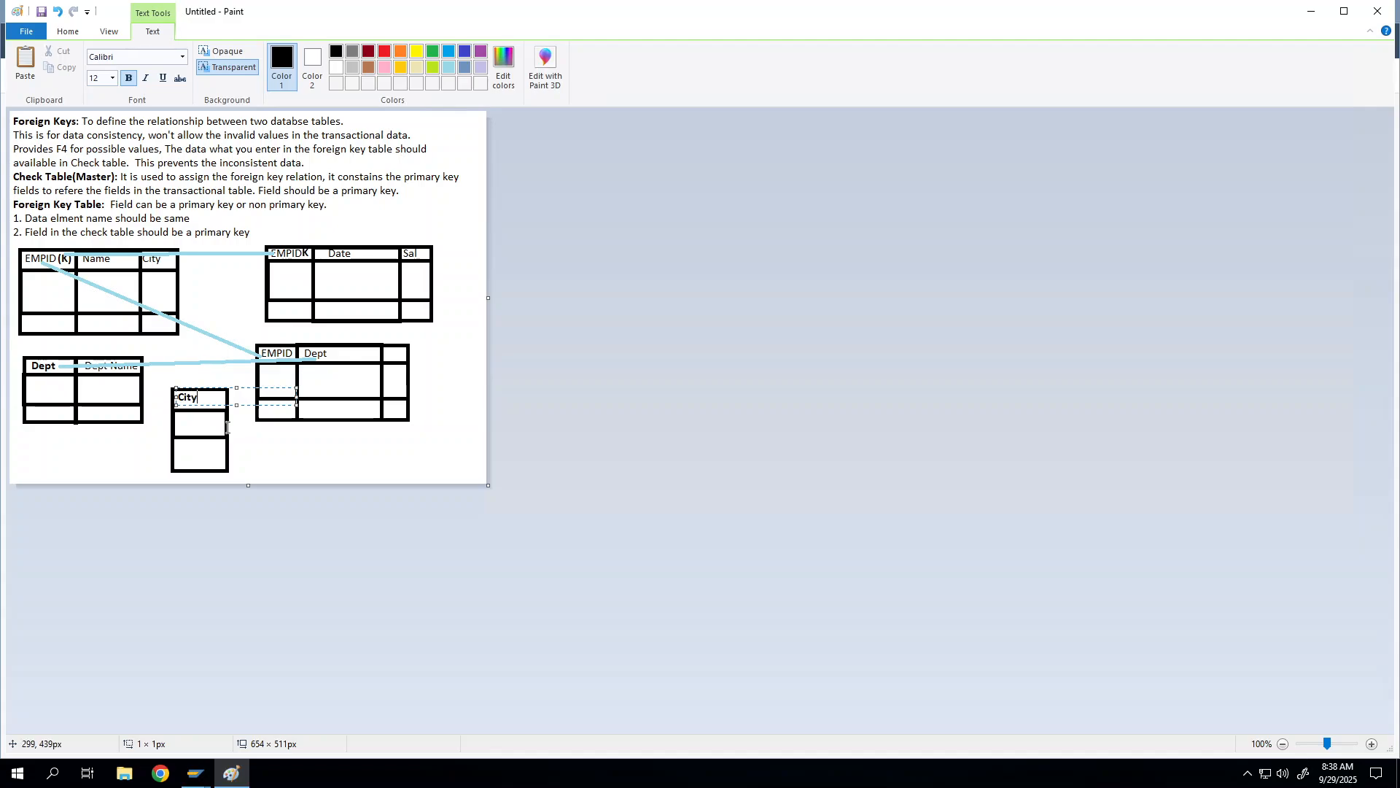
left_click(217, 304)
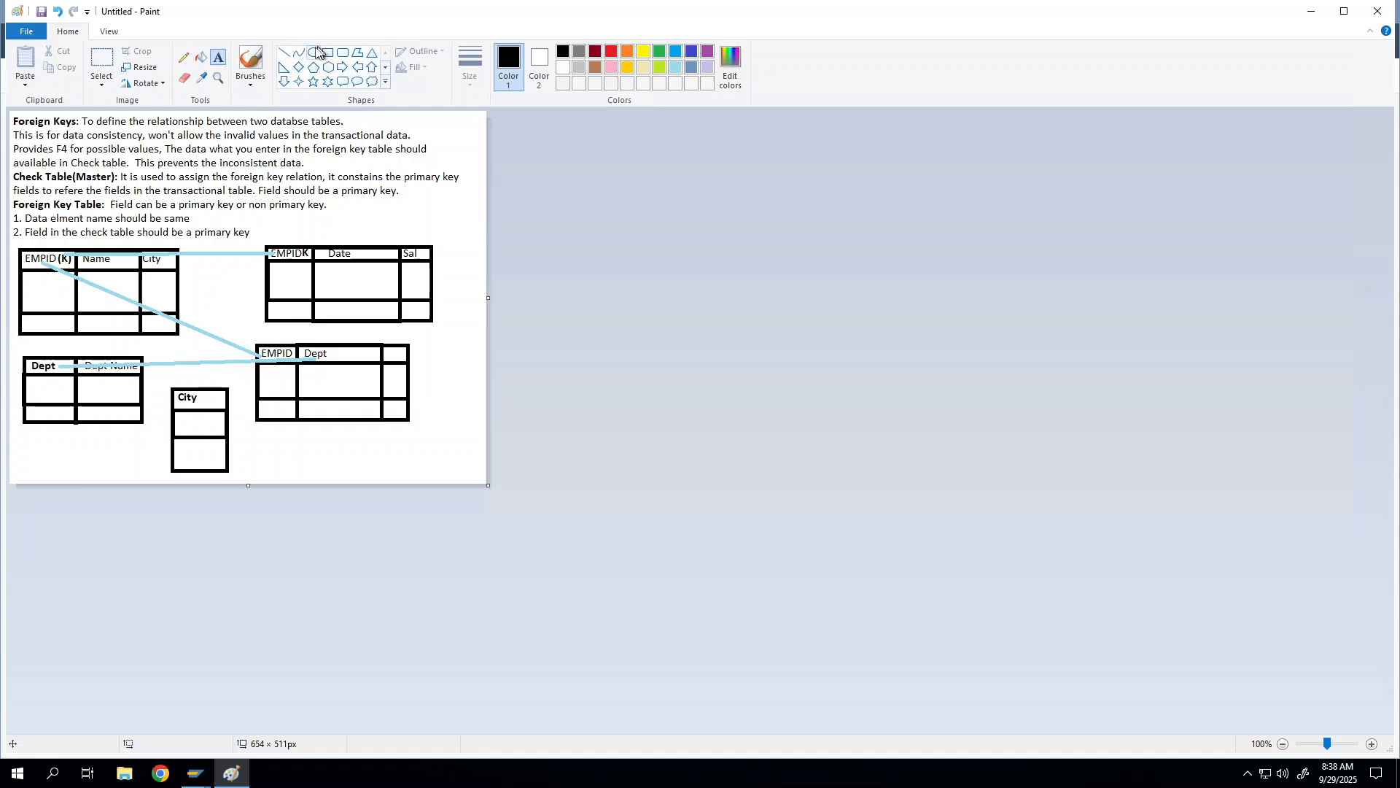
left_click(284, 52)
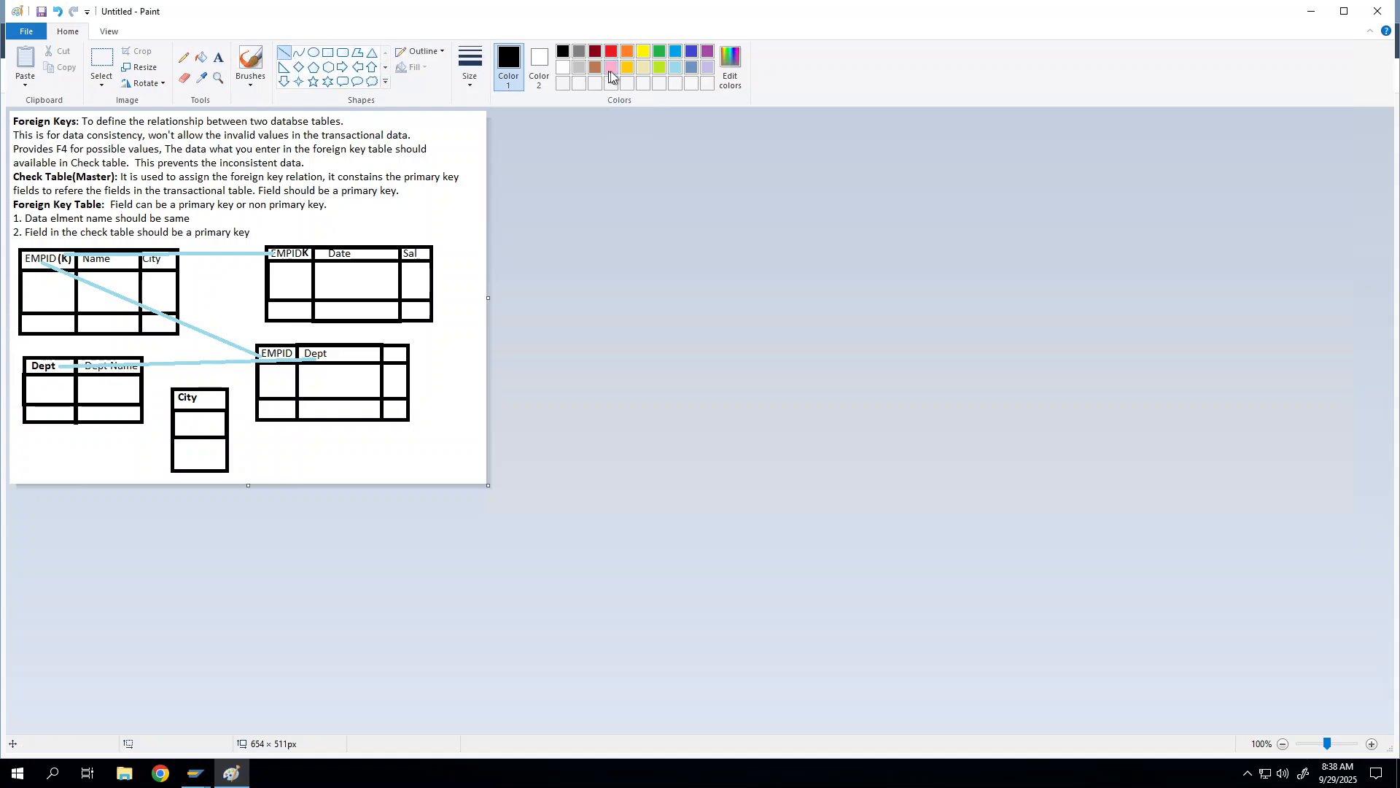
right_click(672, 72)
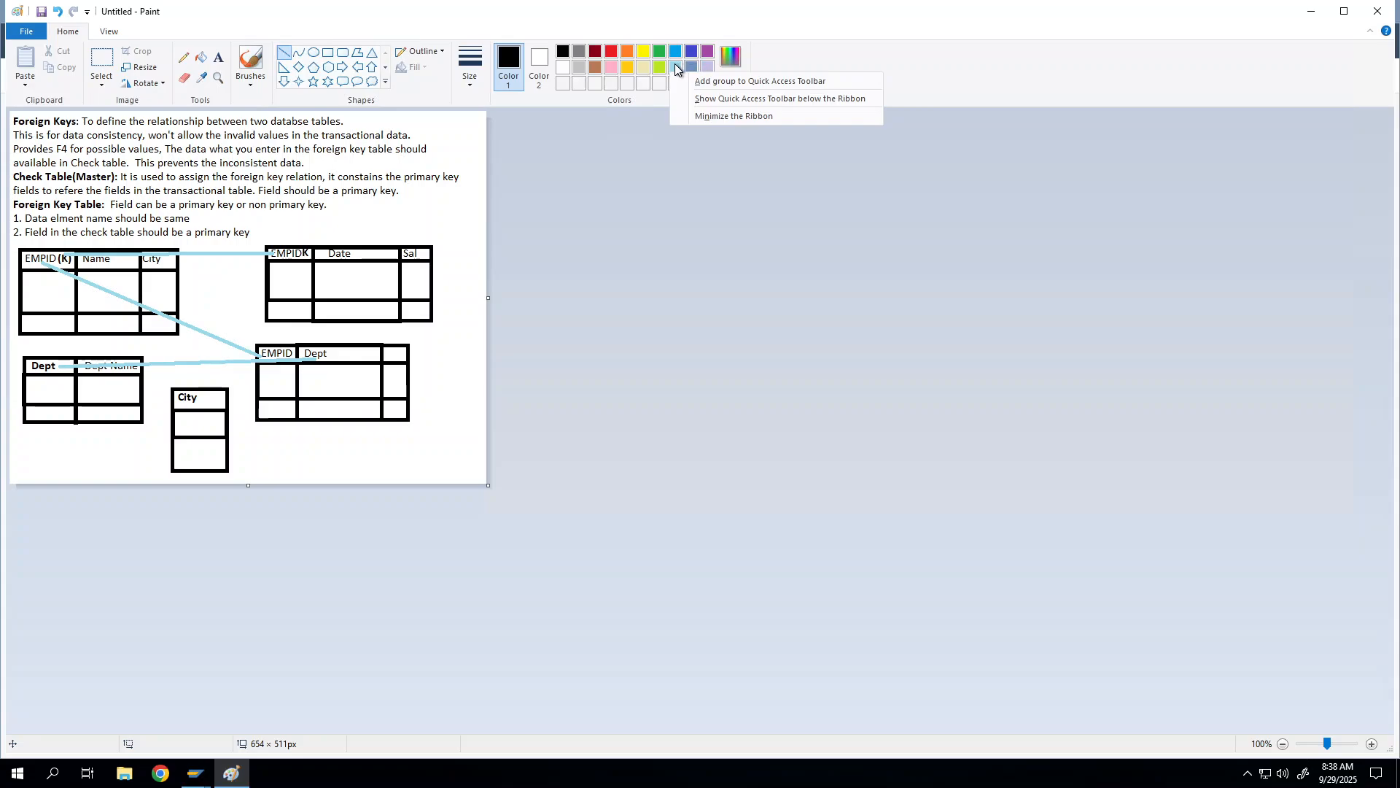
left_click(675, 67)
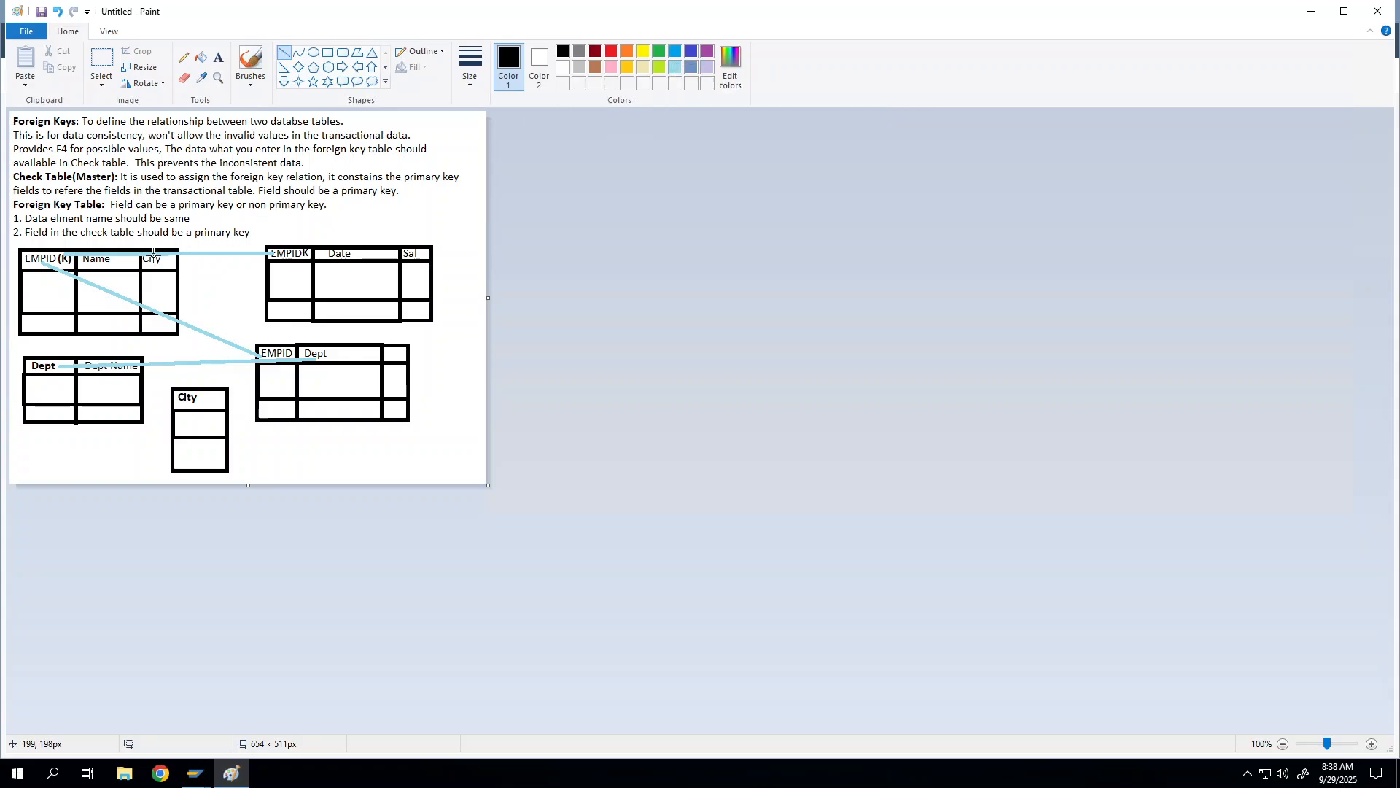
Step: Draw a light-blue line from the left table's City column down to the City box header
left_click_drag(165, 269, 208, 395)
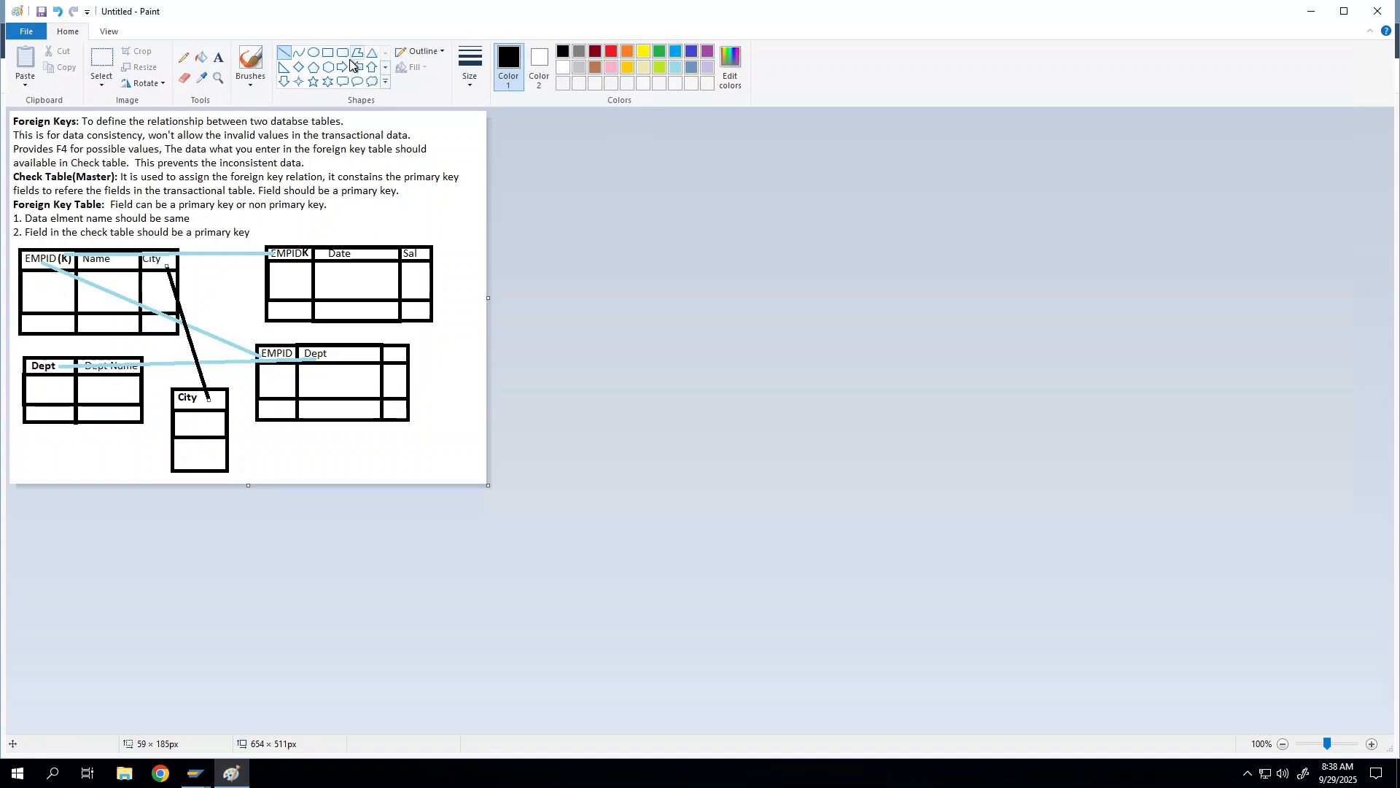
left_click(675, 67)
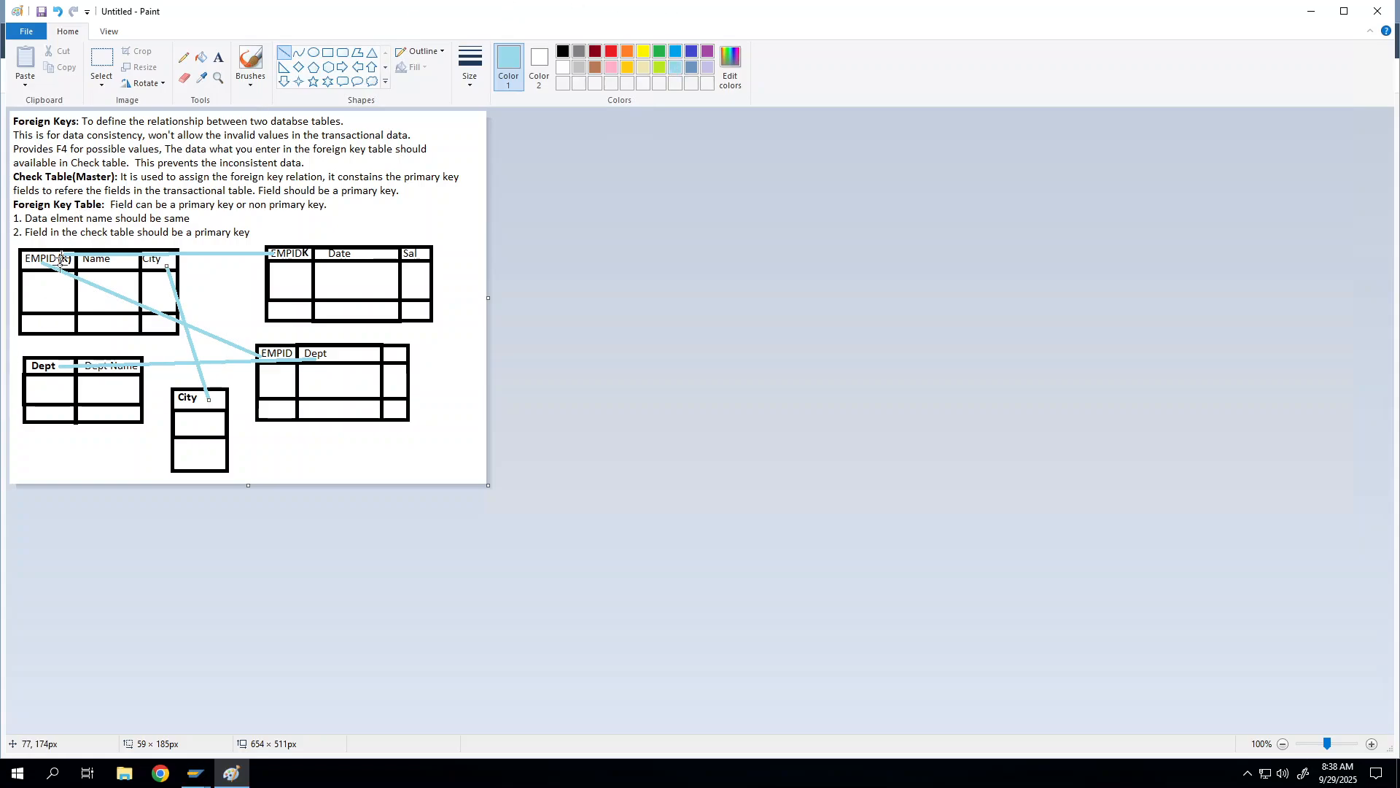
left_click(56, 335)
left_click(221, 57)
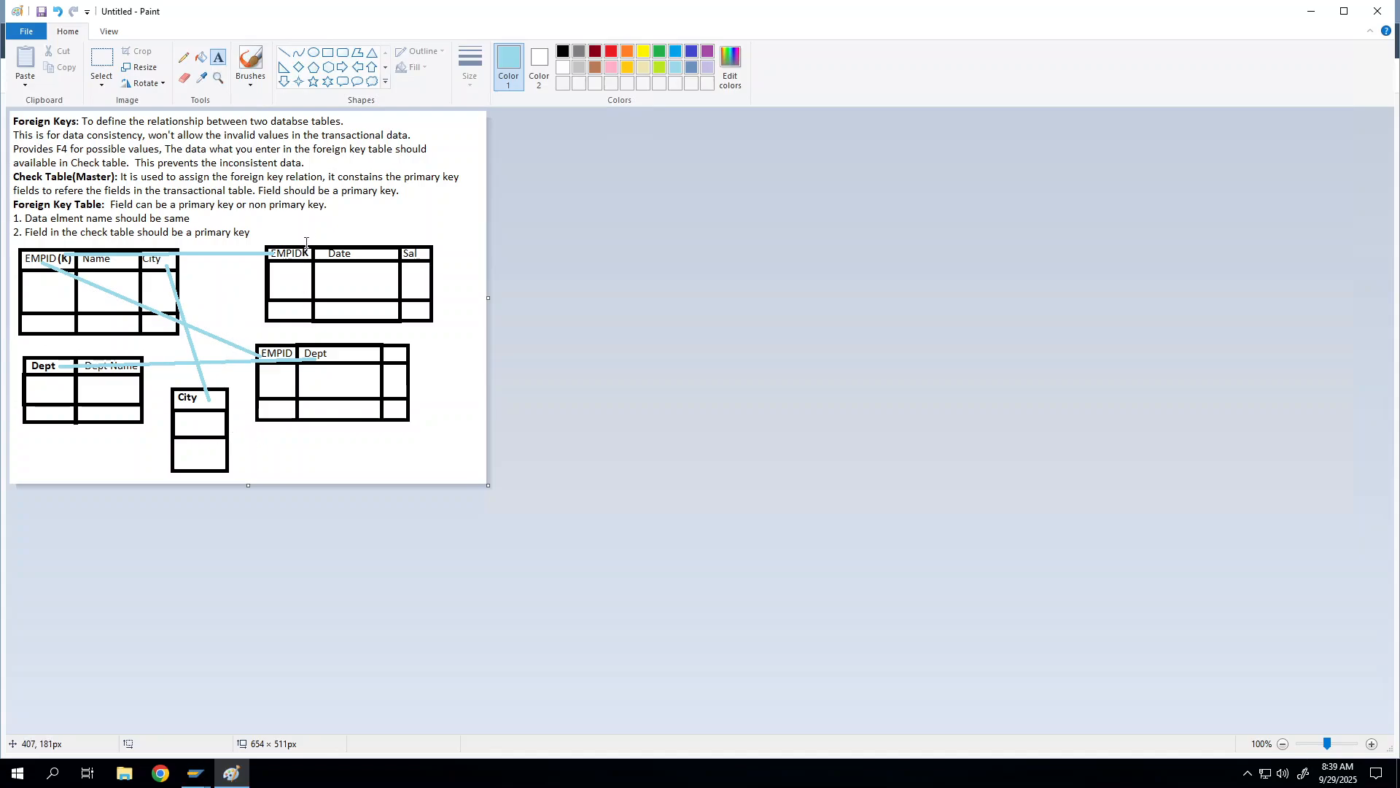
Step: Caption the right tables 'Foreign Key tables' and the left tables 'Check tables' in light blue
left_click(301, 224)
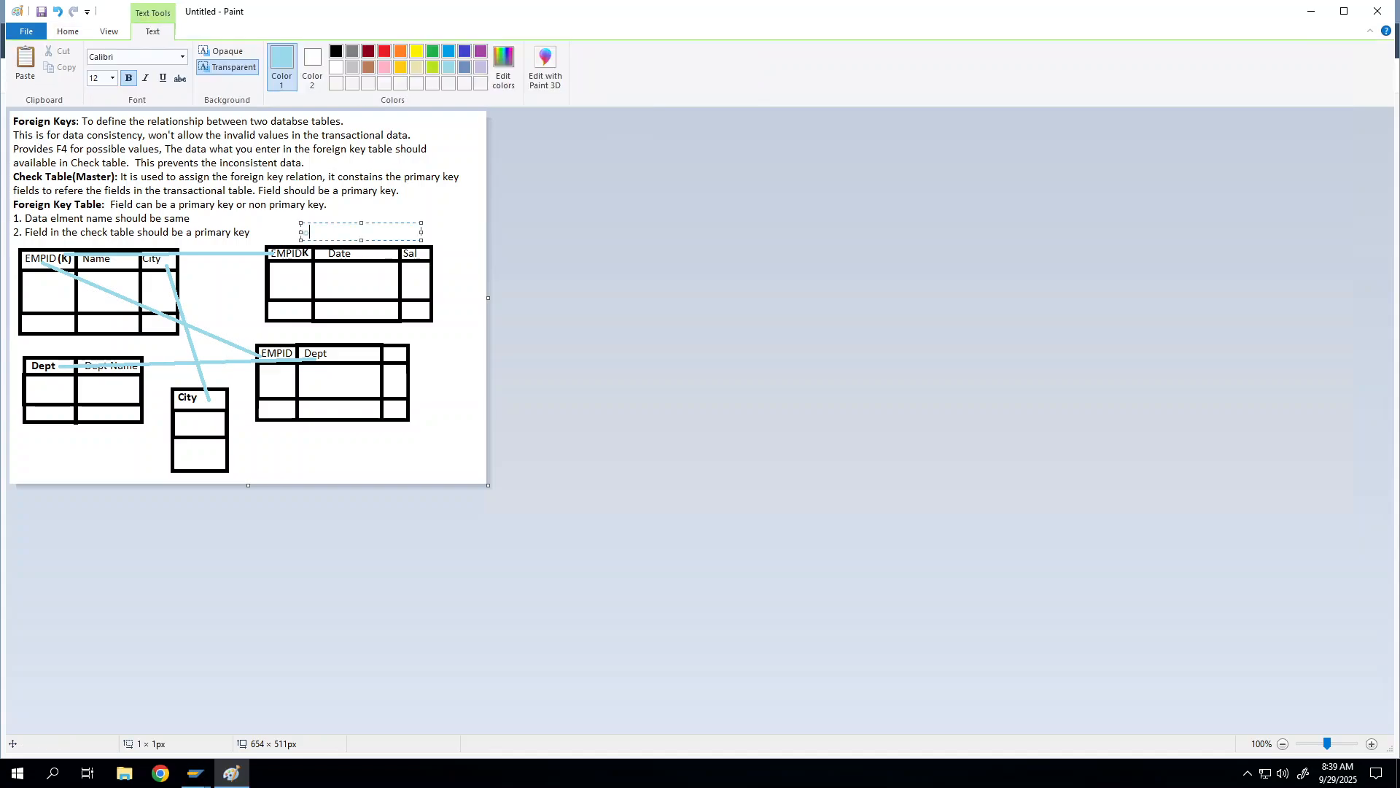
type("Foreign Key tables")
left_click(32, 240)
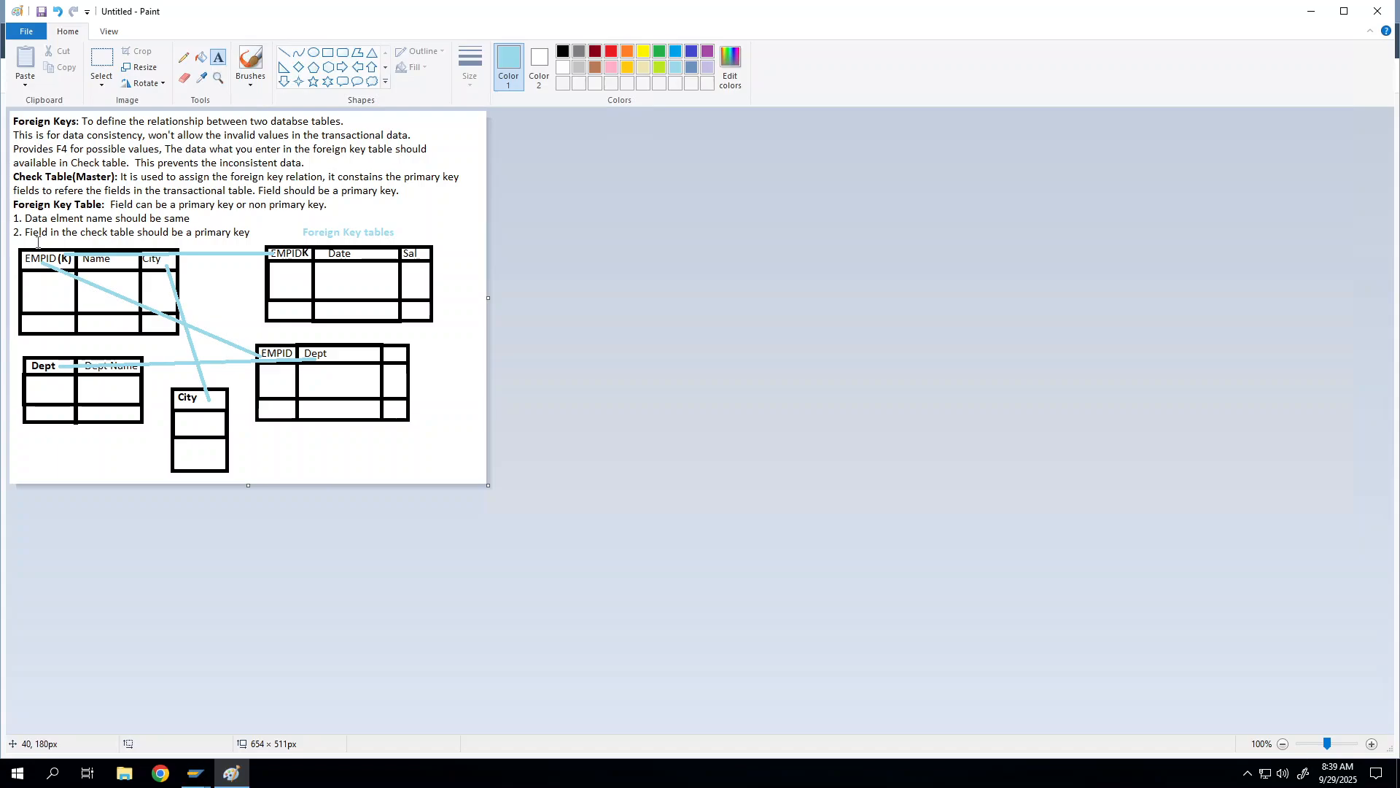
left_click(37, 240)
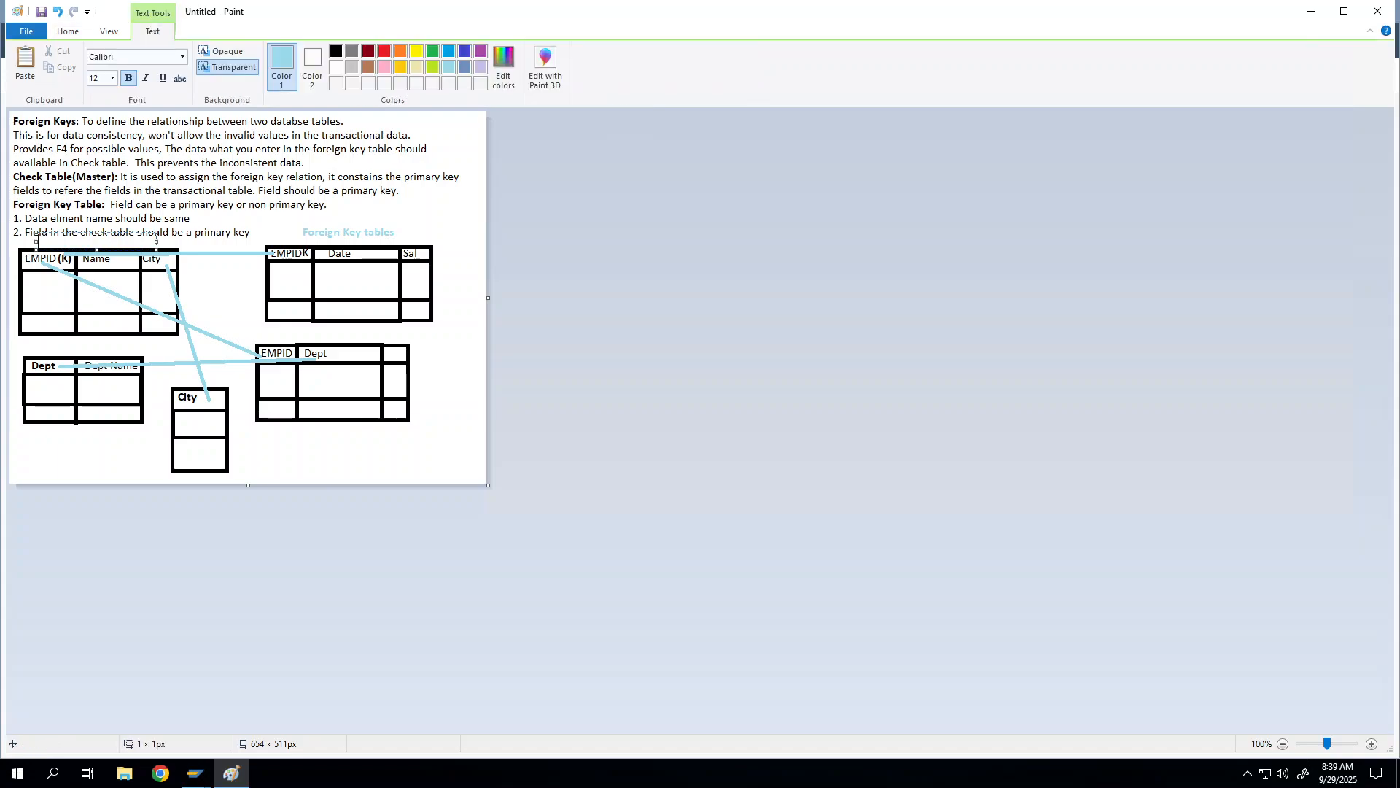
type("Check tables")
left_click(448, 212)
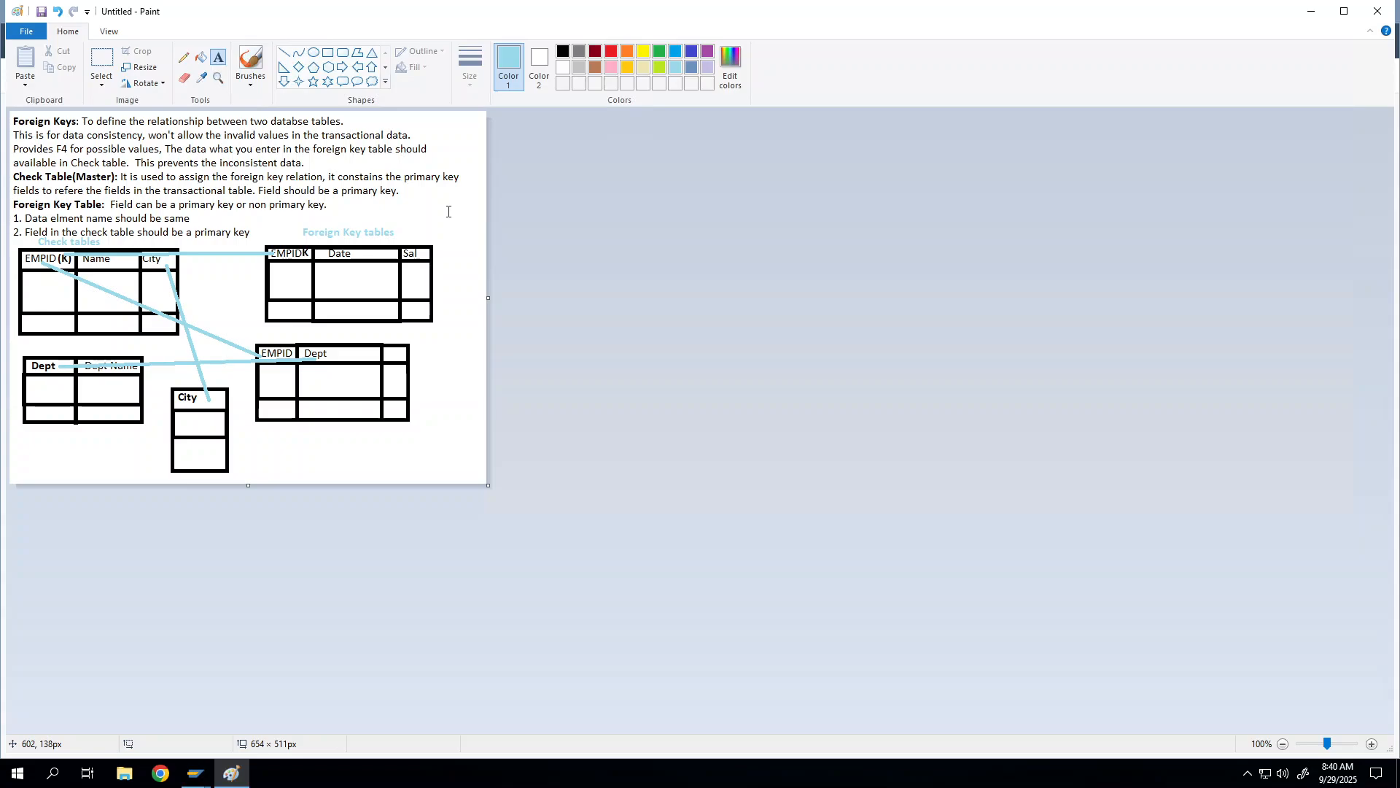
Step: Return from Paint to the SAP ABAP Dictionary window with ZDEMO_EMPSALARY entered
left_click(195, 773)
left_click(250, 723)
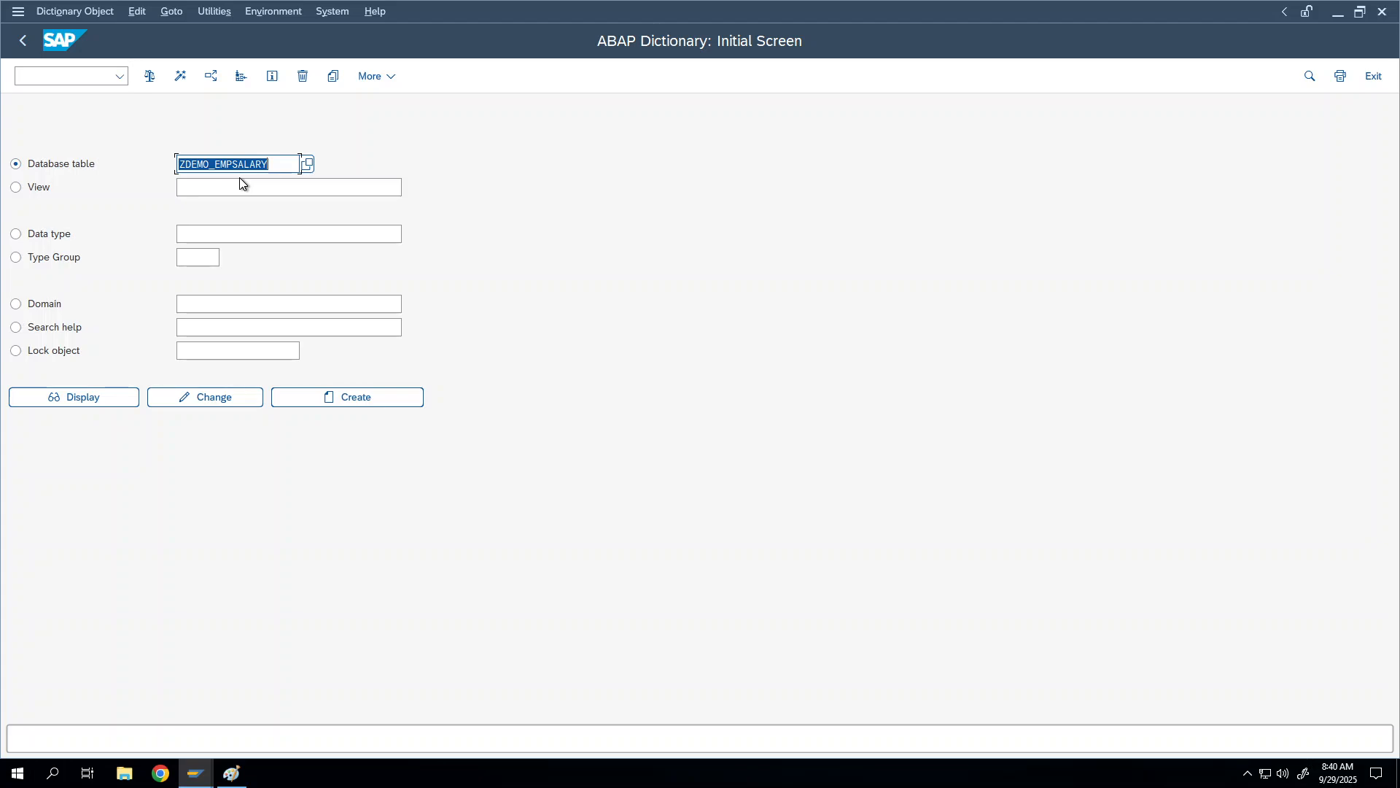
Step: Replace the table name with EKKO and display its 228-field list
key("BackSpace")
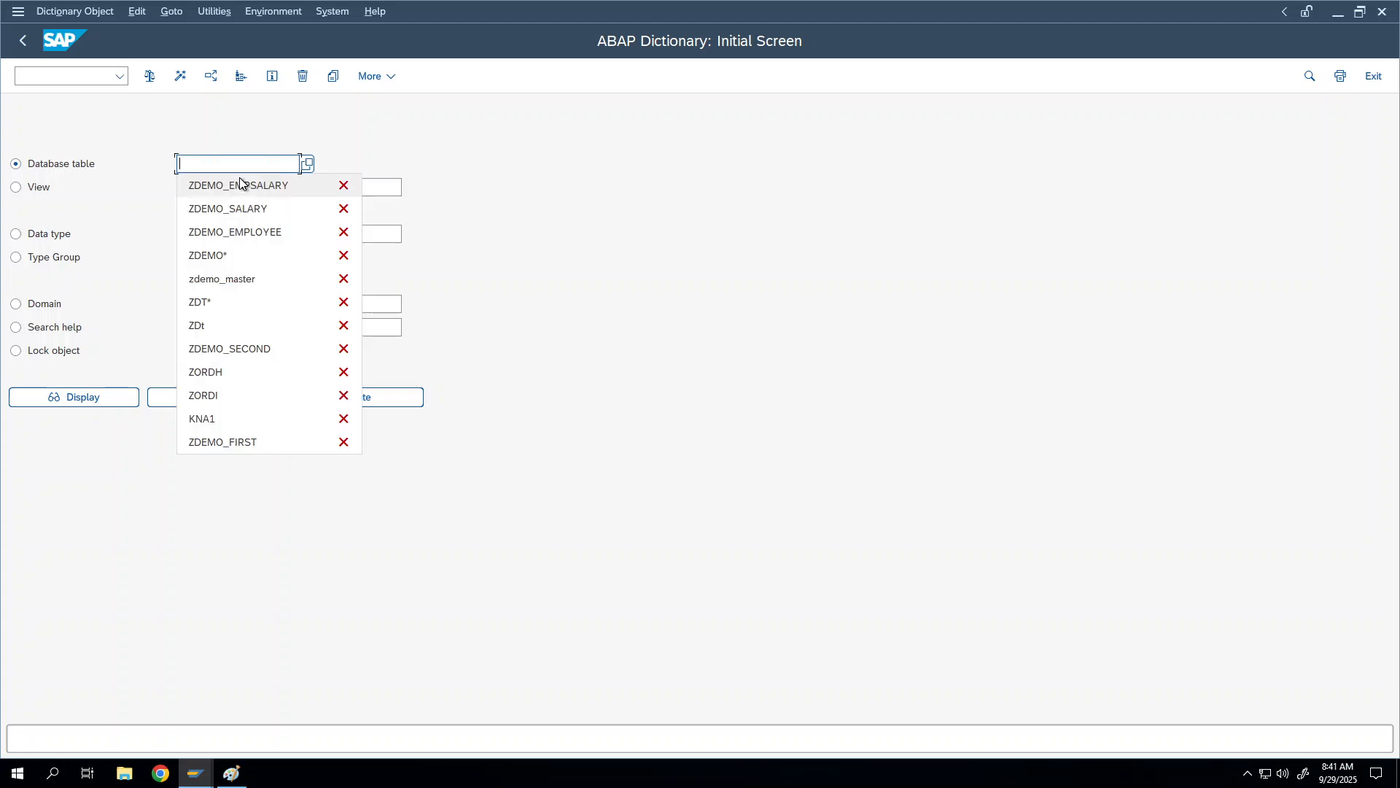
type("ekko")
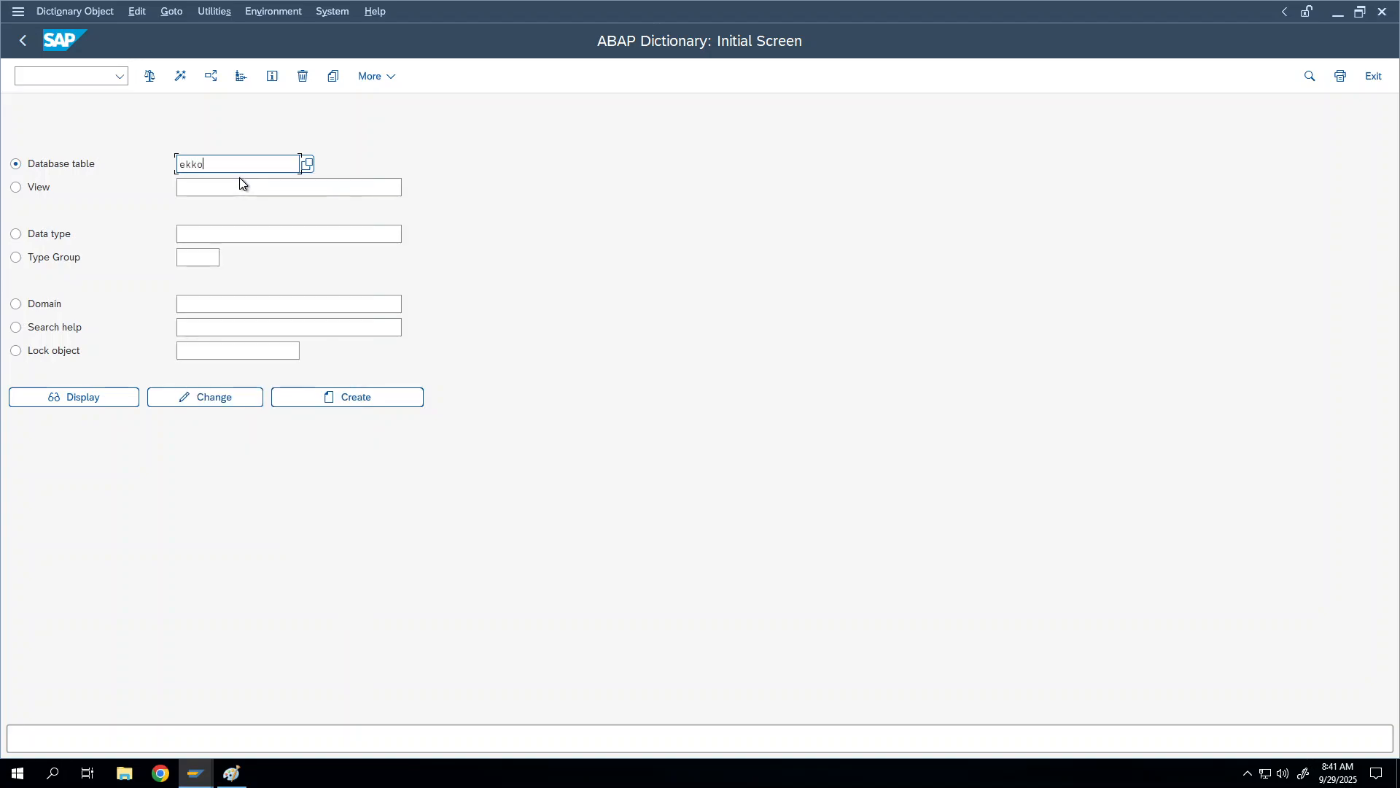
key("Return")
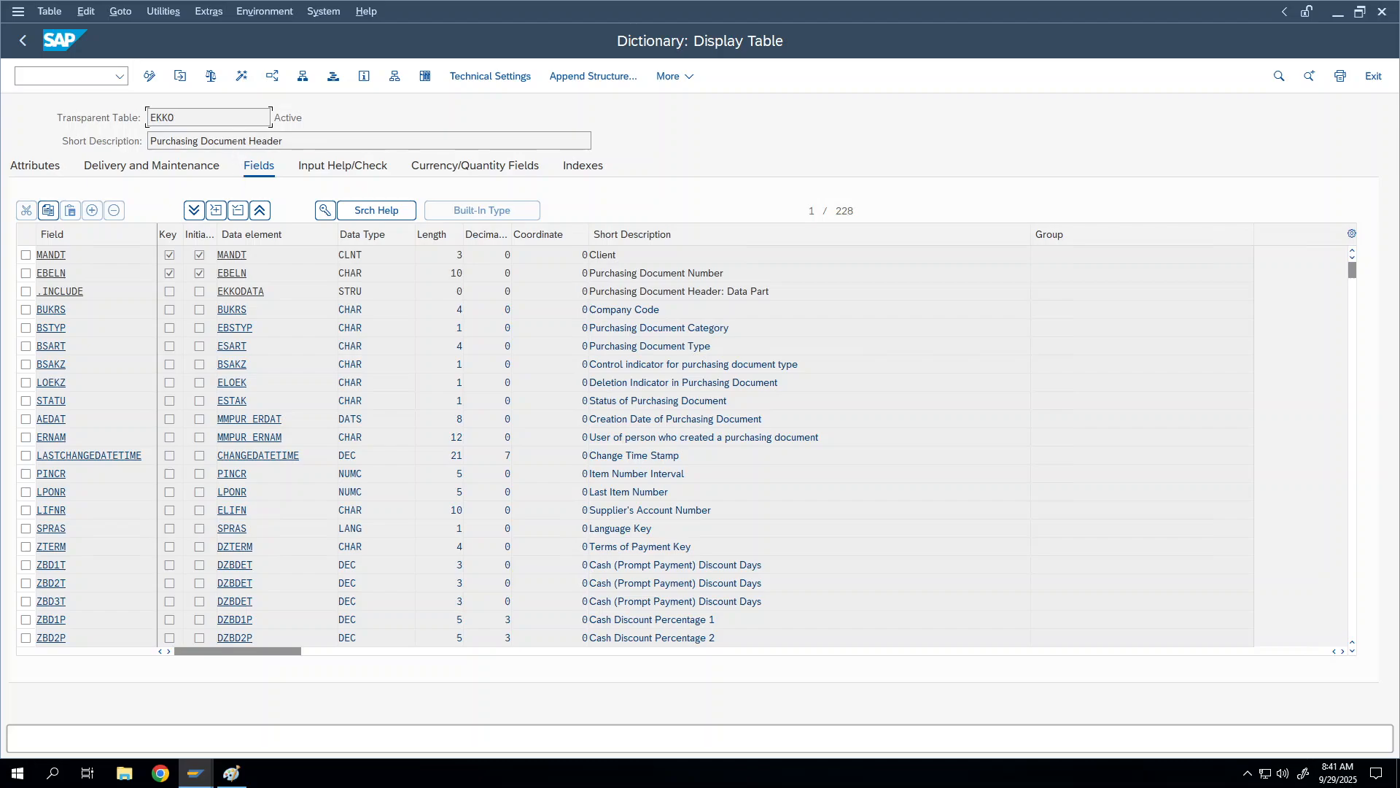
Step: Select EKKO's short description and the MANDT and EBELN entries in the field list
left_click_drag(283, 141, 150, 141)
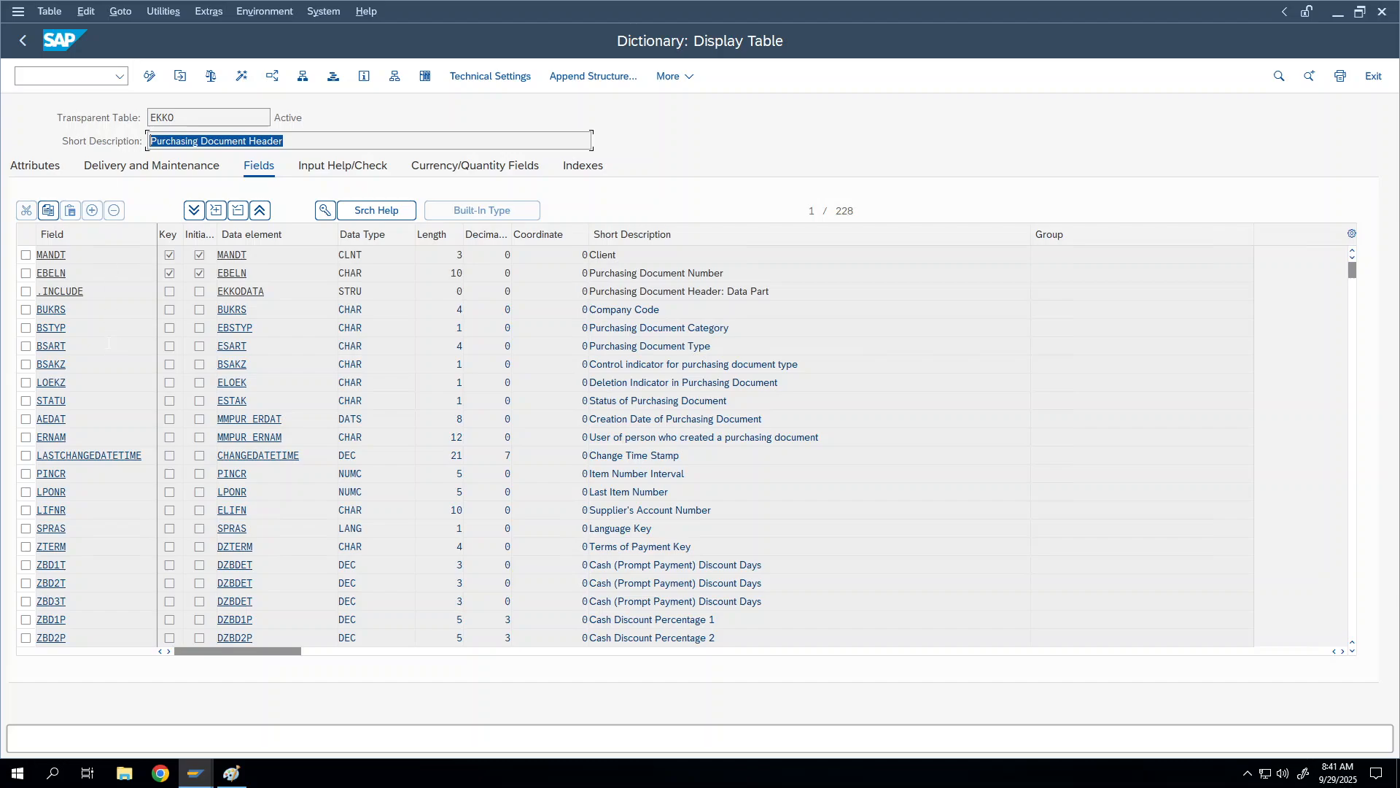
left_click(266, 310)
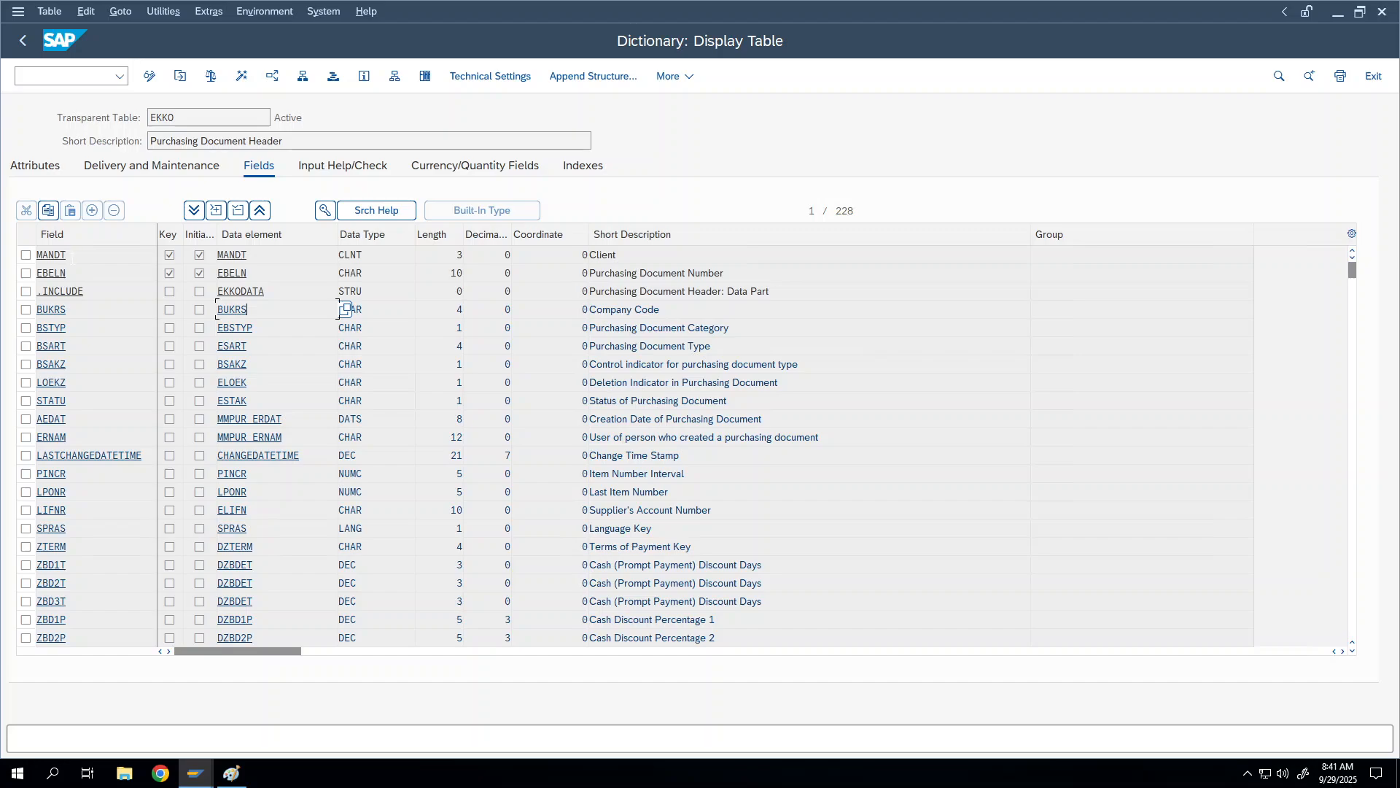
double_click(51, 255)
left_click(90, 270)
left_click_drag(746, 275, 572, 275)
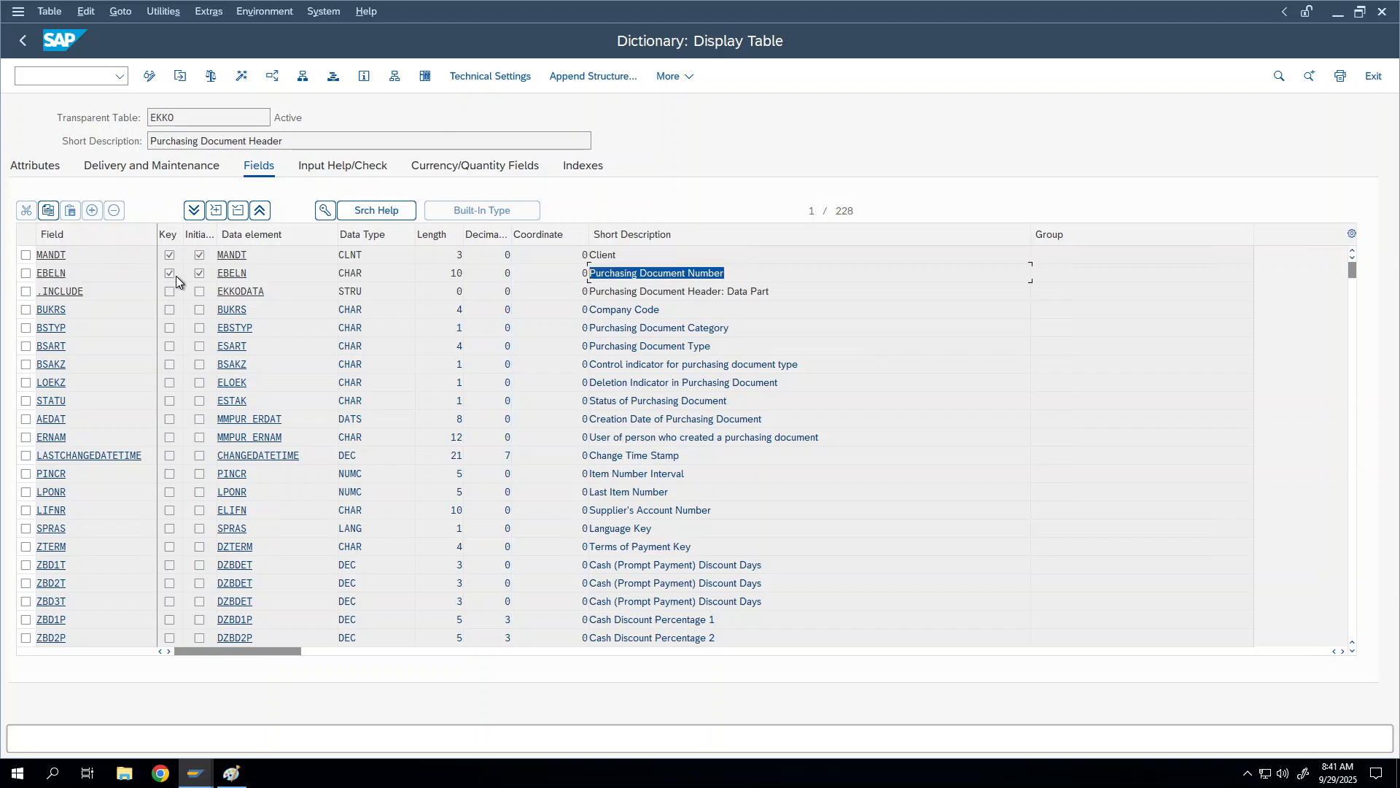
left_click(25, 274)
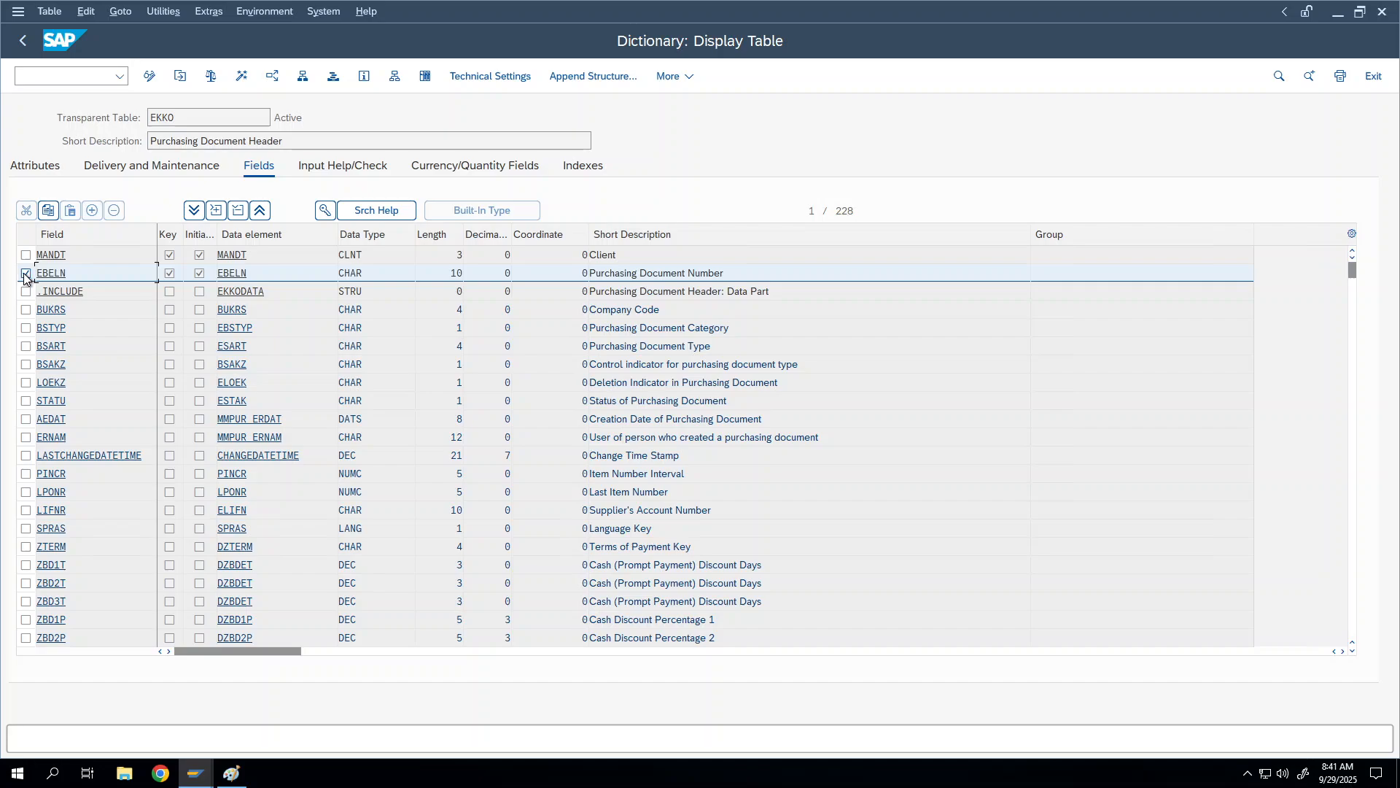
left_click(25, 275)
Step: Mark the BUKRS row and select the .INCLUDE name and BUKRS's Company Code description
left_click(25, 309)
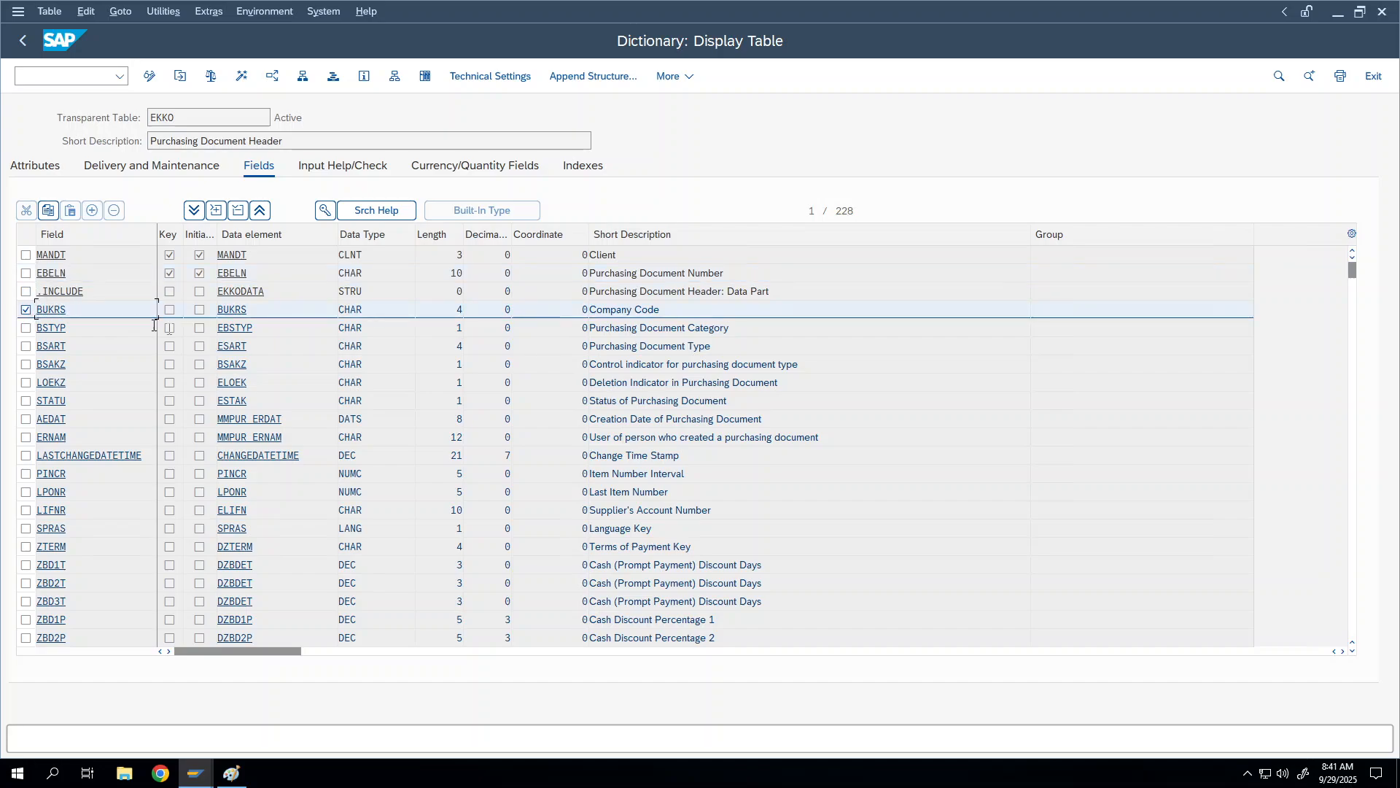
left_click_drag(267, 290, 216, 290)
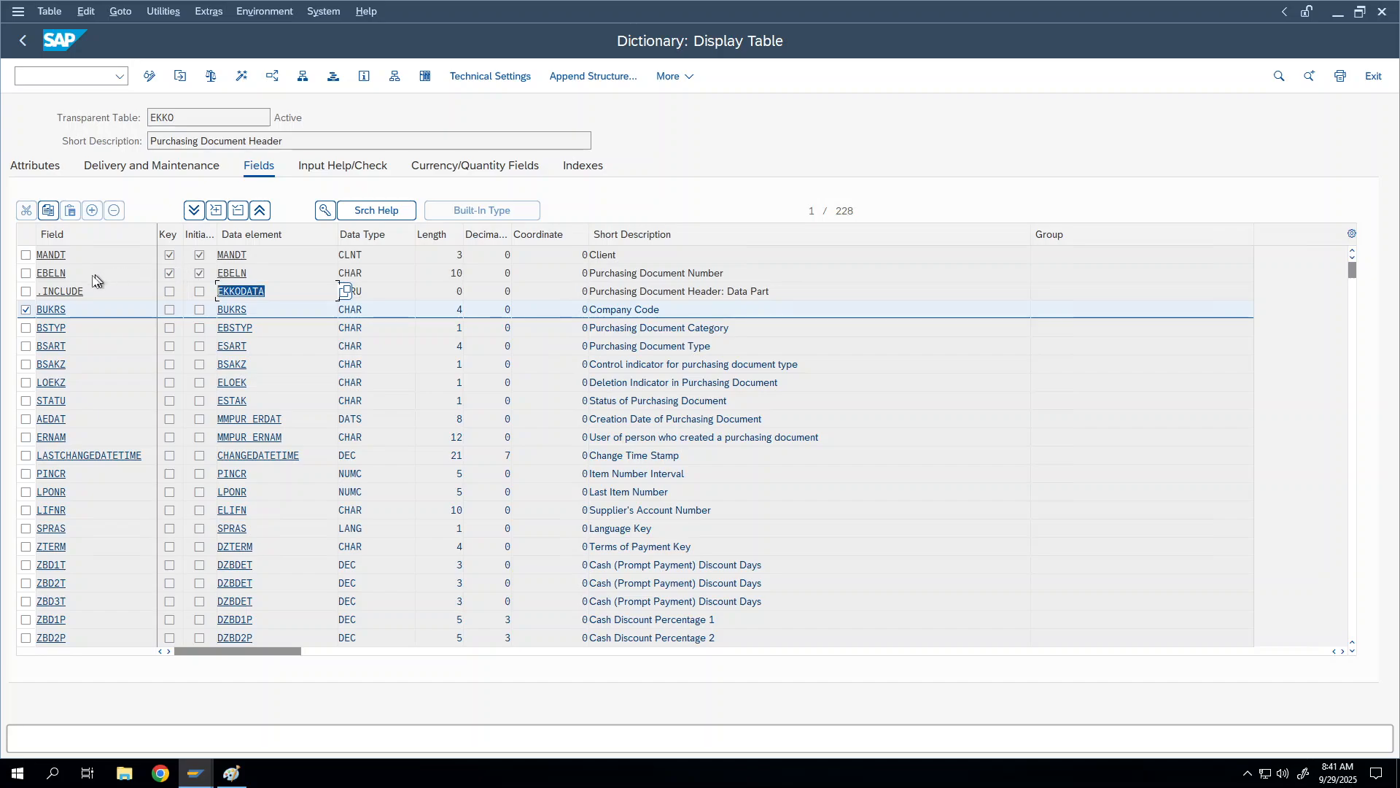
left_click_drag(87, 291, 37, 290)
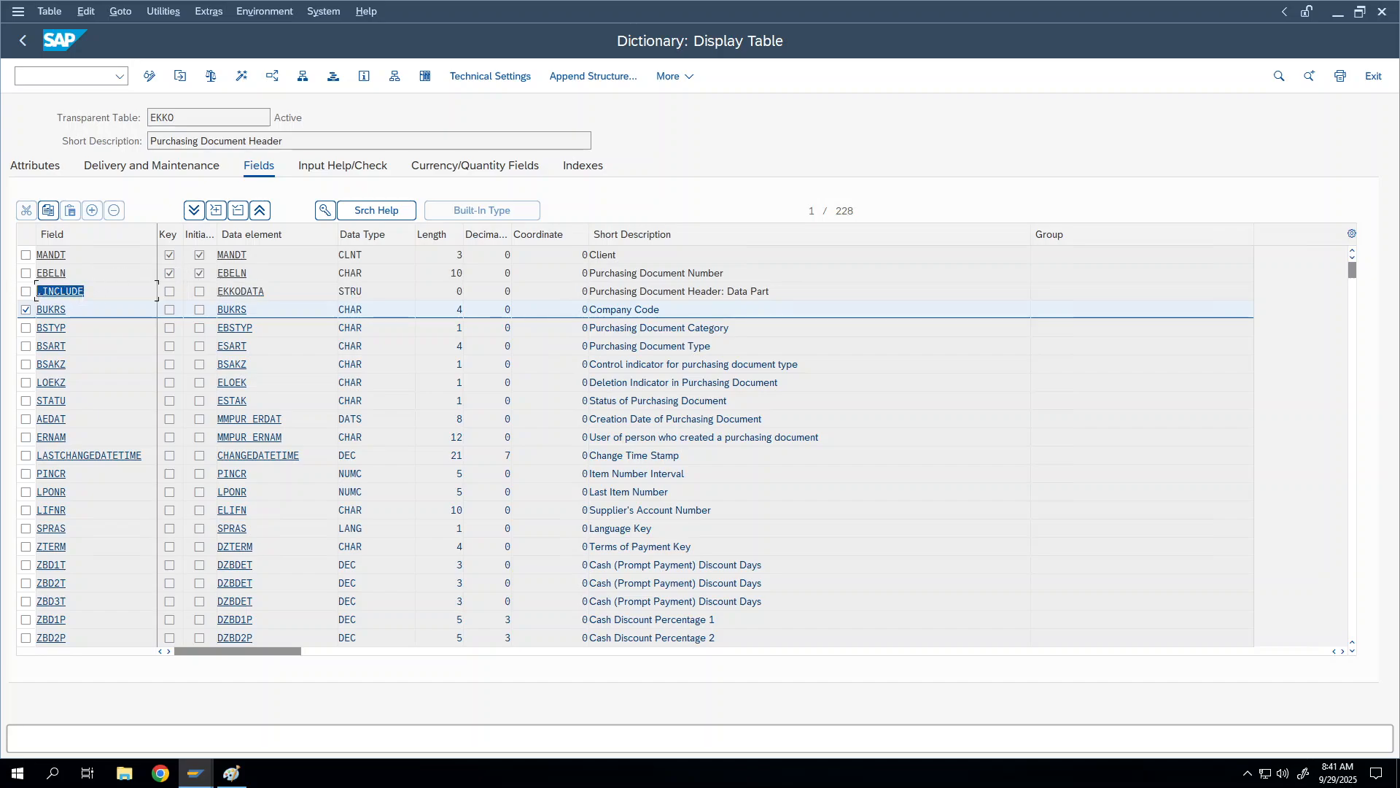
left_click(111, 293)
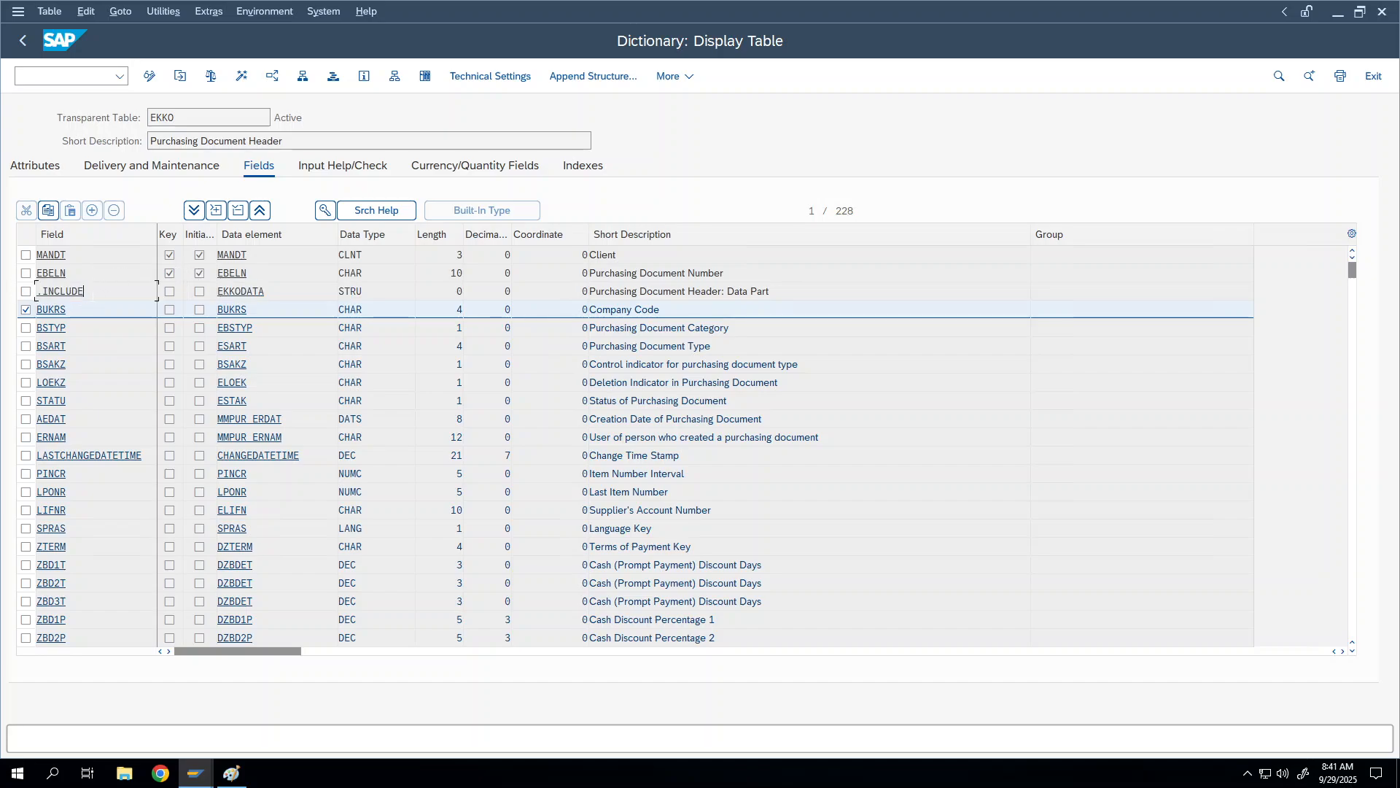
left_click(26, 312)
left_click(26, 312)
left_click_drag(660, 309, 585, 309)
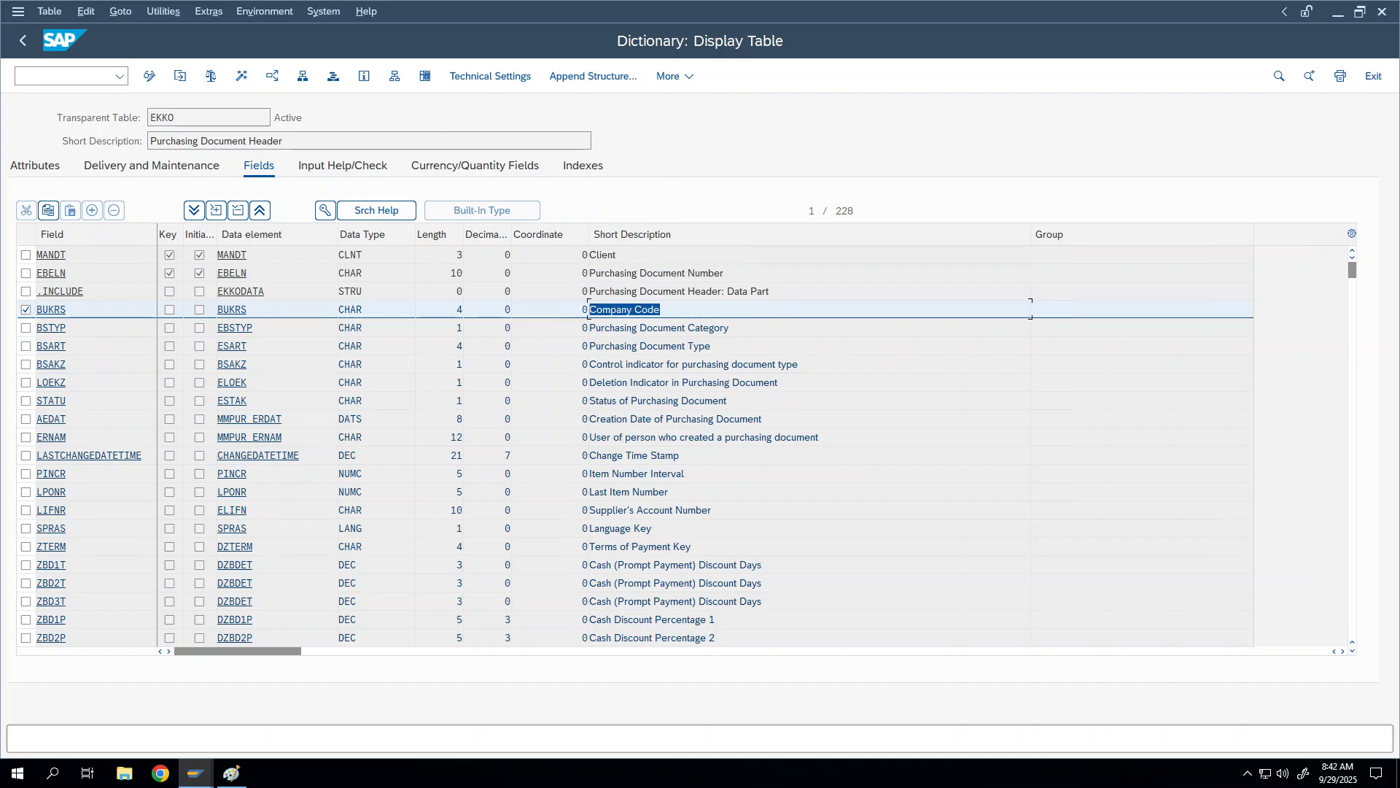
right_click(729, 347)
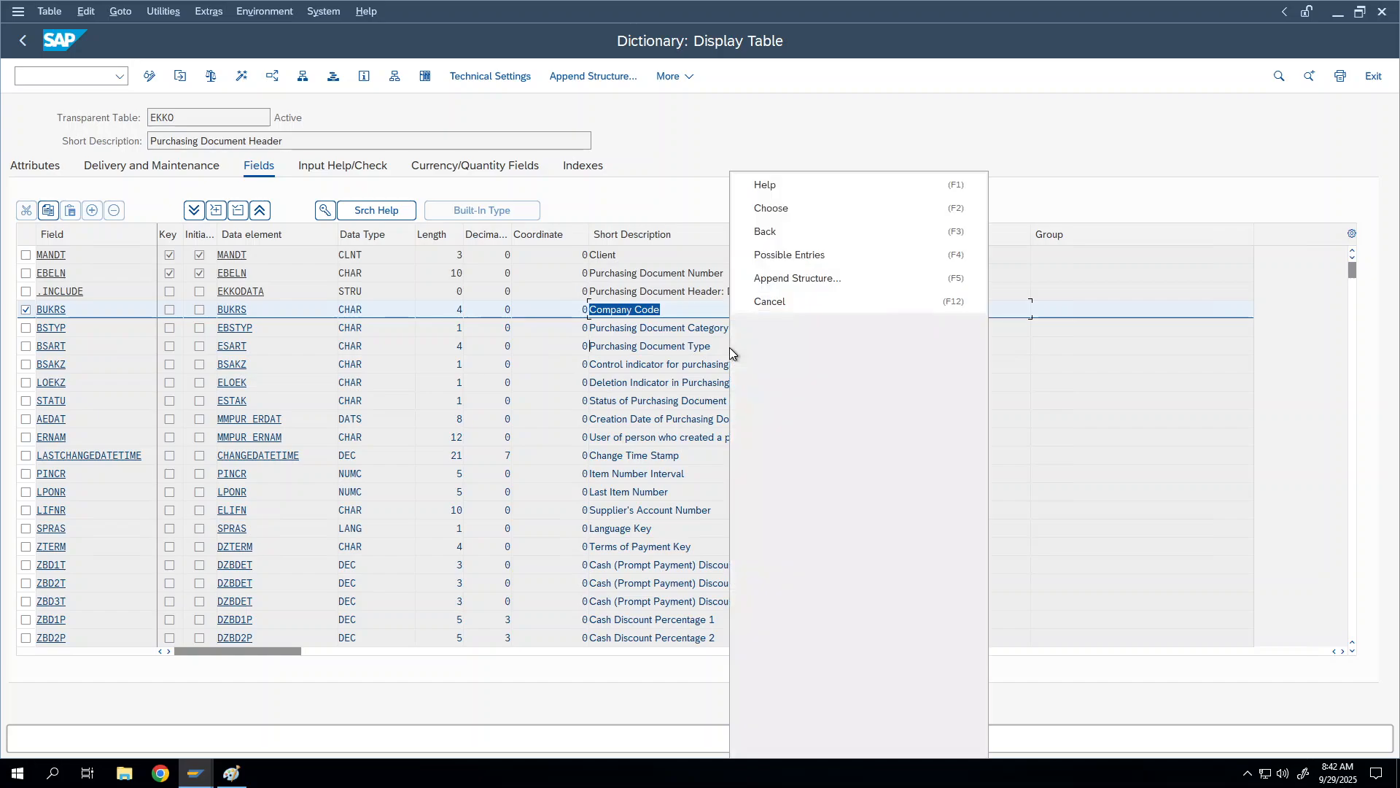
right_click(602, 456)
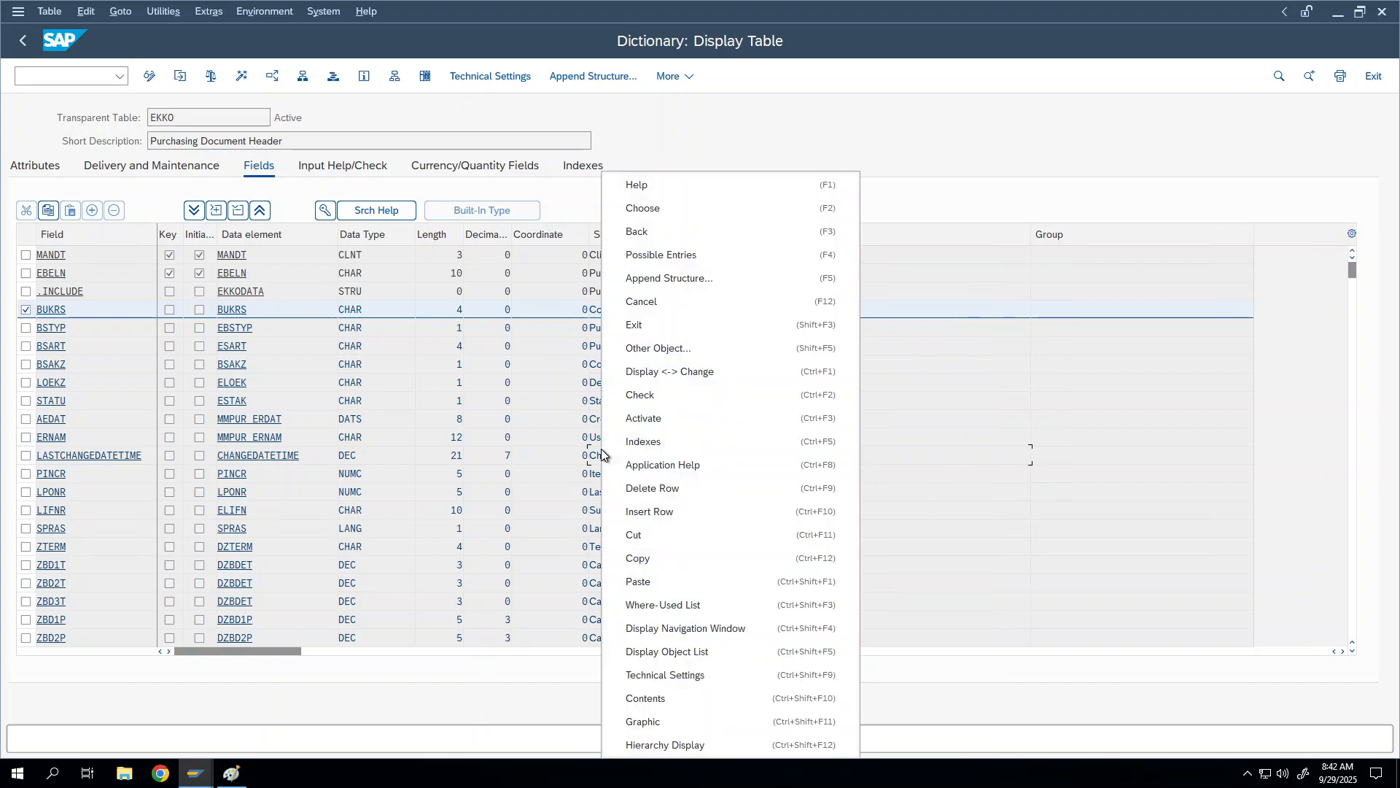
left_click(278, 309)
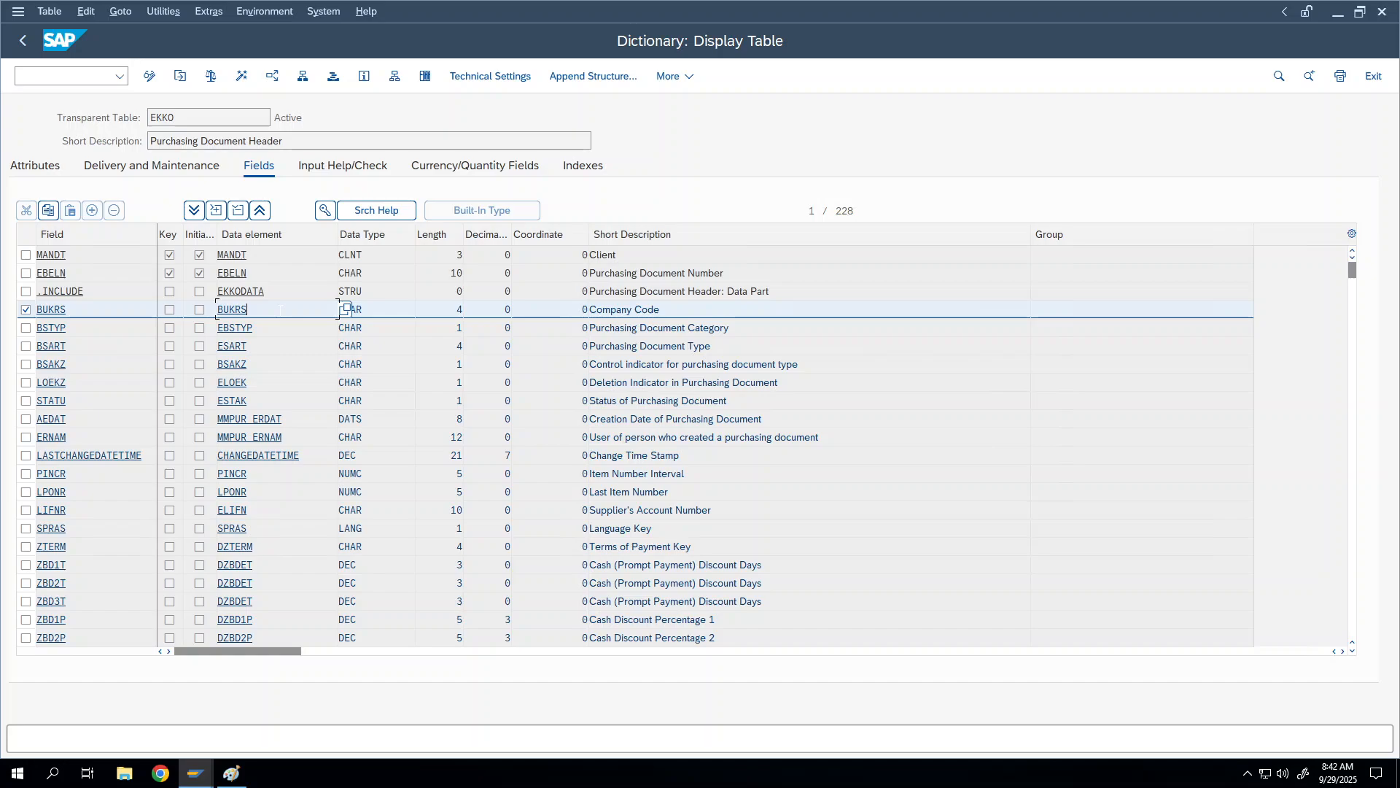
right_click(25, 309)
key("Escape")
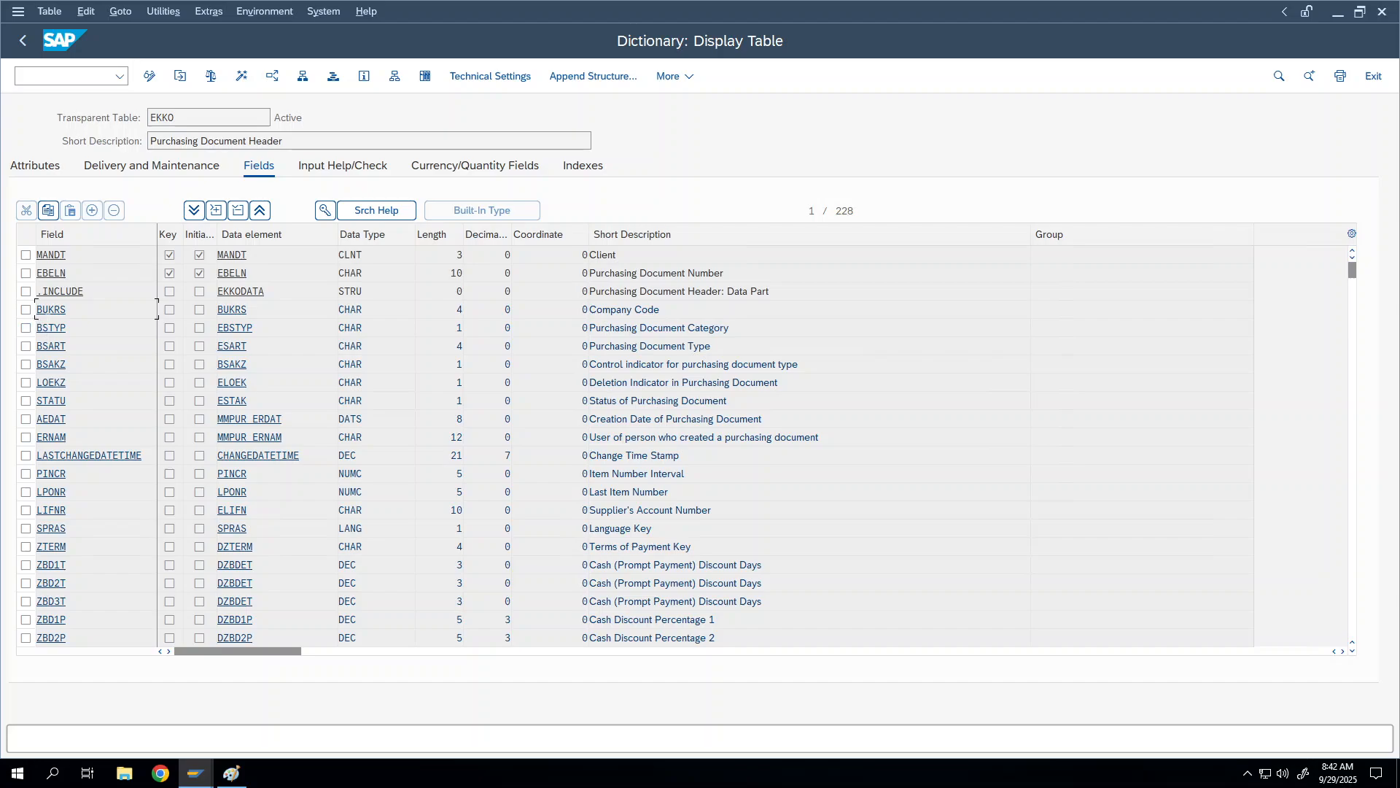
right_click(62, 309)
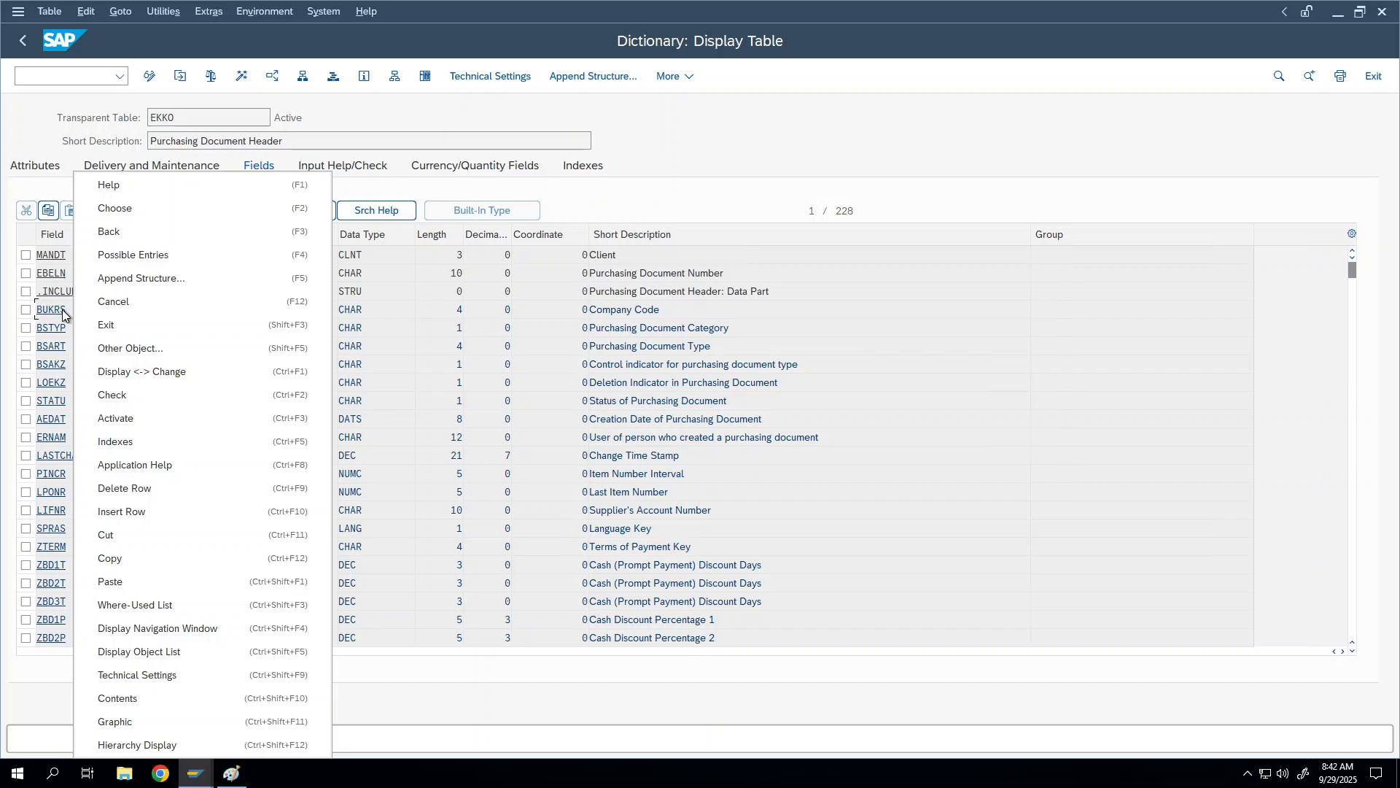
left_click(77, 310)
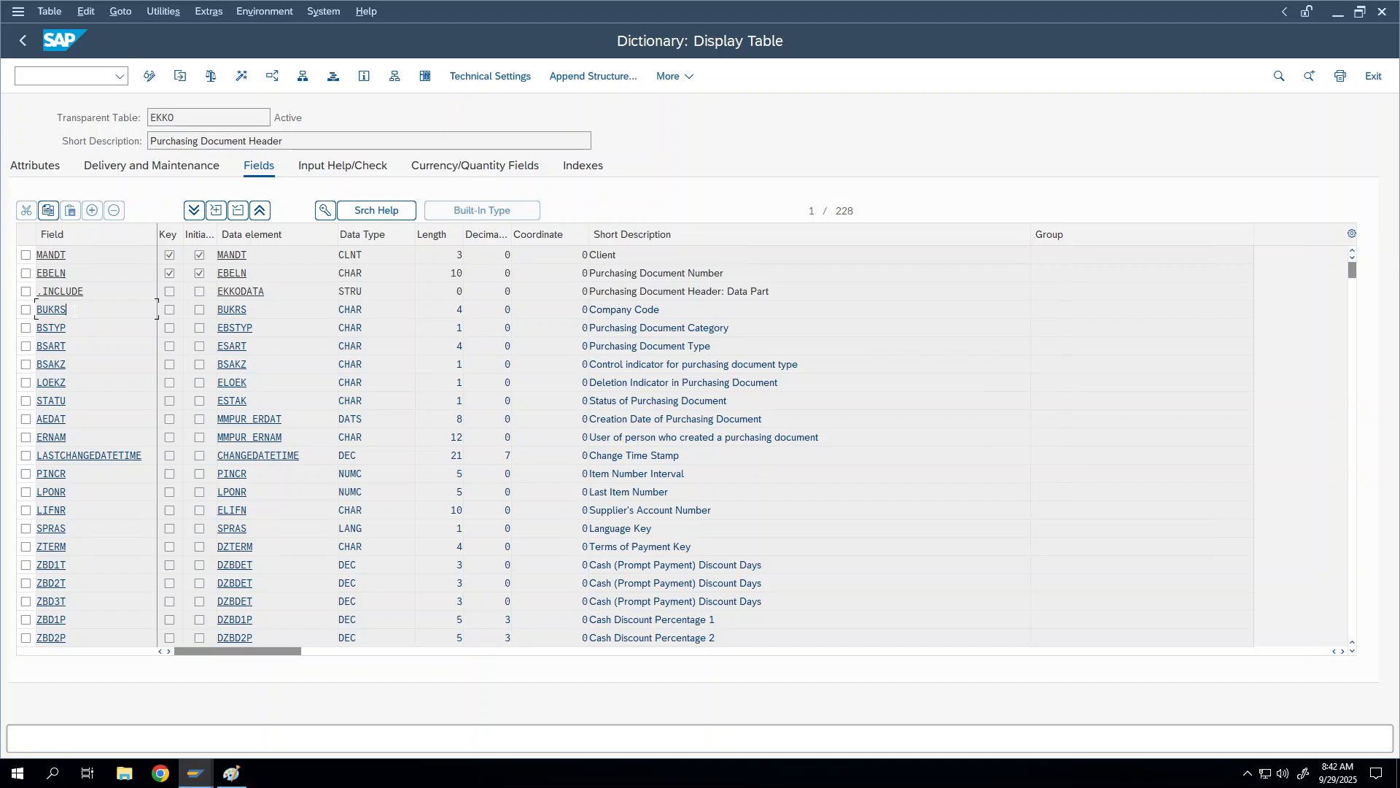
Step: Display the BUKRS foreign key, move the dialog, and select check table name T001
left_click(326, 210)
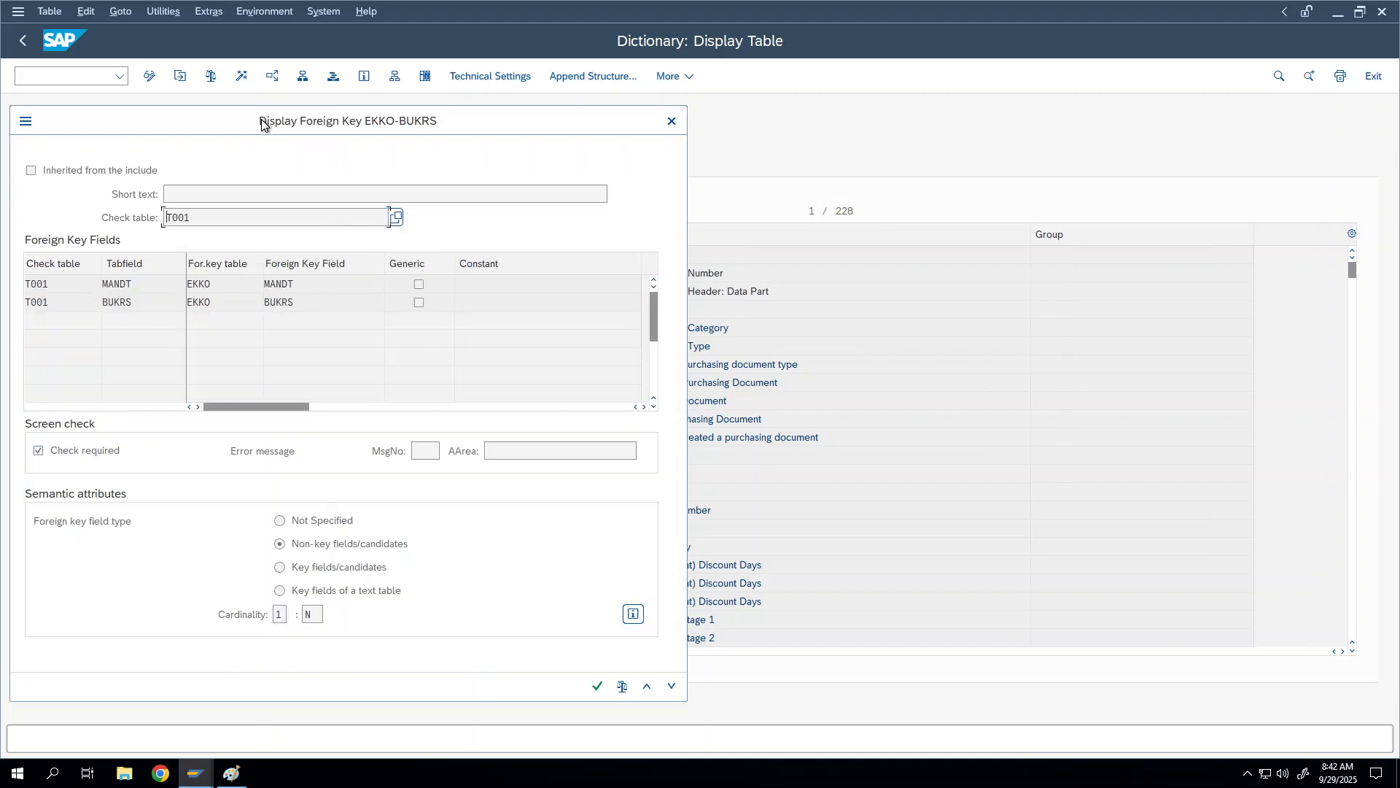
left_click_drag(306, 128, 557, 112)
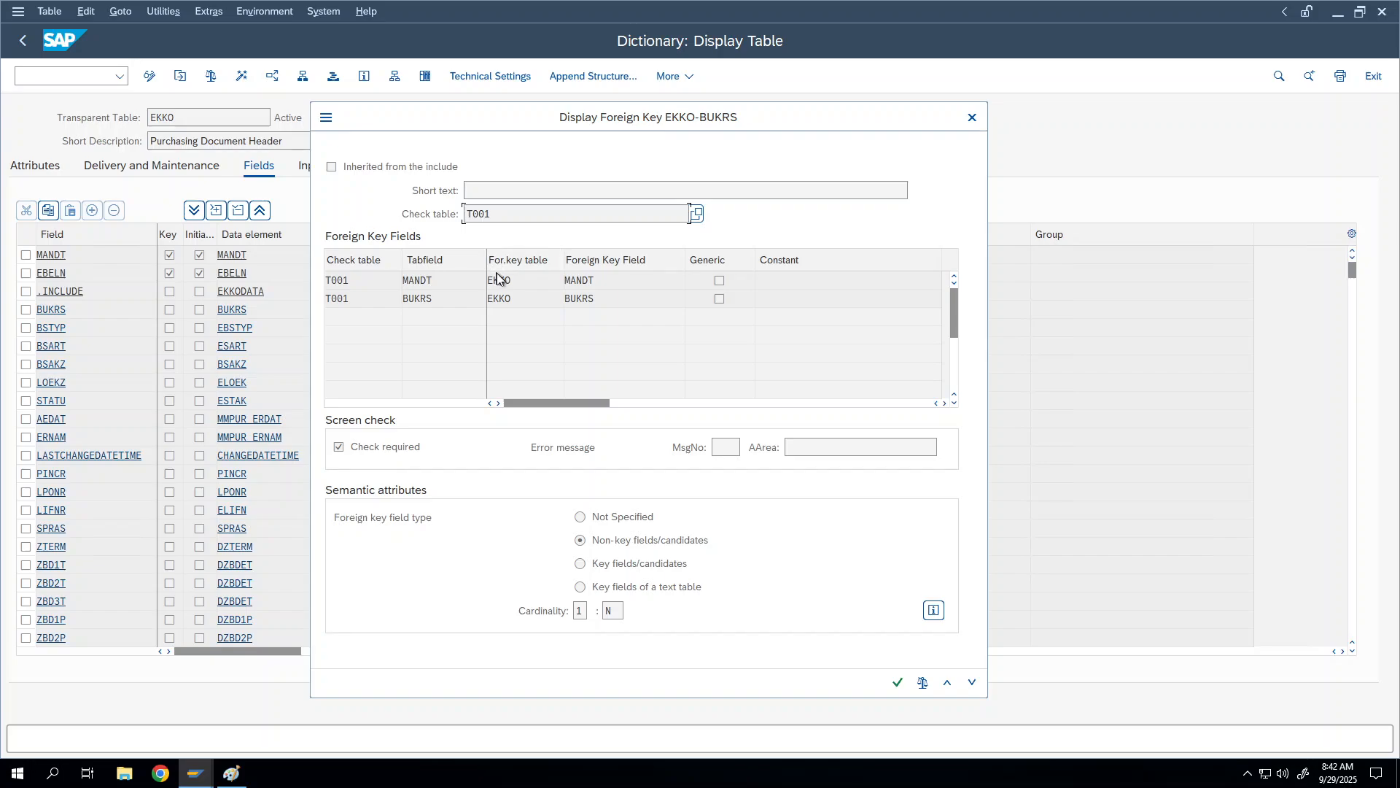
left_click_drag(494, 213, 423, 204)
left_click(499, 213)
left_click_drag(496, 213, 442, 209)
left_click(491, 214)
double_click(477, 213)
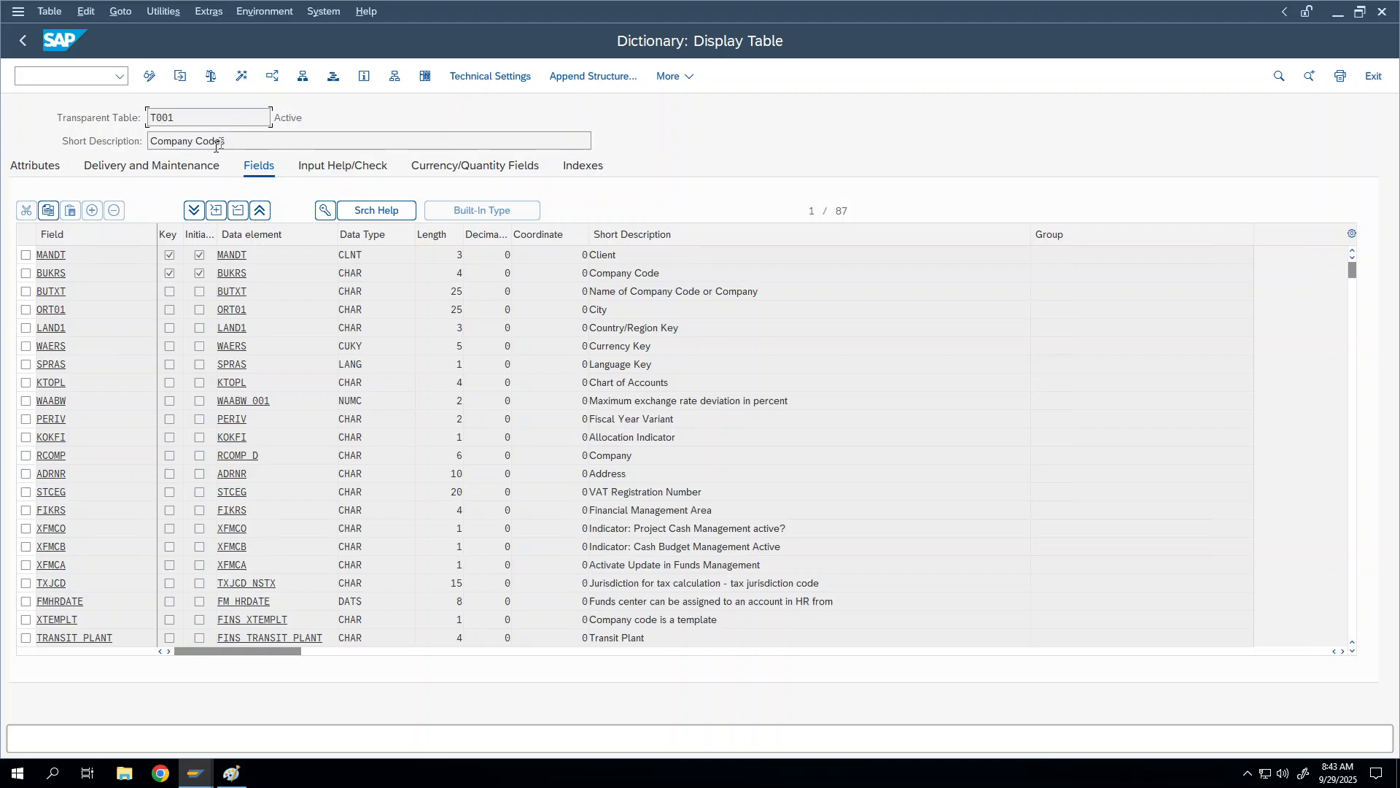
key("Tab")
left_click_drag(81, 274, 24, 262)
left_click_drag(253, 275, 207, 273)
left_click(22, 37)
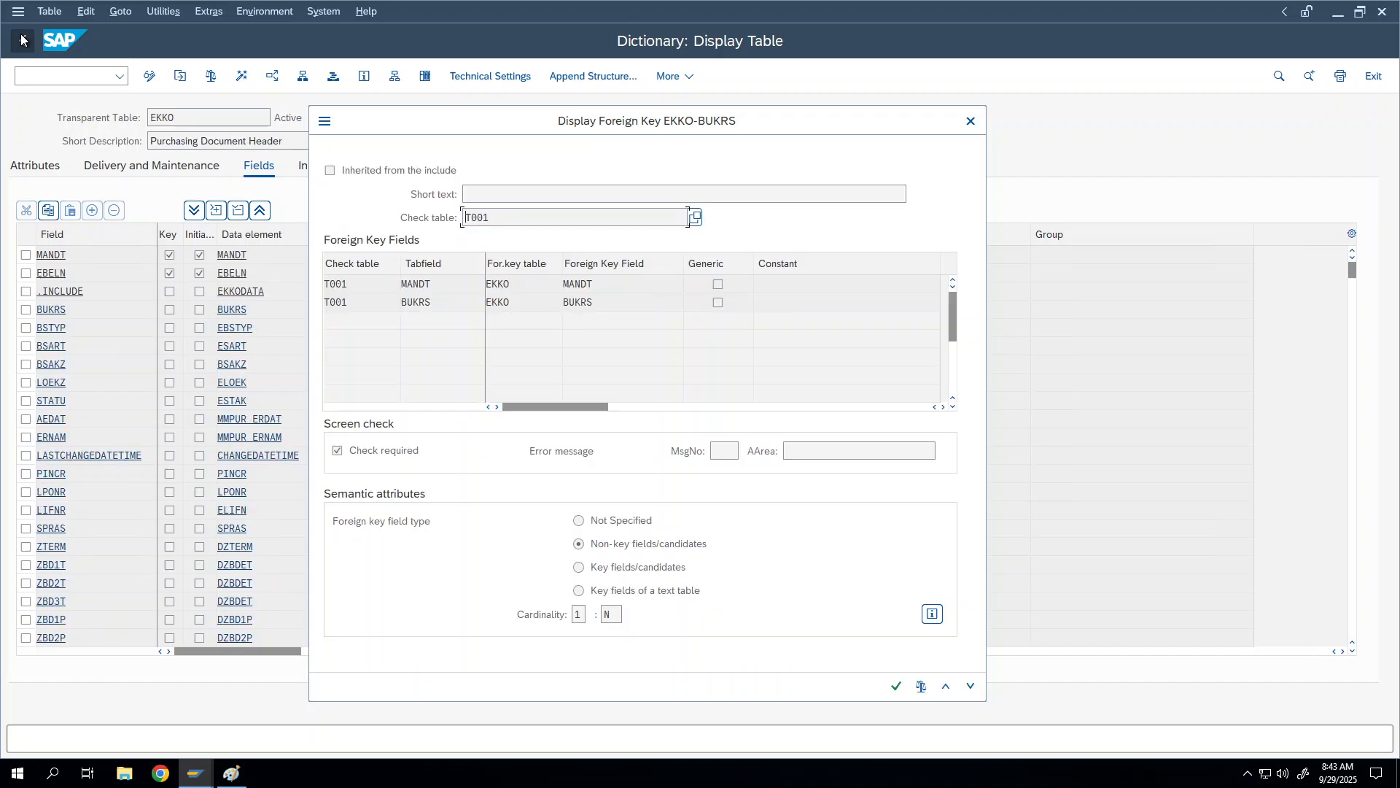
Step: Close the BUKRS foreign key details and select BUKRS's field and data element names
left_click(971, 122)
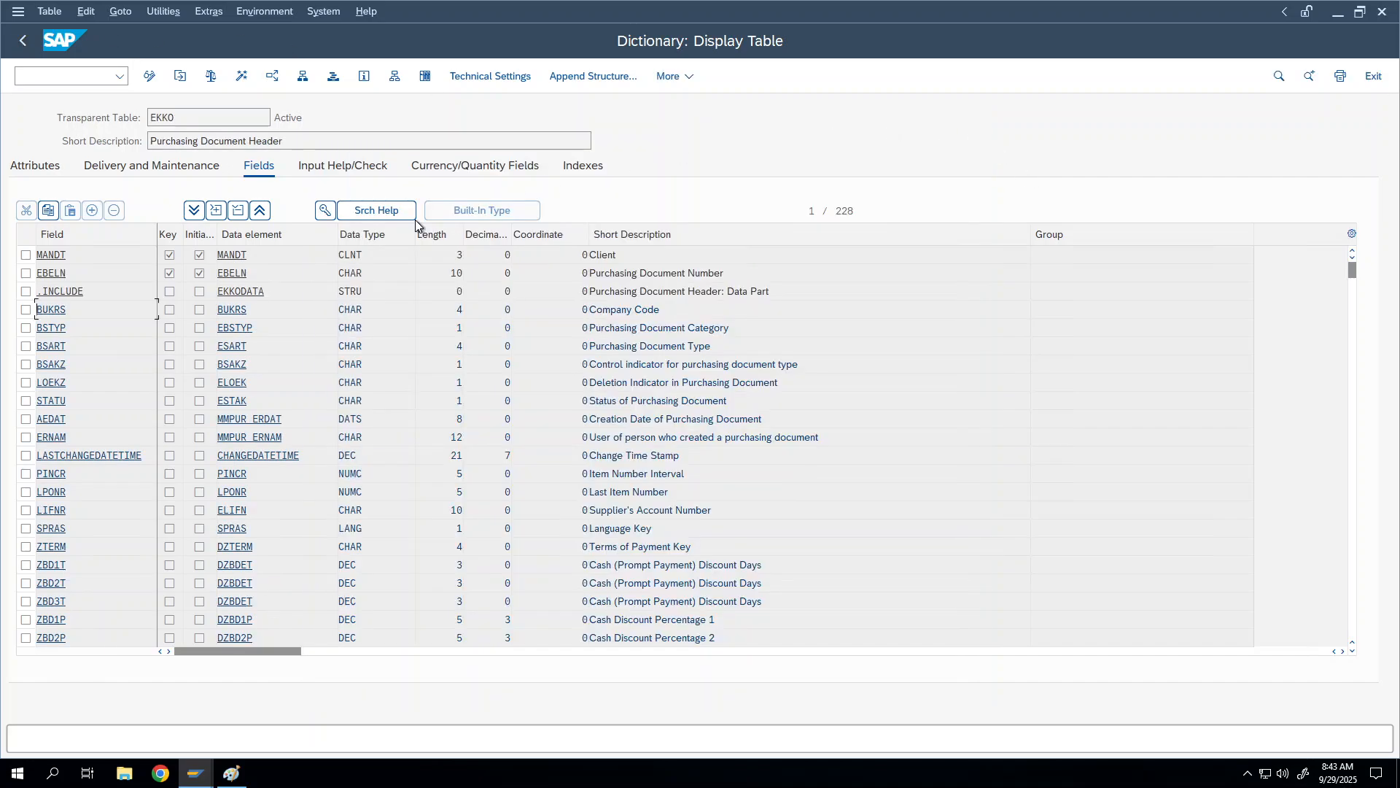
left_click(169, 310)
left_click_drag(64, 311, 16, 307)
left_click(84, 313)
double_click(247, 309)
Step: Check BSTYP for a foreign key, finding none defined, then select the BSART field
left_click(107, 321)
left_click(325, 210)
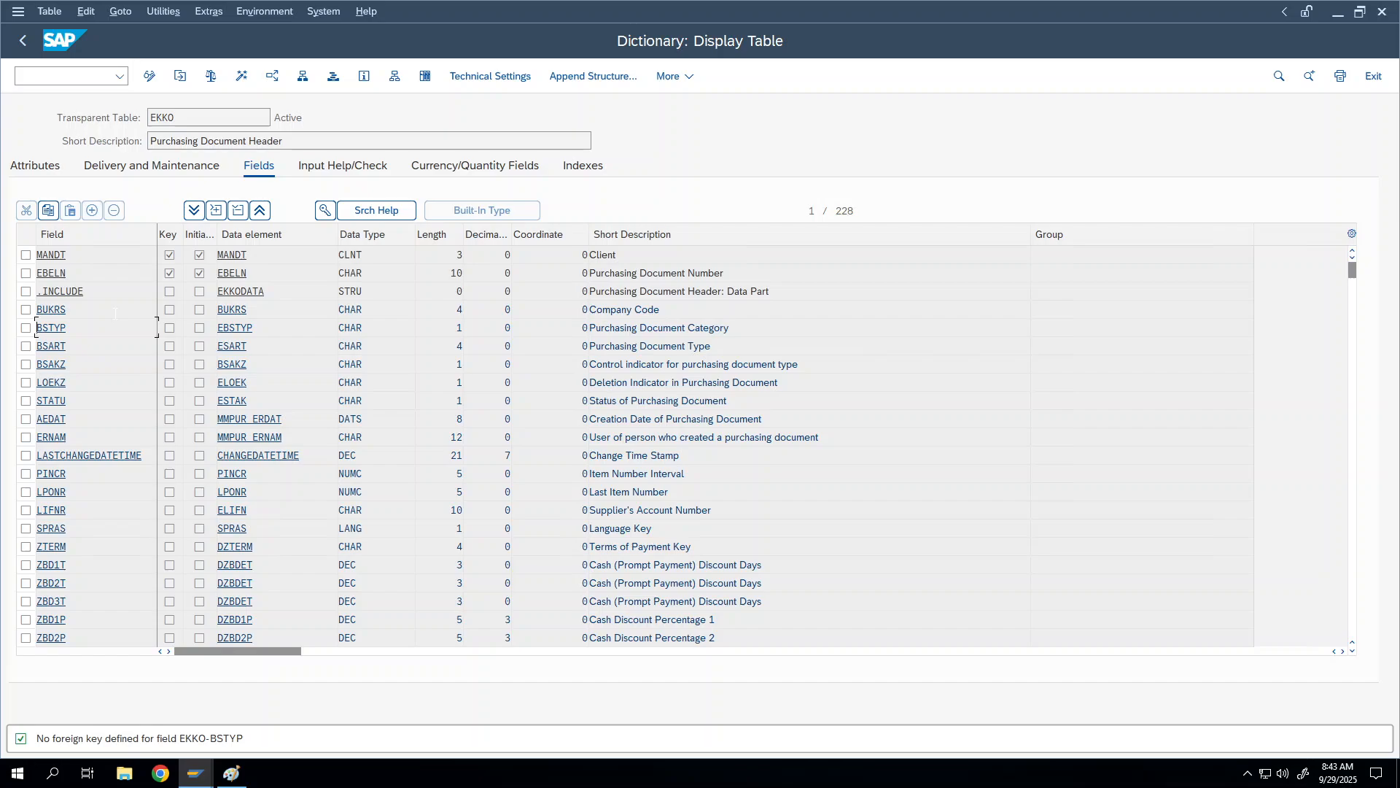
left_click(79, 347)
Step: Show BSART's foreign key, move the dialog, and navigate to check table T161
left_click(325, 212)
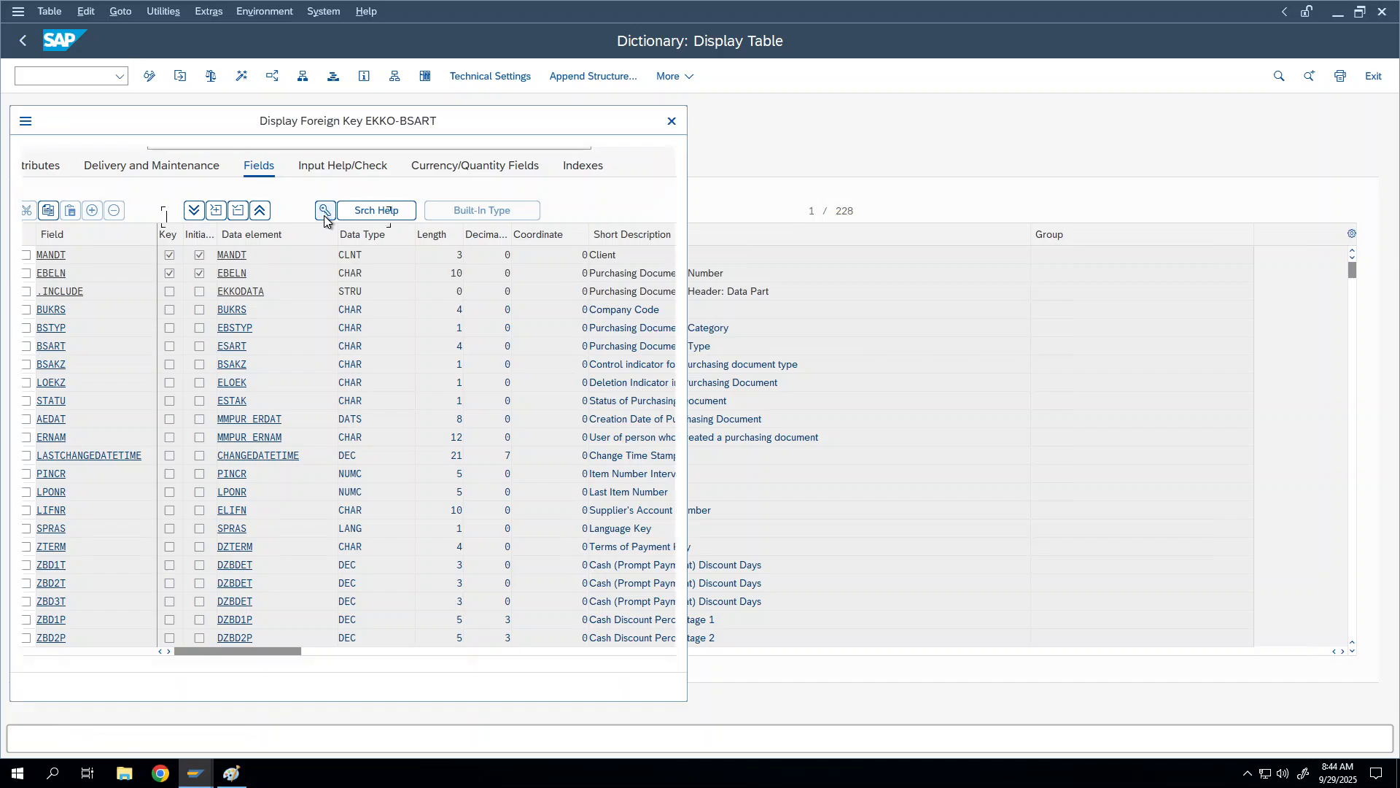
mouse_move(202, 121)
left_mouse_down()
mouse_move(470, 134)
mouse_move(512, 100)
left_mouse_up()
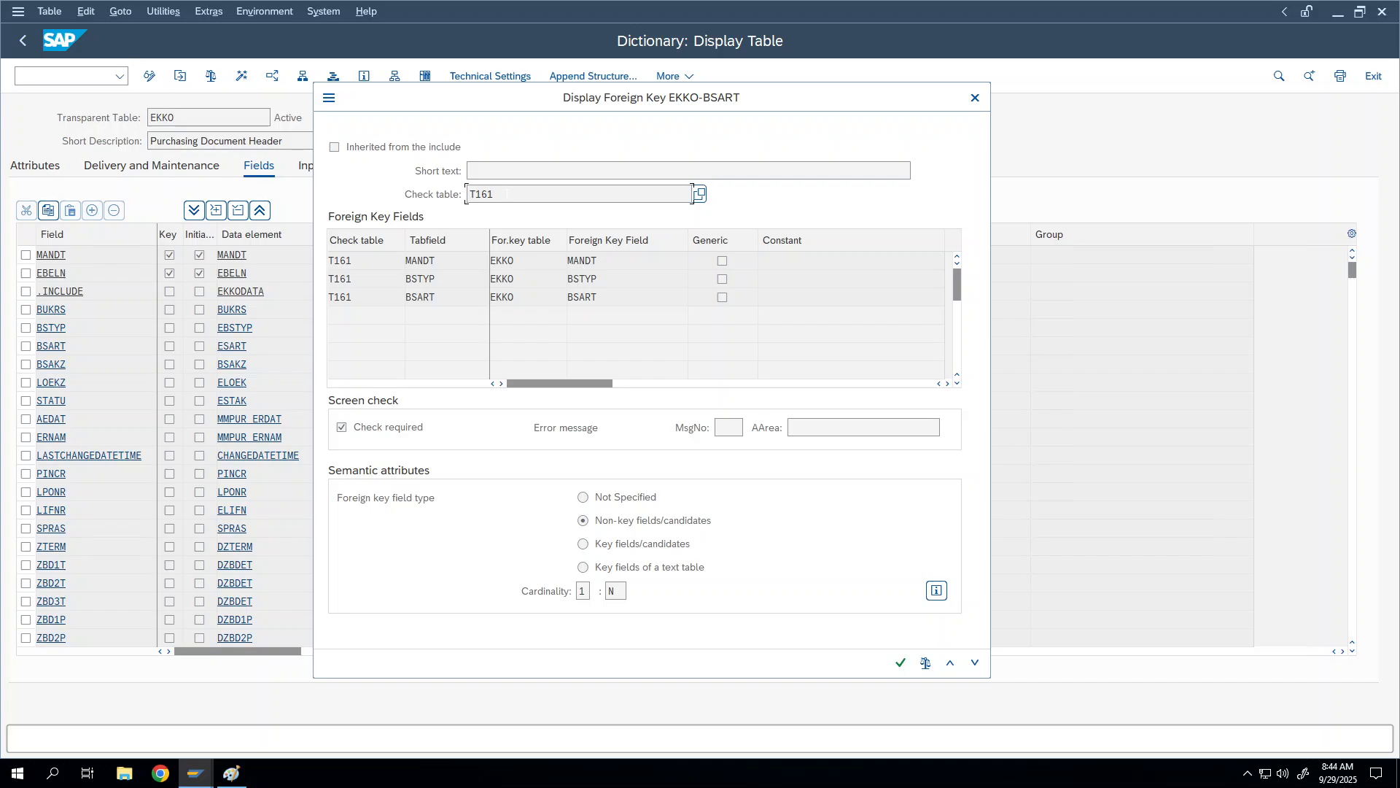
double_click(483, 194)
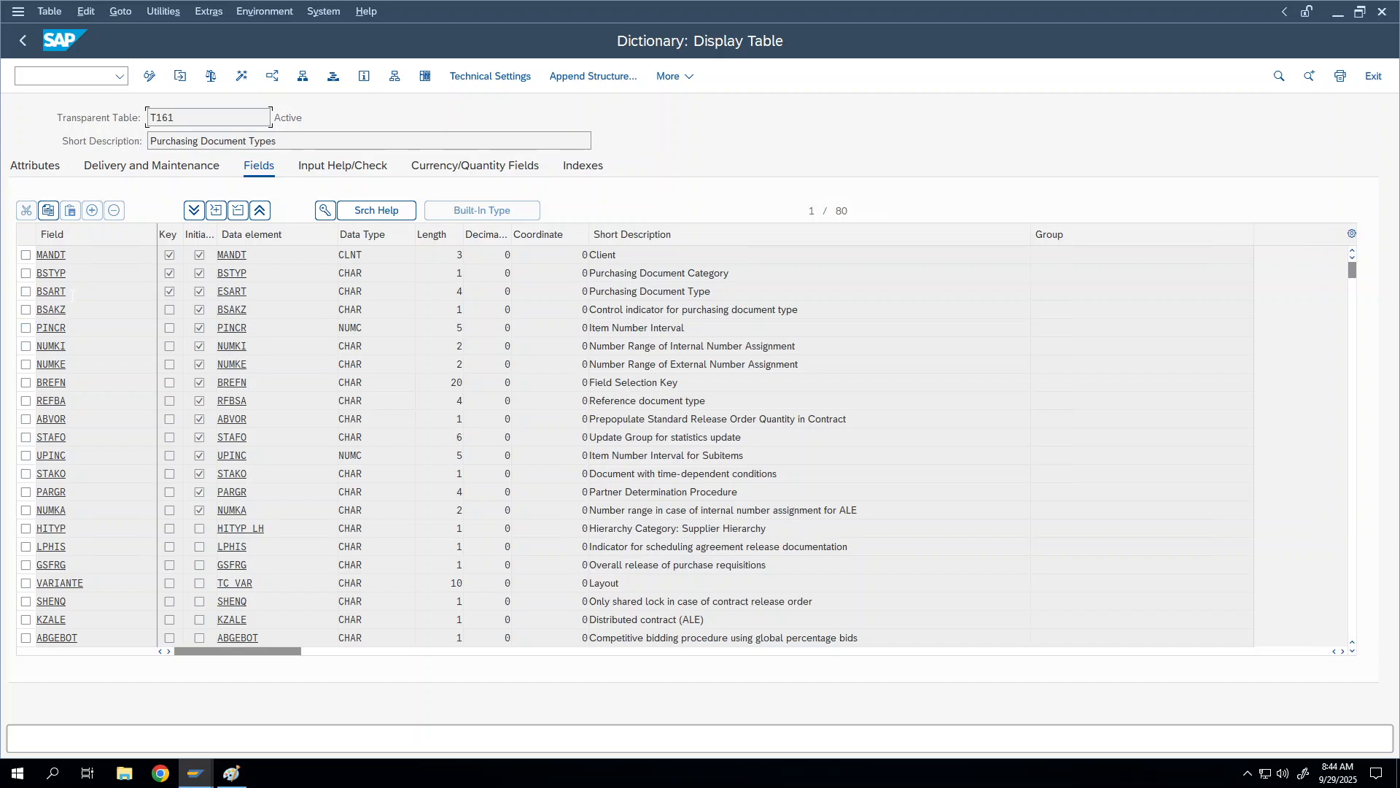
Step: Go back from T161 to EKKO, review the Check table and For.key table columns, and close the dialog
double_click(79, 291)
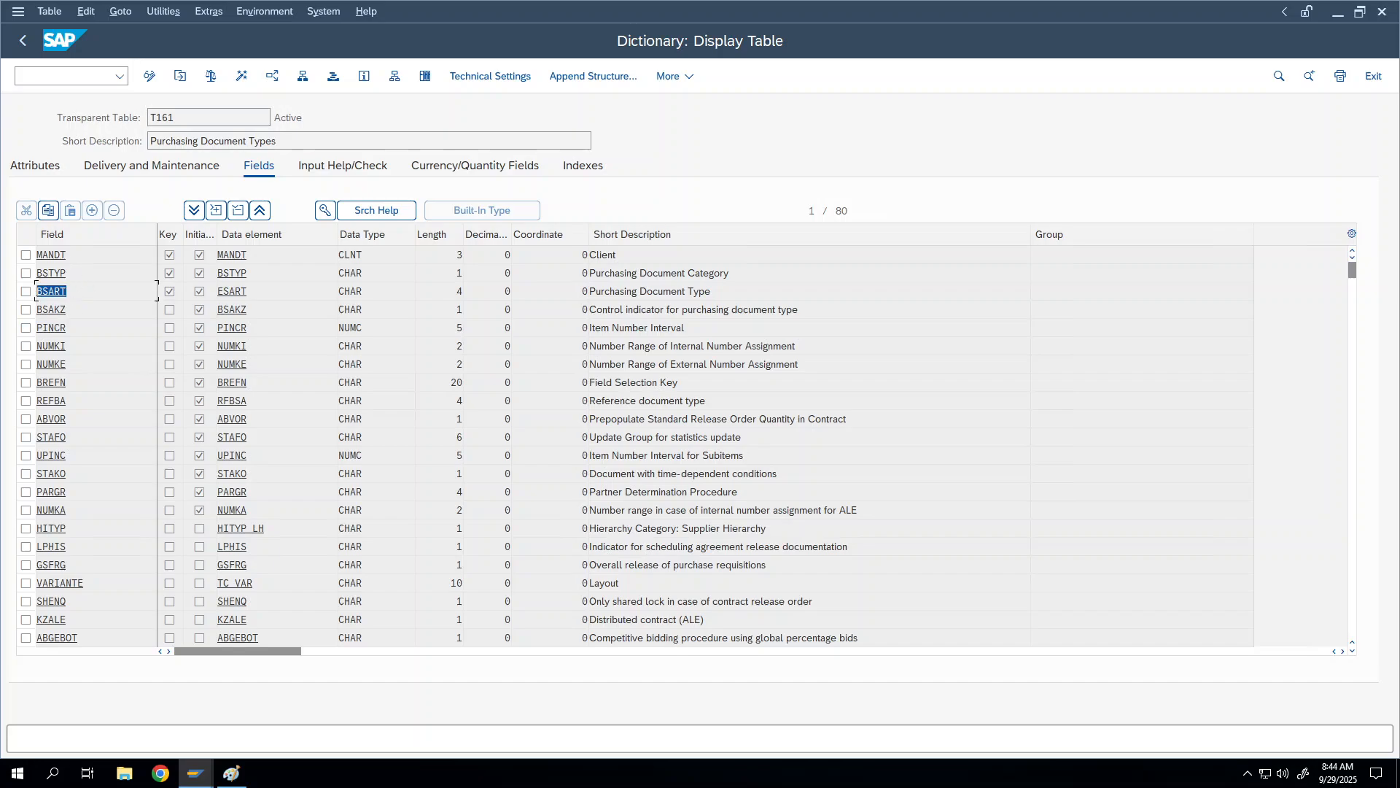
left_click(167, 291)
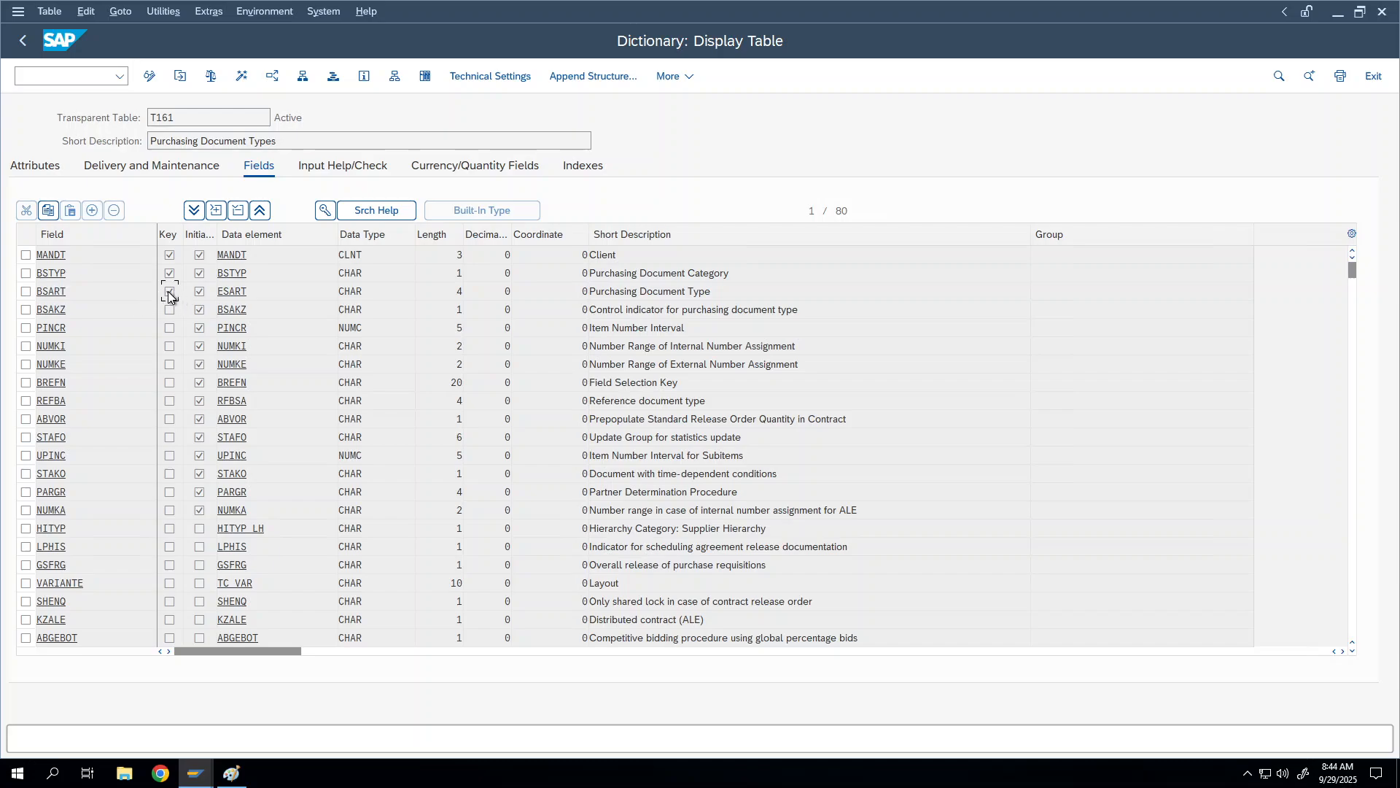
left_click(26, 38)
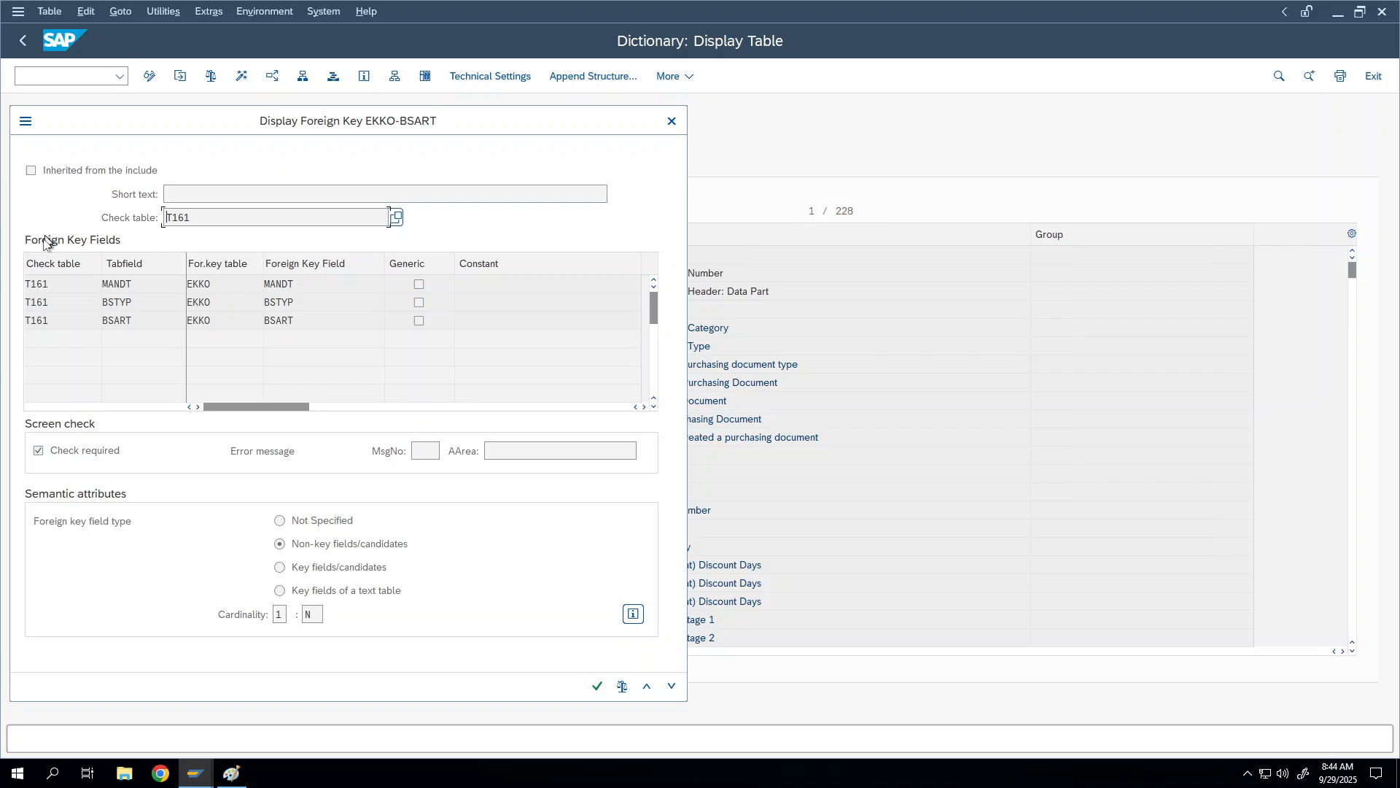
left_click(53, 263)
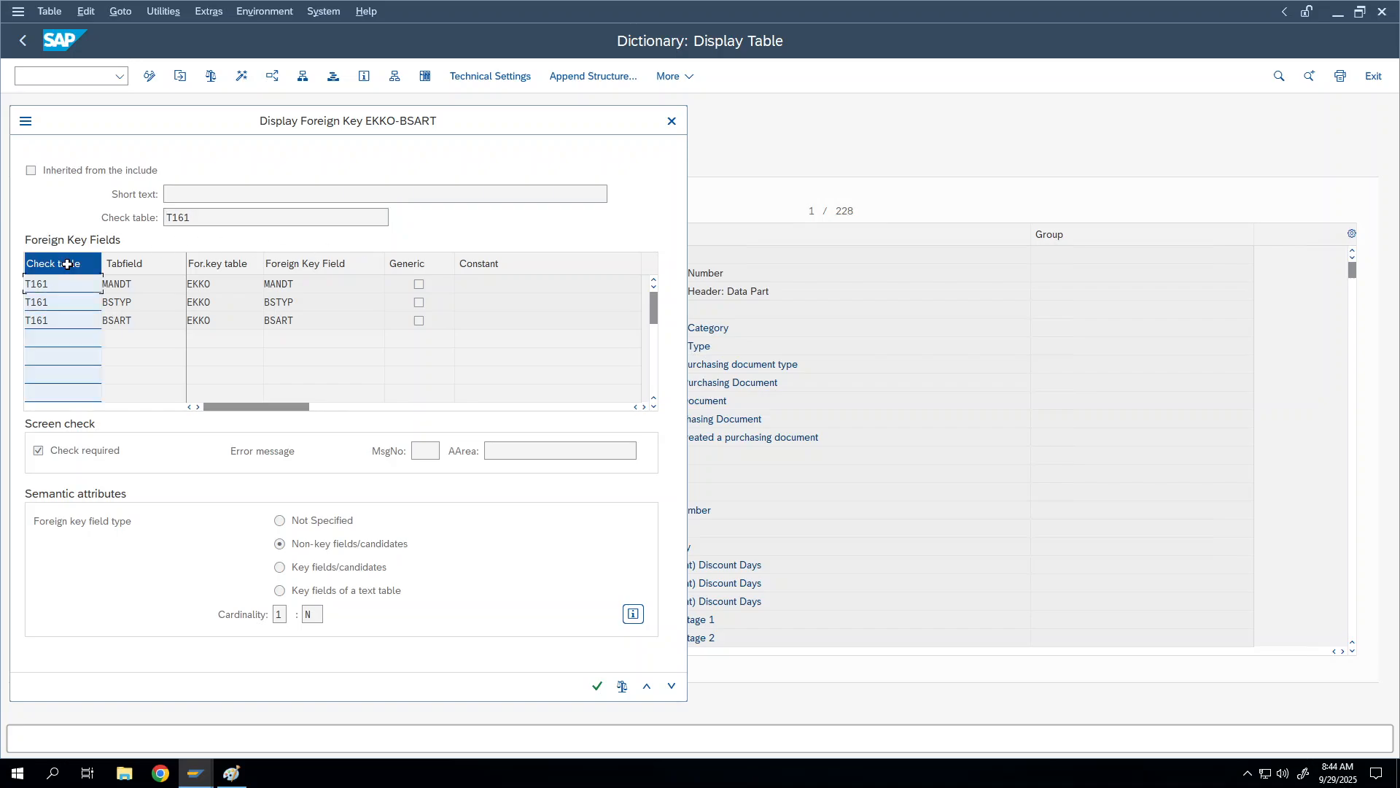
left_click(238, 263)
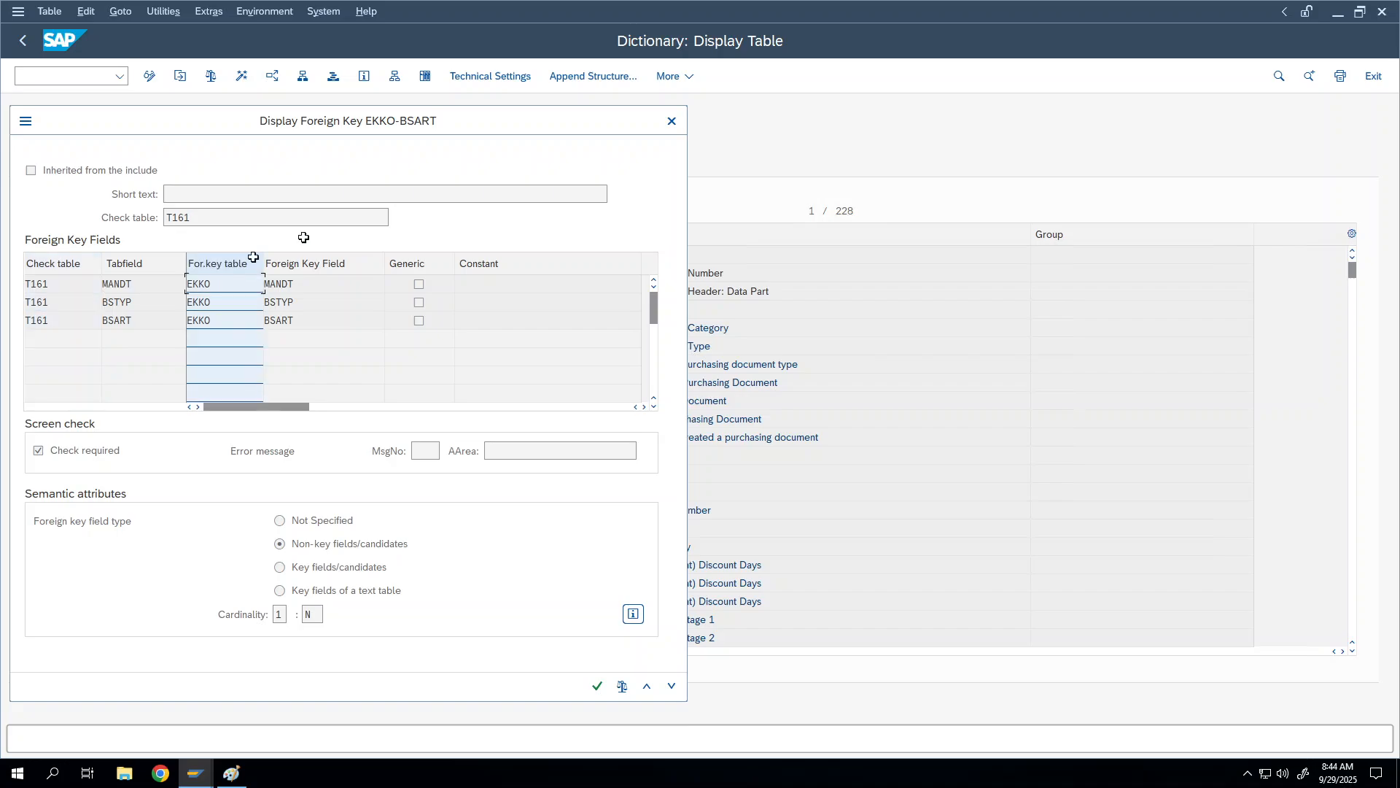
left_click(678, 122)
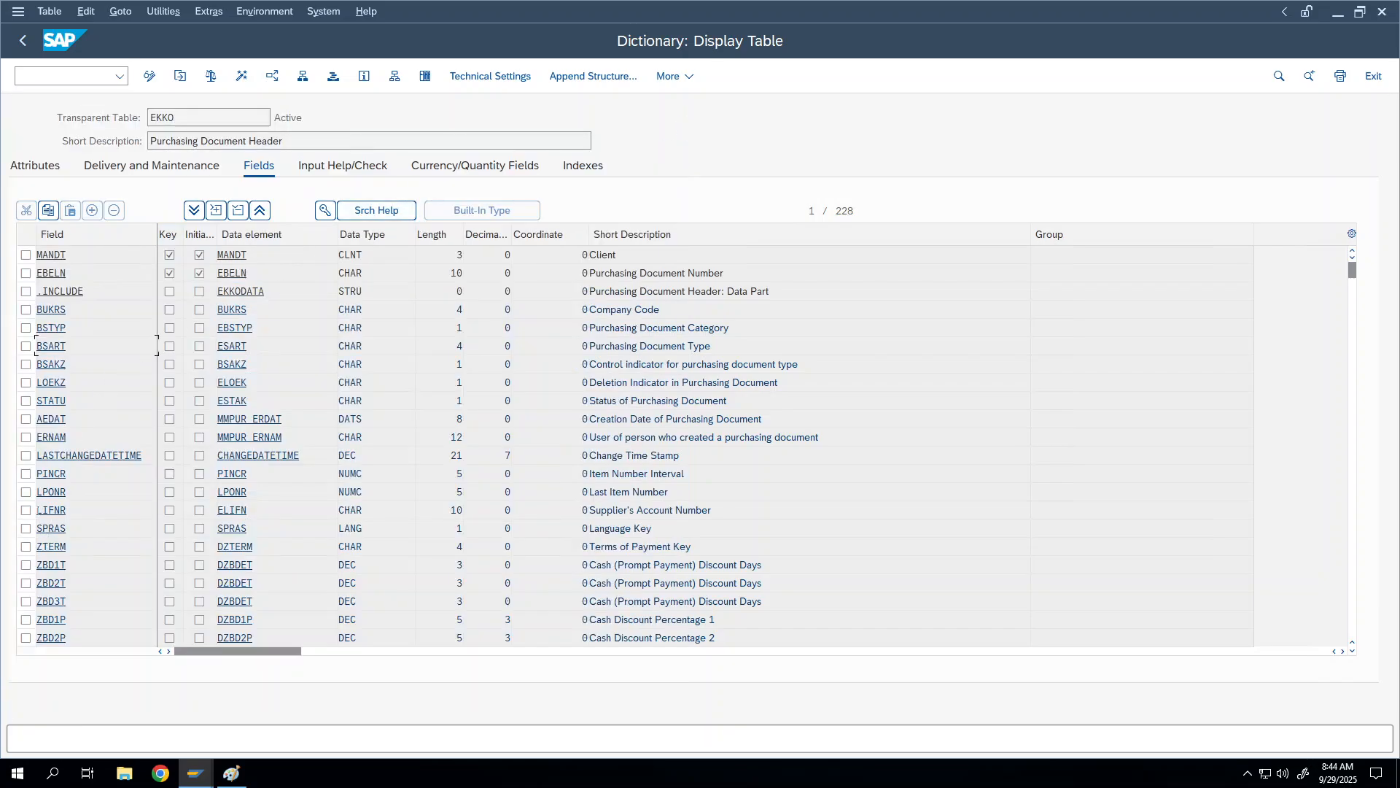
Step: Display the LIFNR foreign key and select its check table name LFA1
left_click(26, 510)
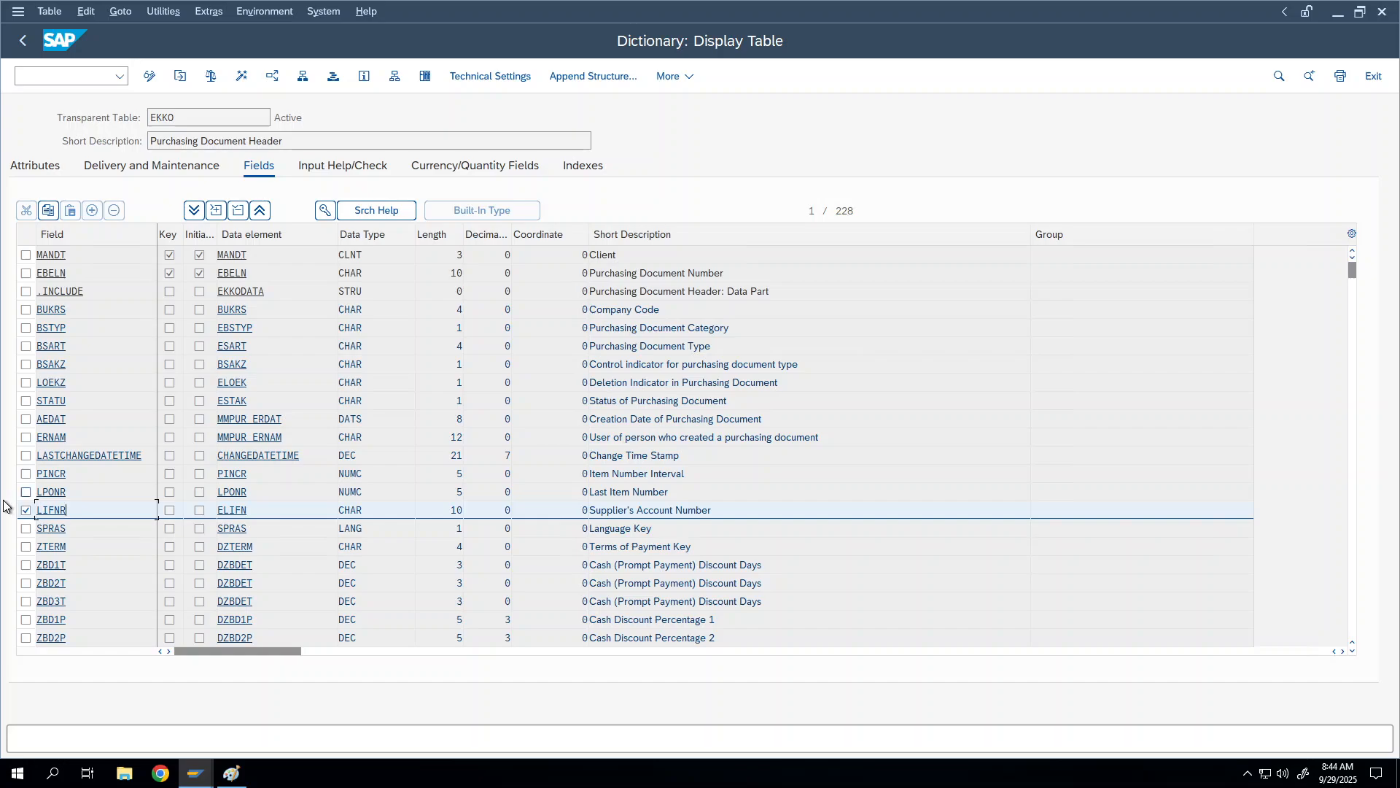
left_click(25, 510)
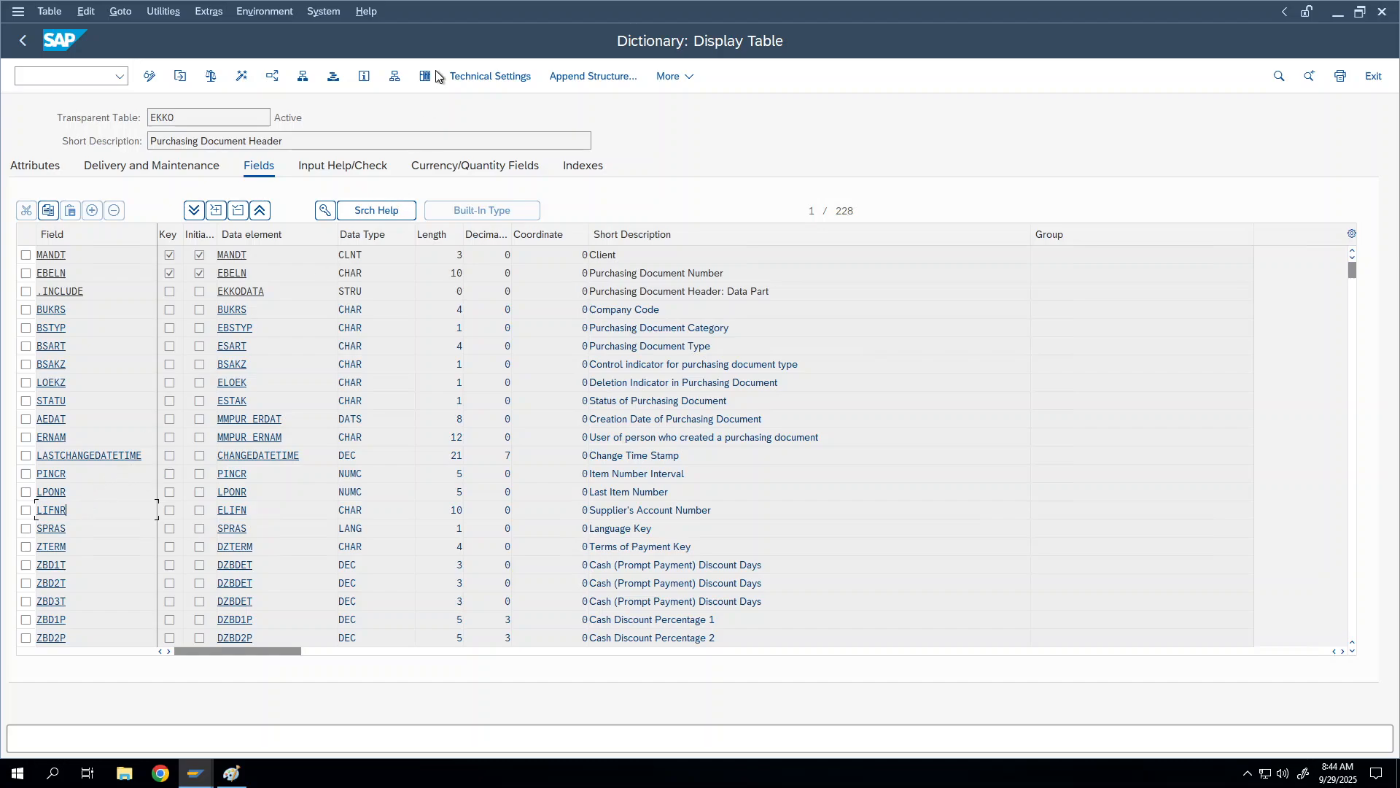
left_click(324, 211)
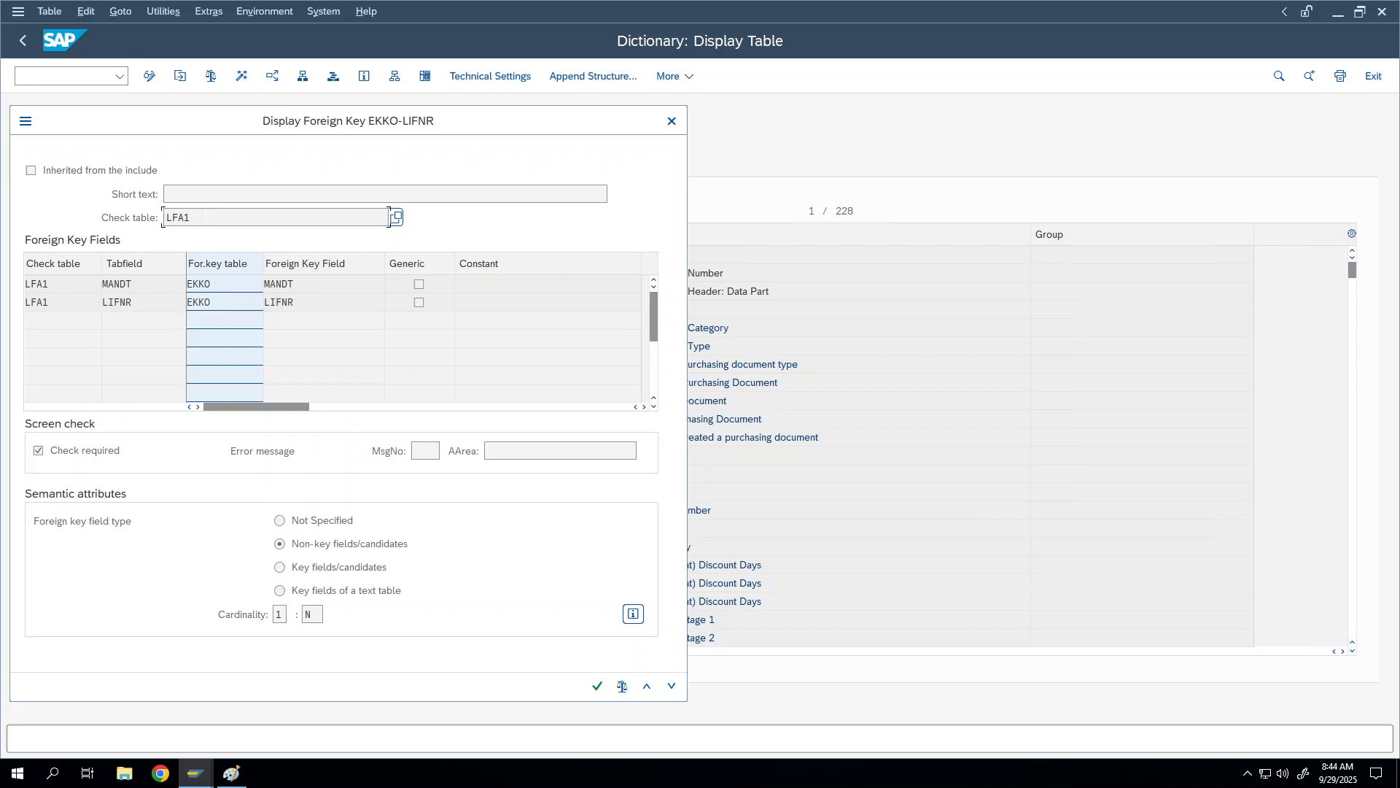
left_click_drag(389, 217, 132, 202)
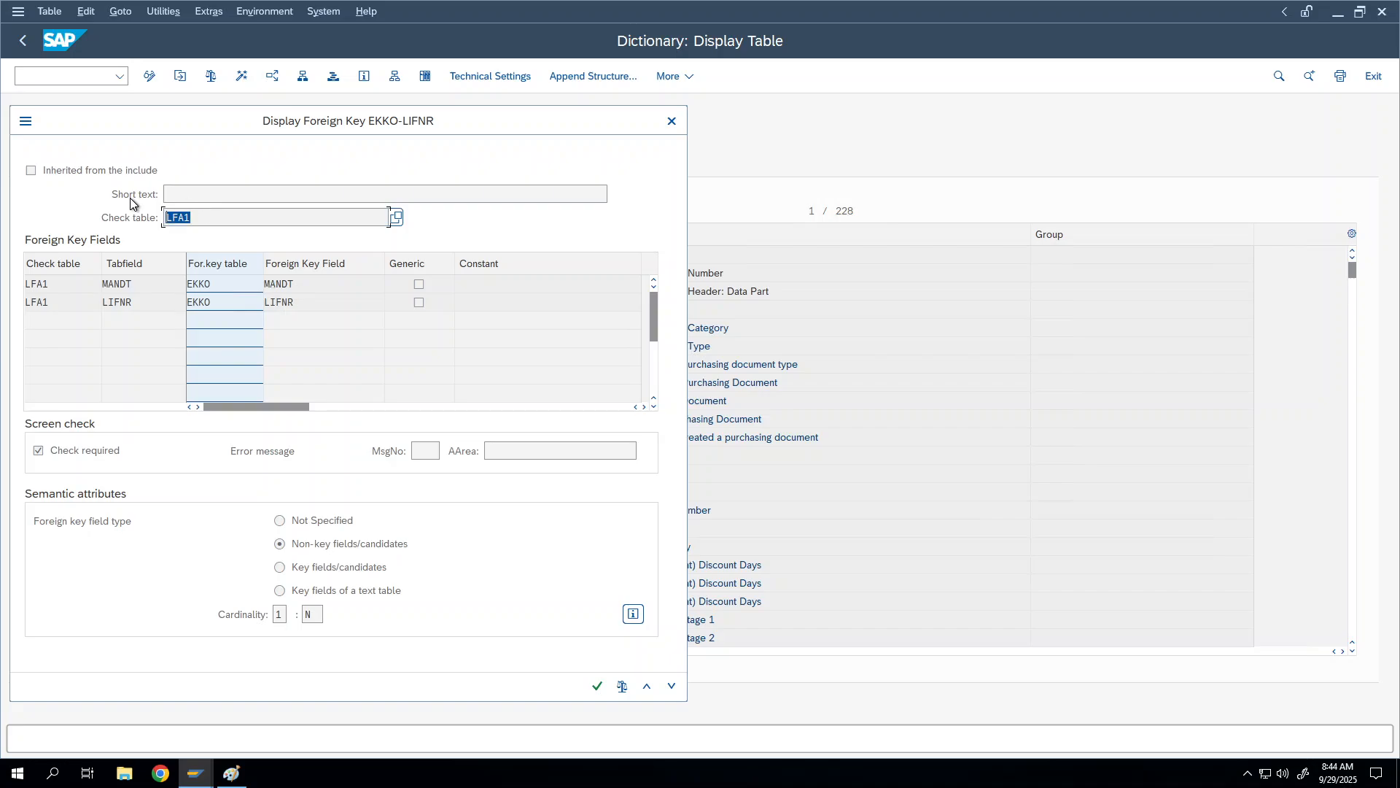
left_click(188, 218)
Step: Open check table LFA1, then go back and close the dialog to reach the dictionary start screen
double_click(182, 218)
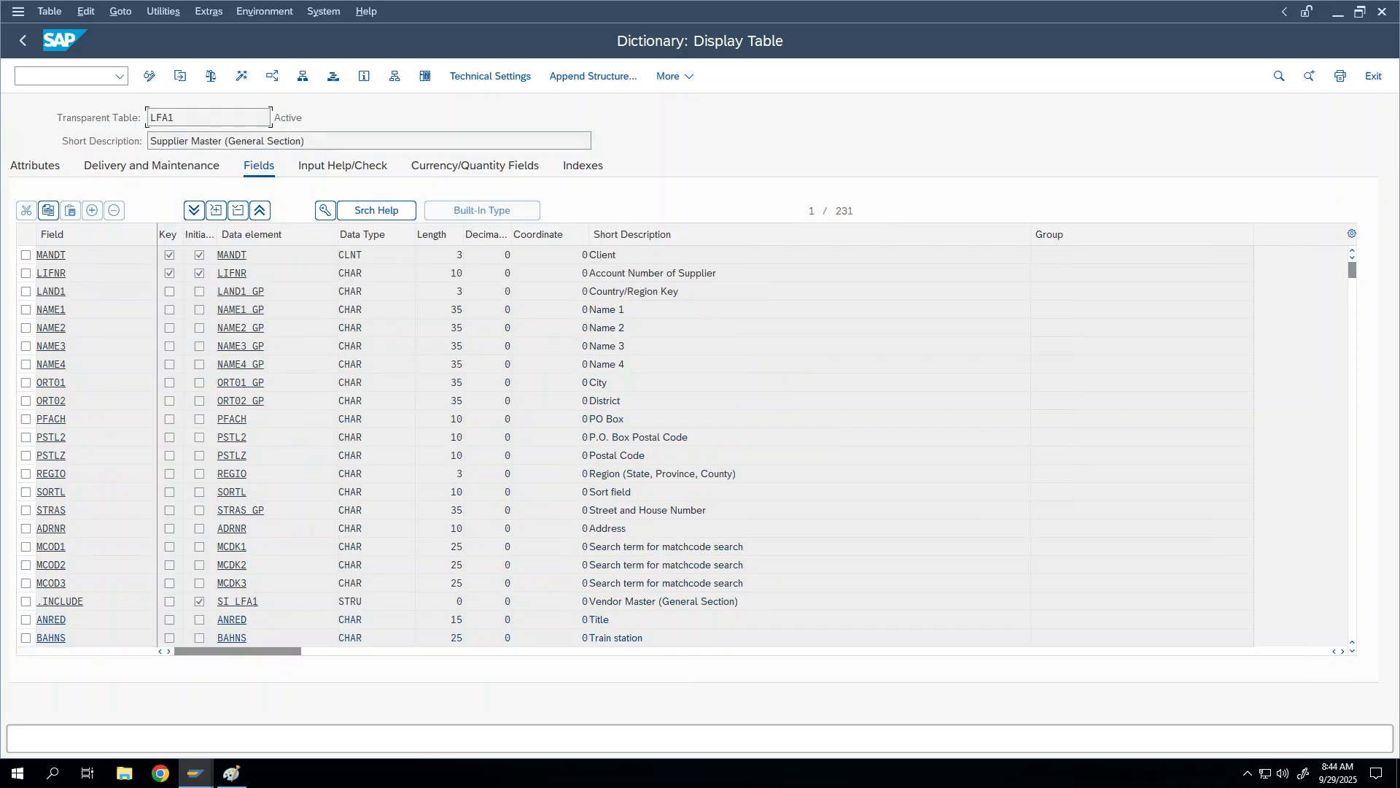
left_click_drag(308, 142, 132, 143)
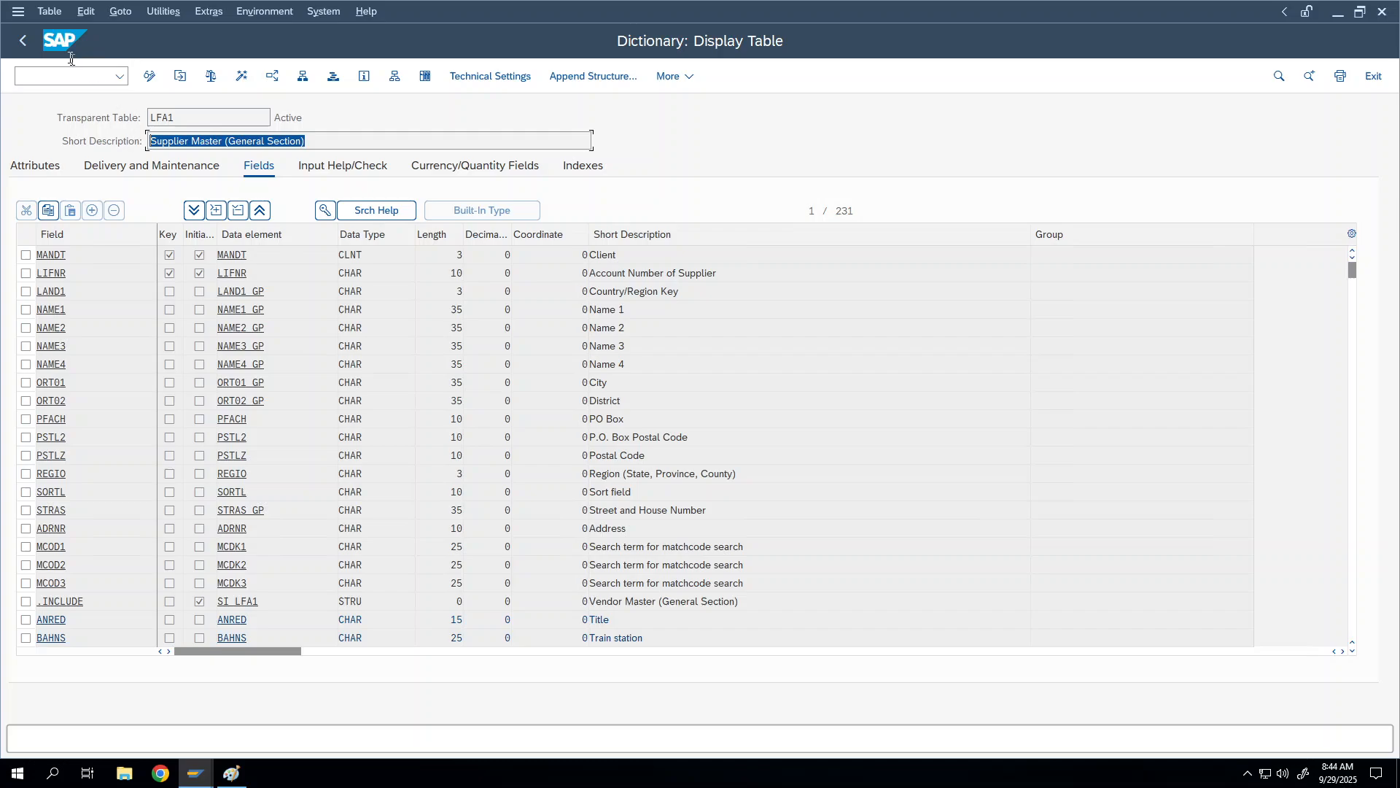
left_click(22, 40)
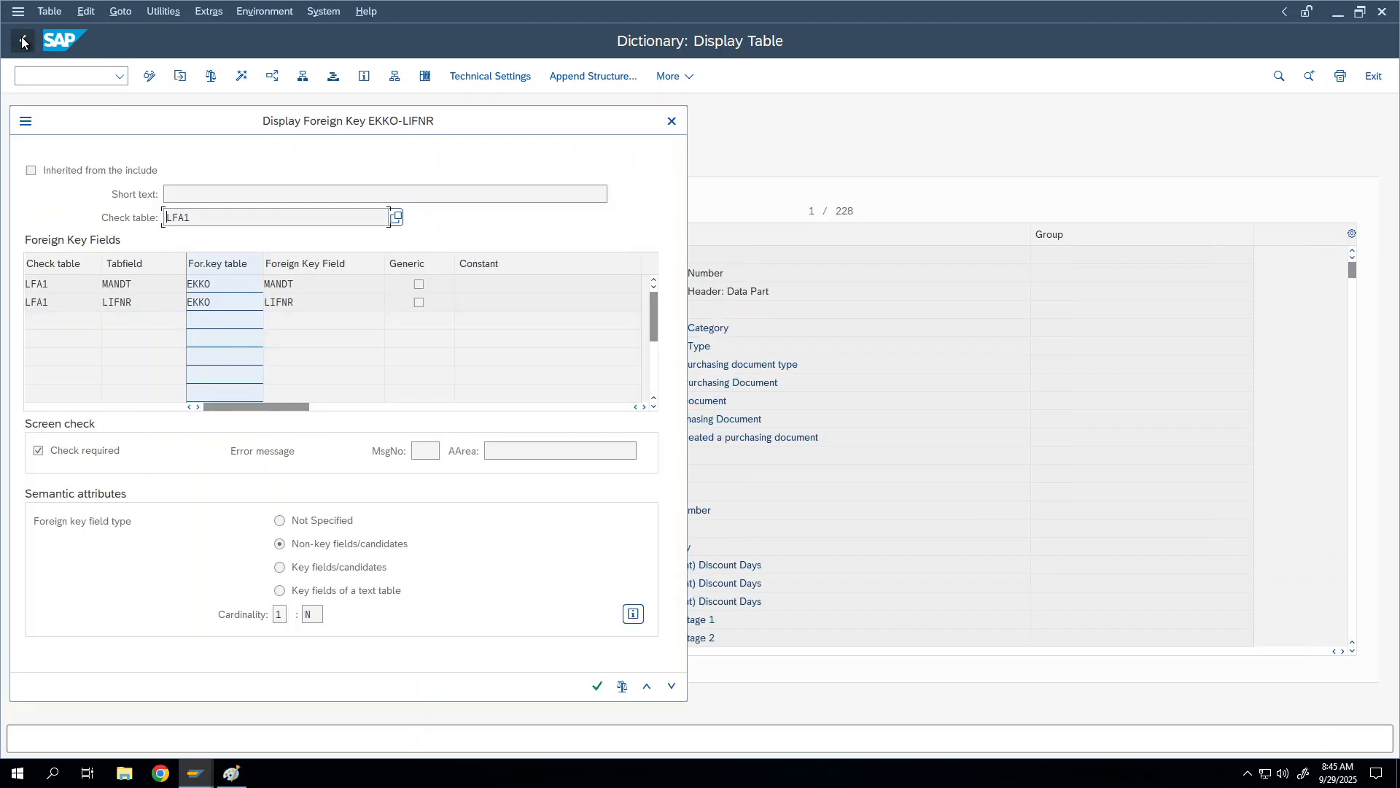
left_click(671, 122)
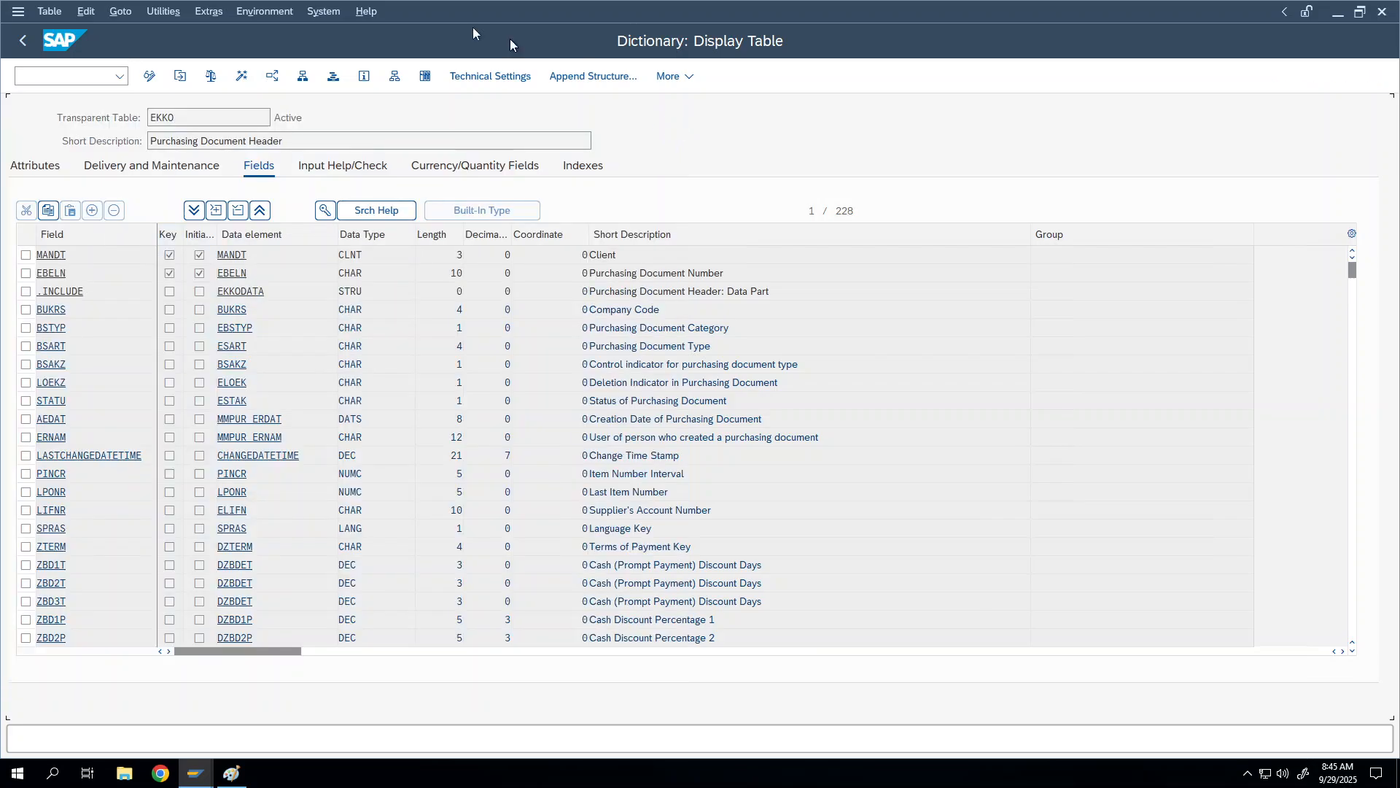
left_click(20, 44)
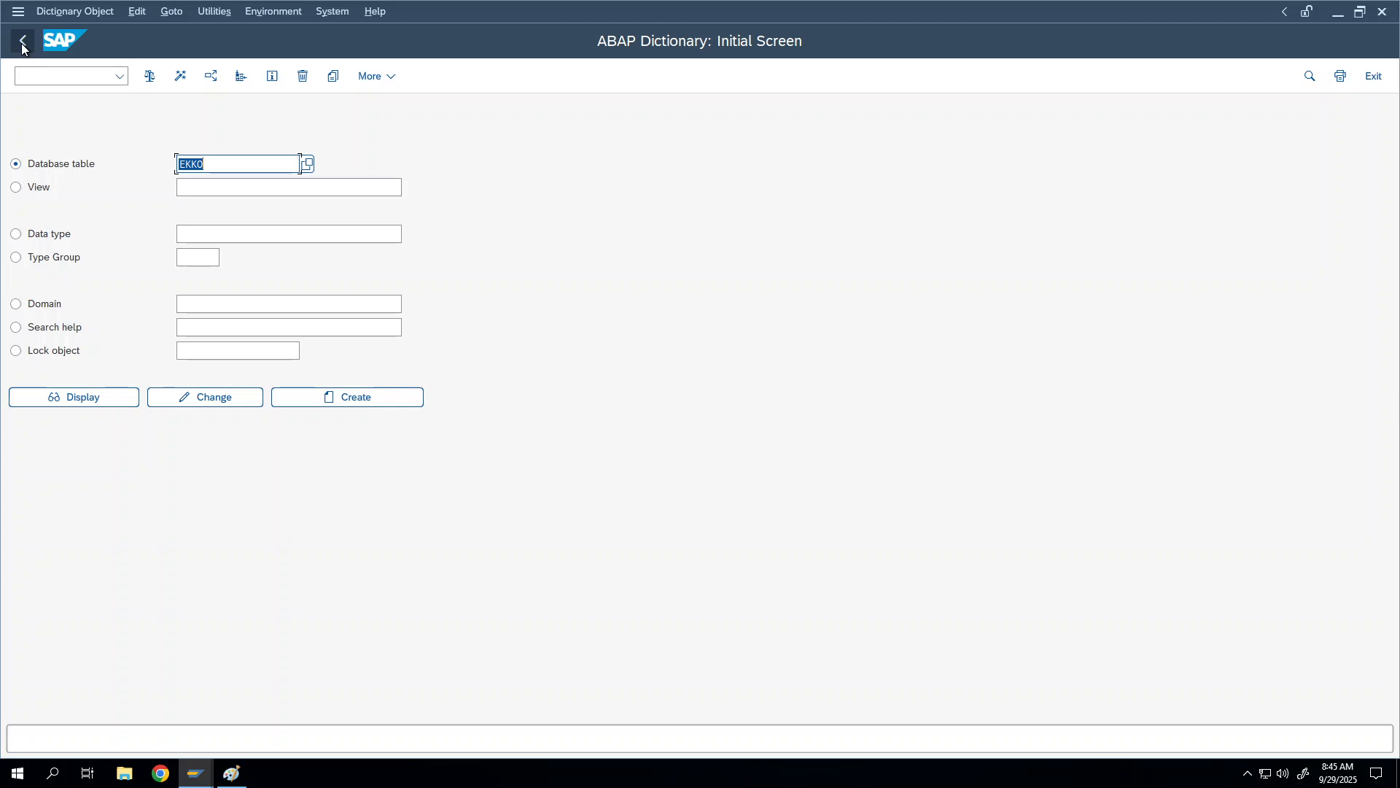
Step: Display table ZDEMO_EMPLOYEE from the entry history and select its EMPID row
key("BackSpace")
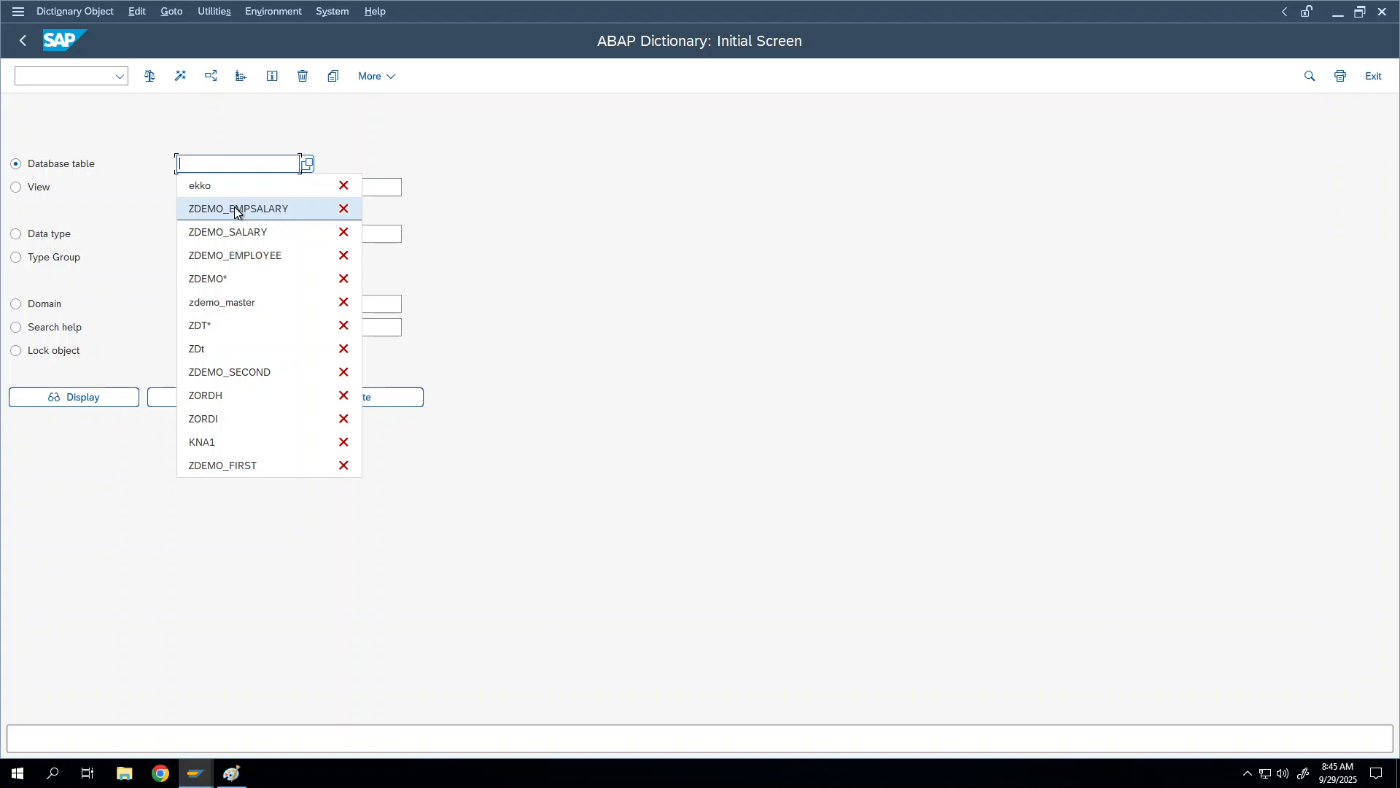
left_click(247, 257)
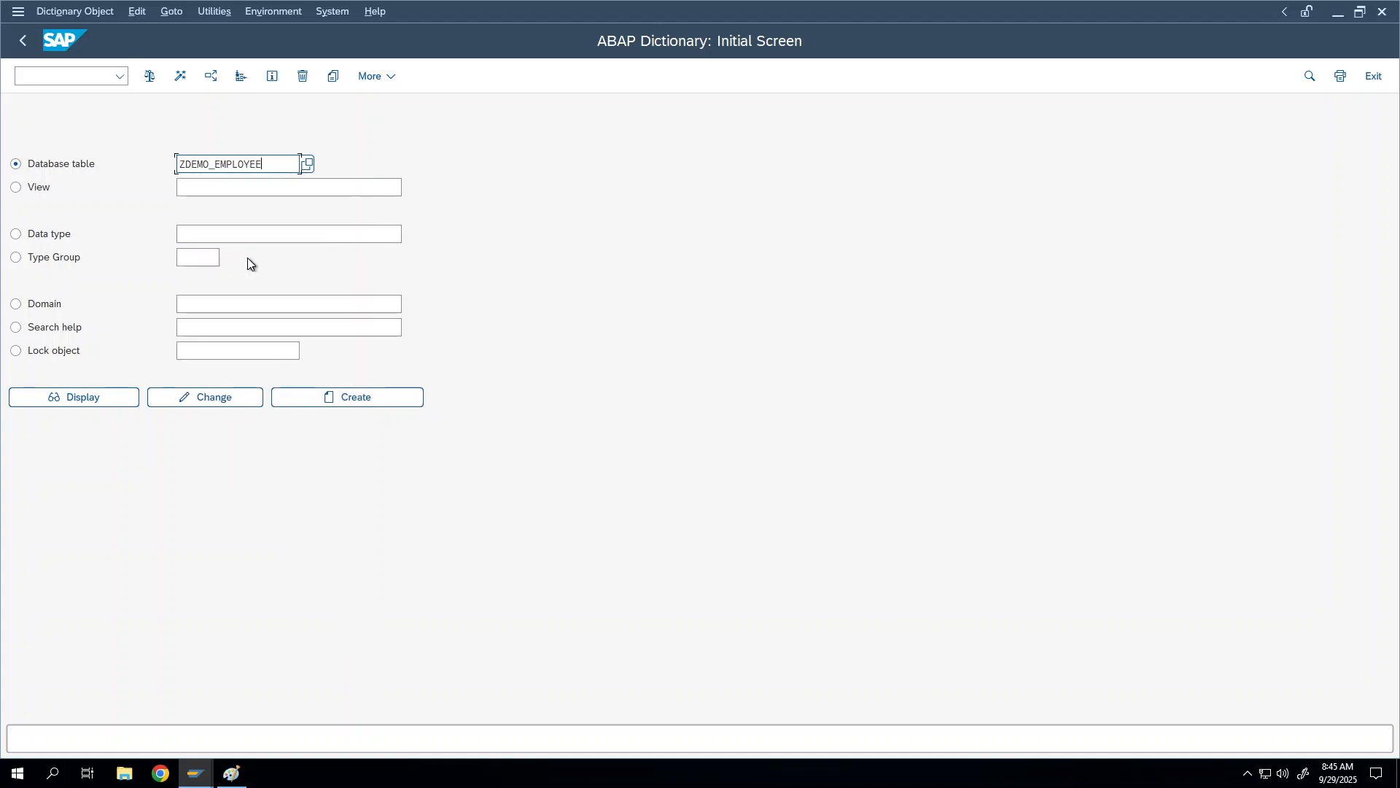
left_click(102, 397)
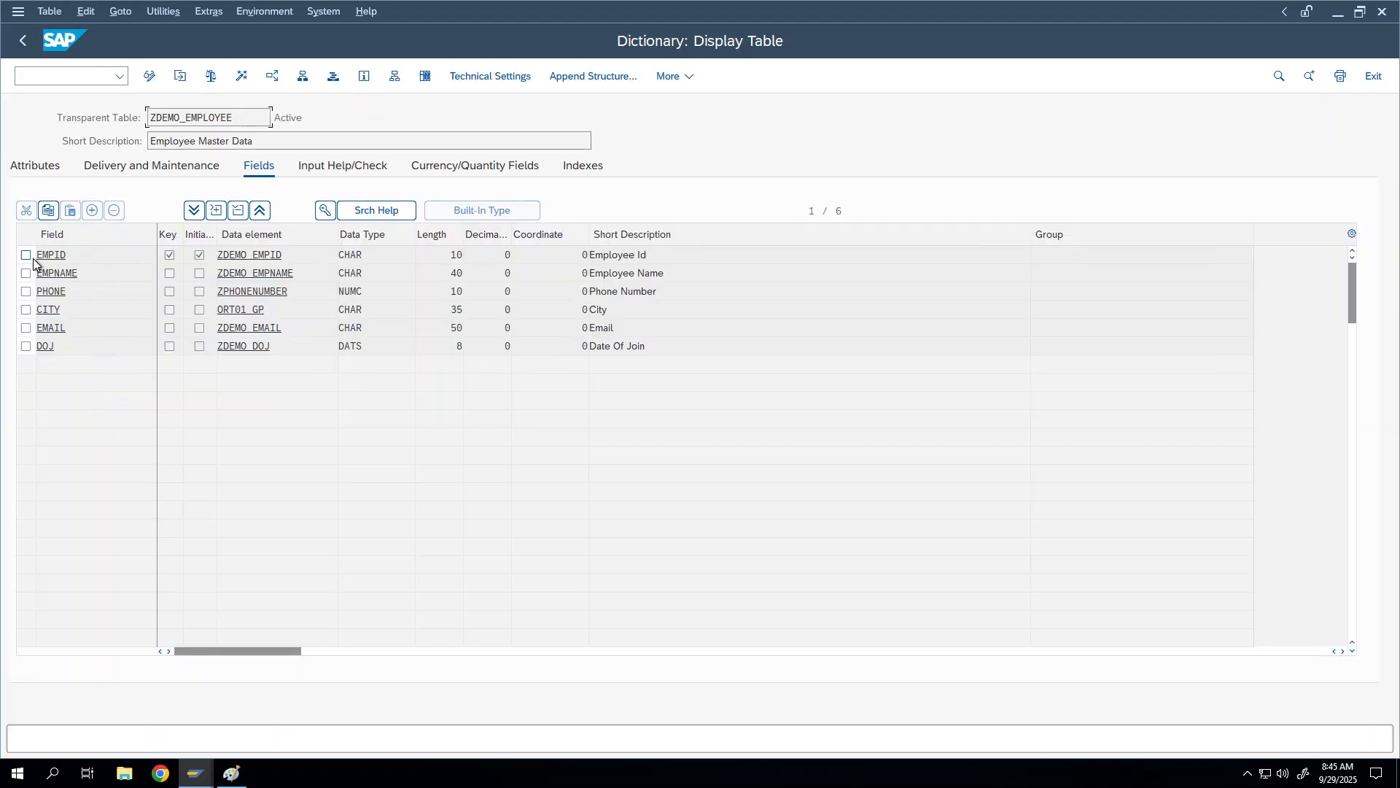
left_click(26, 255)
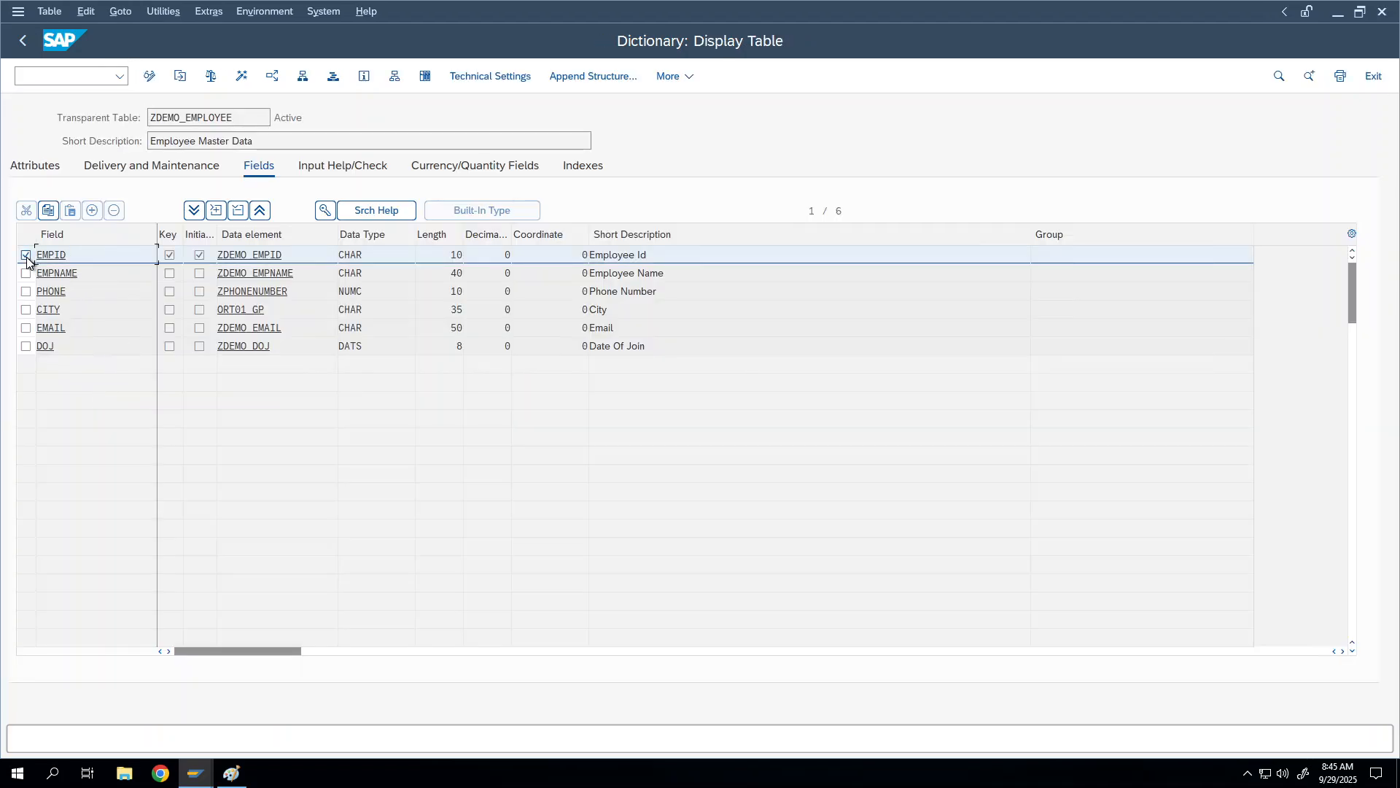
Step: Enter /ose38 in the command field to open a new session
left_click(63, 83)
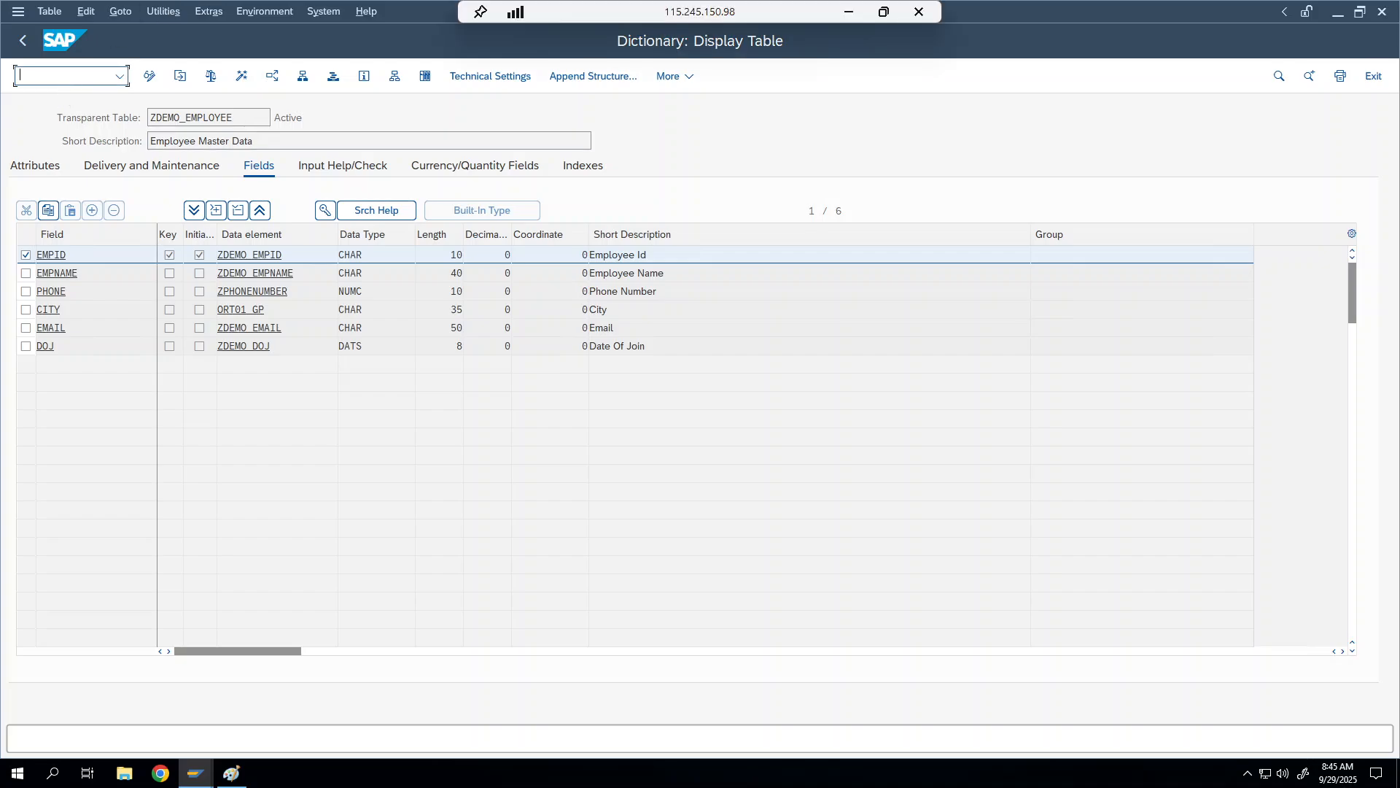
type("/ose38")
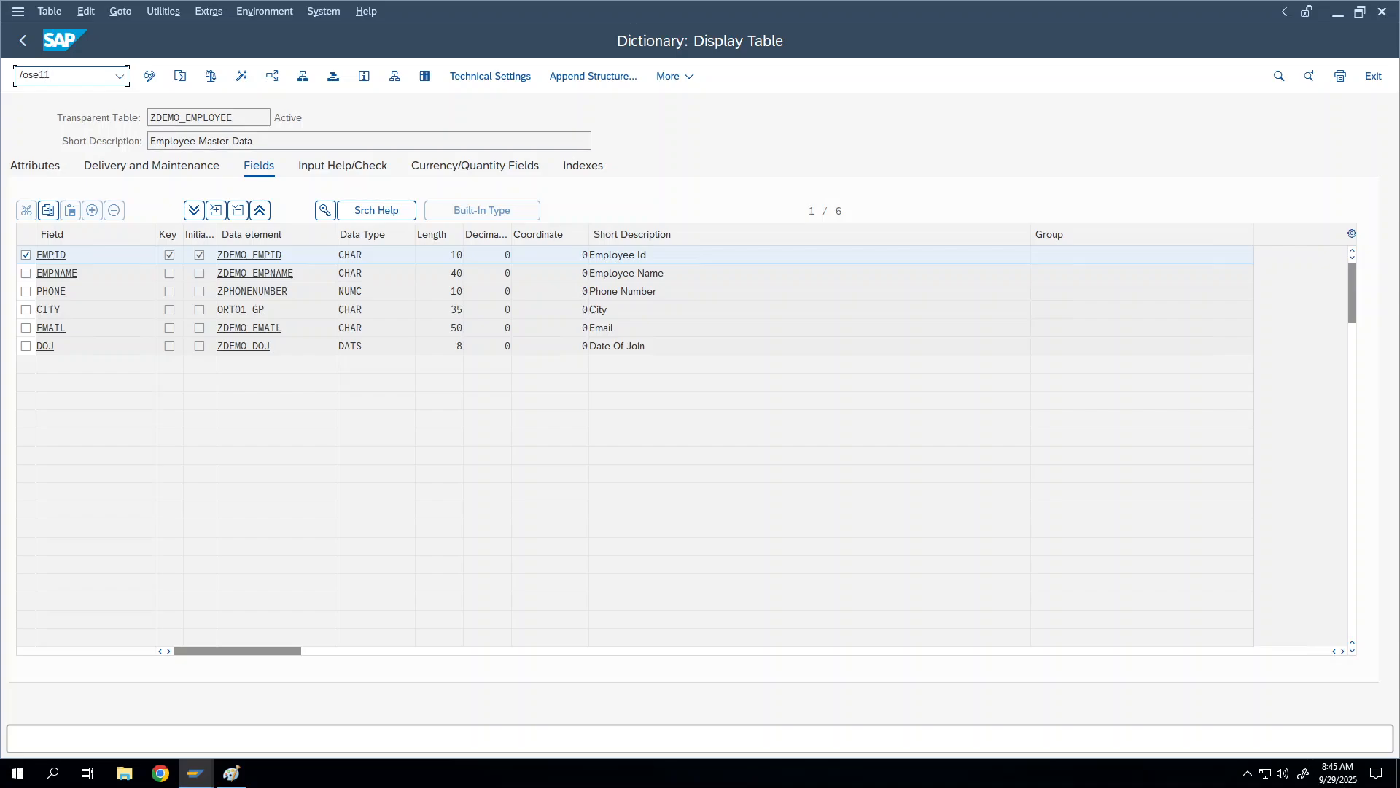
key("Return")
Step: Display ZDEMO_EMPSALARY from the entry history and select its EMPID row
key("BackSpace")
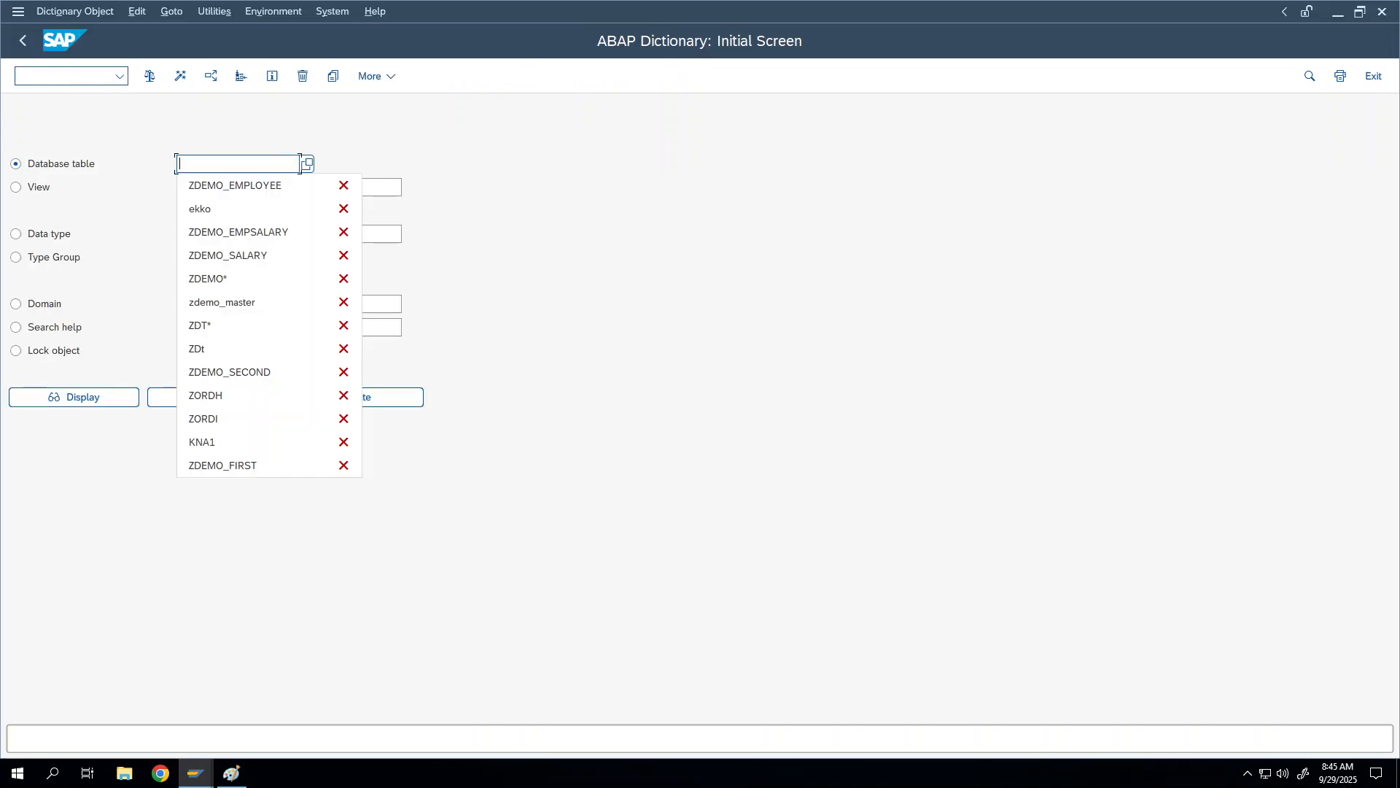
left_click(211, 232)
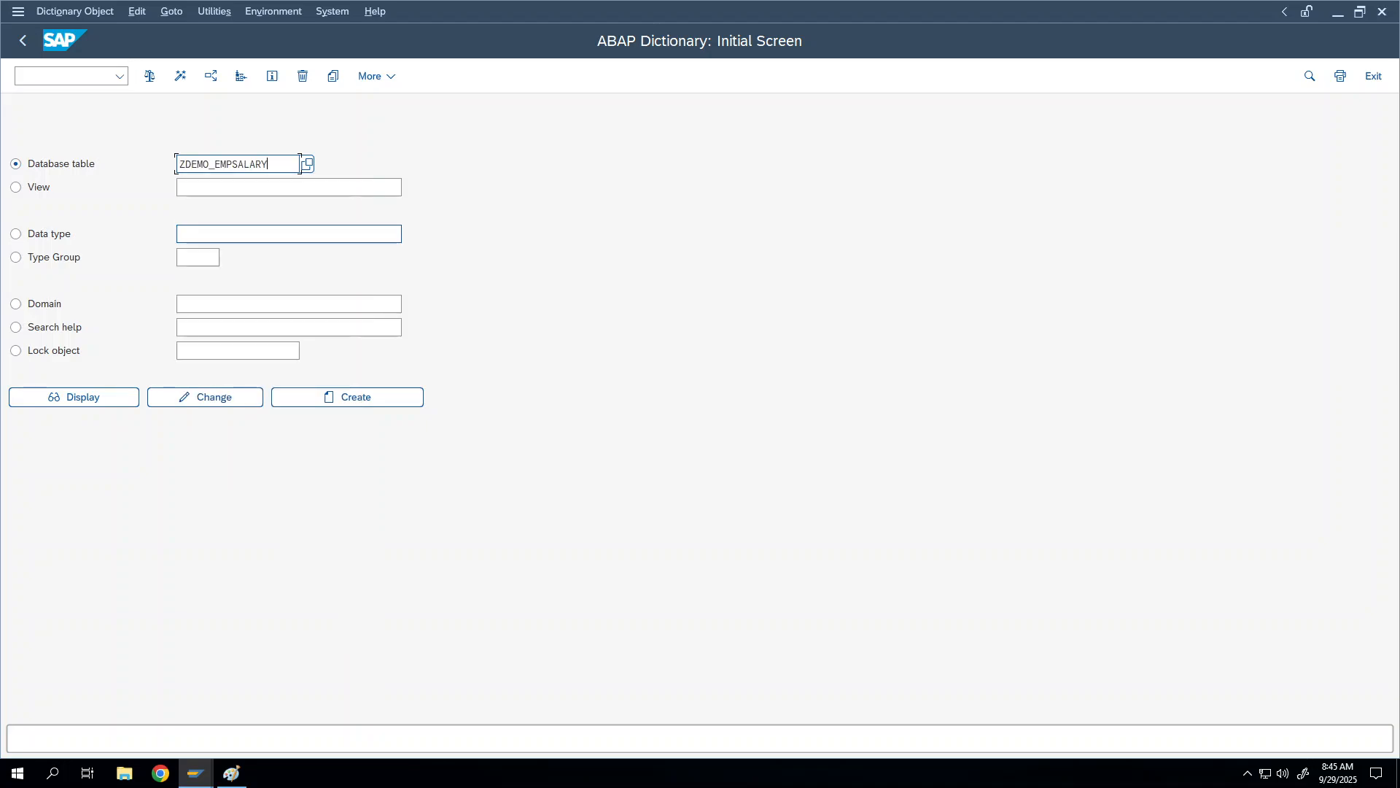
left_click(100, 394)
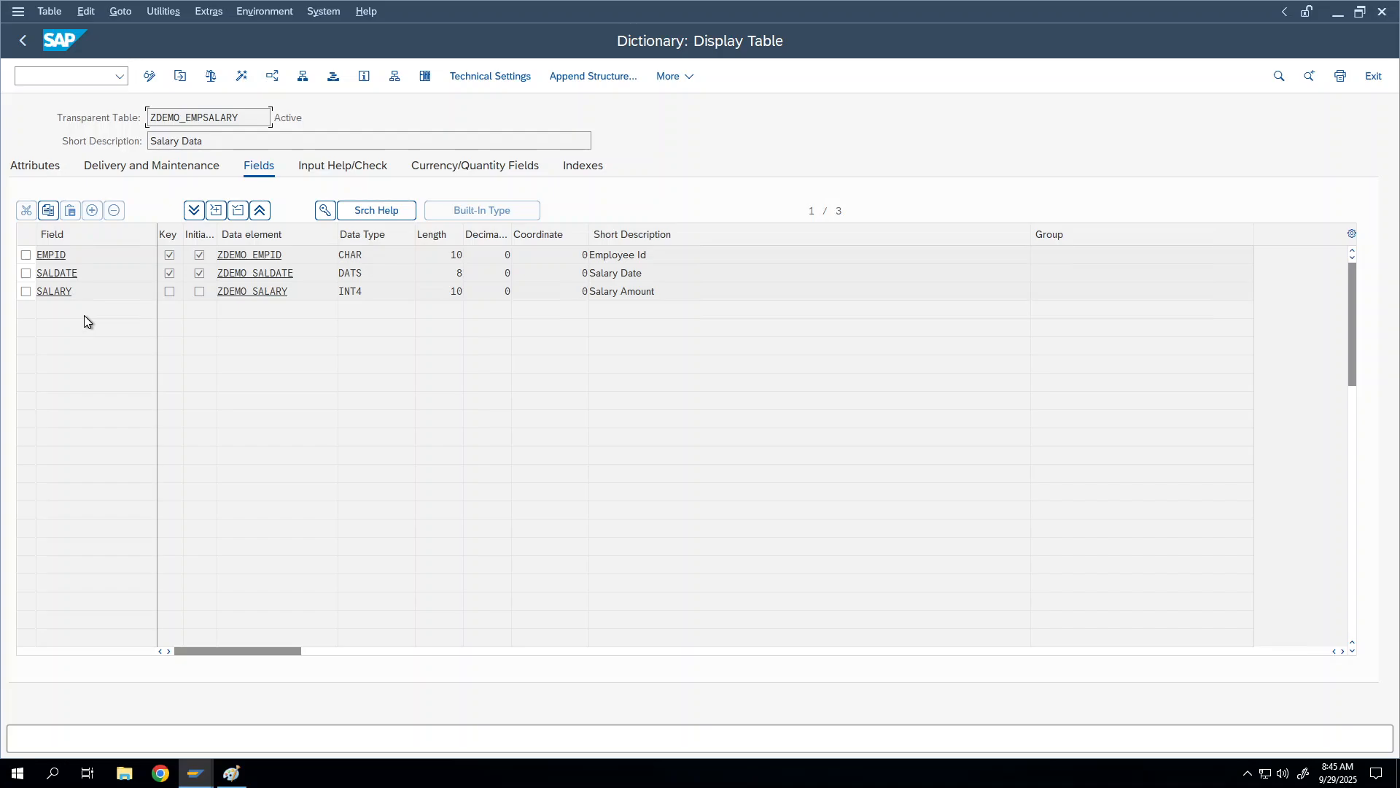
left_click(168, 256)
left_click(25, 254)
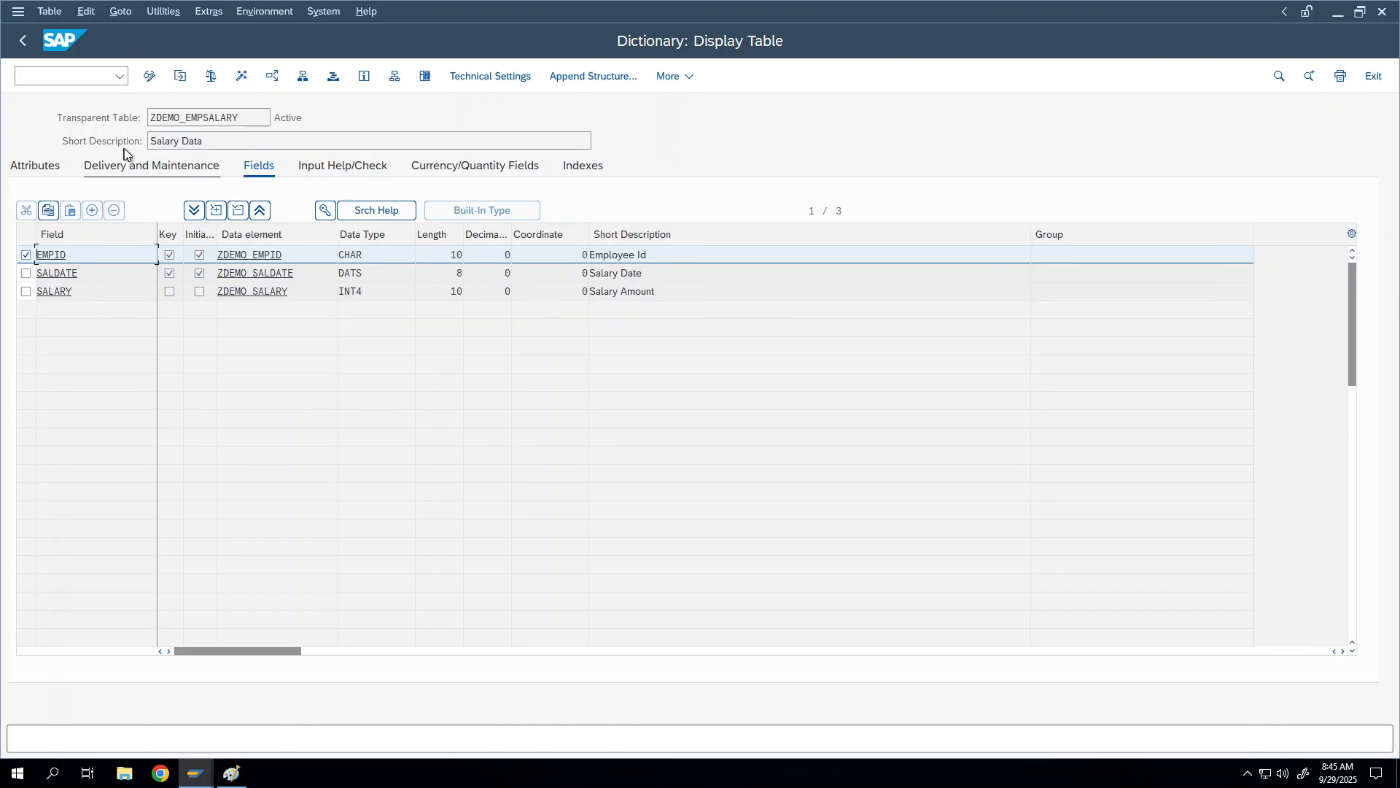
Step: Switch ZDEMO_EMPSALARY to Change Table mode and start a foreign key on the EMPID field
left_click(151, 77)
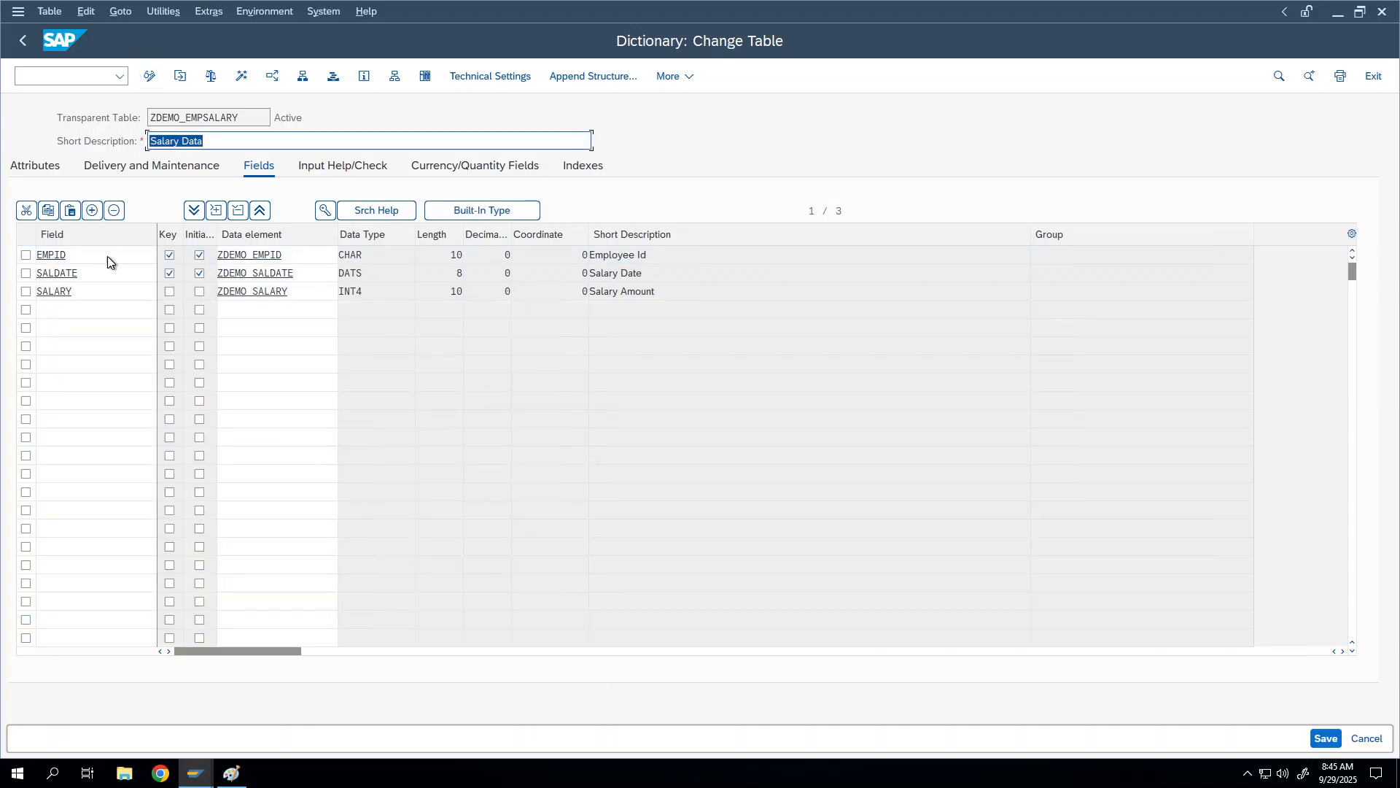
left_click(77, 254)
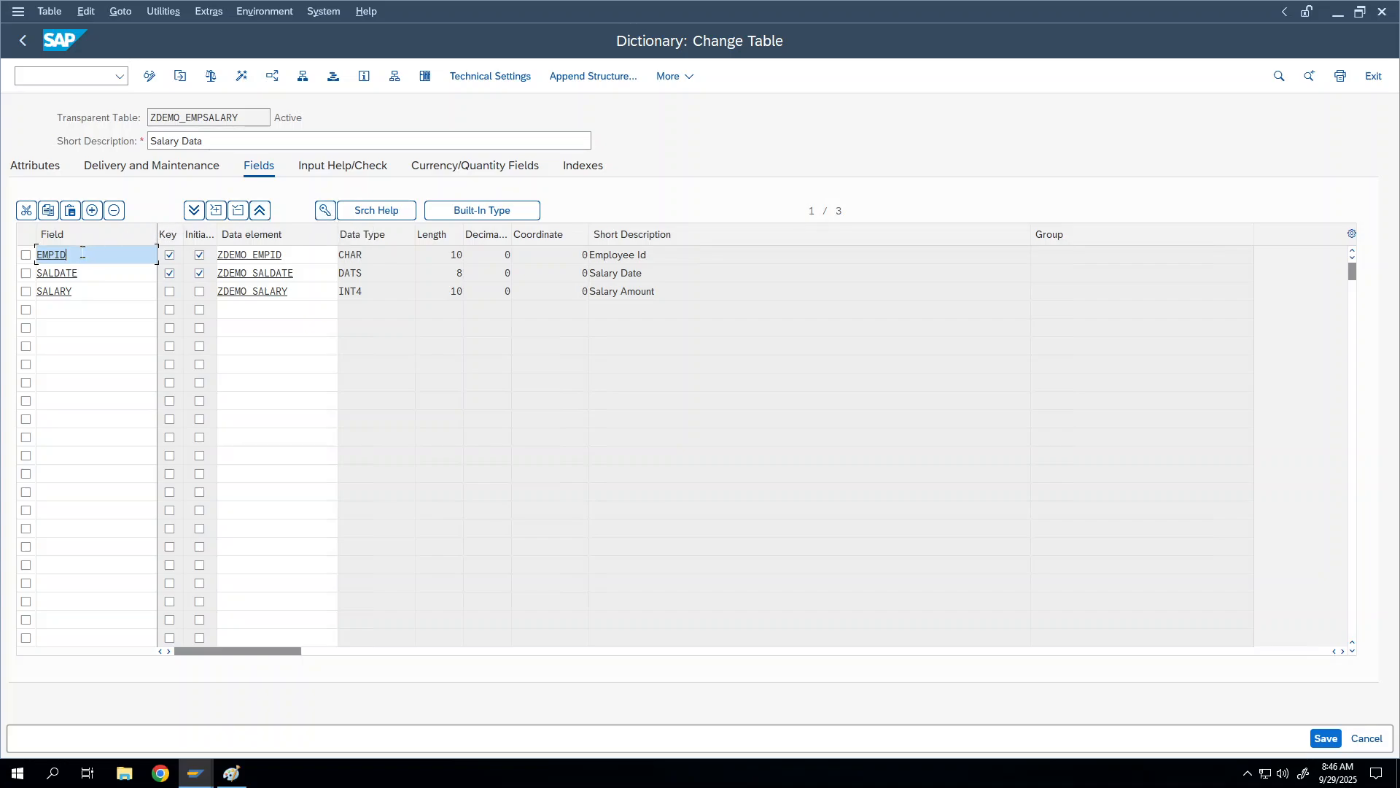
left_click(325, 211)
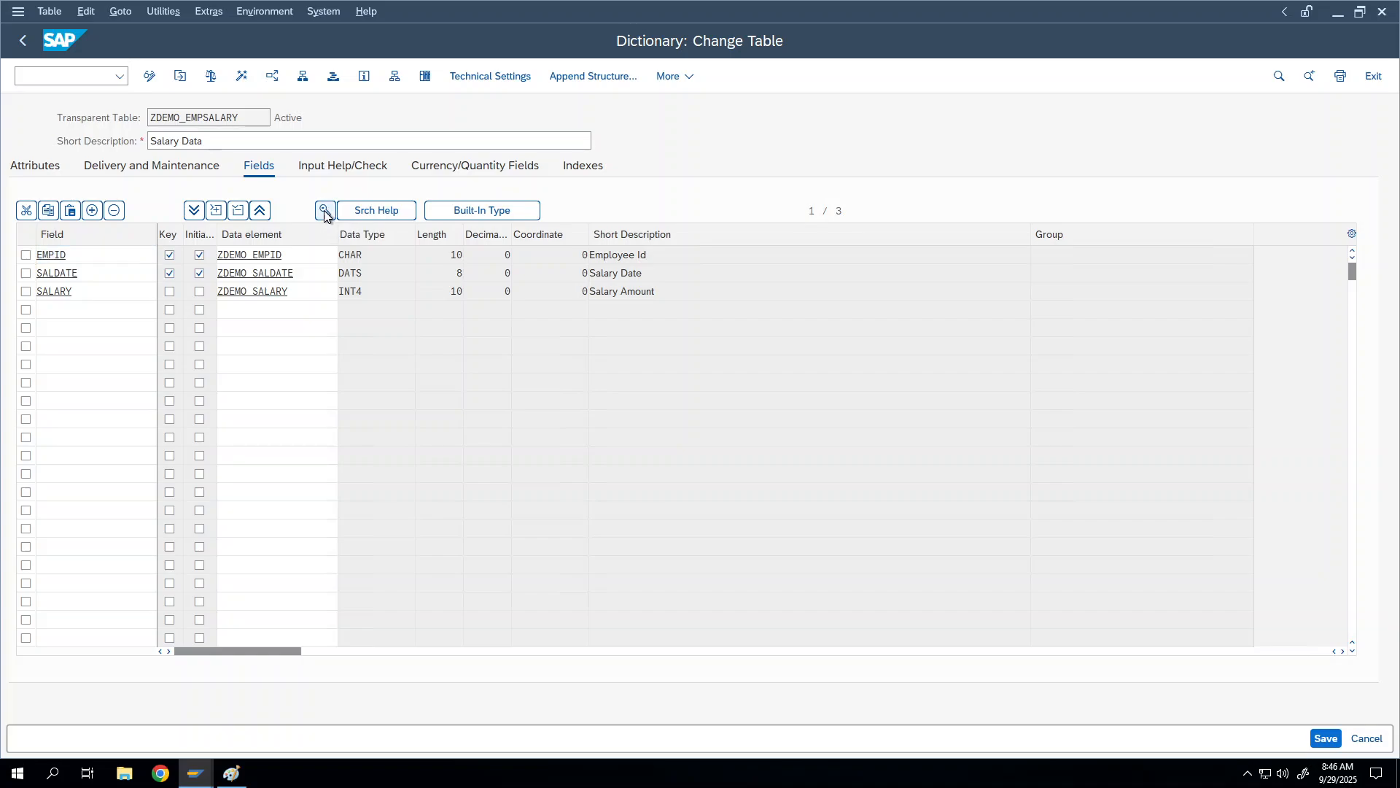
Step: Move the Create Foreign Key dialog for EMPID aside so the field list stays visible
left_click_drag(353, 119, 660, 98)
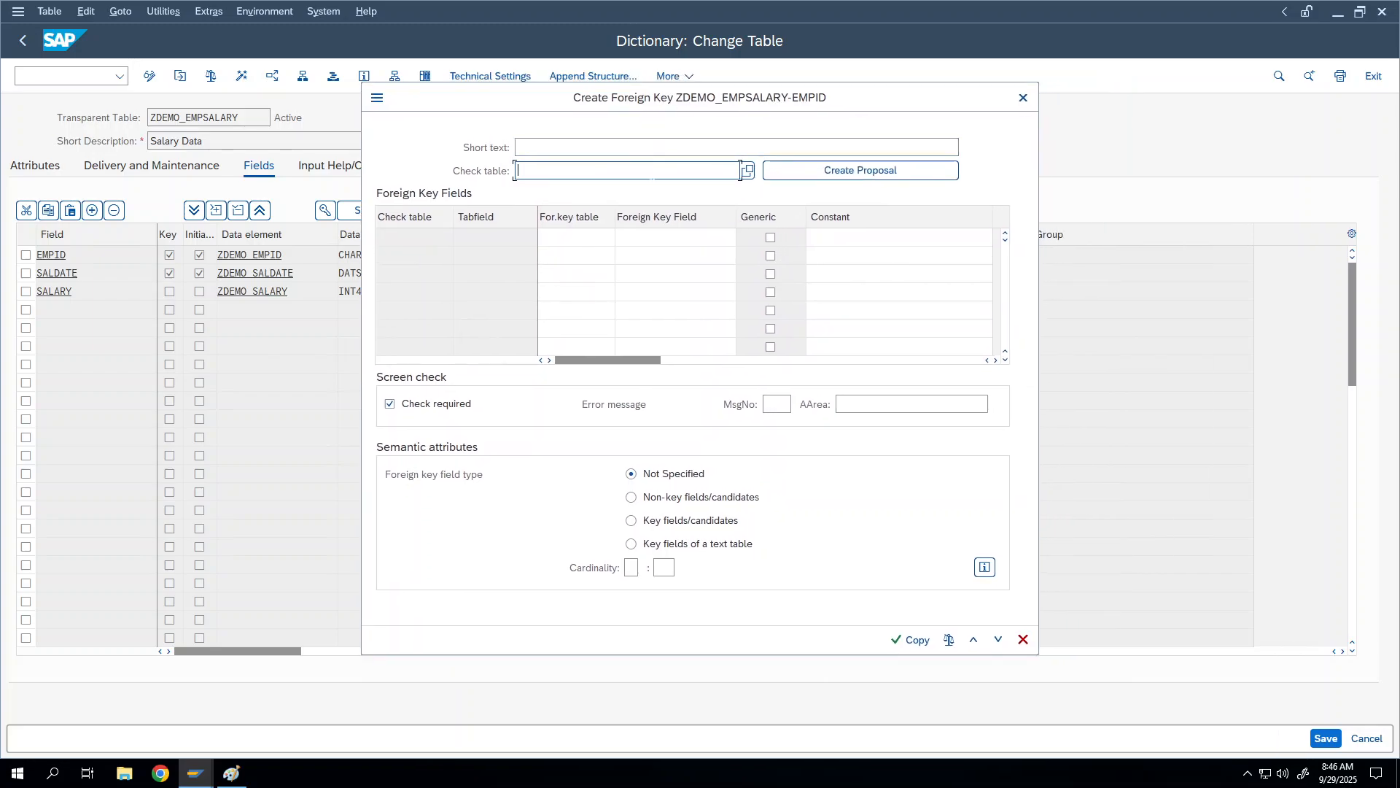
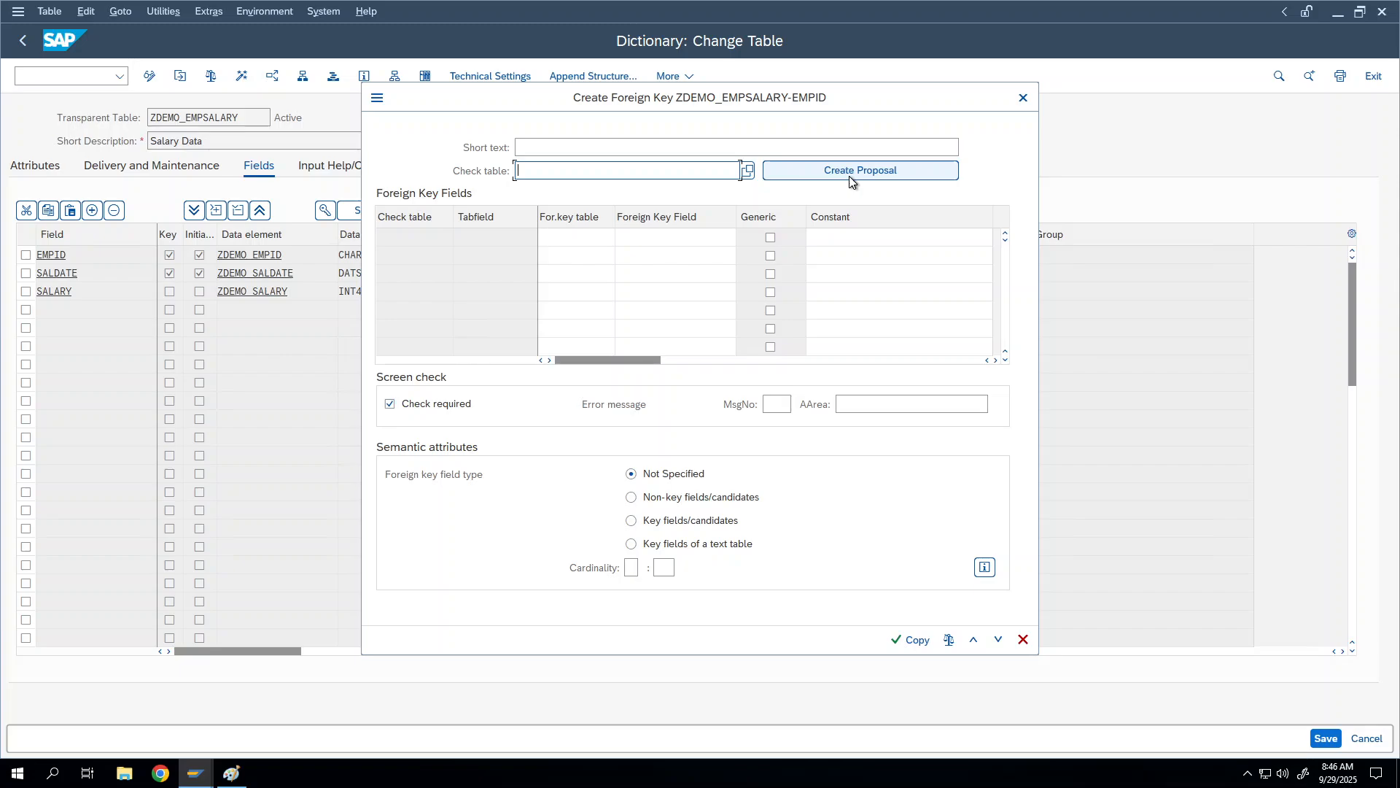
Step: Try ZDEMO_EMPLOYEE as the EMPID check table and inspect the proposed field assignment
left_click(850, 175)
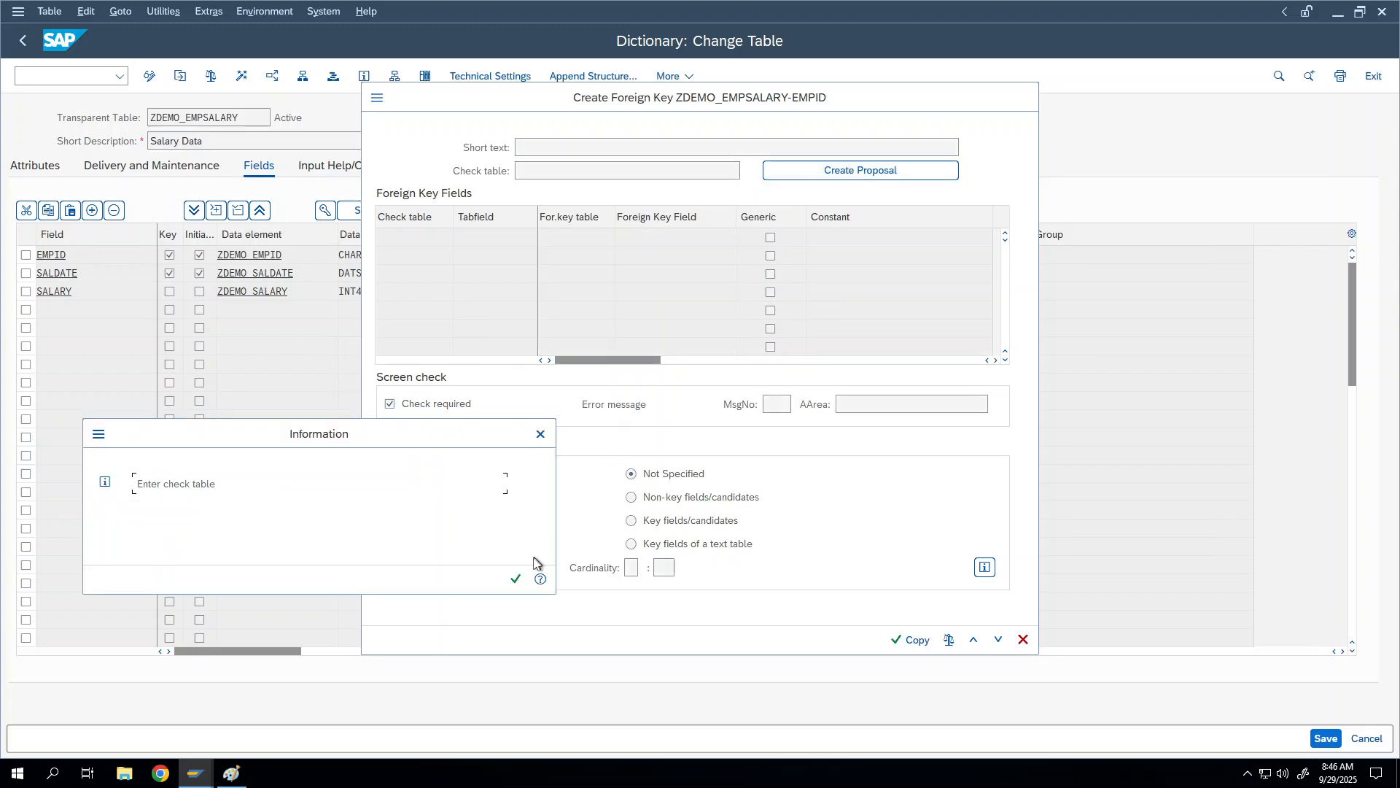
left_click(516, 578)
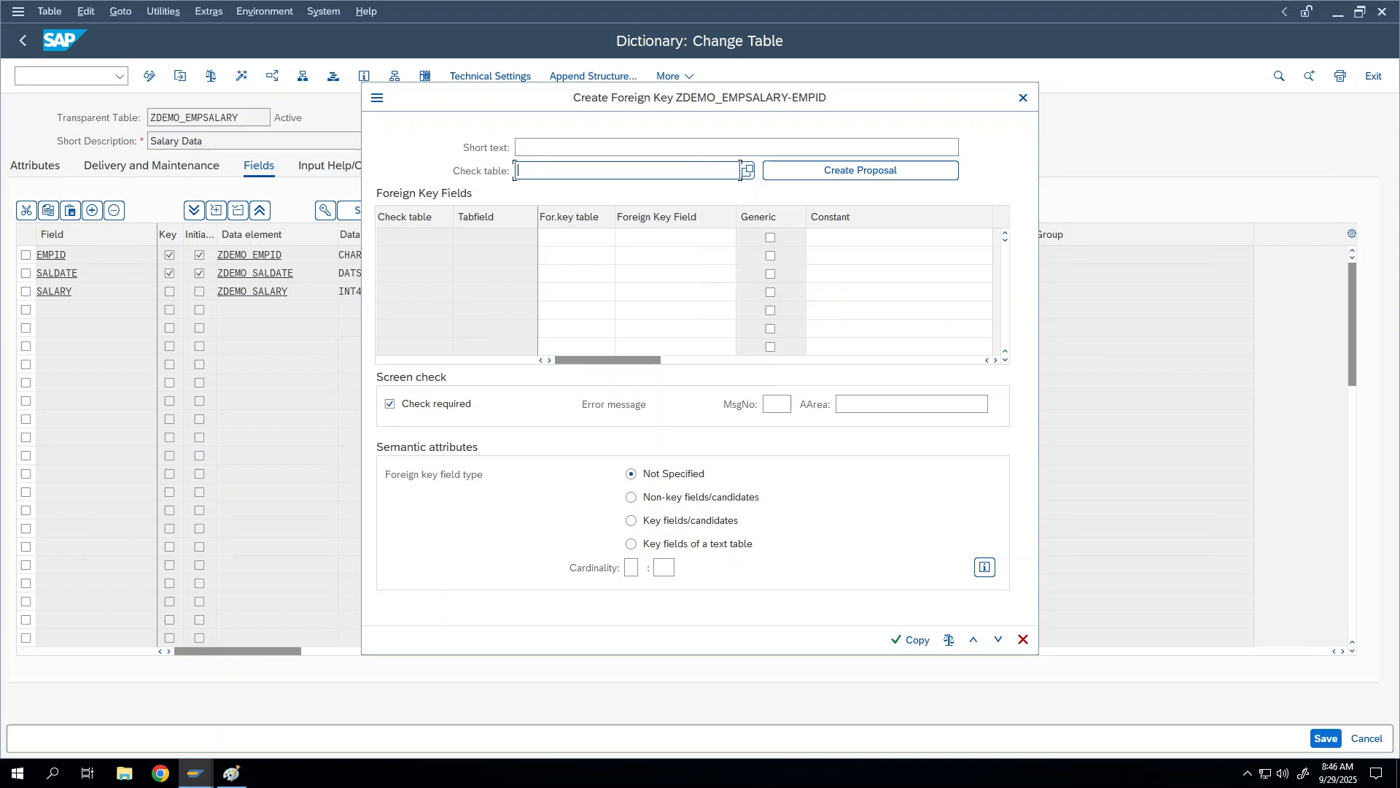
type("ZDEMO_employee")
key("Return")
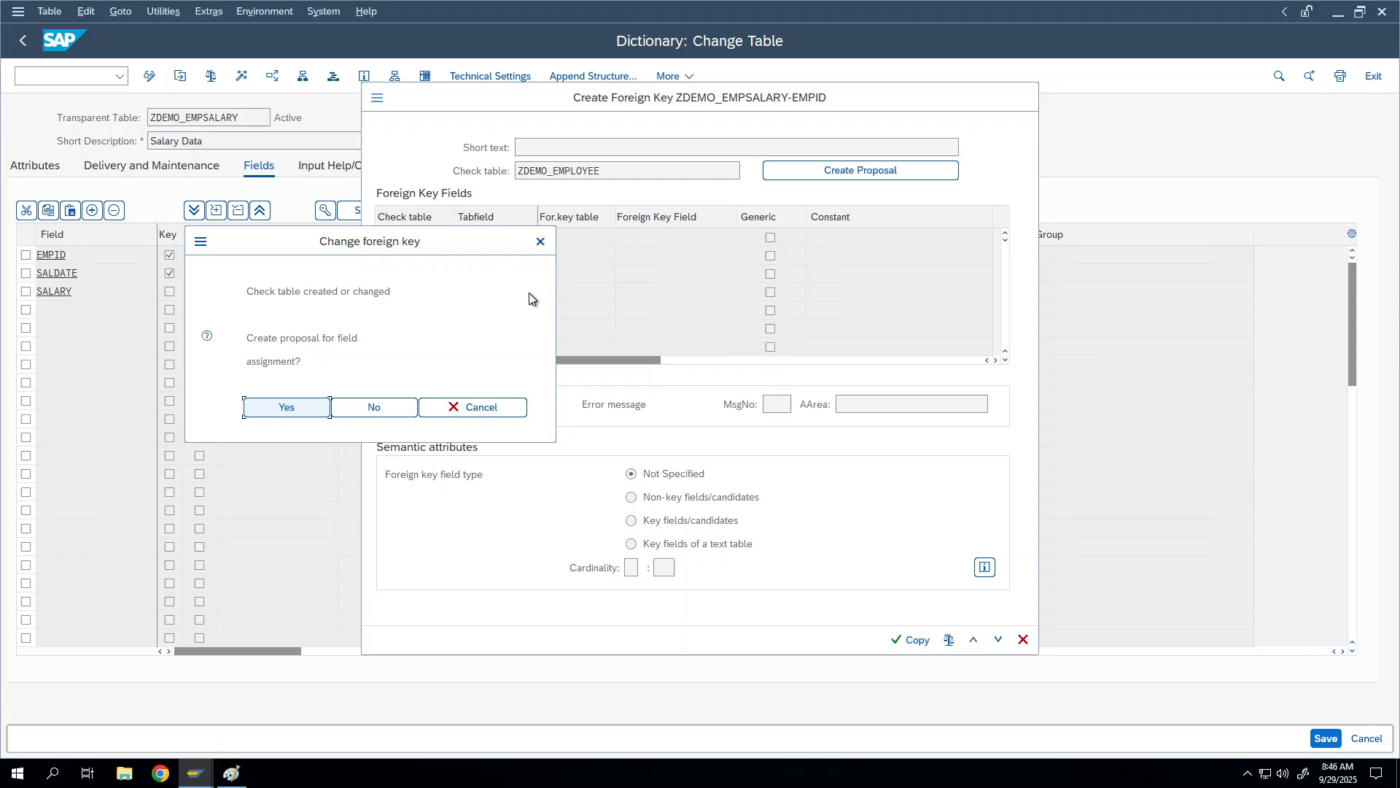
left_click(543, 239)
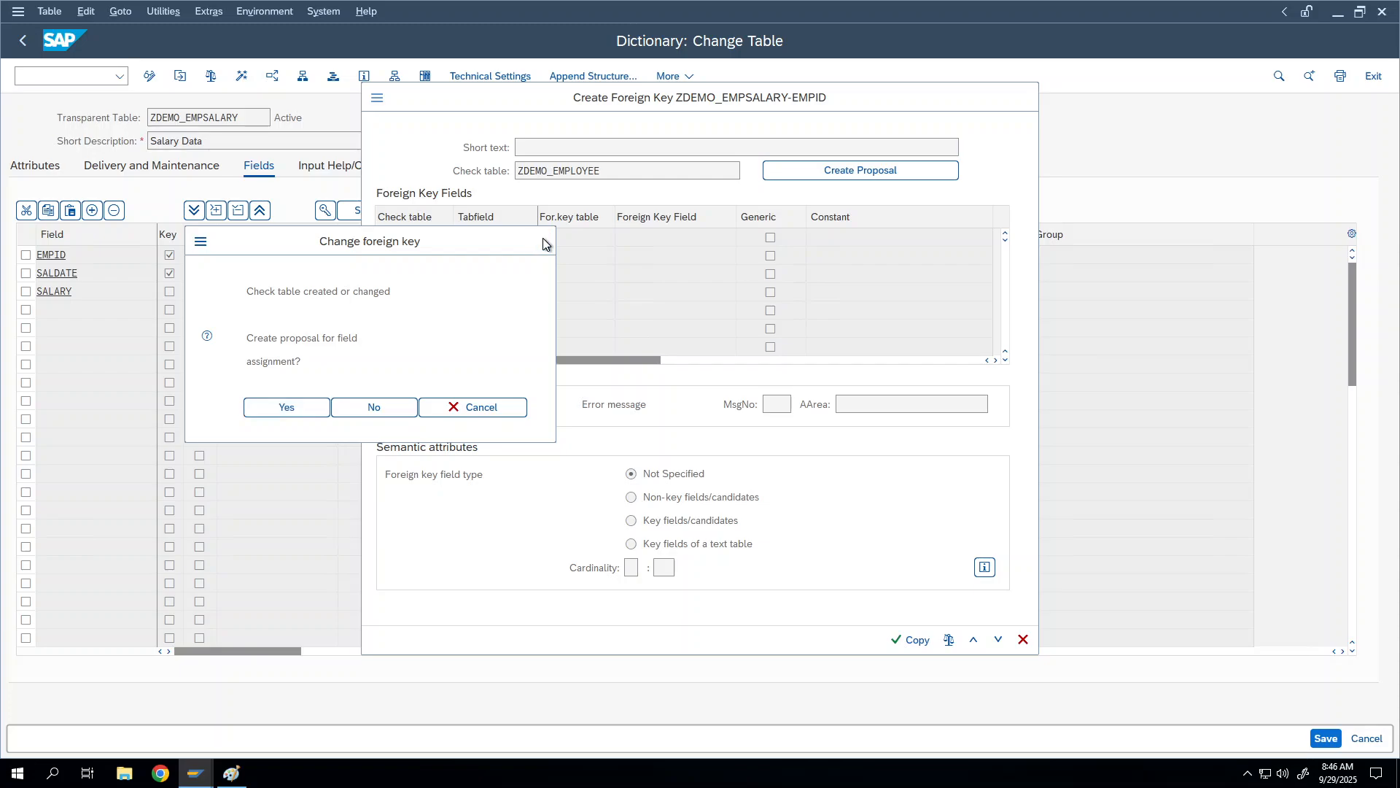
left_click(877, 170)
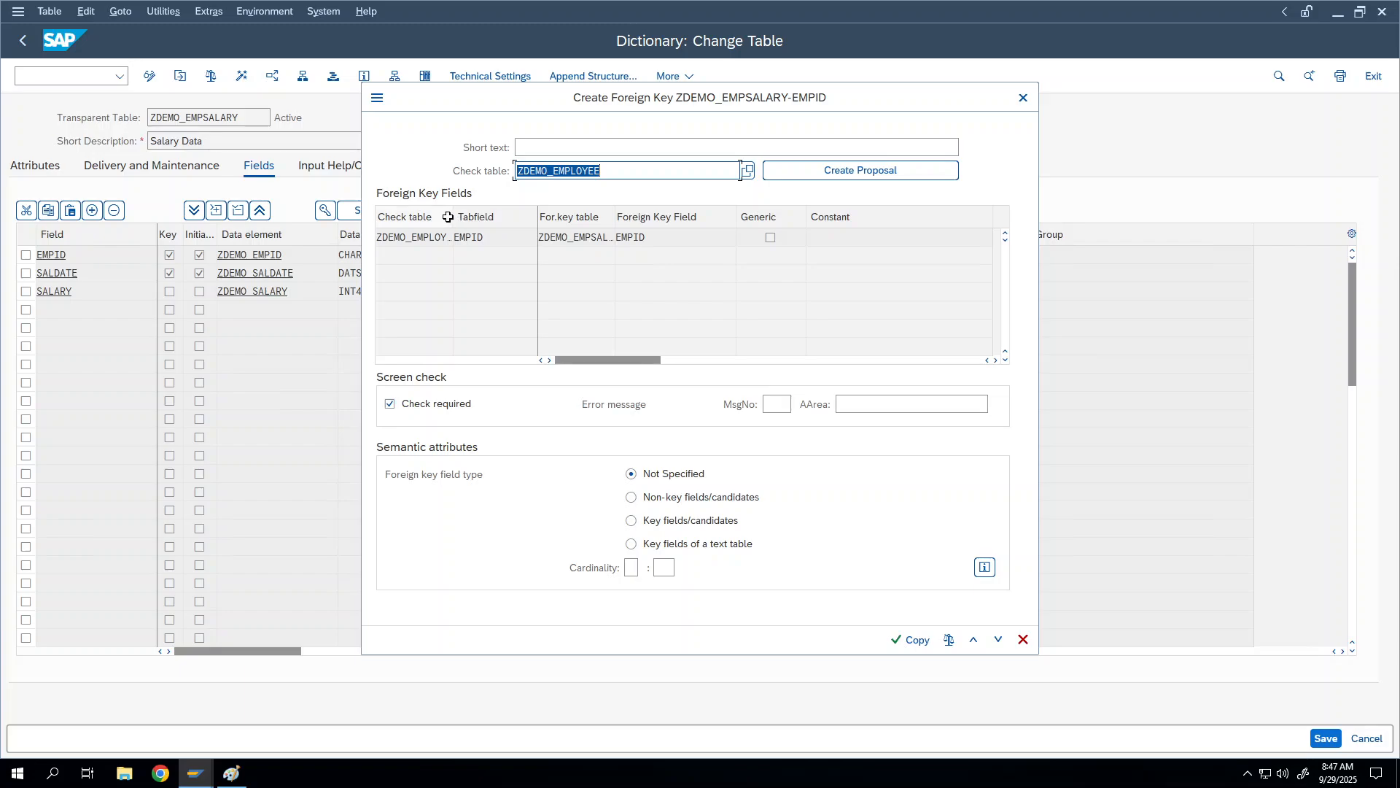
left_click_drag(453, 214, 505, 214)
left_click(453, 237)
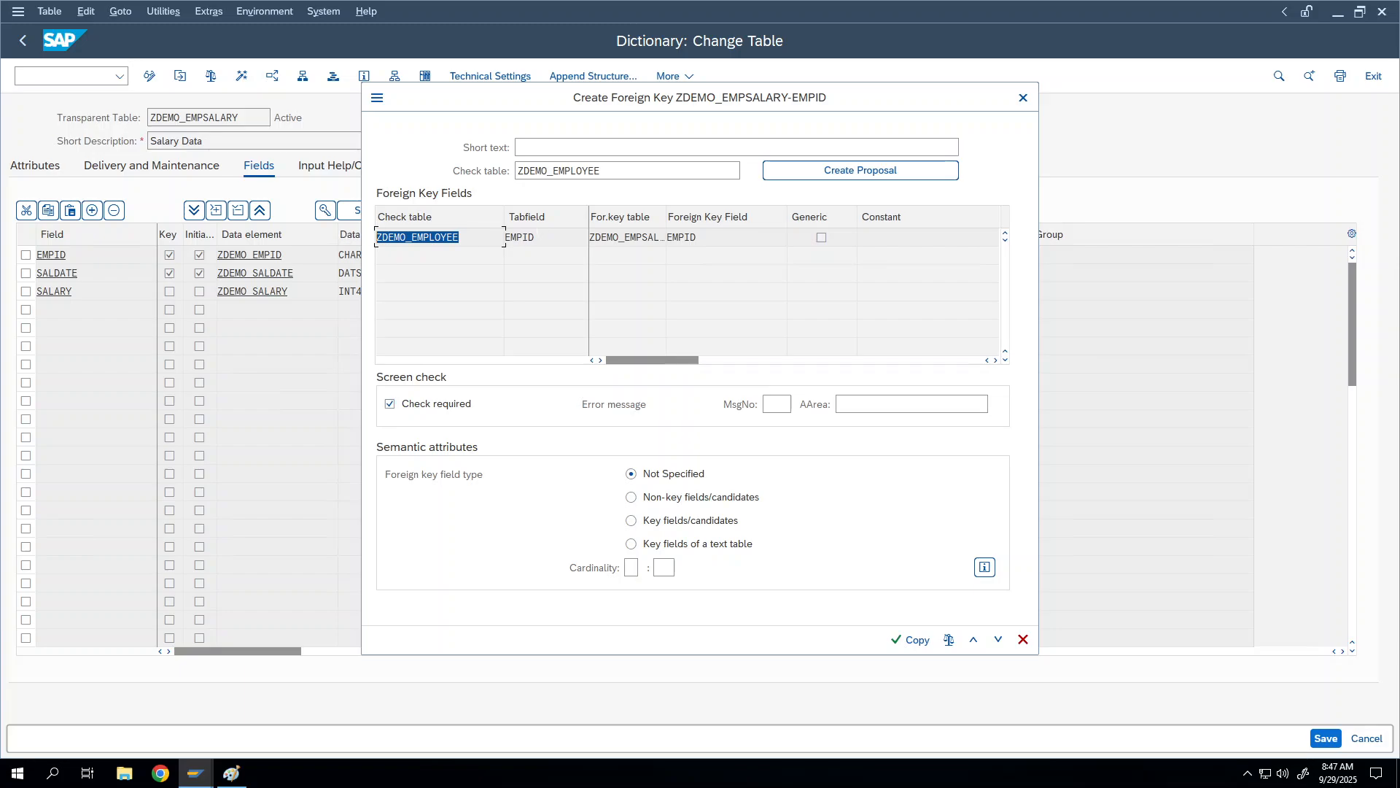
left_click(525, 237)
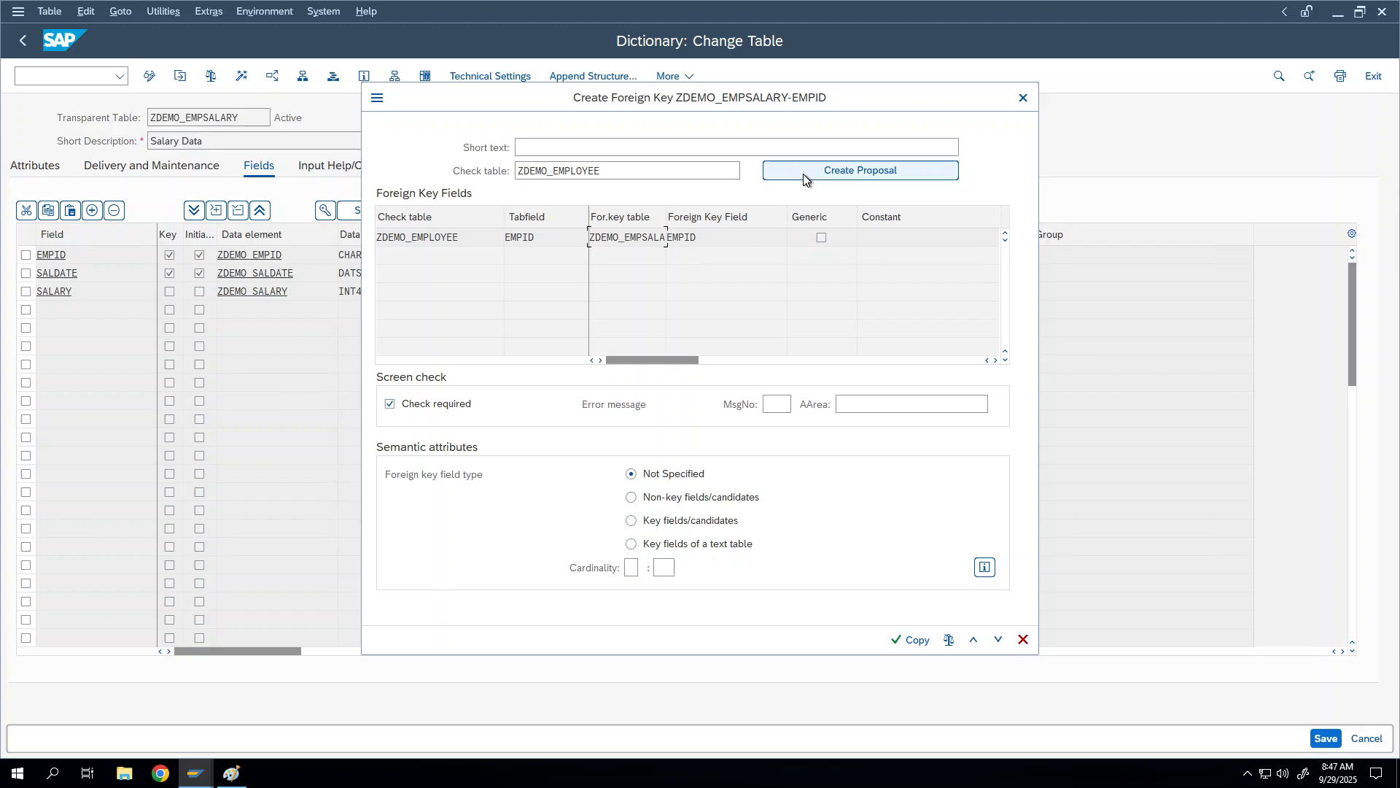
Step: Clear the check table and cancel the foreign key, discarding the edits
left_click_drag(735, 171, 452, 188)
key("Delete")
key("Return")
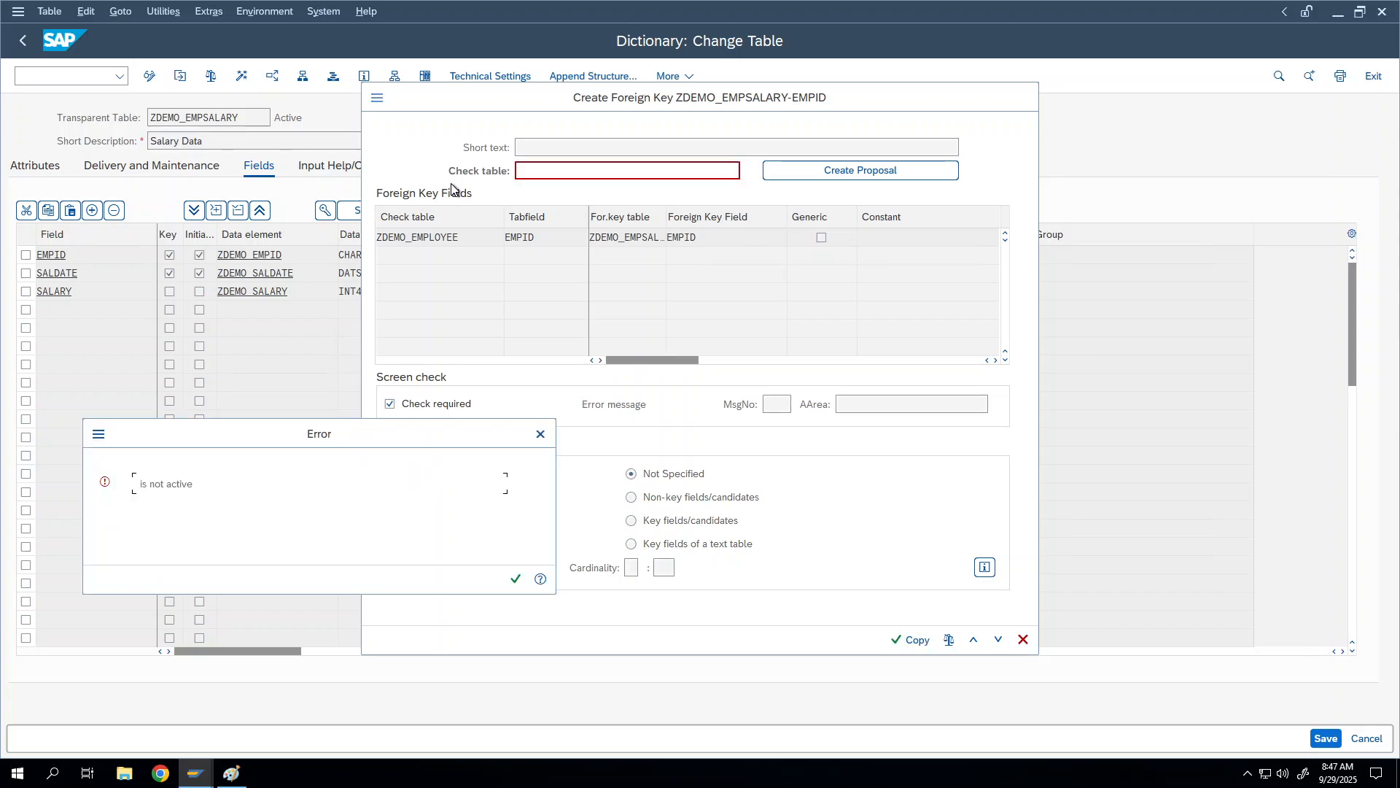
key("Return")
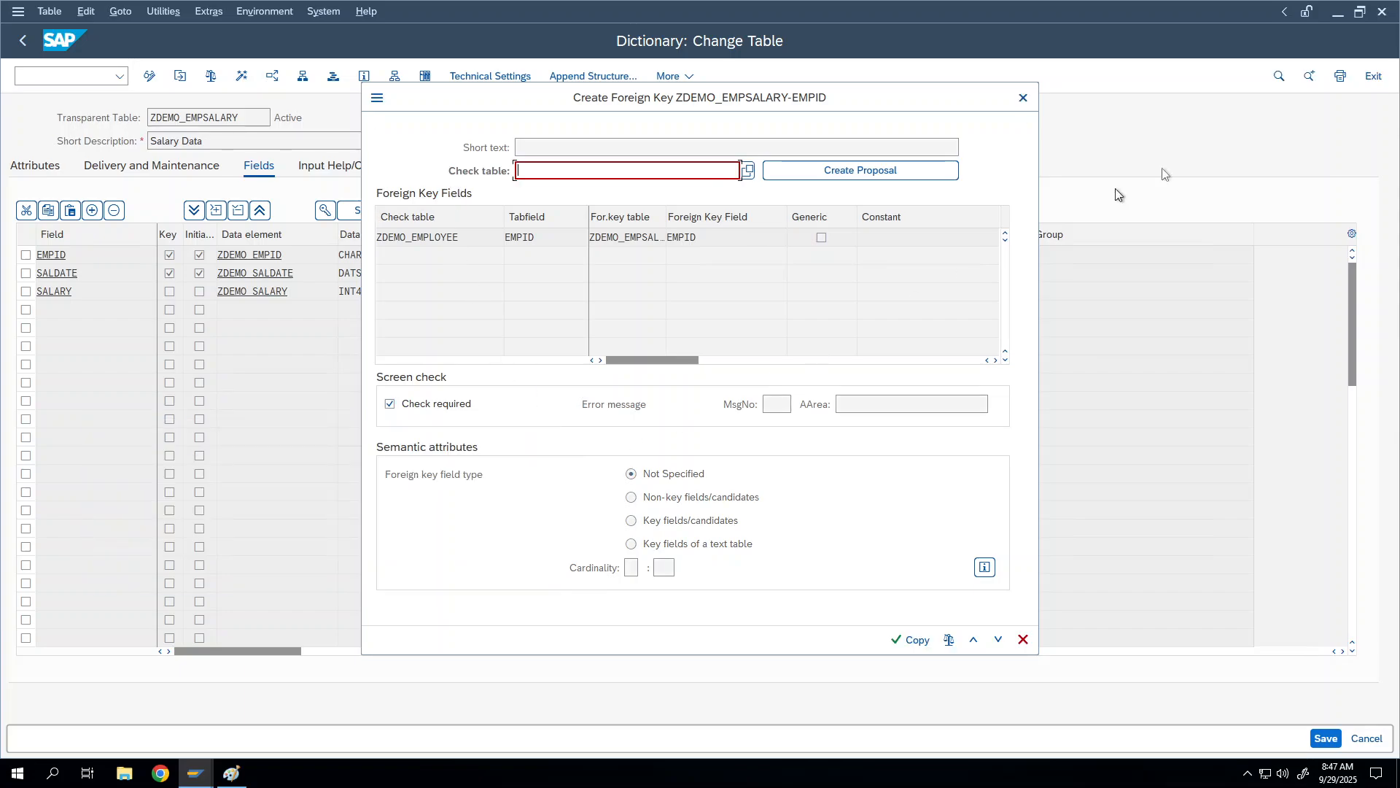
left_click(1024, 99)
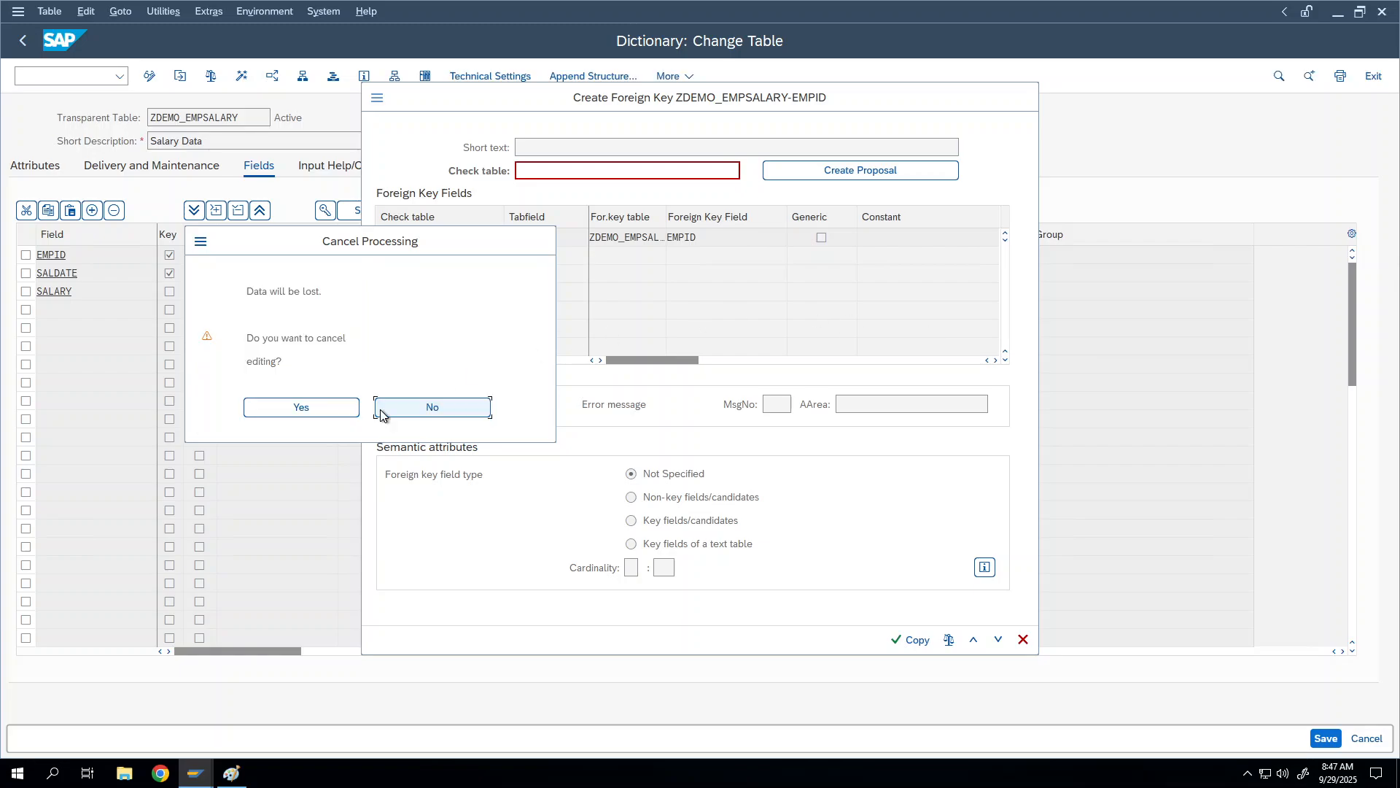
left_click(320, 400)
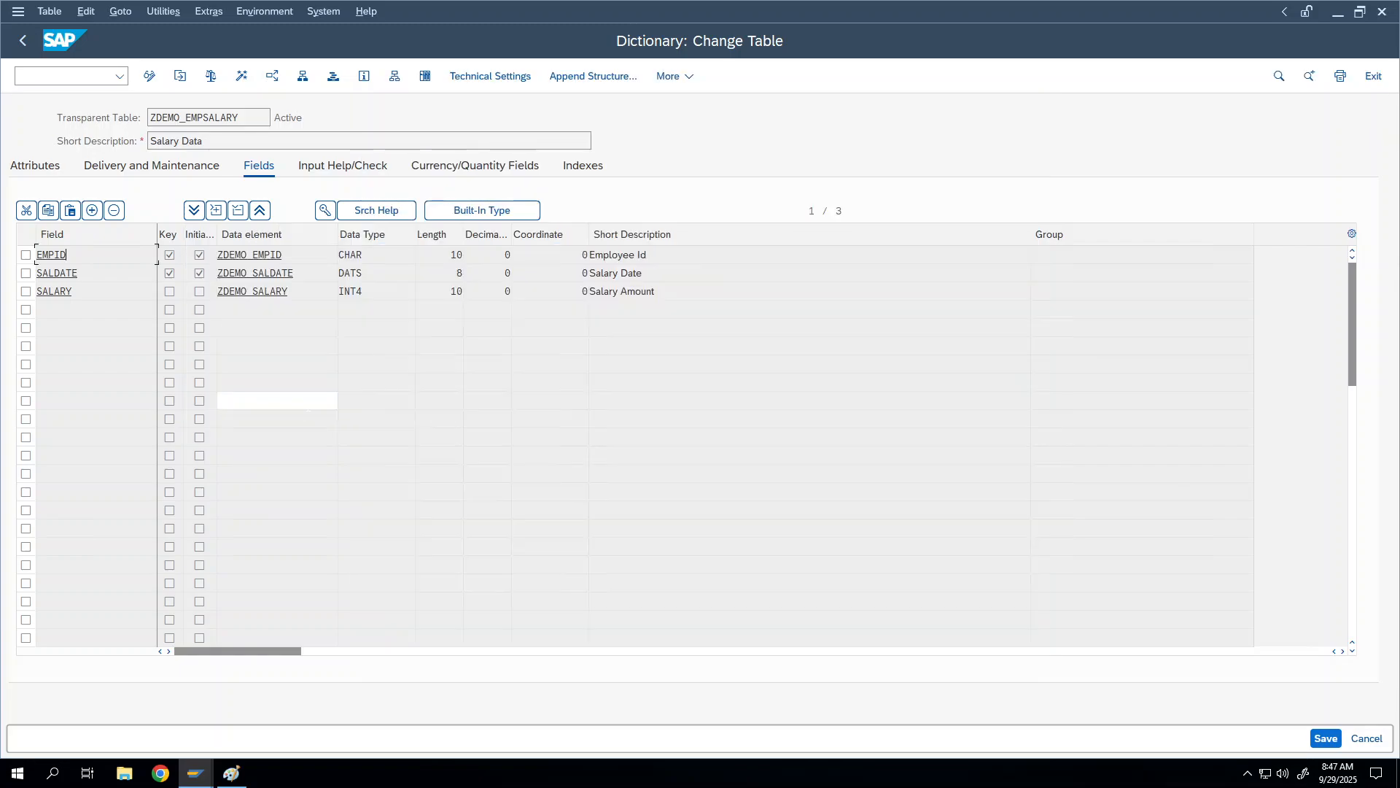
Step: Create the EMPID foreign key to check table ZDEMO_EMPLOYEE, copying the proposed EMPID-to-EMPID assignment
right_click(80, 251)
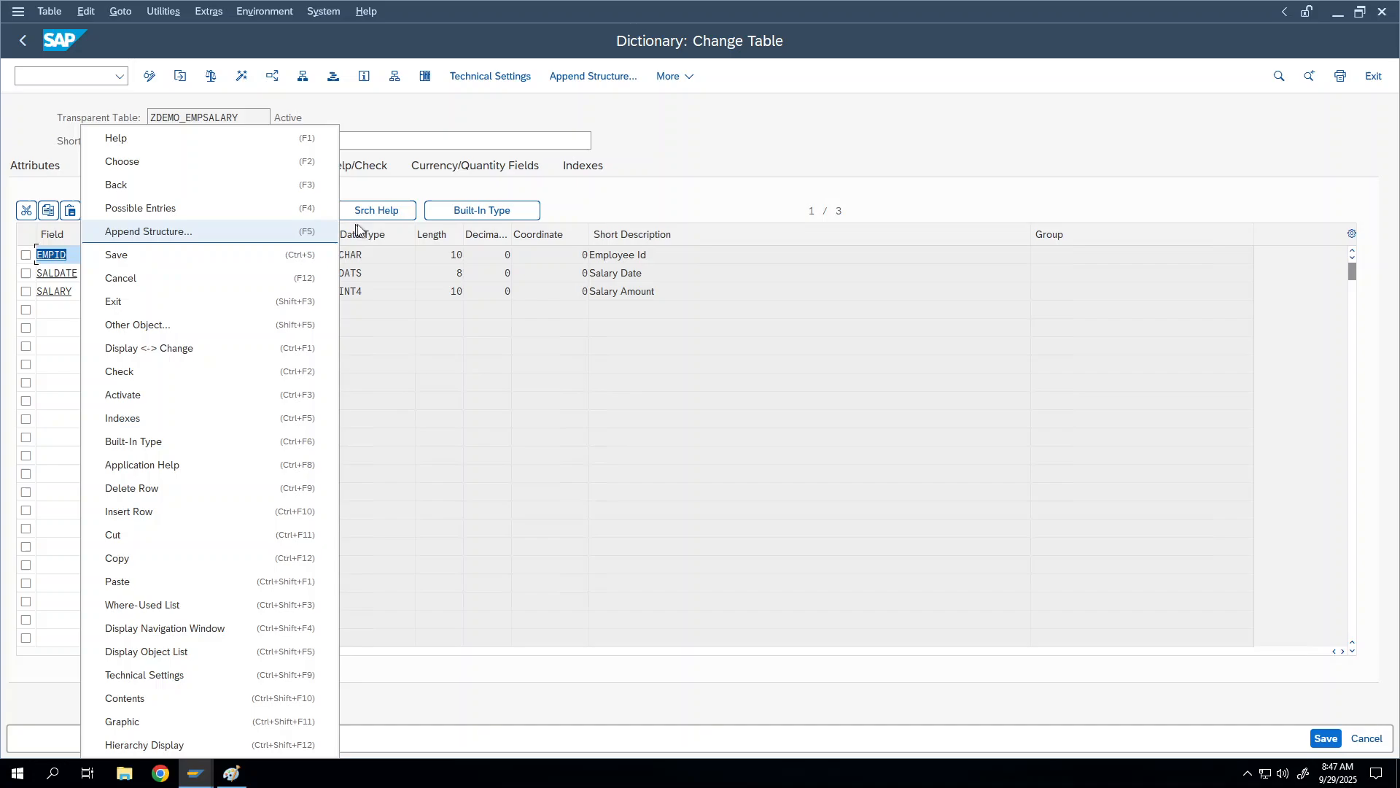
left_click(559, 215)
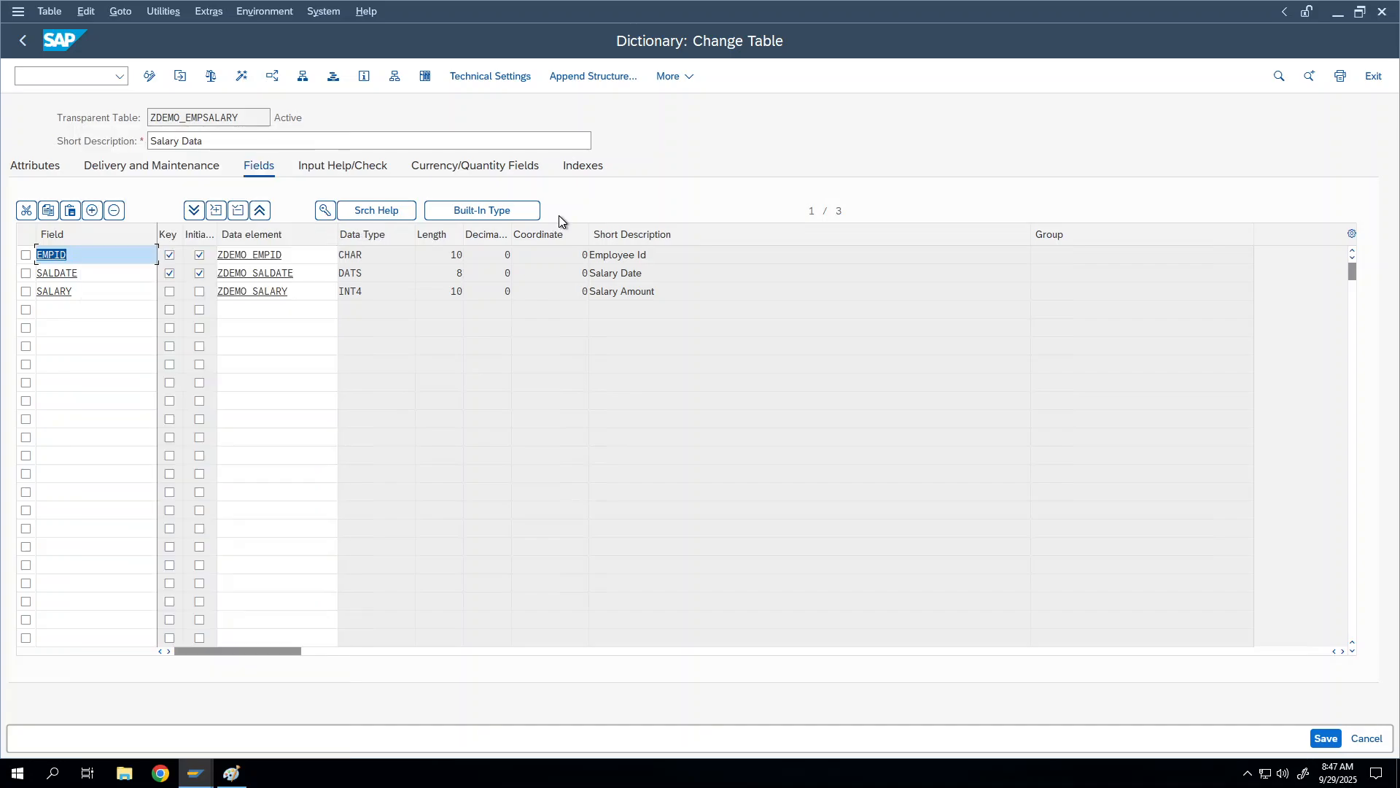
left_click(90, 253)
left_click(325, 210)
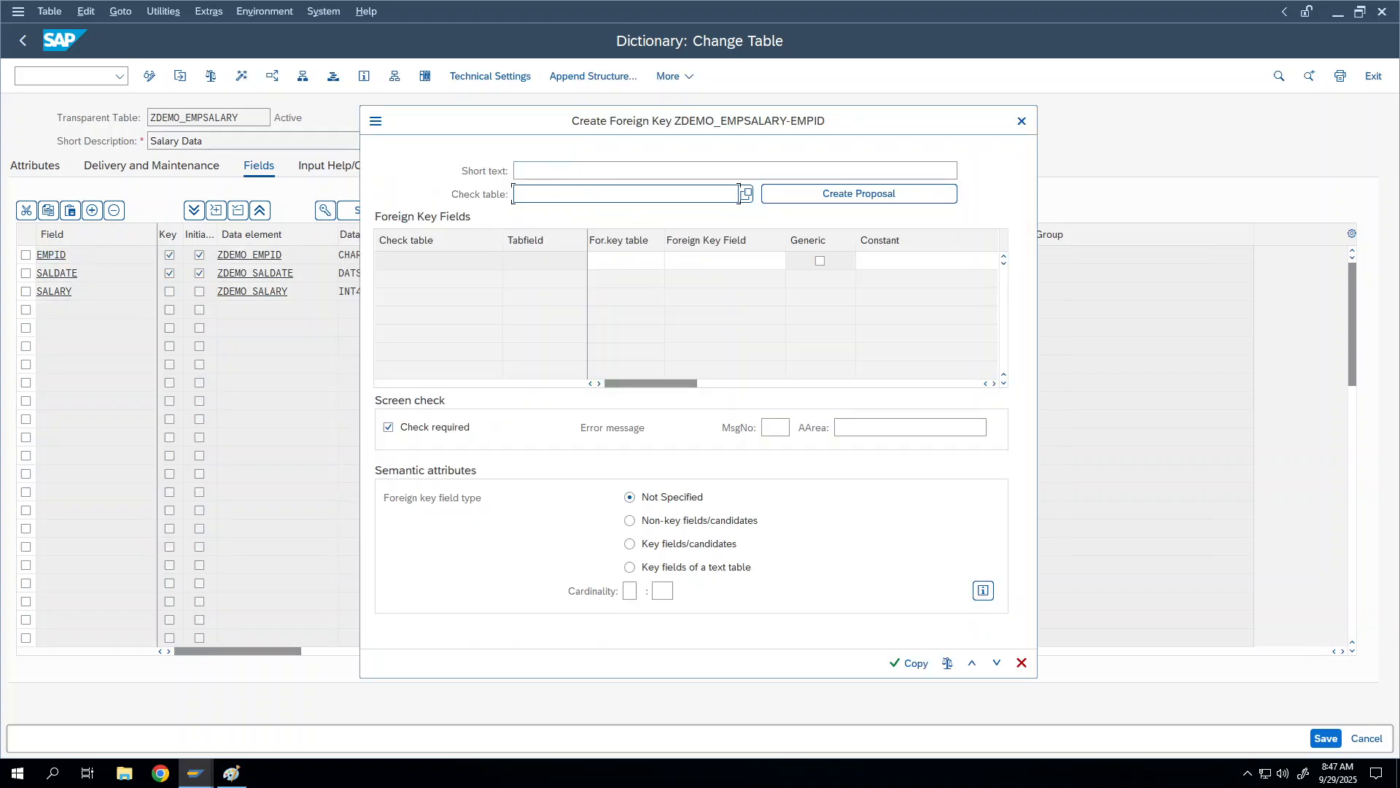
left_click(738, 194)
left_click(566, 216)
key("Return")
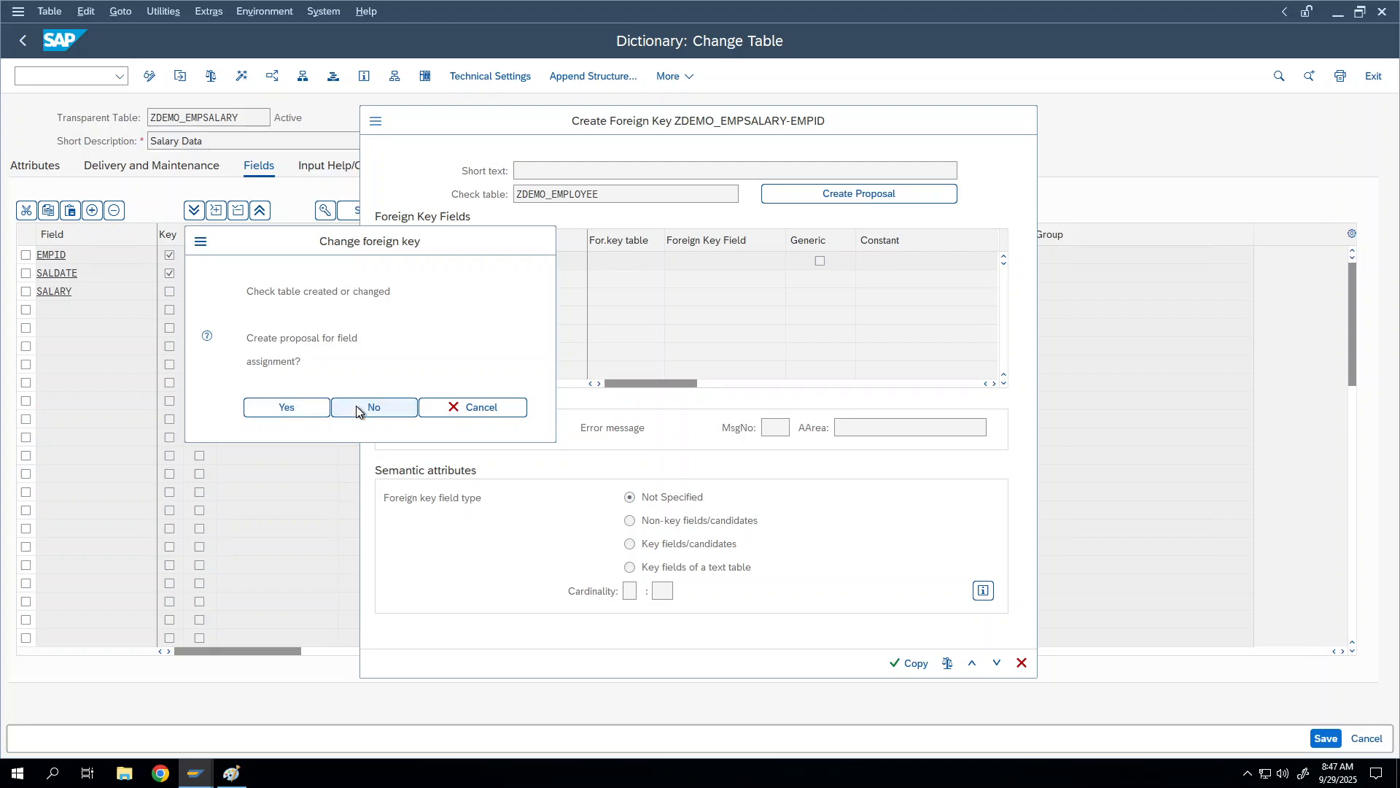
left_click(356, 406)
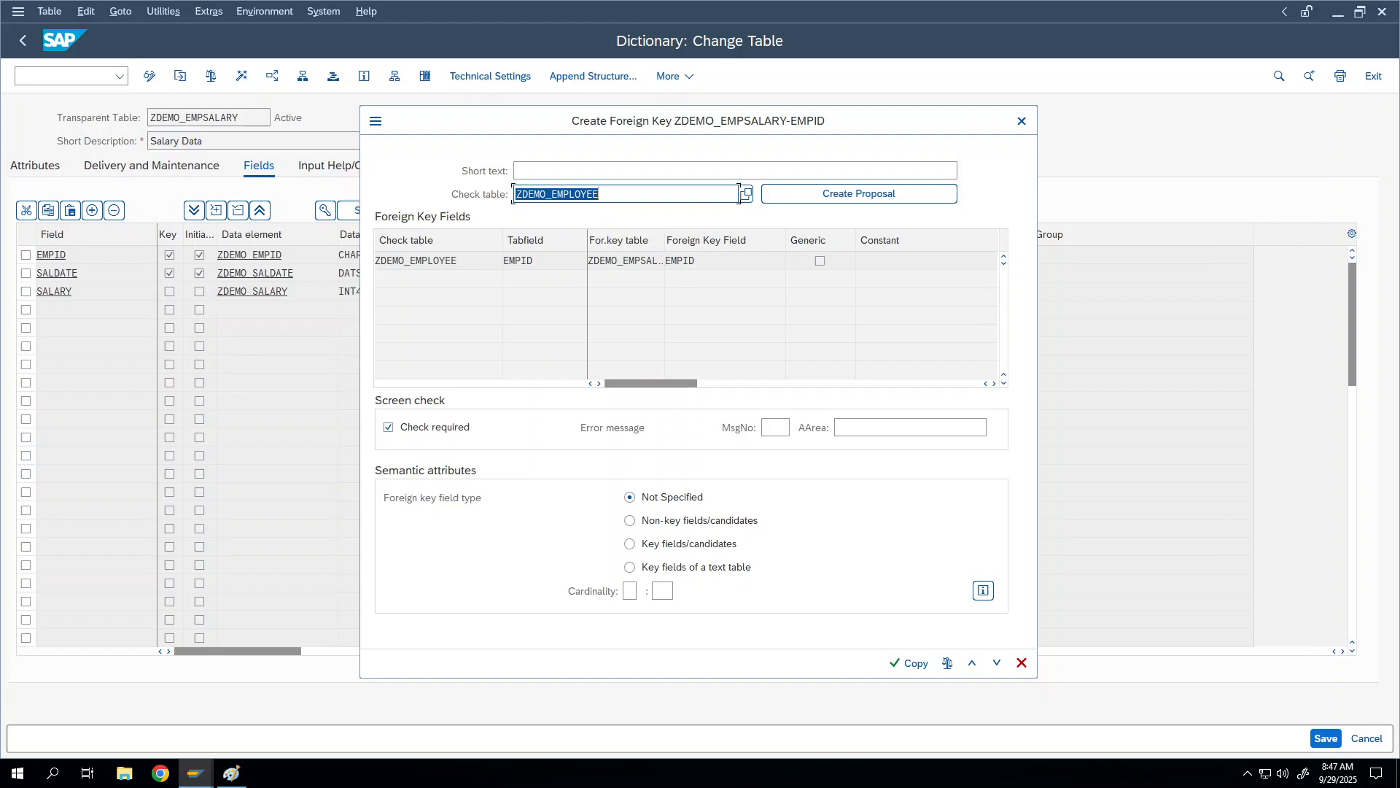
left_click(704, 262)
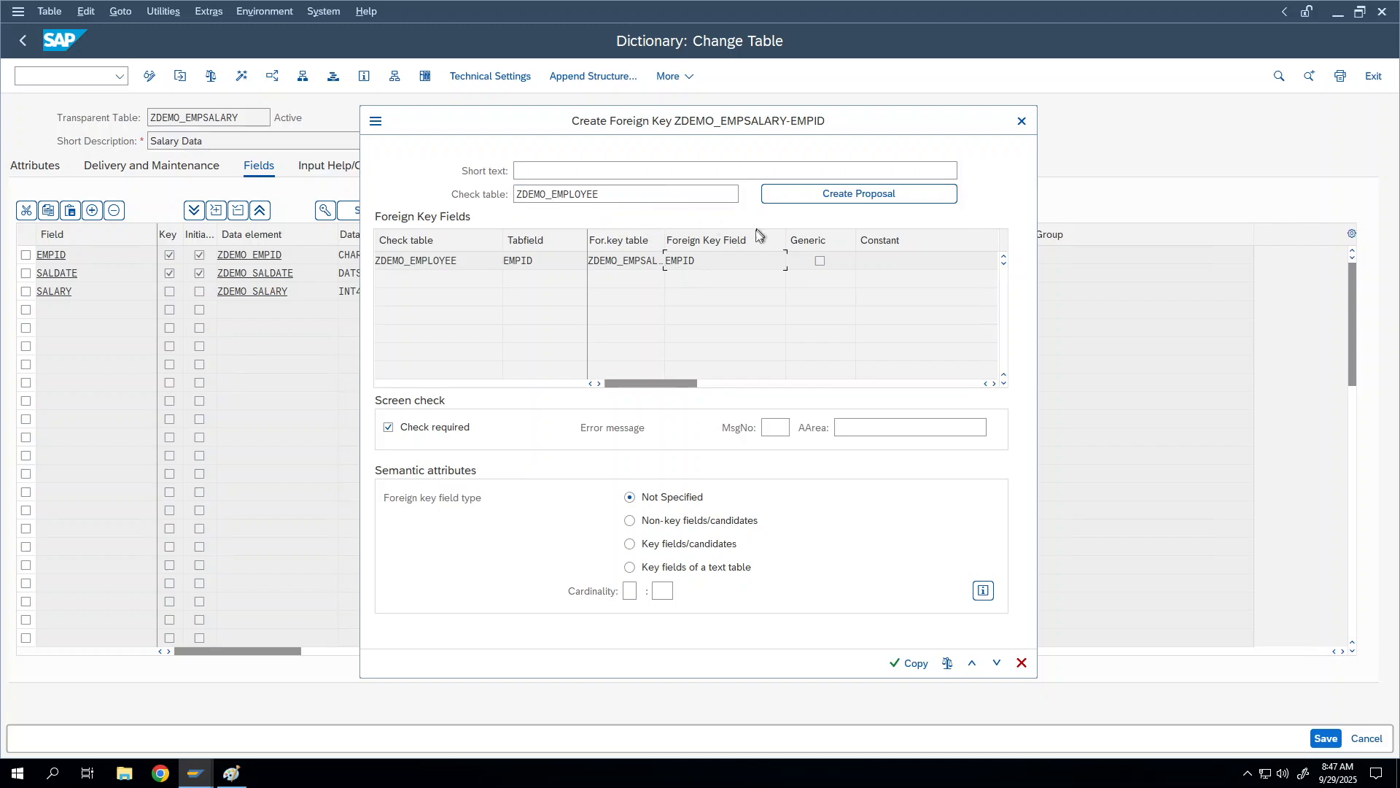
left_click(923, 673)
Step: Activate ZDEMO_EMPSALARY, acknowledging the client-specific table notice
left_click(241, 76)
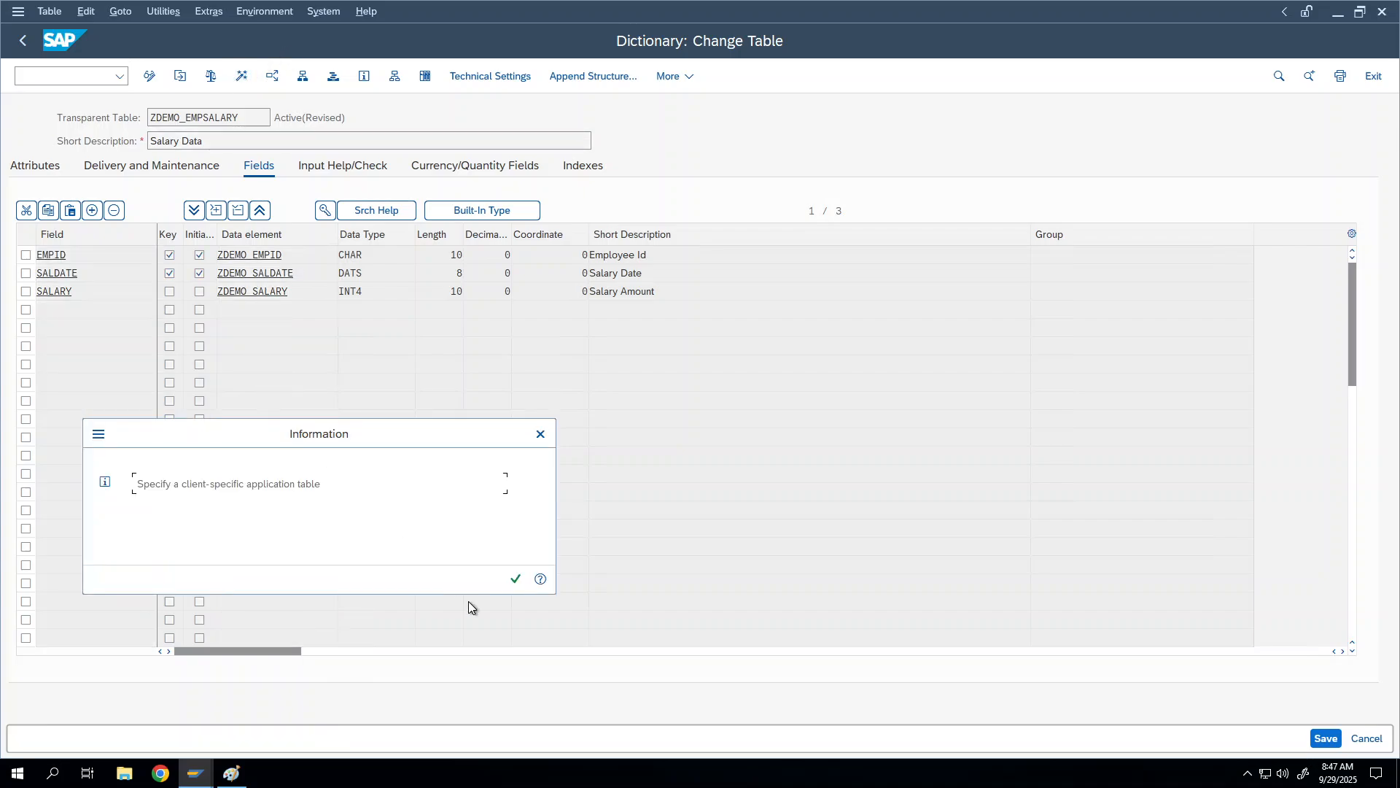
left_click(516, 579)
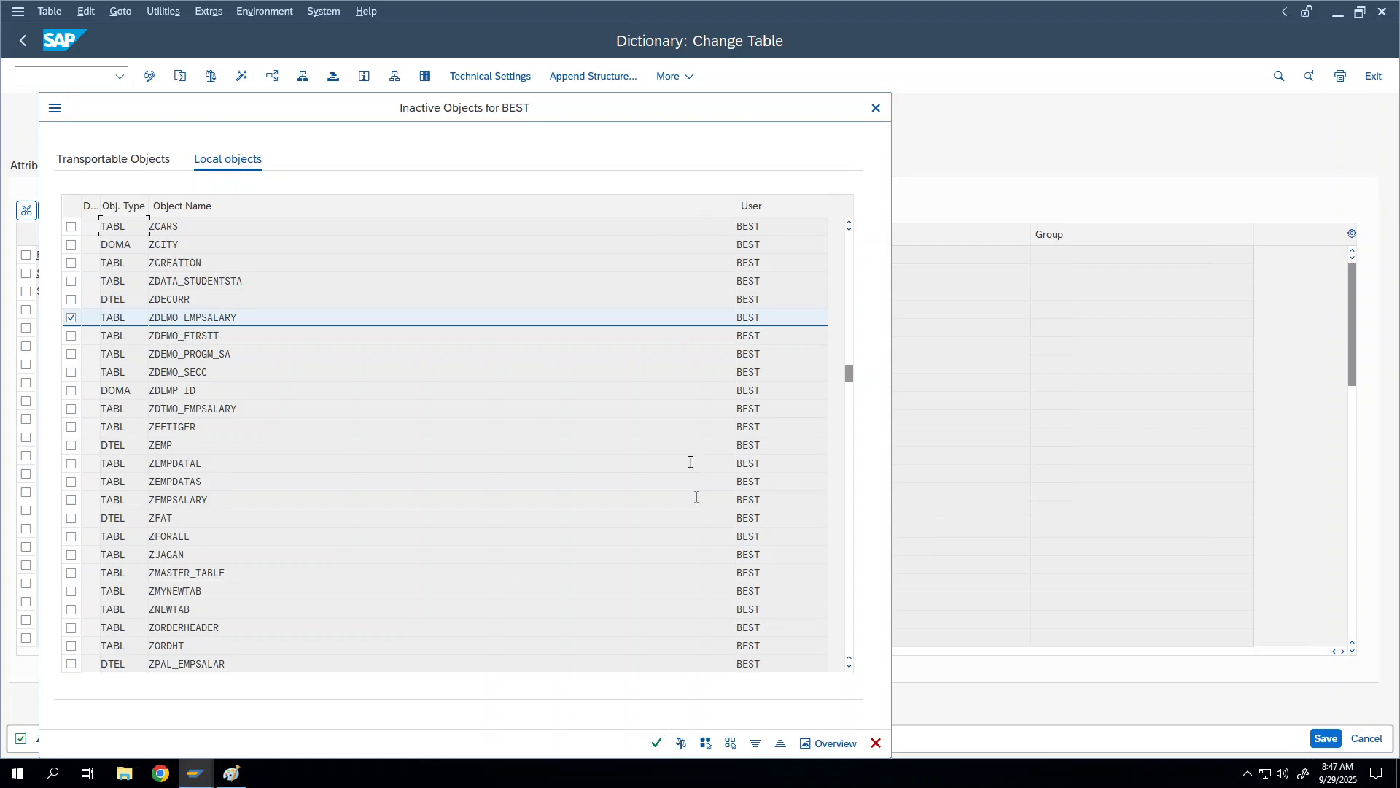
left_click(657, 742)
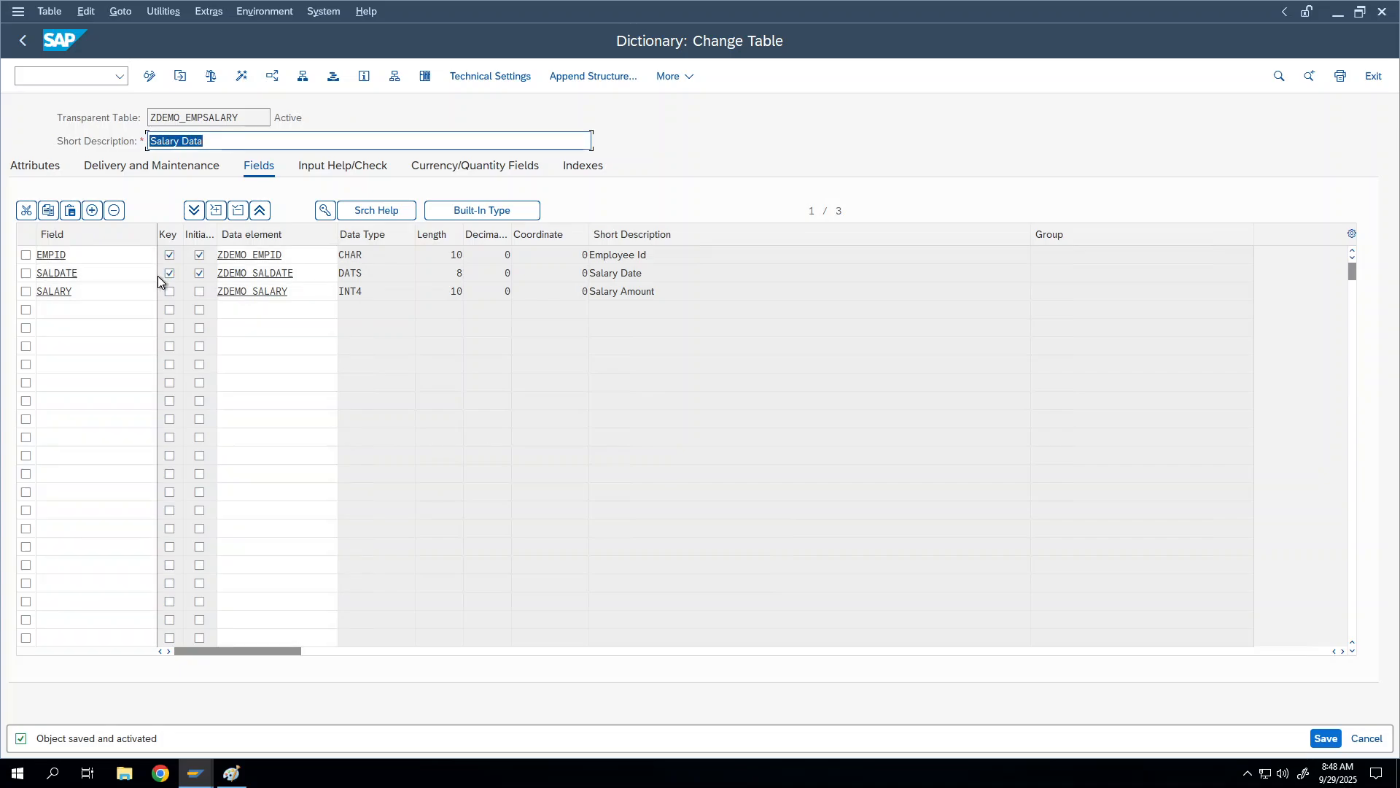
Step: Reopen the EMPID foreign key to review its ZDEMO_EMPLOYEE-EMPID mapping
left_click(25, 255)
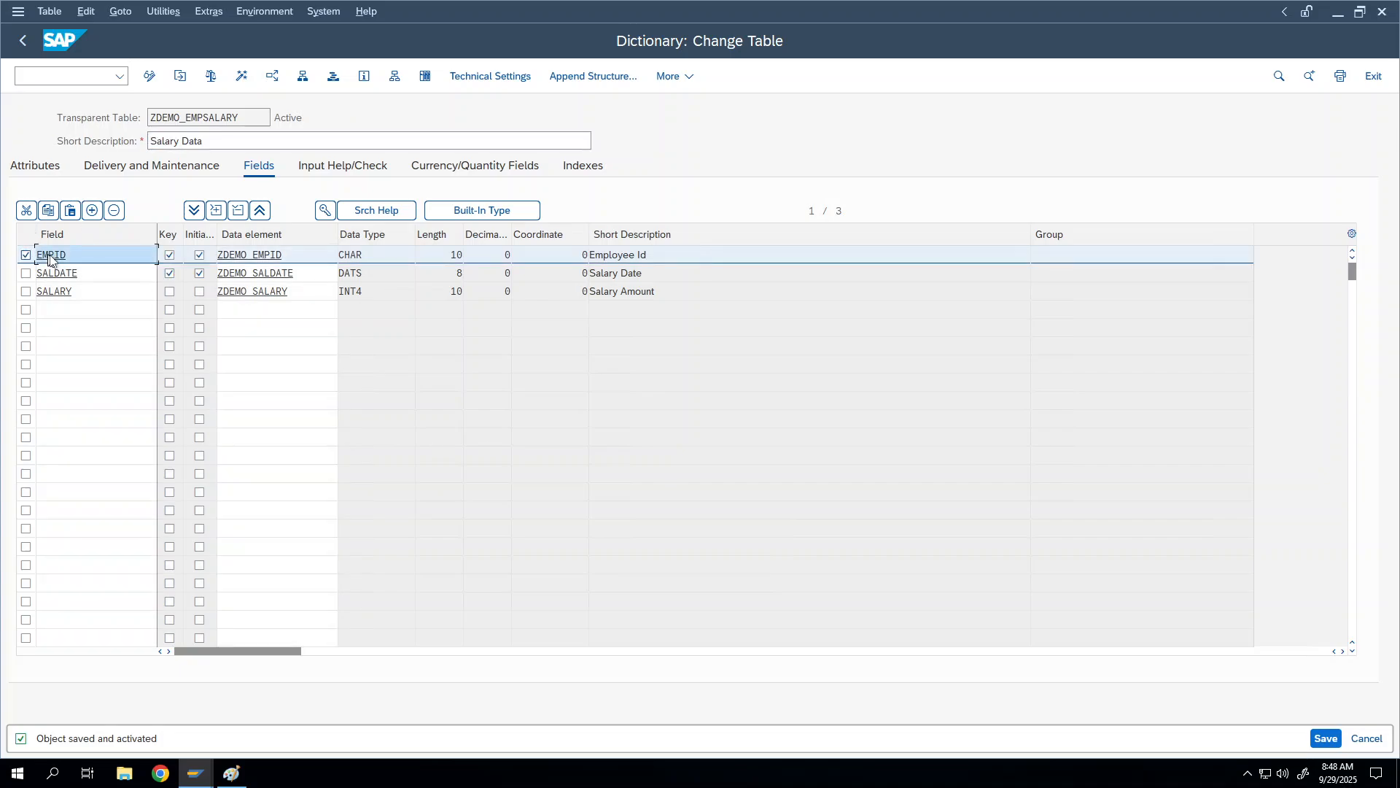
left_click(68, 255)
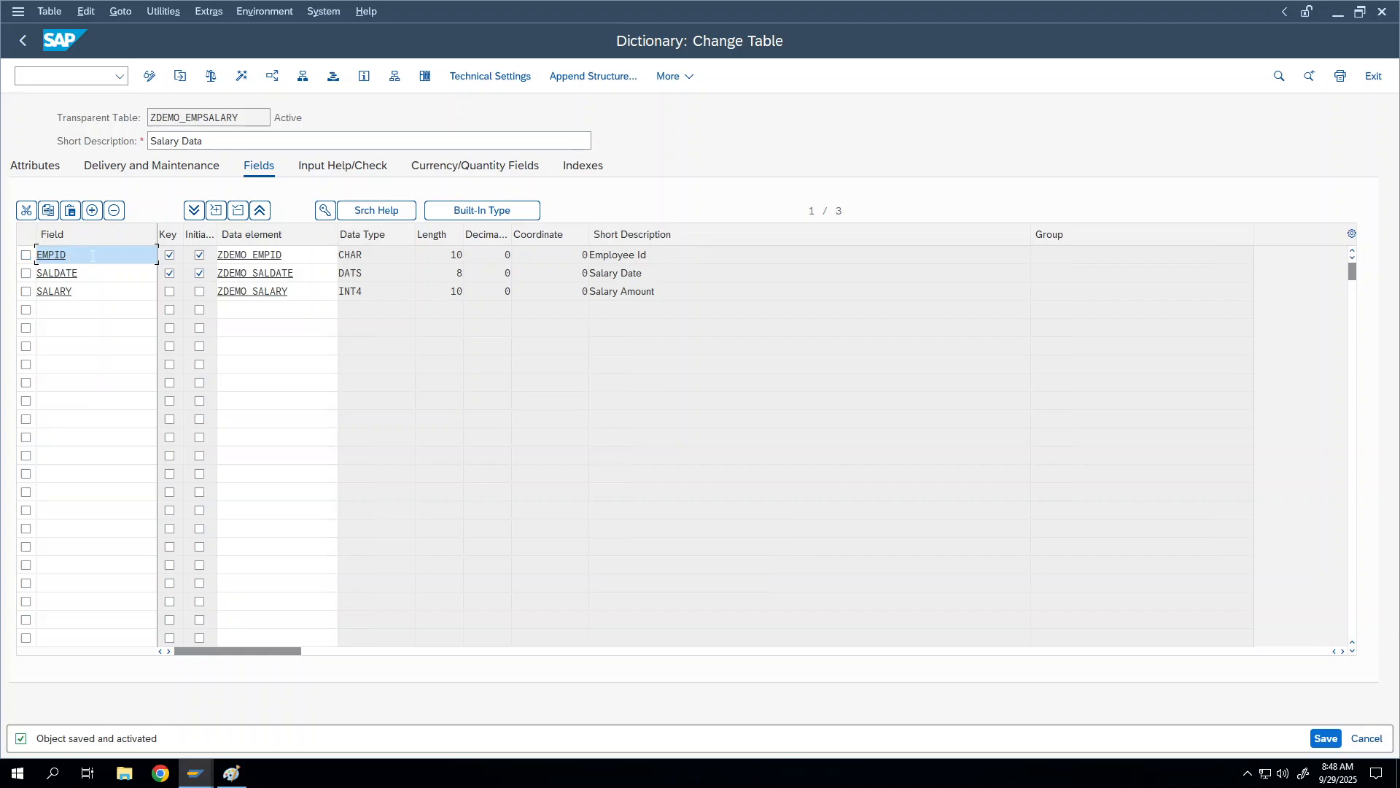
left_click(323, 211)
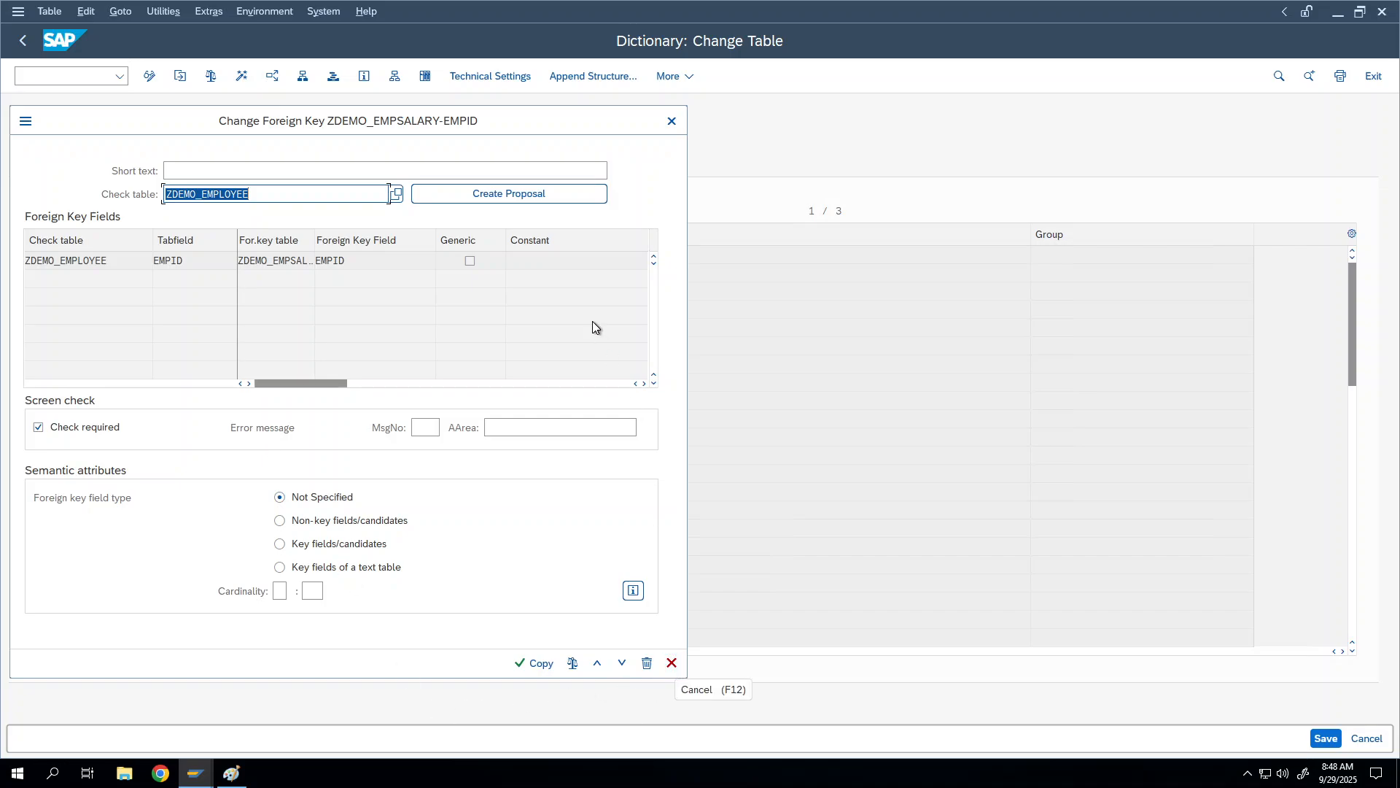
Step: Close the foreign key review unchanged, toggle display/change mode, and go back to the Dictionary initial screen
left_click(671, 663)
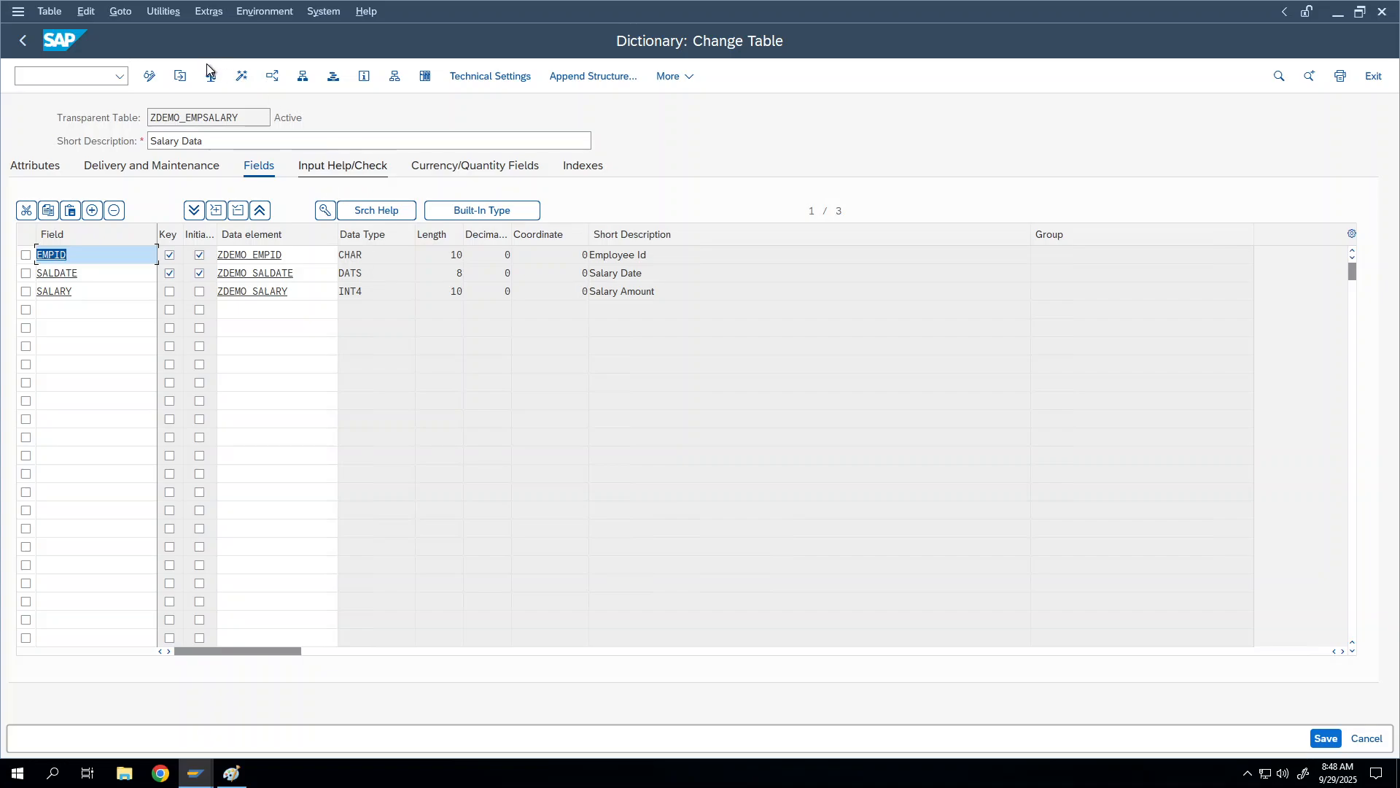
left_click(151, 79)
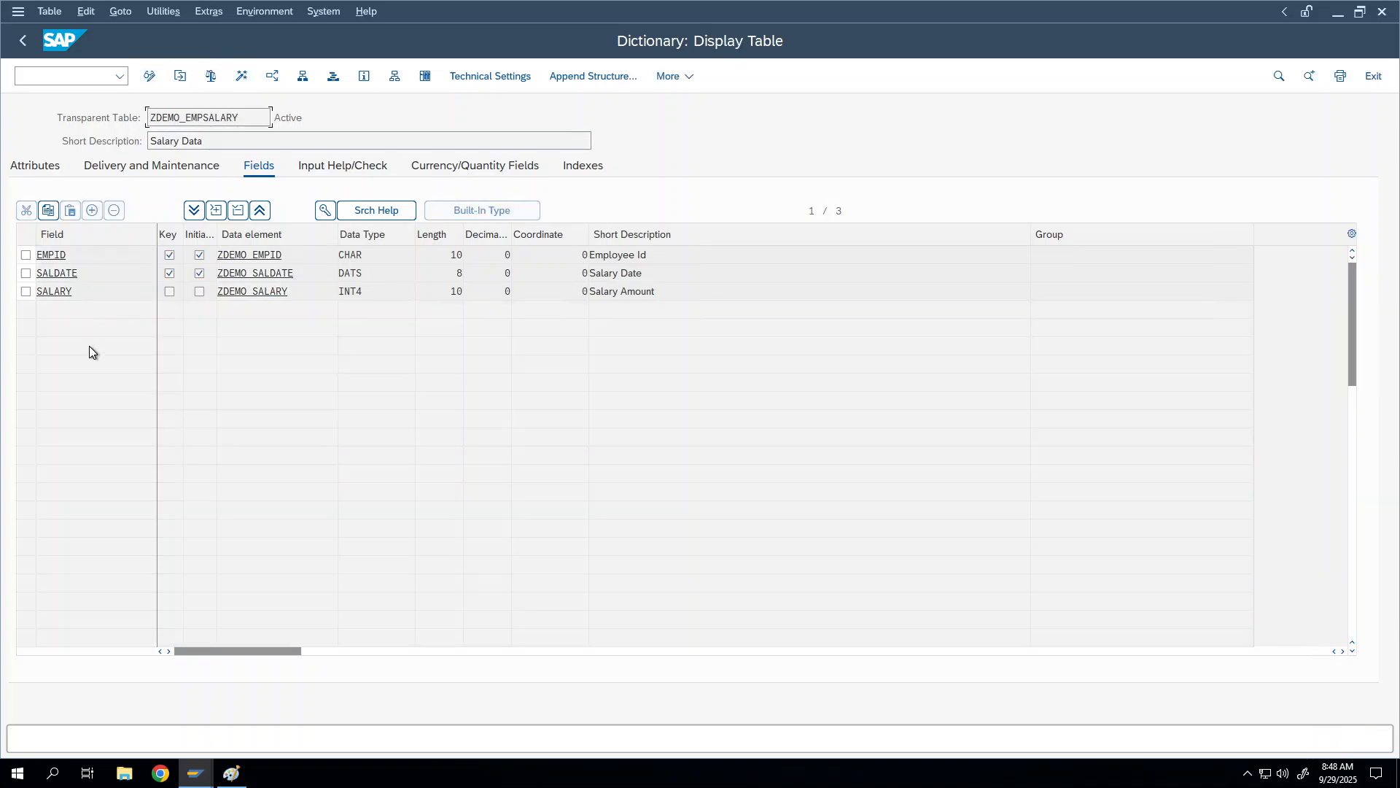
left_click(151, 76)
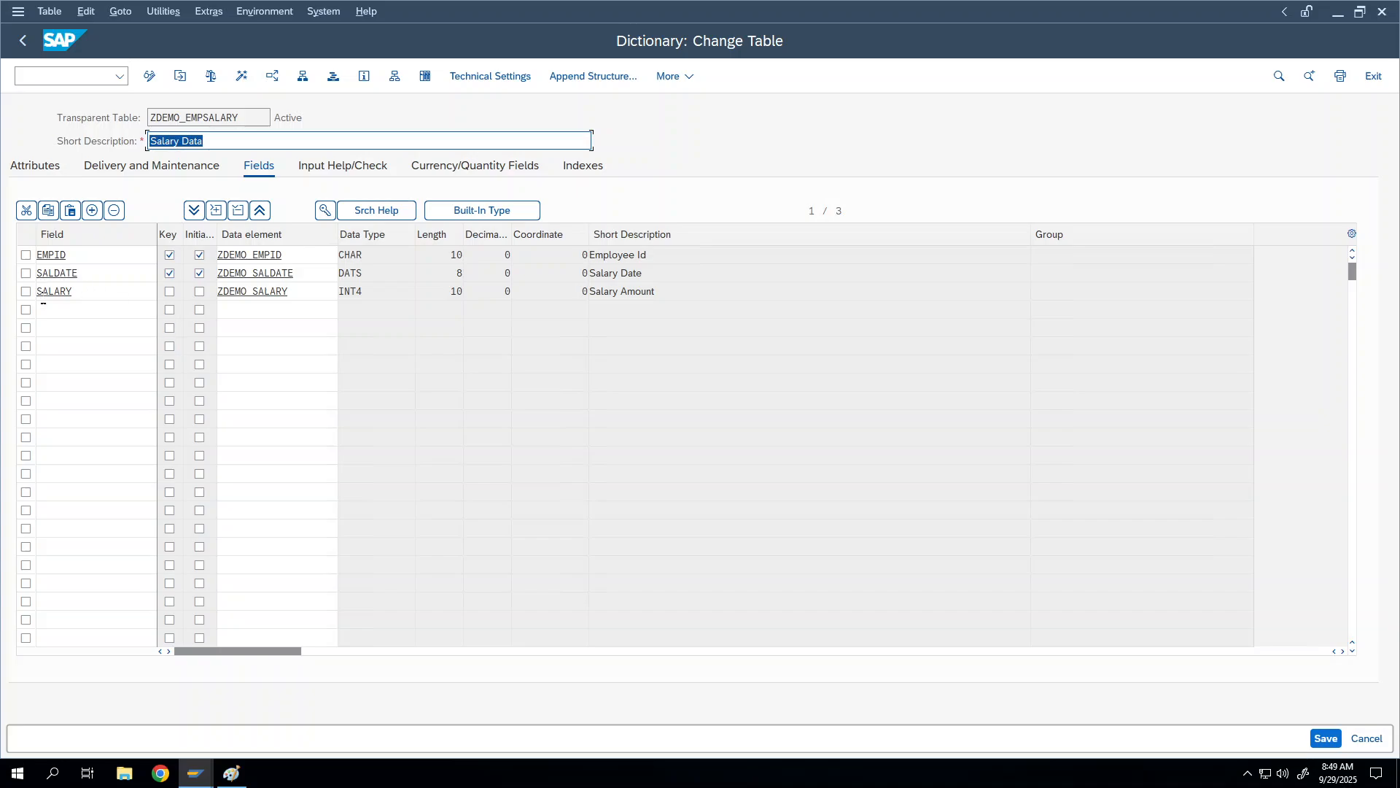
left_click(41, 308)
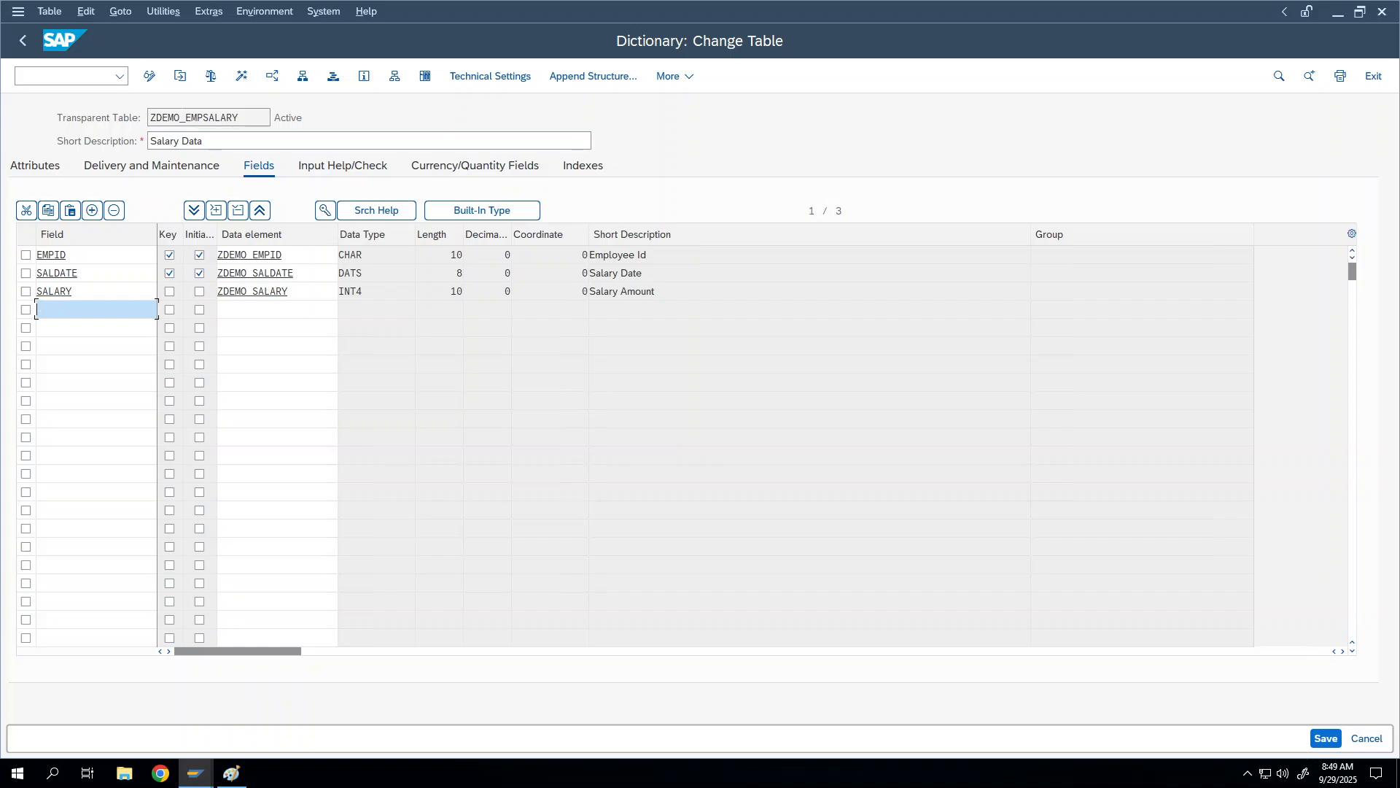
left_click(25, 44)
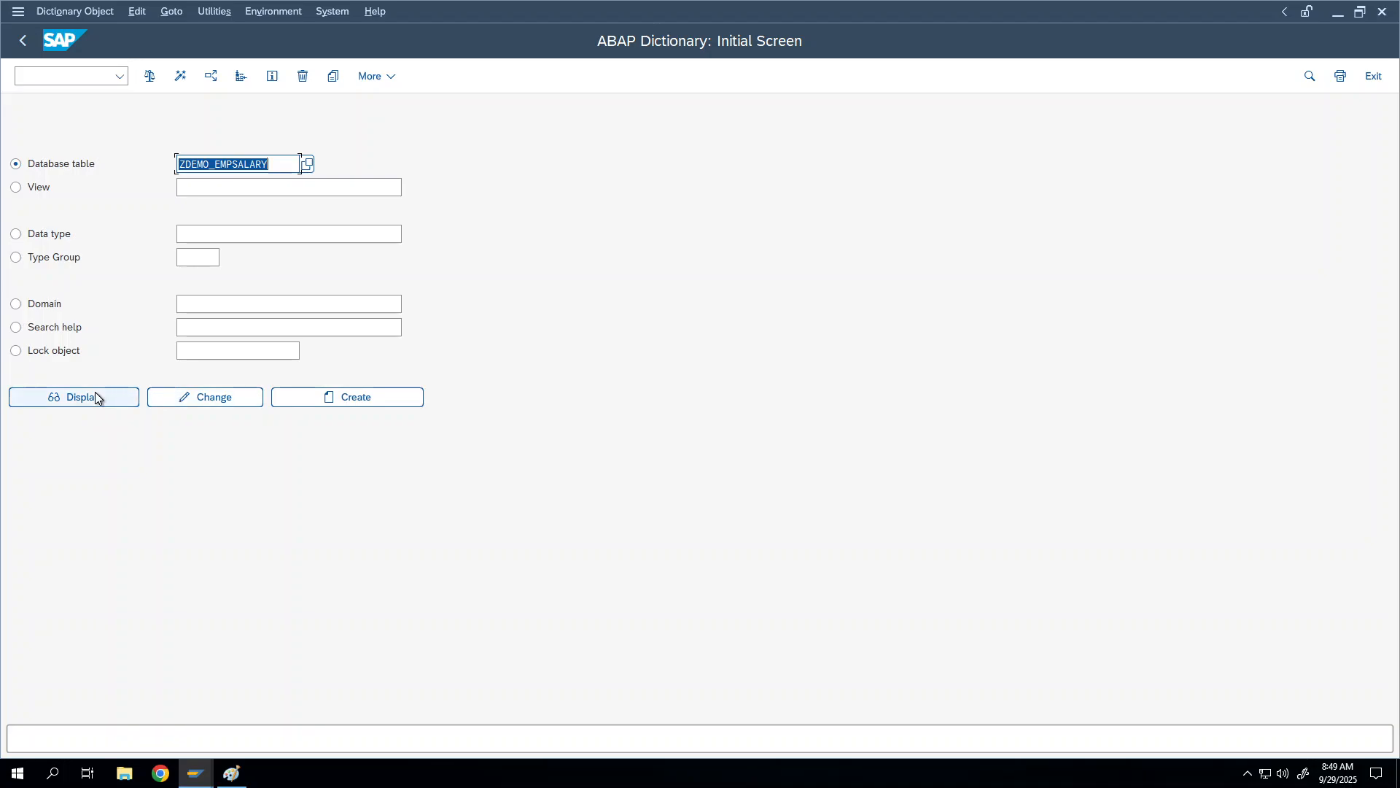
Step: Display table ZDEMO_EMPLOYEE, picked from the Database table entry history
left_click(95, 394)
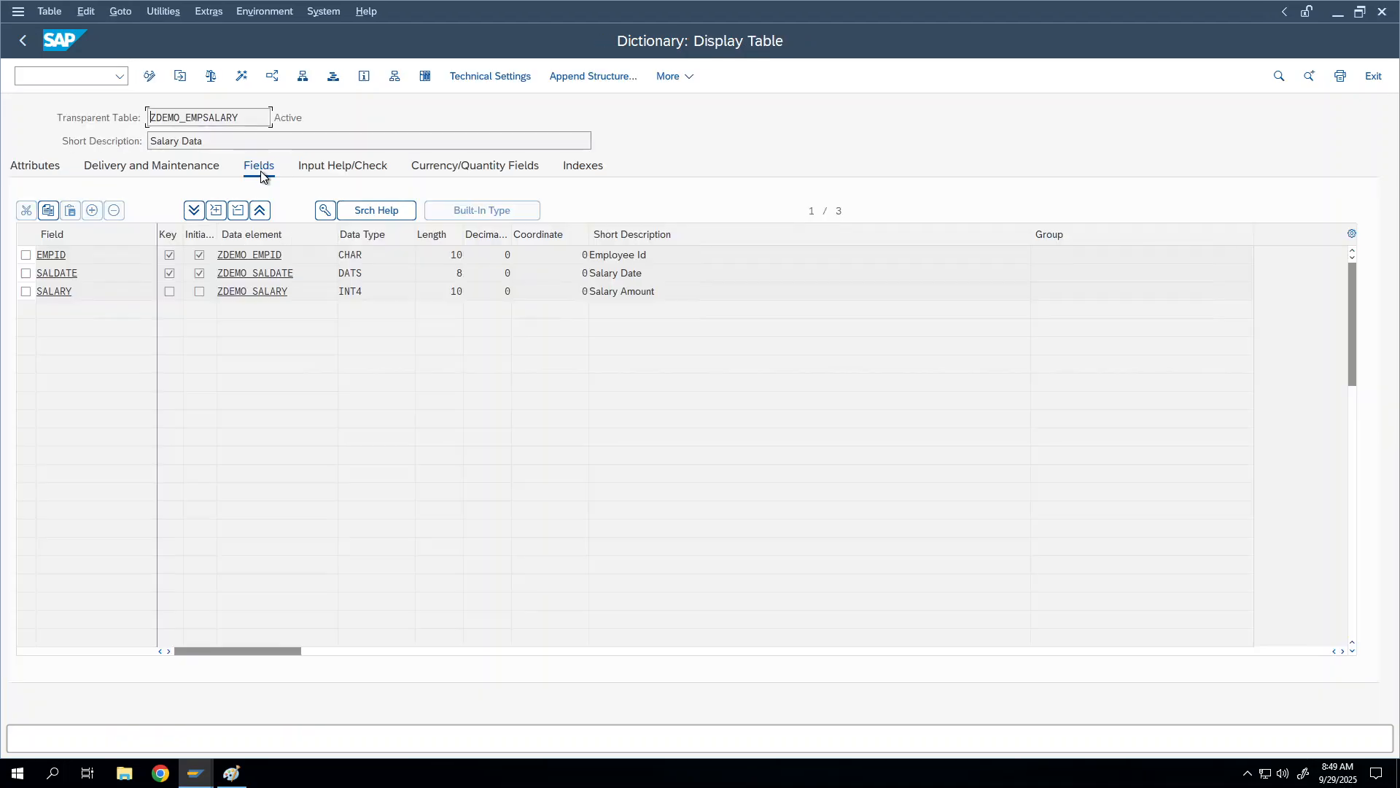
left_click(26, 41)
key("BackSpace")
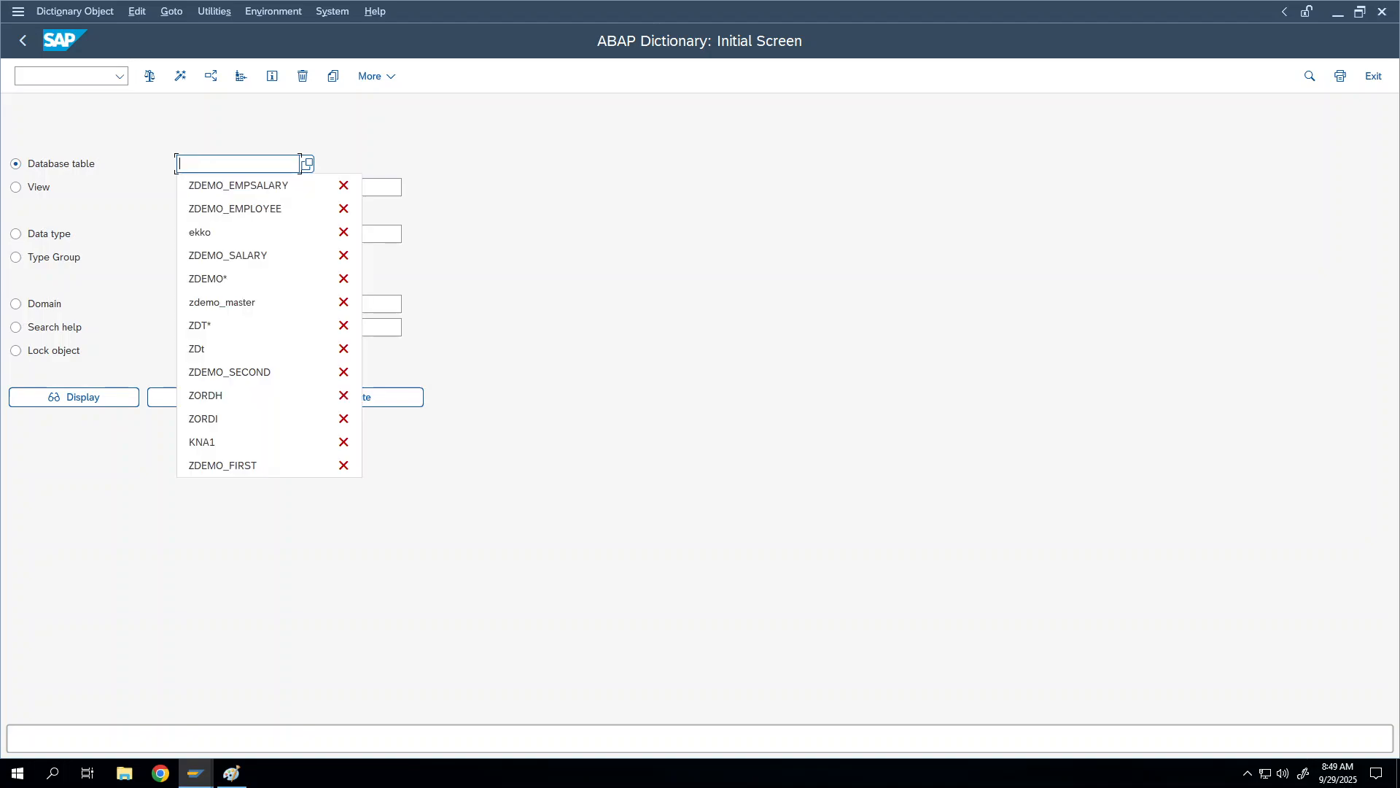
left_click(241, 209)
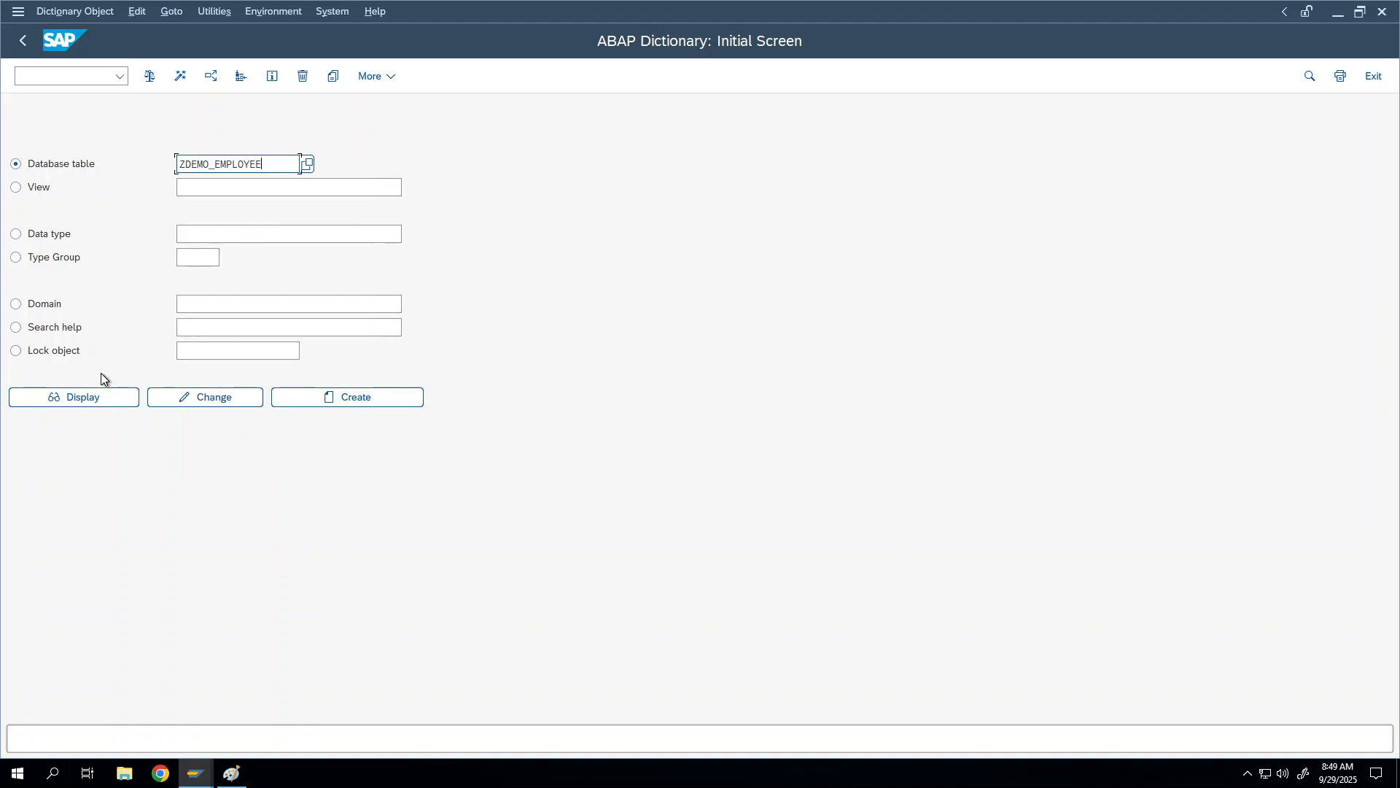
left_click(104, 397)
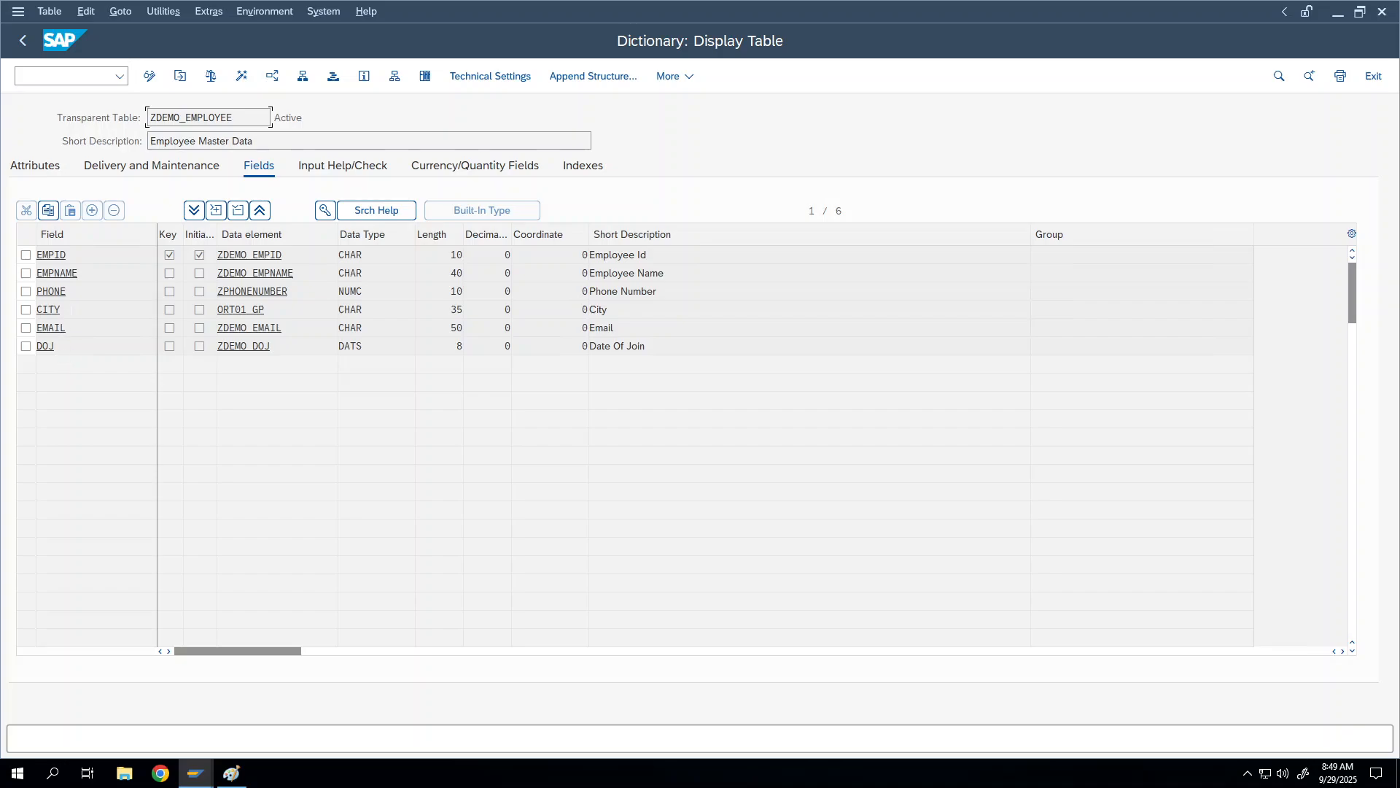
Step: Select the CITY field row to look at its data element
left_click(25, 309)
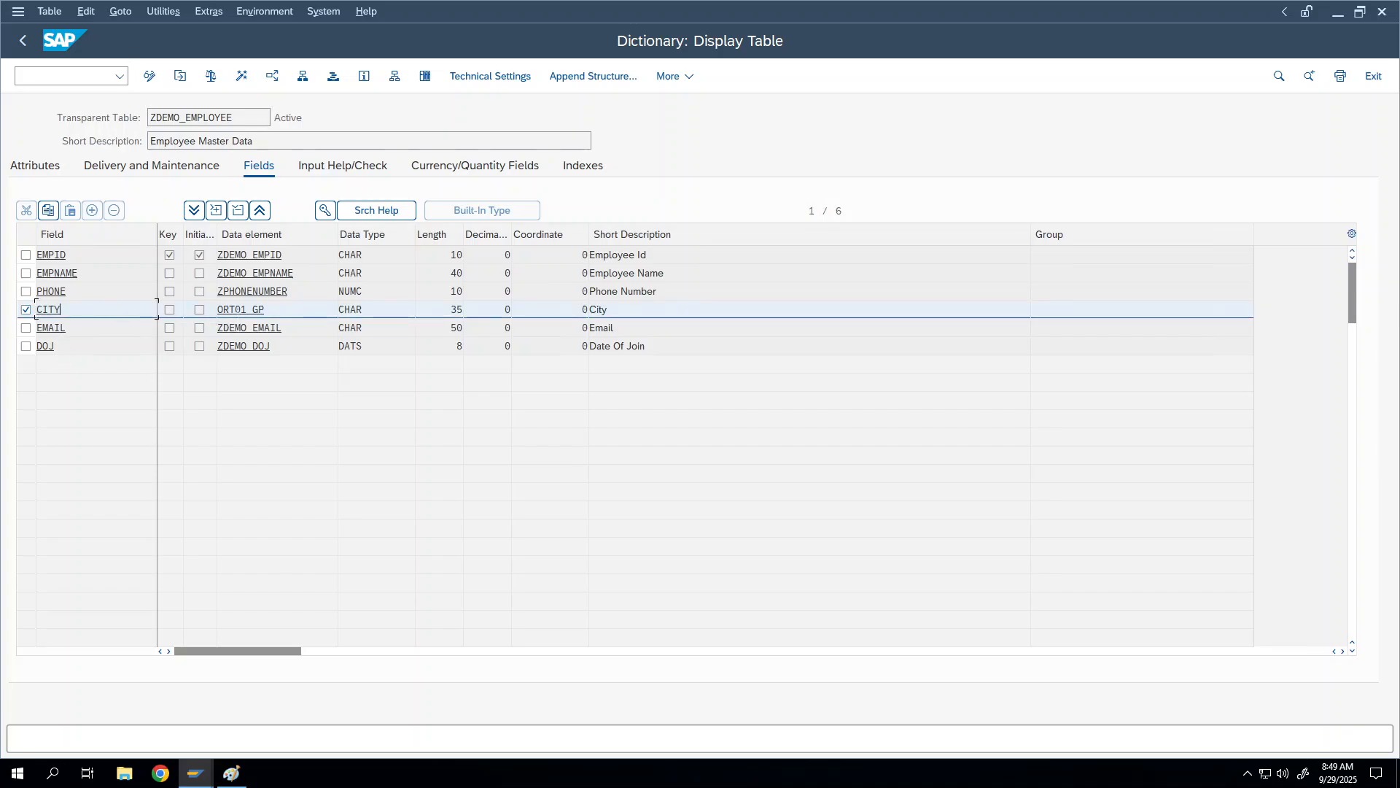
left_click(253, 309)
left_click(23, 312)
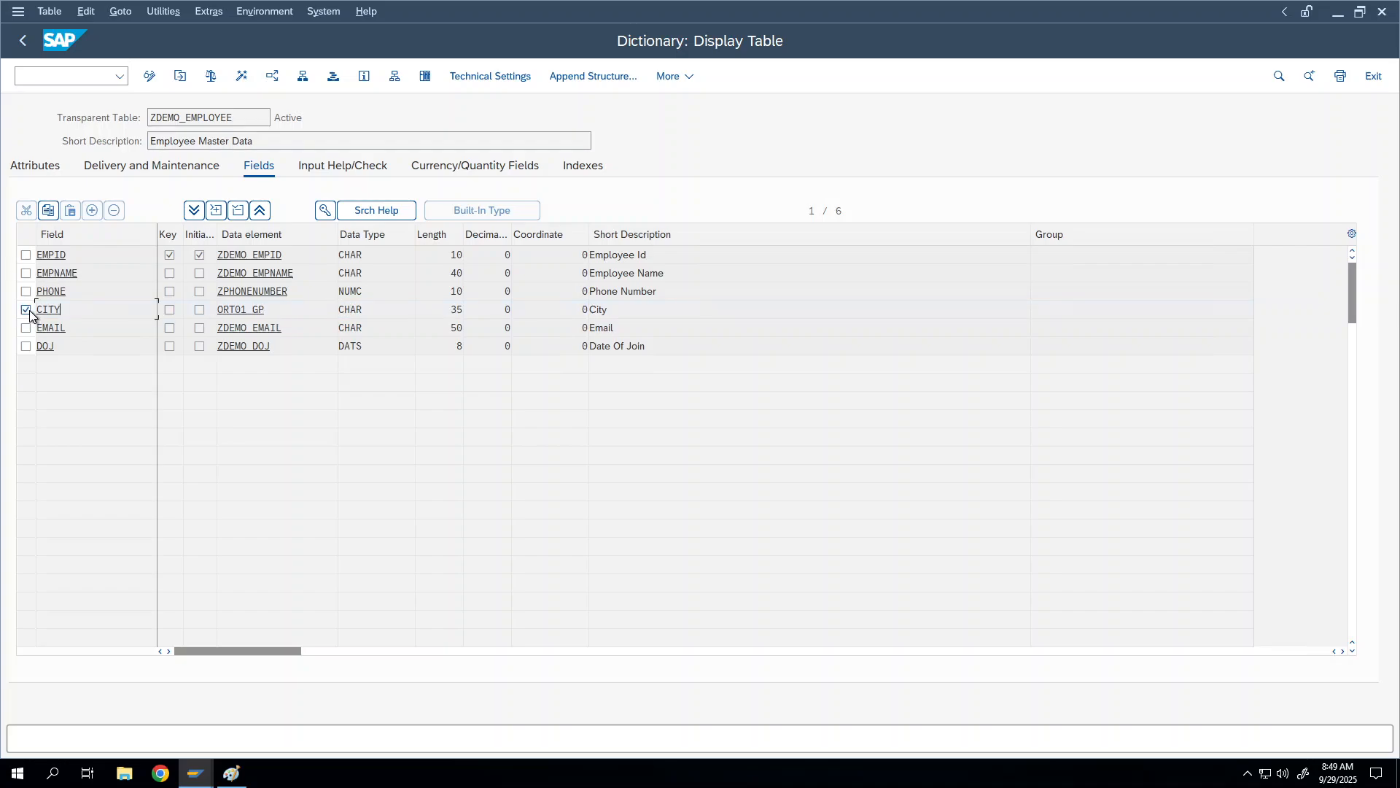
left_click(25, 309)
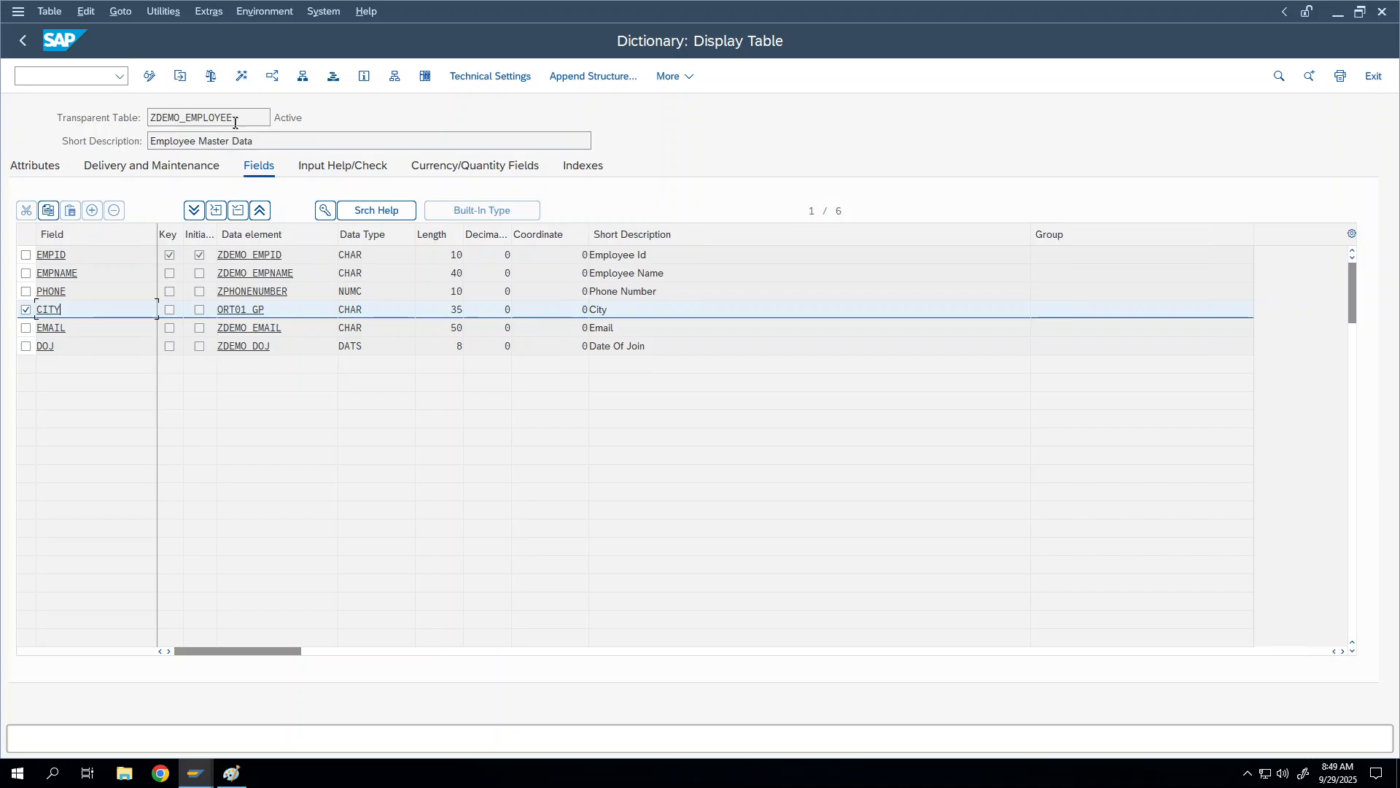
type("/ose11")
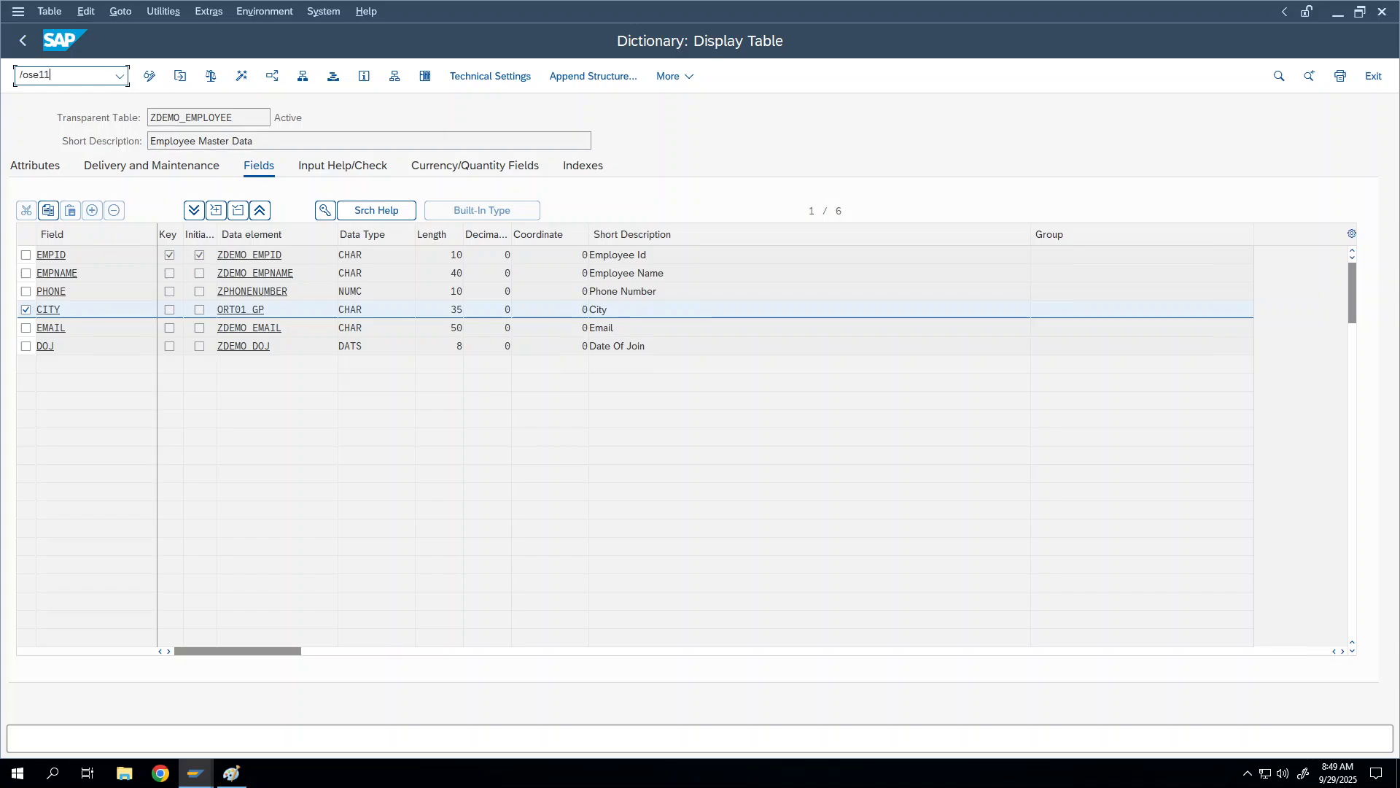
key("Return")
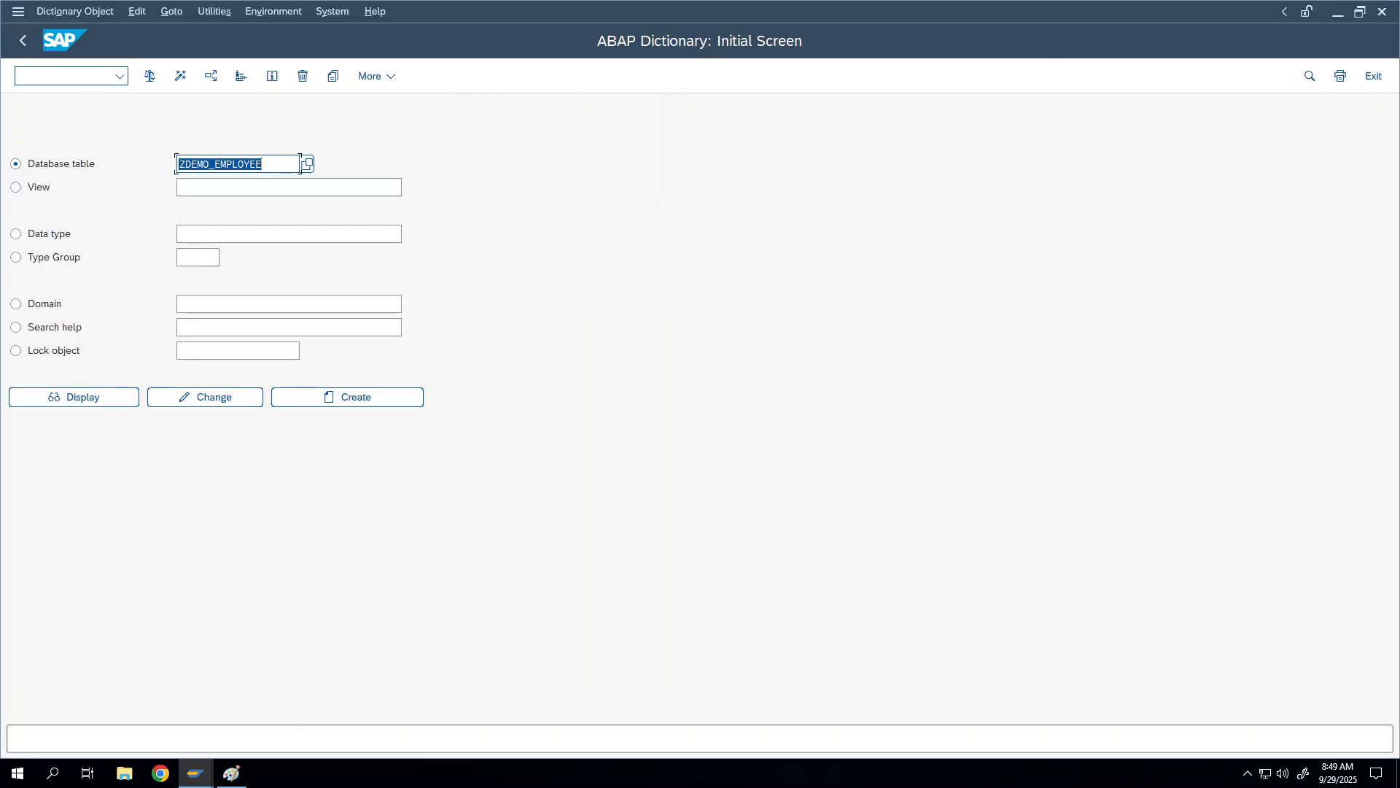
key("BackSpace")
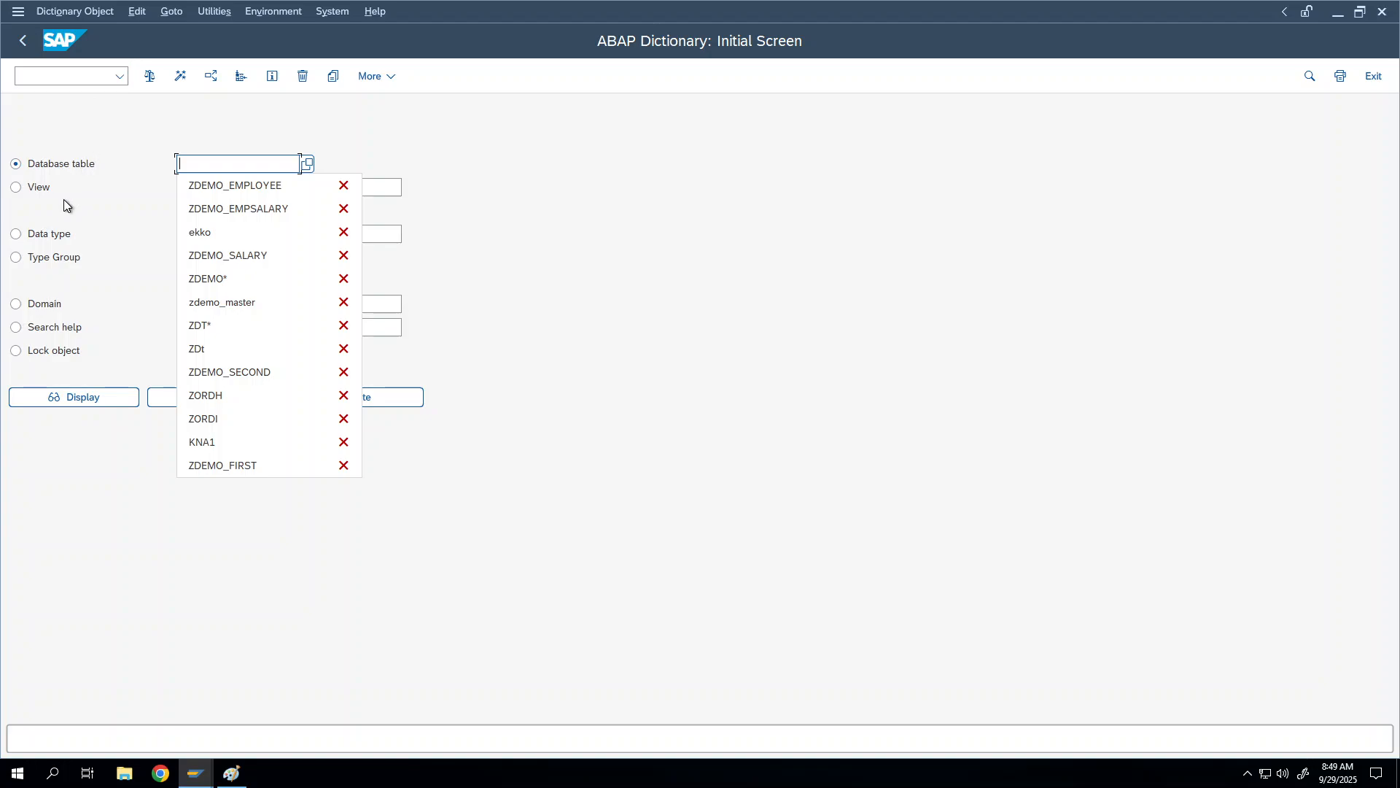
left_click(218, 441)
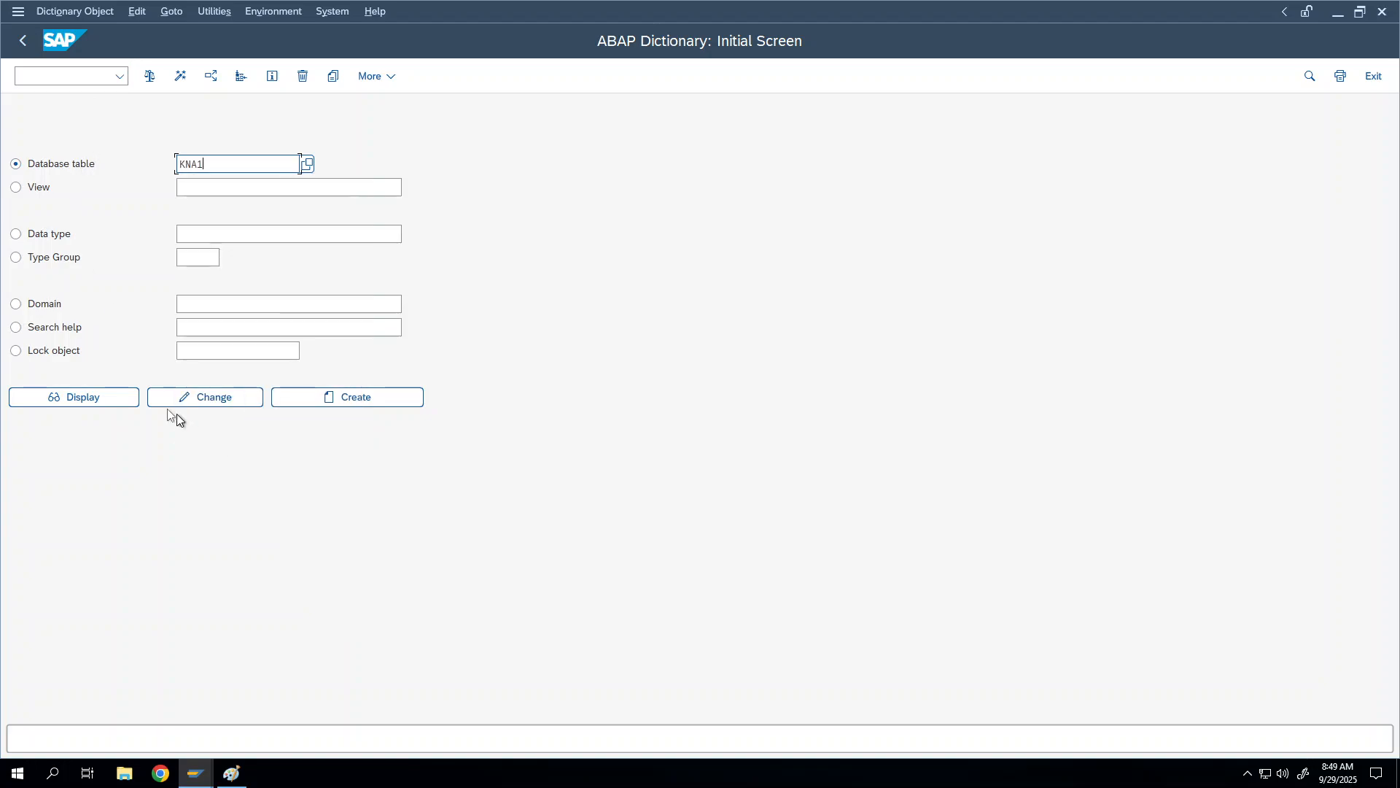
left_click(112, 393)
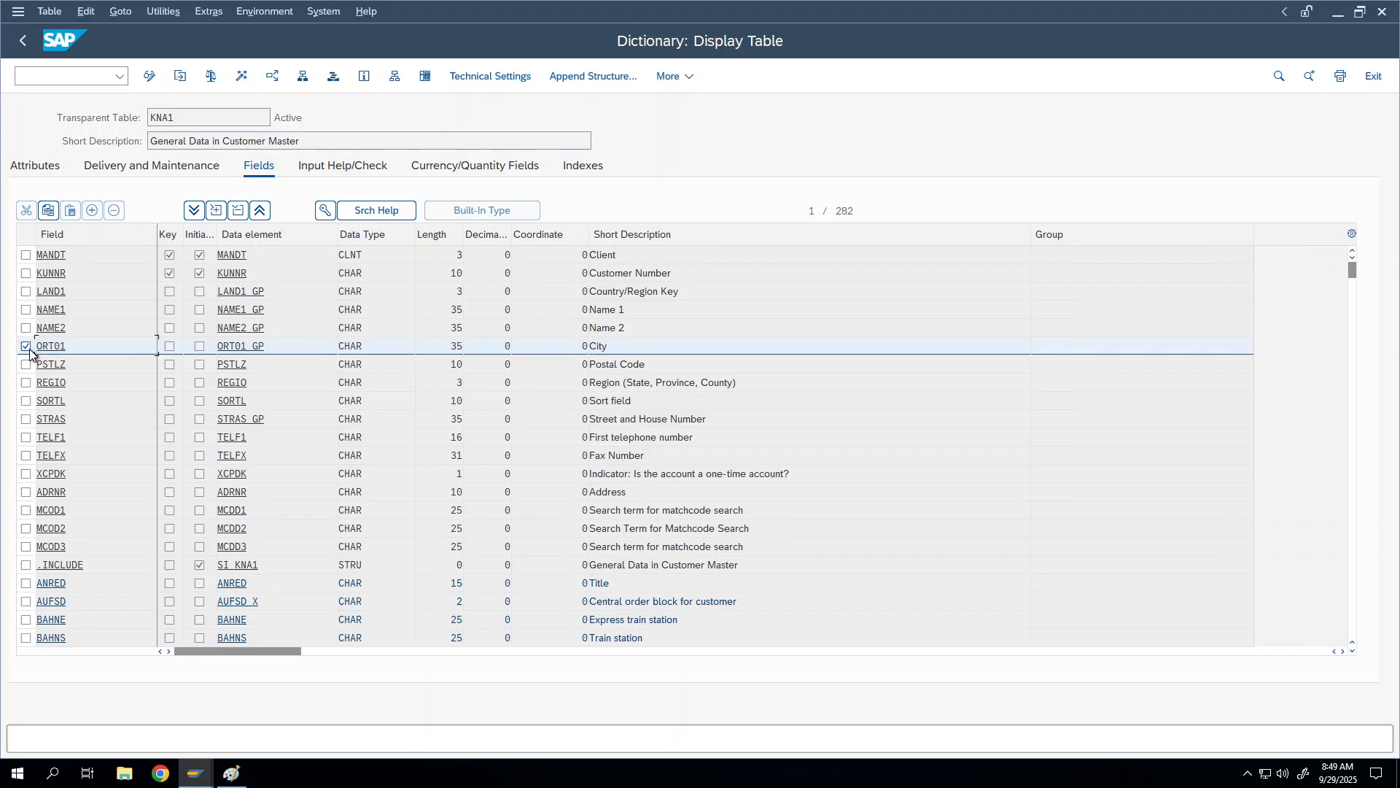
left_click(65, 345)
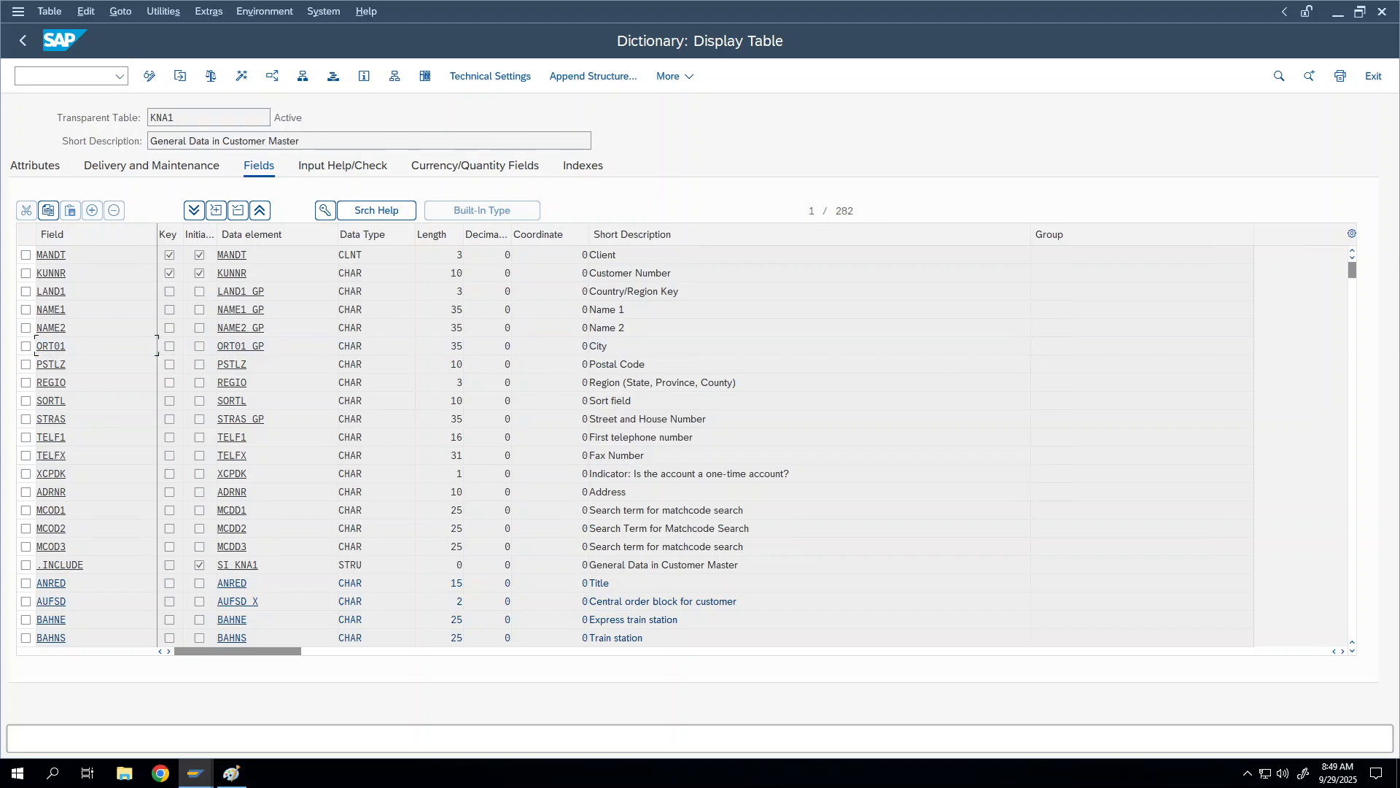
left_click(323, 211)
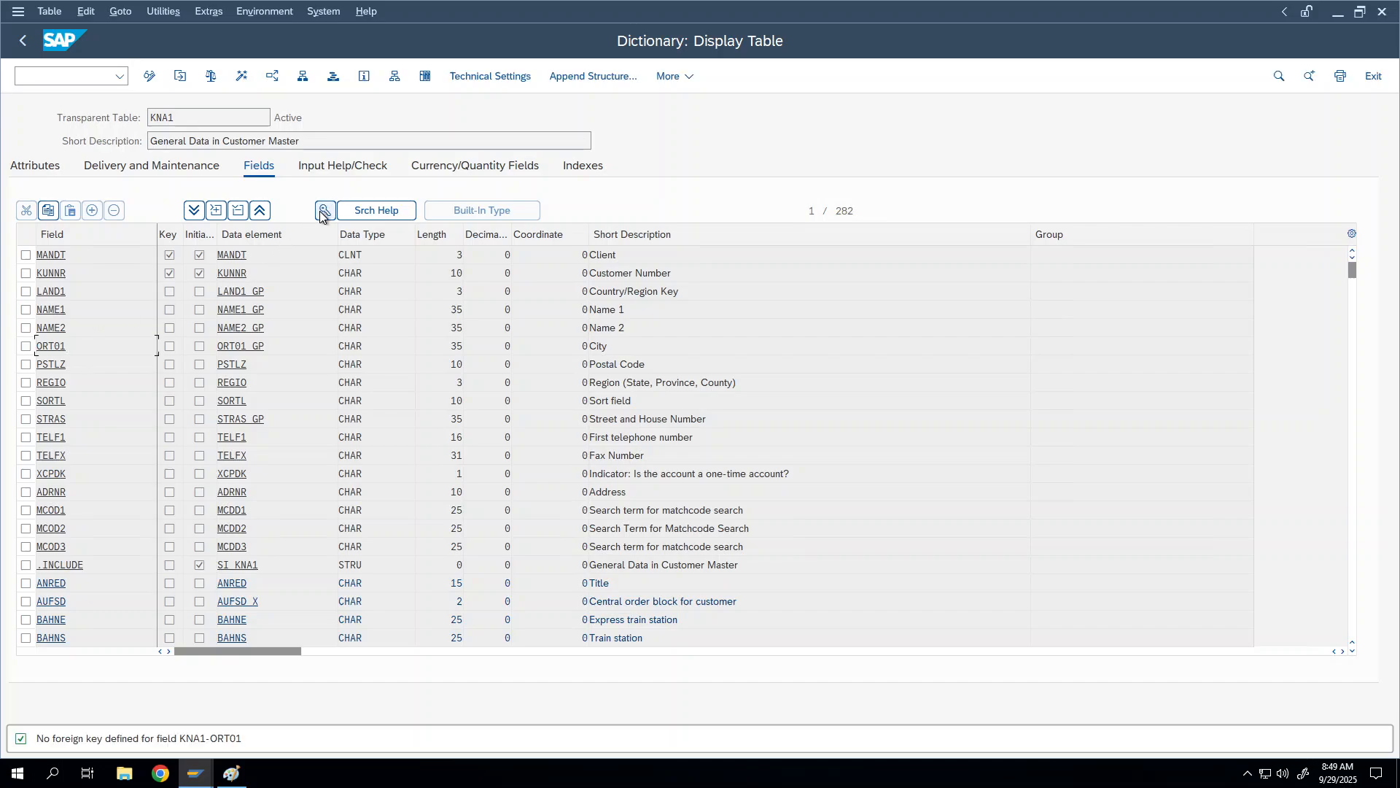
left_click(235, 348)
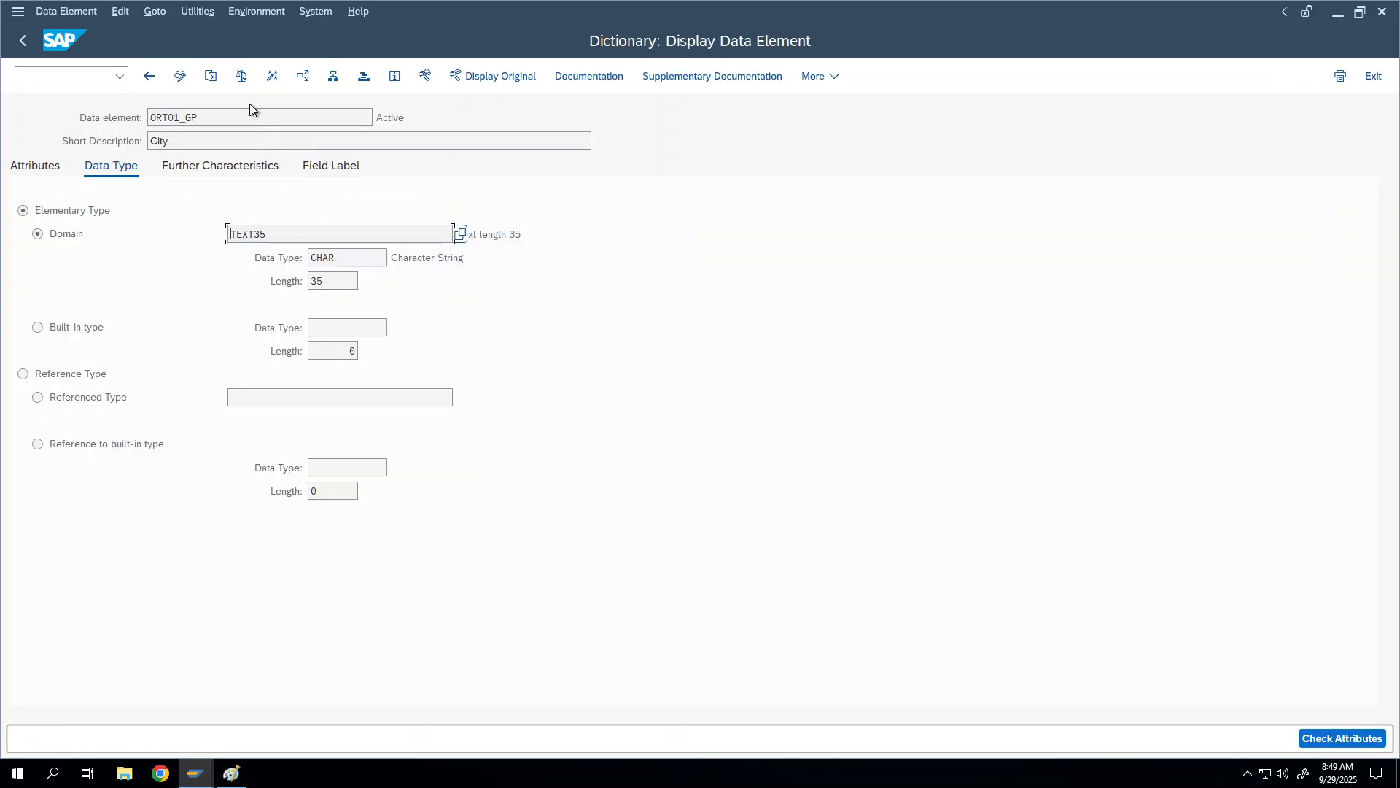
left_click(29, 43)
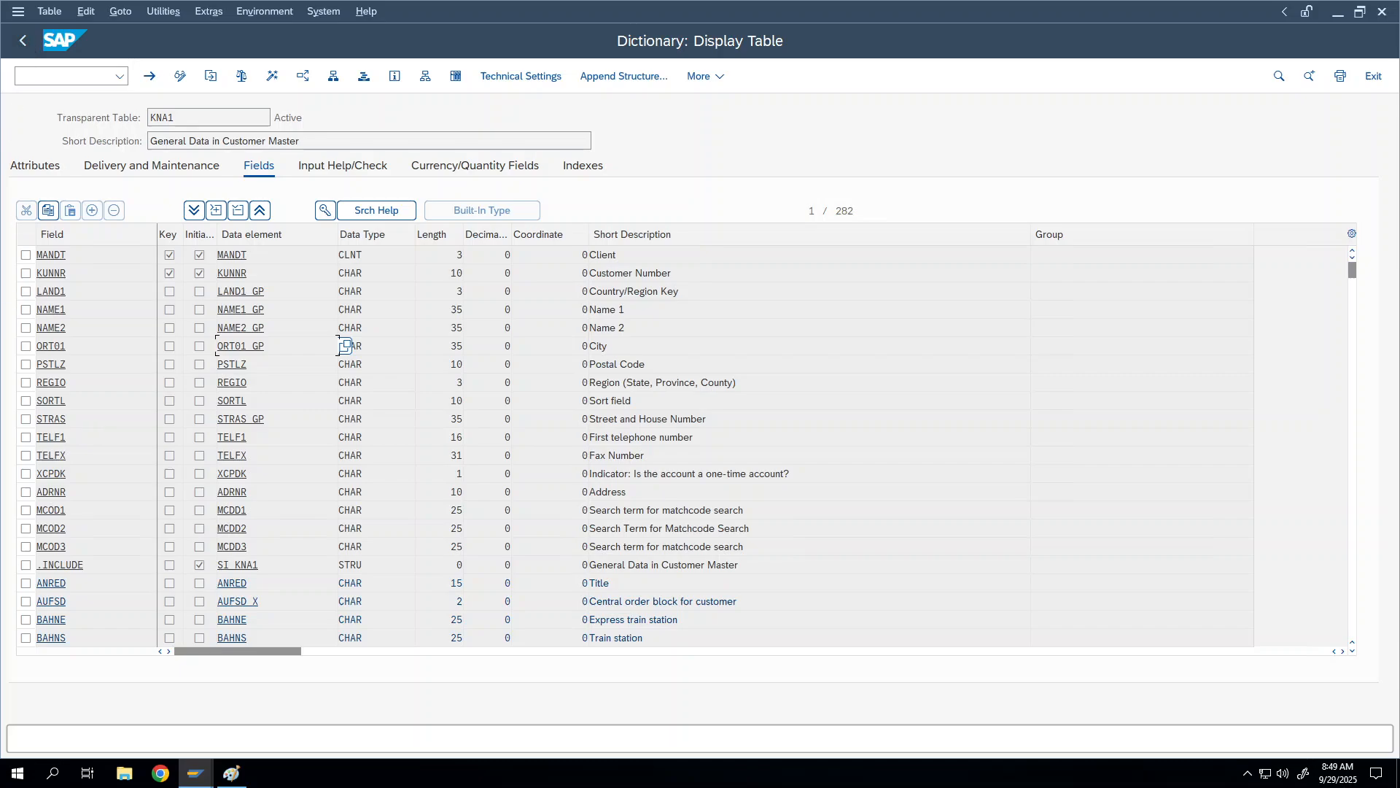
left_click_drag(75, 294, 36, 292)
left_click_drag(273, 294, 159, 283)
right_click(26, 292)
right_click(292, 238)
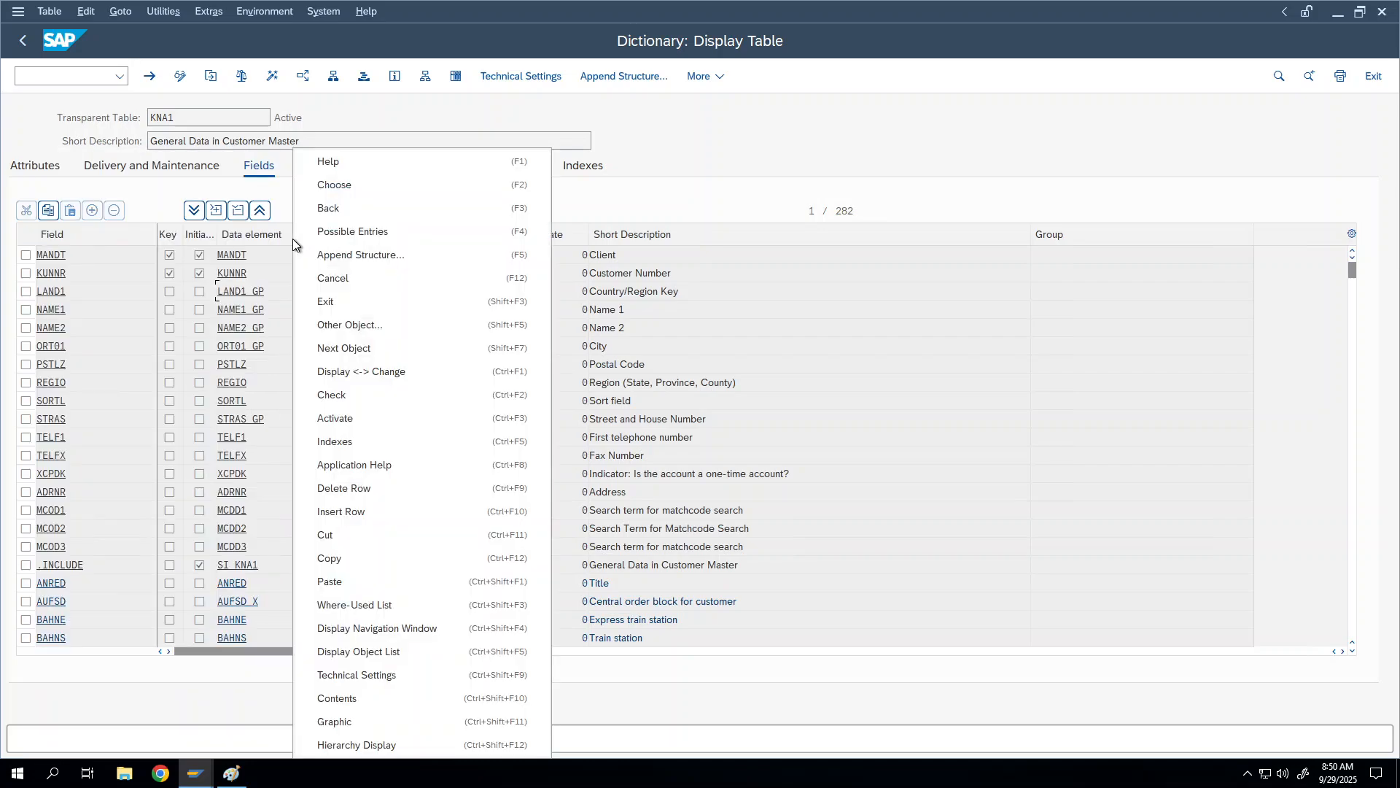
left_click(27, 292)
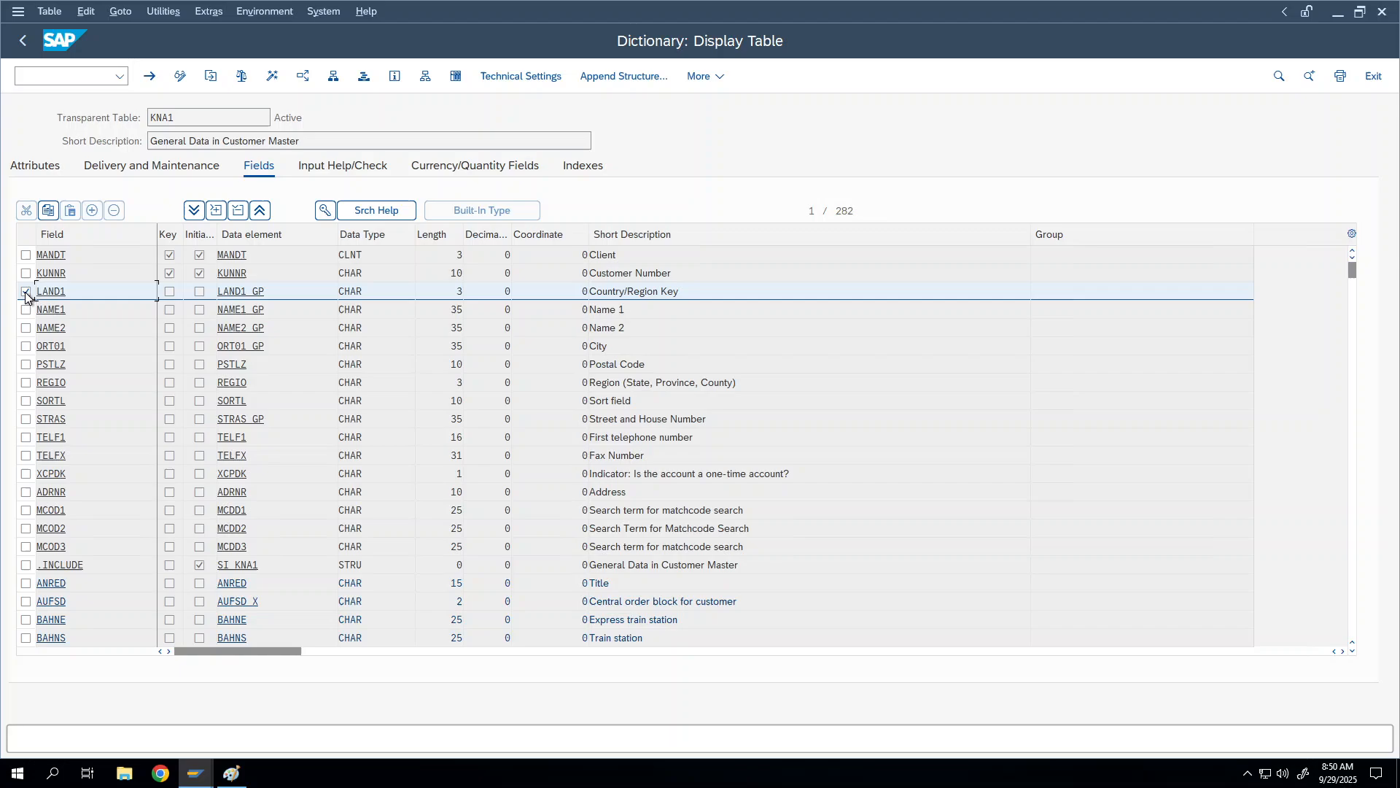
left_click(326, 212)
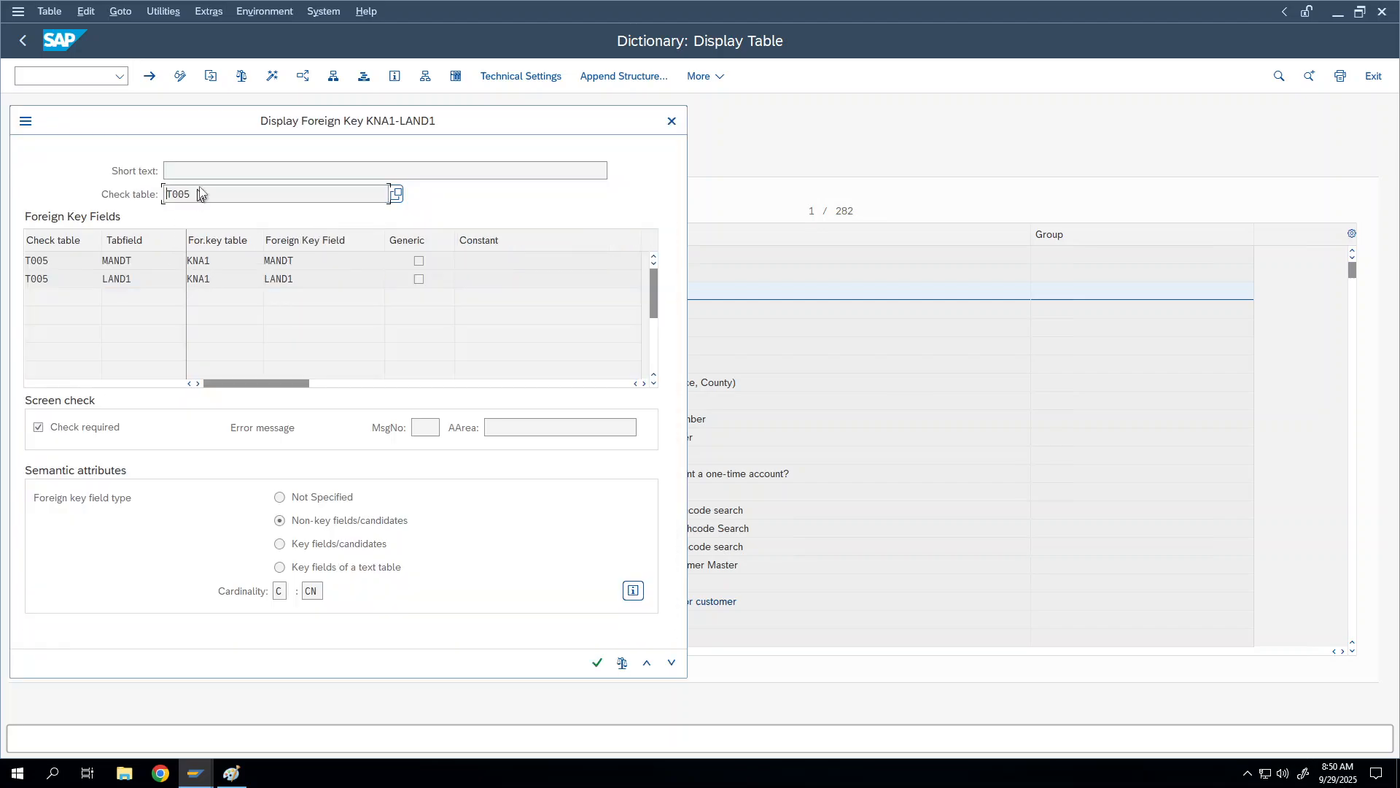
double_click(199, 193)
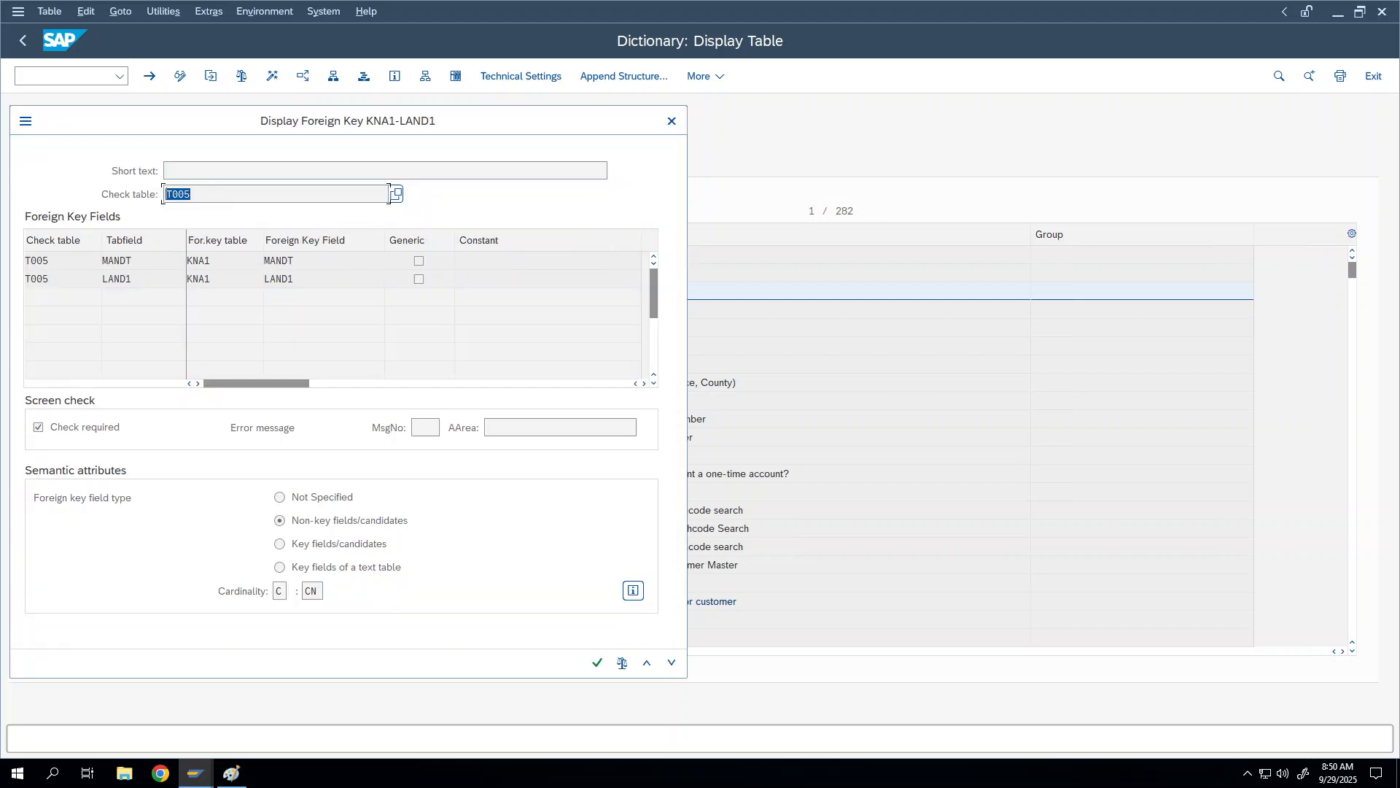
left_click(676, 125)
key("F3")
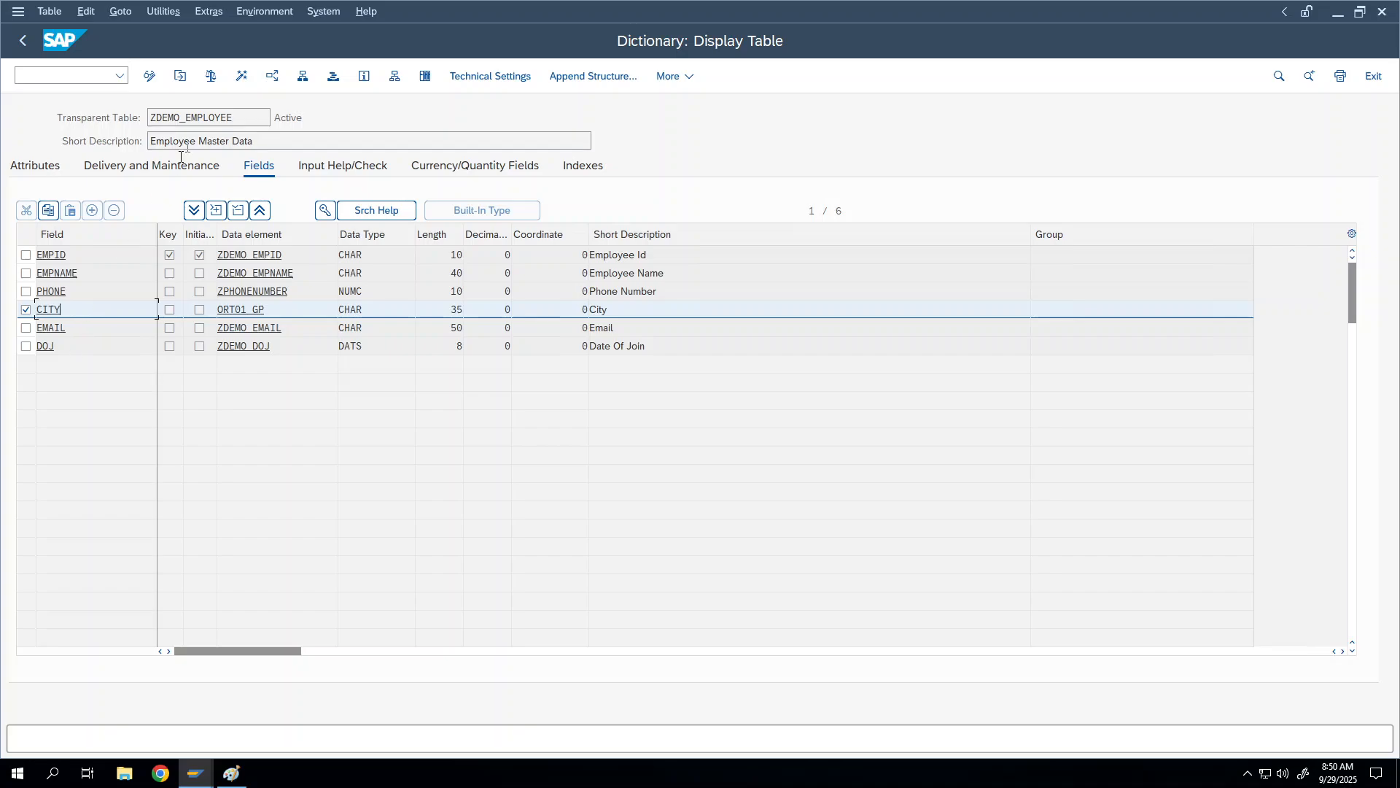
Step: In change mode, add a new field COUNTRY with data element LAND1_GP
left_click(149, 76)
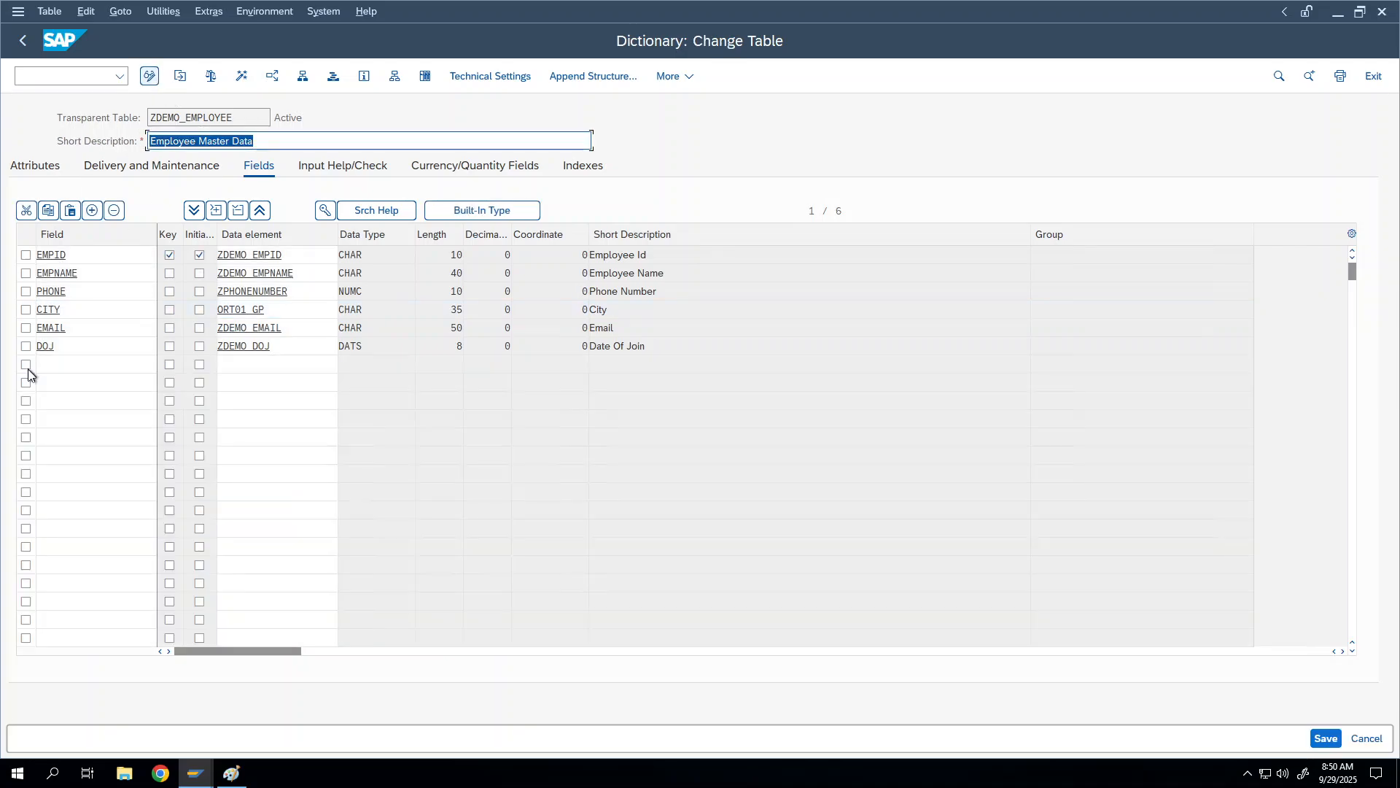
left_click(70, 363)
type("Co")
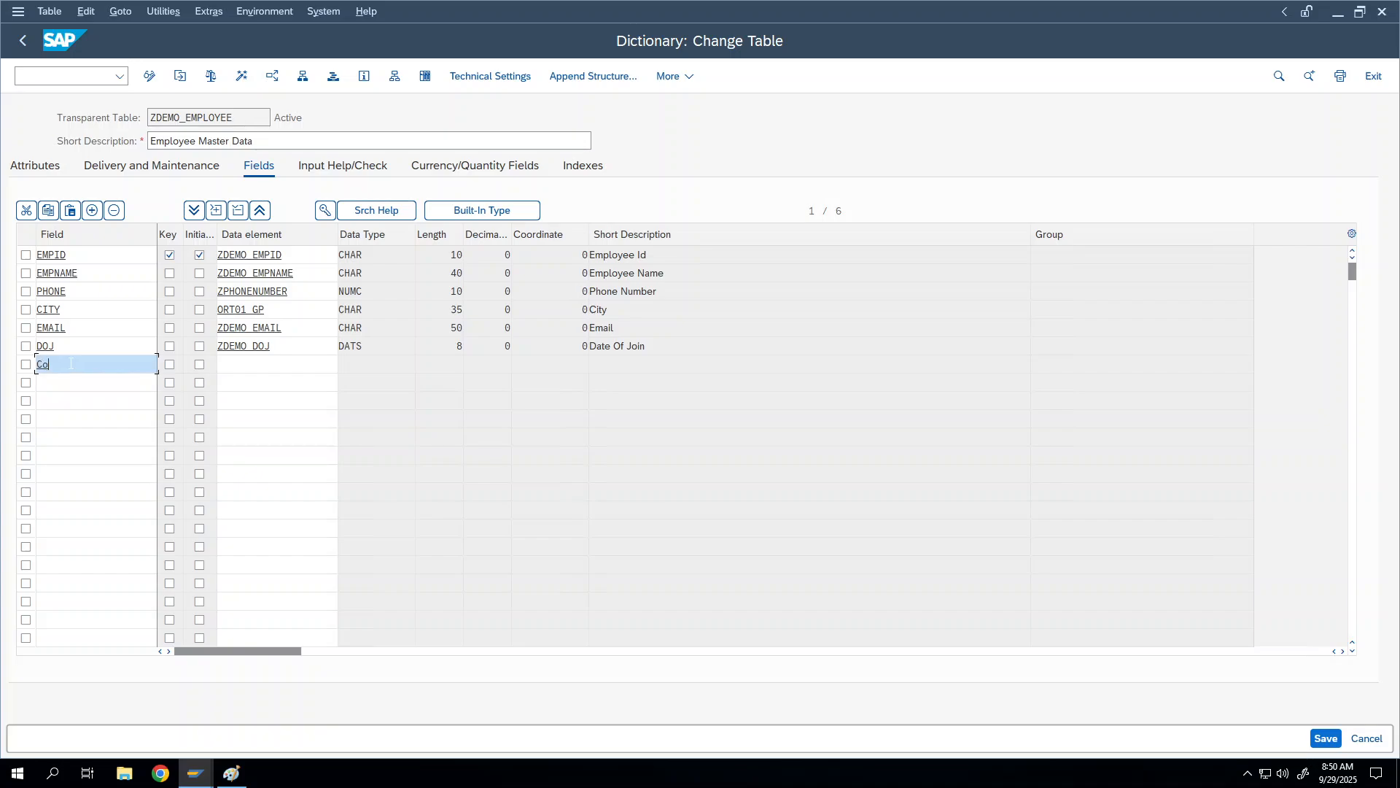
type("unt")
type("r")
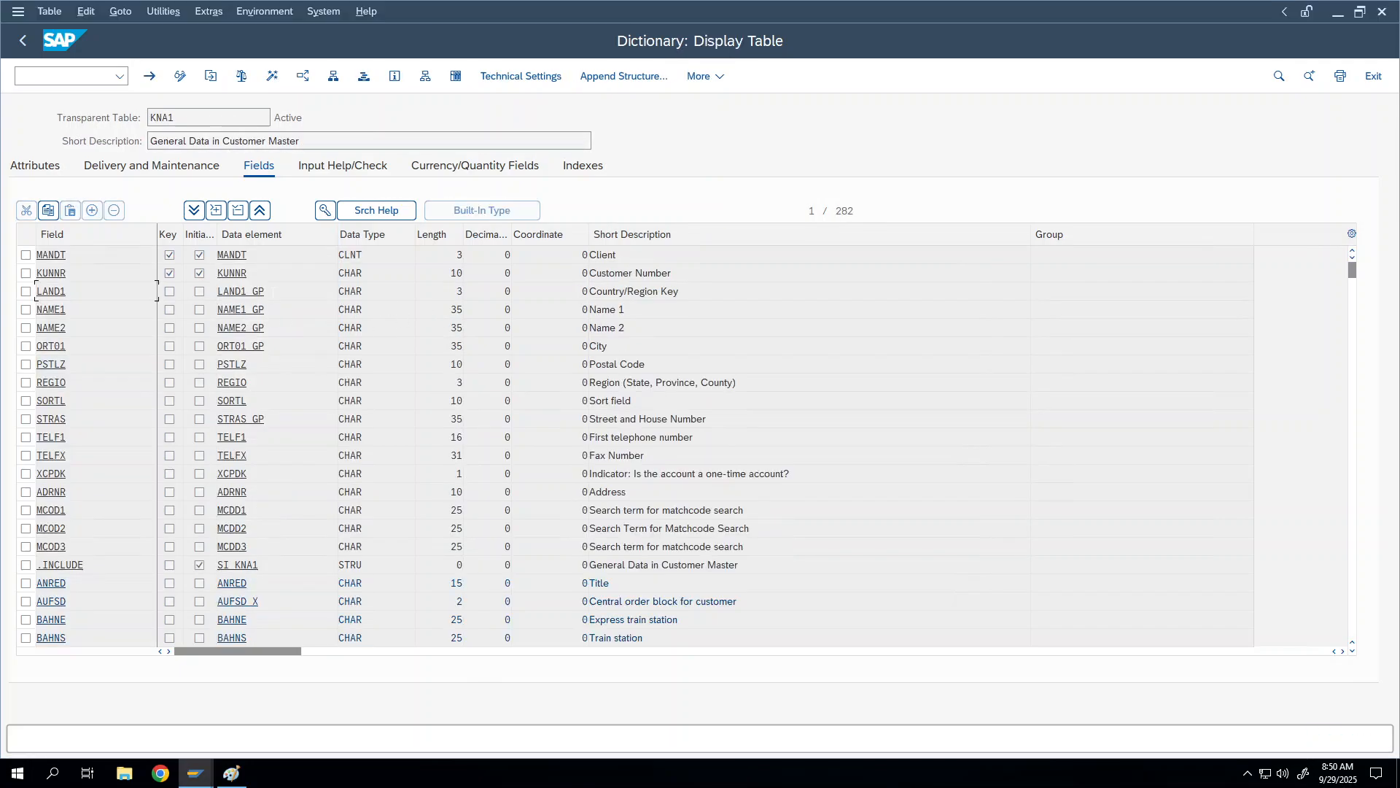
left_click_drag(217, 291, 338, 291)
key("ctrl+c")
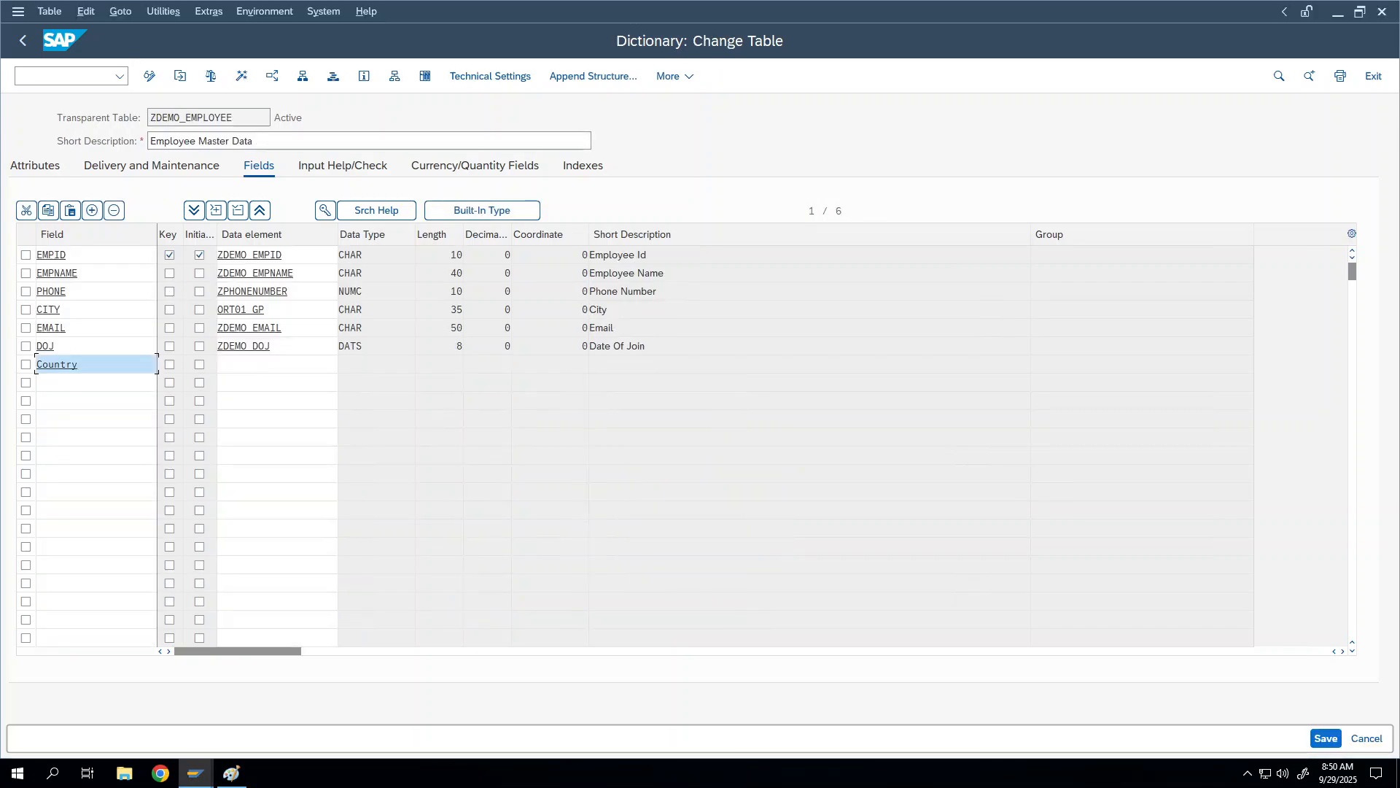
right_click(258, 360)
key("Escape")
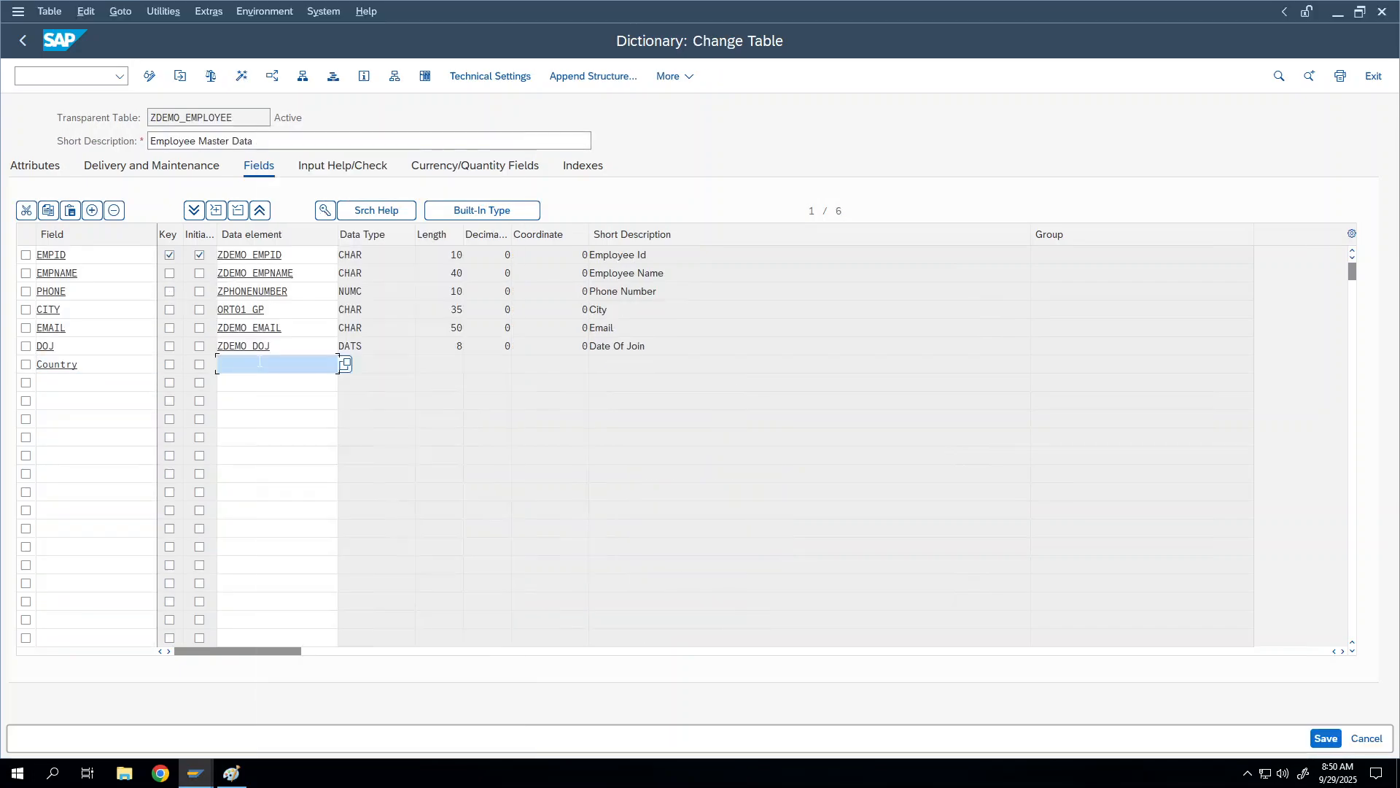
key("ctrl+v")
key("Return")
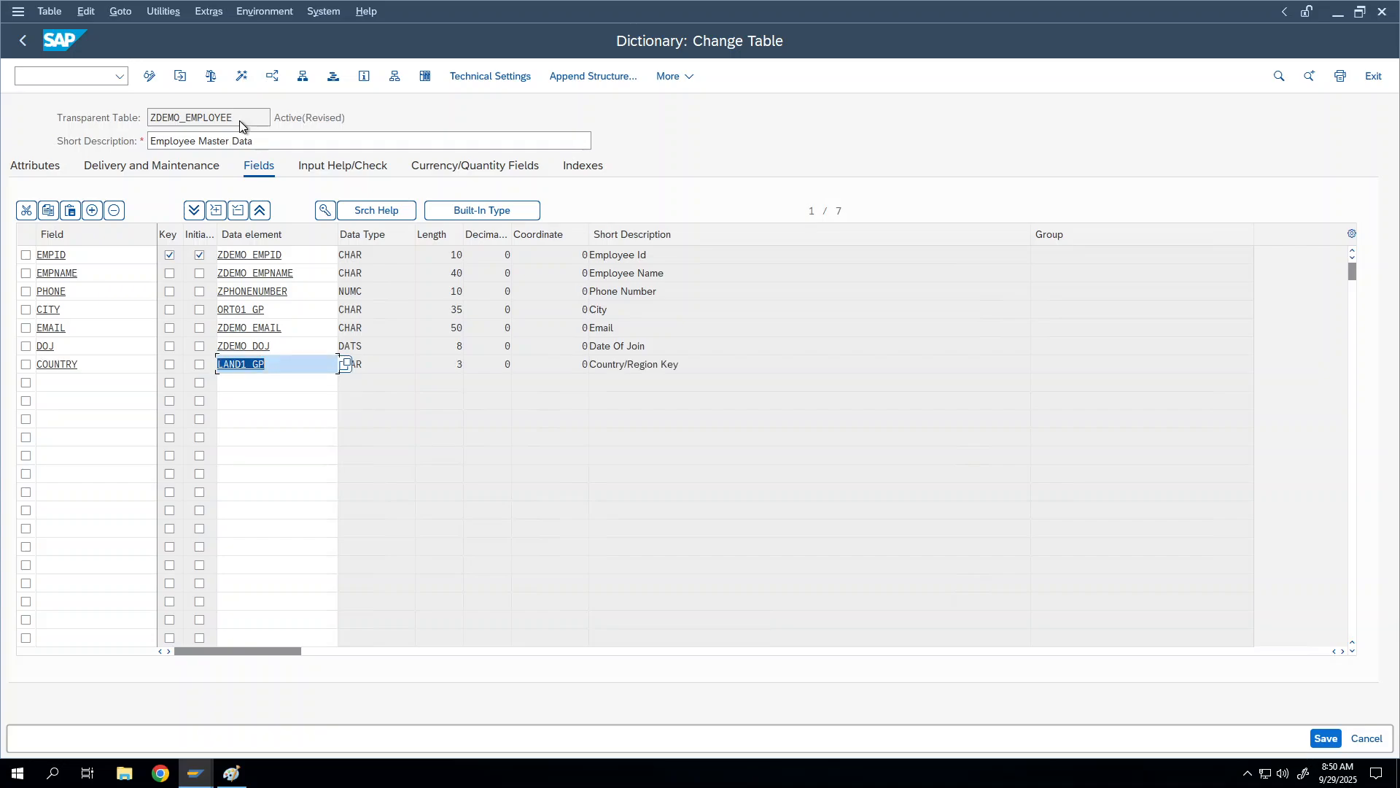
Step: Activate ZDEMO_EMPLOYEE, acknowledging the client-specific notice, and check it for errors
left_click(243, 75)
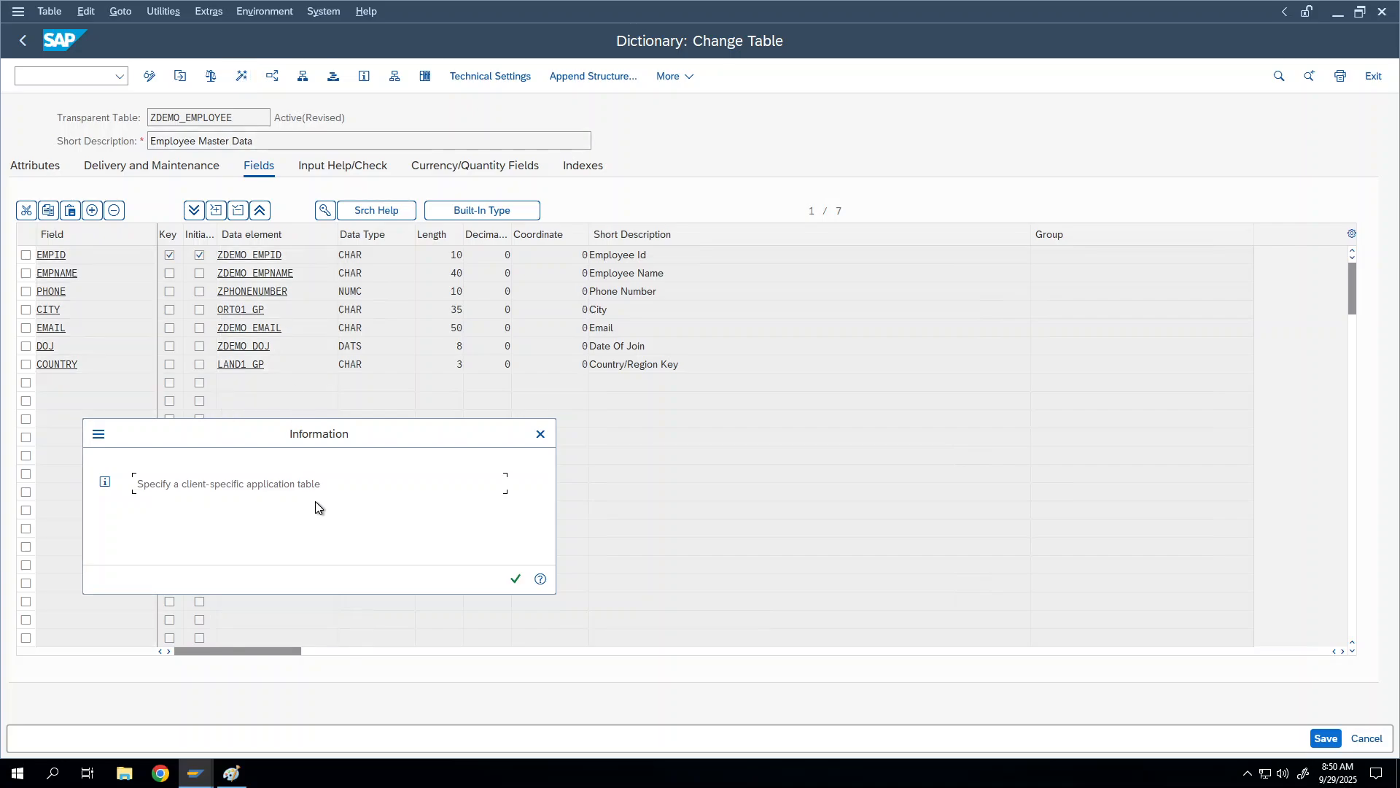
left_click(515, 578)
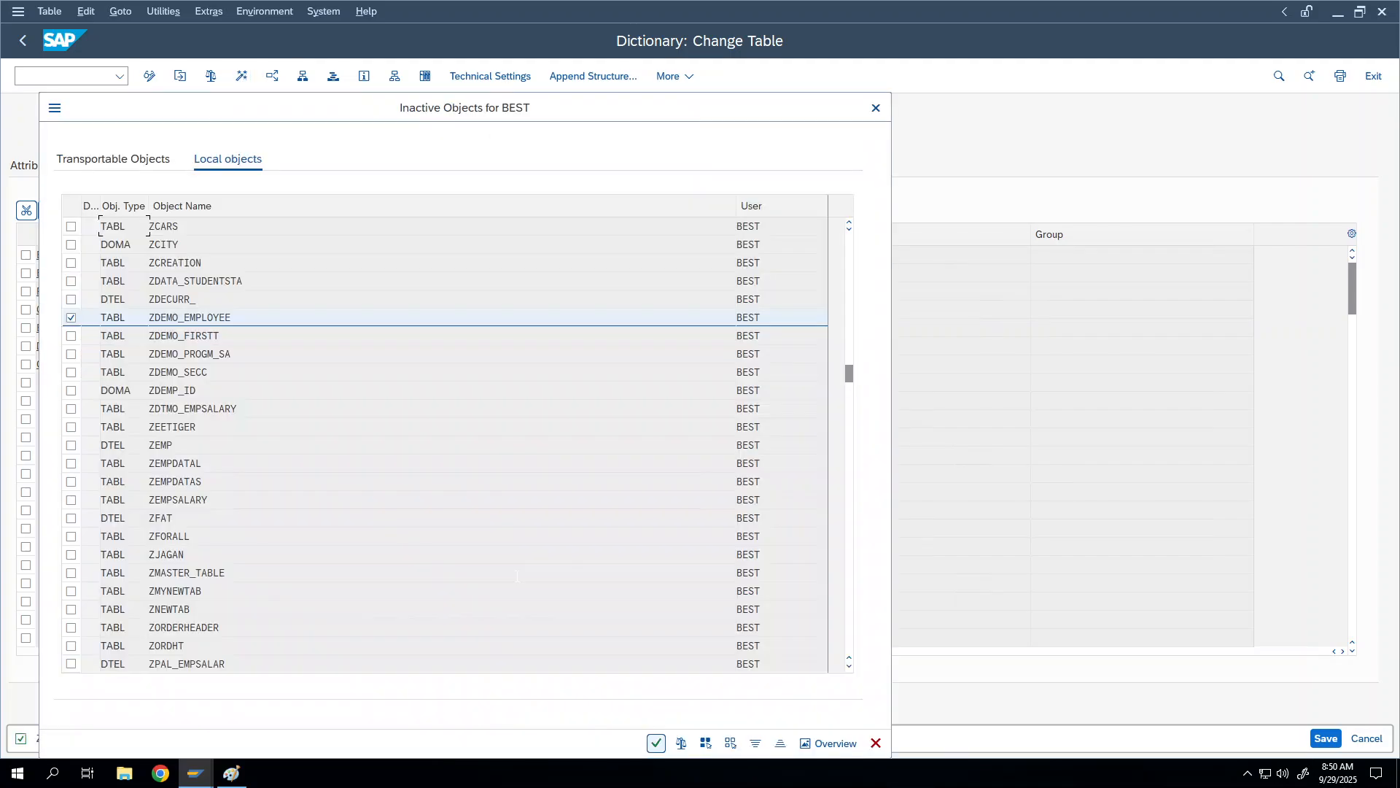
left_click(656, 743)
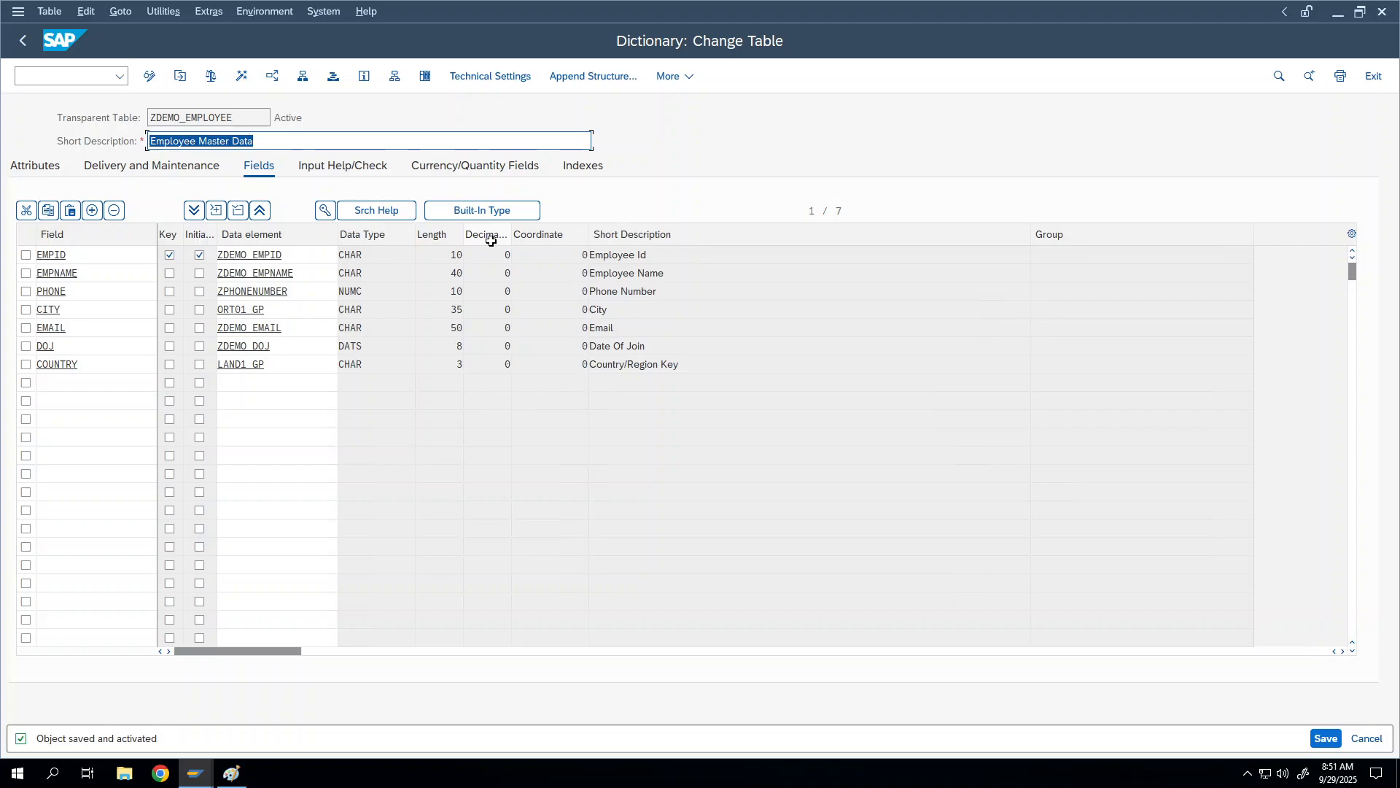
left_click(243, 78)
left_click(82, 363)
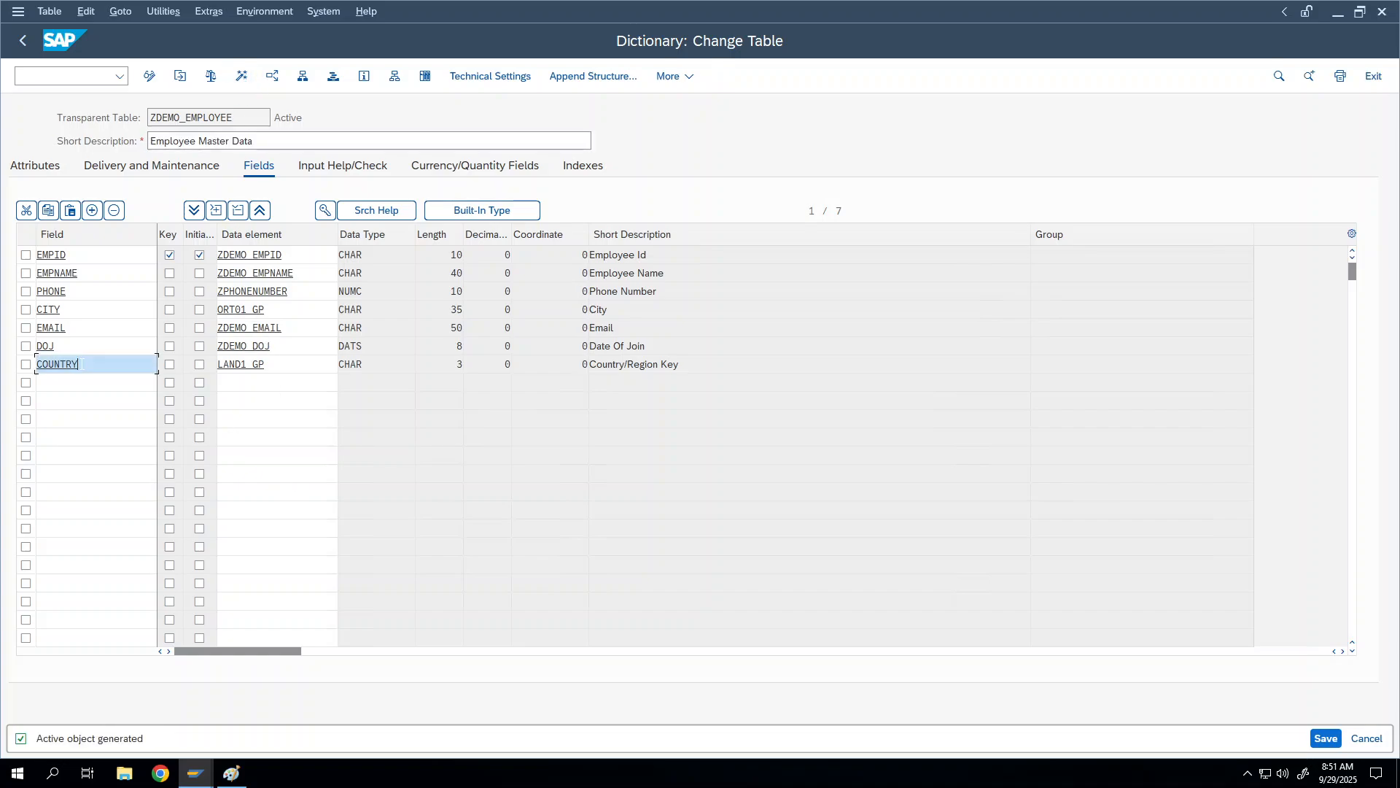
left_click(25, 364)
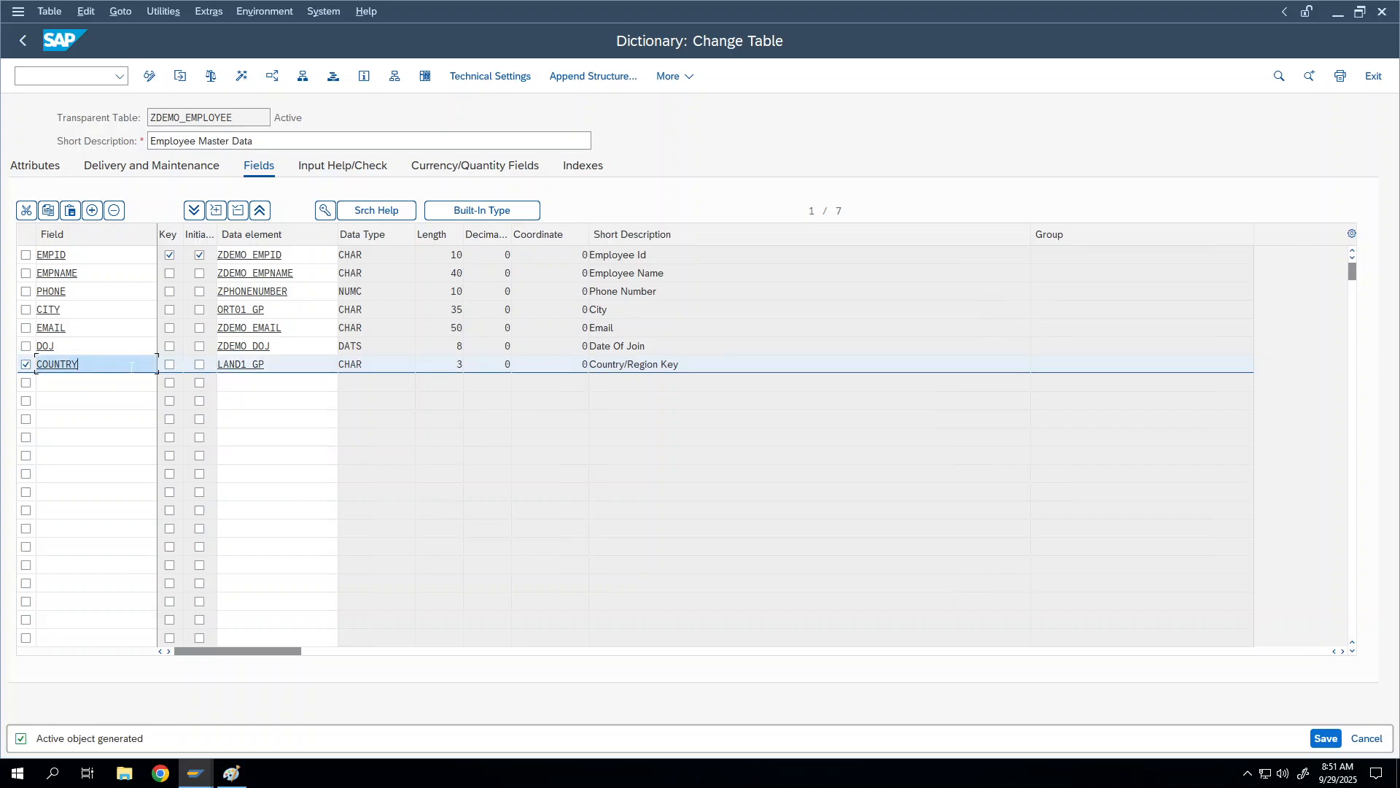
right_click(173, 119)
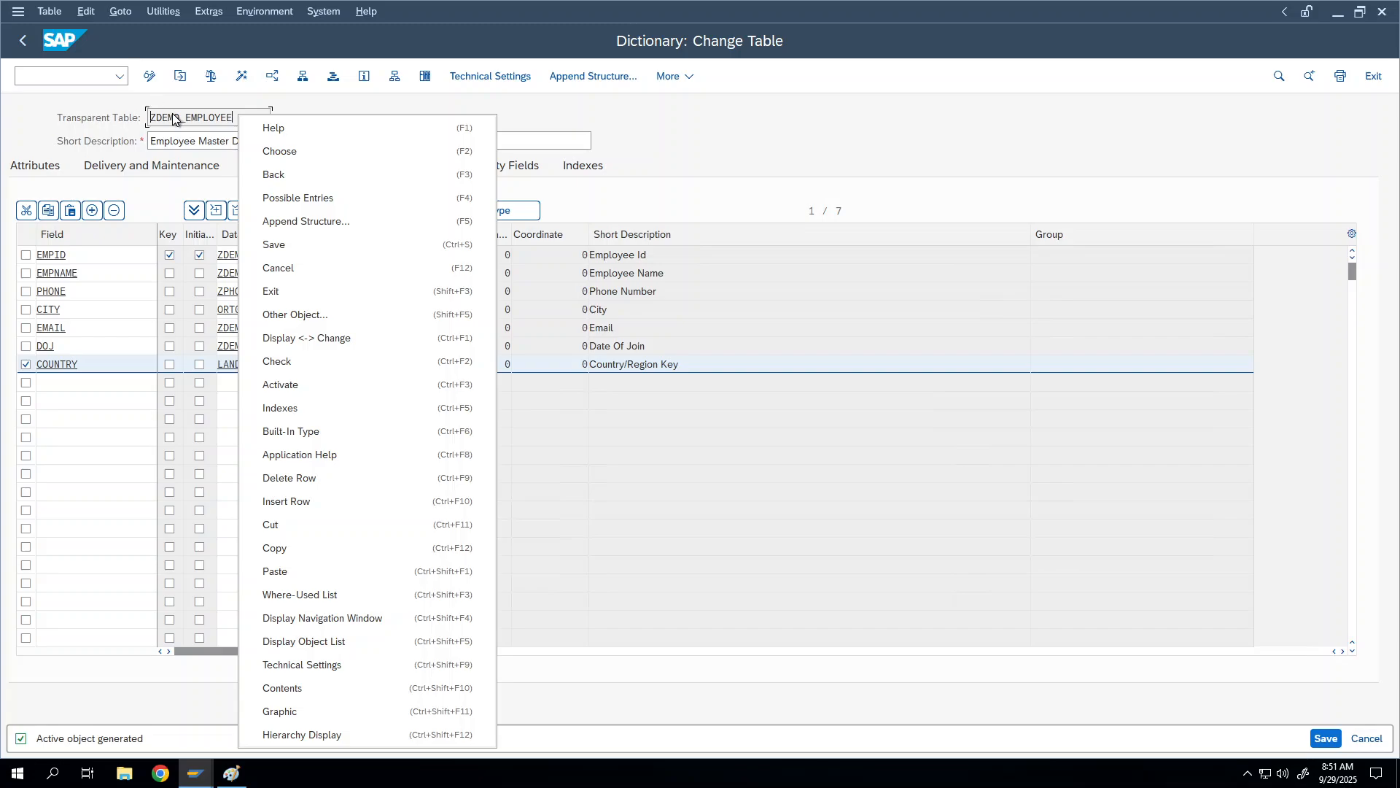
left_click(162, 117)
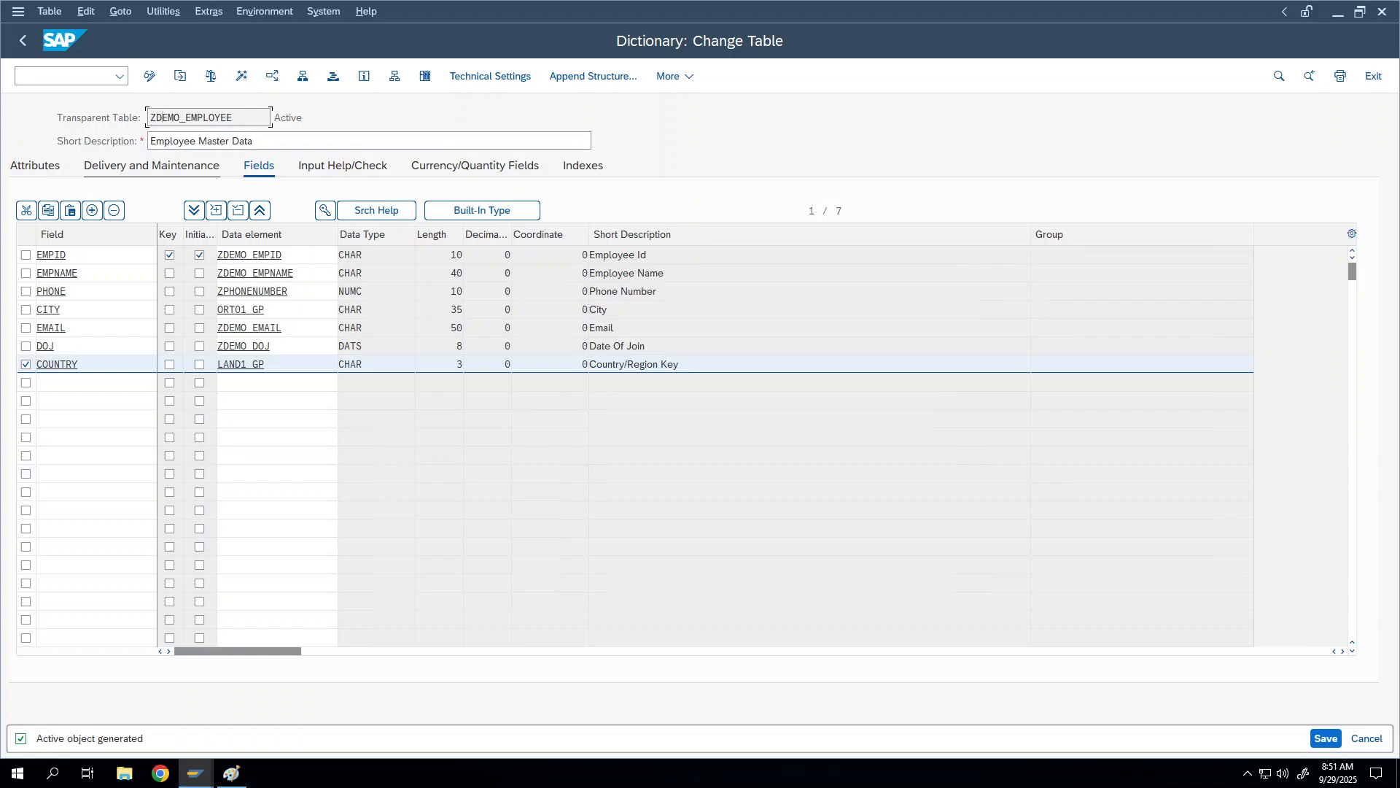
left_click(27, 364)
left_click(92, 382)
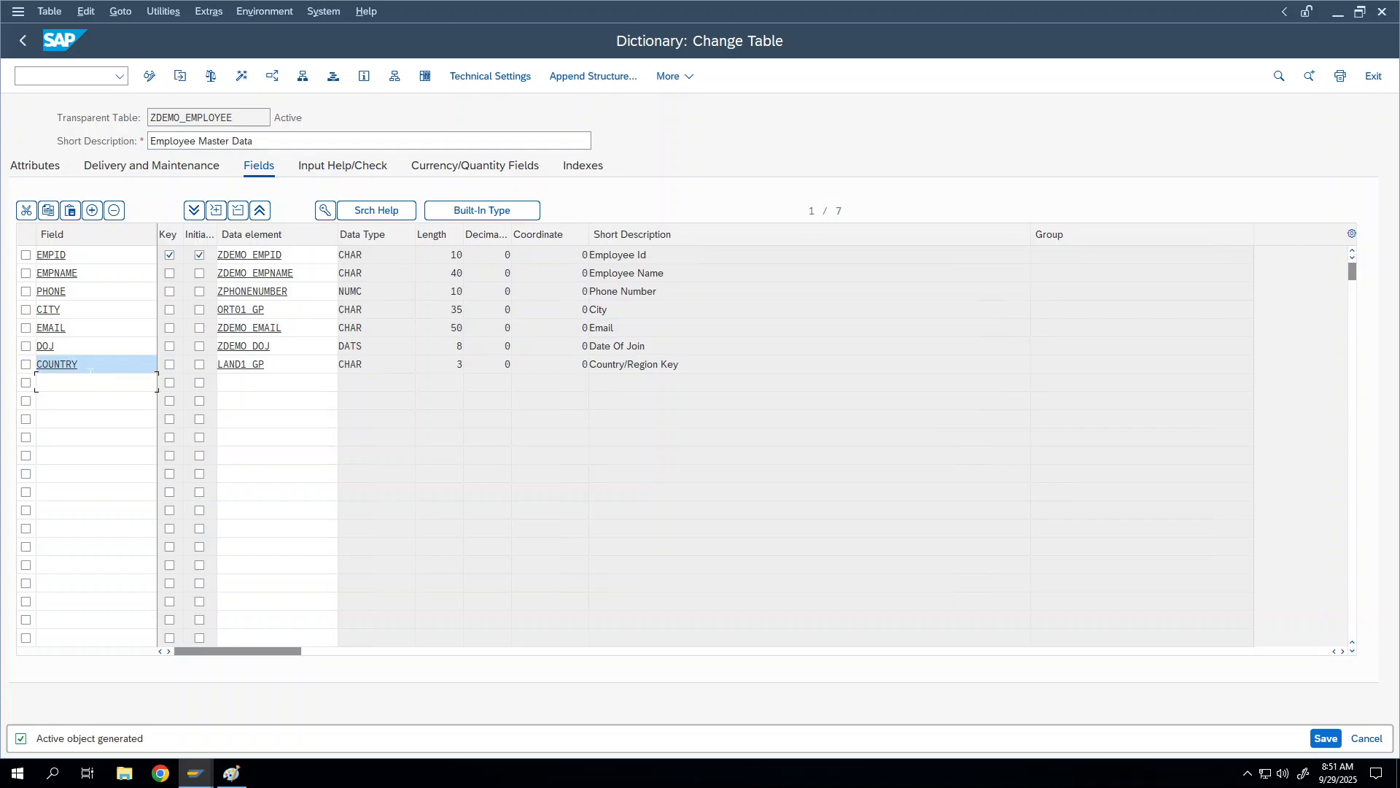
left_click(93, 366)
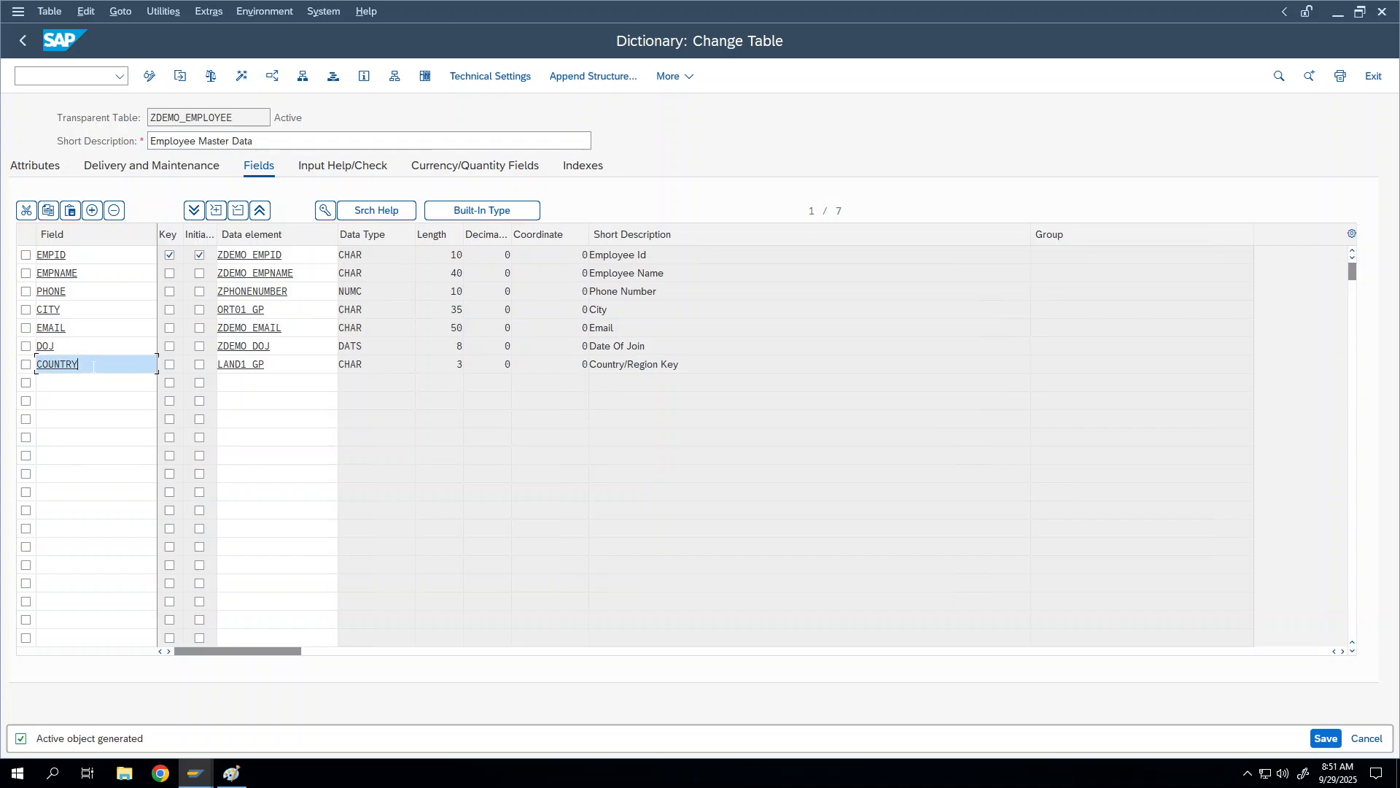
left_click(325, 210)
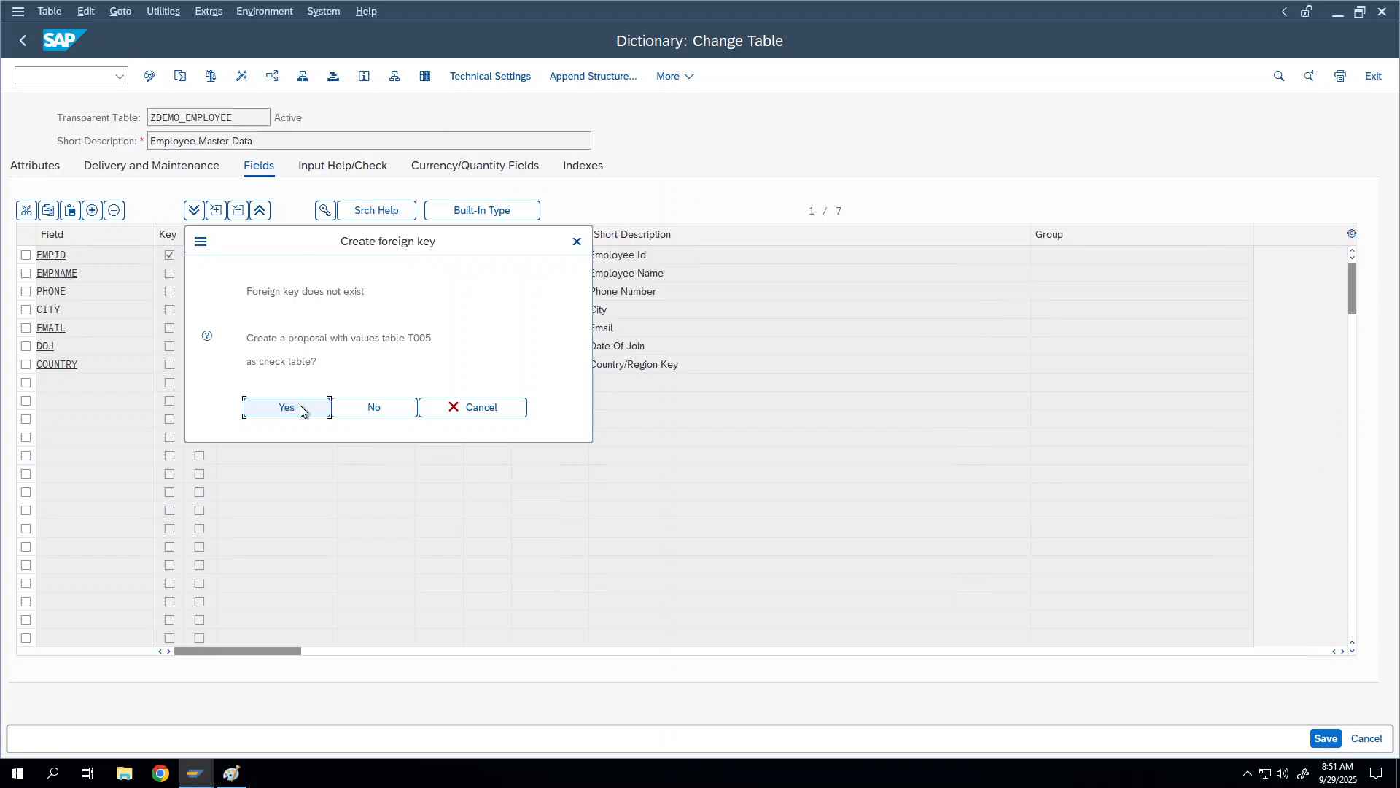
left_click_drag(332, 245, 409, 161)
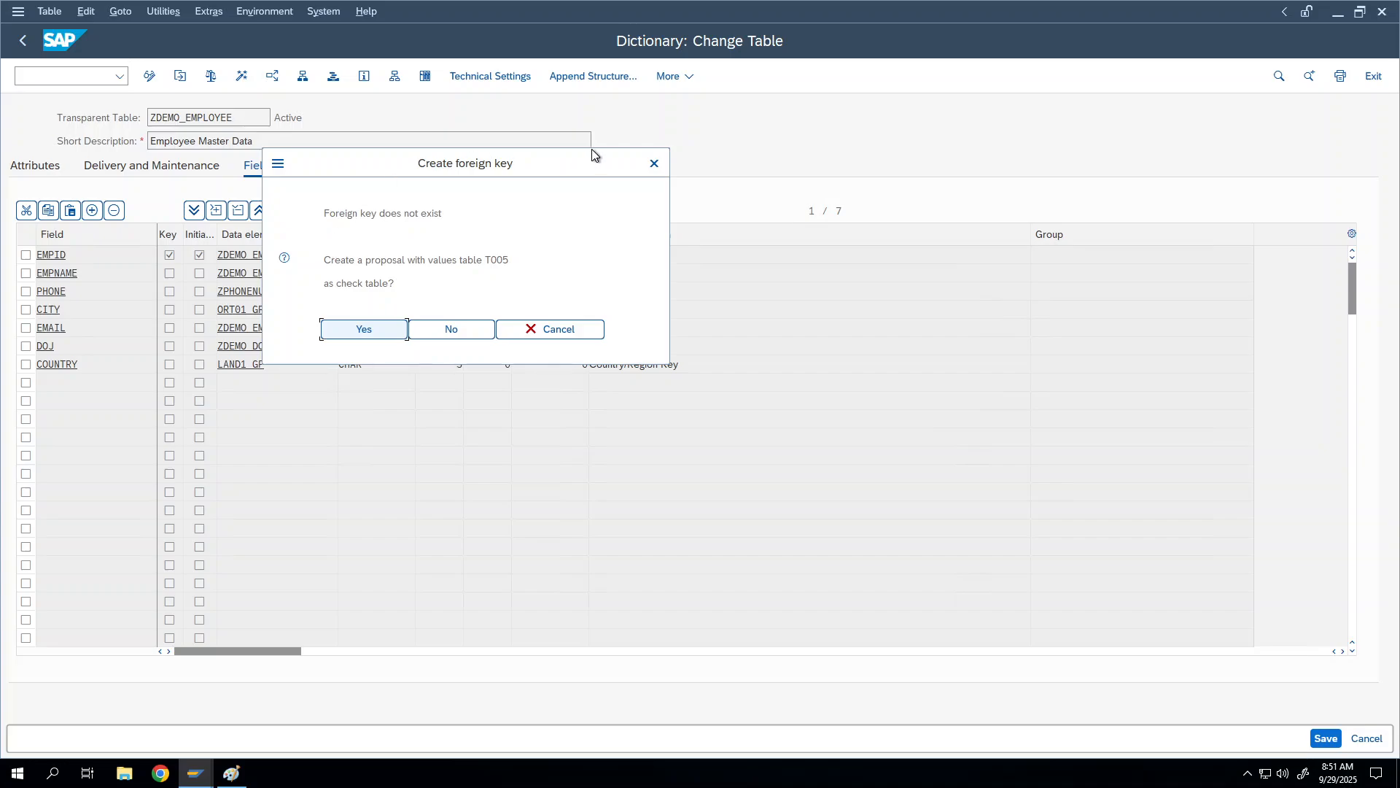
left_click(655, 163)
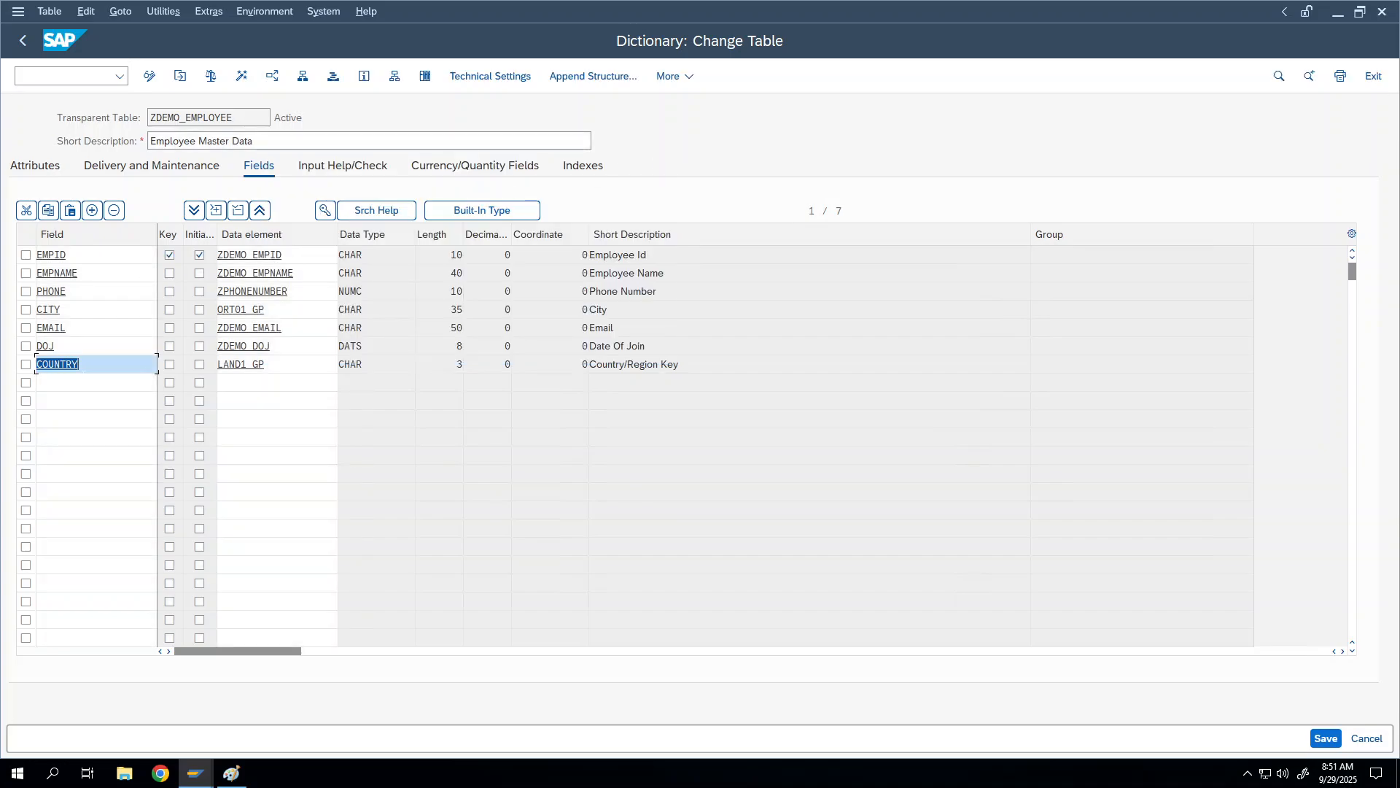
left_click(86, 364)
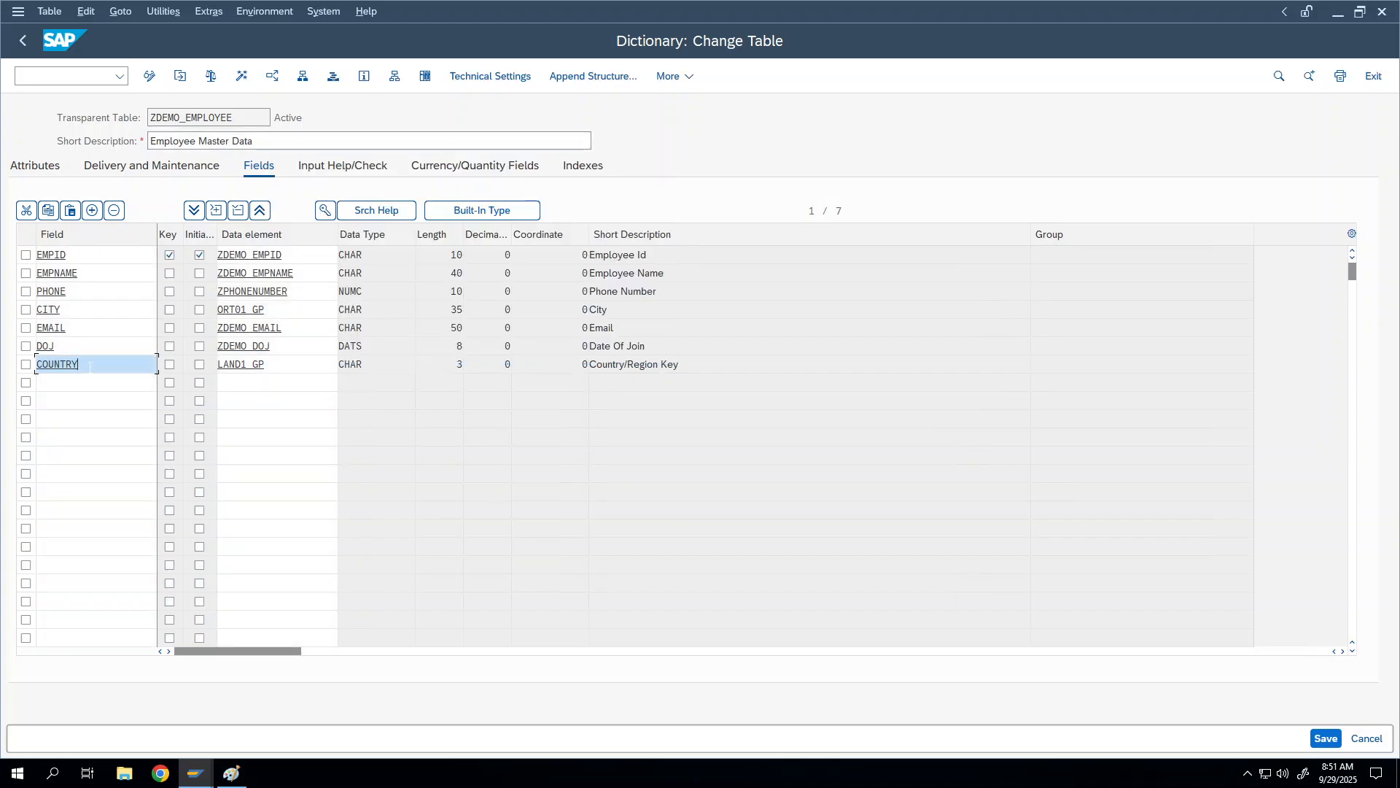
left_click(325, 212)
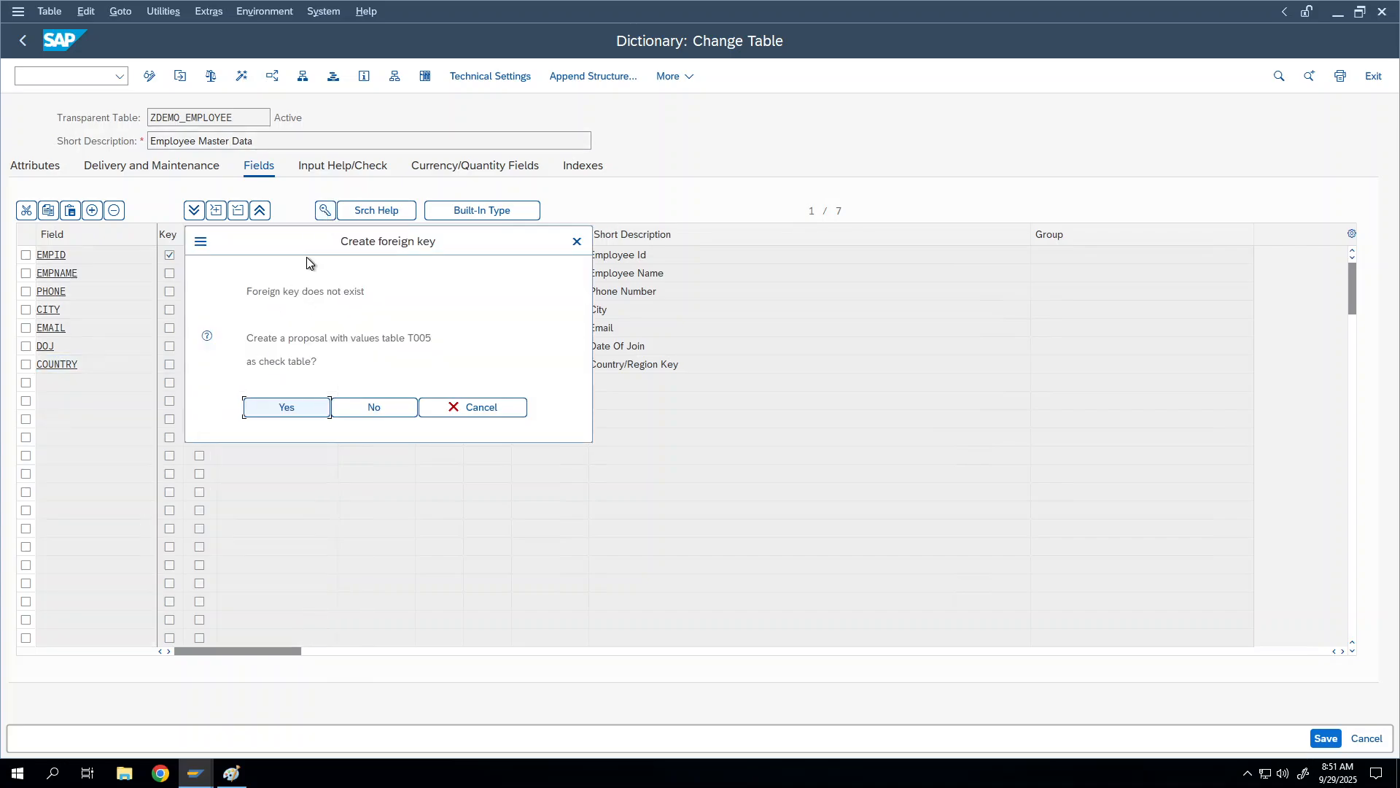
left_click_drag(304, 251, 378, 200)
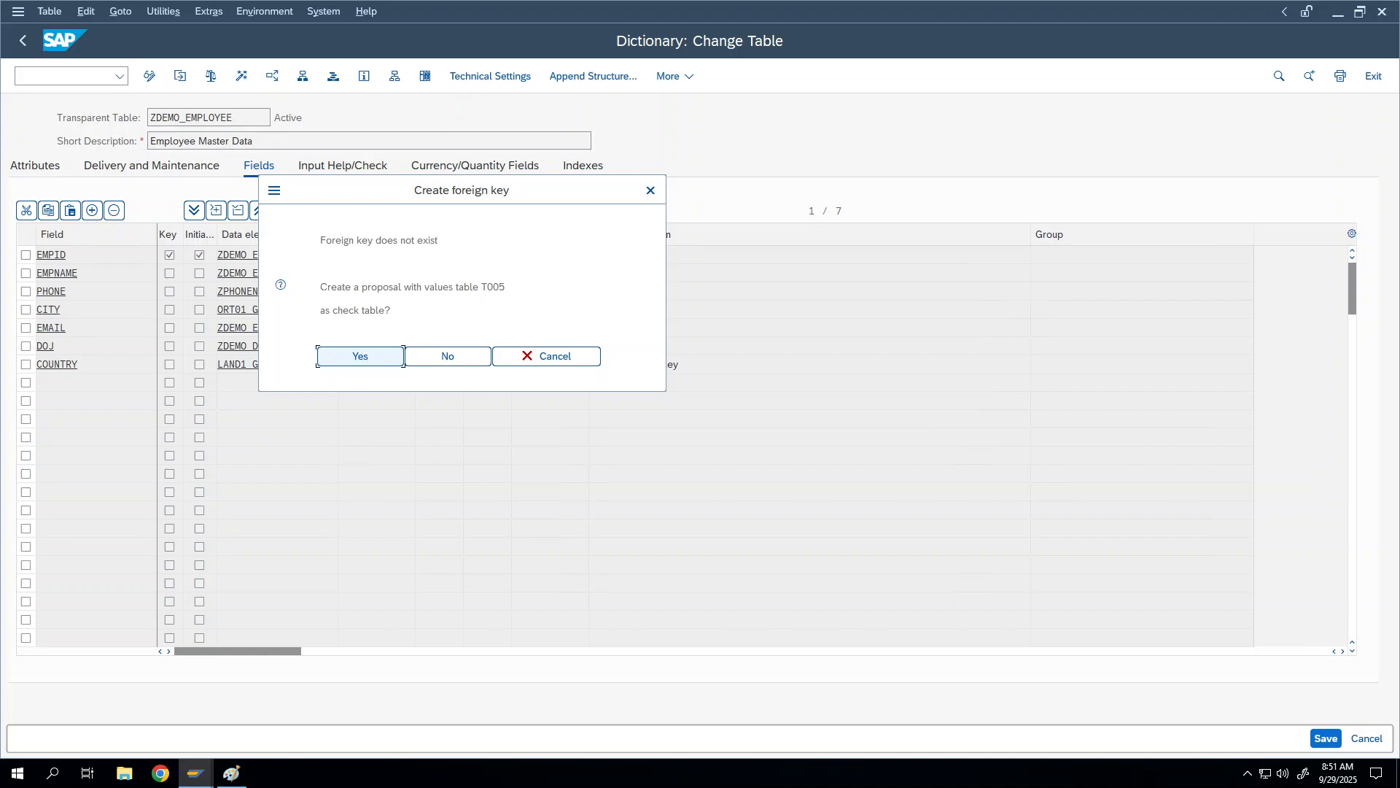
right_click(566, 363)
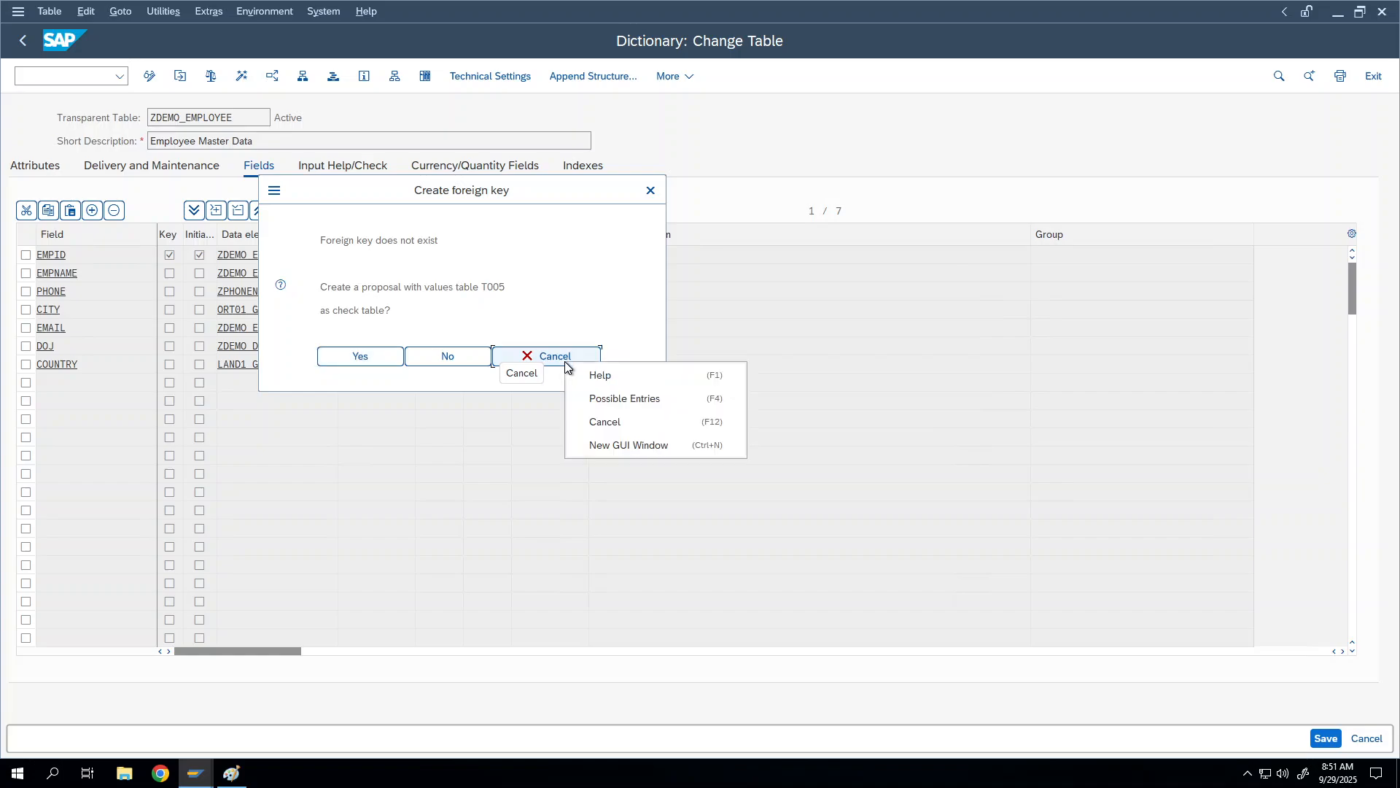
left_click(567, 355)
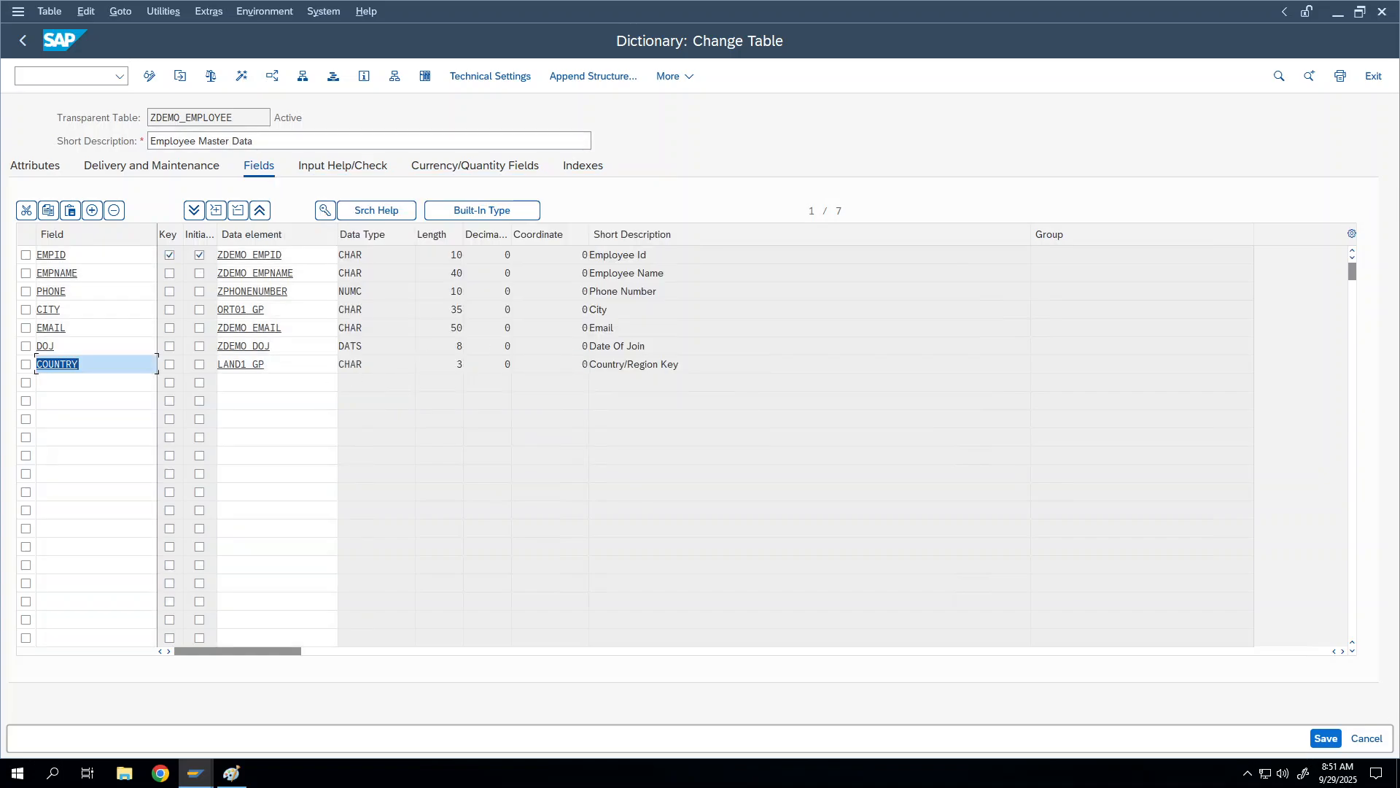
right_click(253, 360)
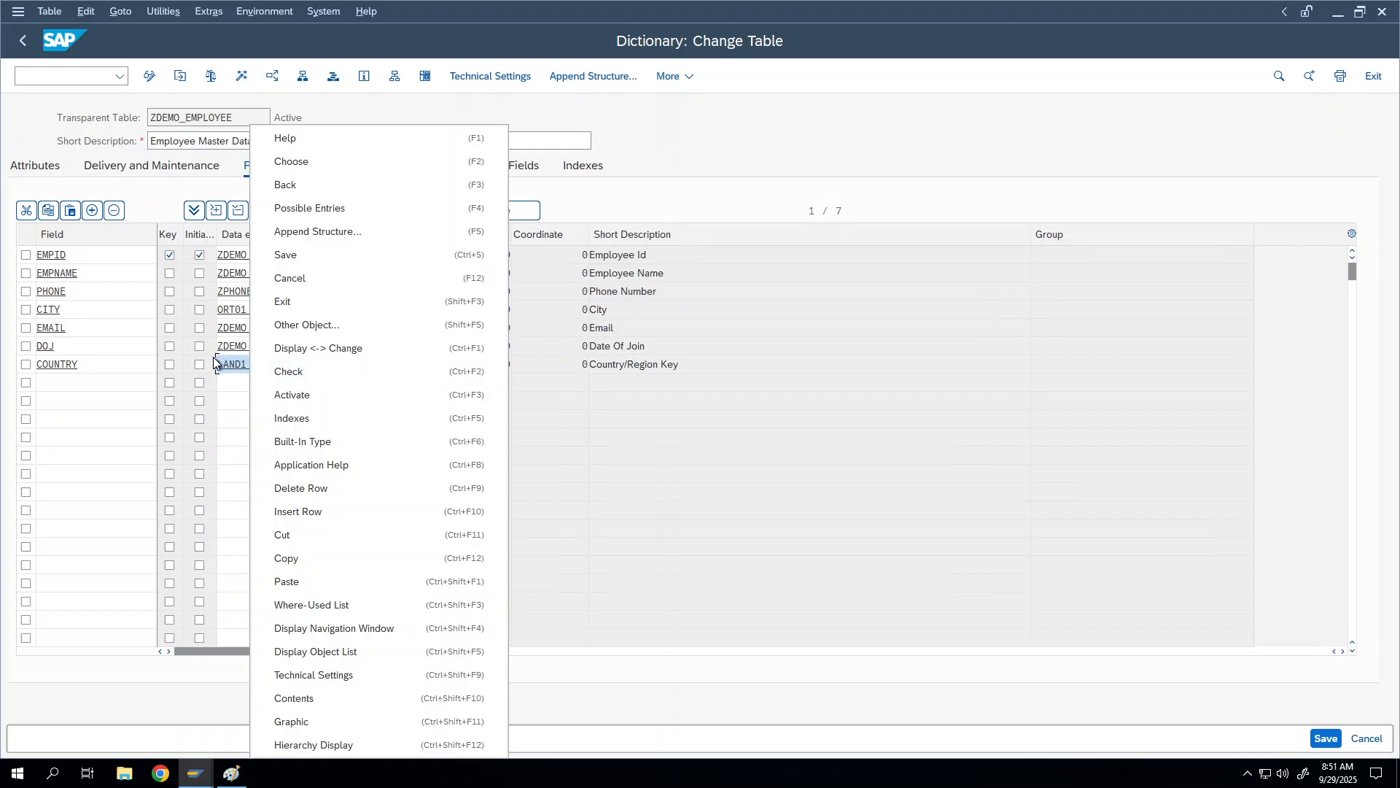
left_click(227, 365)
right_click(226, 365)
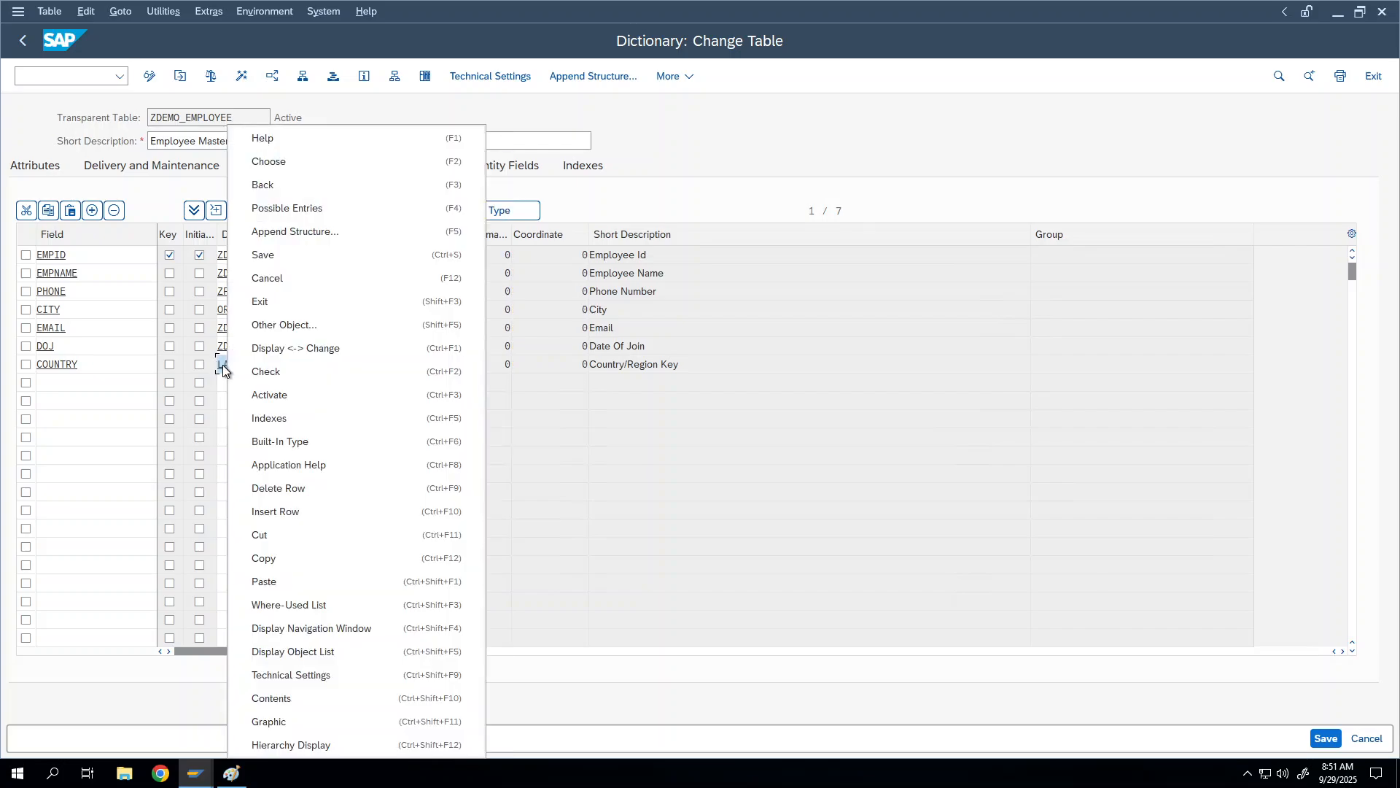
left_click(222, 364)
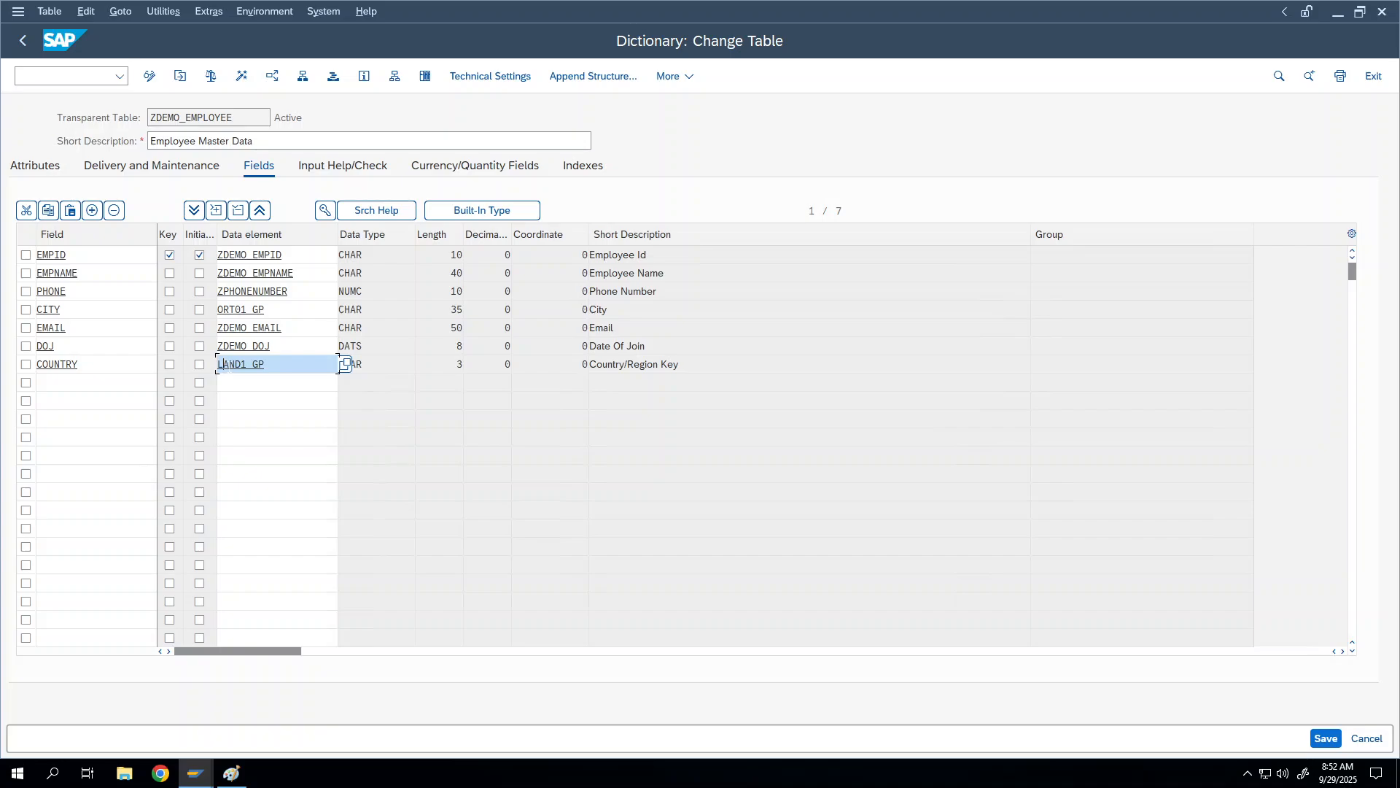
Step: Open data element LAND1_GP from the COUNTRY row and locate its domain LAND1
double_click(234, 365)
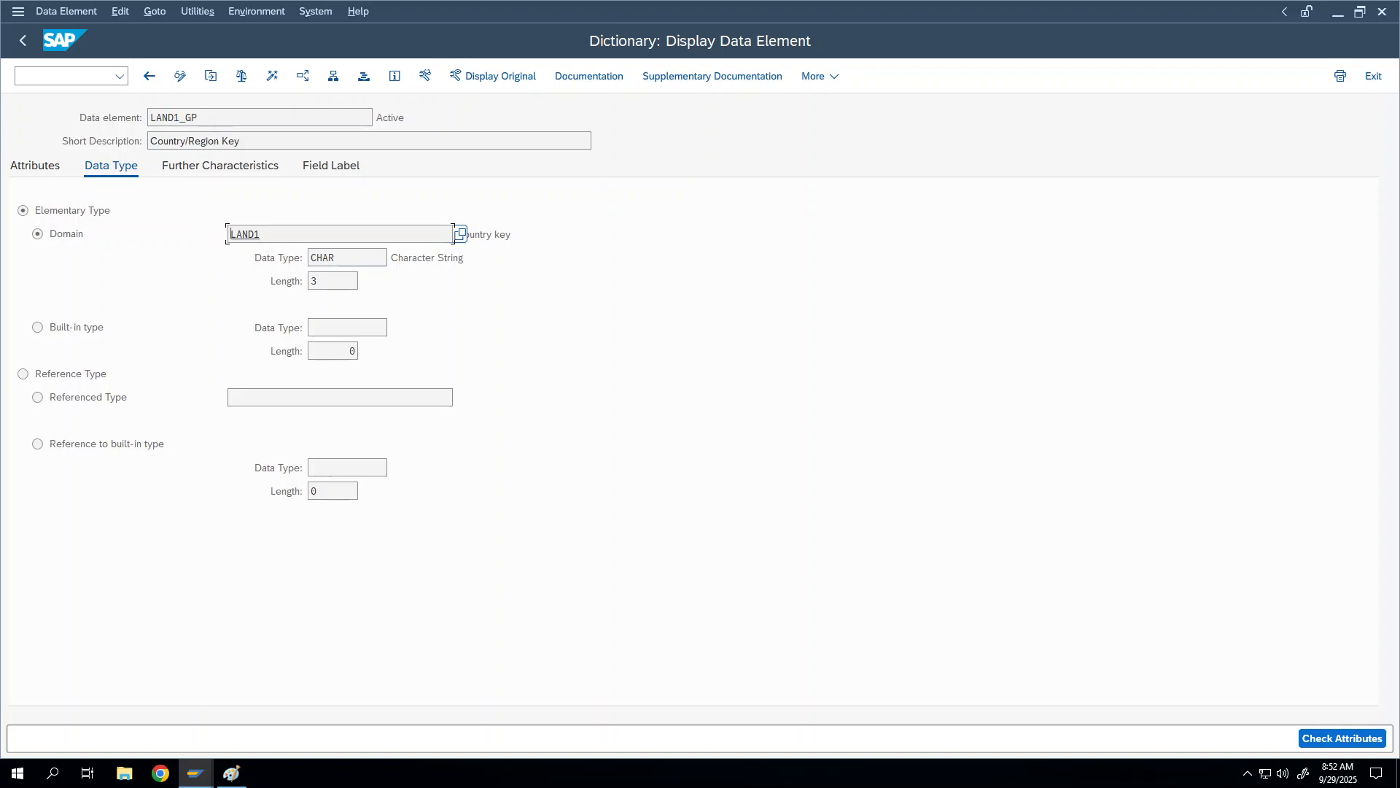
left_click_drag(260, 231, 230, 232)
left_click(251, 236)
Step: Open domain LAND1's Value Range and highlight its value table T005
double_click(251, 236)
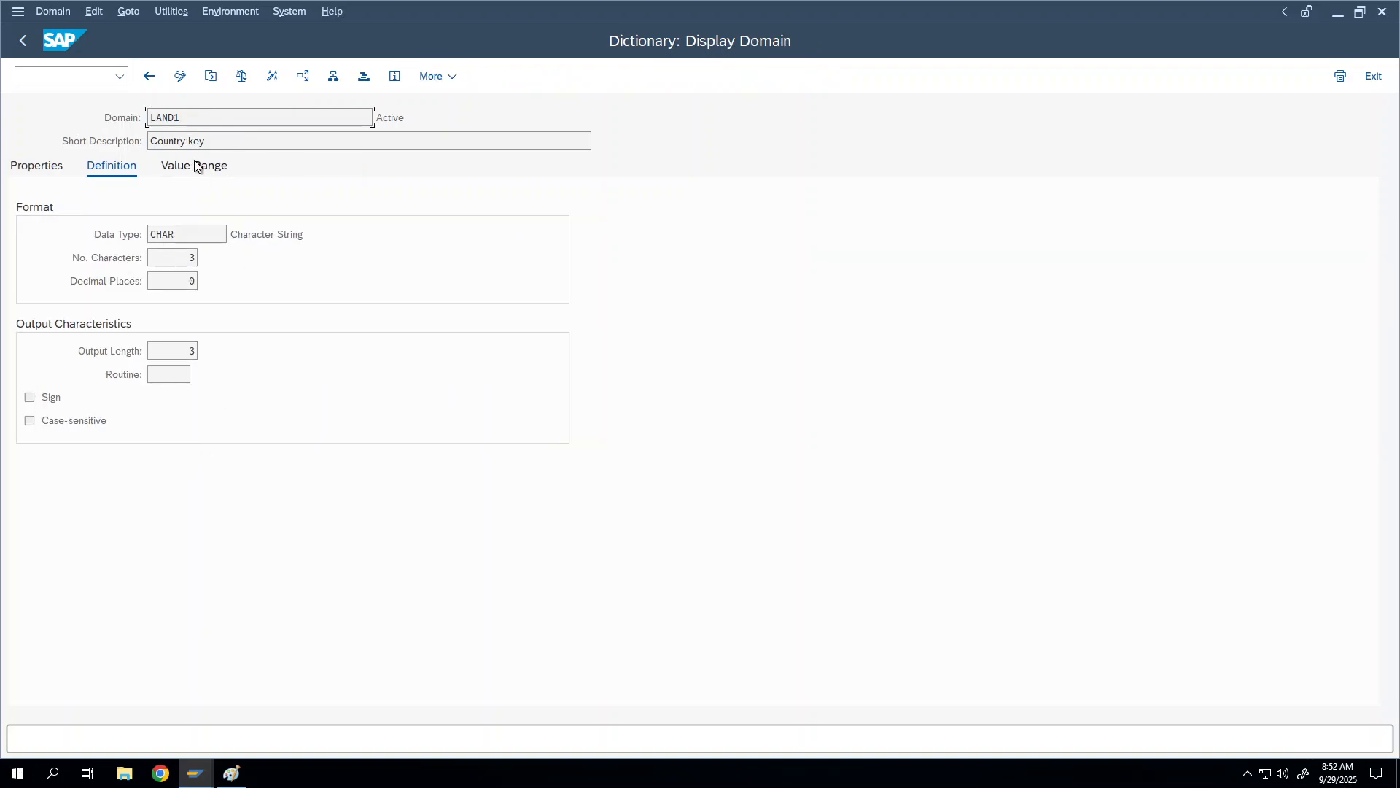
left_click(194, 166)
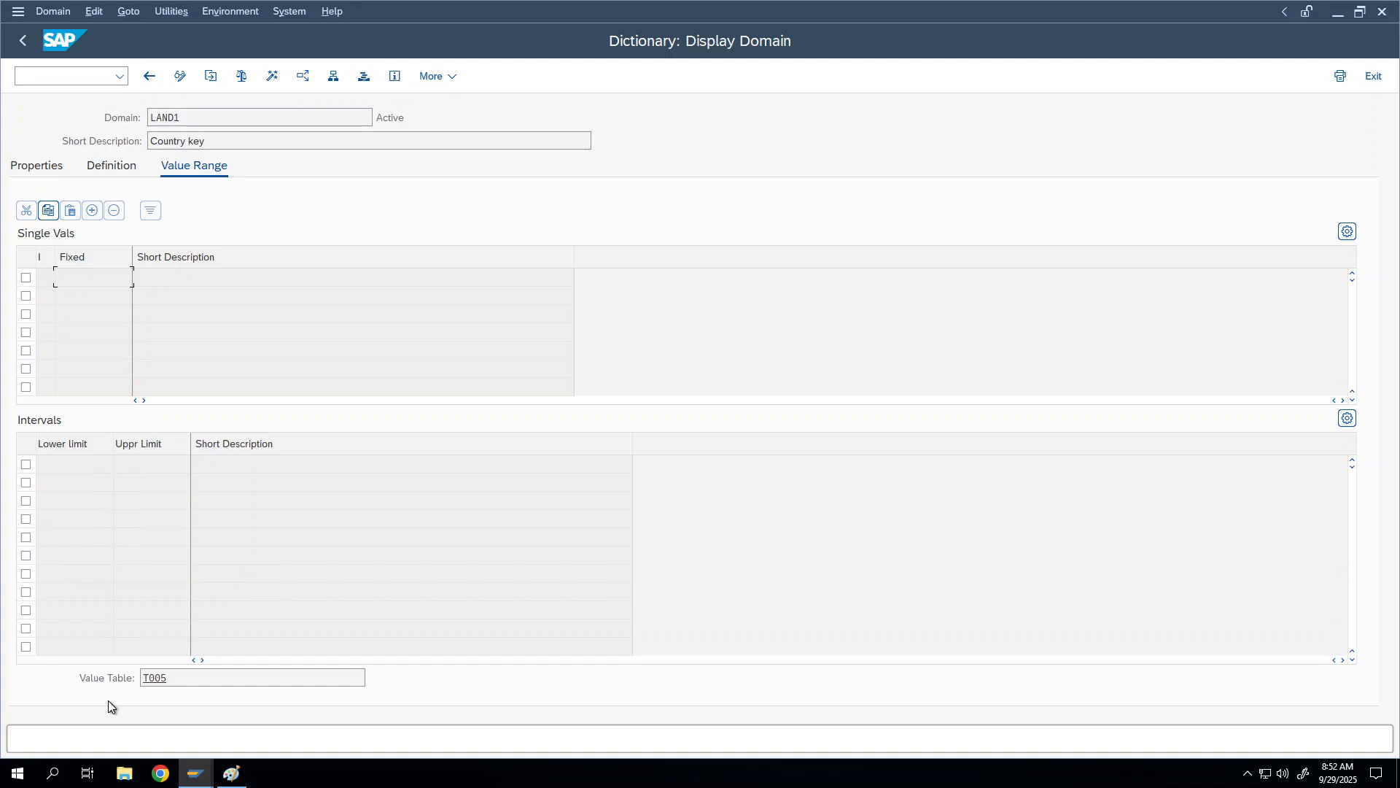
right_click(193, 686)
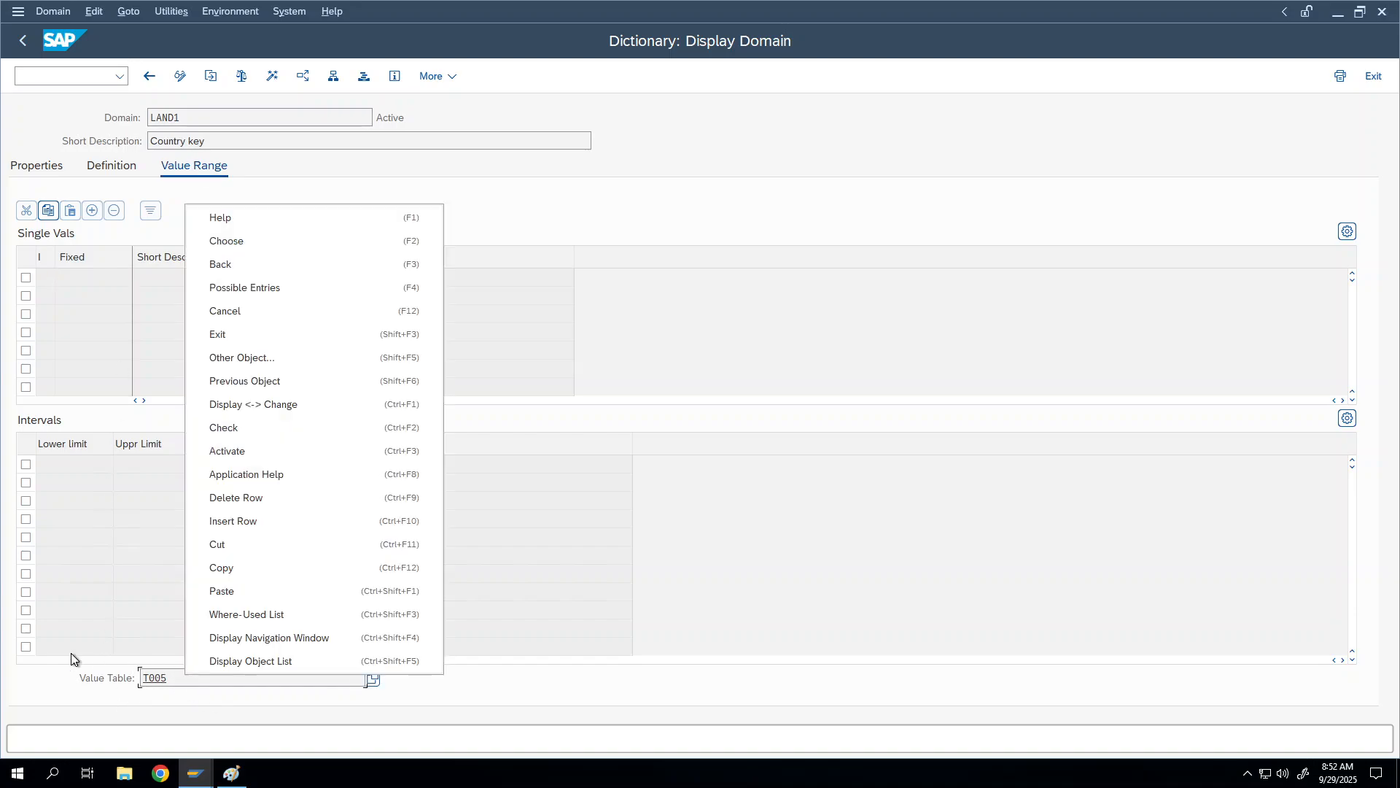
right_click(167, 680)
left_click(171, 680)
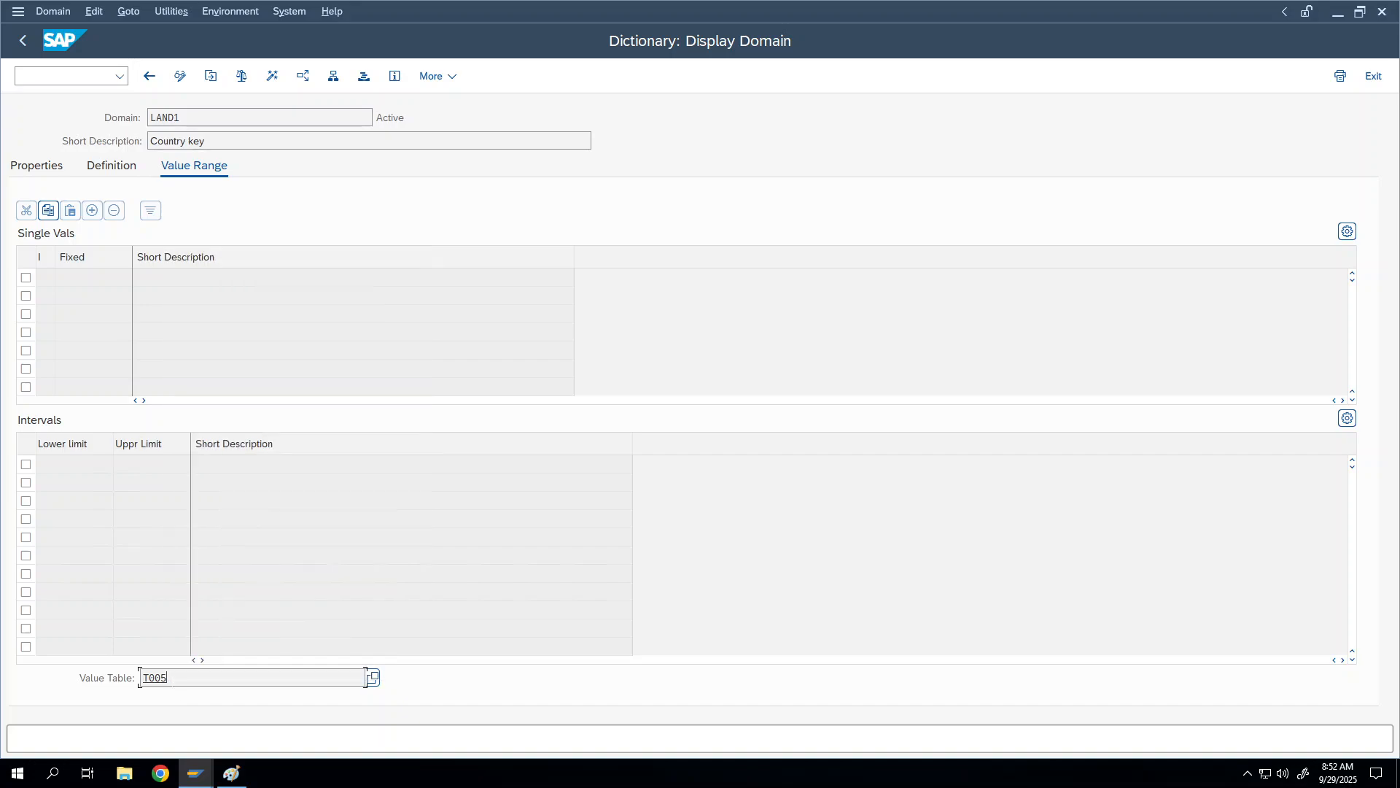
left_click_drag(172, 678, 54, 676)
left_click_drag(169, 678, 113, 662)
Step: Highlight value table T005 again, then go back to data element LAND1_GP
left_click(170, 678)
left_click_drag(169, 678, 114, 666)
left_click(165, 678)
left_click_drag(168, 678, 114, 684)
left_click(151, 77)
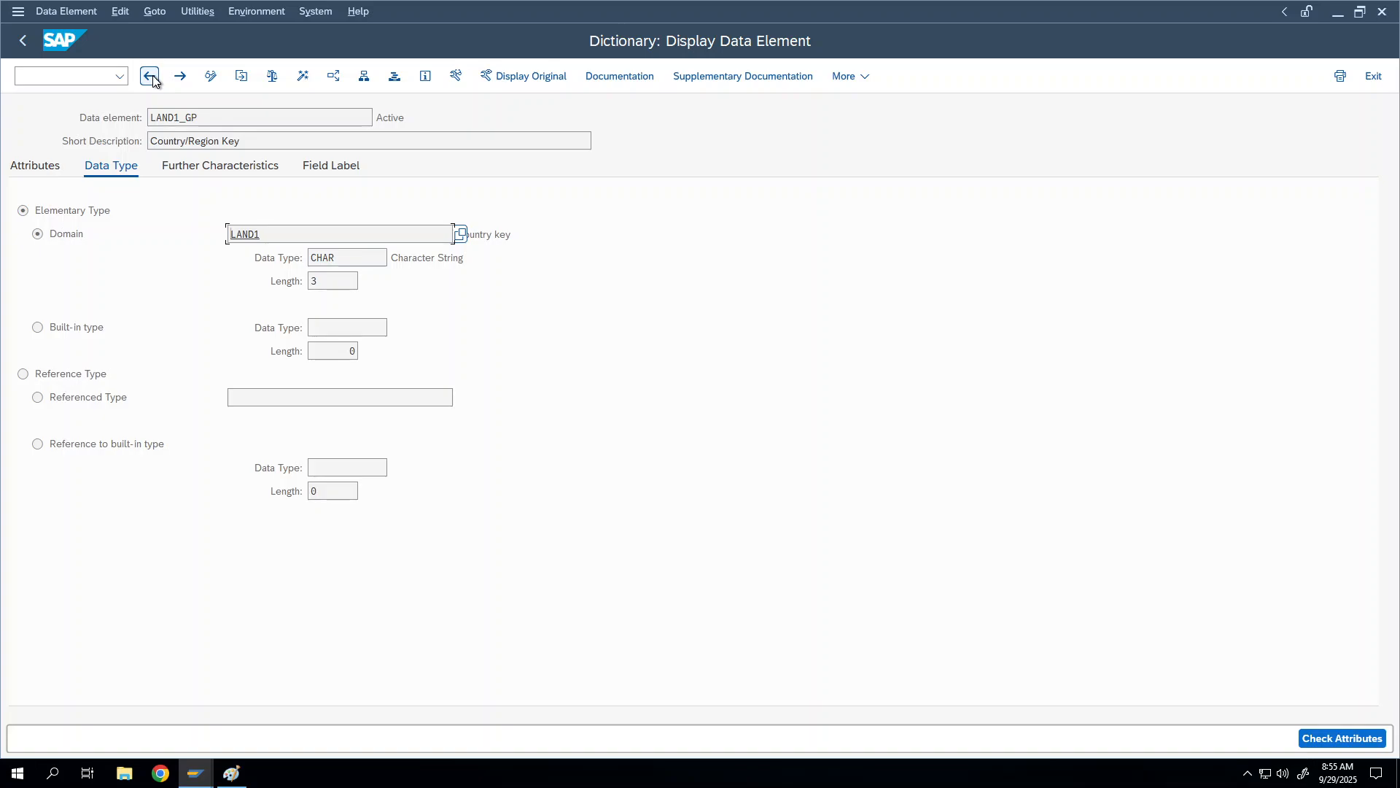
Step: Go back to ZDEMO_EMPLOYEE's fields and focus the COUNTRY row with data element LAND1_GP
left_click(151, 77)
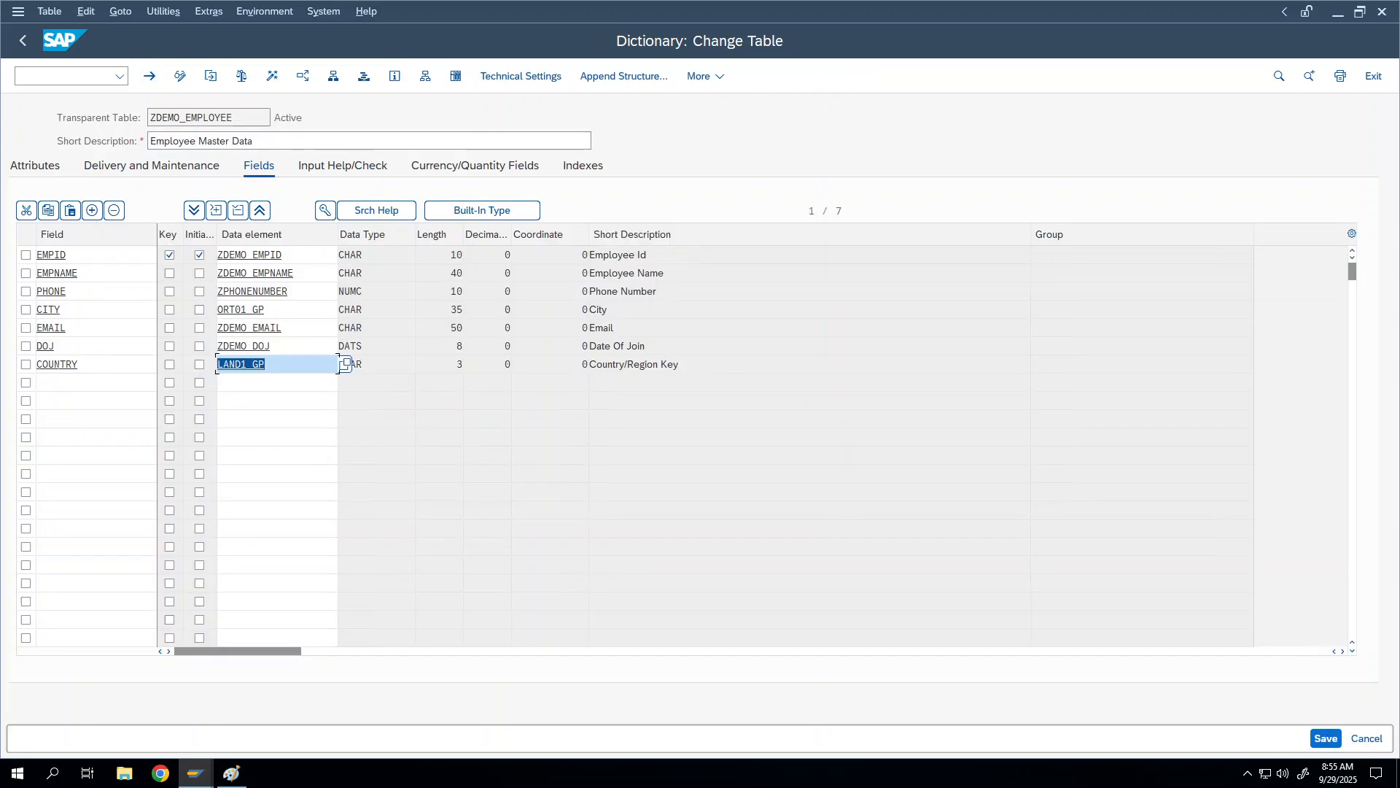
left_click(77, 363)
left_click_drag(77, 363, 4, 365)
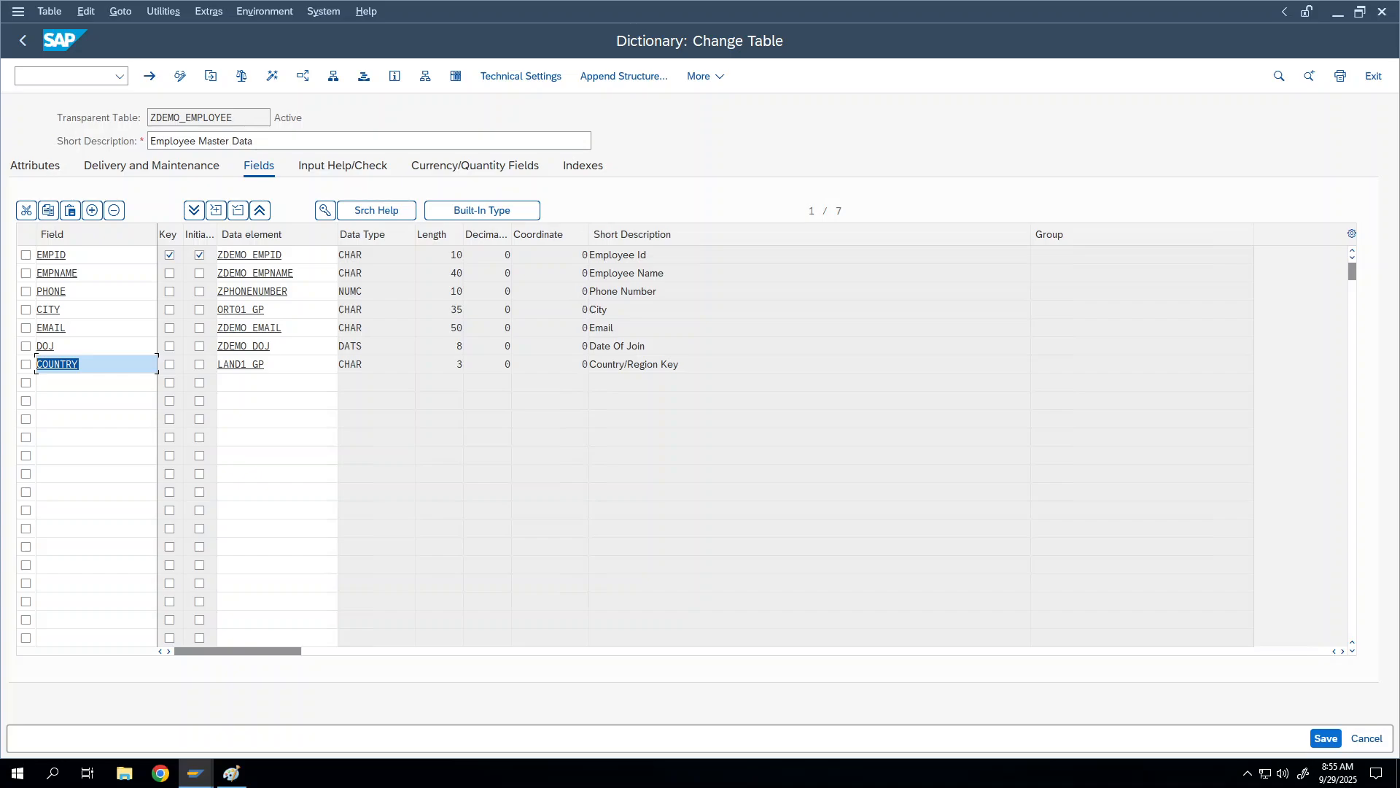
left_click(86, 362)
double_click(252, 364)
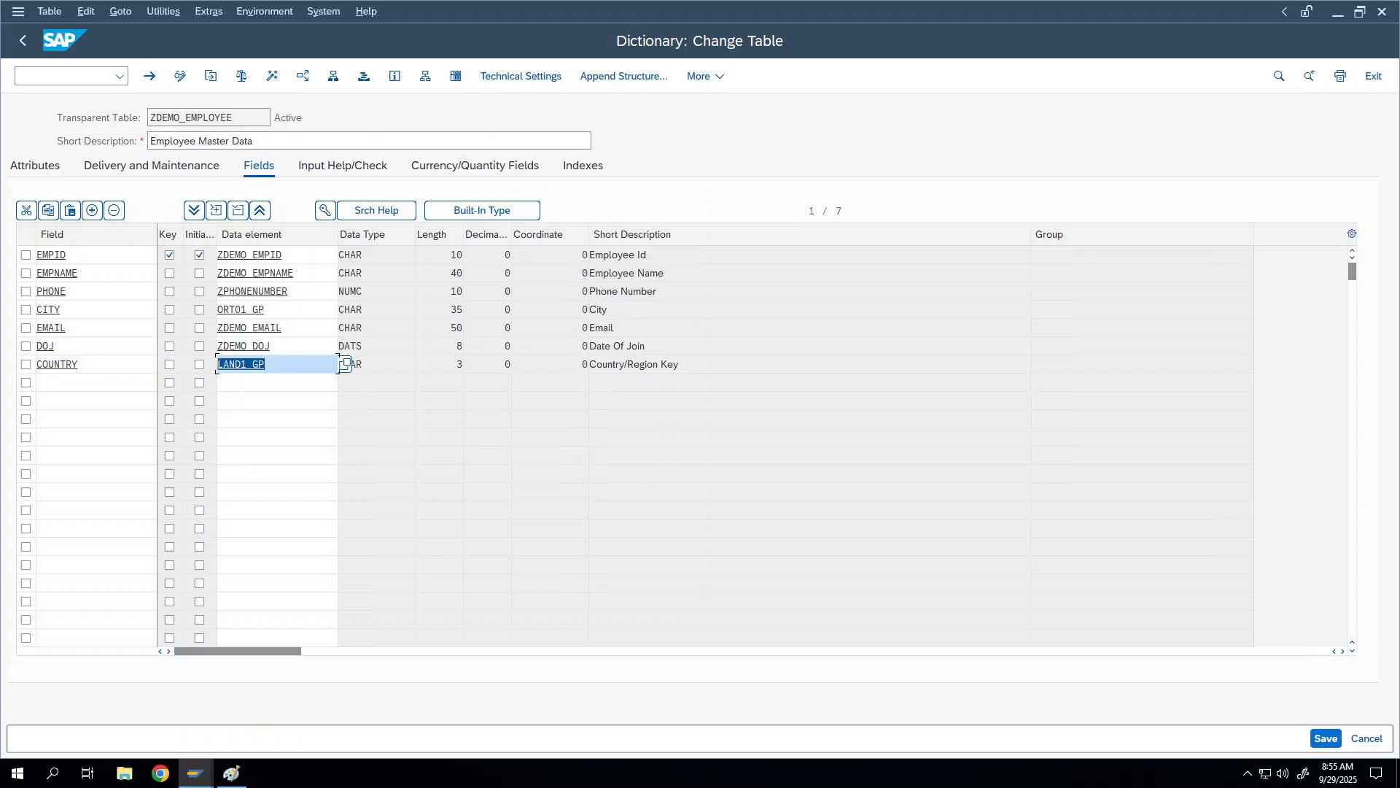
left_click(75, 347)
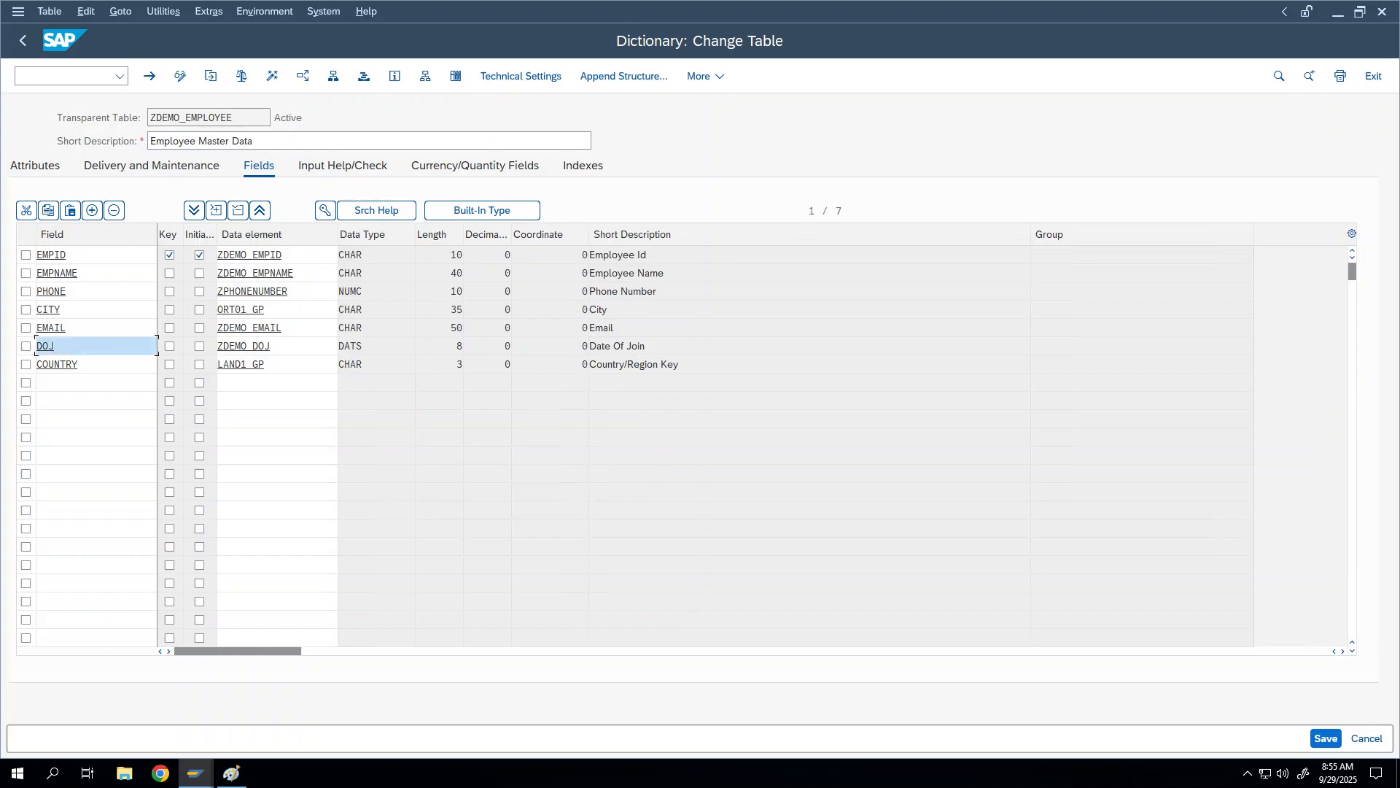
left_click(79, 364)
Step: Bring up the COUNTRY foreign key proposal and highlight its check table T005
left_click(323, 211)
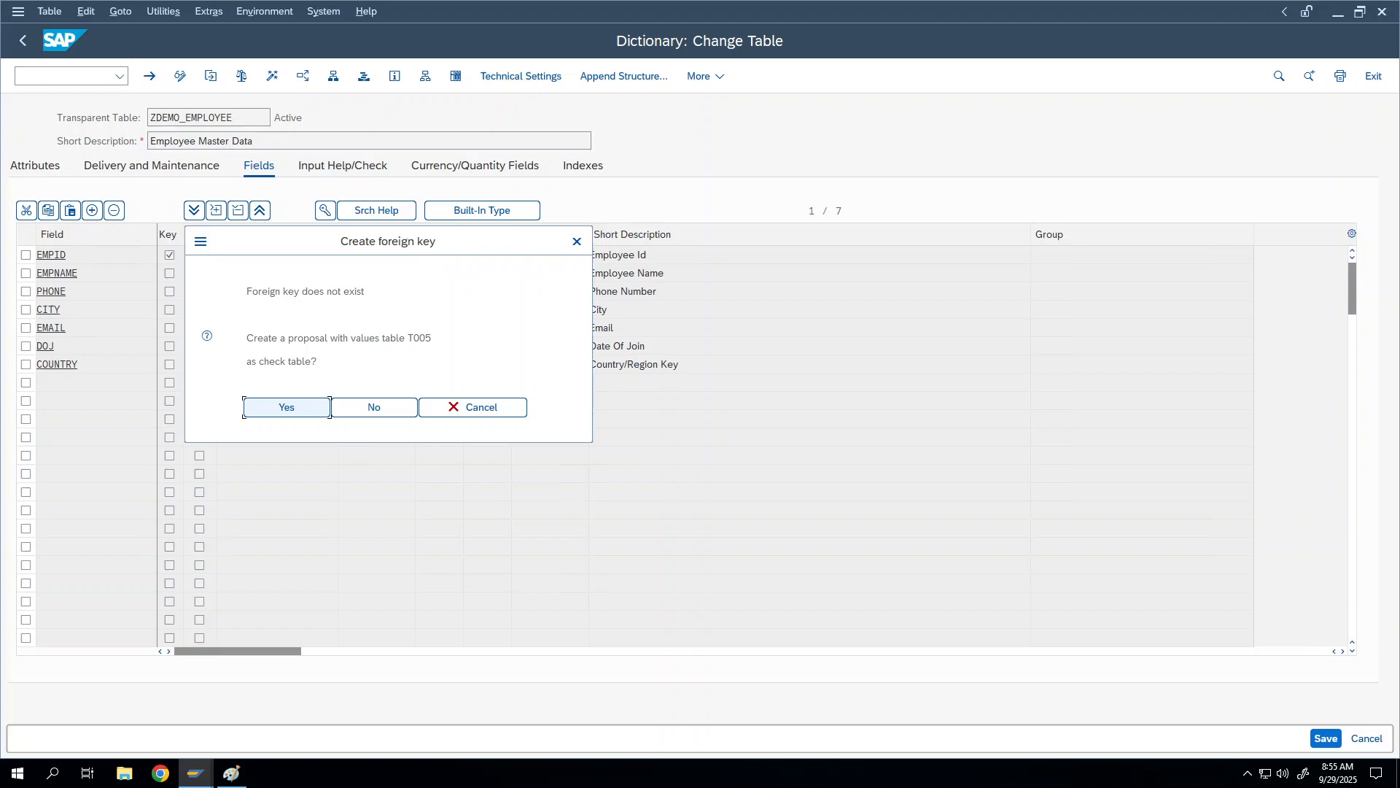
left_click_drag(350, 339, 450, 324)
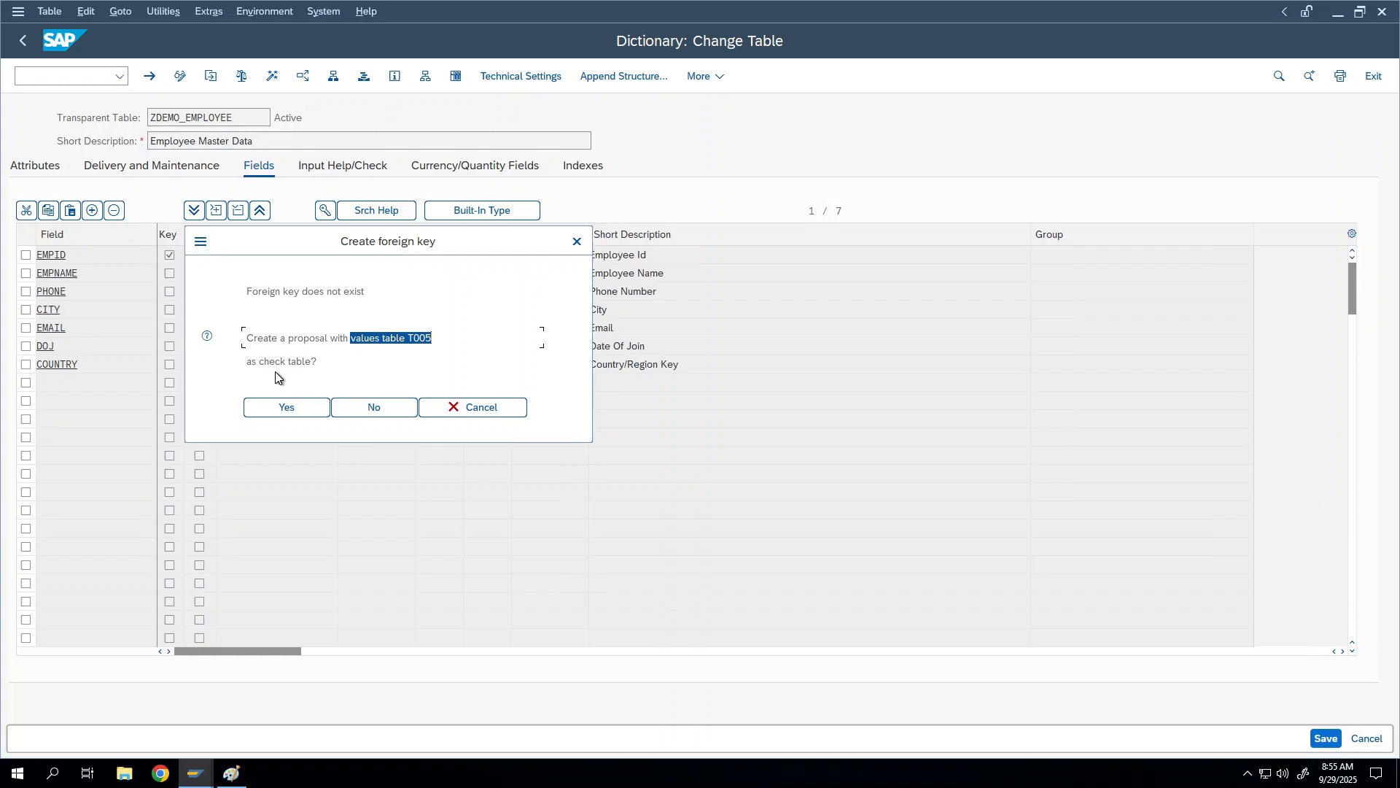
left_click(249, 362)
Step: Accept and copy the T005 foreign key fields for COUNTRY, then activate ZDEMO_EMPLOYEE
left_click(301, 413)
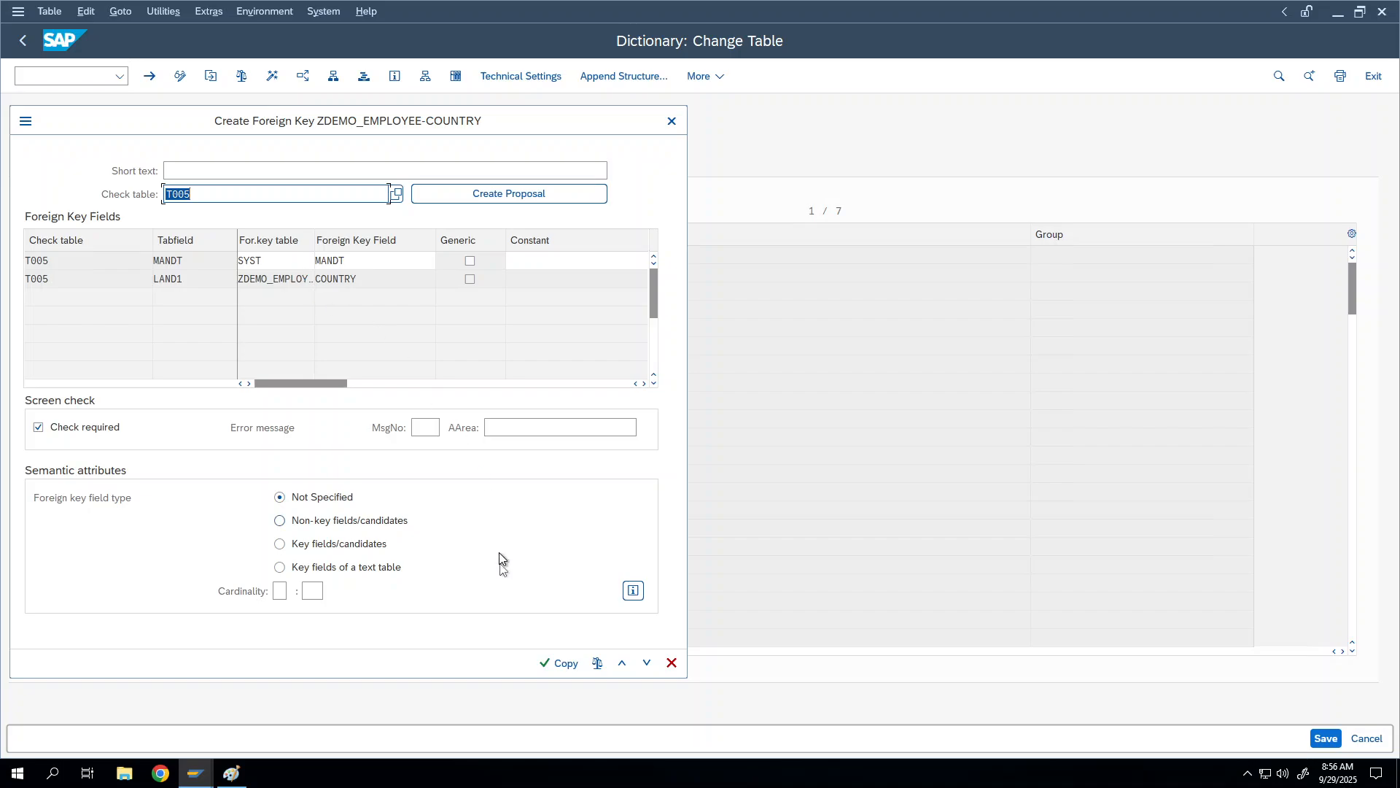
left_click(559, 663)
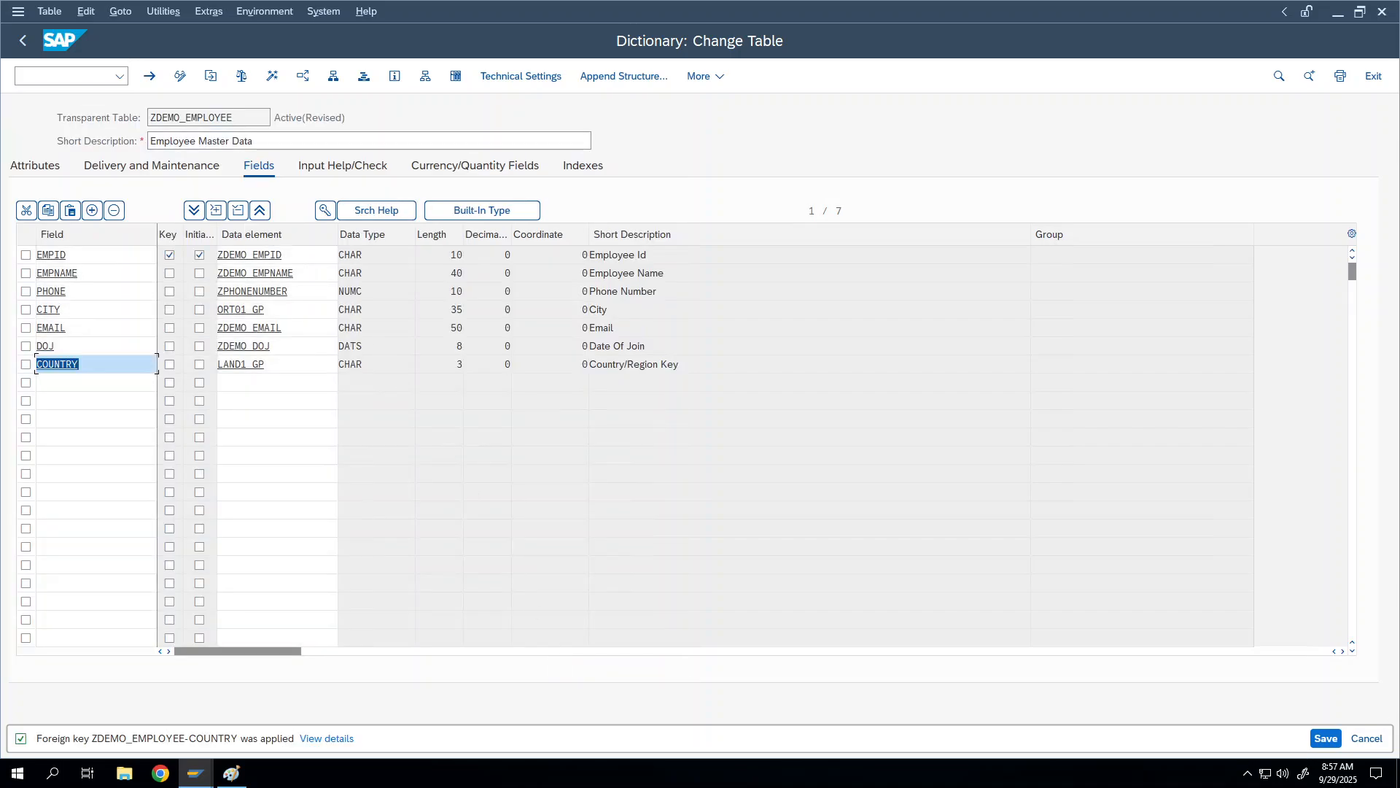
left_click(270, 77)
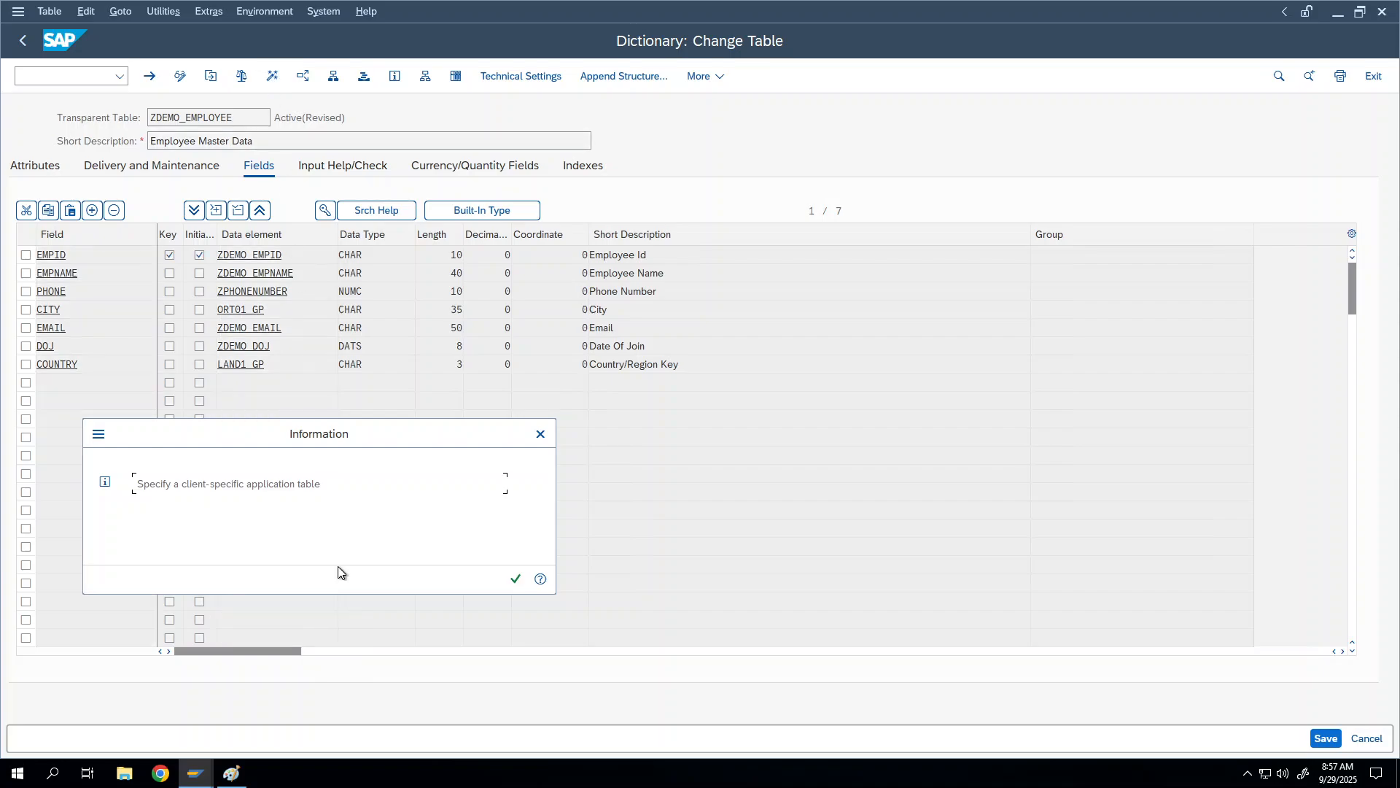
left_click(515, 579)
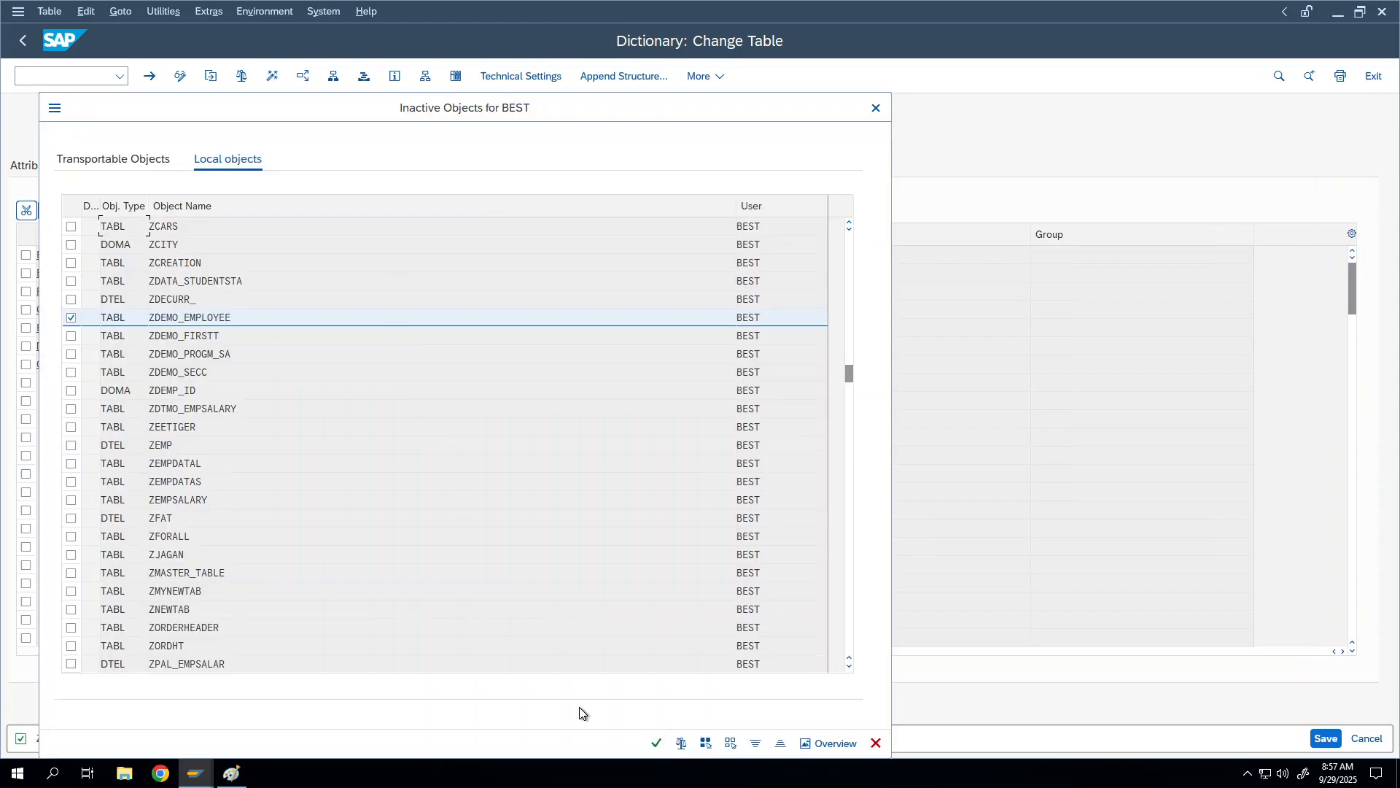
left_click(662, 744)
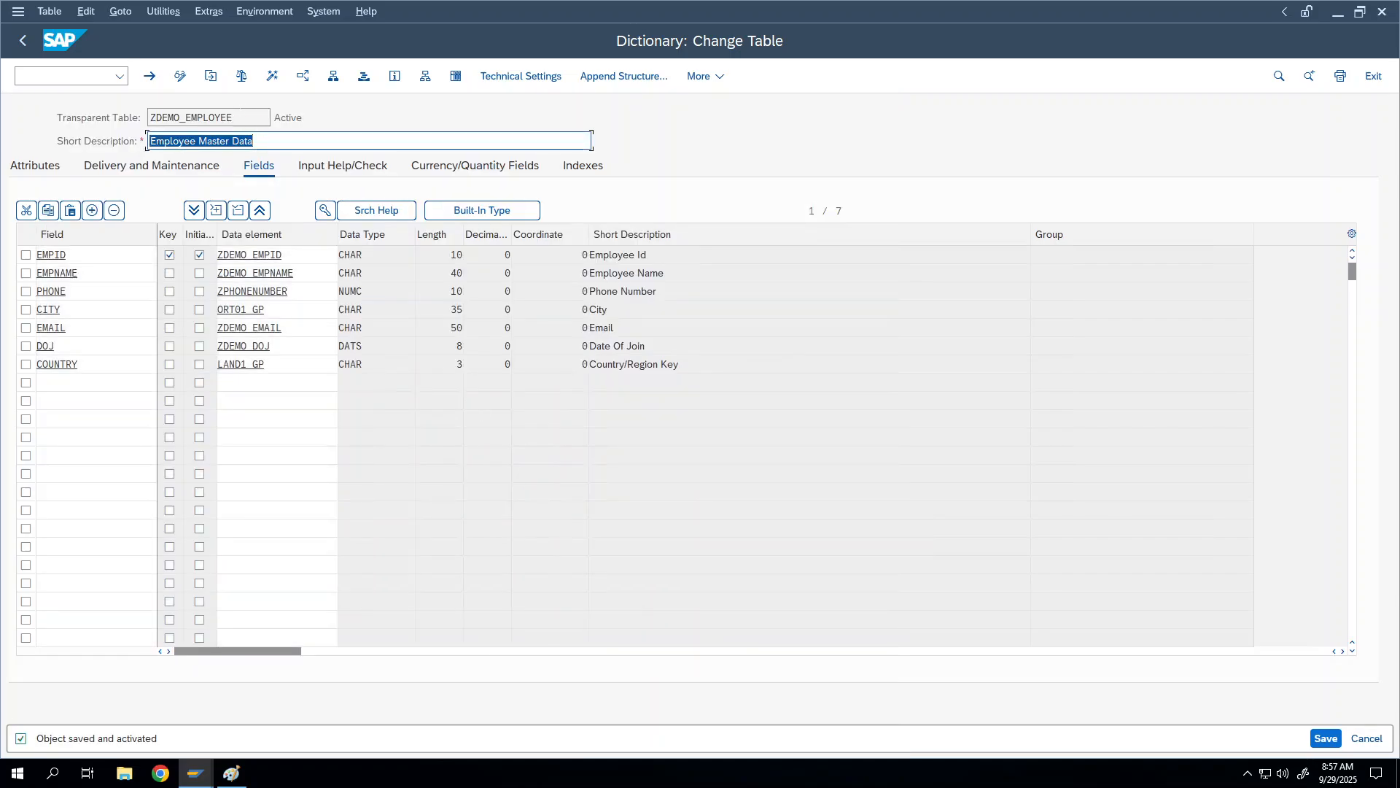
left_click_drag(235, 114, 110, 102)
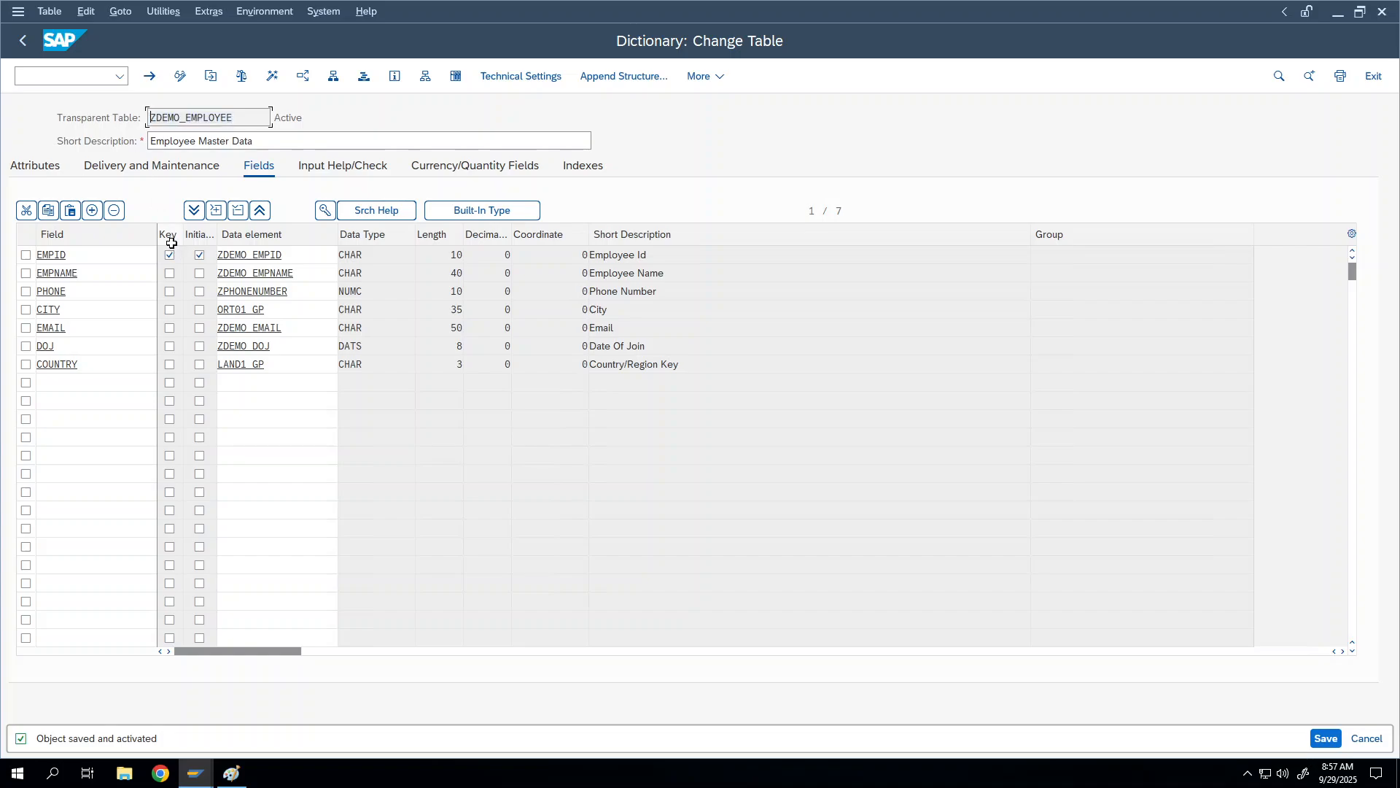
Step: Open domain ZDEMO_EMPID through the ZDEMO_EMPID data element
left_click(248, 255)
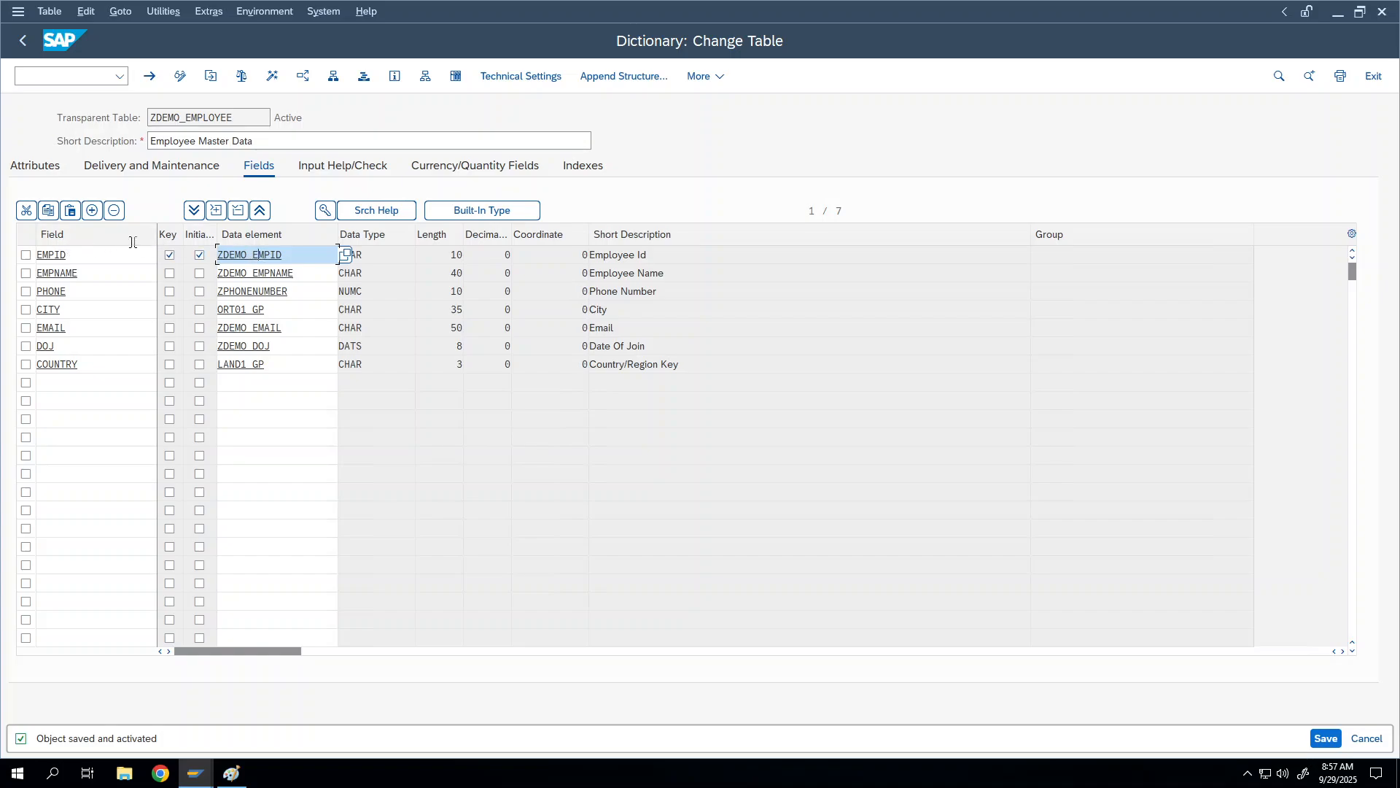
double_click(228, 256)
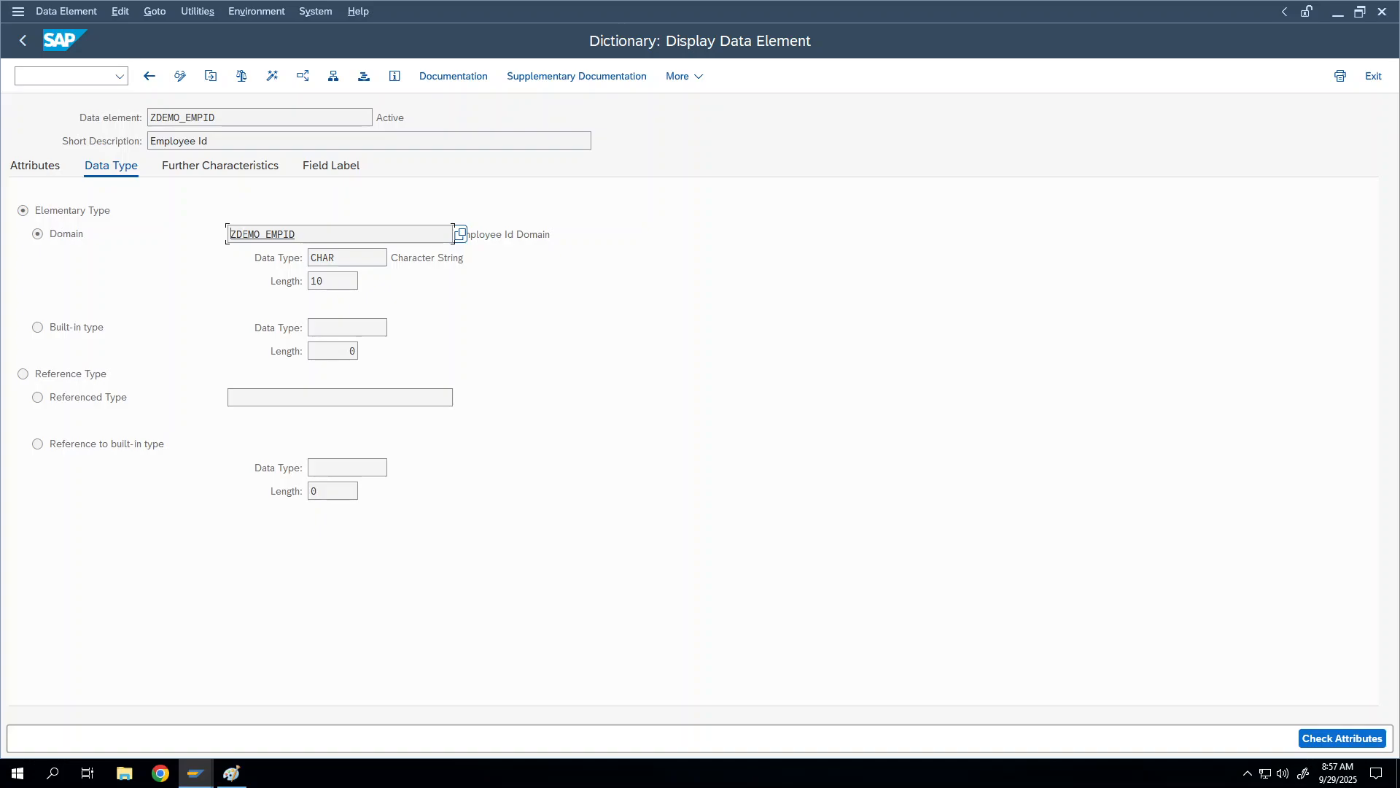
double_click(248, 234)
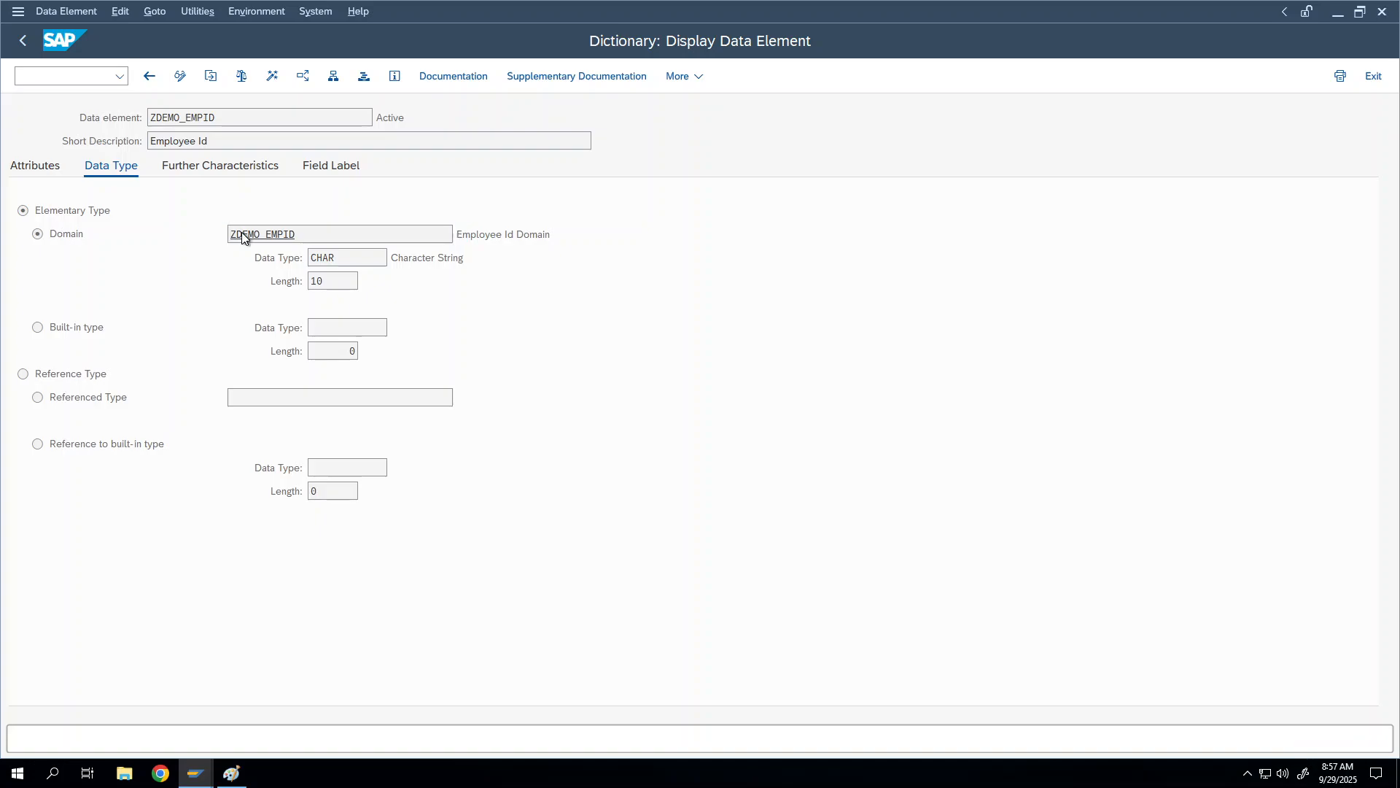
Step: Enter ZDEMO_EMPLOYEE as the domain's value table, activate it, and return to the data element
left_click(181, 78)
left_click(209, 164)
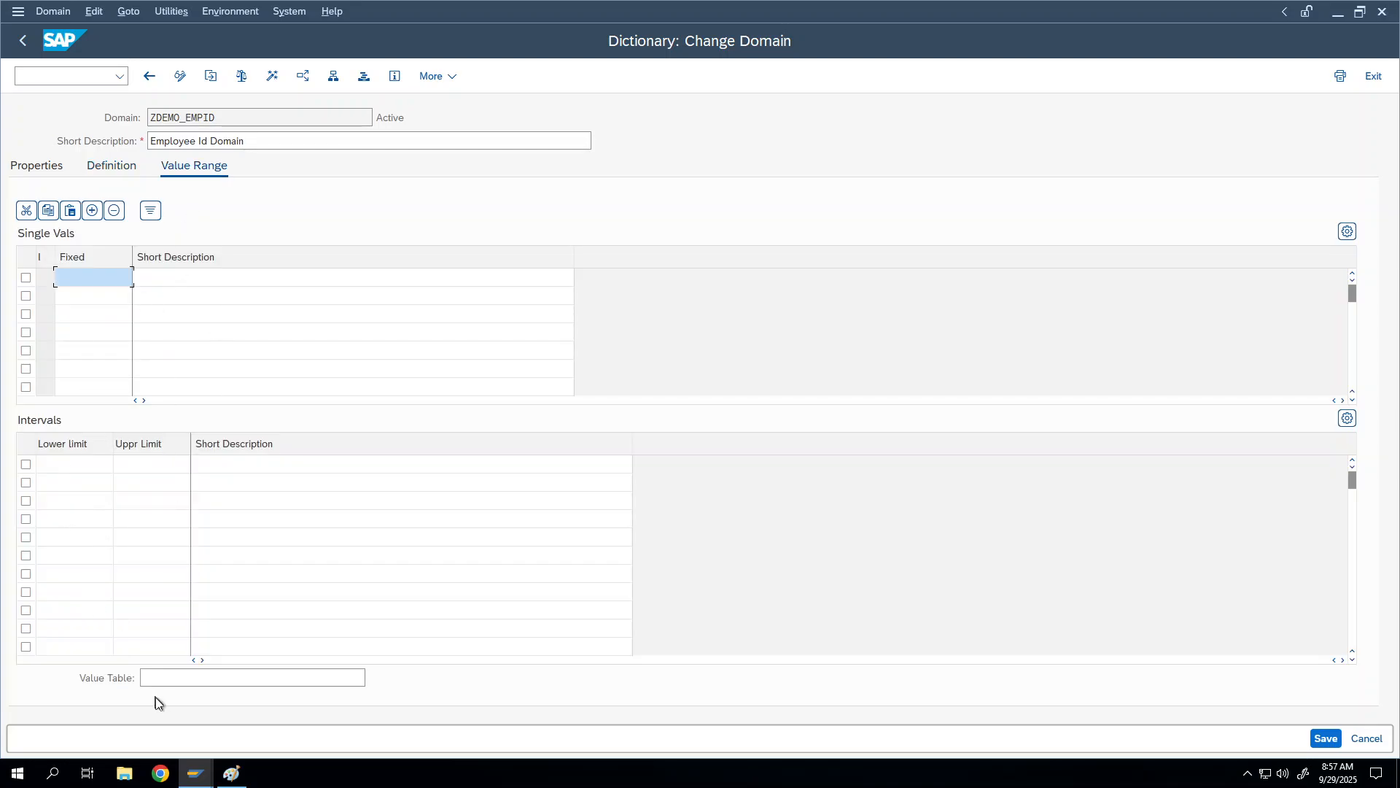
left_click(365, 678)
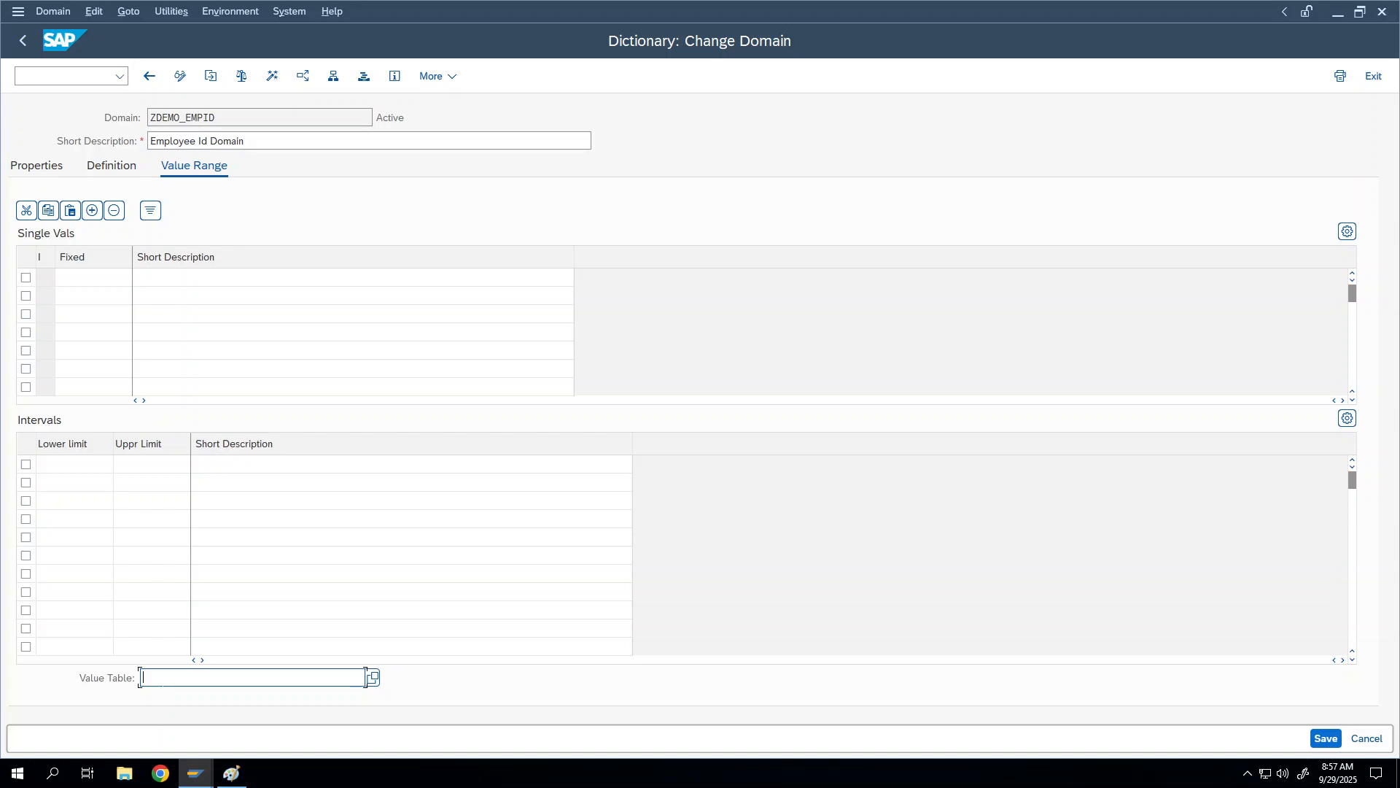
key("ctrl+v")
key("Return")
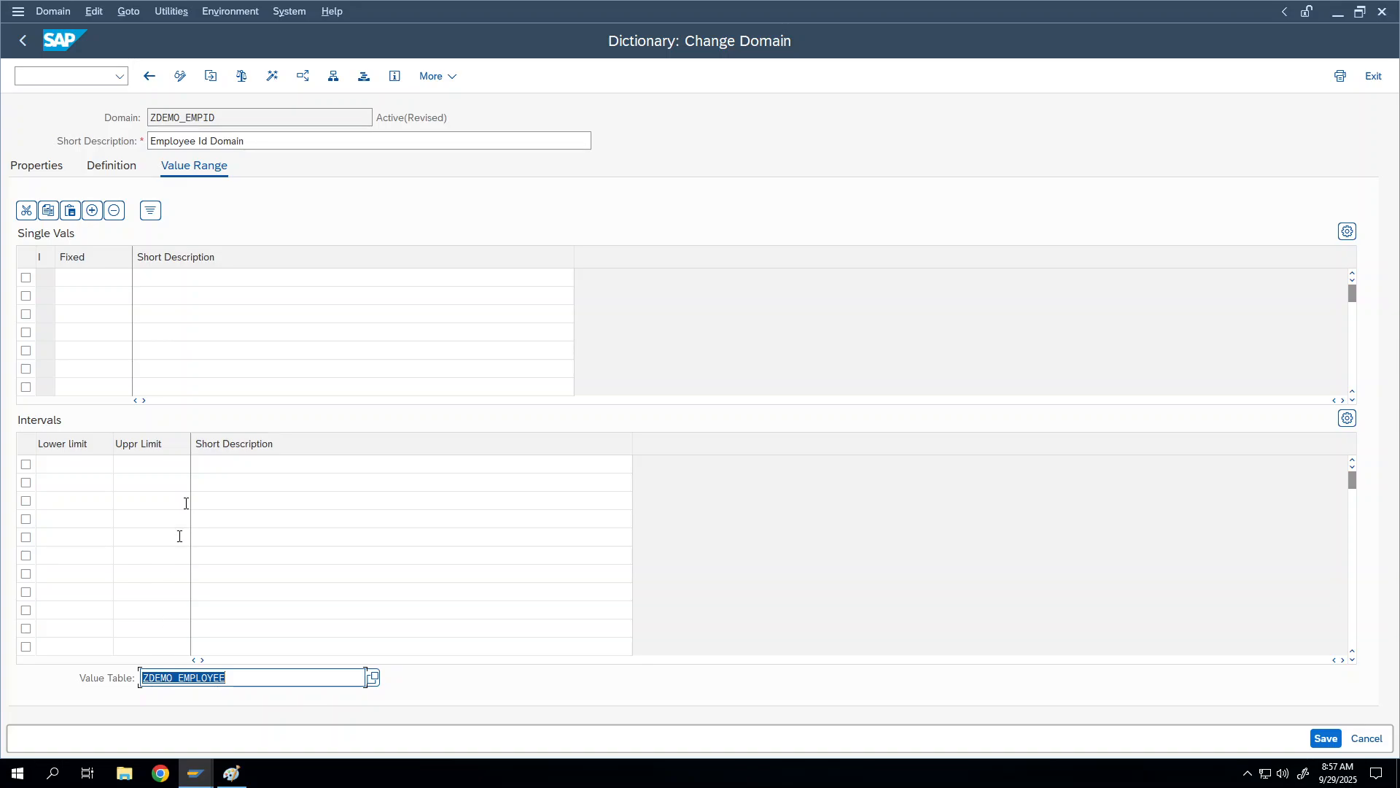
left_click(272, 76)
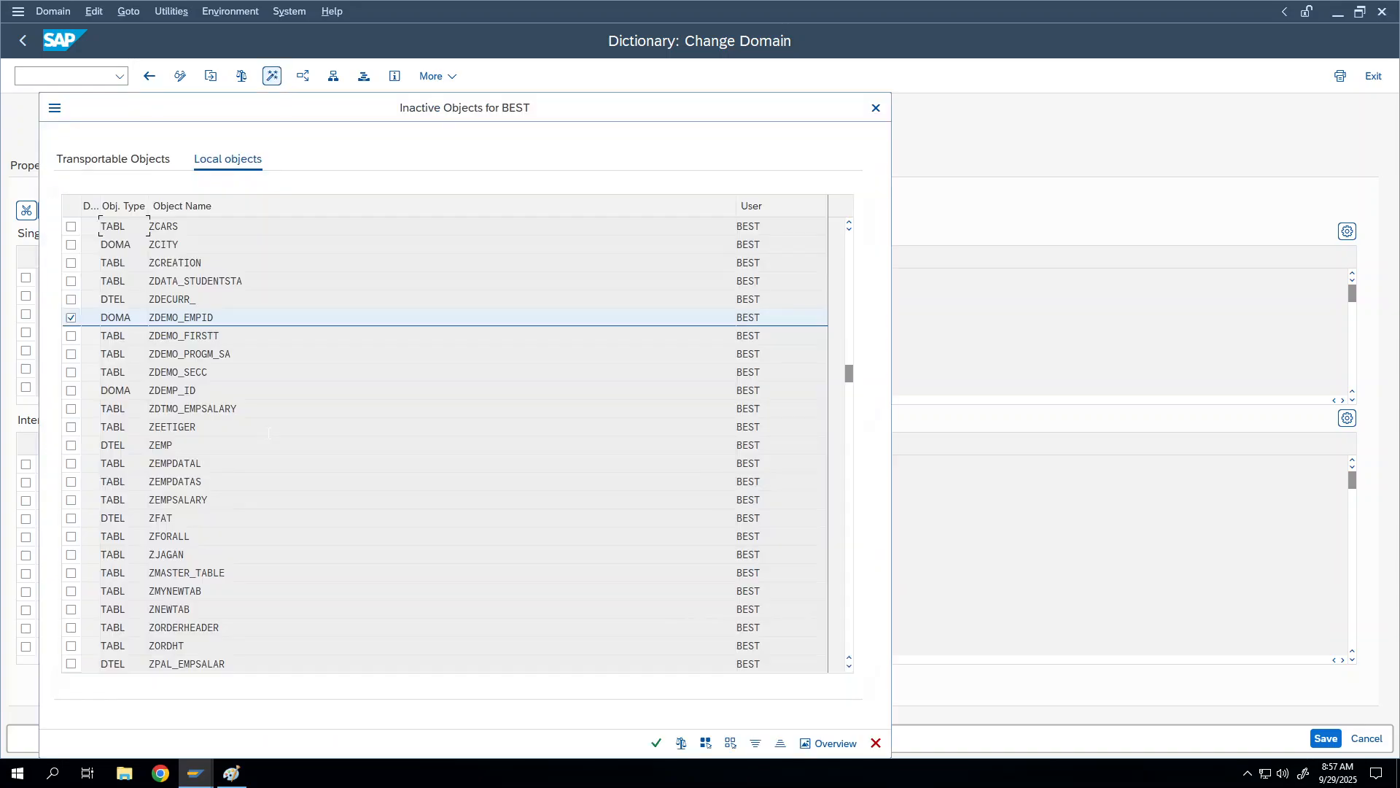
left_click(656, 745)
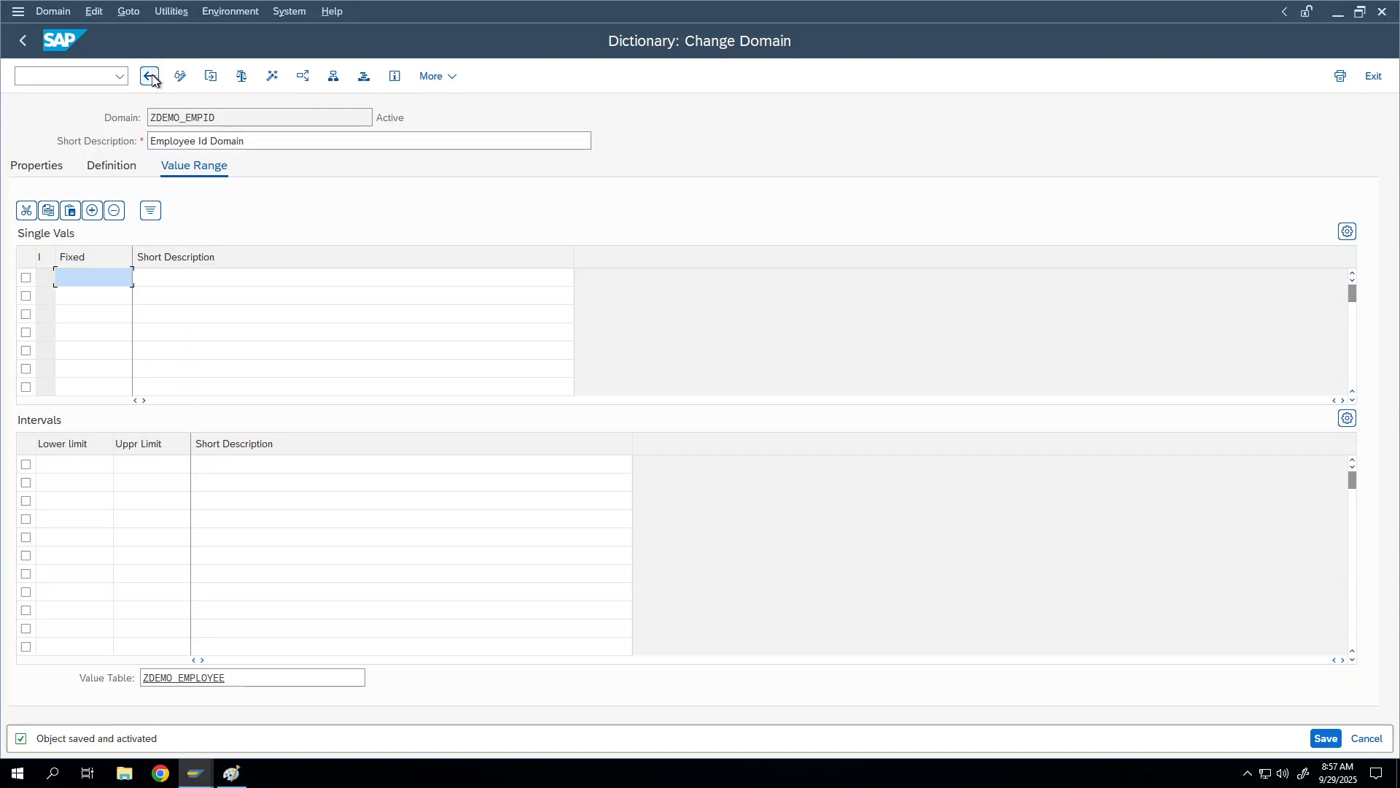
left_click(150, 76)
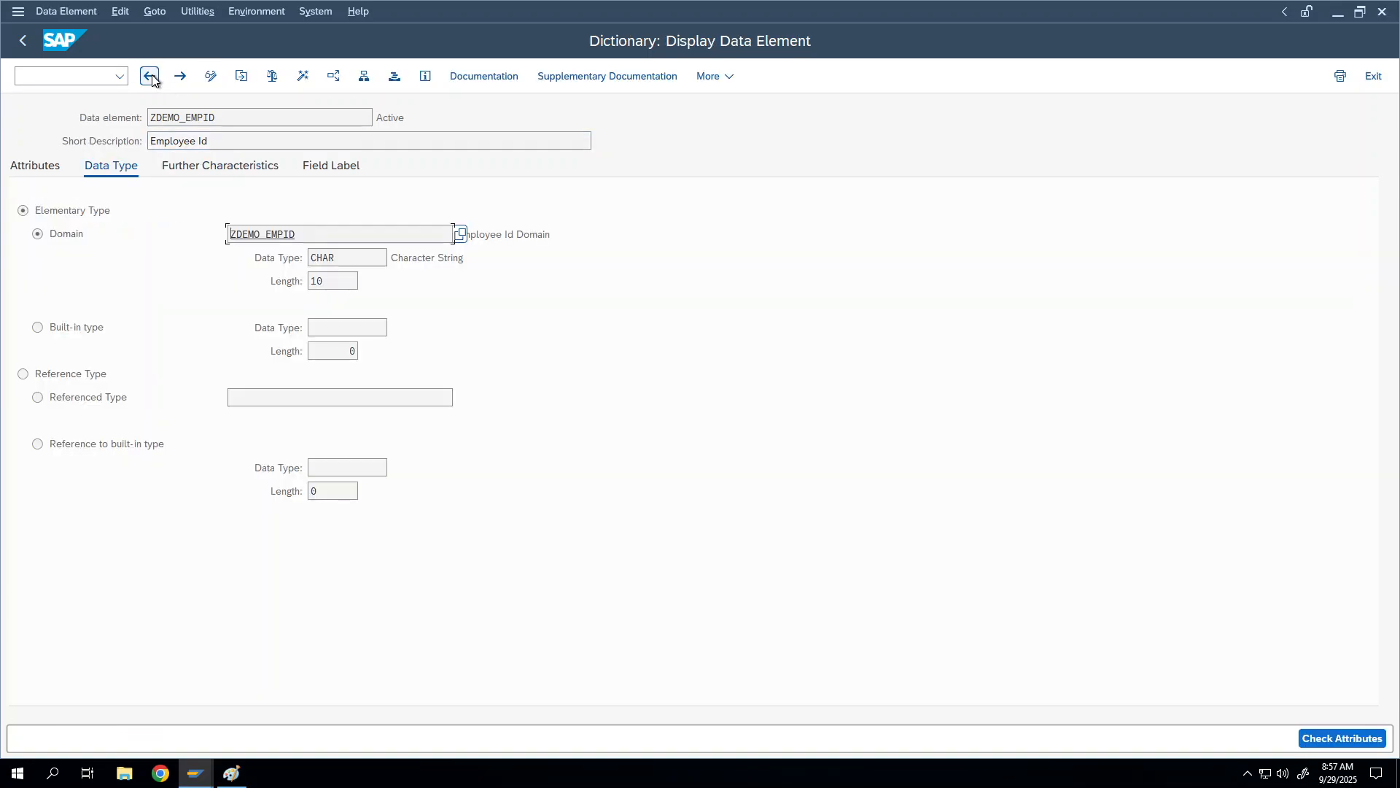
Step: Return to table ZDEMO_EMPLOYEE and activate it again
left_click(151, 76)
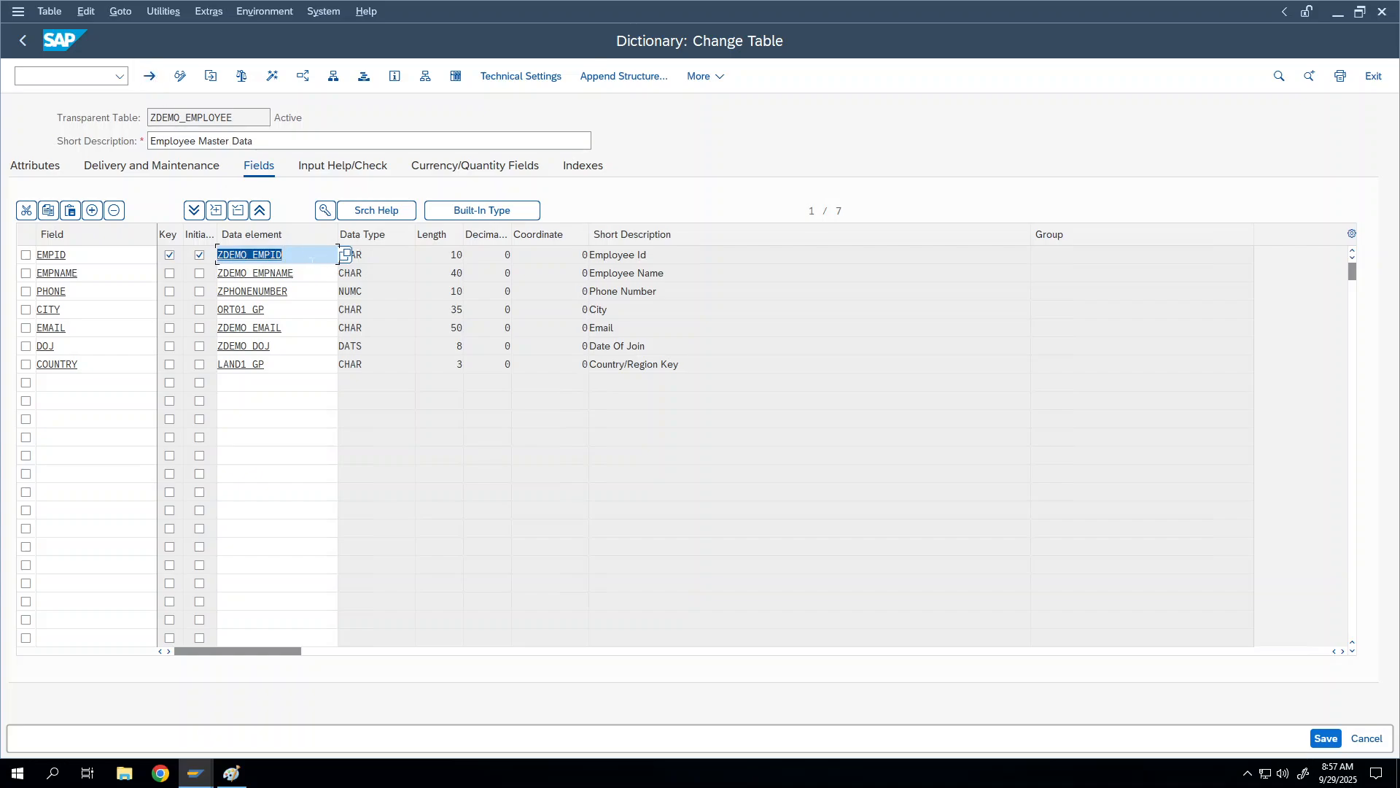
left_click(252, 254)
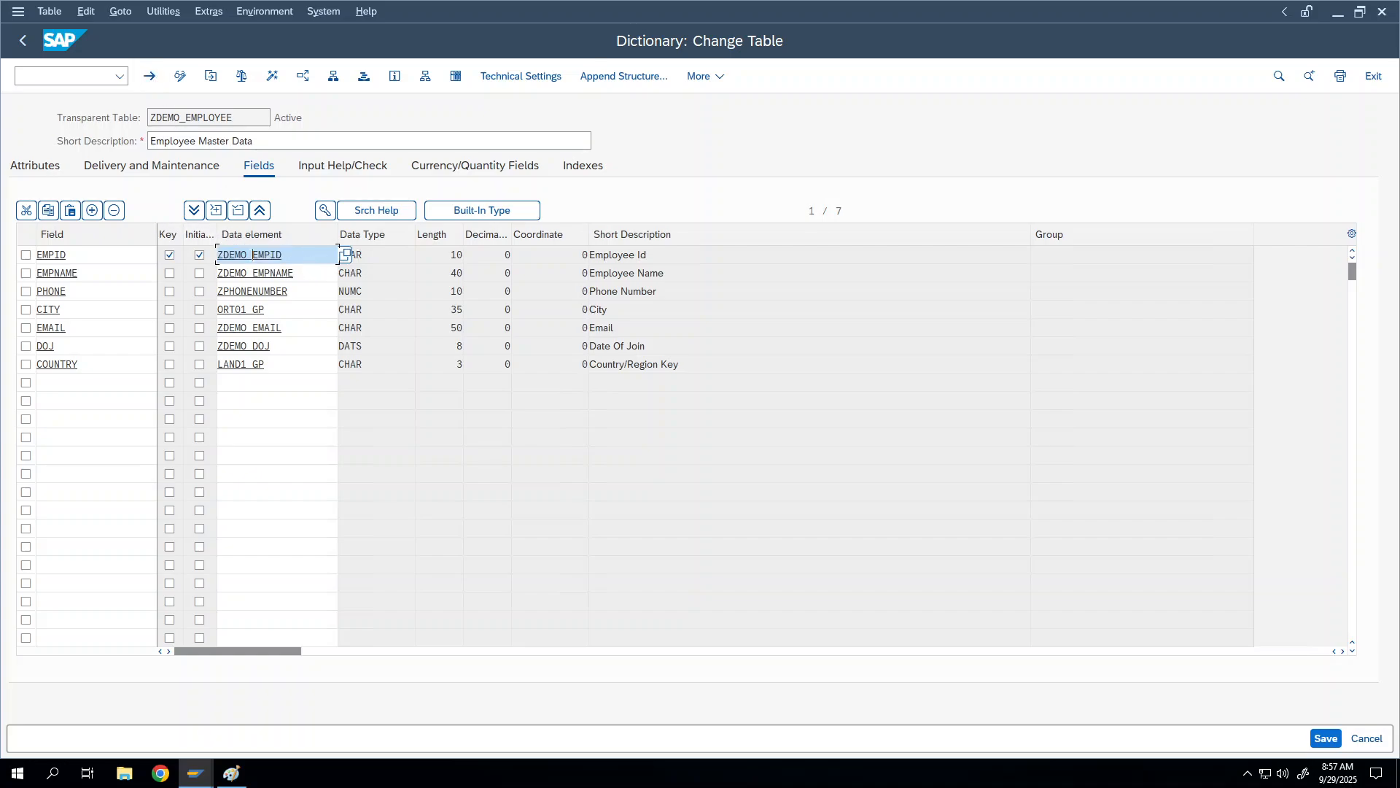
left_click(274, 76)
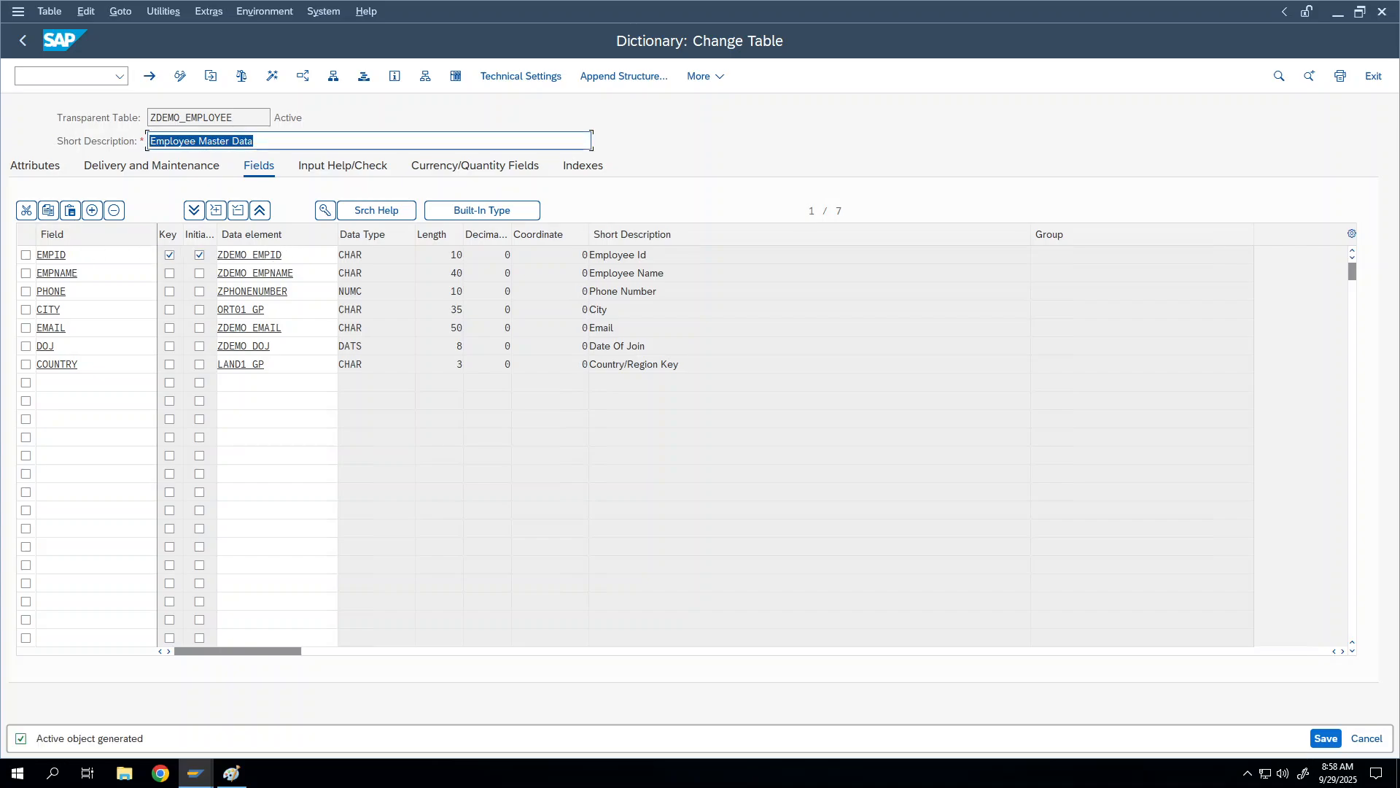
Step: Select the EMPID field and request a foreign key, which is refused
double_click(280, 255)
left_click(298, 256)
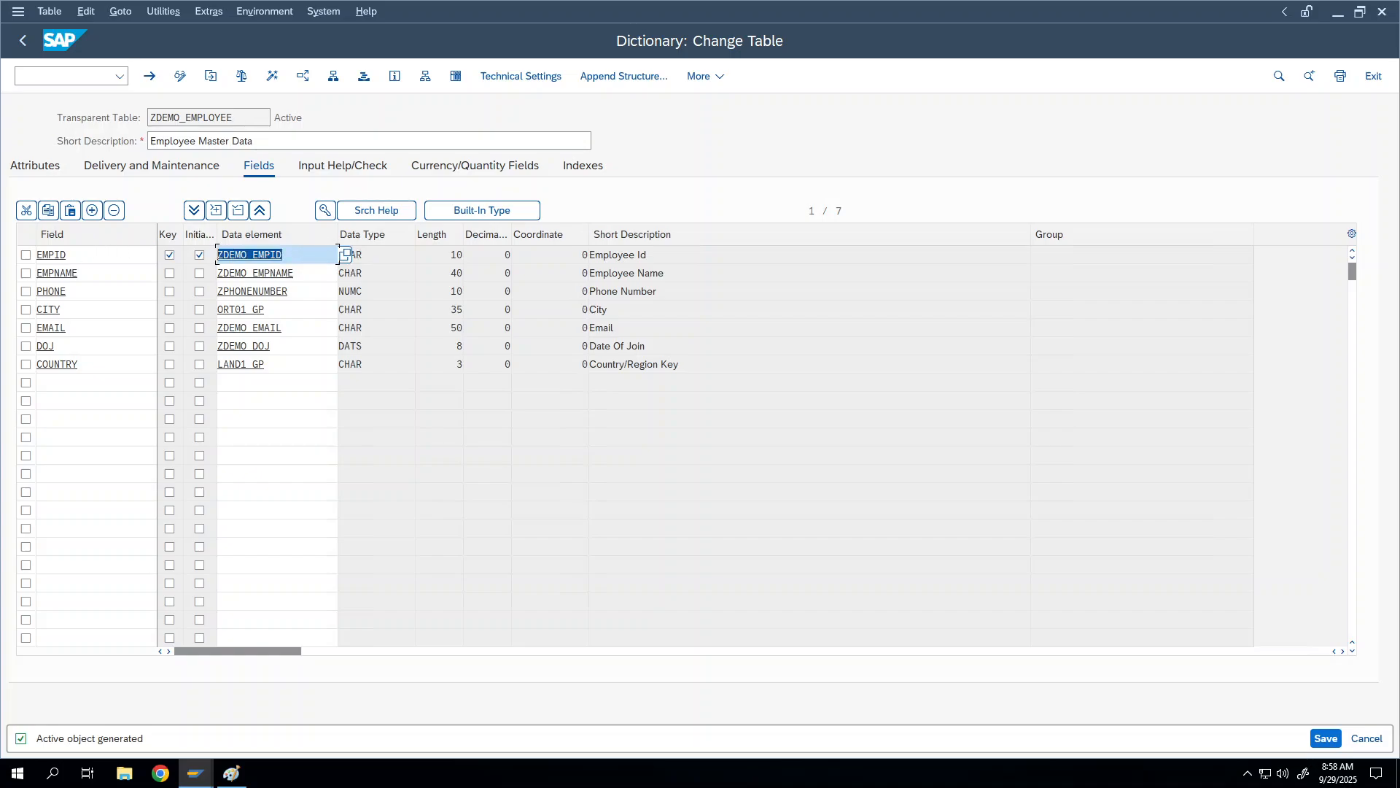
double_click(55, 255)
left_click(111, 254)
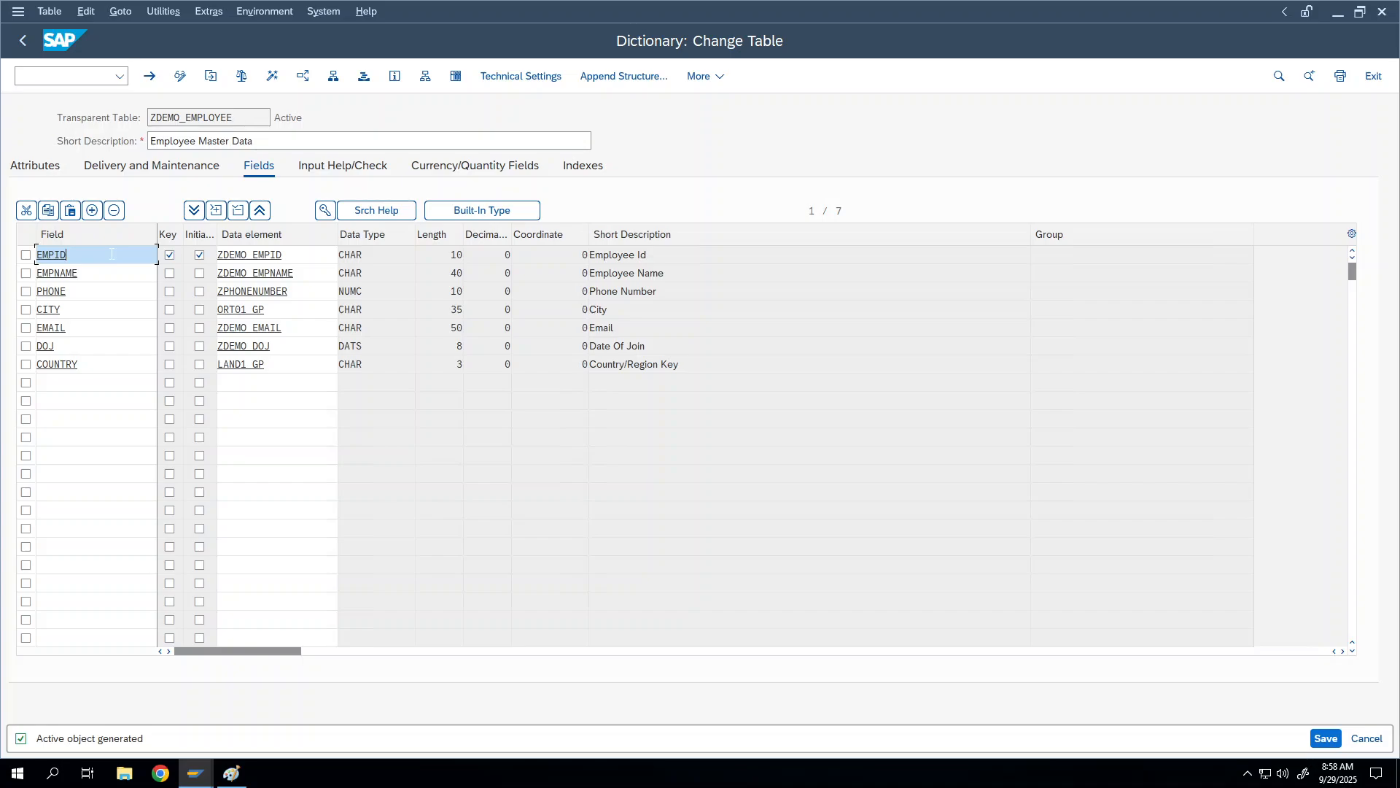
left_click_drag(285, 255, 223, 254)
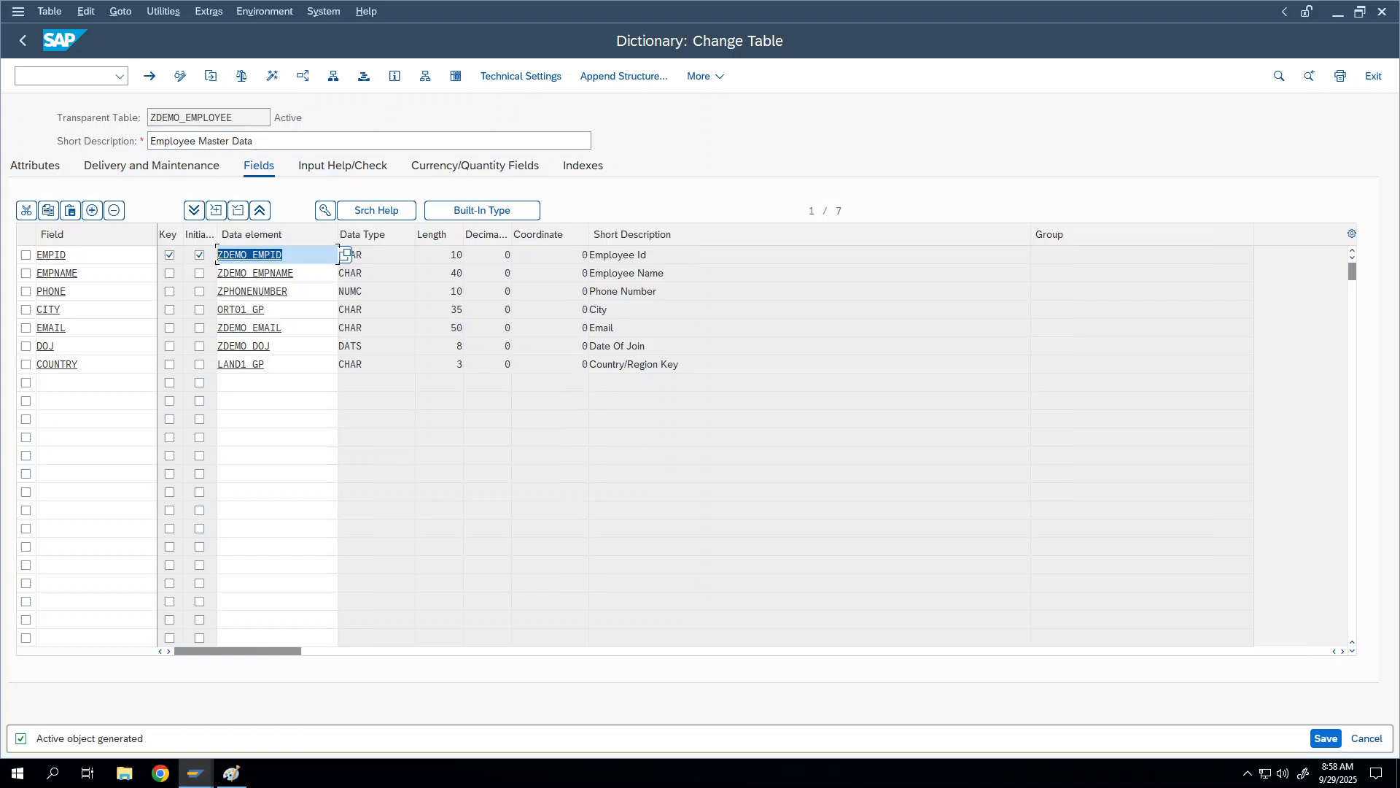
left_click(199, 255)
left_click(59, 255)
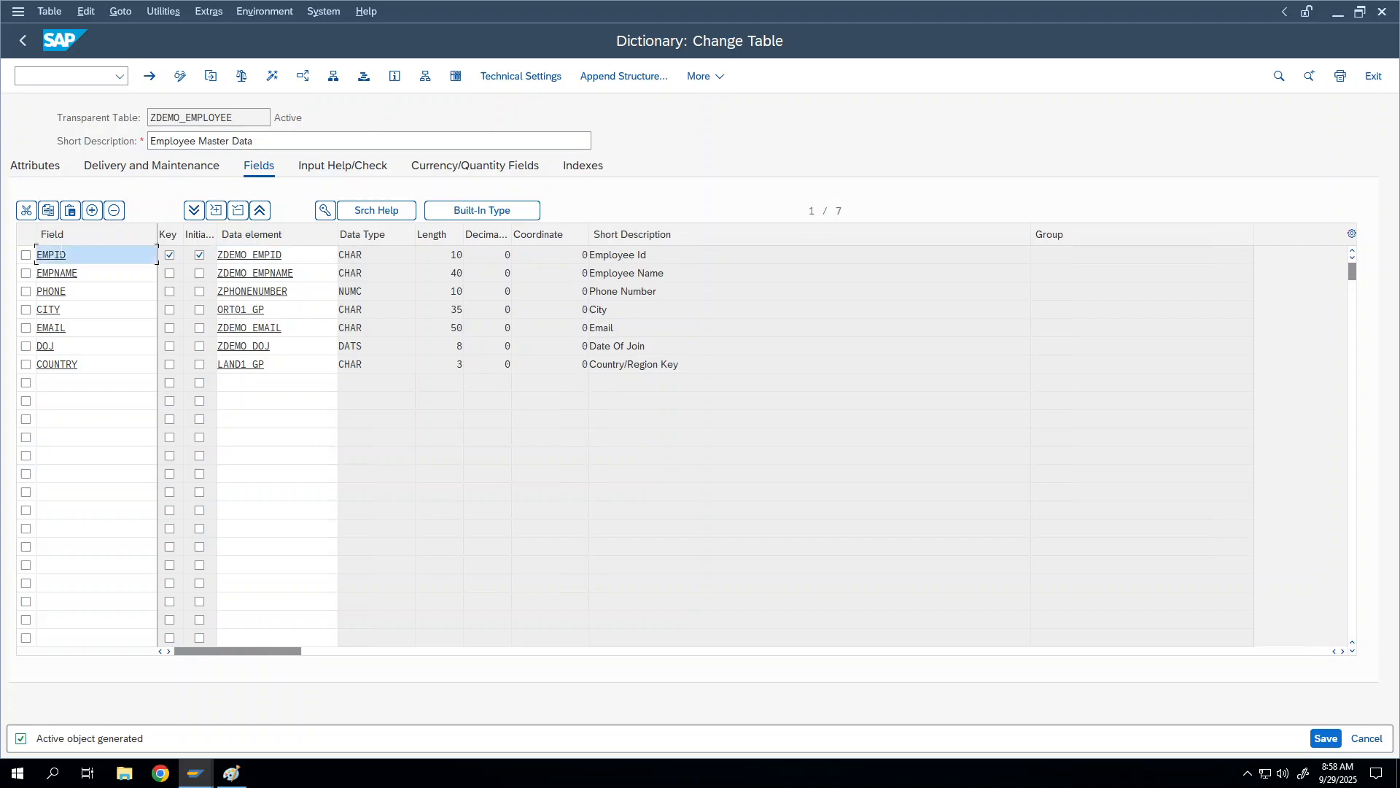
left_click(324, 210)
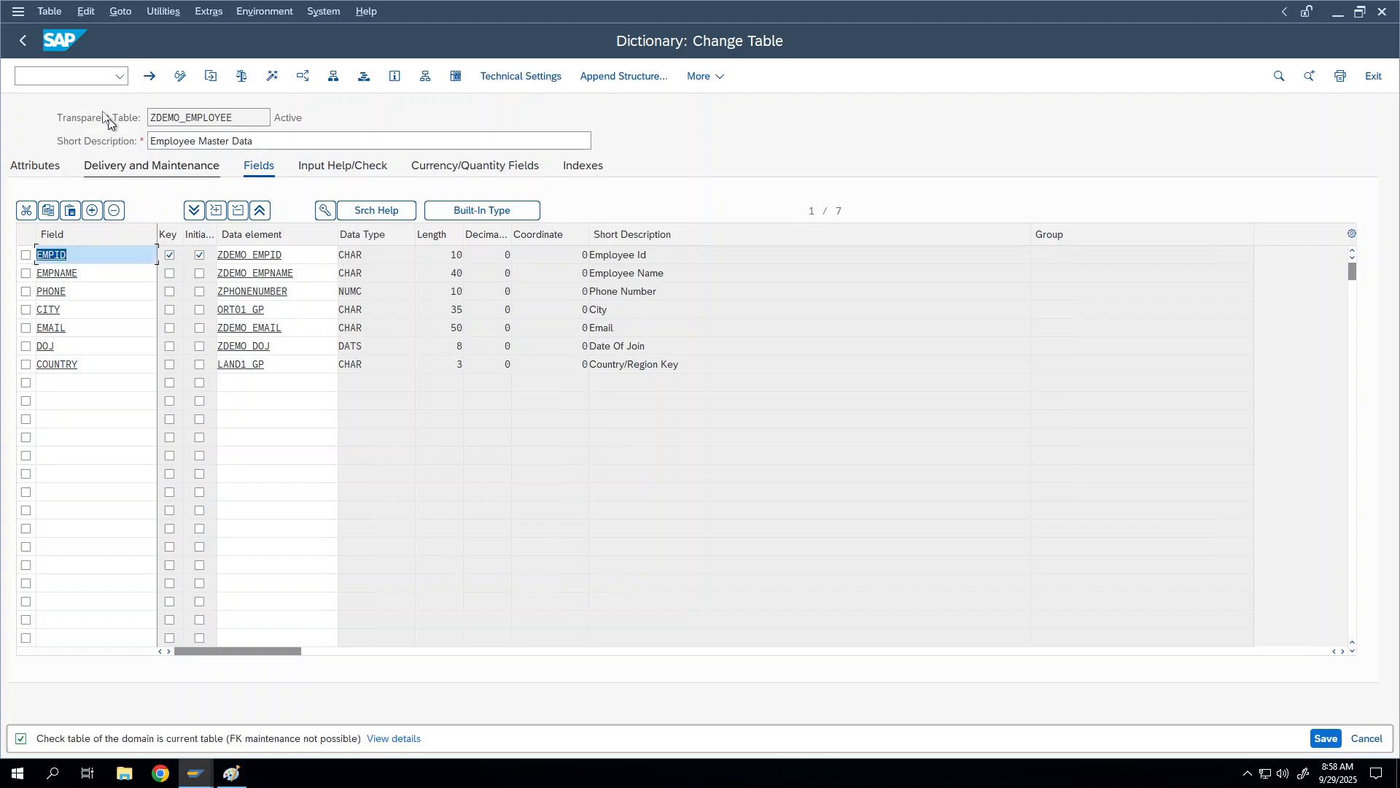
Step: Open table ZDEMO_EMPSALARY in change mode from the recent table names
left_click(21, 40)
key("BackSpace")
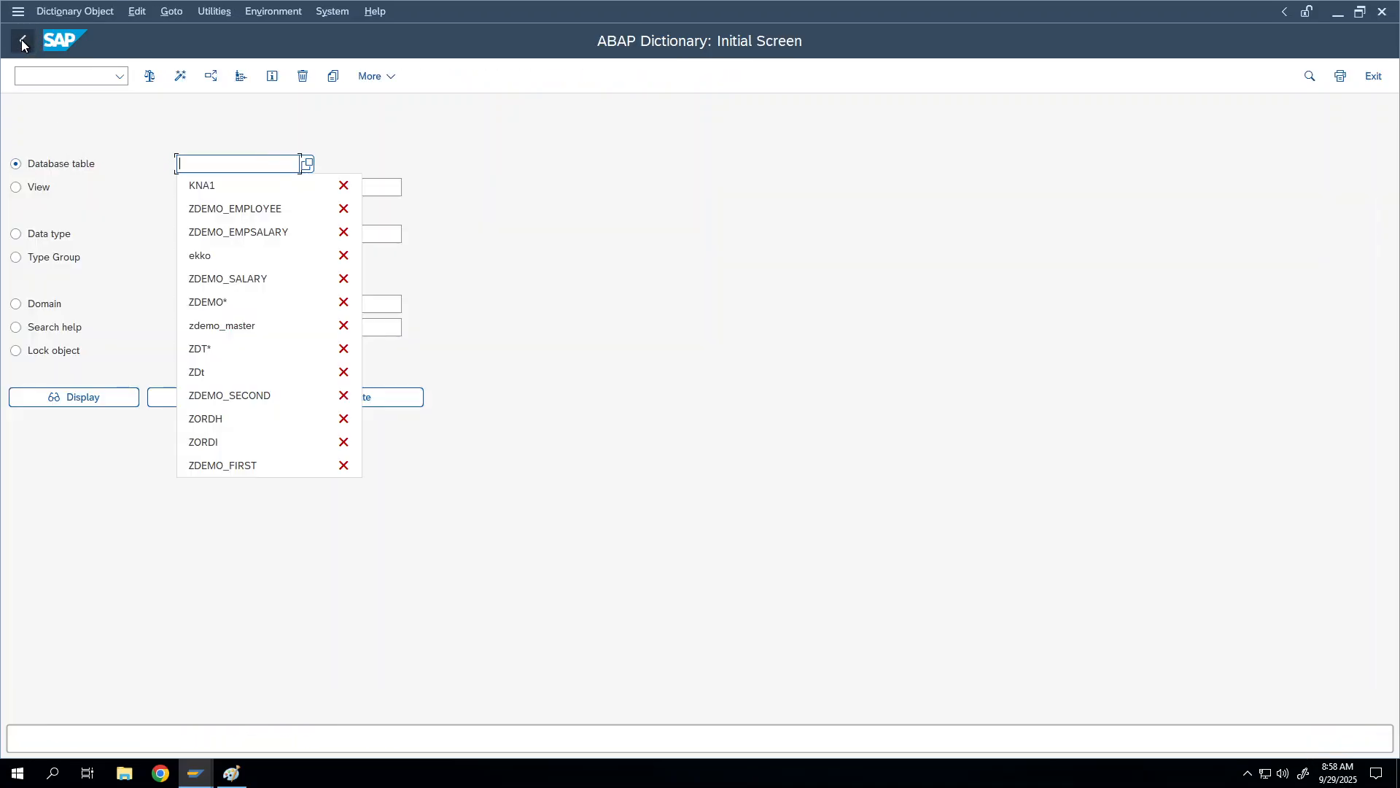
left_click(197, 232)
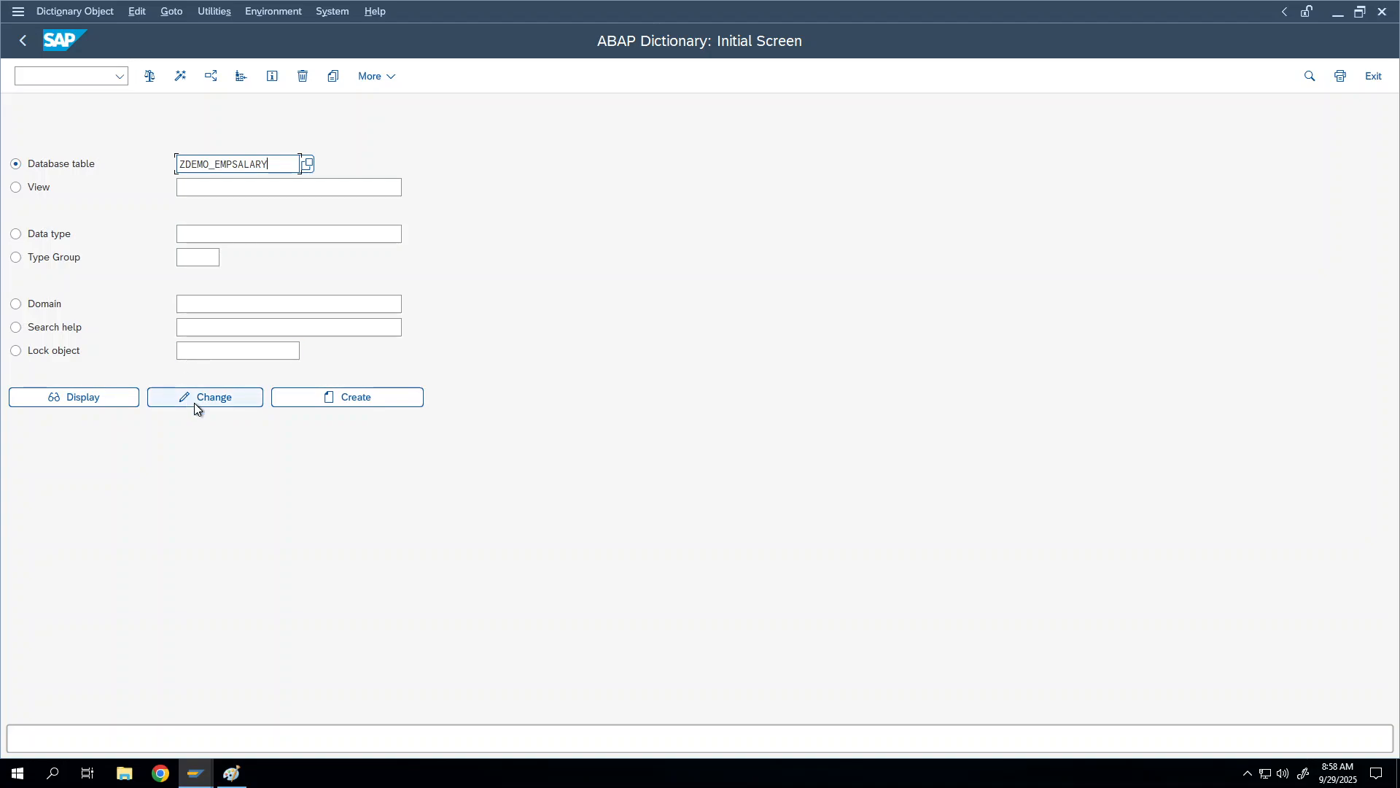
left_click(194, 403)
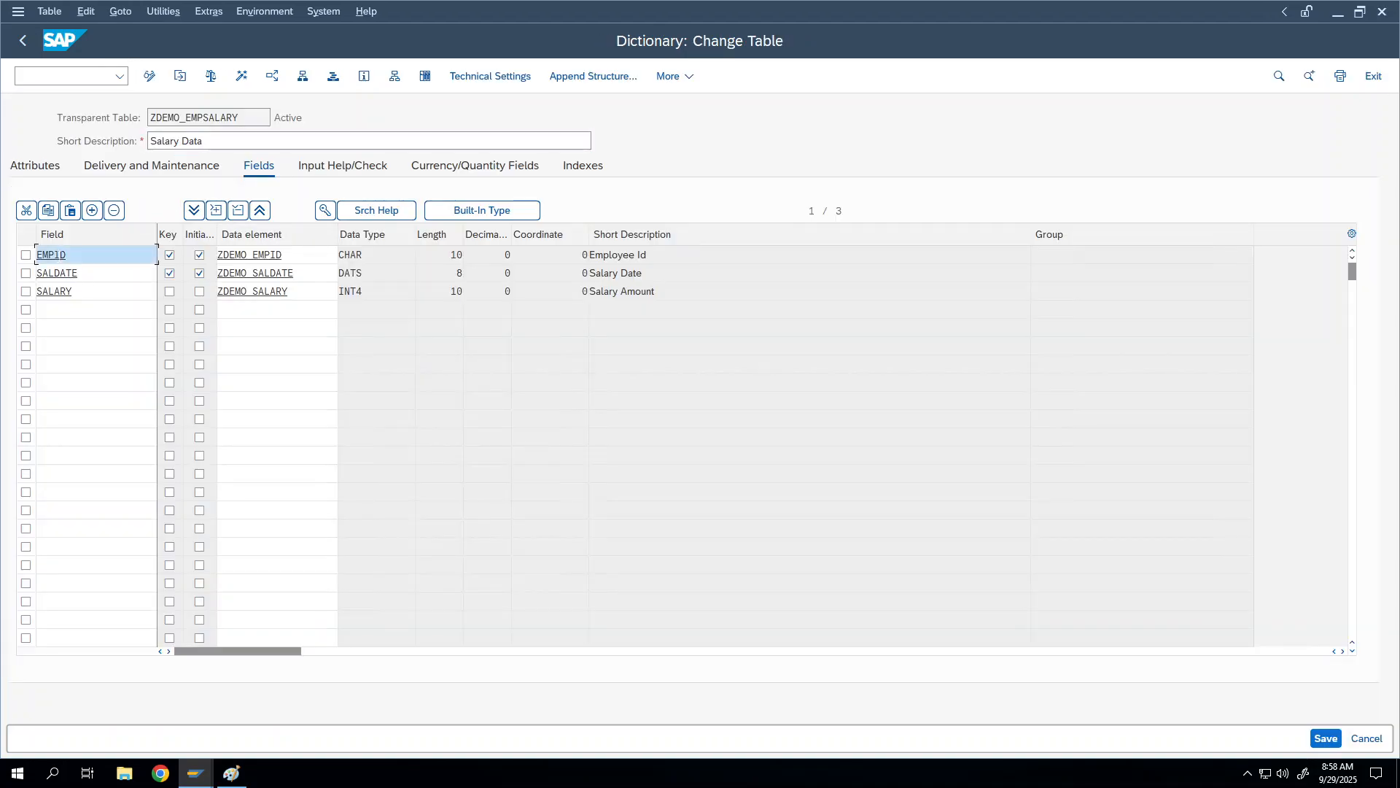
Step: Delete the EMPID foreign key and activate ZDEMO_EMPSALARY, skipping the activation log
left_click(325, 210)
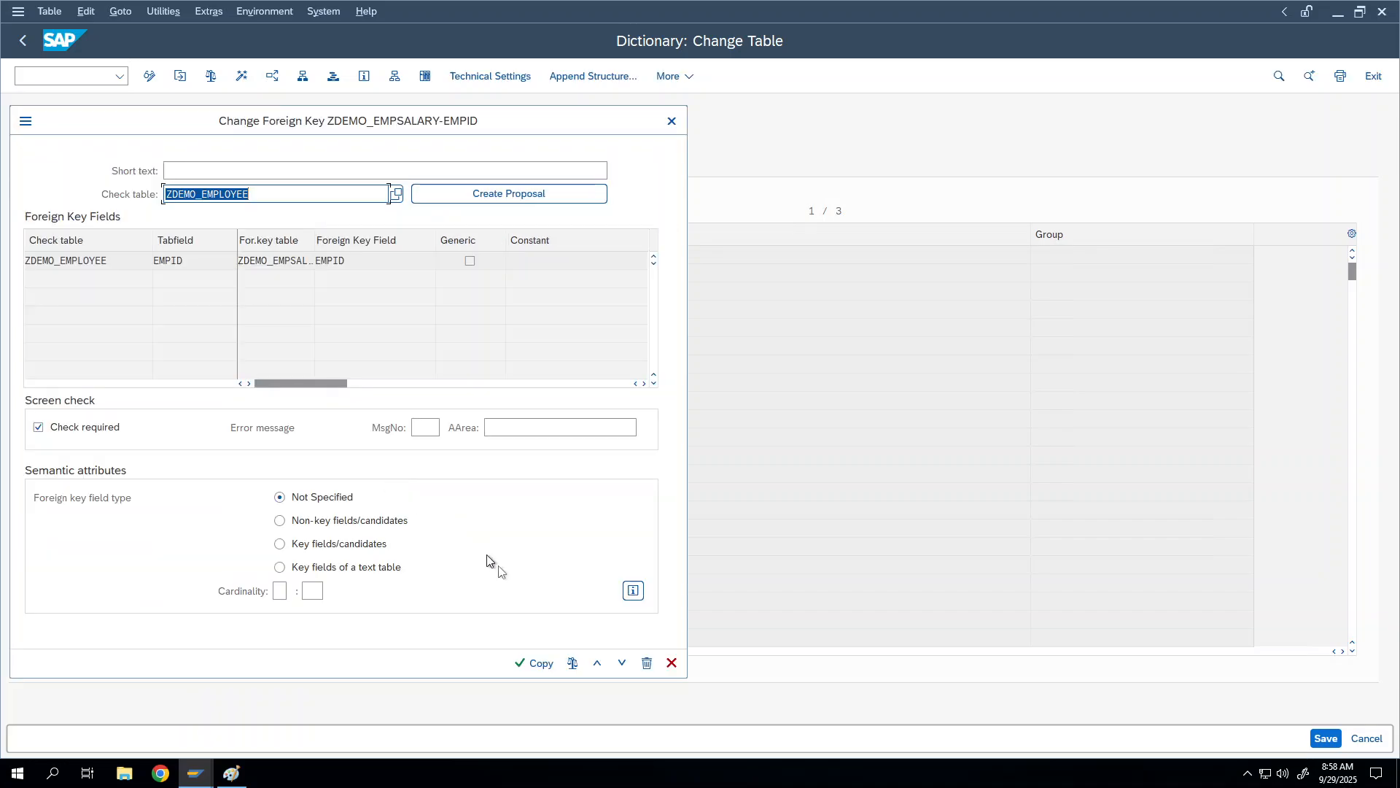
left_click(647, 663)
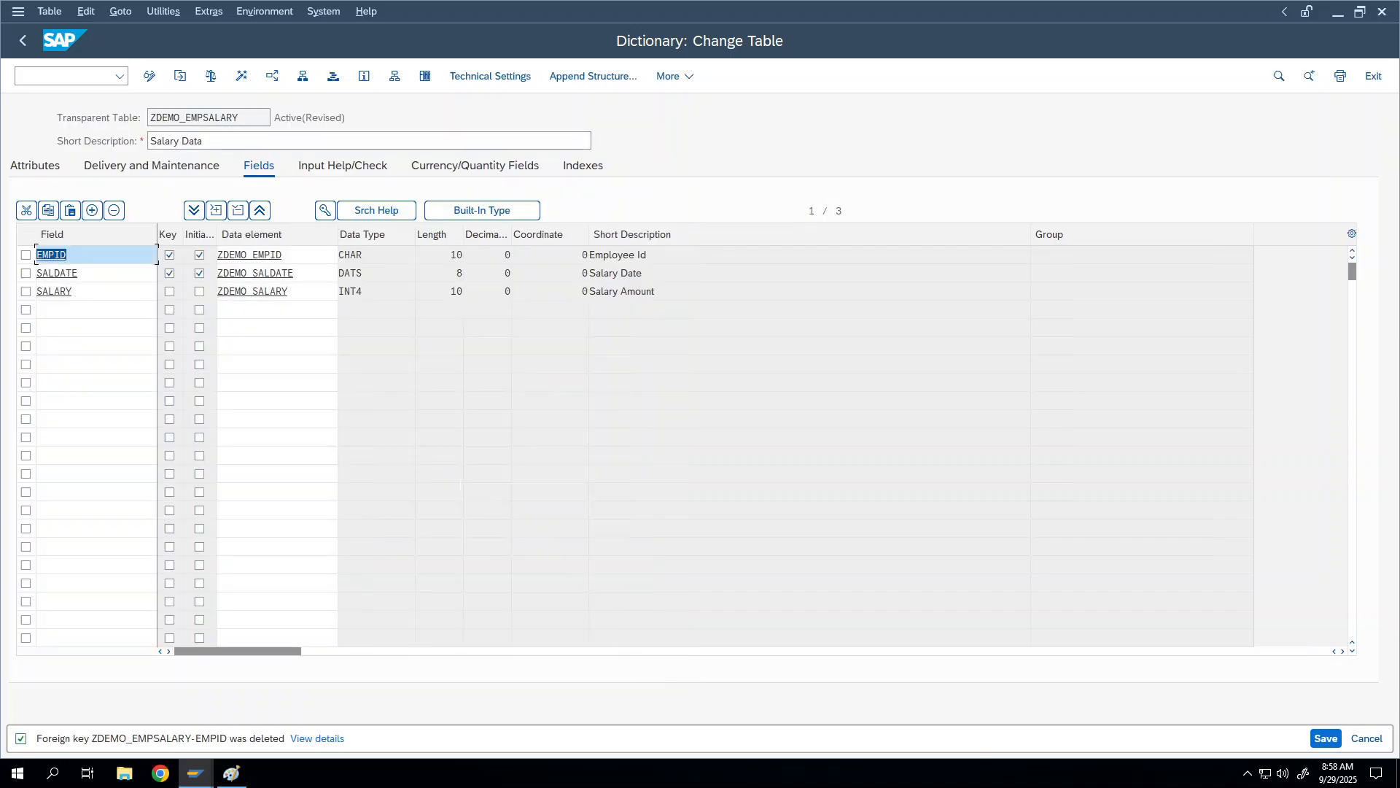
left_click(246, 81)
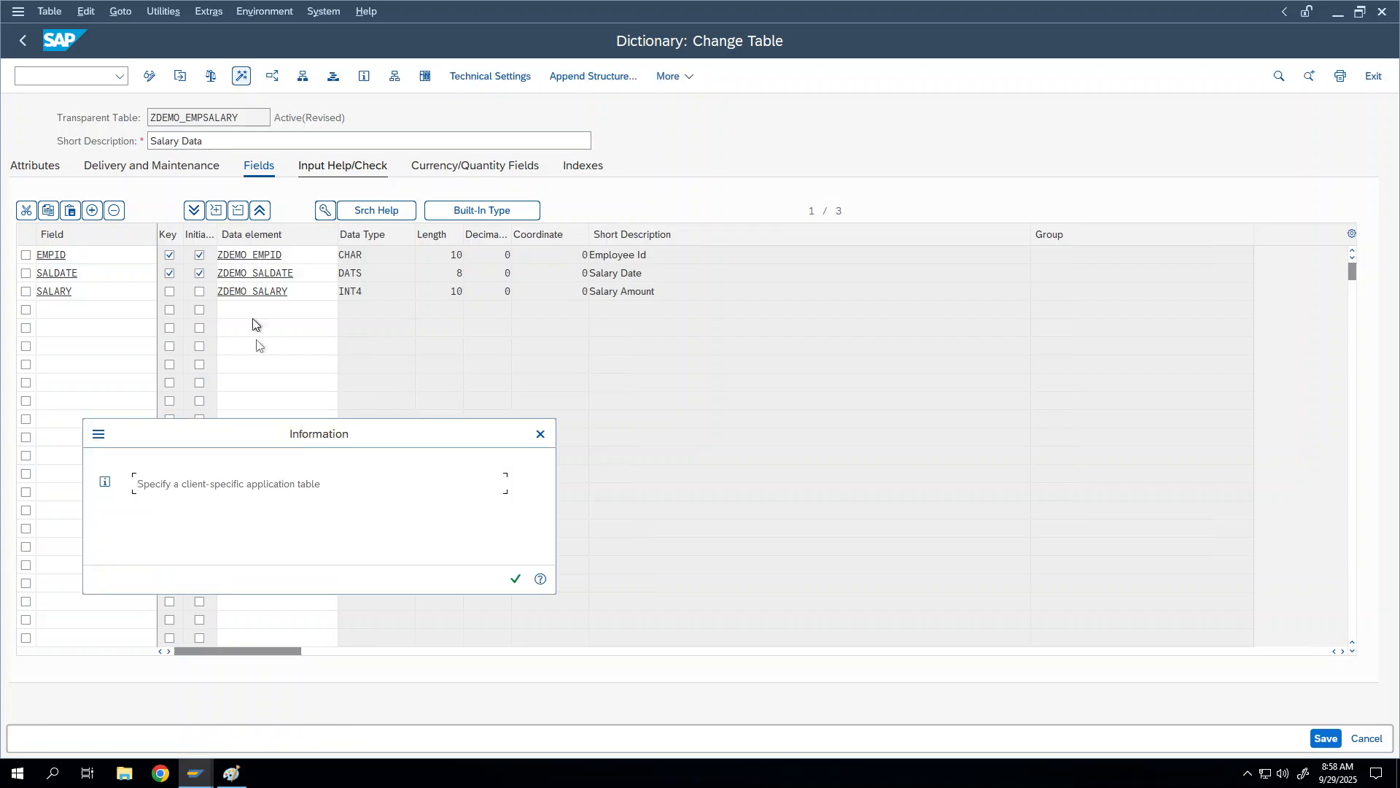
left_click(516, 581)
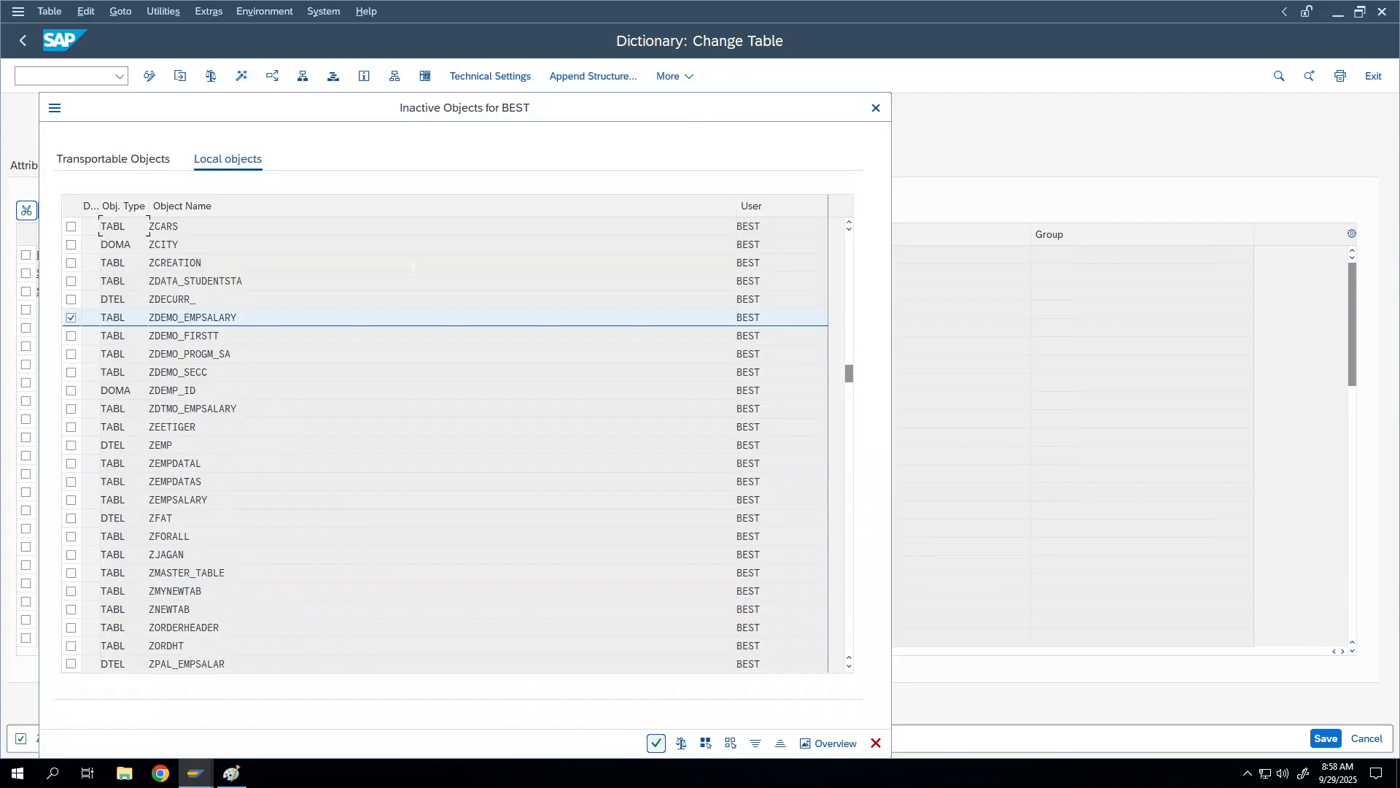
left_click(656, 745)
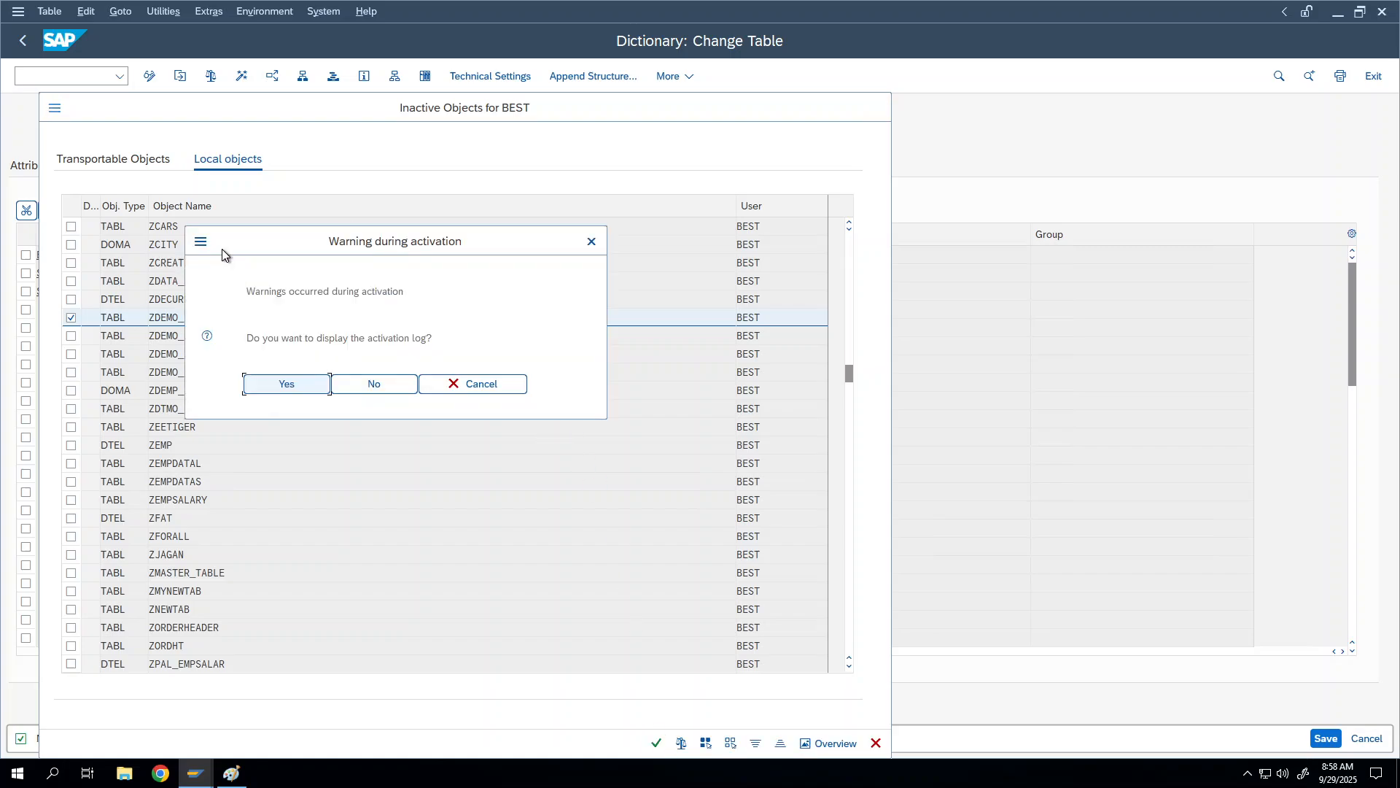
left_click(343, 388)
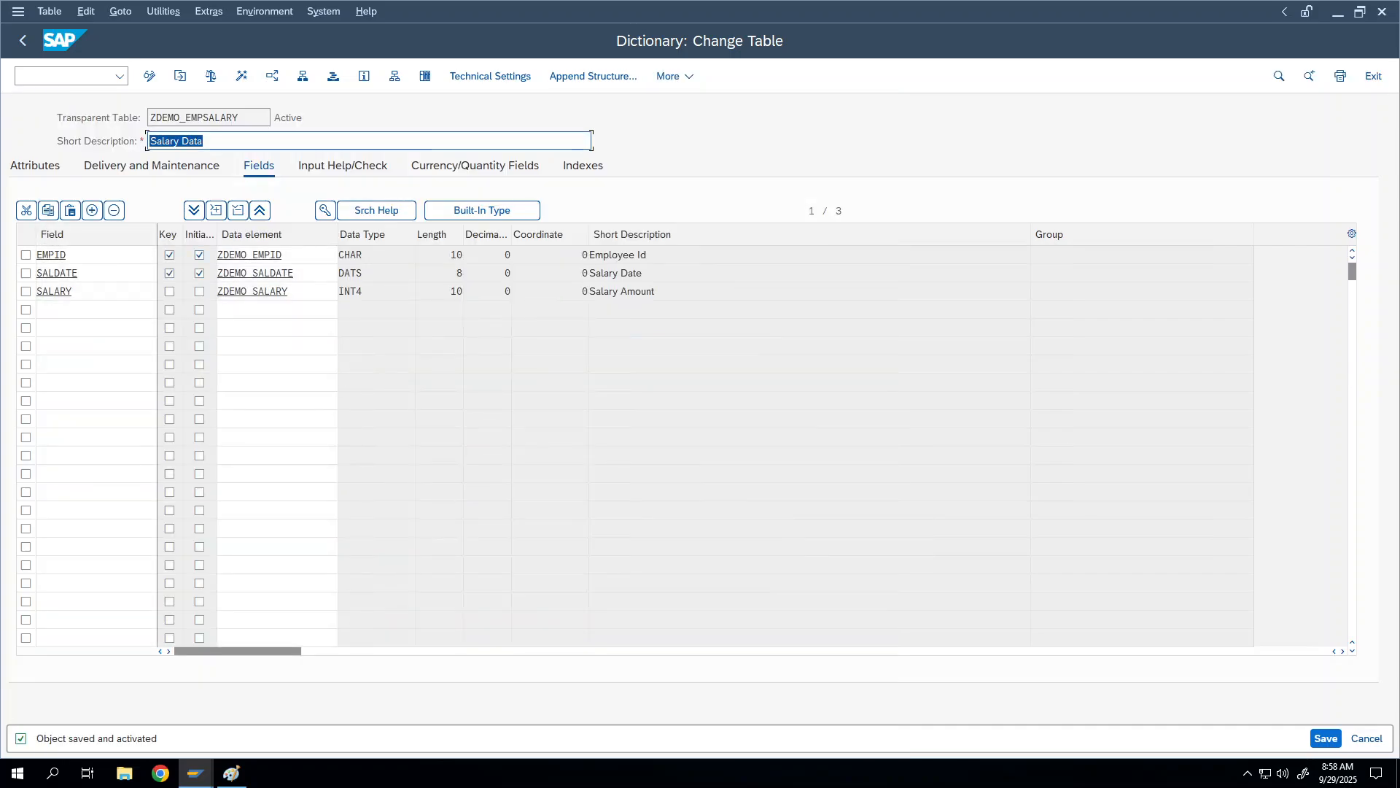
left_click(49, 255)
left_click(325, 211)
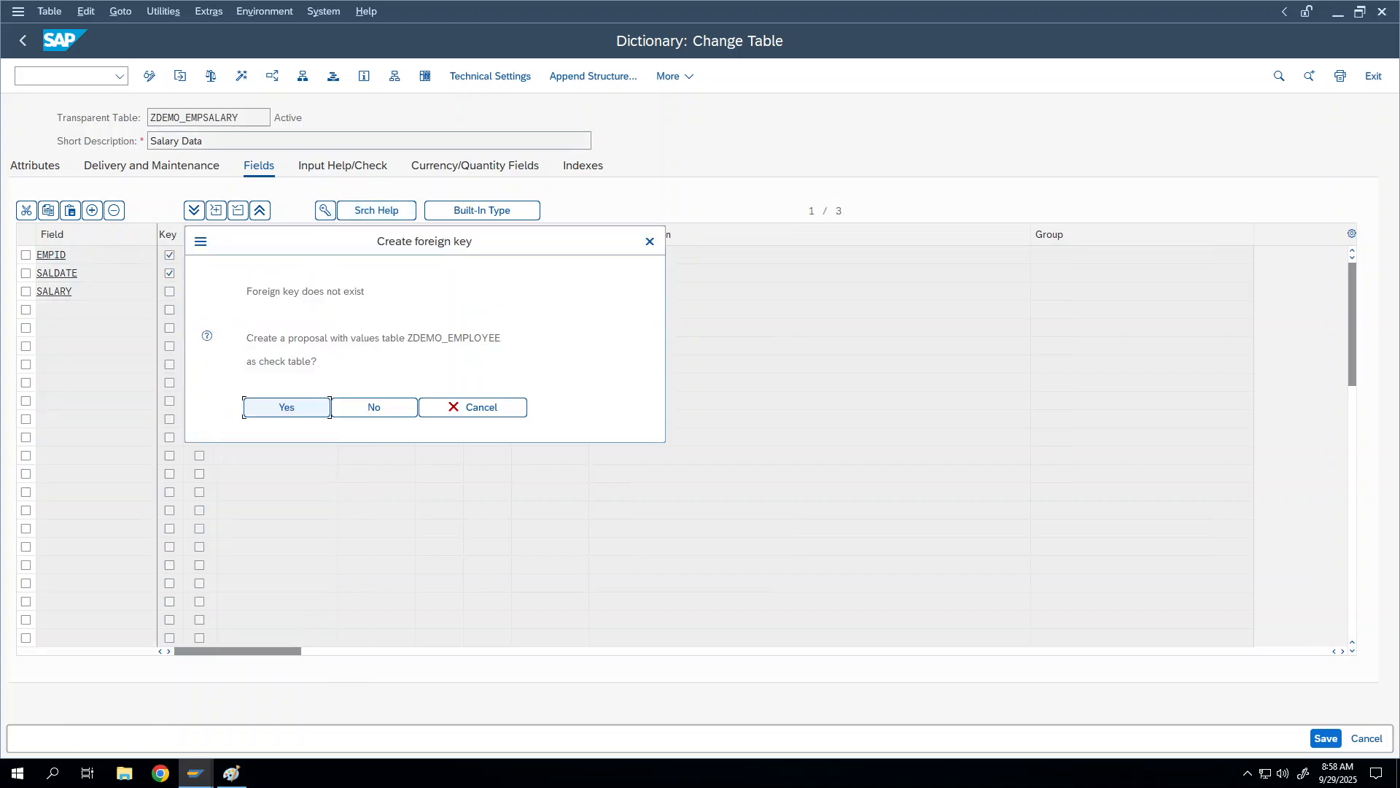
left_click_drag(245, 338, 553, 358)
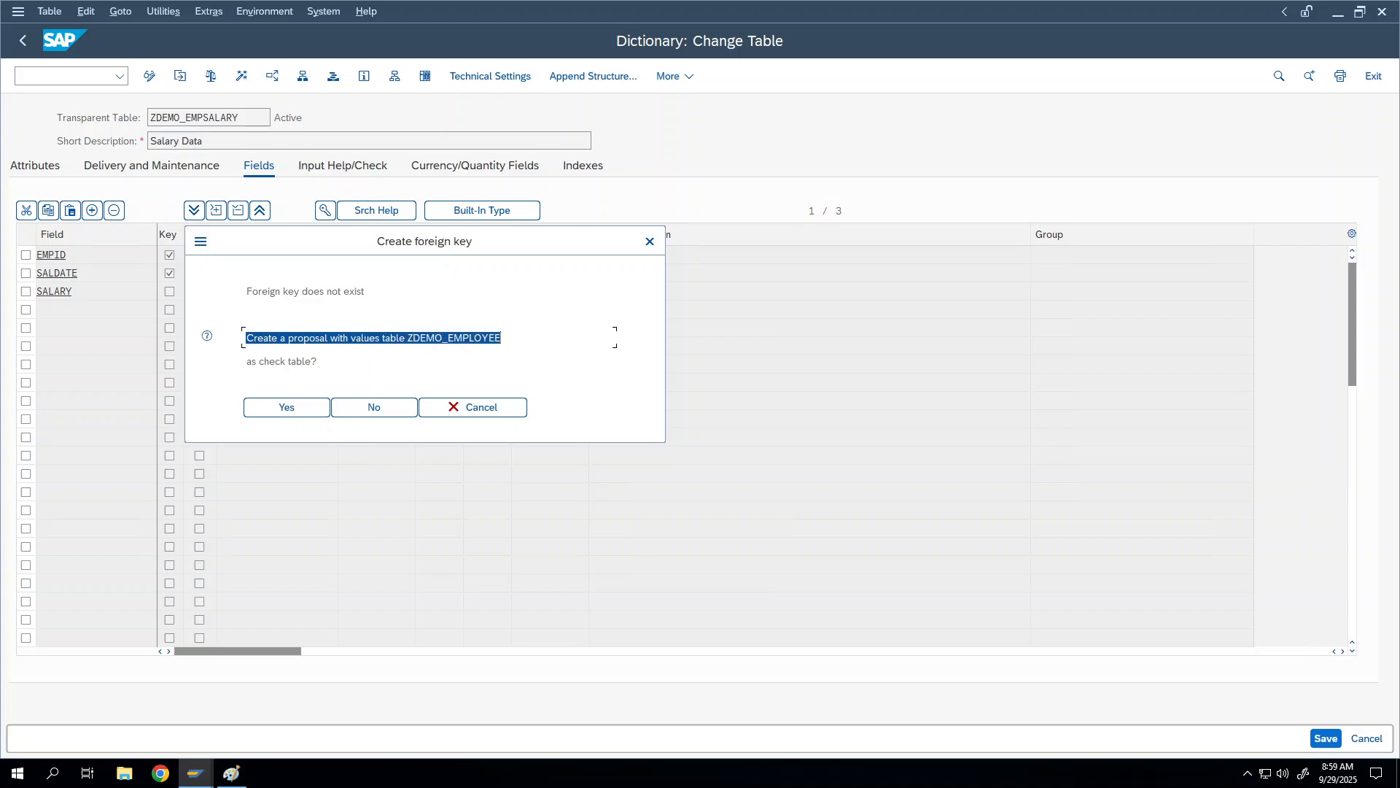
left_click(414, 337)
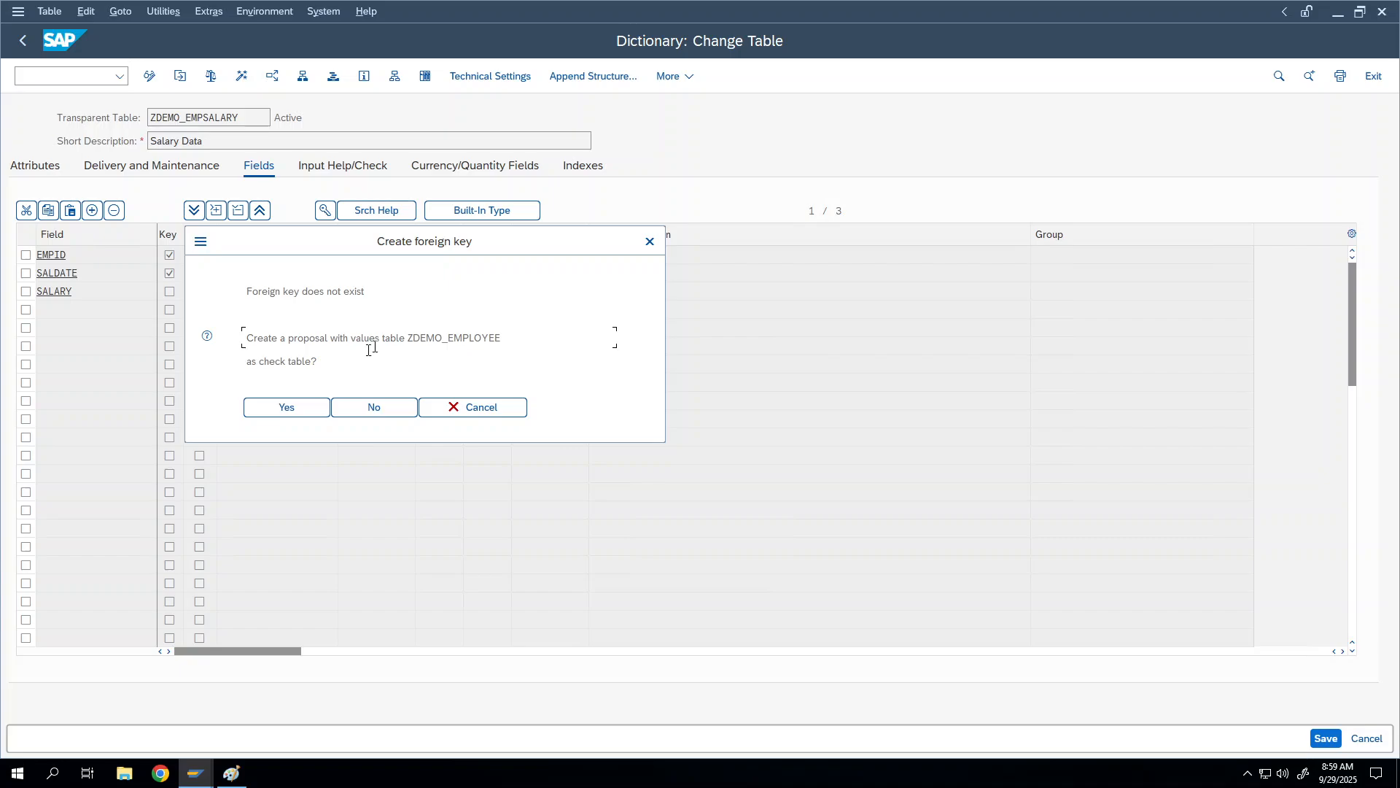
left_click(267, 407)
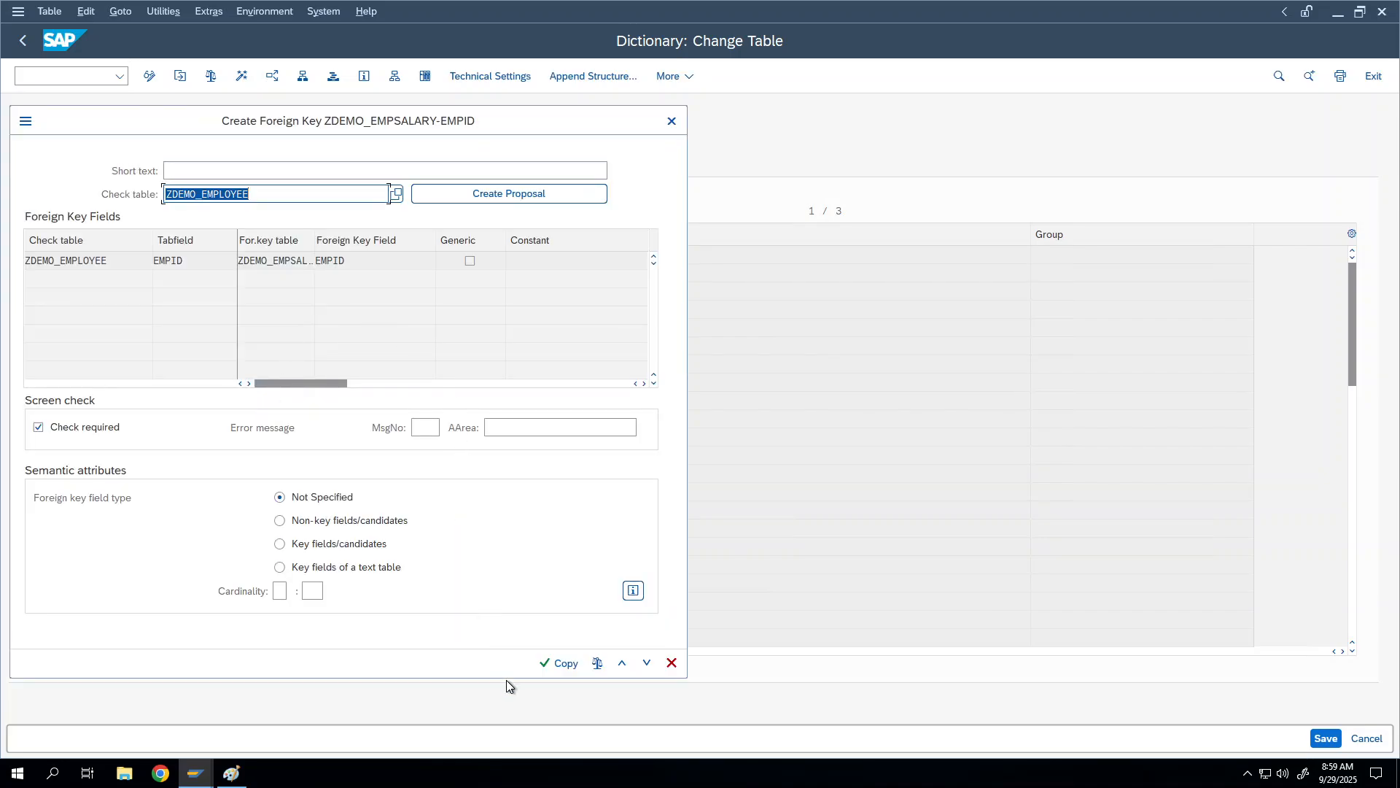
left_click(558, 663)
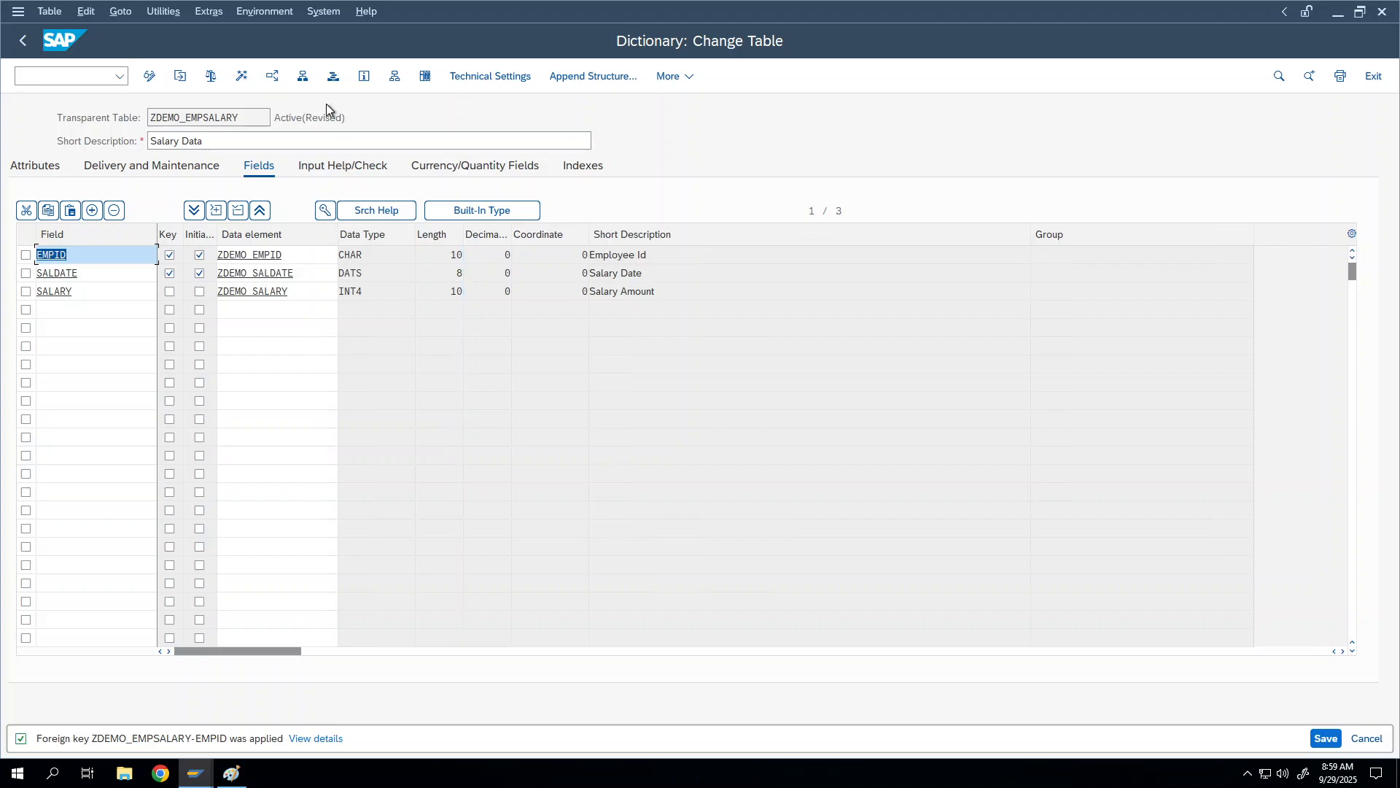
left_click(243, 81)
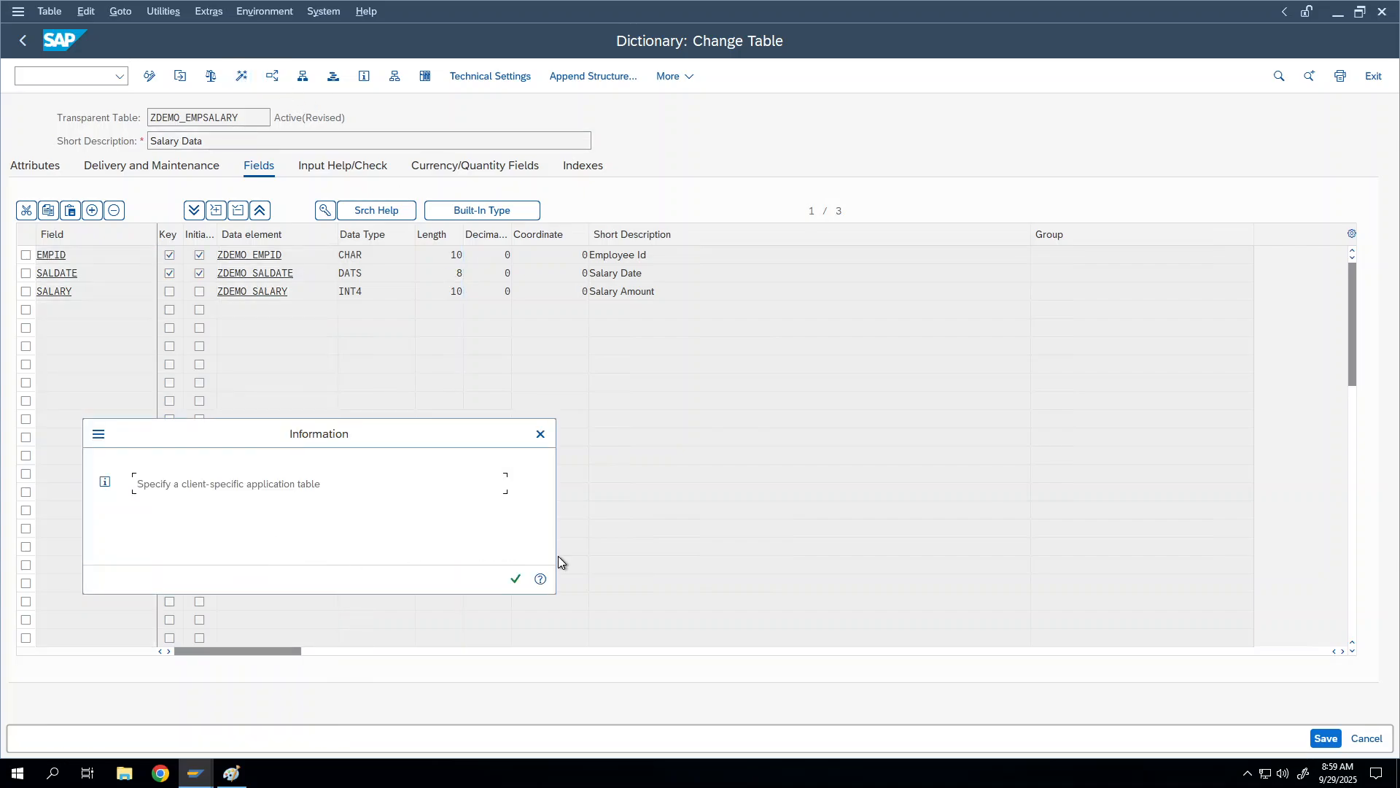
left_click(513, 584)
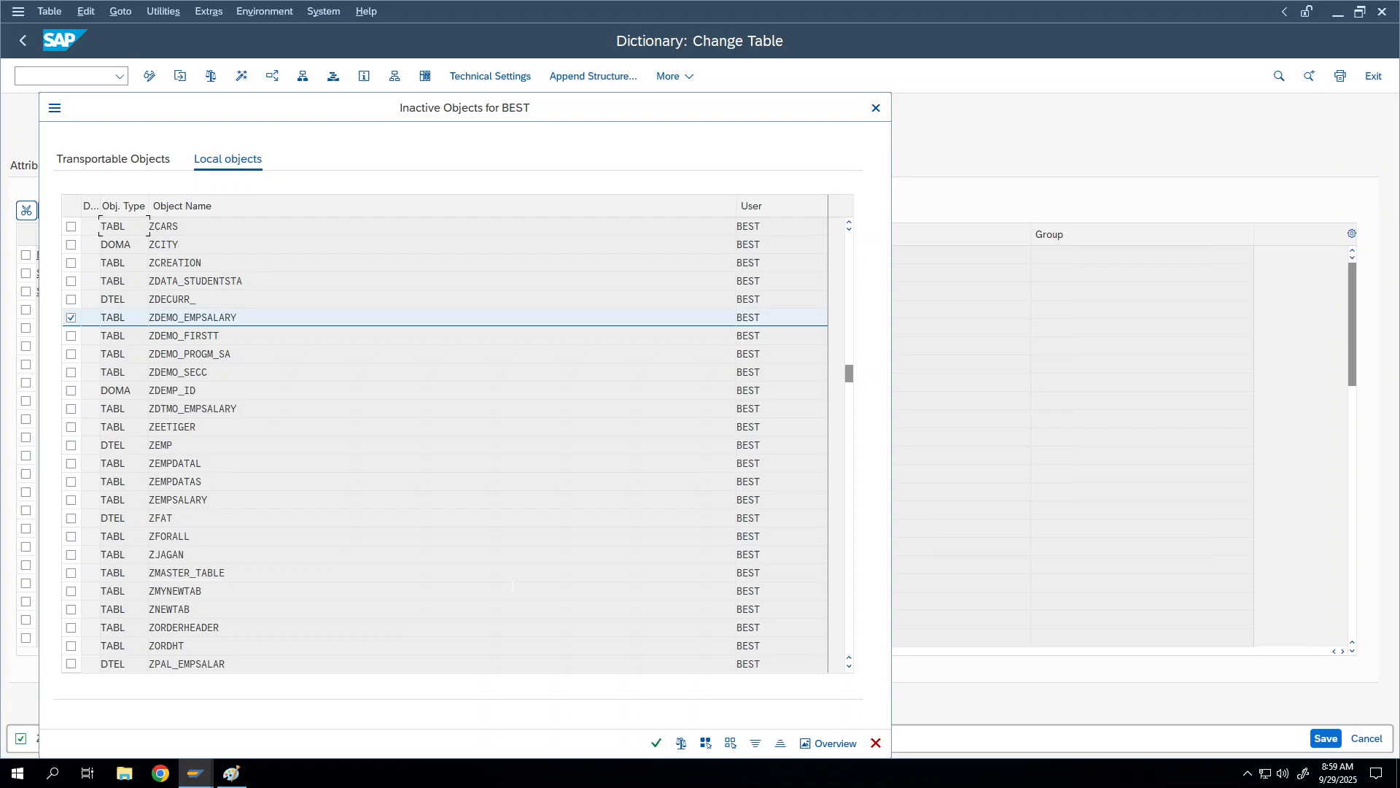
left_click(655, 741)
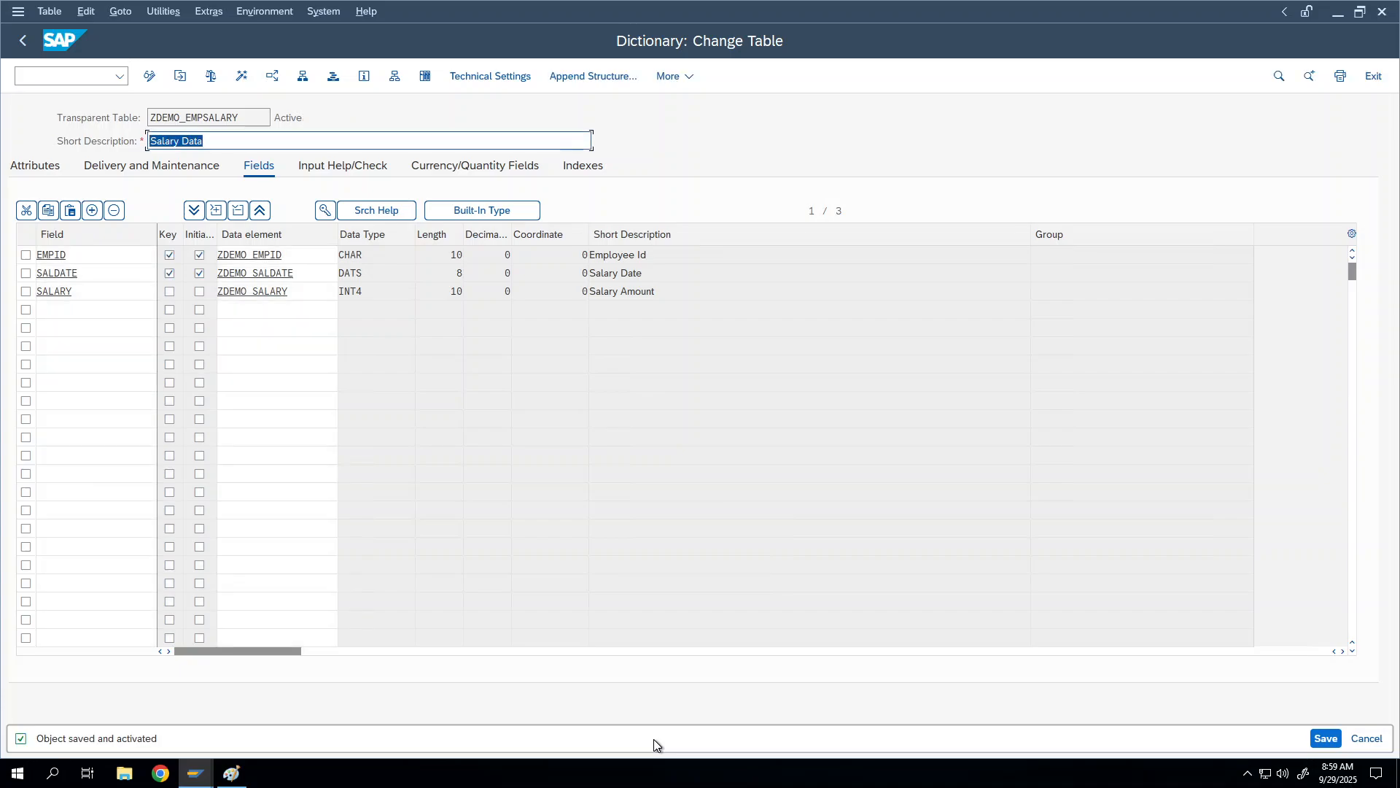
left_click(243, 256)
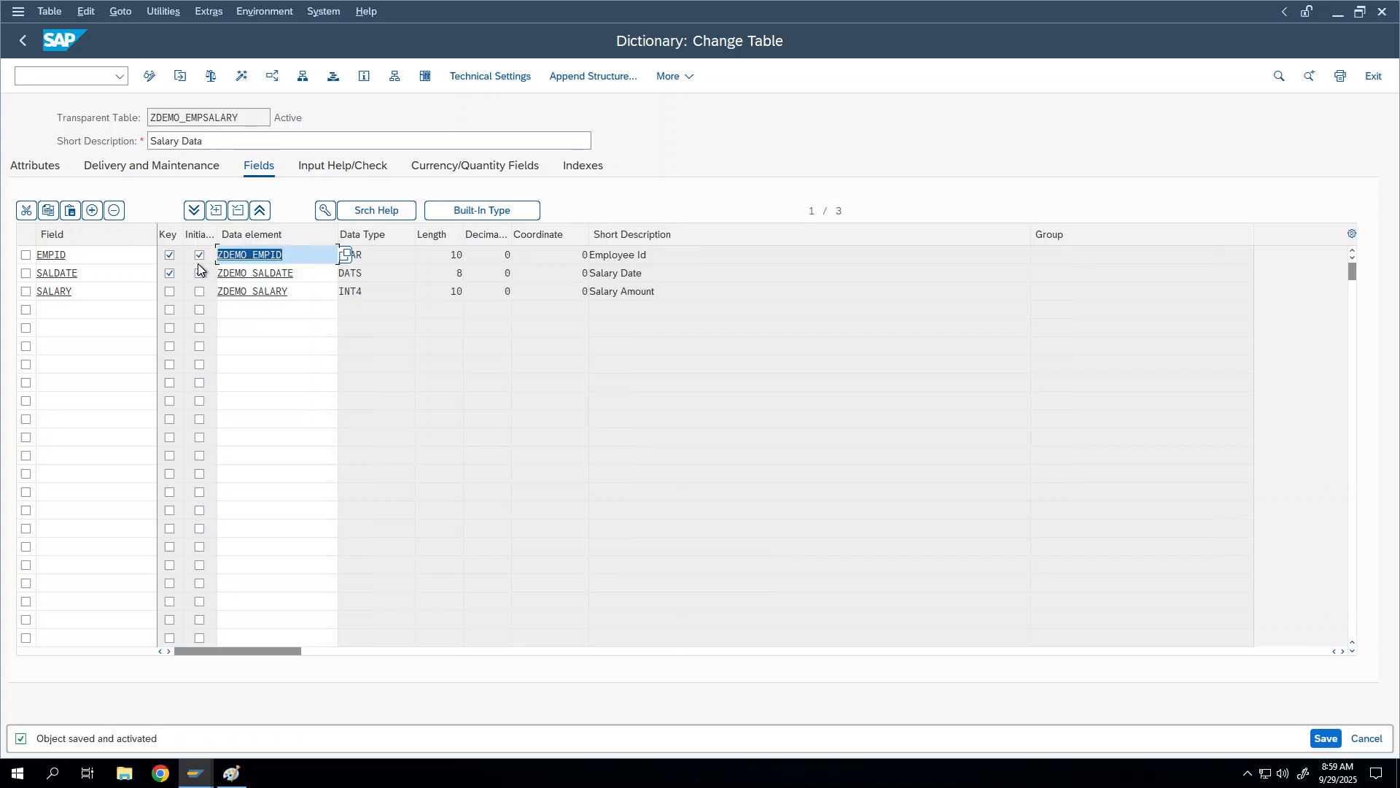
left_click(248, 255)
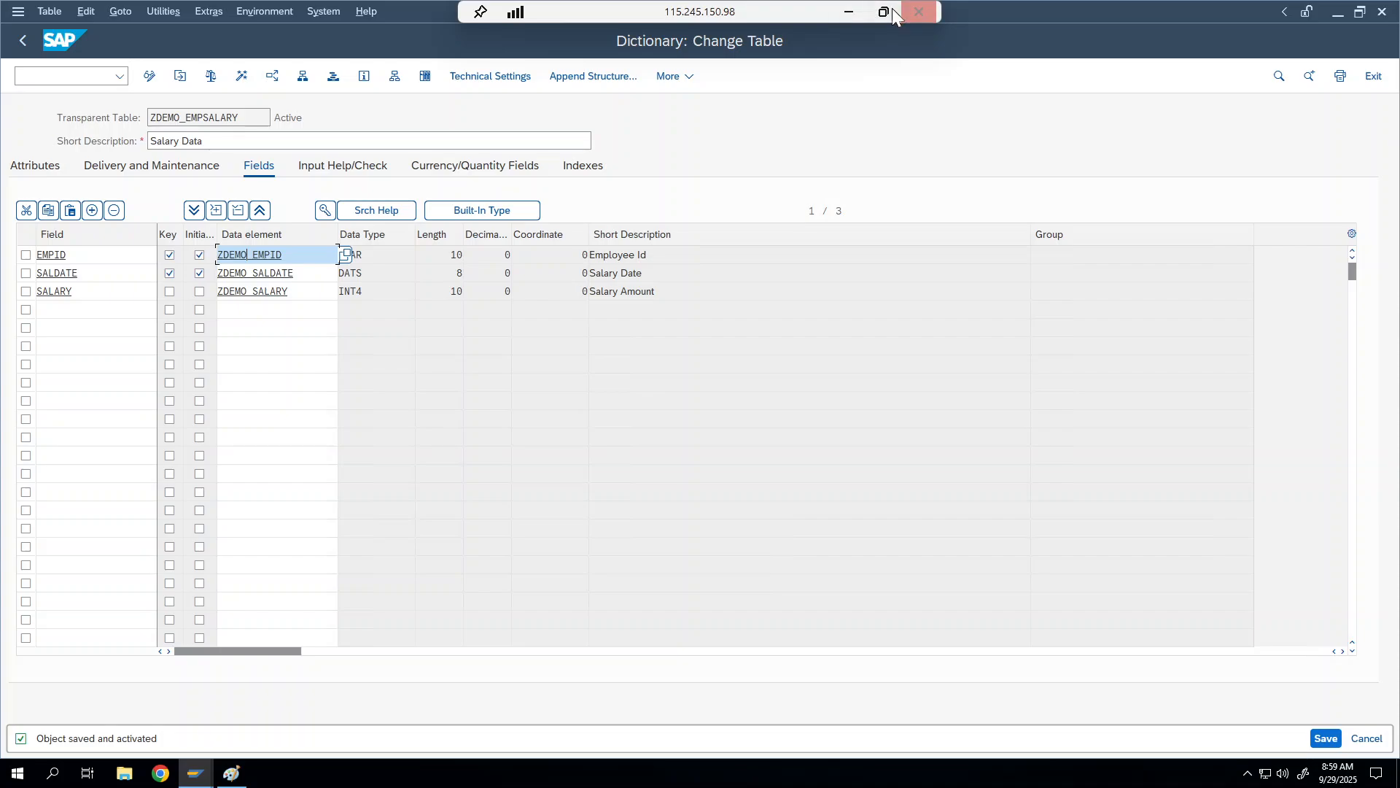
left_click(889, 9)
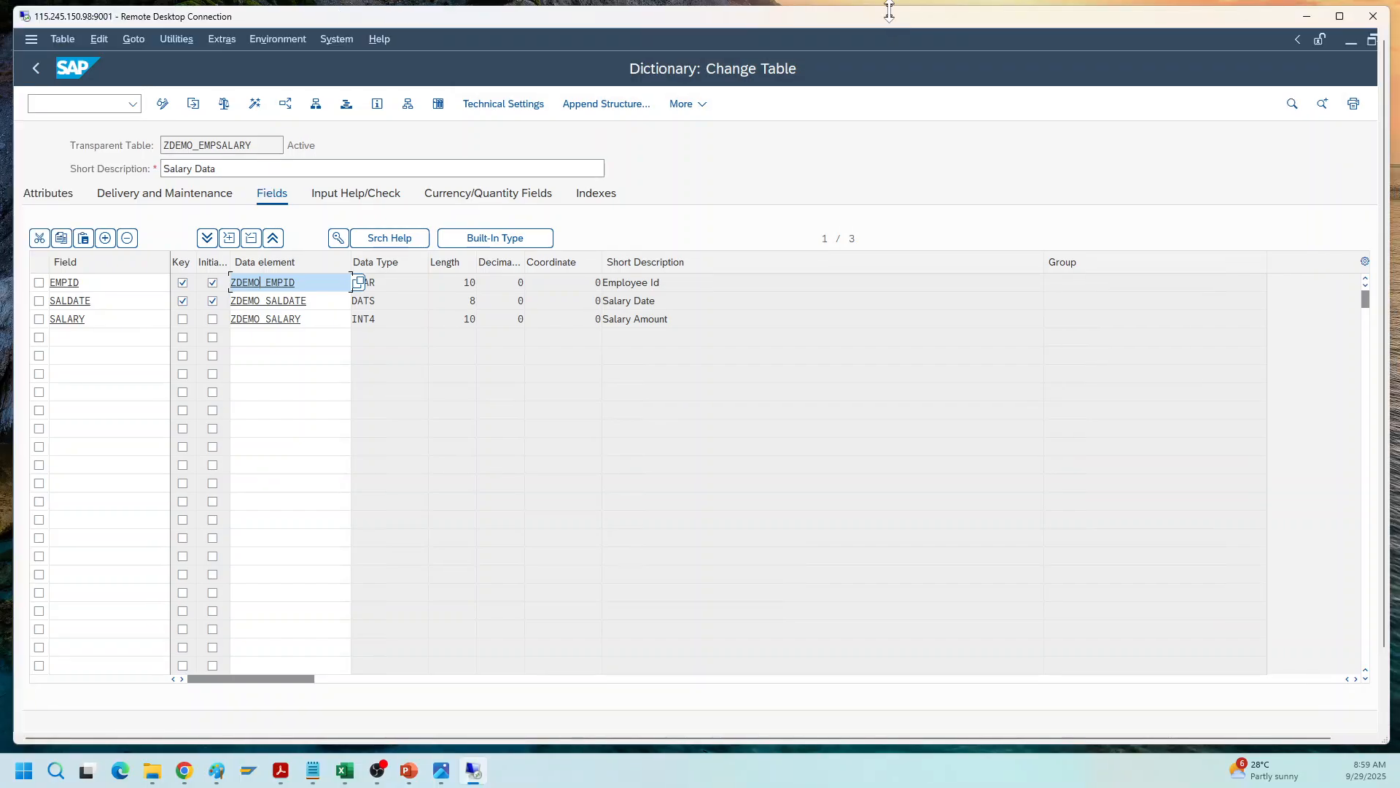
left_click(643, 778)
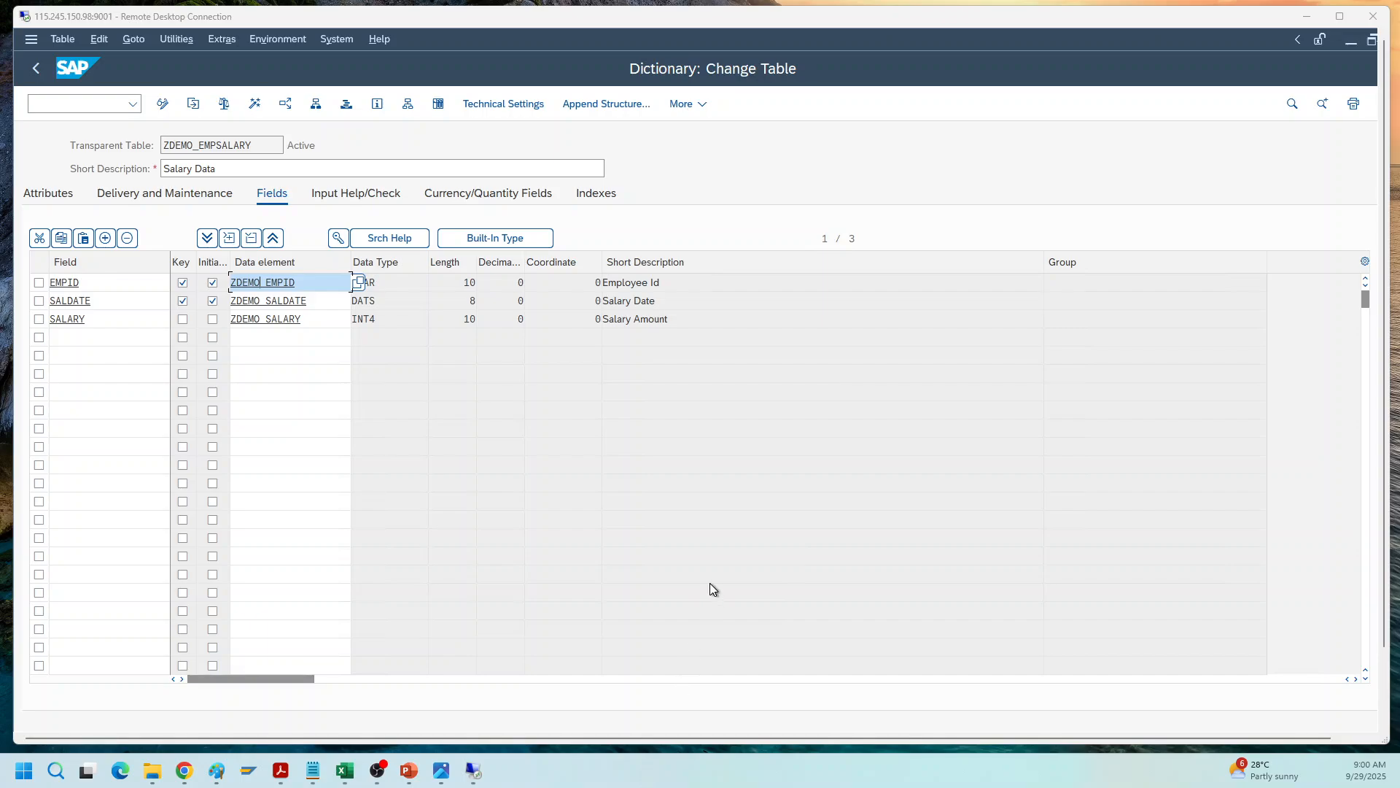
double_click(891, 21)
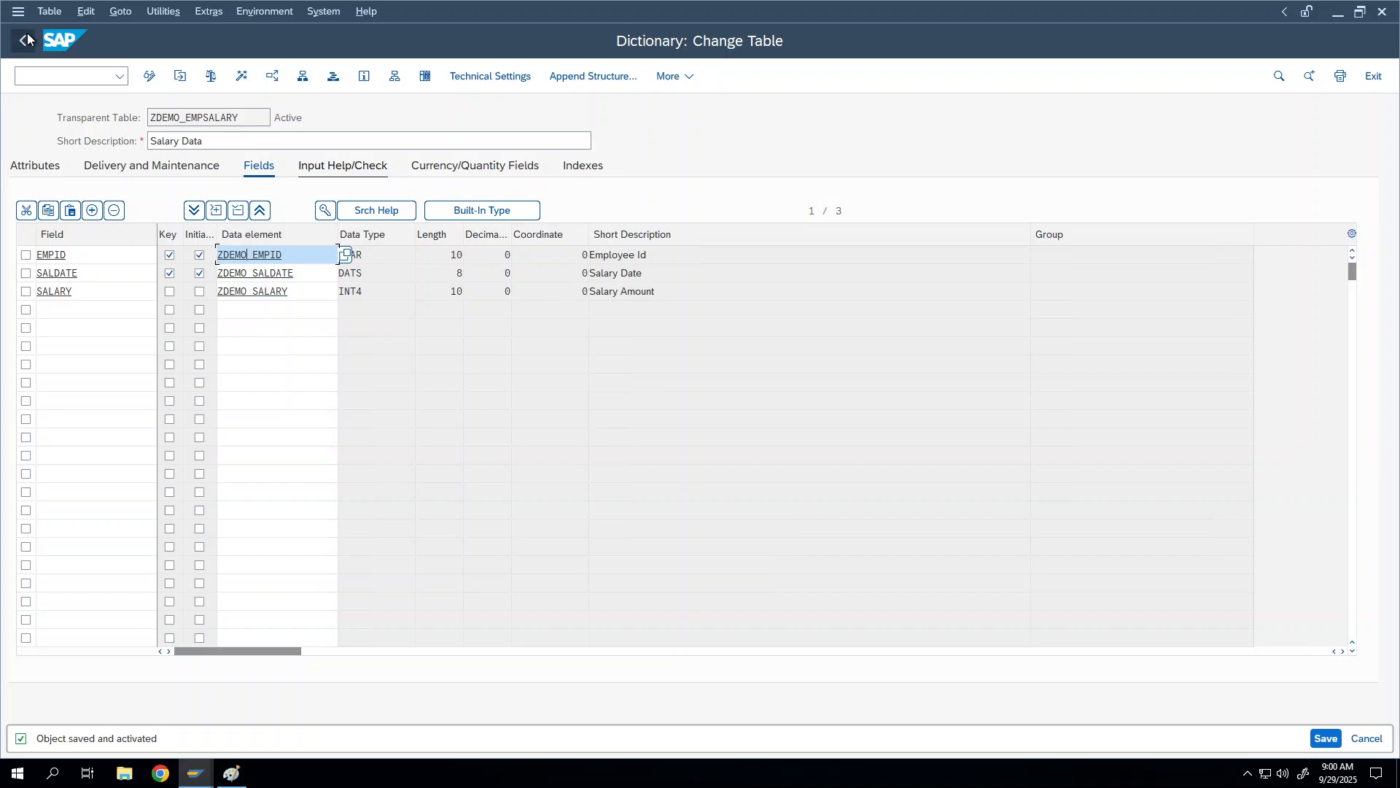
Step: Return to the initial screen and open ZDEMO_EMPLOYEE in change mode from the name history
left_click(27, 40)
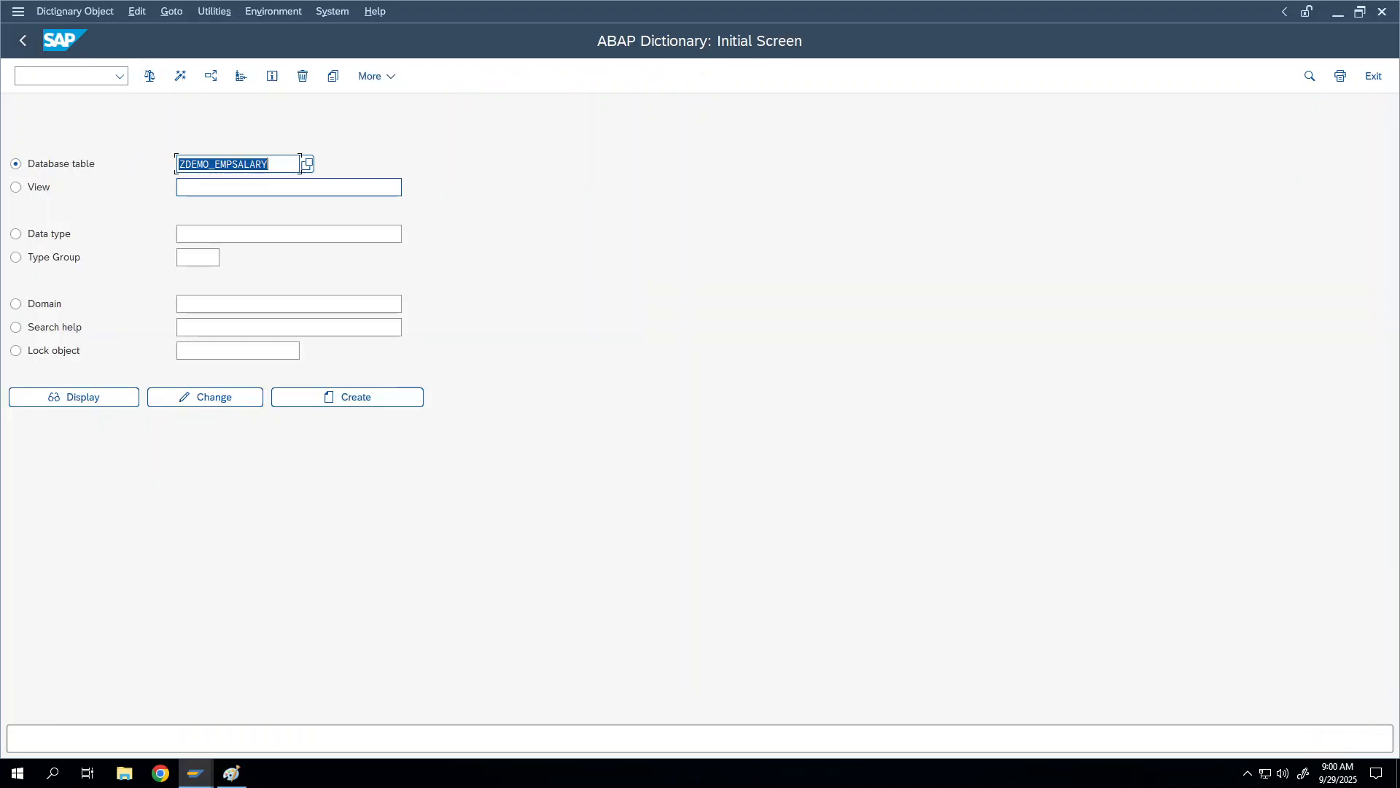
key("BackSpace")
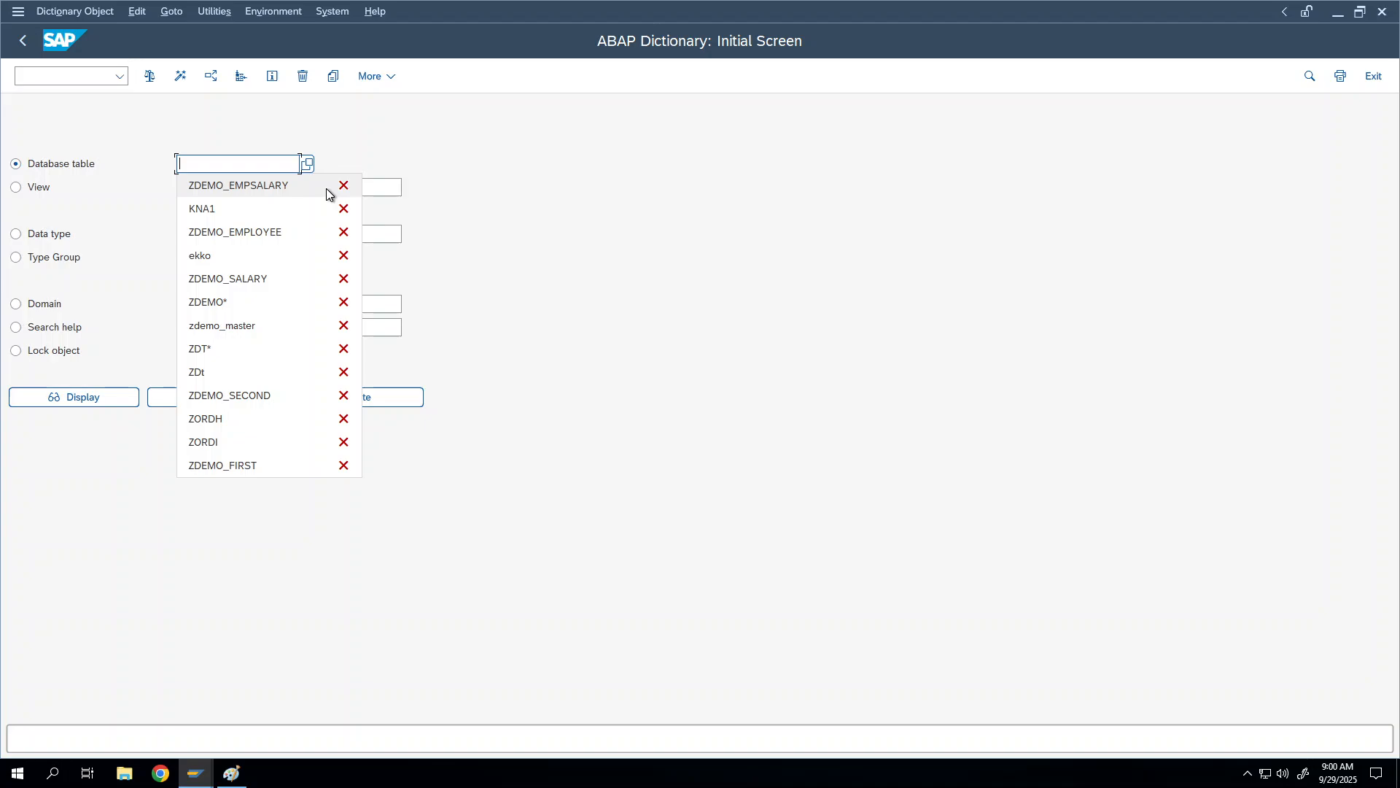
left_click(256, 231)
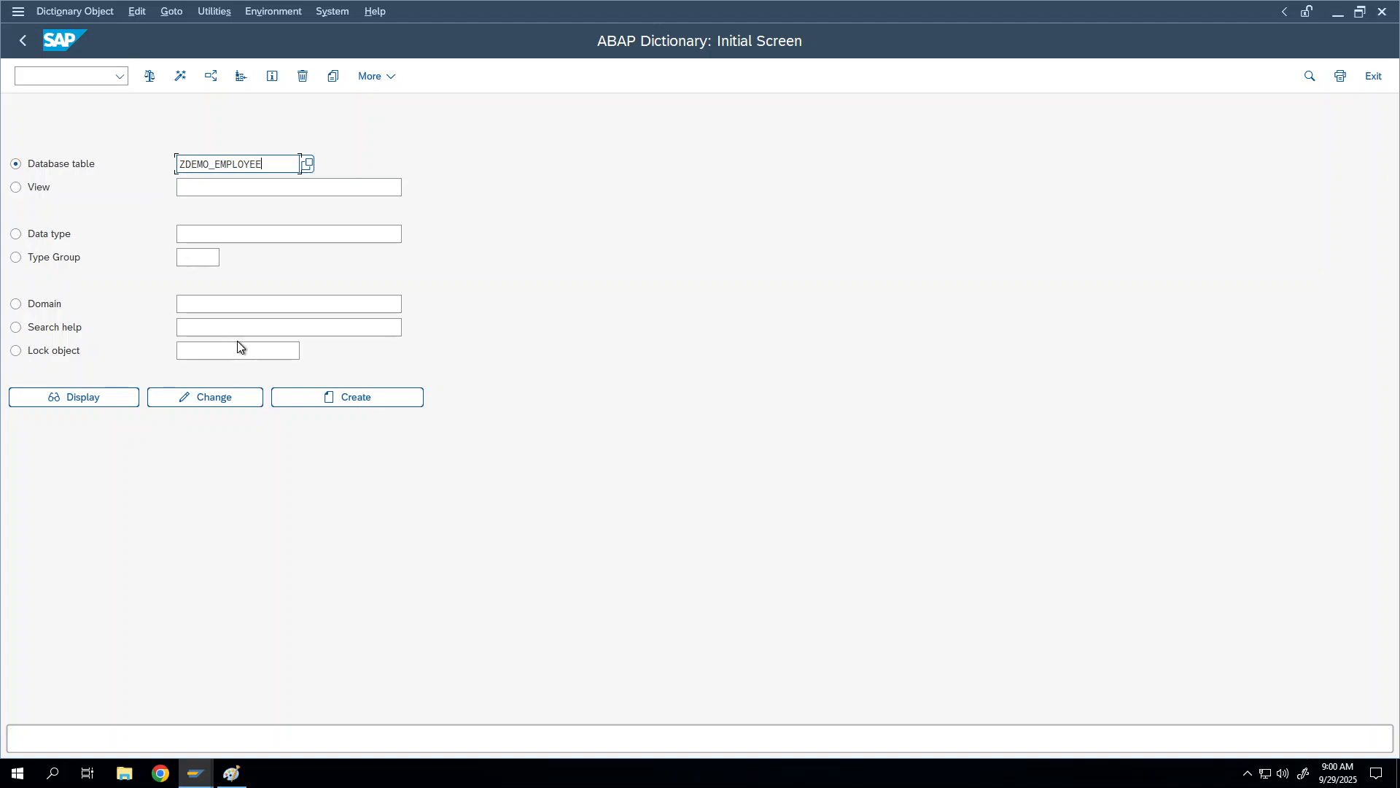
left_click(168, 399)
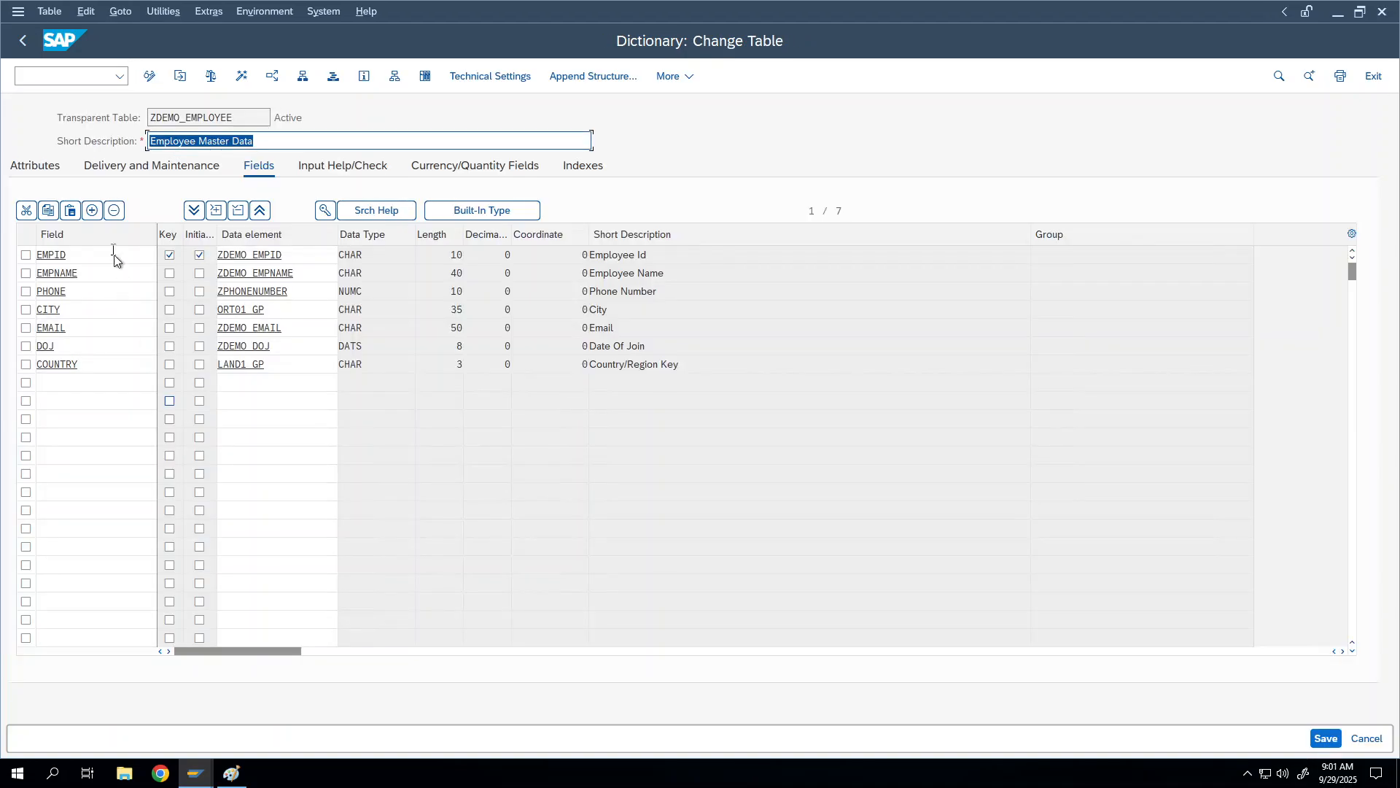
left_click(102, 259)
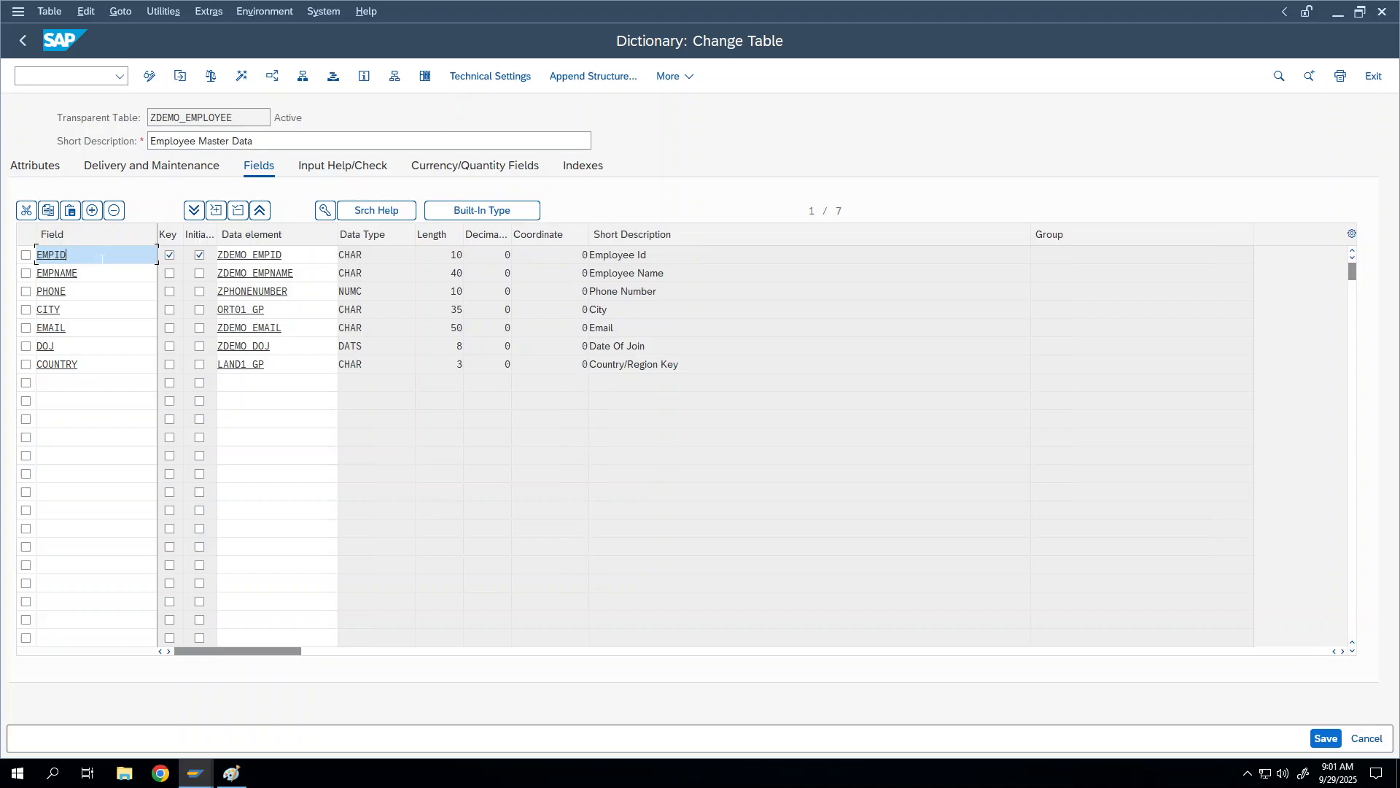
Step: Preview the Create Entries screen for ZDEMO_EMPLOYEE via Utilities > Table Contents
left_click(177, 11)
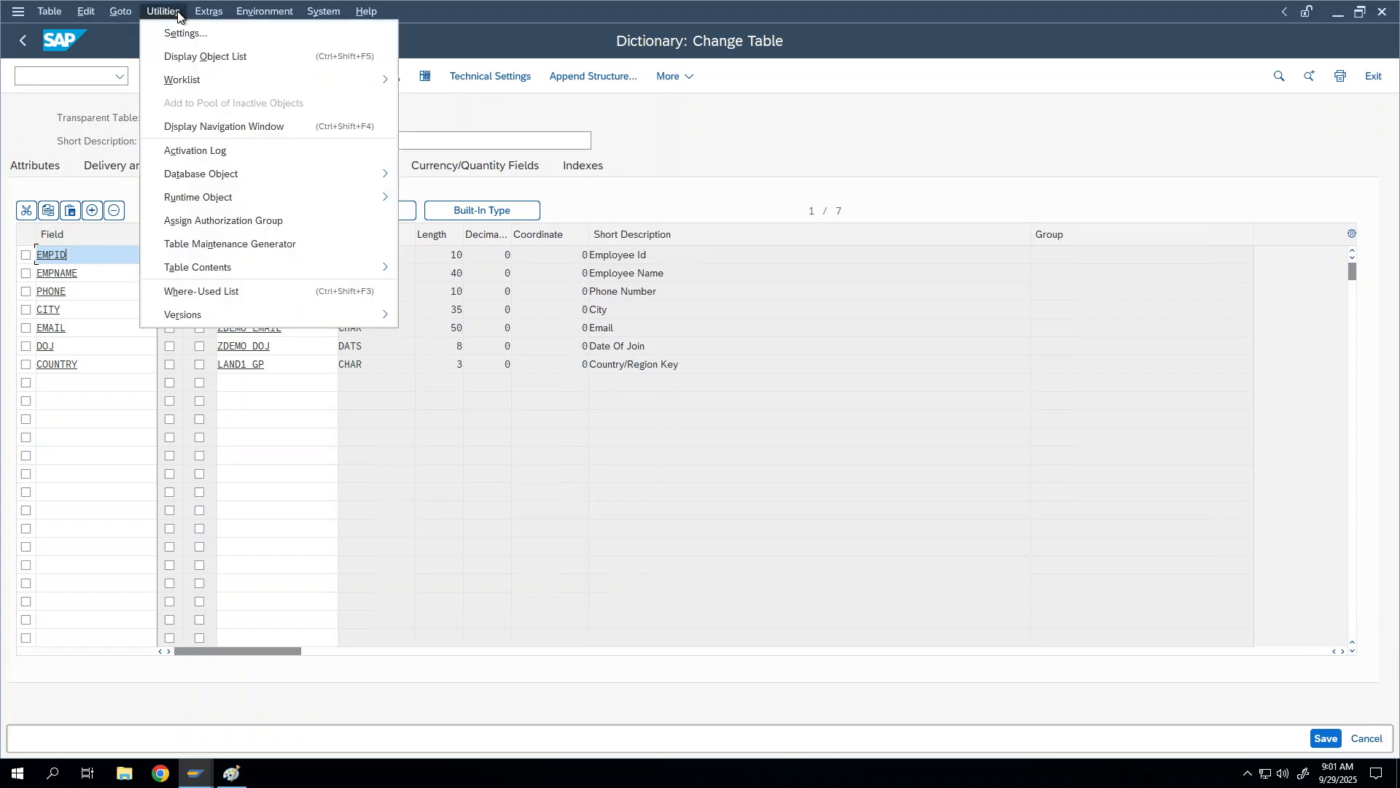
mouse_move(235, 269)
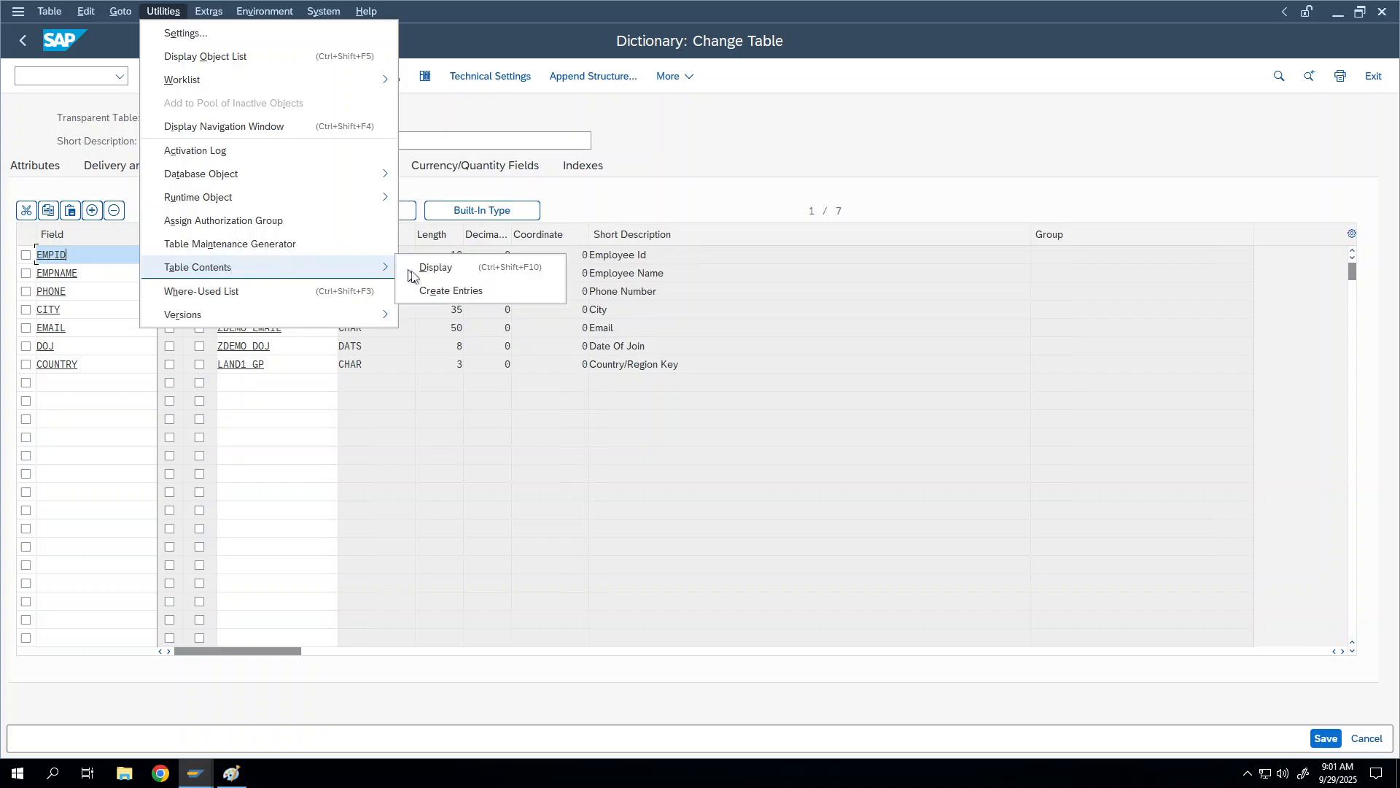
left_click(441, 292)
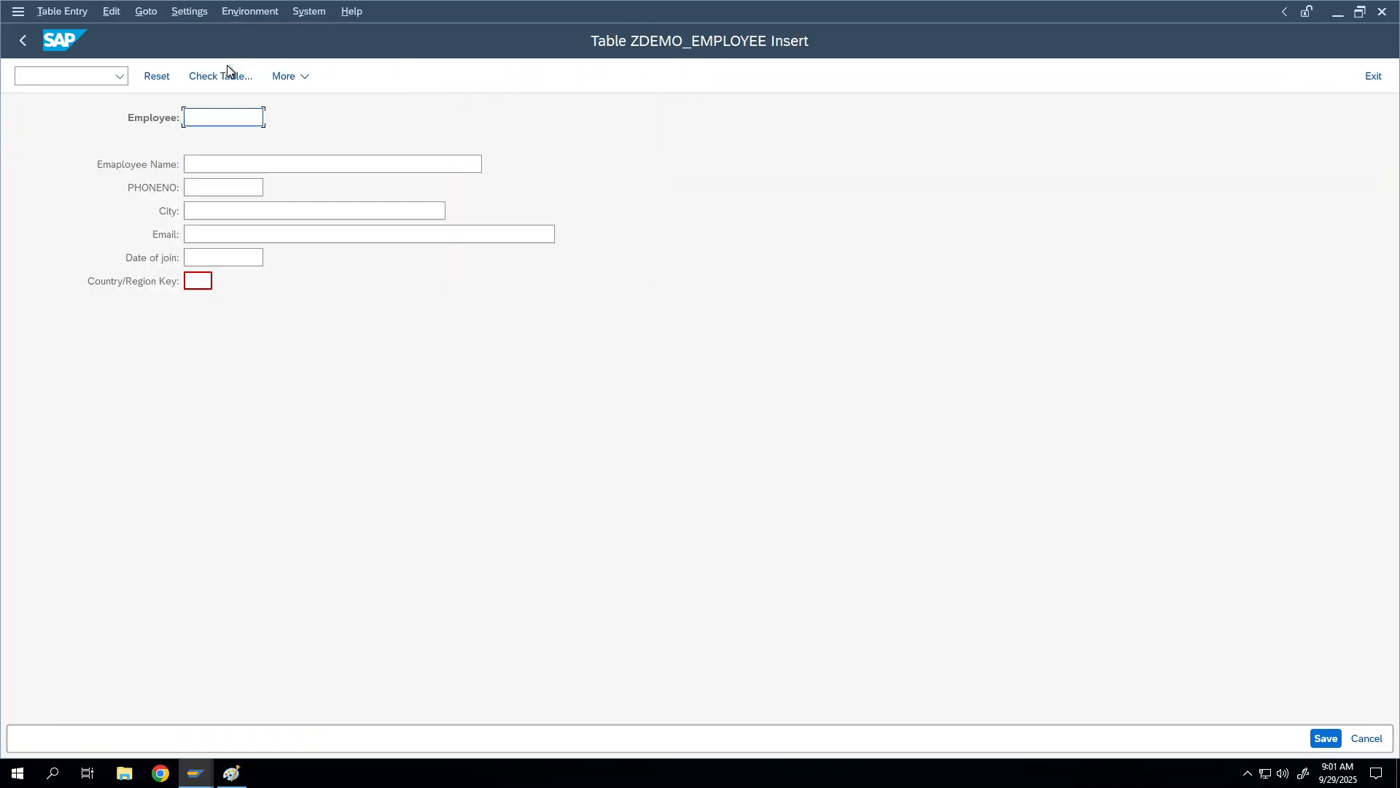
Step: Return to the ZDEMO_EMPLOYEE field list and bring up the Utilities menu
left_click(22, 41)
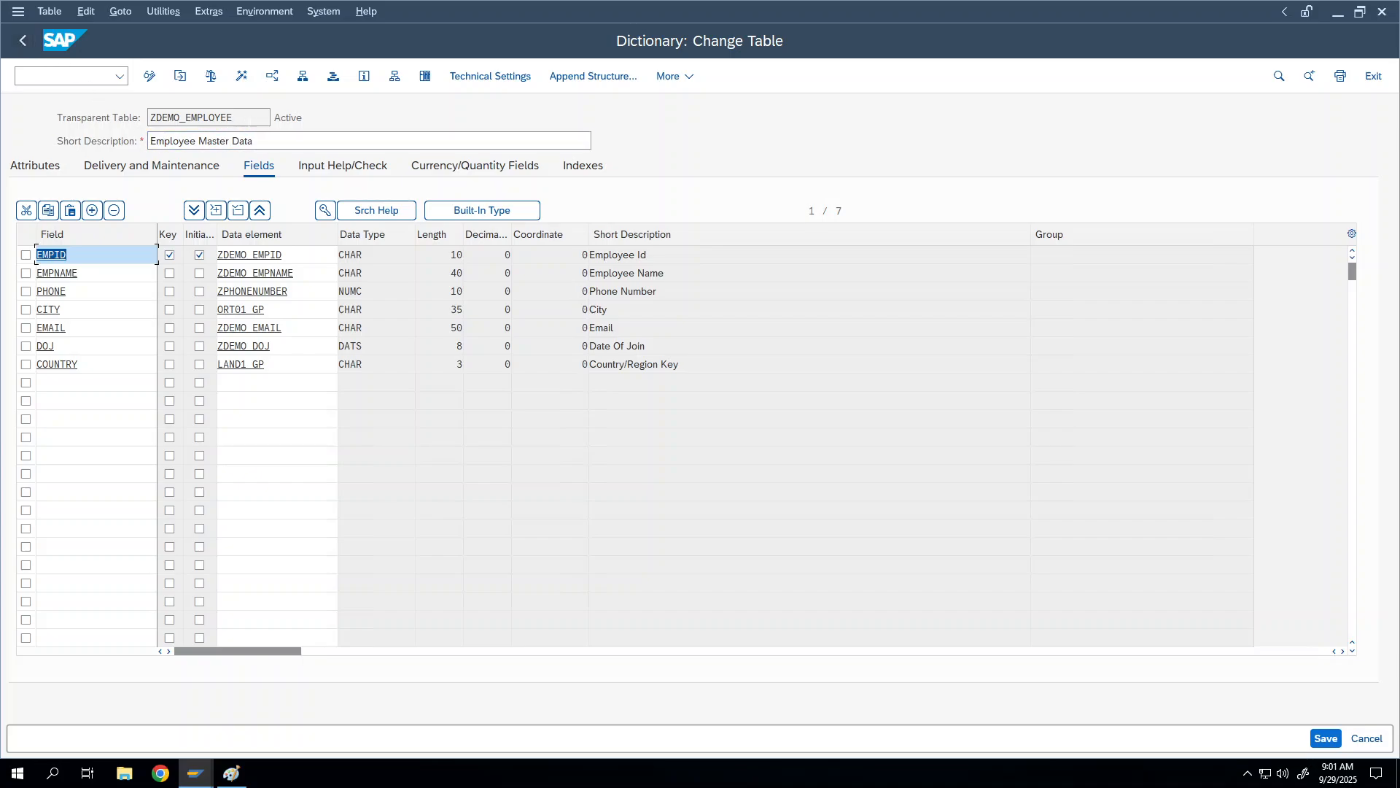
double_click(151, 129)
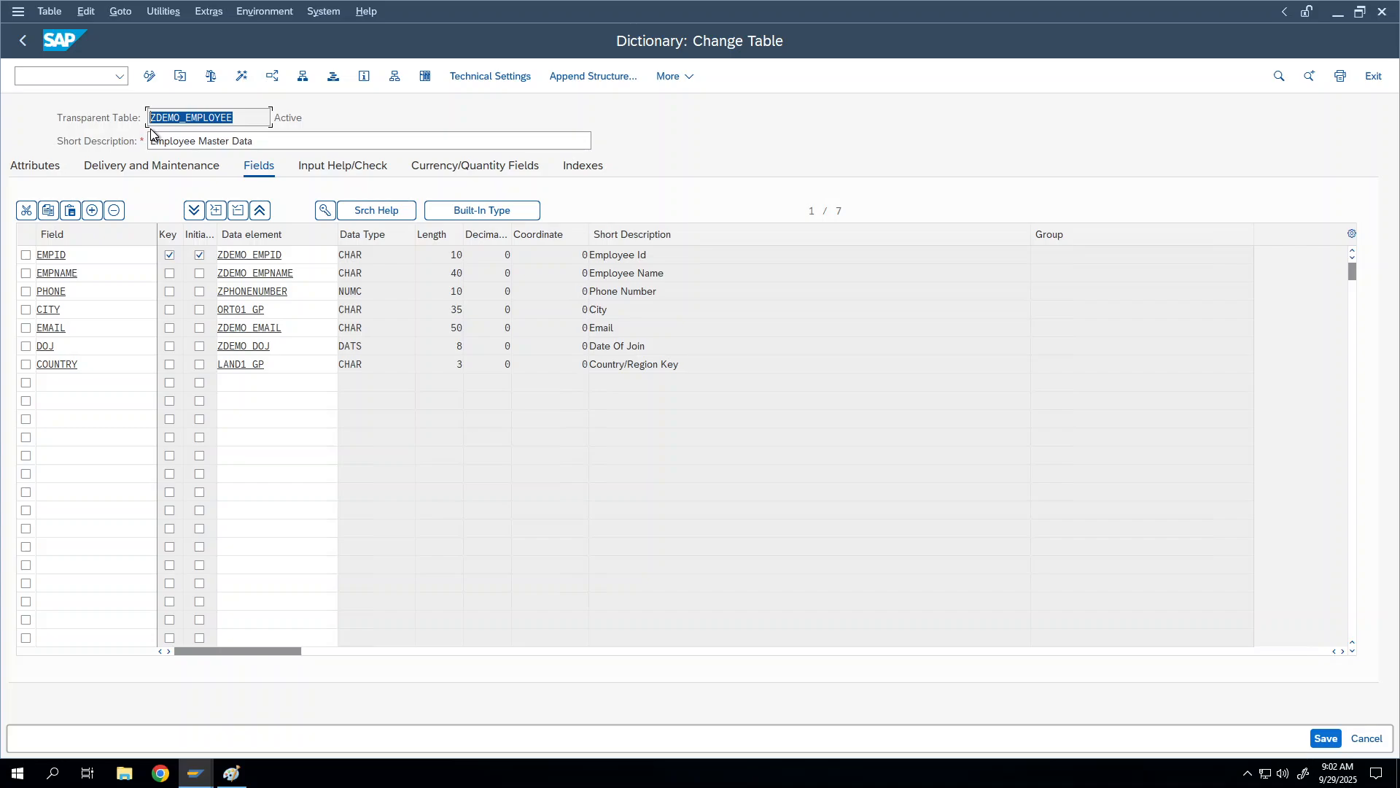
left_click(170, 16)
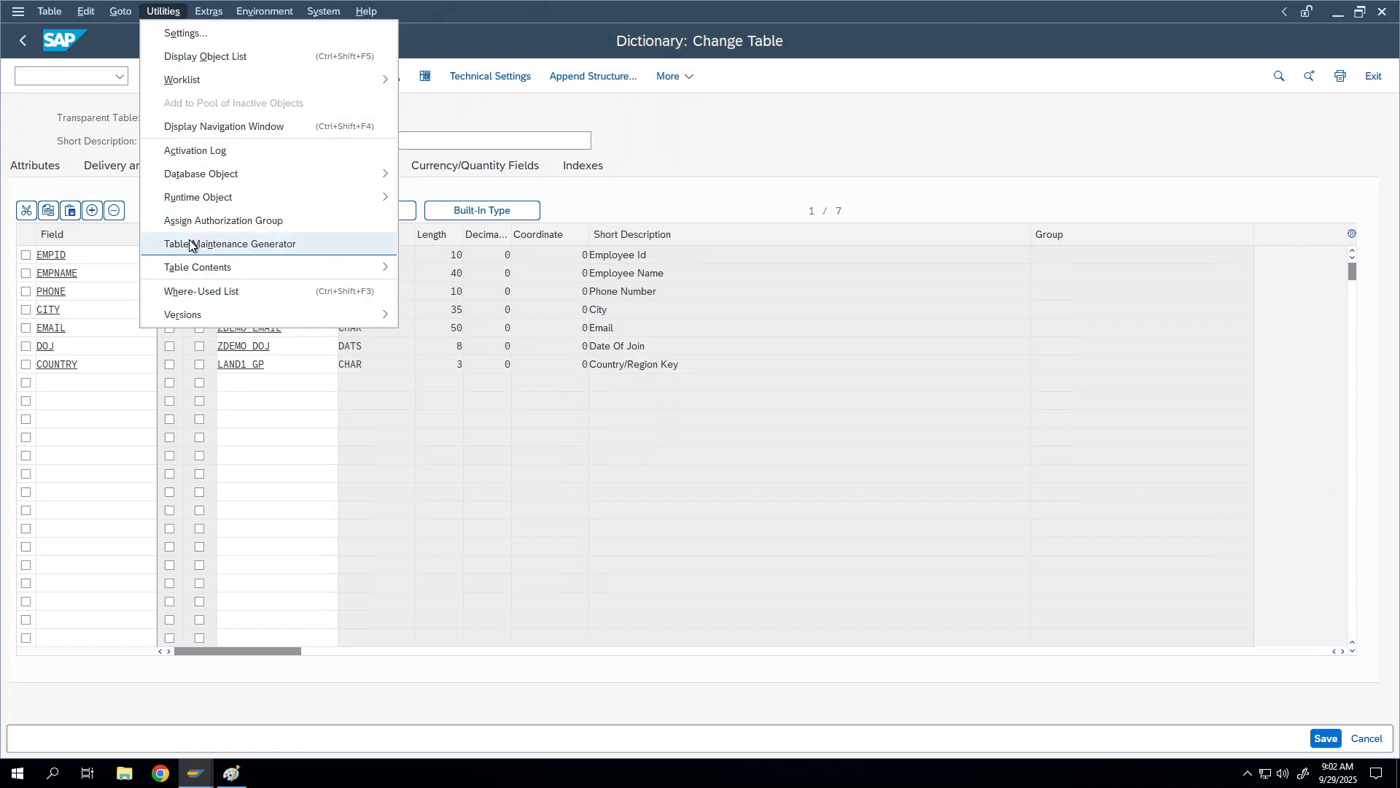
left_click(314, 245)
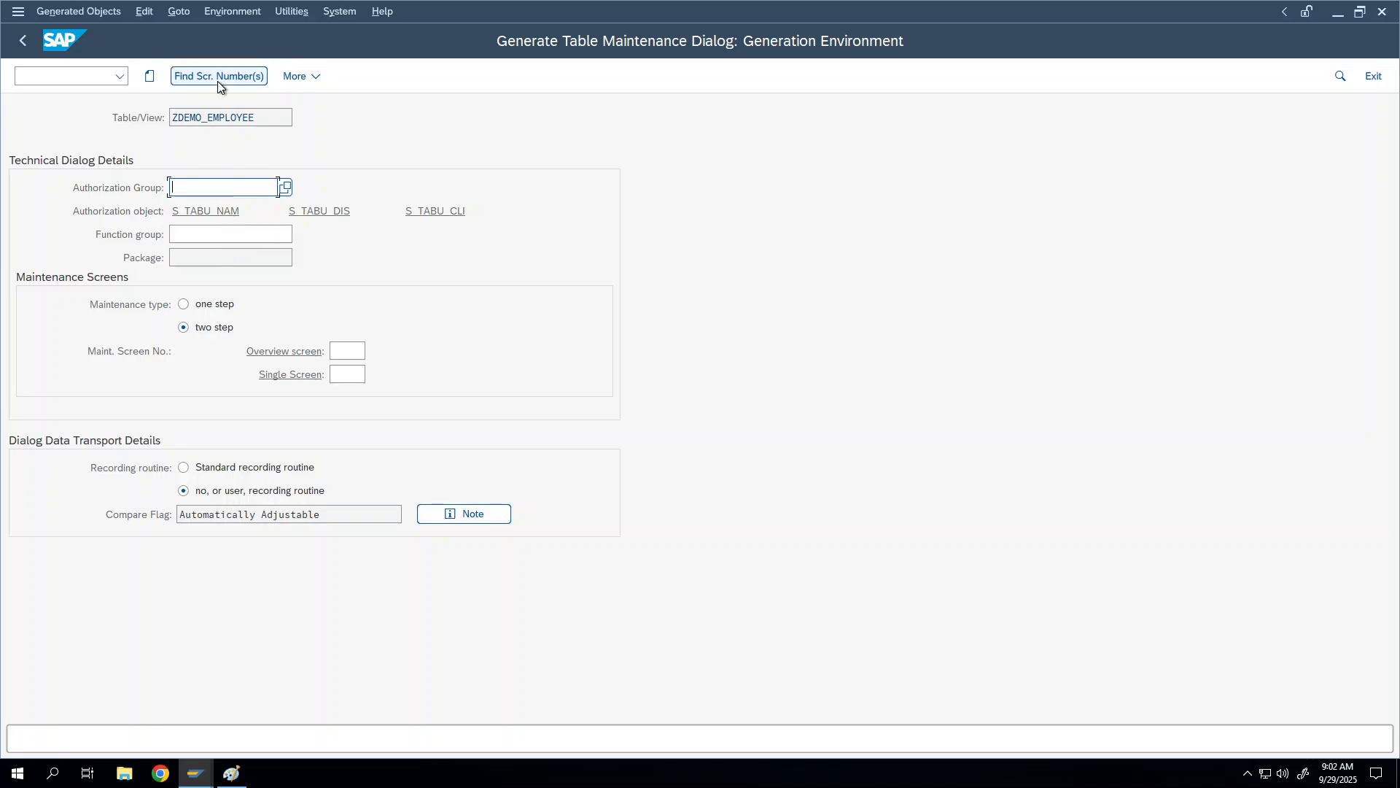
left_click(24, 42)
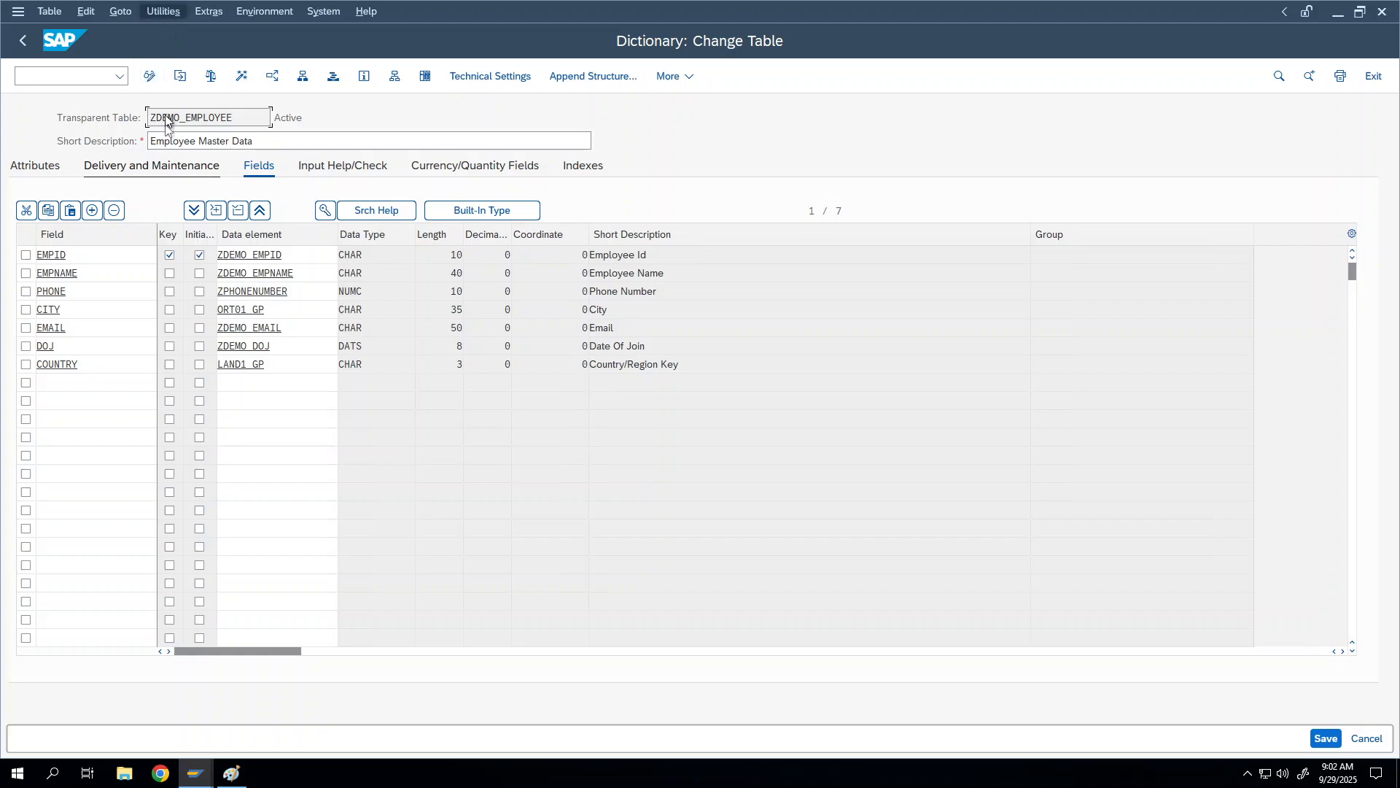
left_click_drag(237, 117, 144, 103)
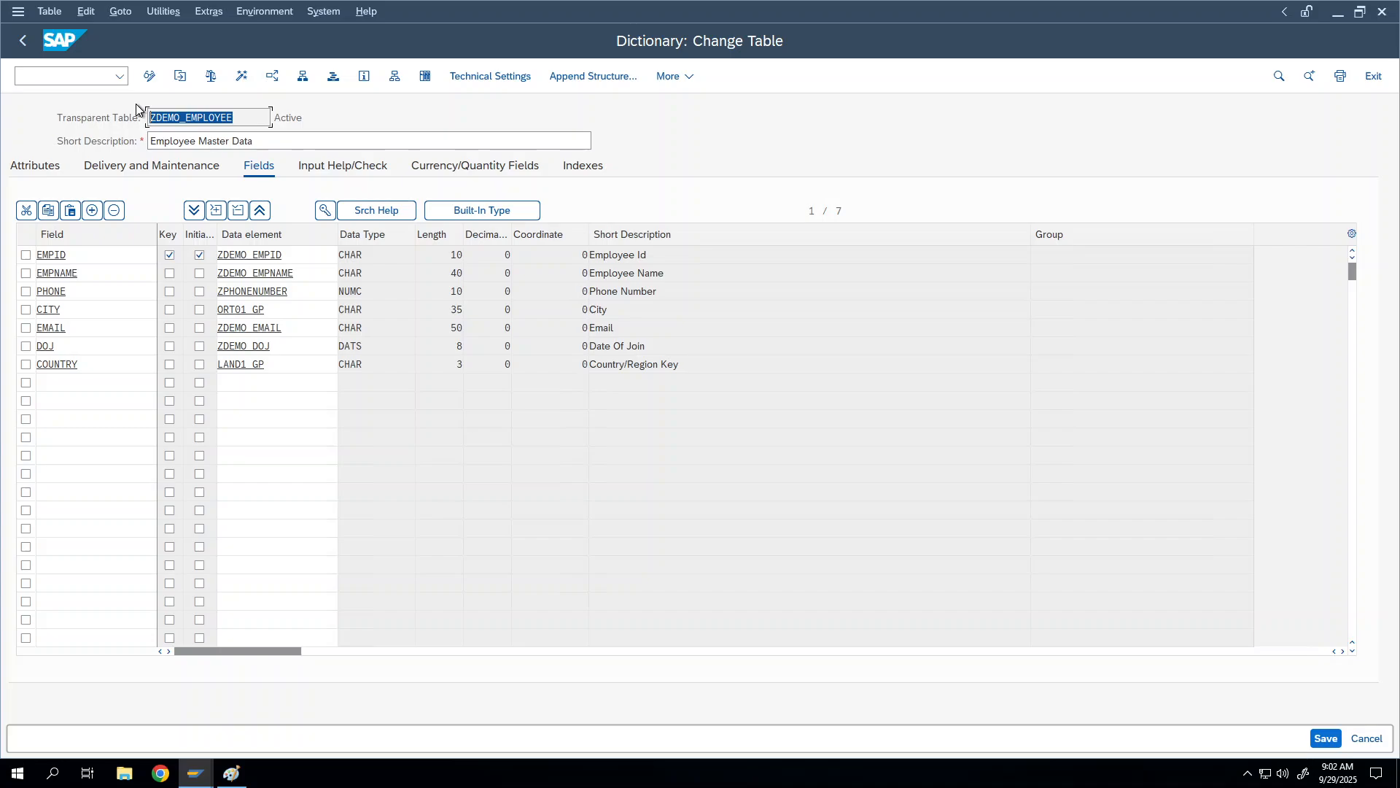
left_click(229, 117)
left_click_drag(232, 117, 68, 65)
left_click(188, 117)
left_click(163, 12)
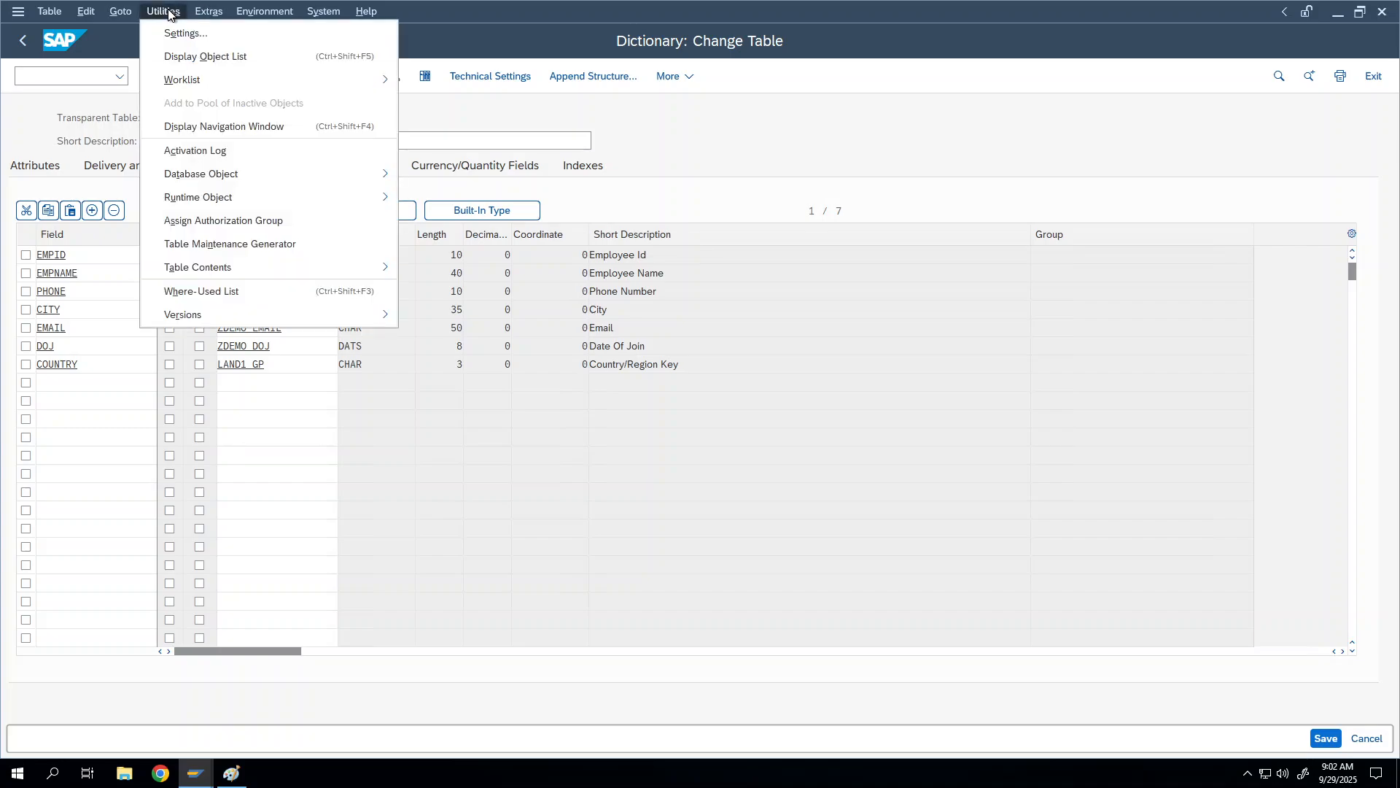
left_click(182, 245)
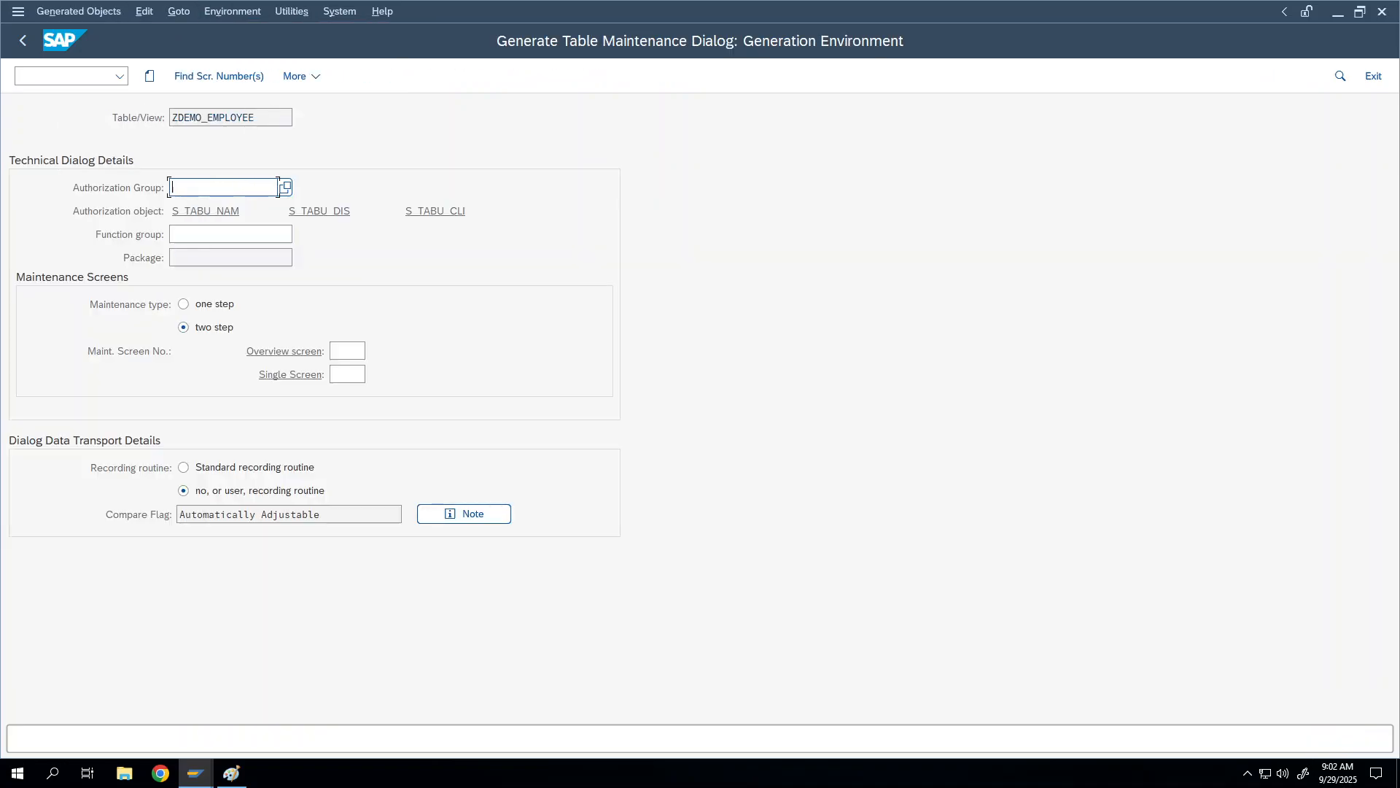
left_click(288, 187)
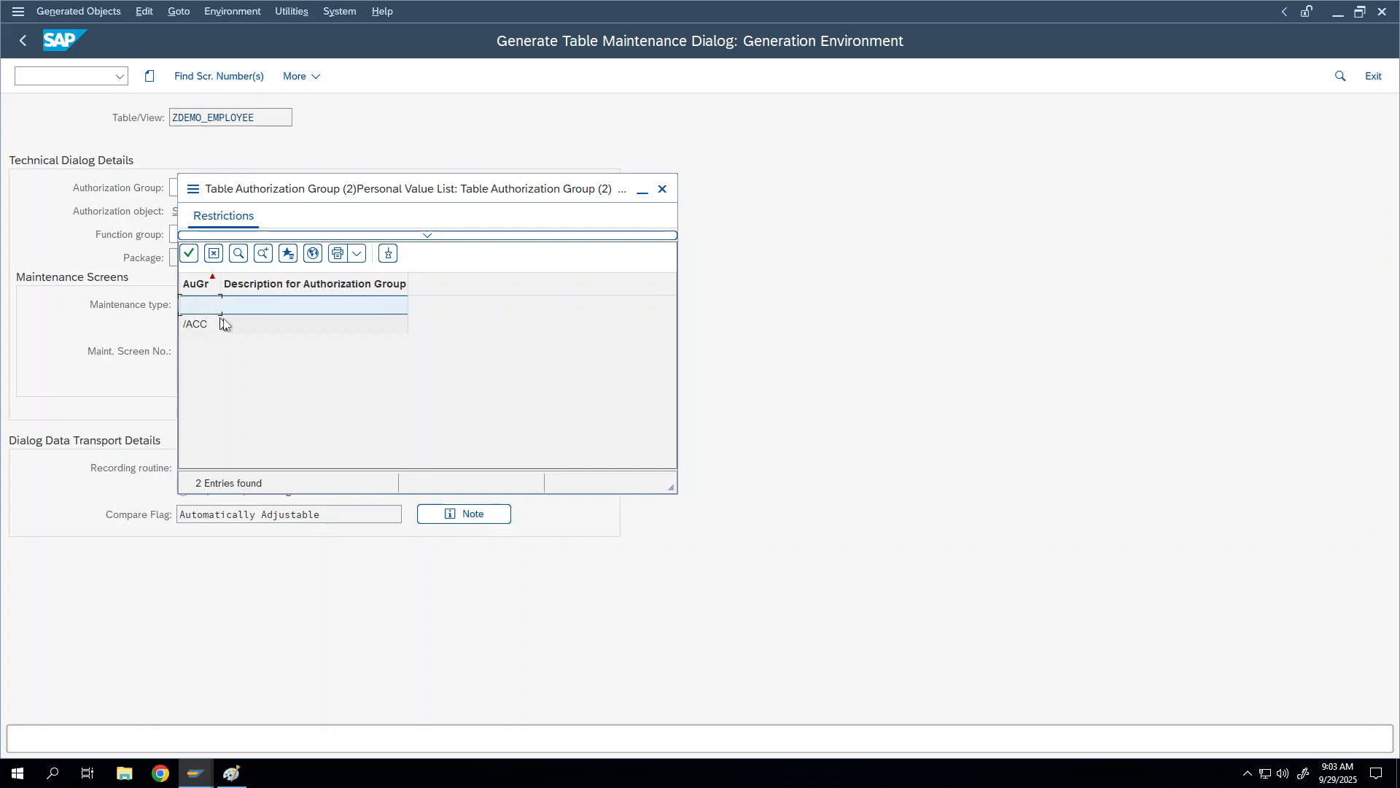
right_click(202, 304)
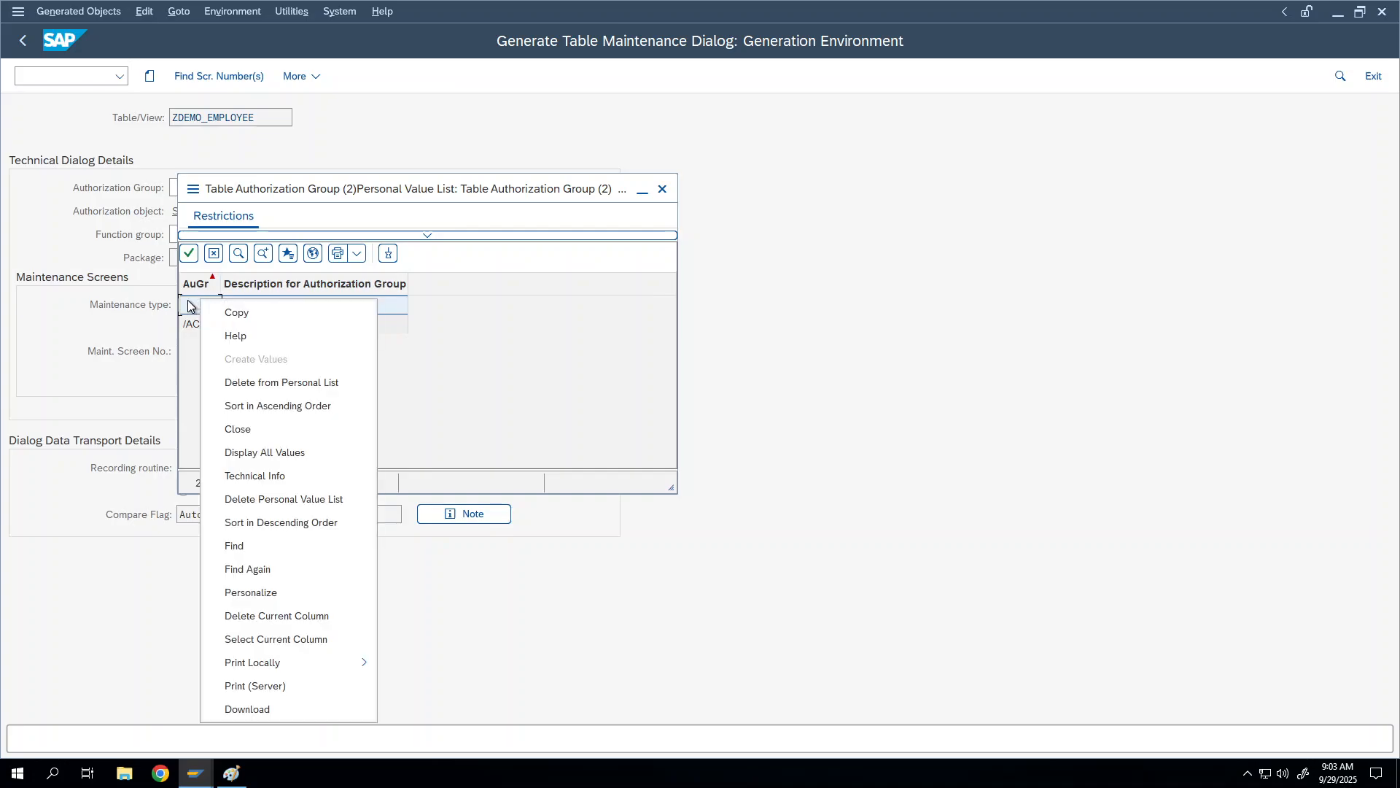
right_click(189, 305)
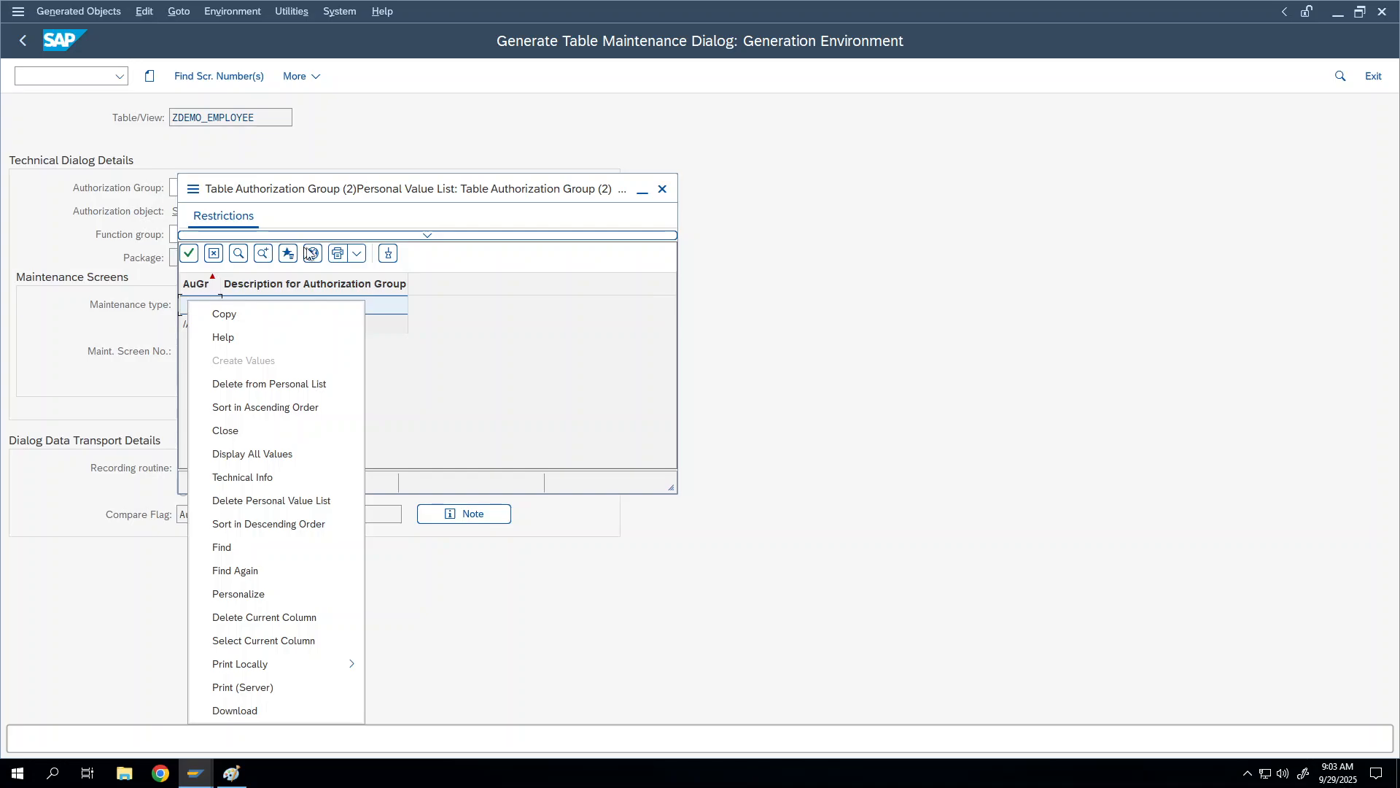
left_click(184, 300)
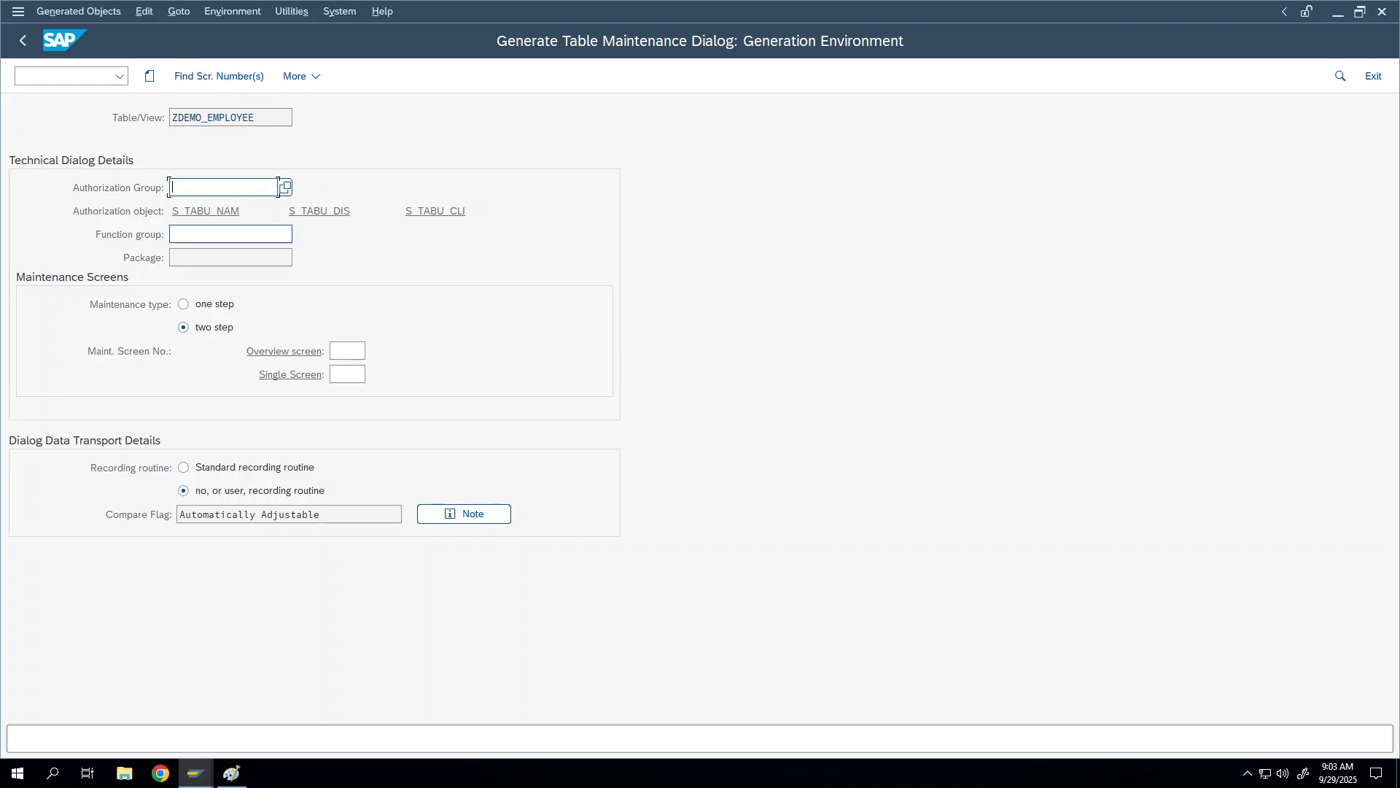
left_click(222, 234)
left_click(278, 187)
type("&nc")
key("Return")
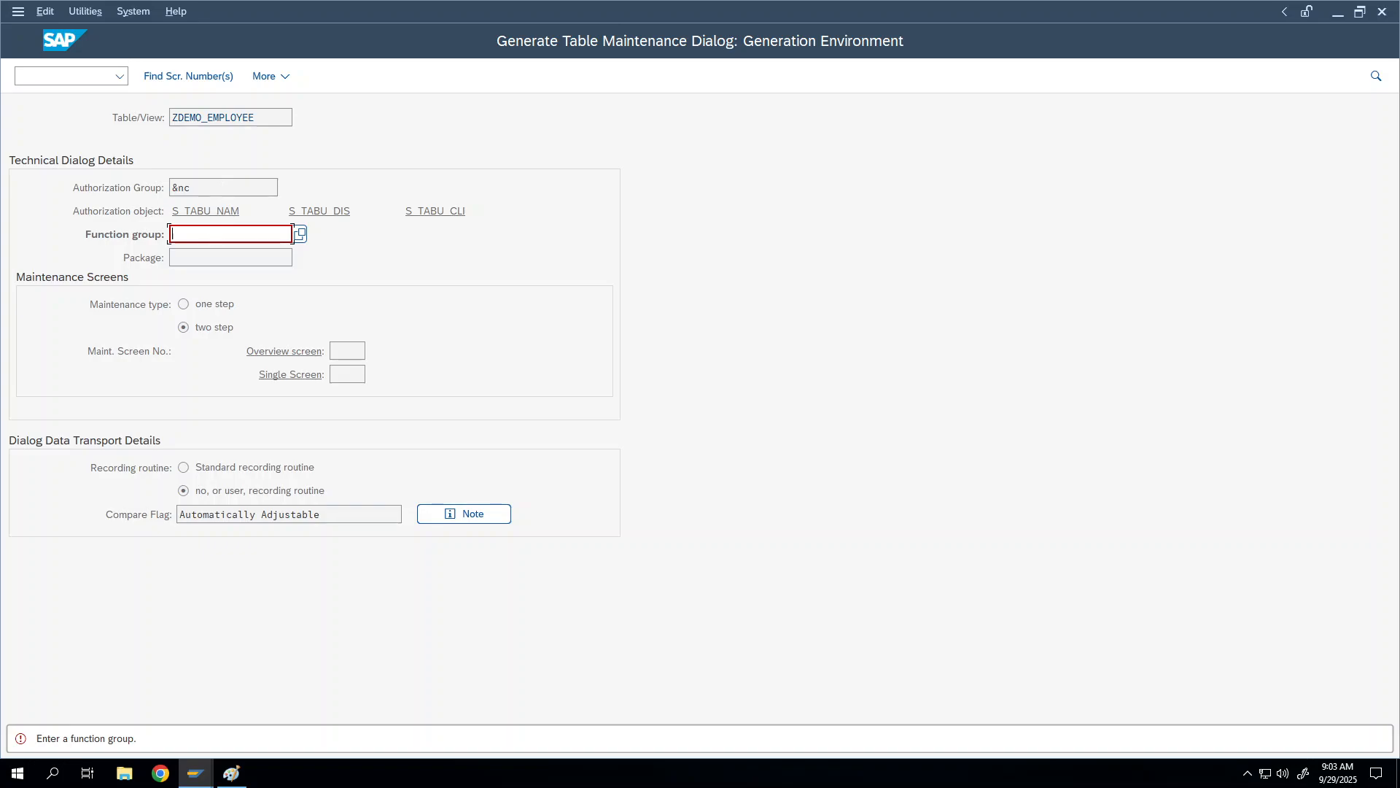
key("shift+Tab")
left_click(236, 231)
left_click(215, 117)
double_click(214, 116)
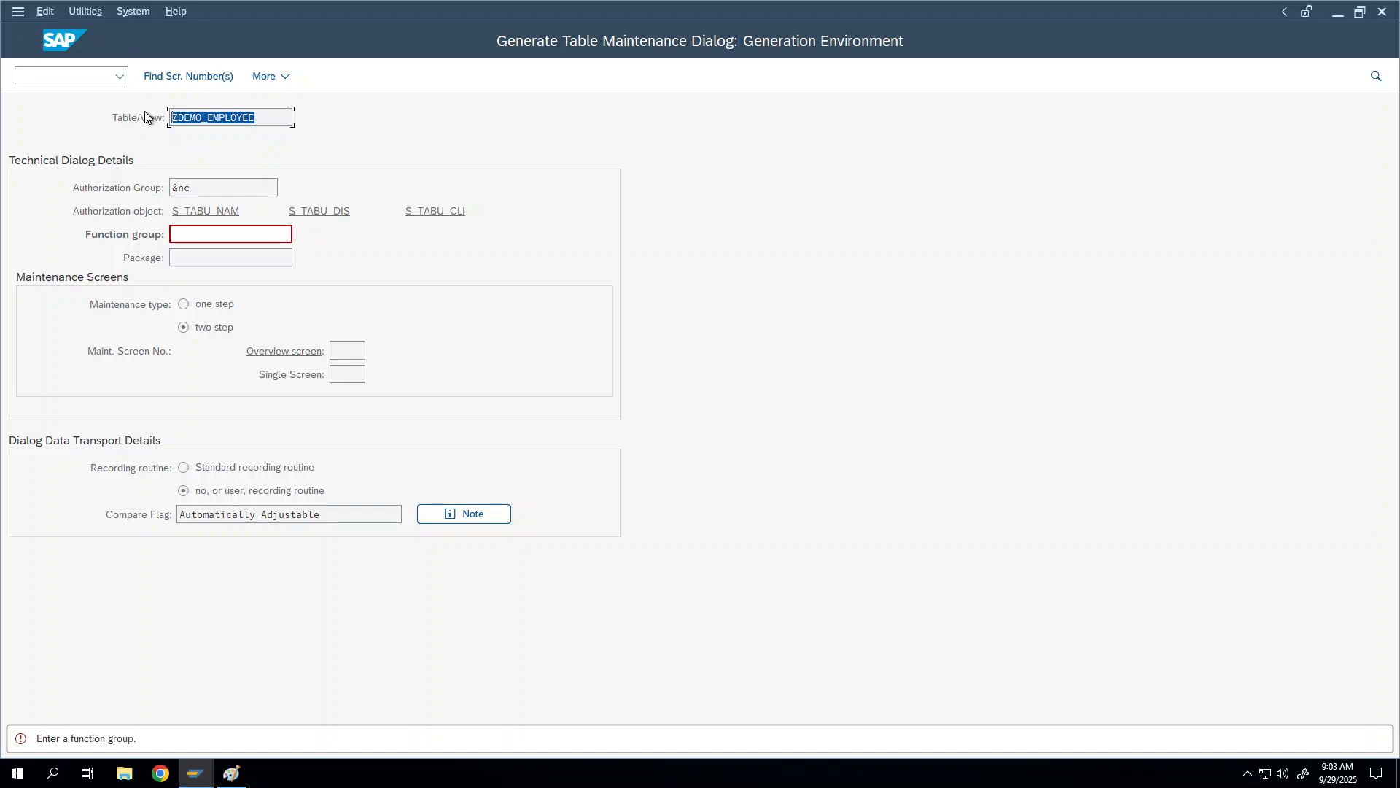
key("ctrl+c")
right_click(199, 236)
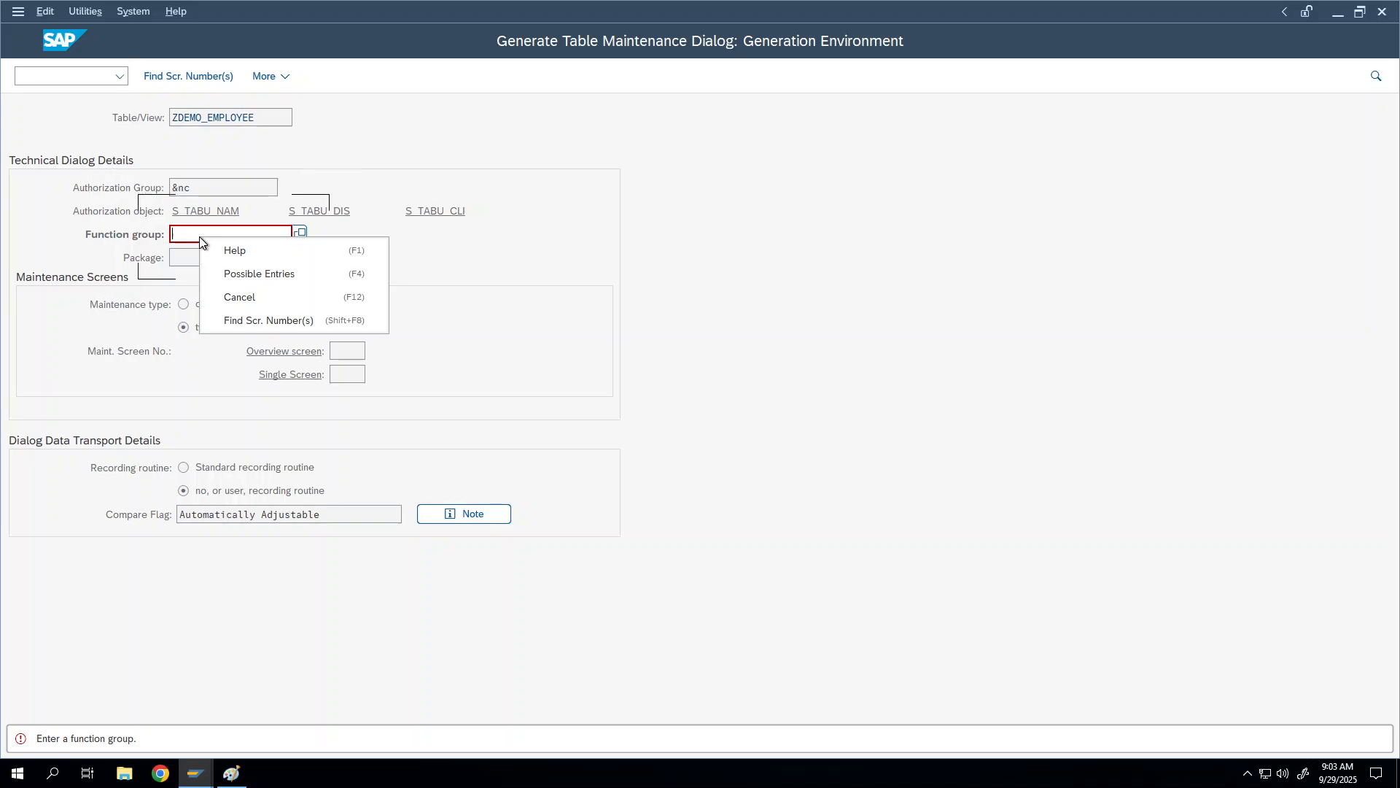
left_click(185, 235)
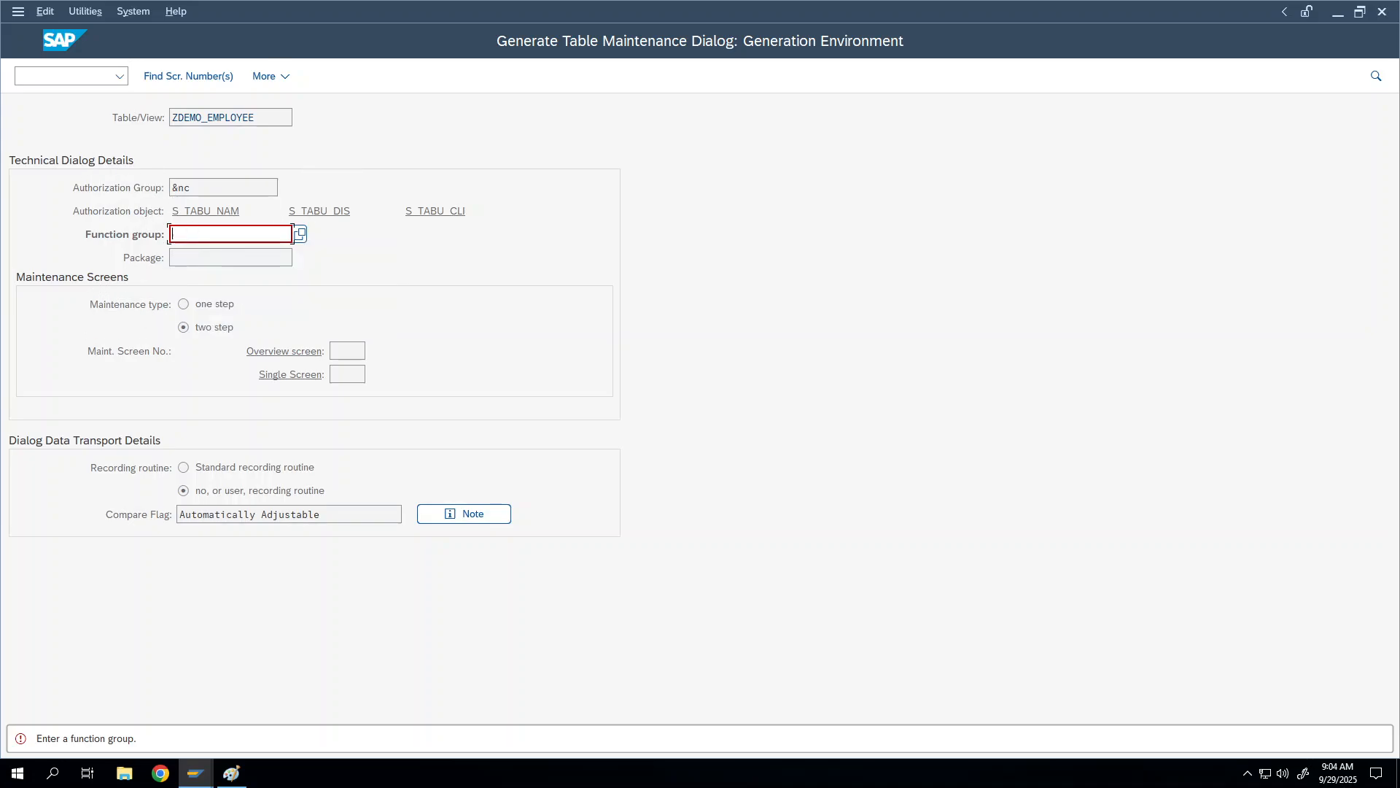
key("ctrl+v")
key("Return")
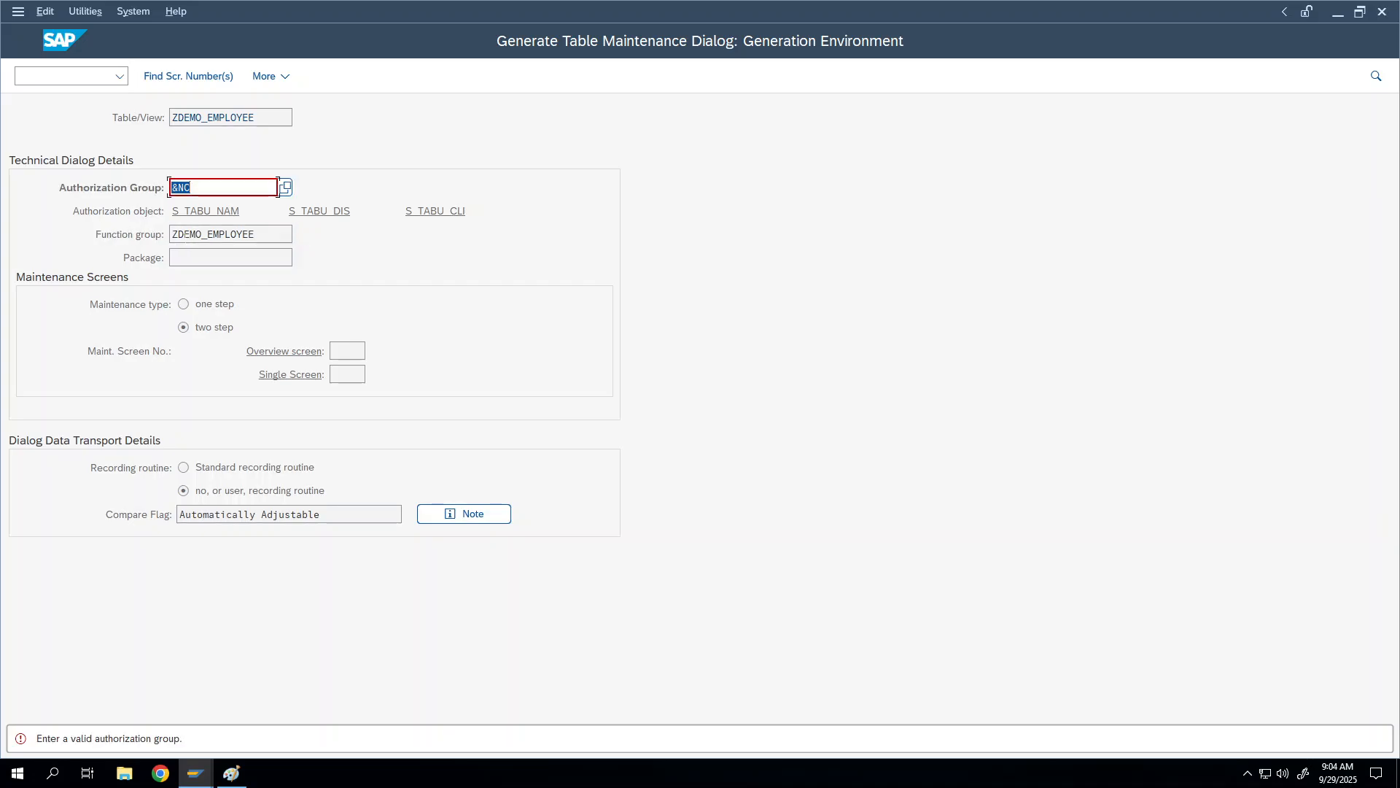
left_click(277, 187)
type("&")
key("Return")
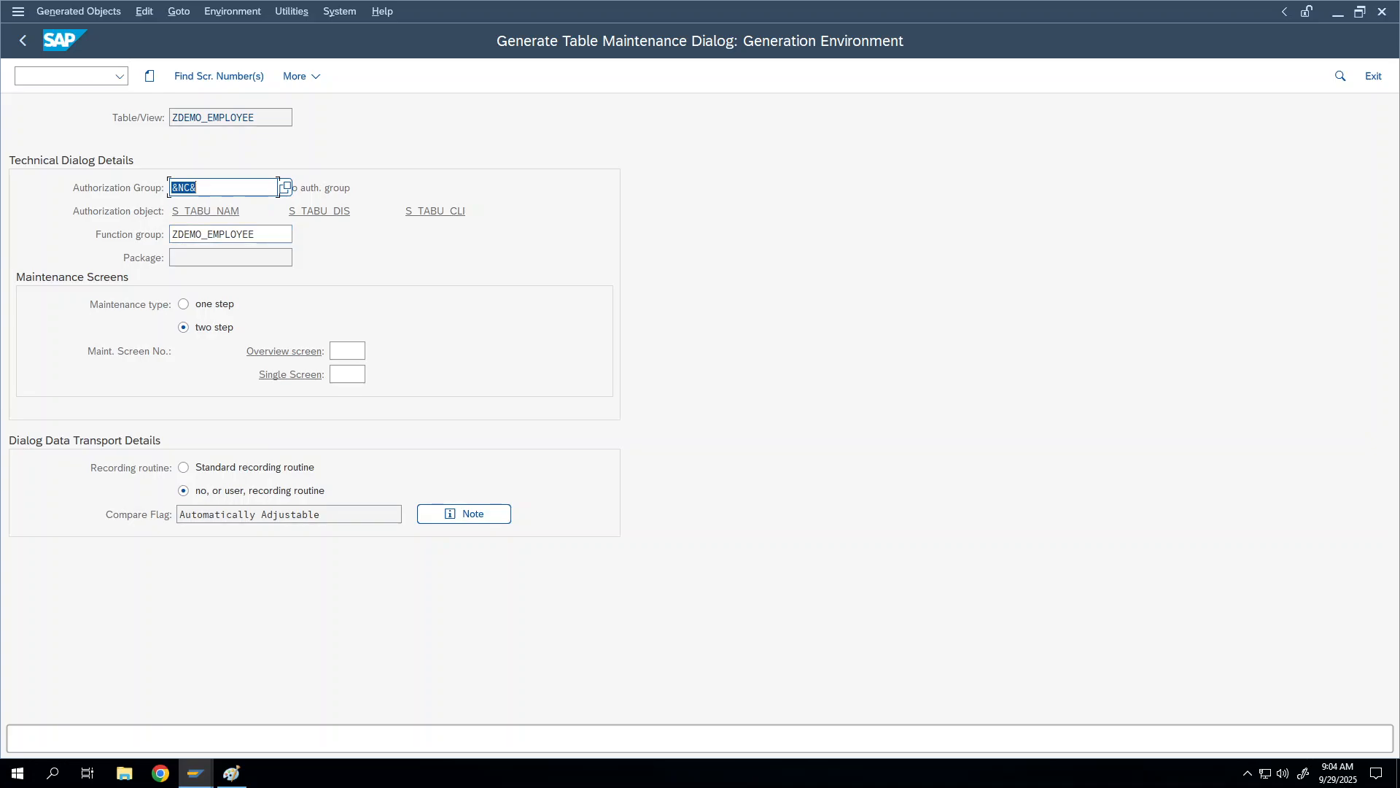
left_click(278, 188)
double_click(278, 188)
left_click(293, 234)
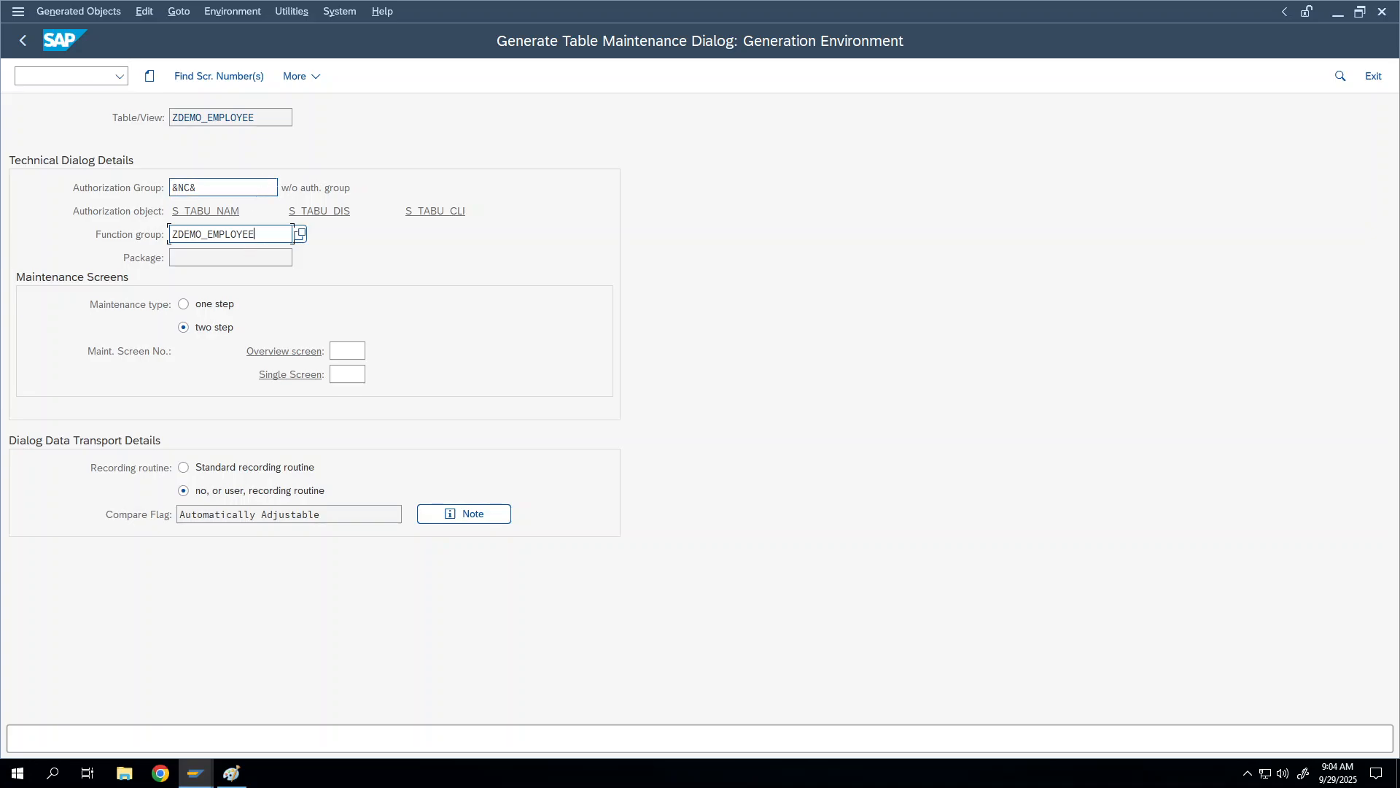
key("shift+Tab")
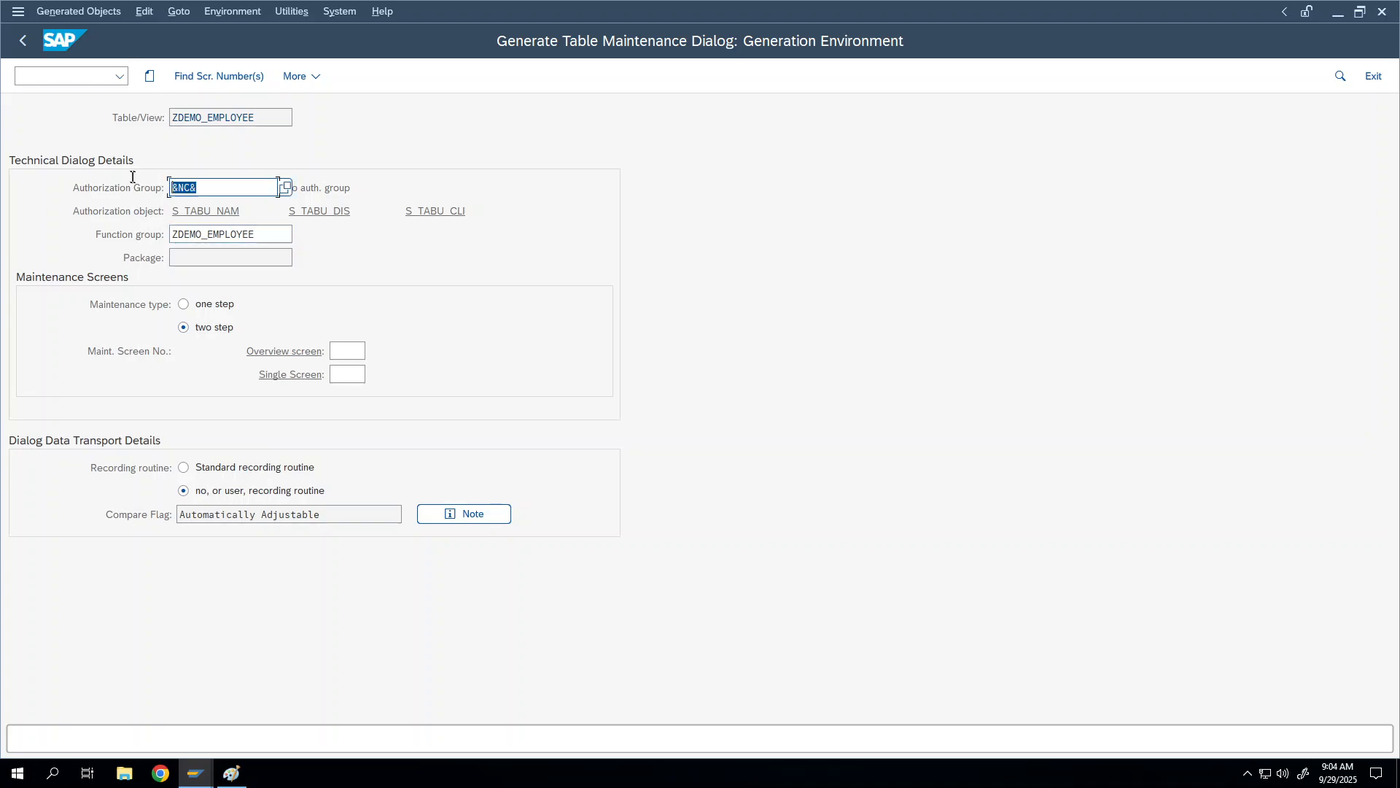
key("Tab")
key("Tab")
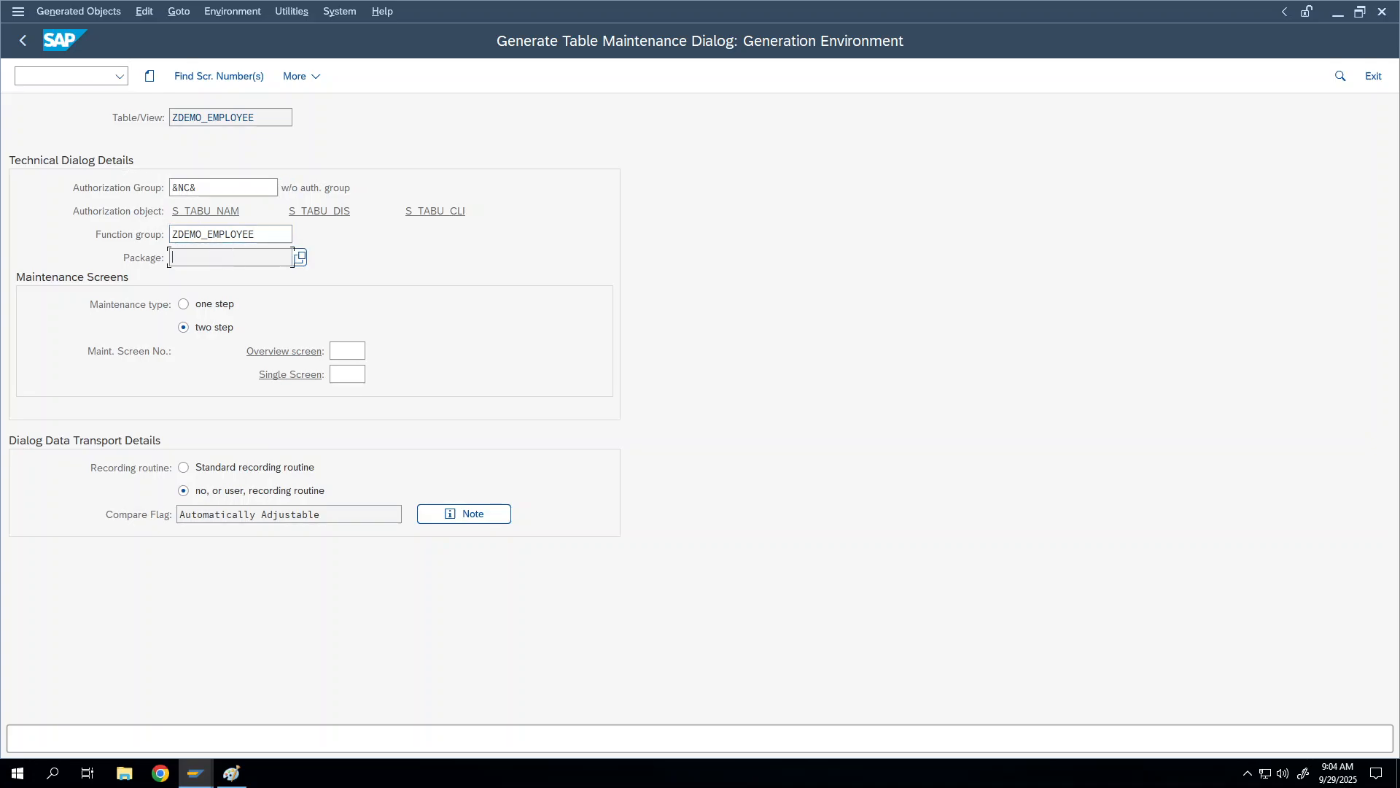
key("shift+Tab")
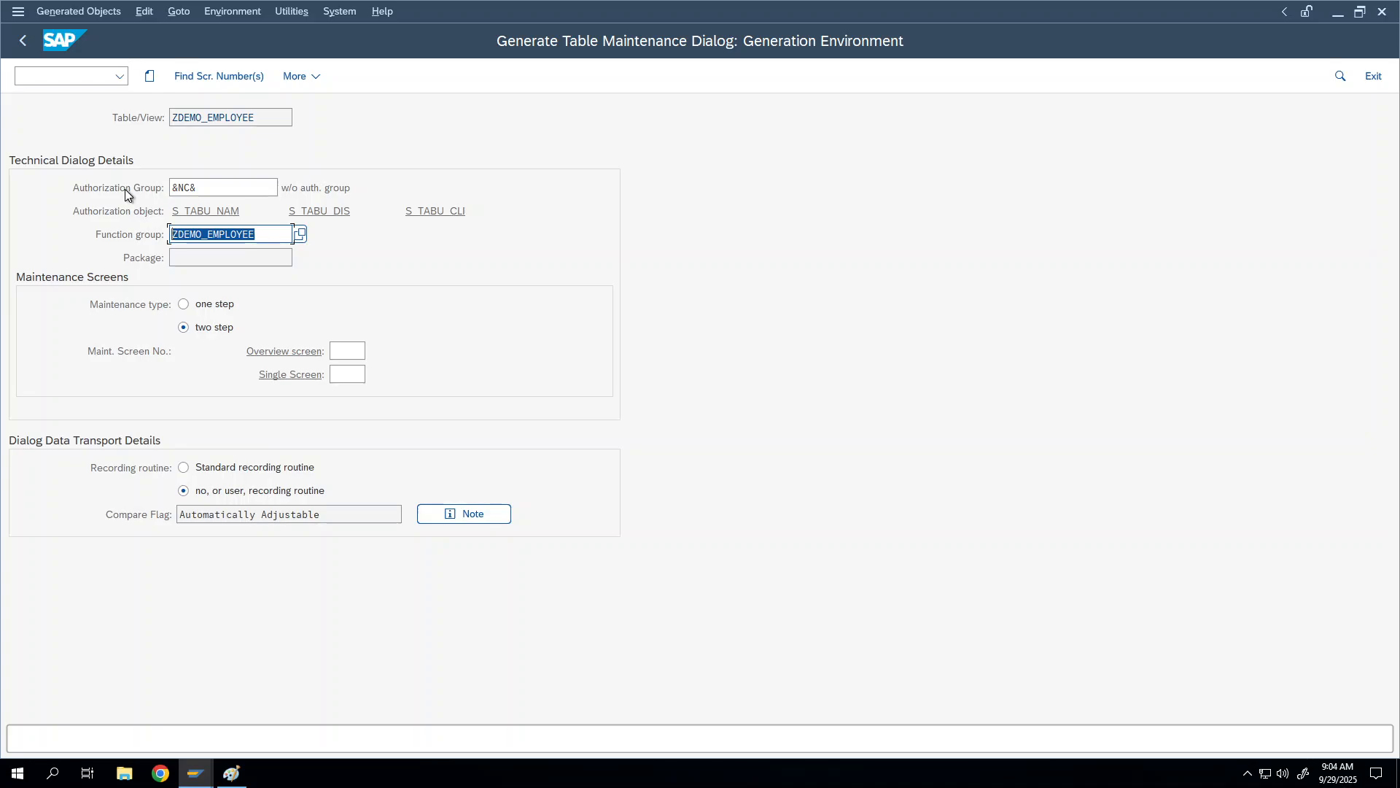
key("Tab")
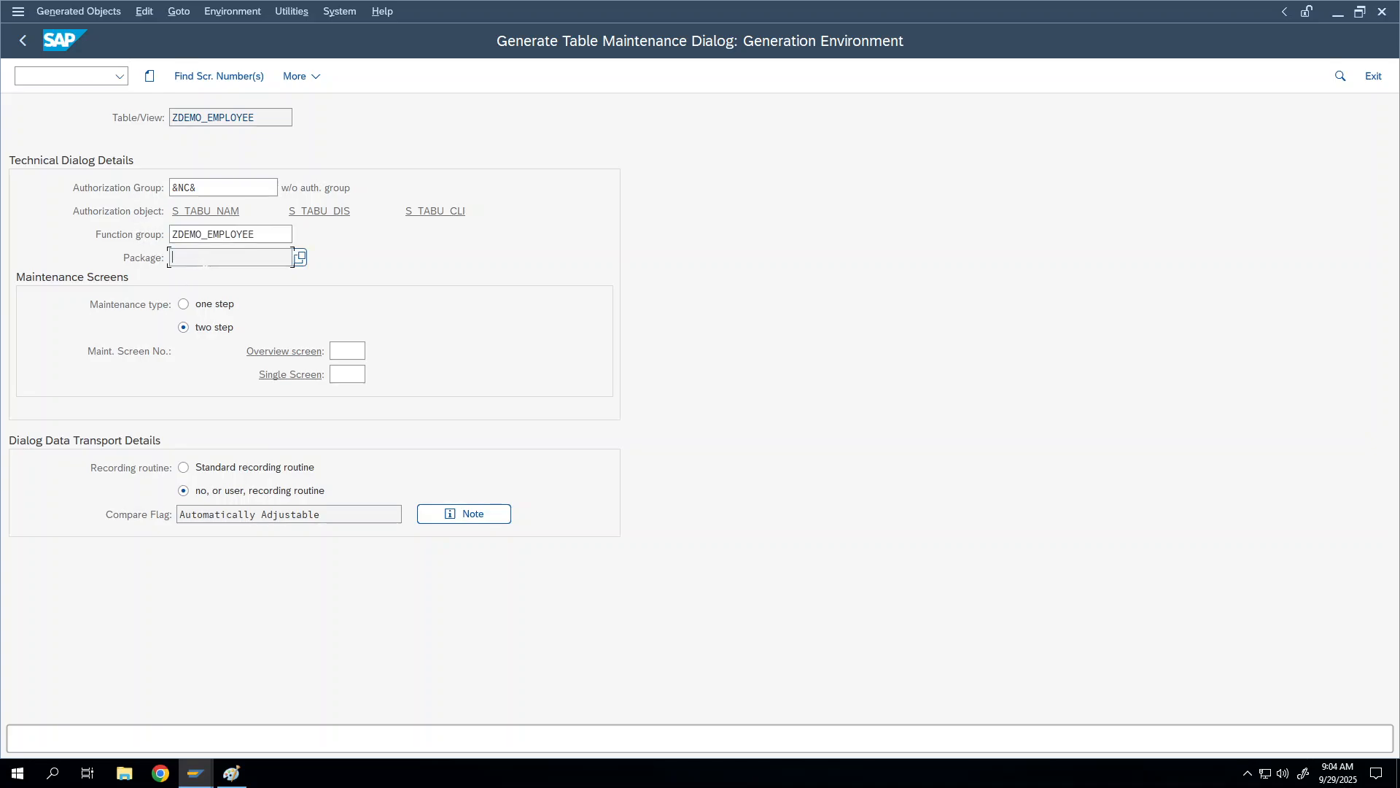
Step: Set the maintenance type to one step instead of two step
right_click(187, 308)
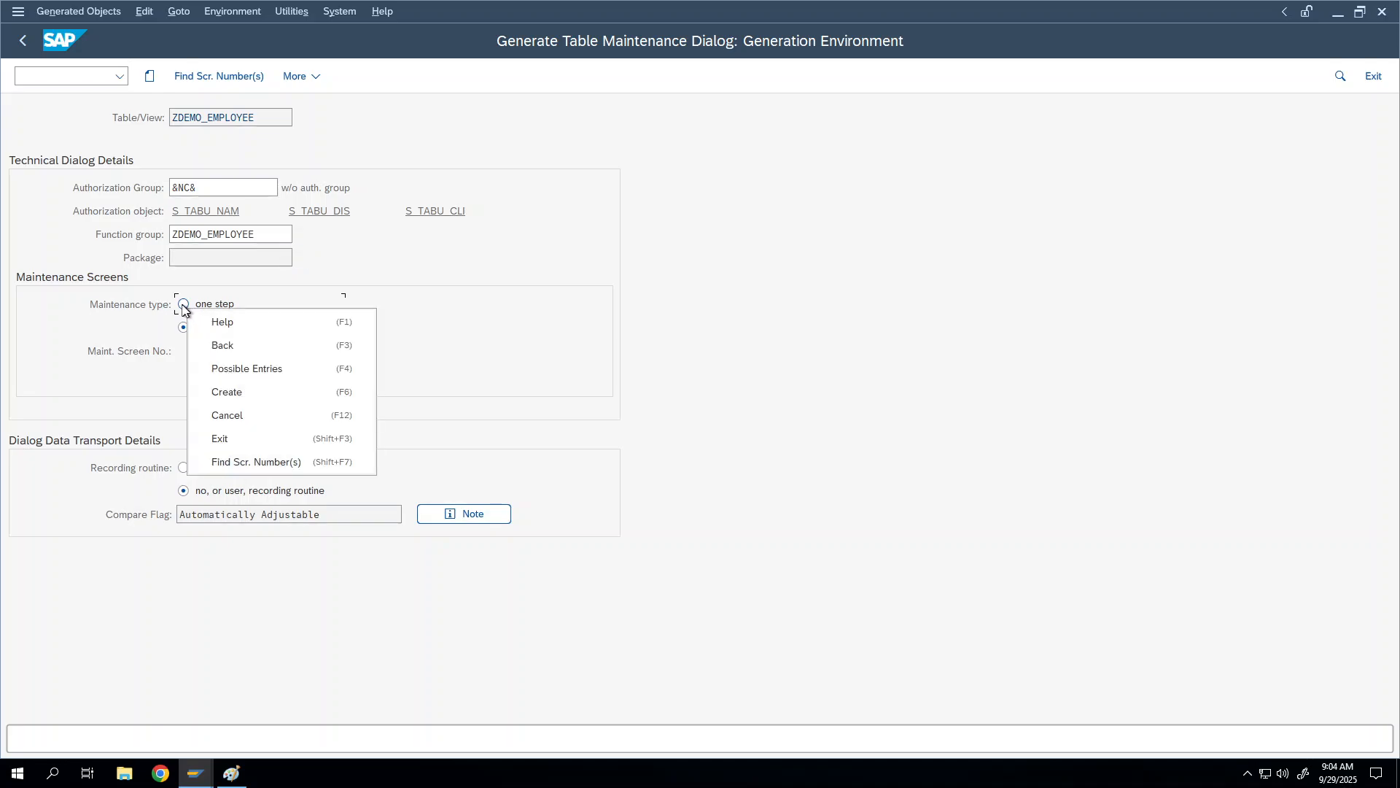
key("Escape")
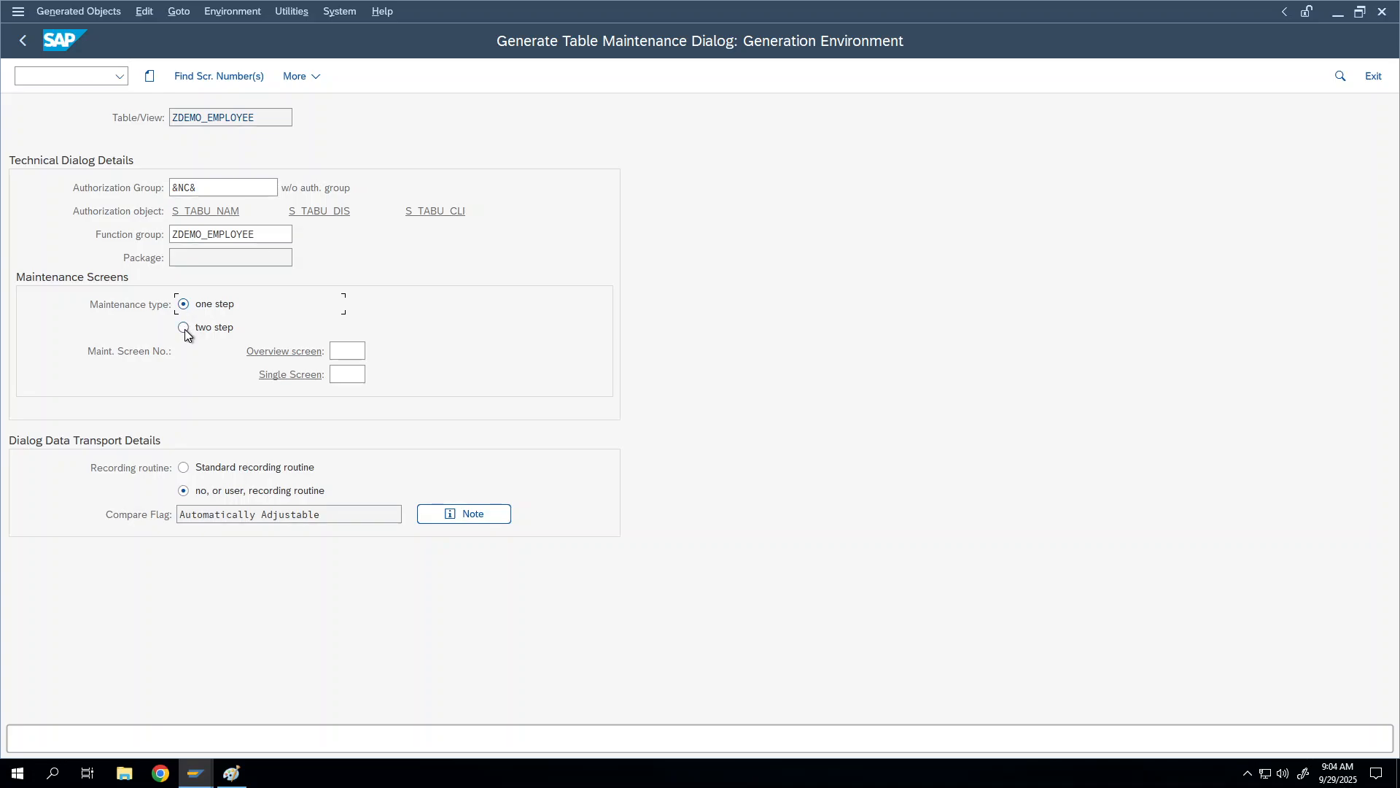
left_click(184, 327)
left_click(185, 306)
left_click(346, 353)
left_click(183, 305)
Step: Inspect the context functions available for the overview screen number field
right_click(291, 353)
left_click(285, 355)
left_click(347, 351)
right_click(346, 355)
left_click(339, 351)
left_click_drag(275, 234, 172, 234)
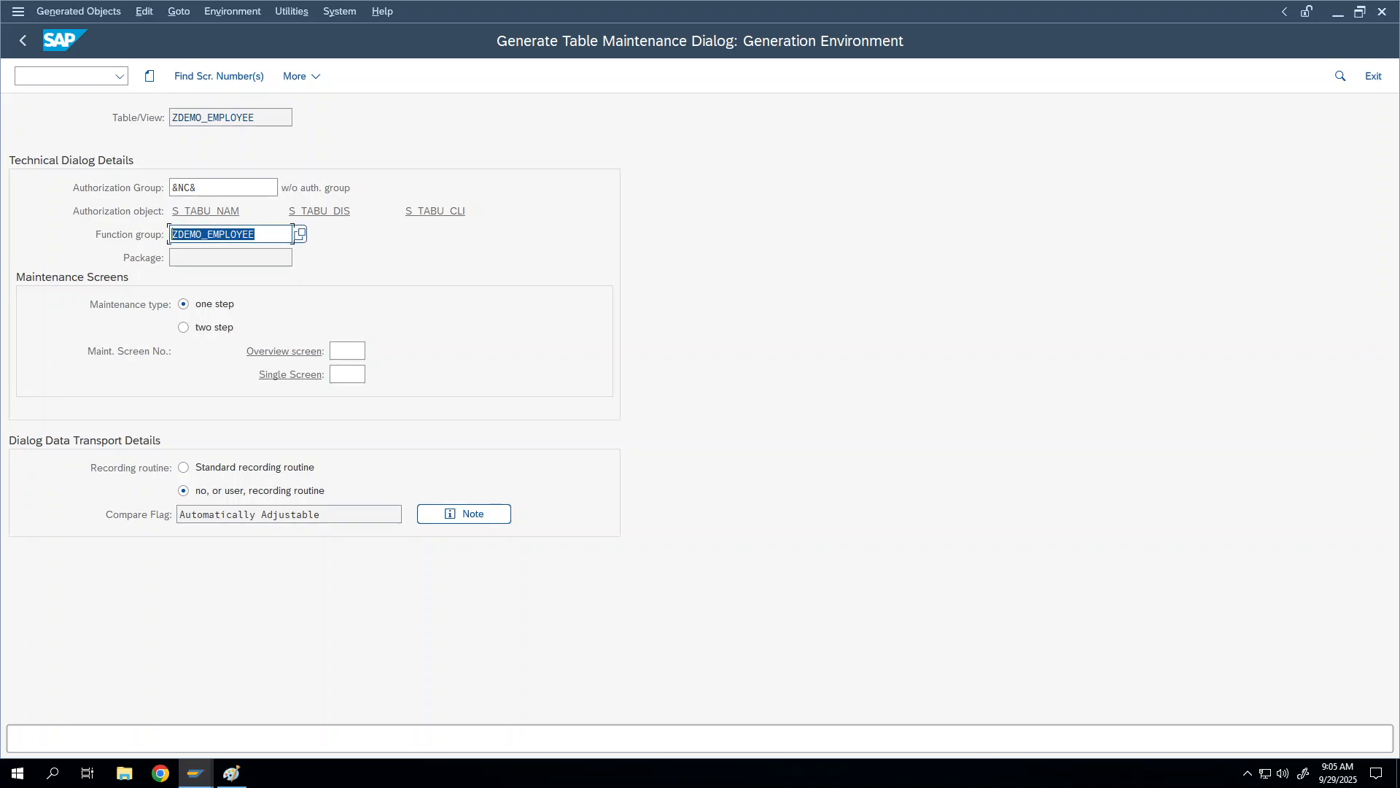
right_click(349, 348)
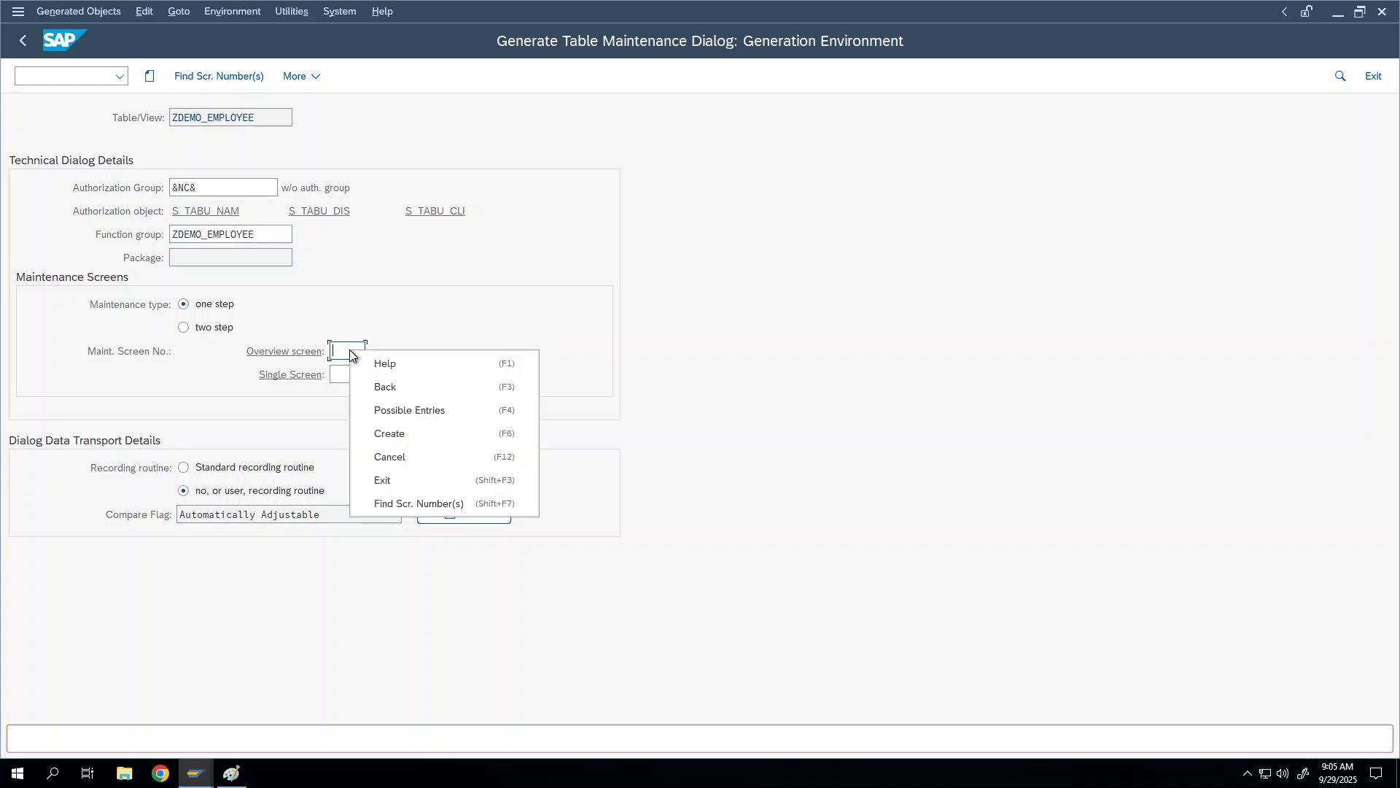
left_click(342, 356)
right_click(341, 355)
key("Escape")
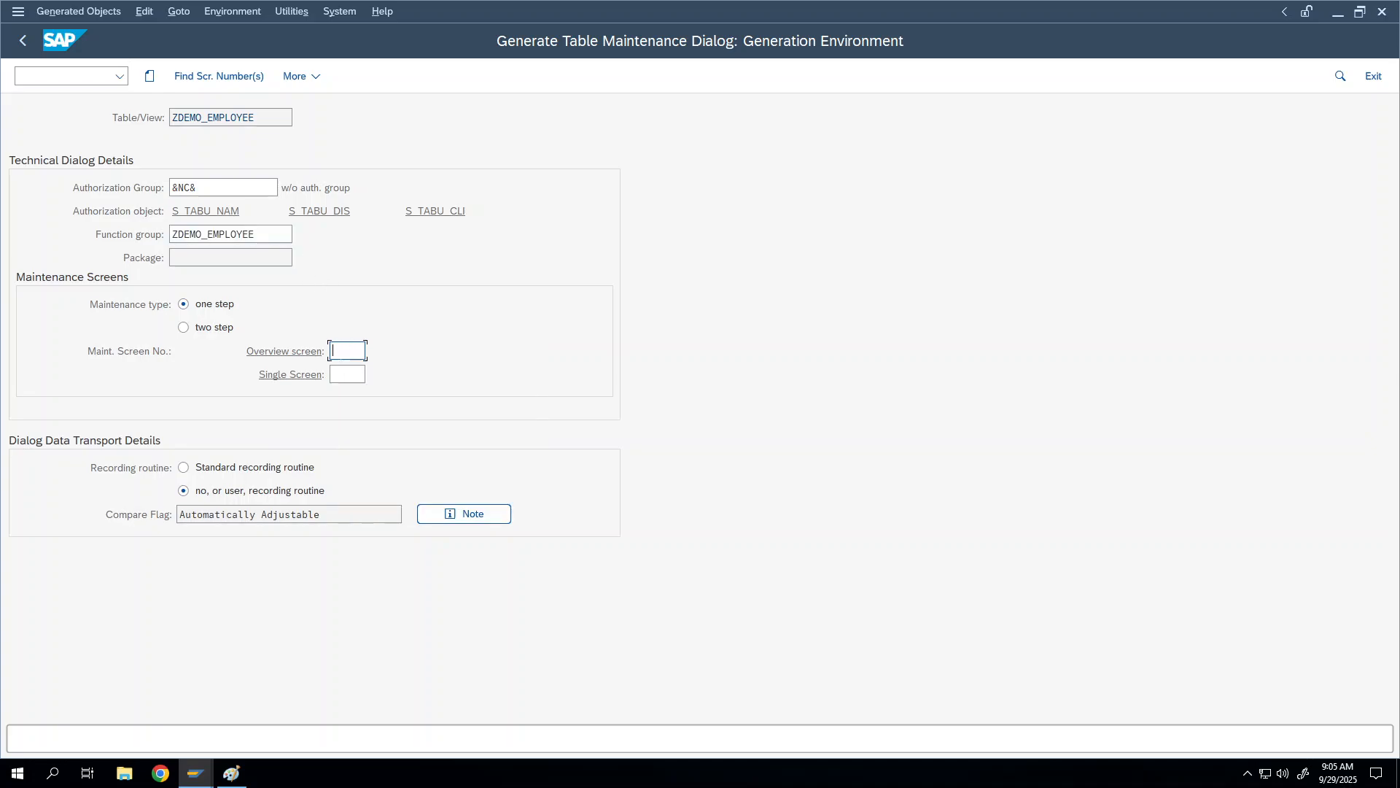
Step: Accept the system-proposed screen number, filling Overview screen with 1
left_click(240, 73)
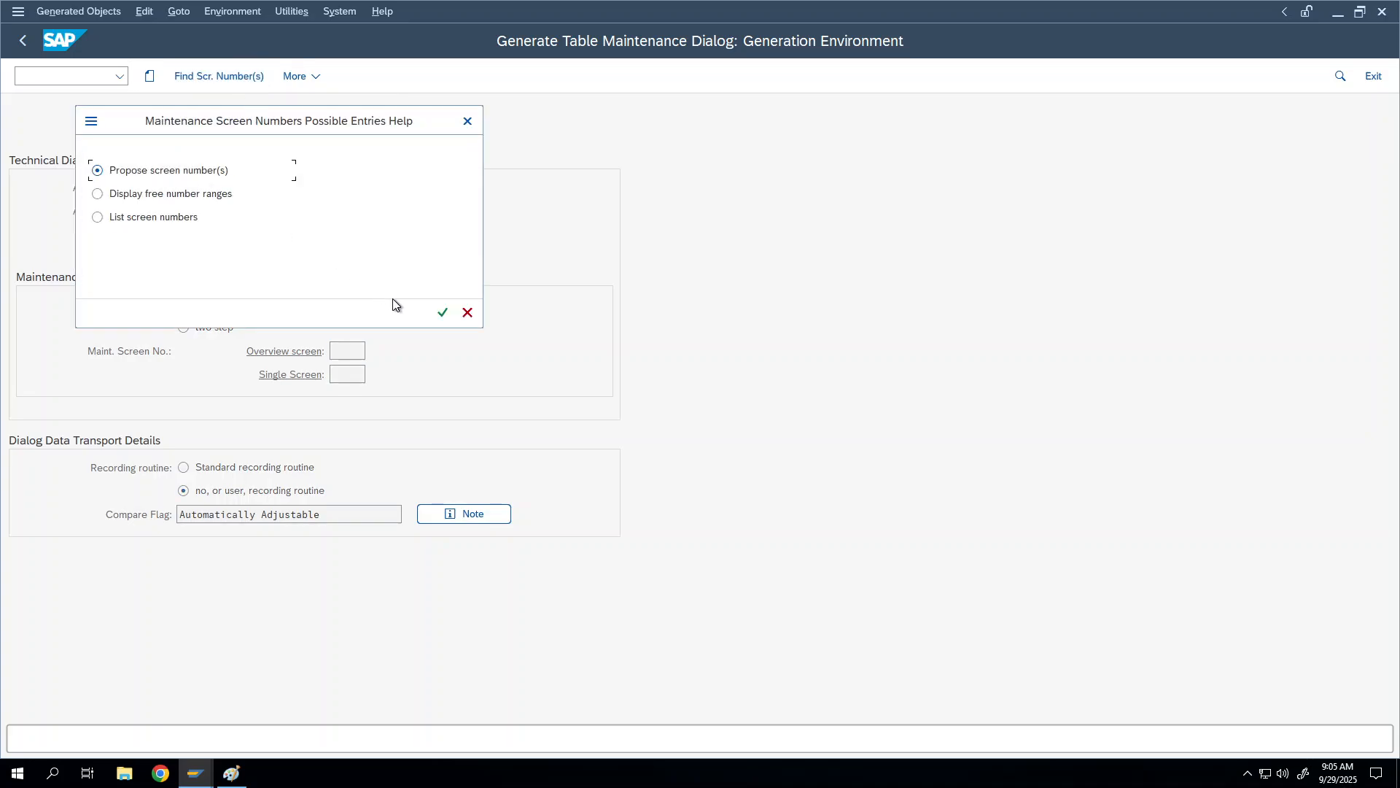
left_click(444, 313)
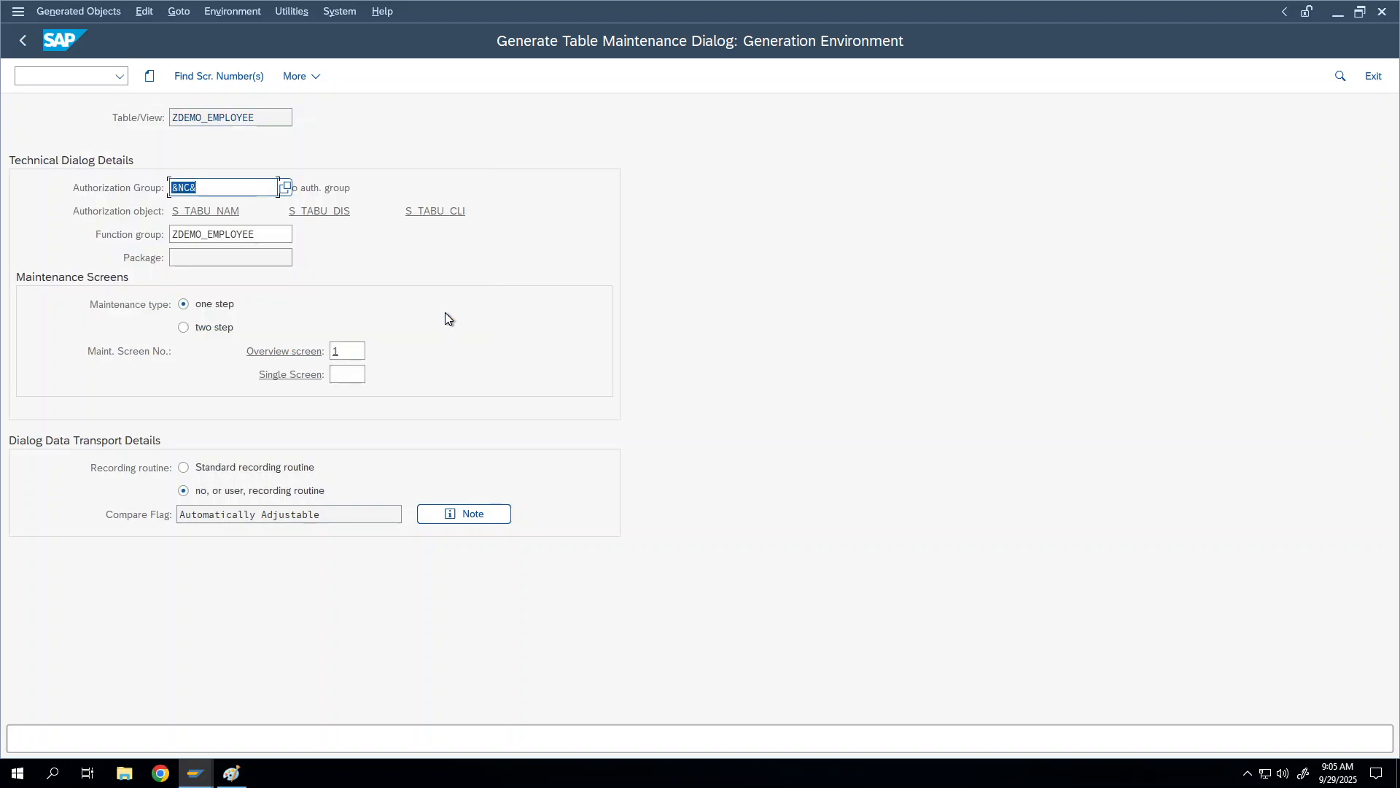
left_click(344, 351)
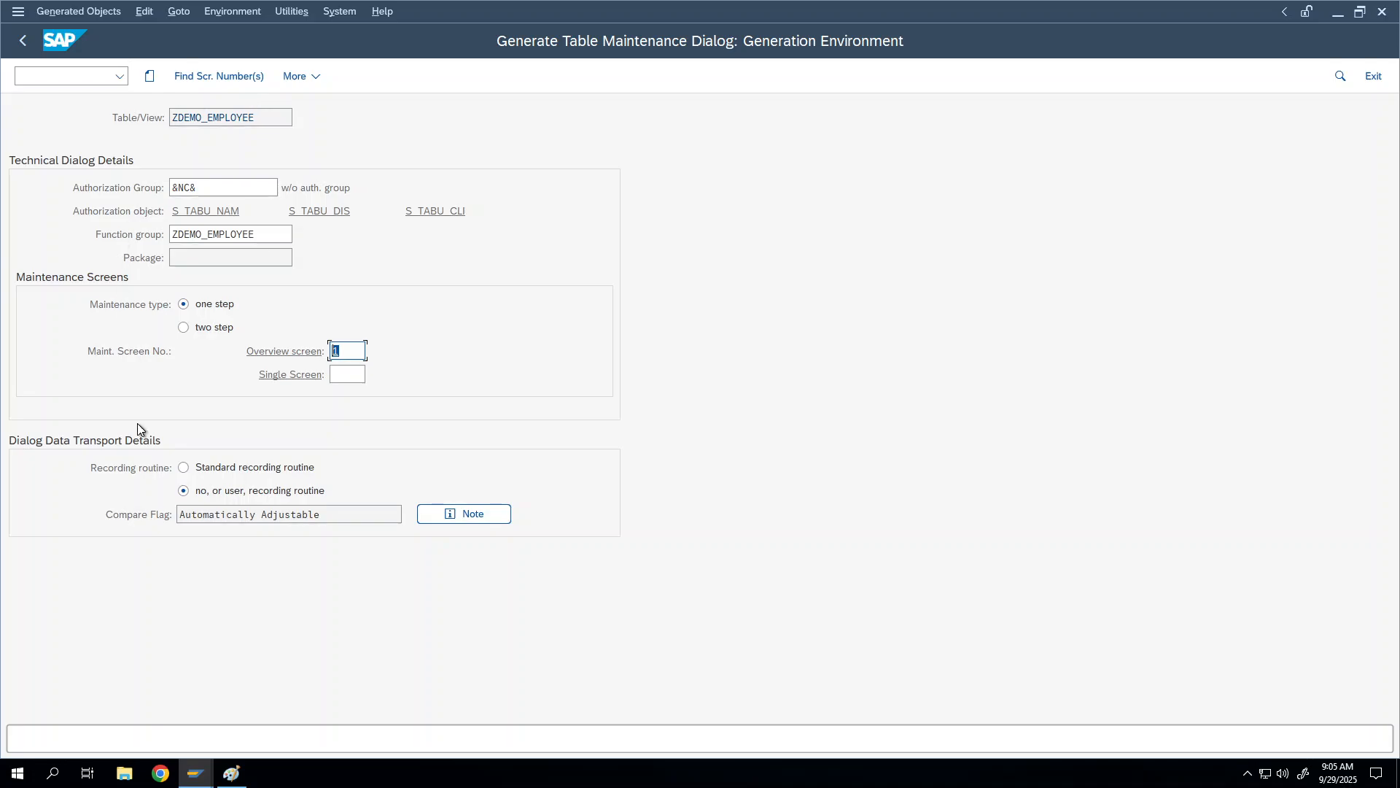
right_click(198, 452)
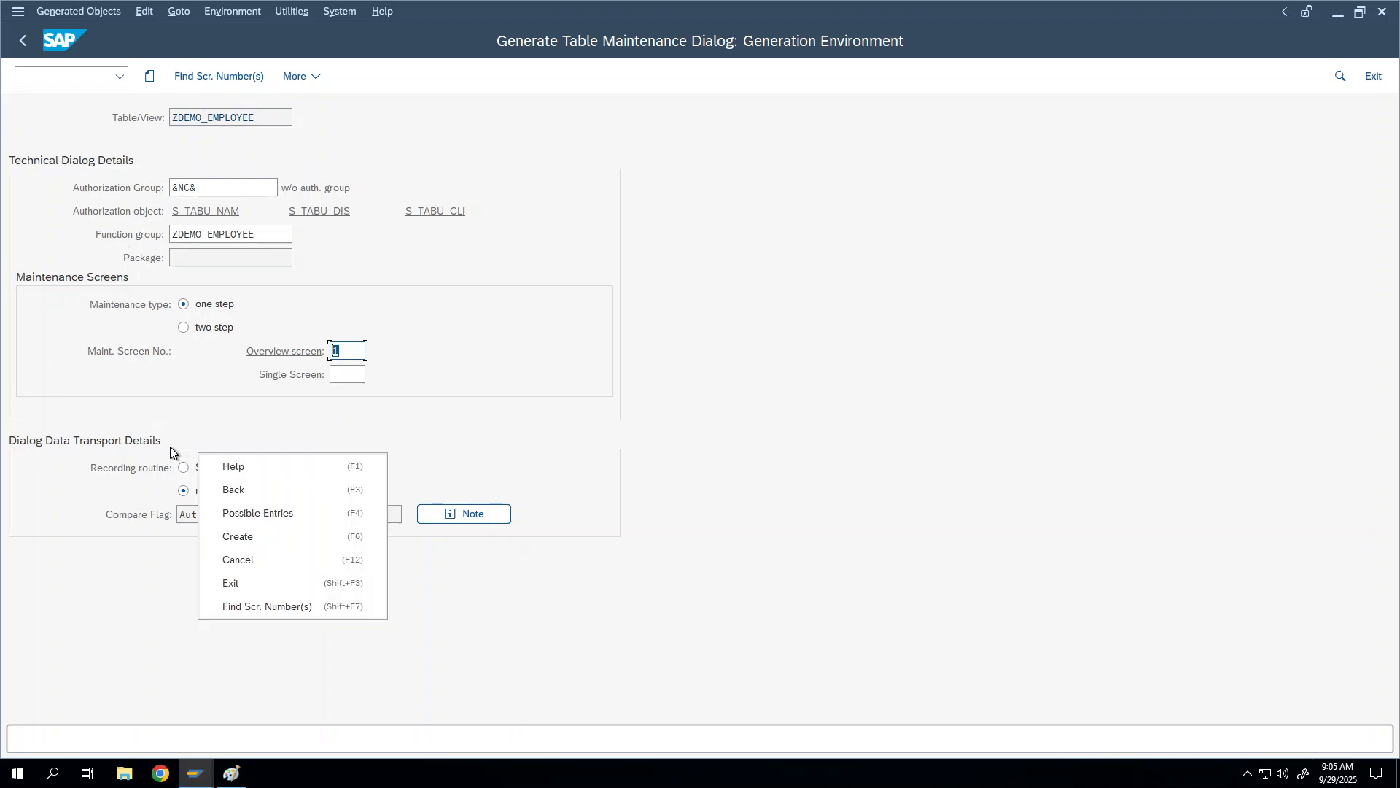
left_click(173, 453)
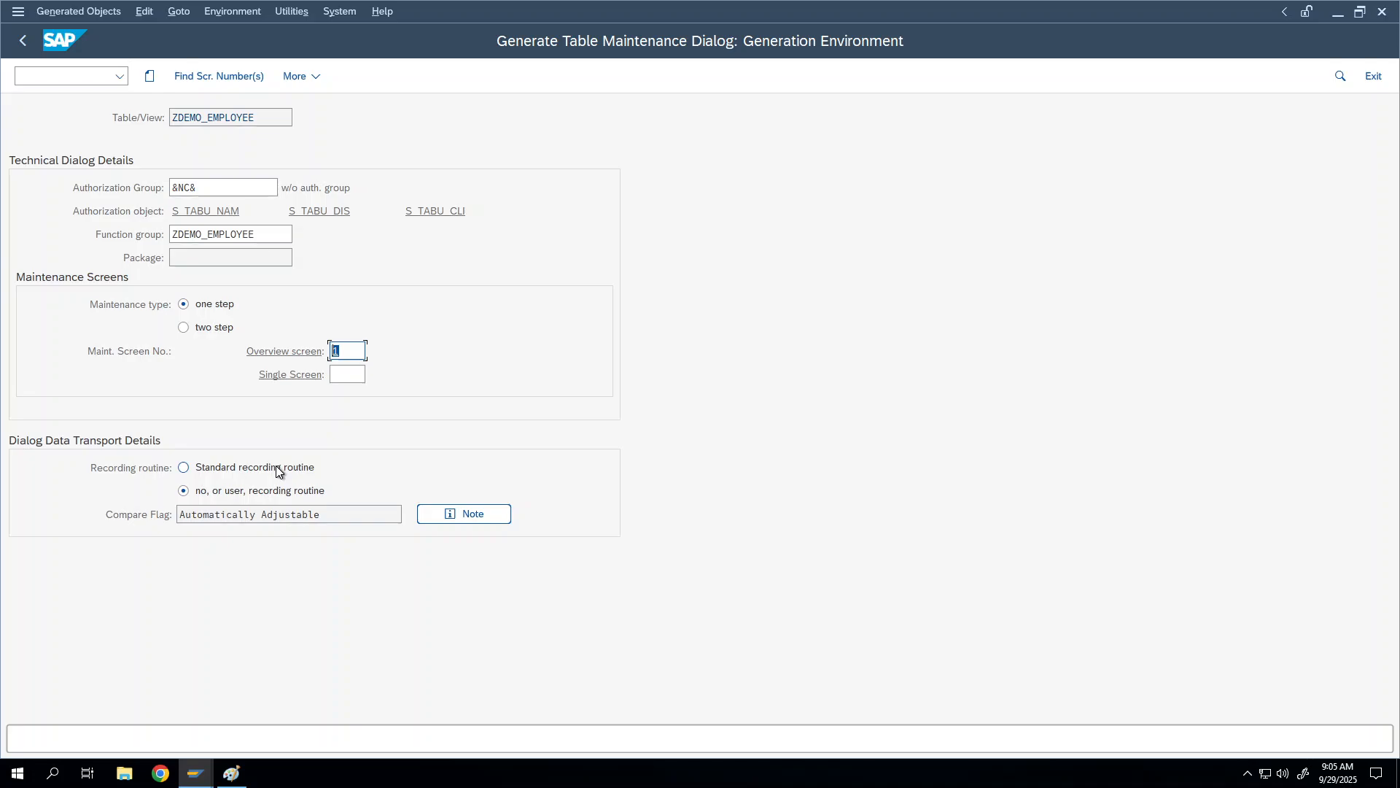
left_click(184, 468)
Step: Create the maintenance dialog, saving its directory entries as local objects in $TMP
left_click(150, 79)
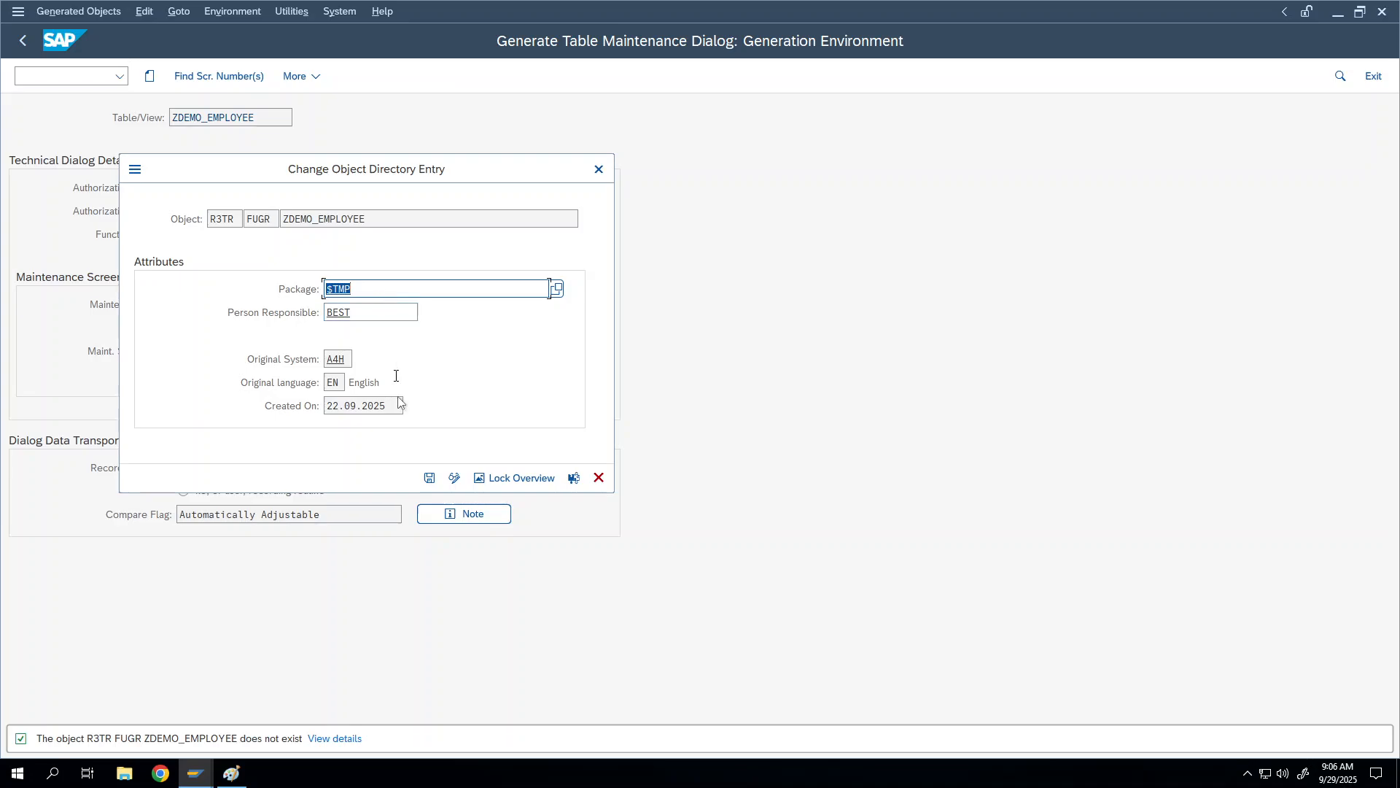
left_click(430, 479)
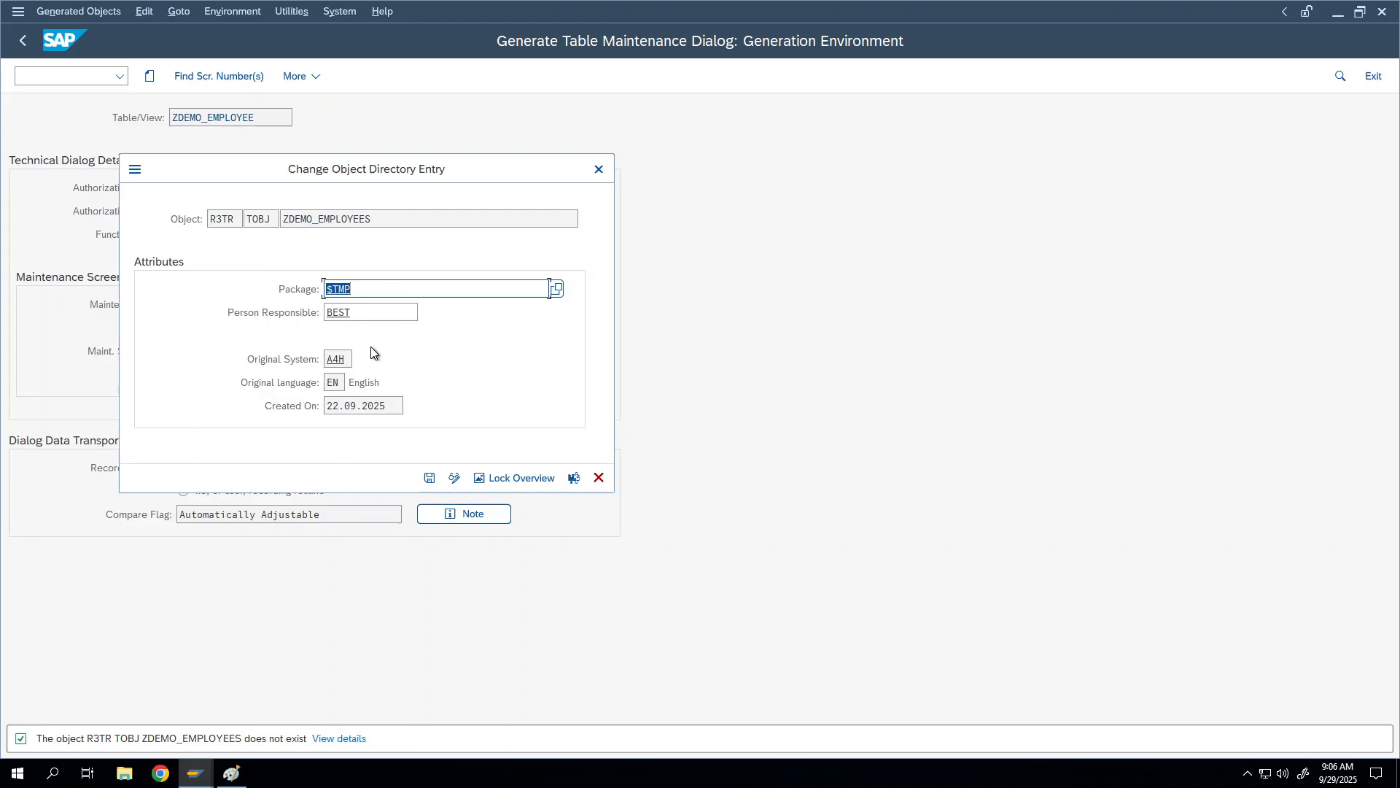
left_click(429, 480)
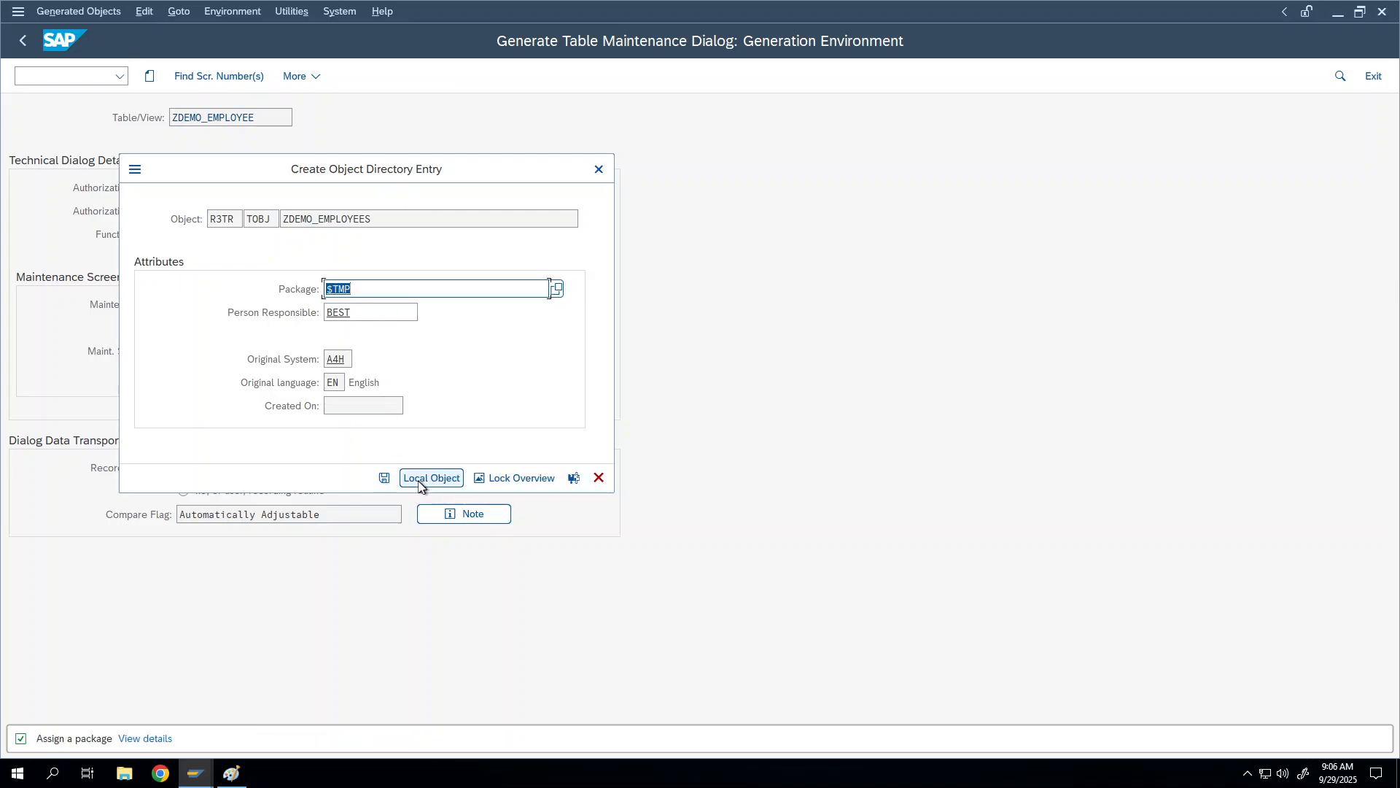
left_click(387, 483)
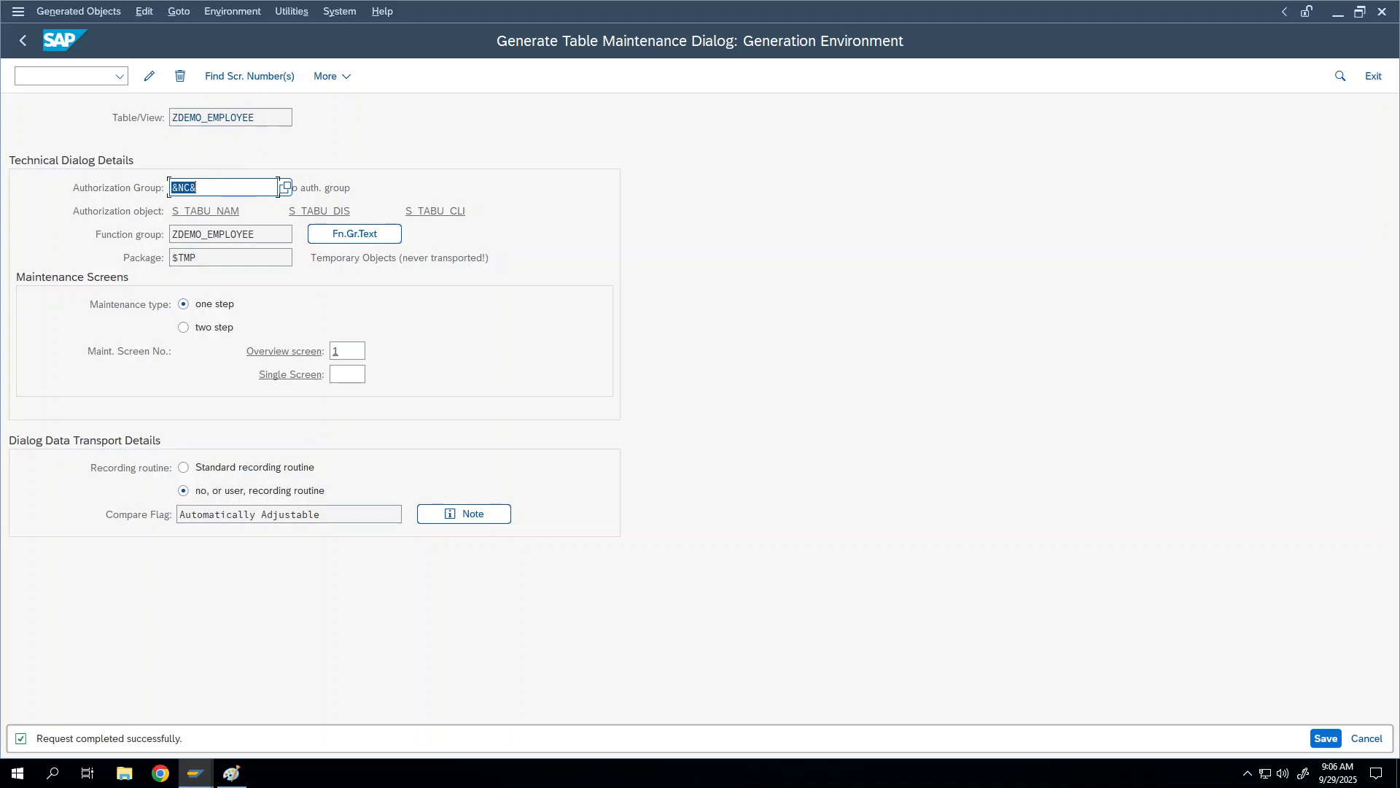
Step: Select the table name value and check the command field's edit options
right_click(266, 118)
right_click(241, 118)
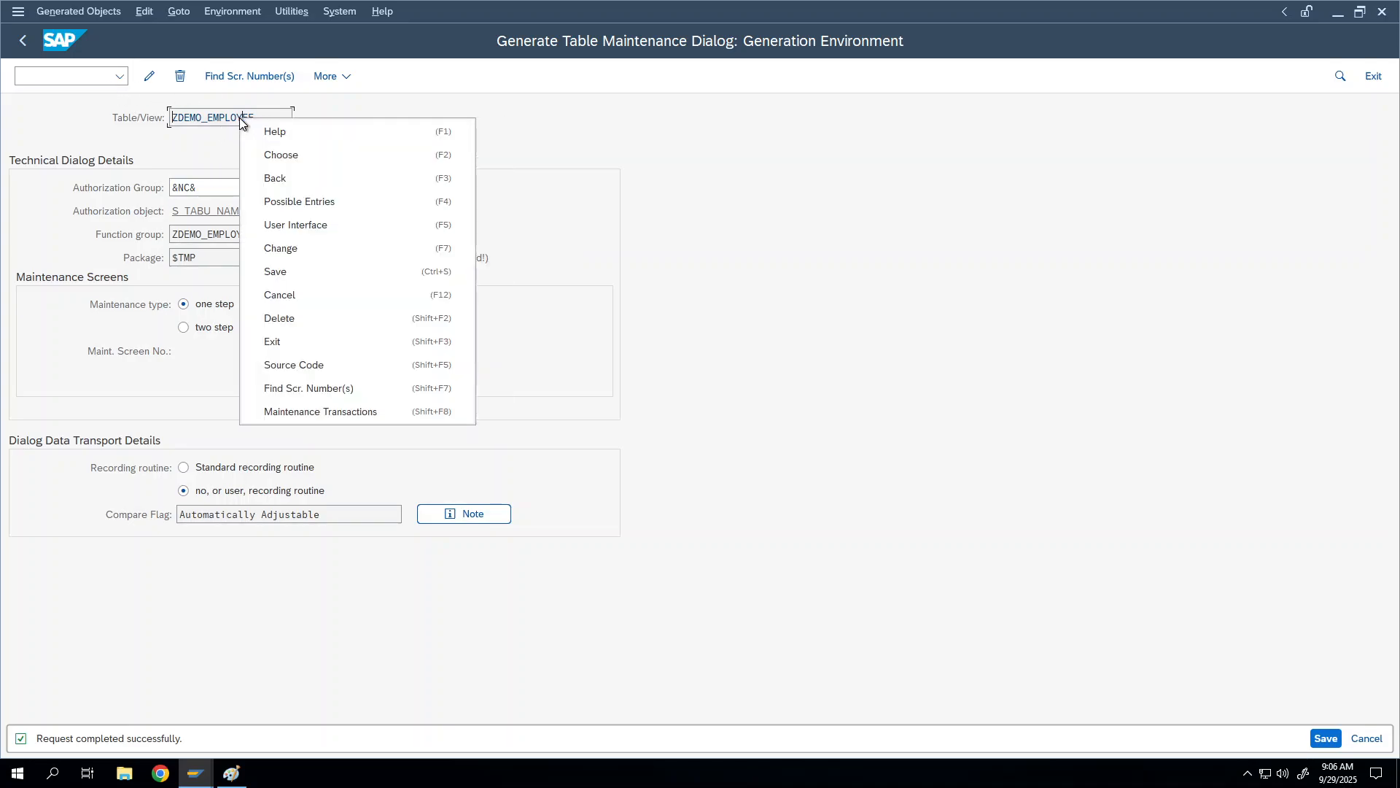
left_click(228, 119)
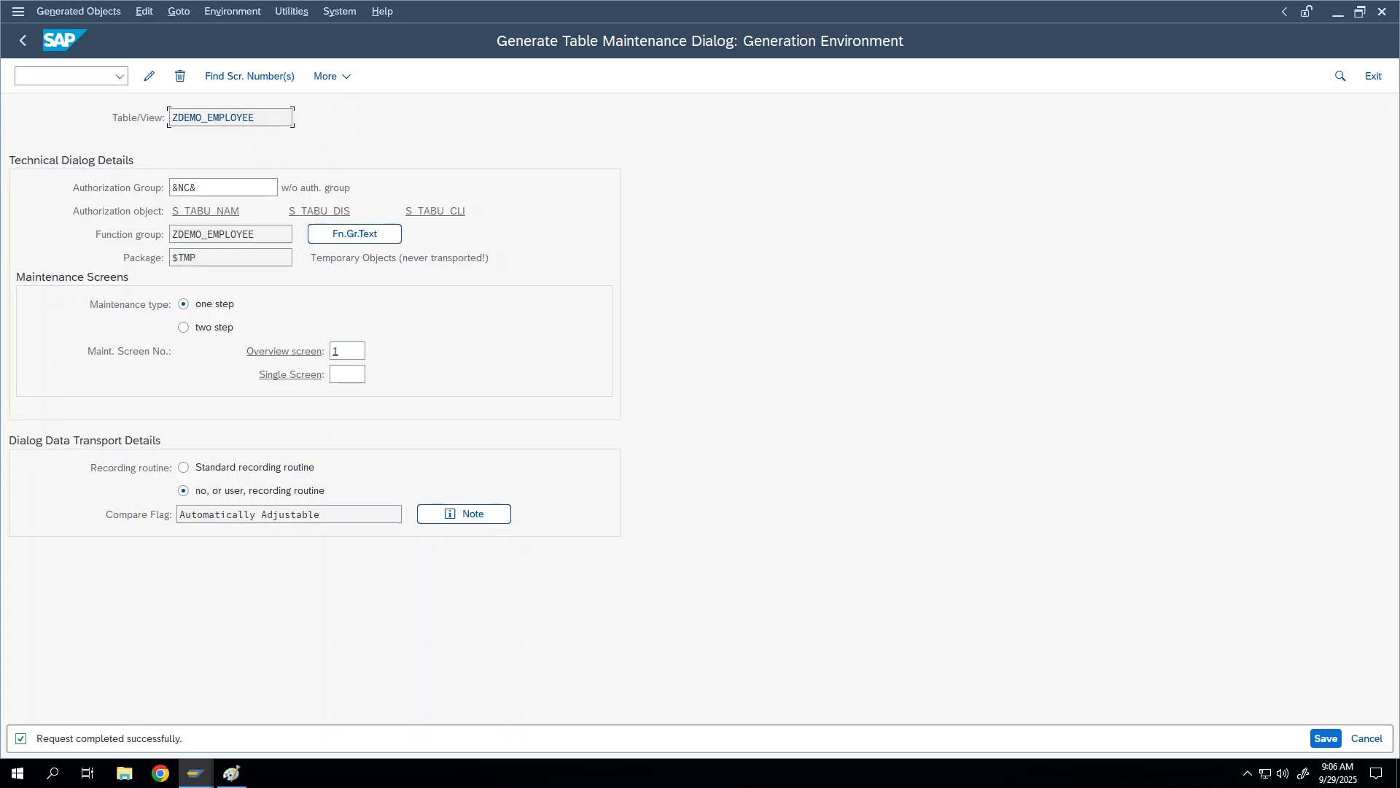
key("ctrl+a")
left_click(50, 72)
right_click(49, 73)
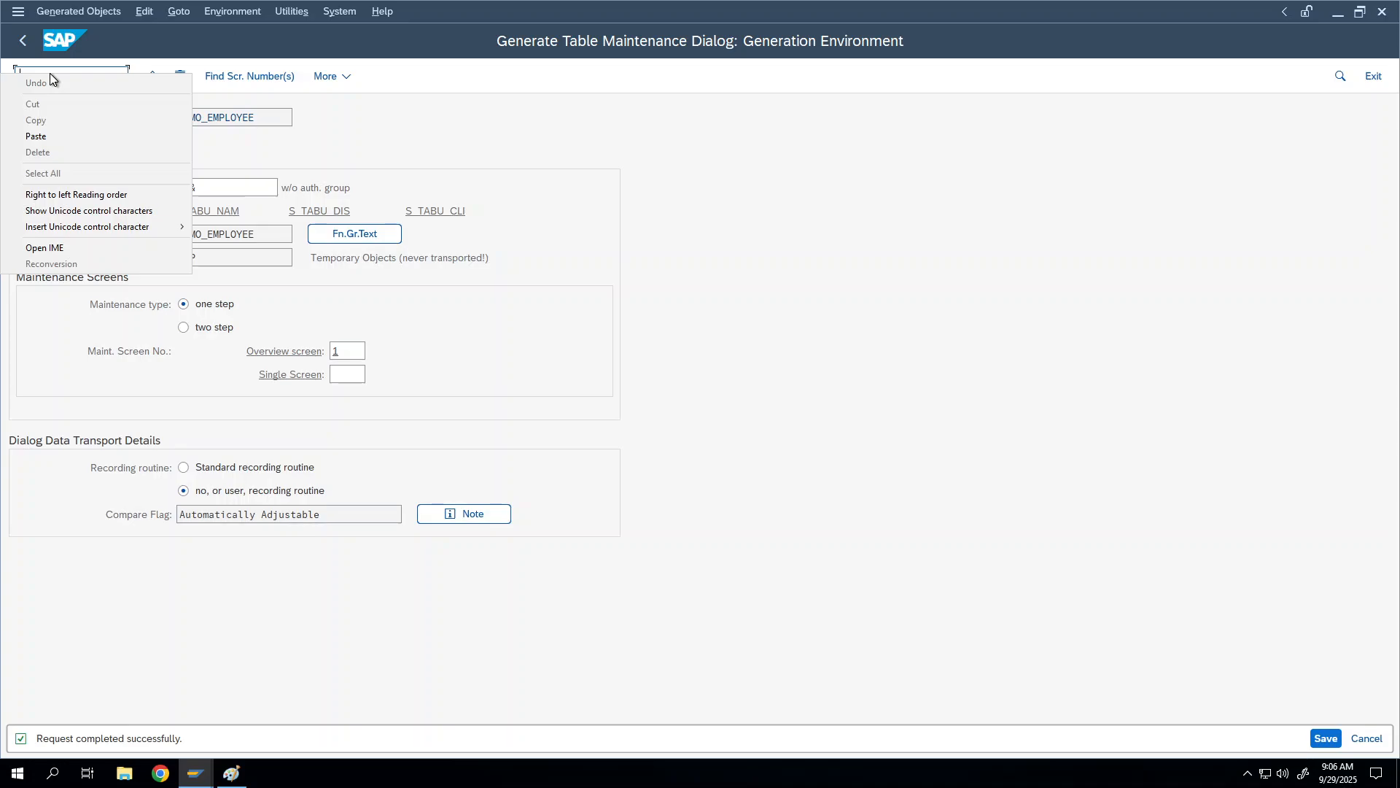
left_click(50, 67)
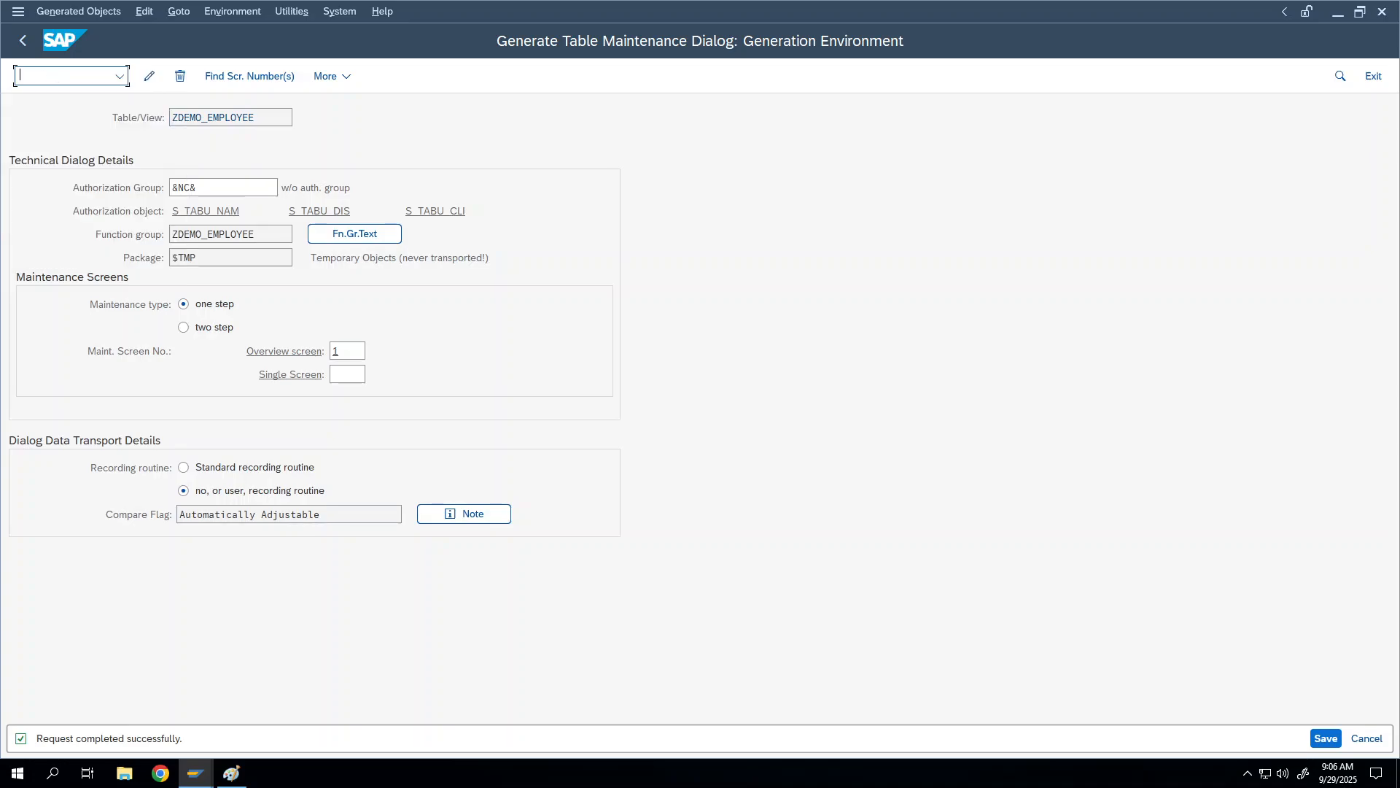
Step: Launch SM30 Table View Maintenance in a new session with /oSM30
type("/oSM30")
key("Return")
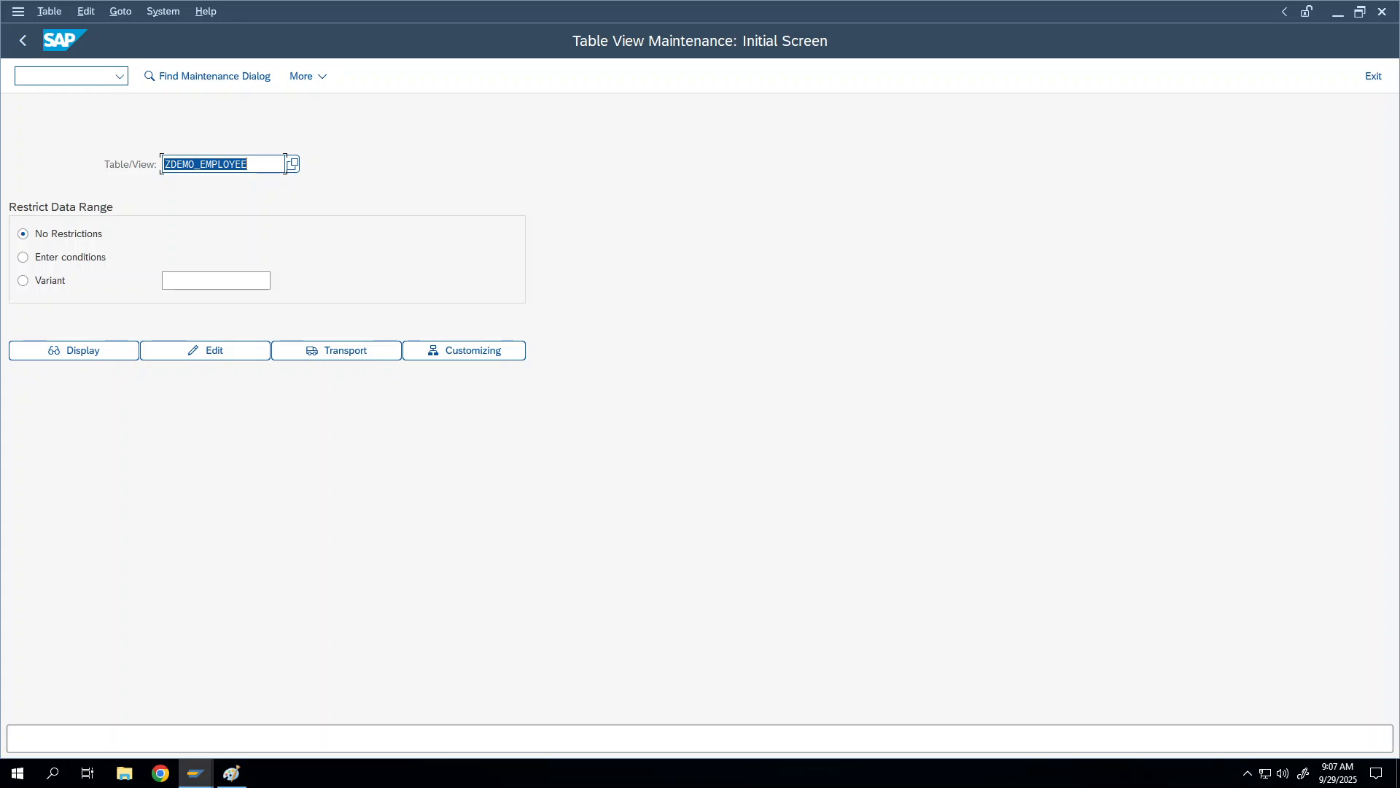
left_click(285, 164)
Step: Open the ZDEMO_EMPLOYEE entries for editing and accept the cross-client caution
left_click(172, 353)
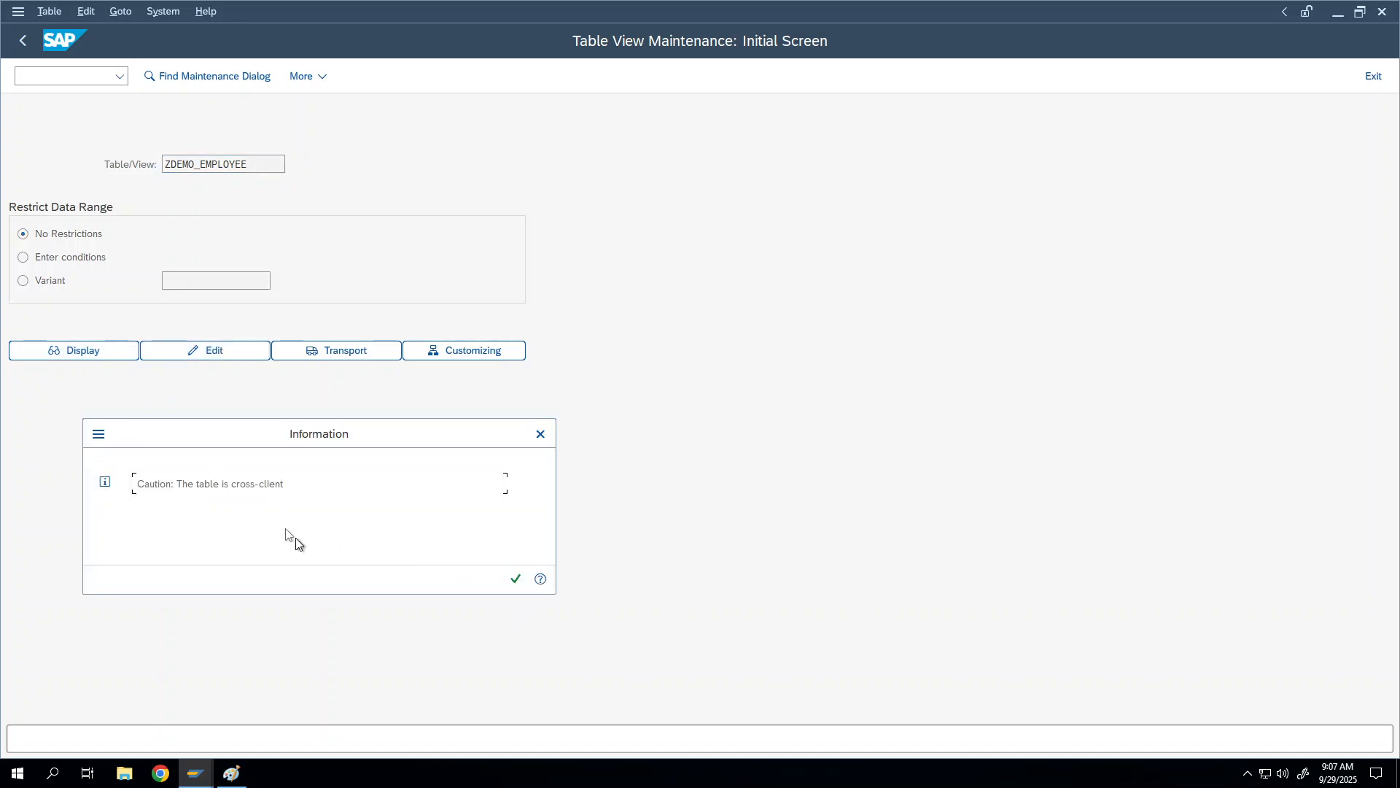
left_click_drag(135, 483, 284, 489)
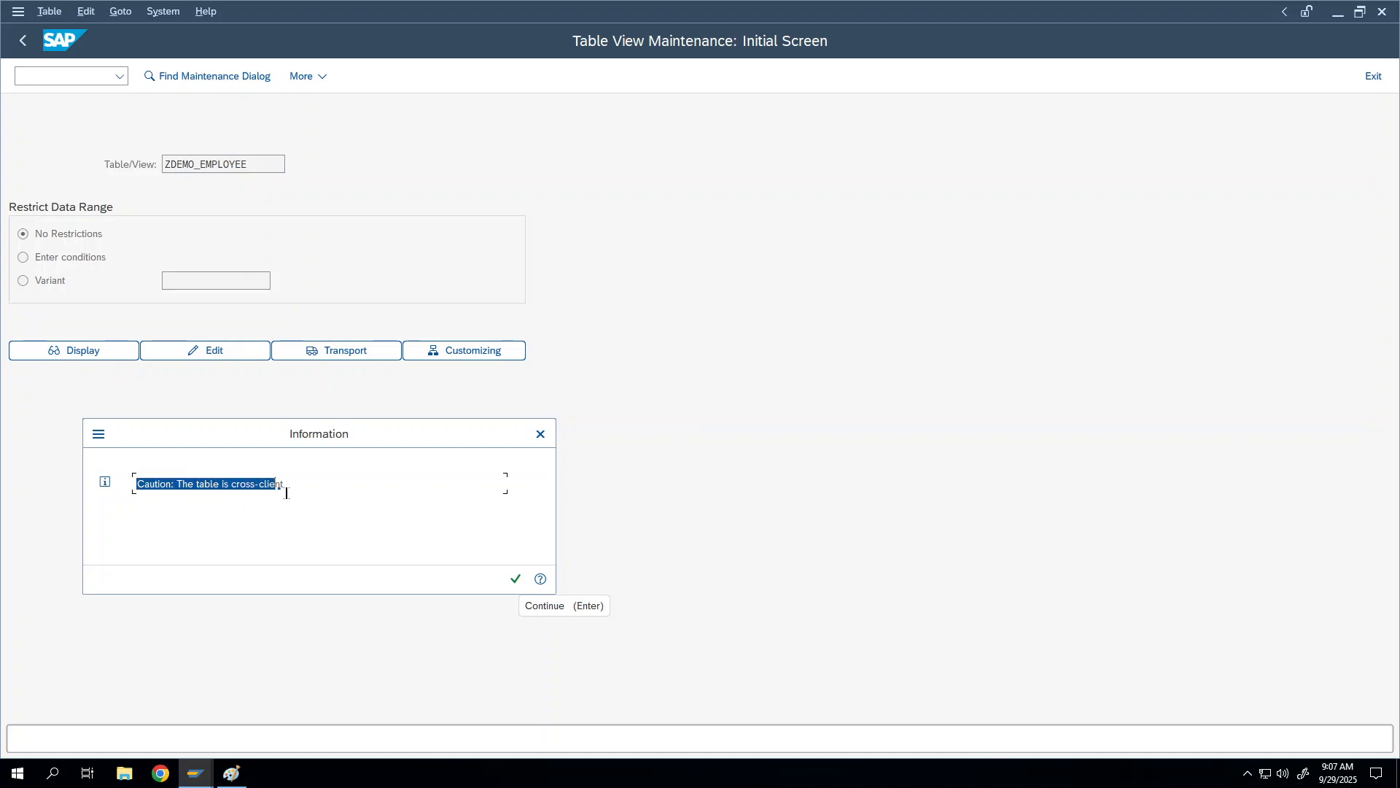
left_click(261, 483)
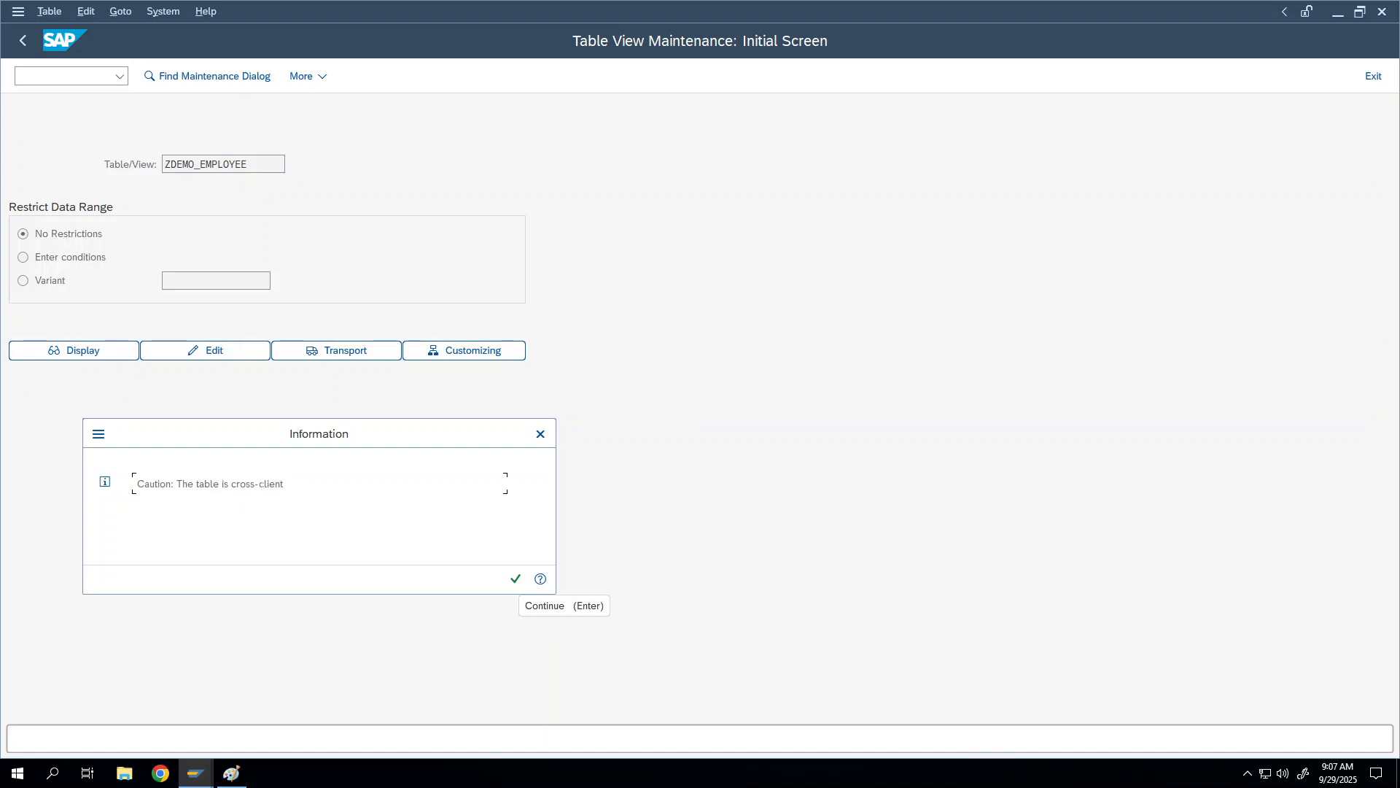
left_click(517, 579)
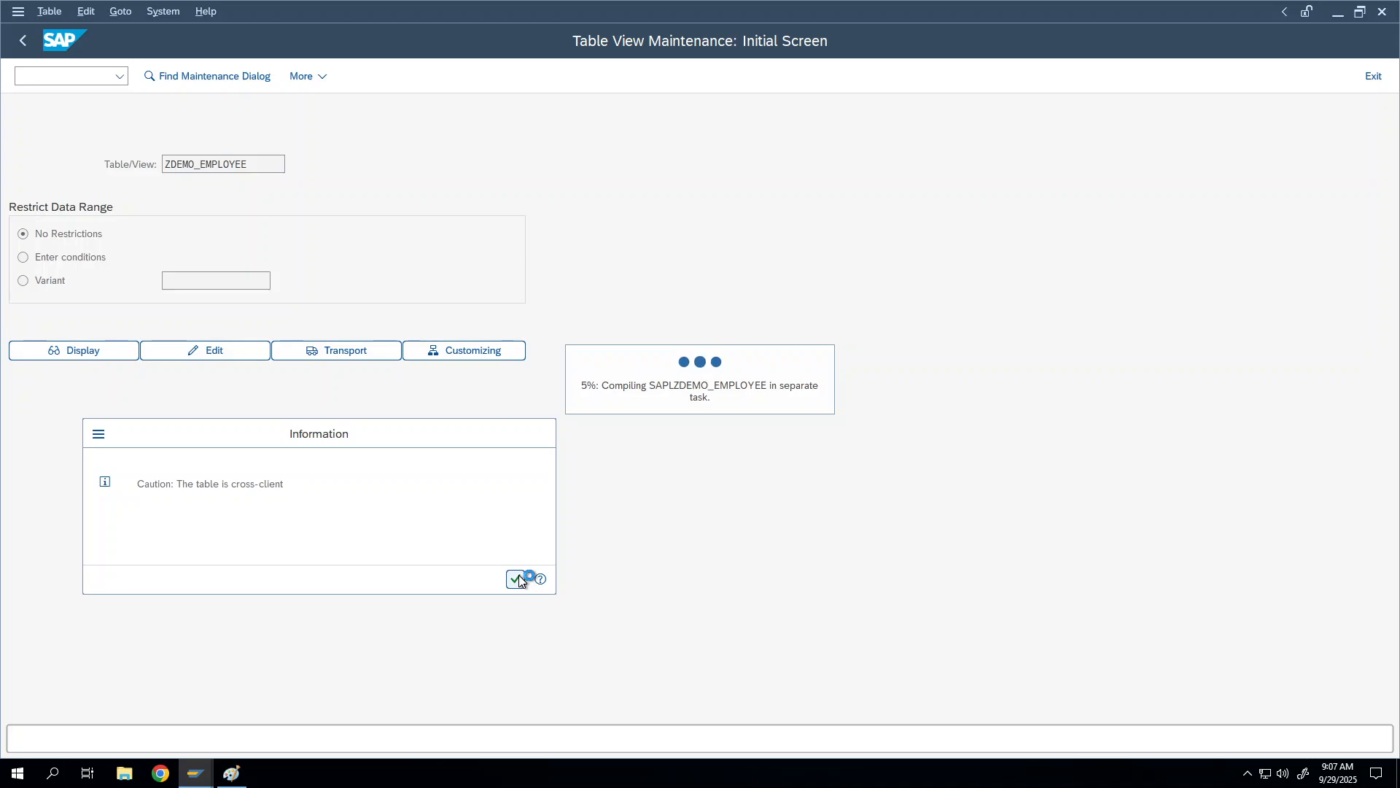
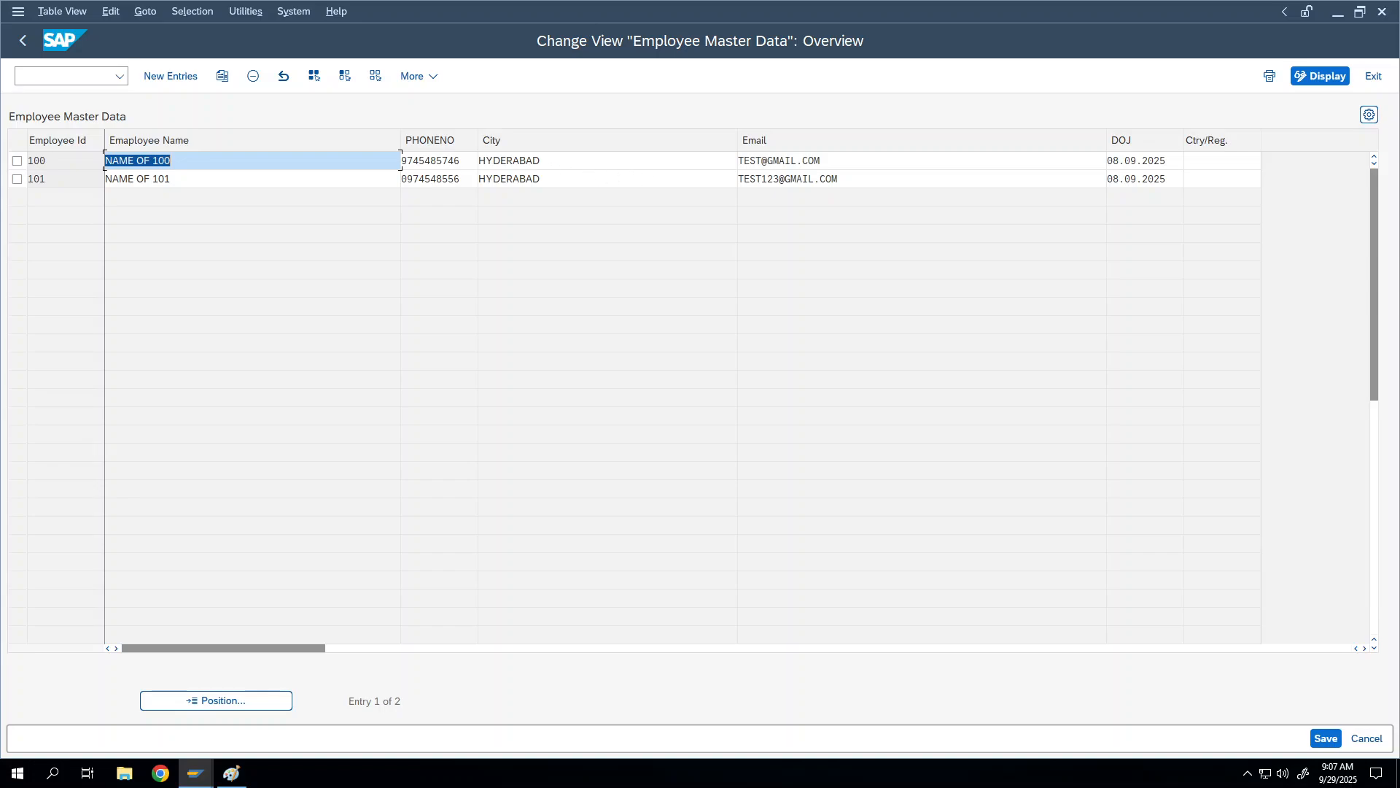
Step: Enter Hyderabad as employee 100's Ctry/Reg. and Chennai as employee 101's
left_click(180, 162)
left_click(1207, 162)
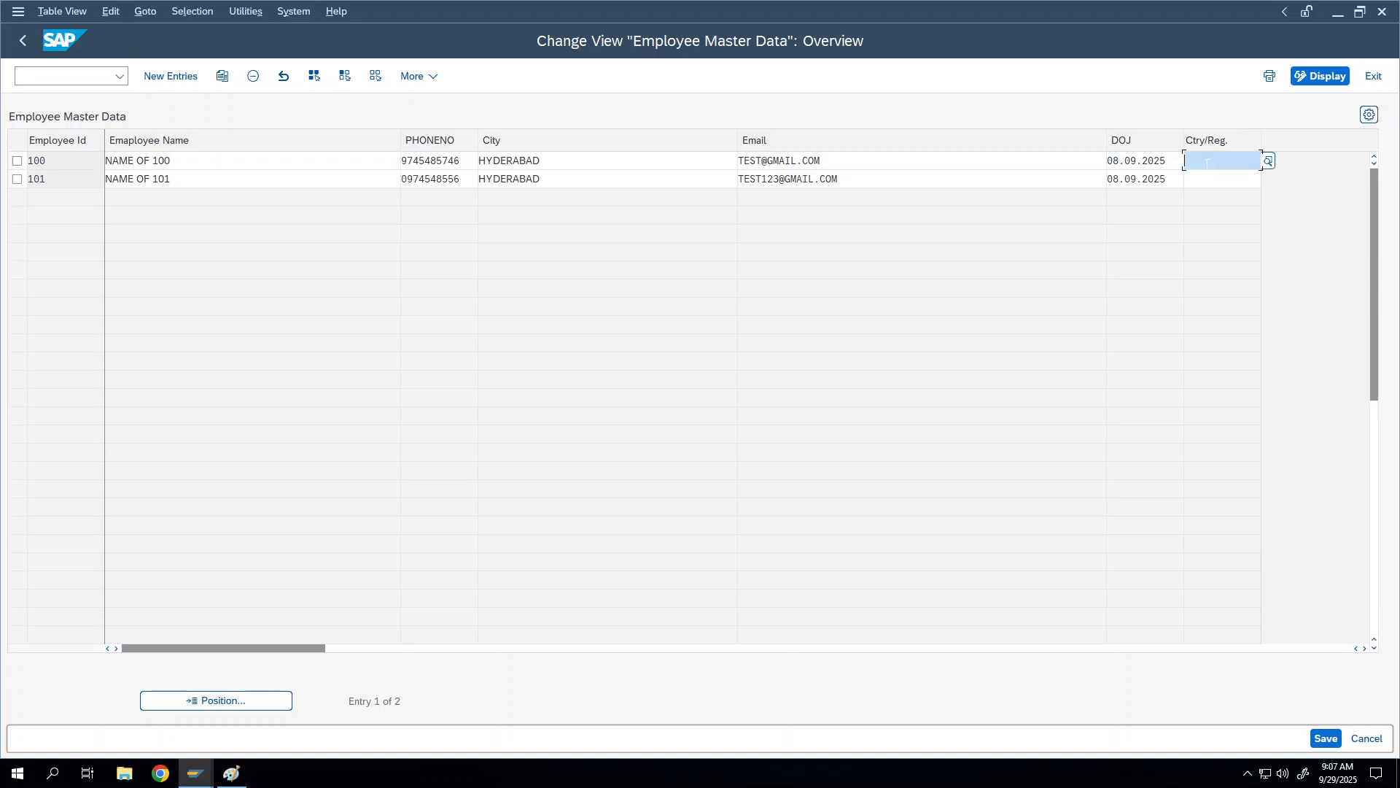
type("Hyderabad")
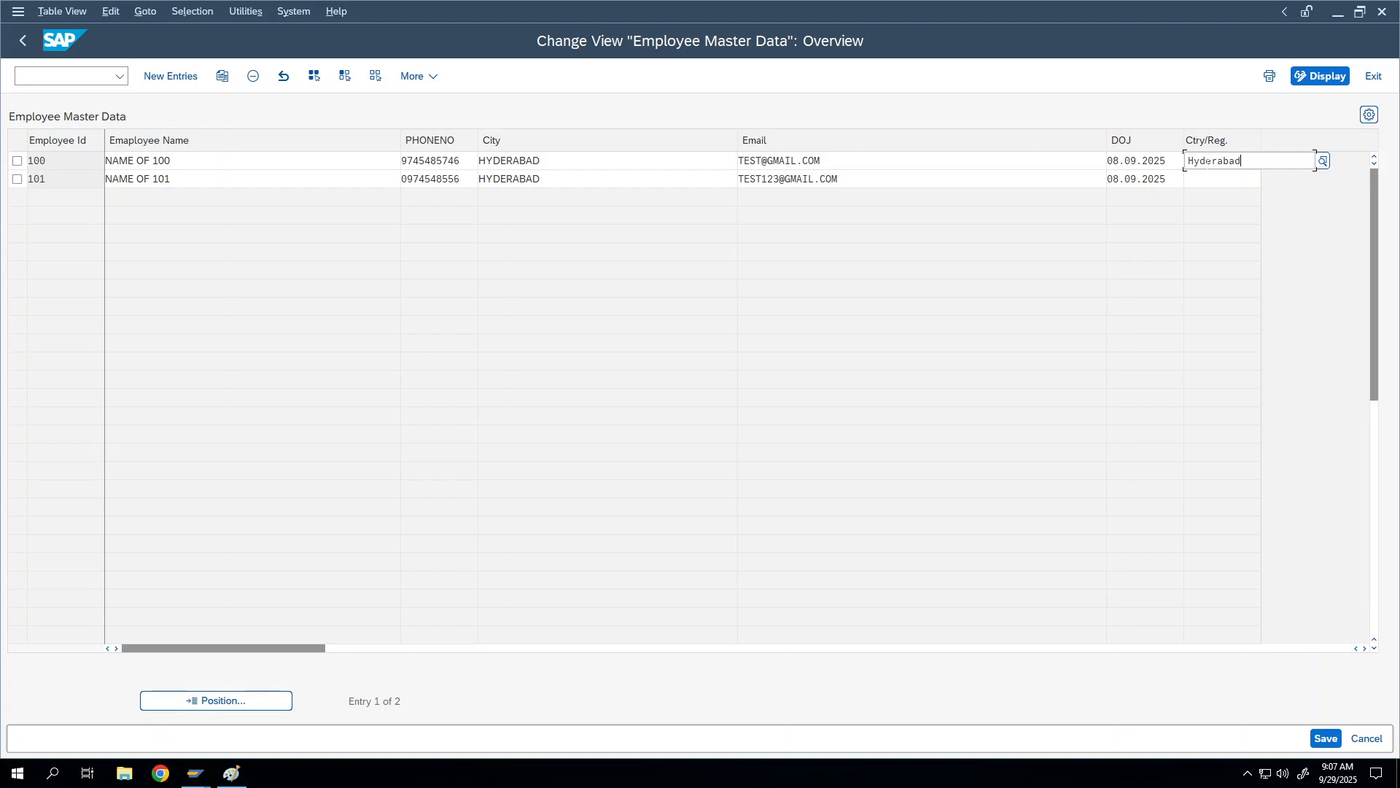
key("Tab")
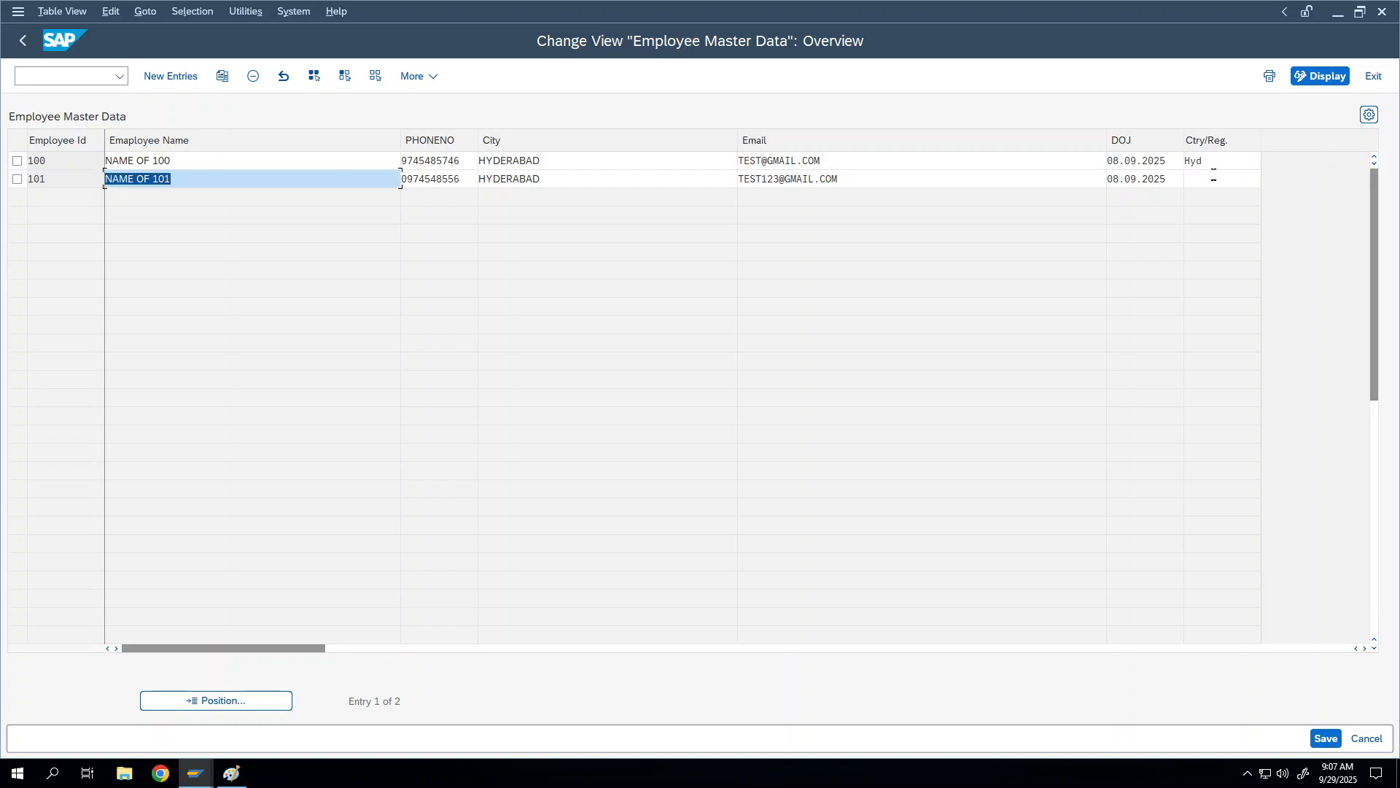
left_click(1214, 177)
type("Chenn")
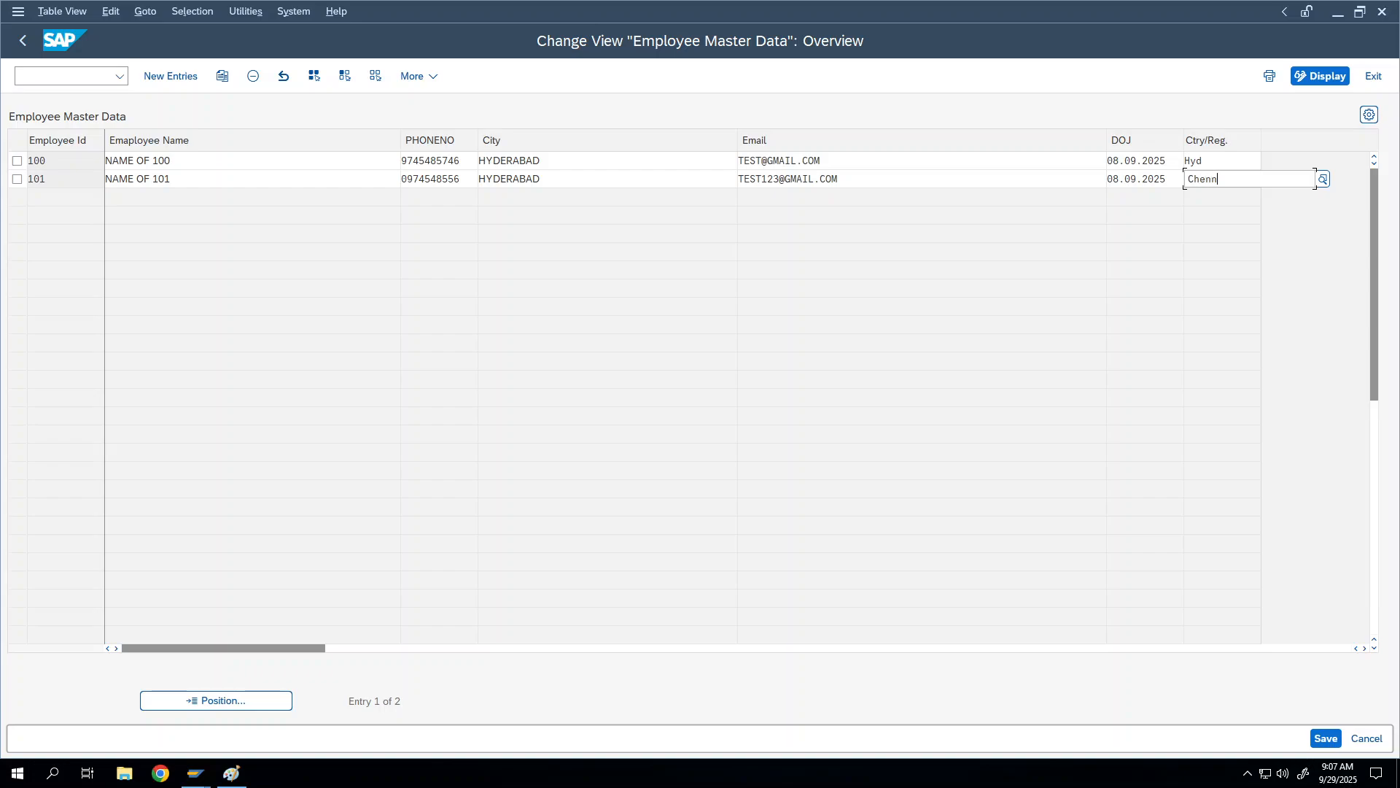
type("i")
key("BackSpace")
key("BackSpace")
key("BackSpace")
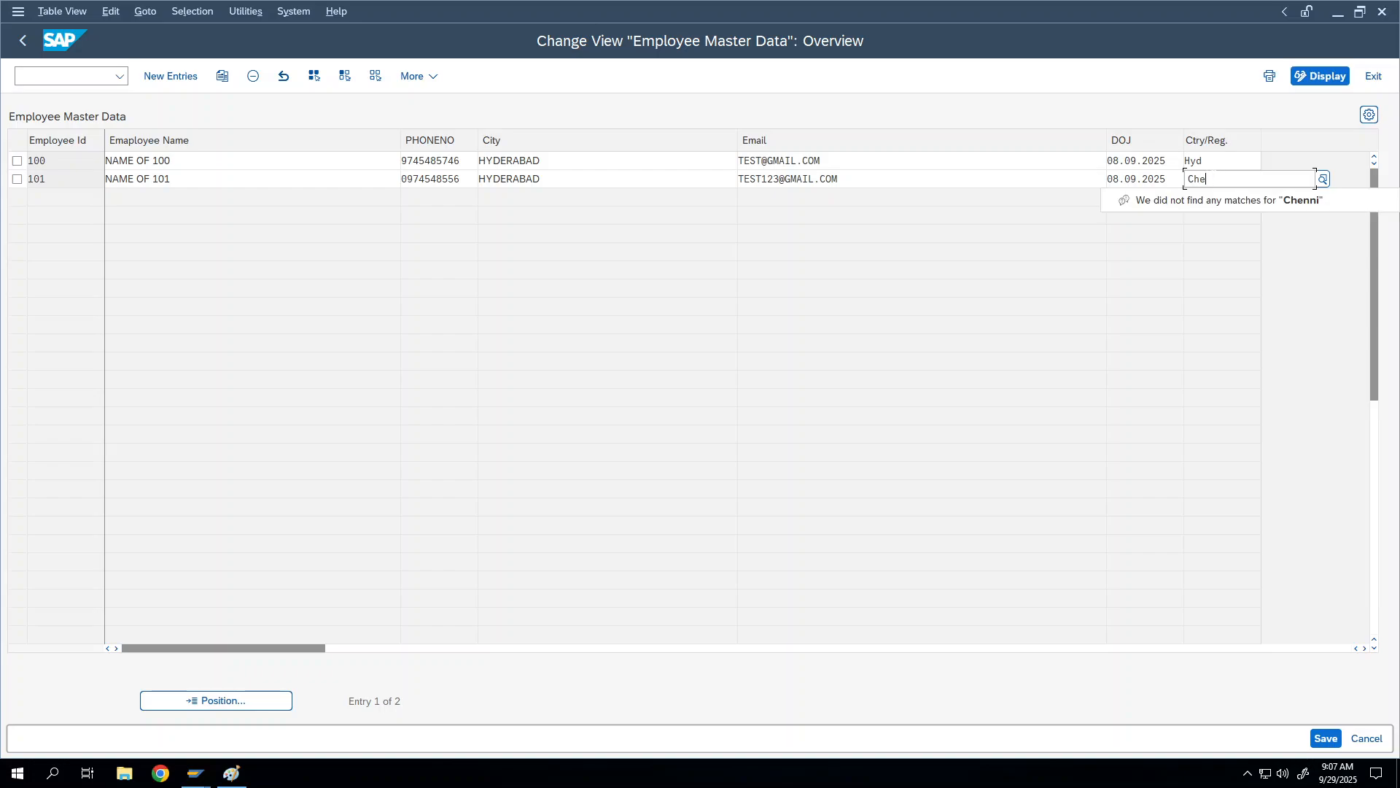
type("nnai")
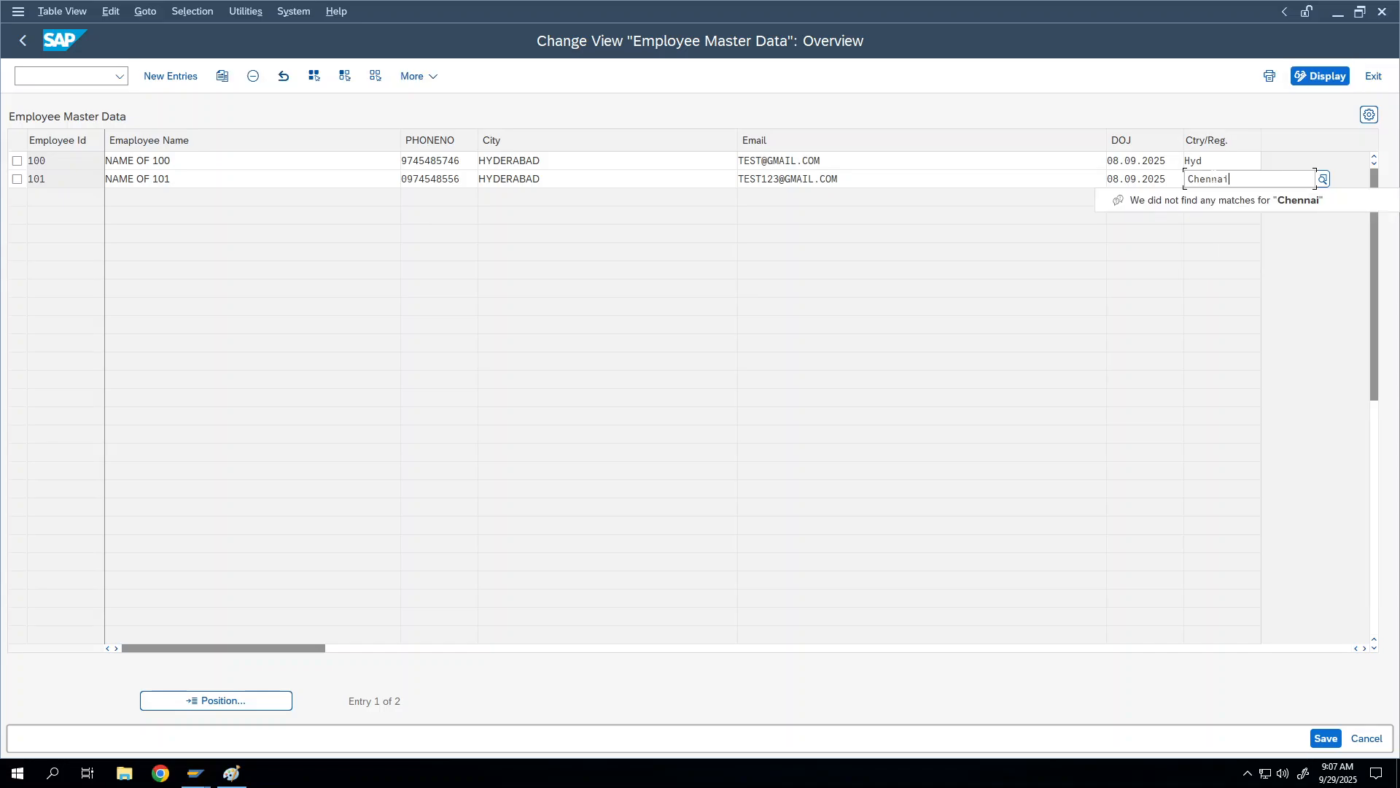
key("Return")
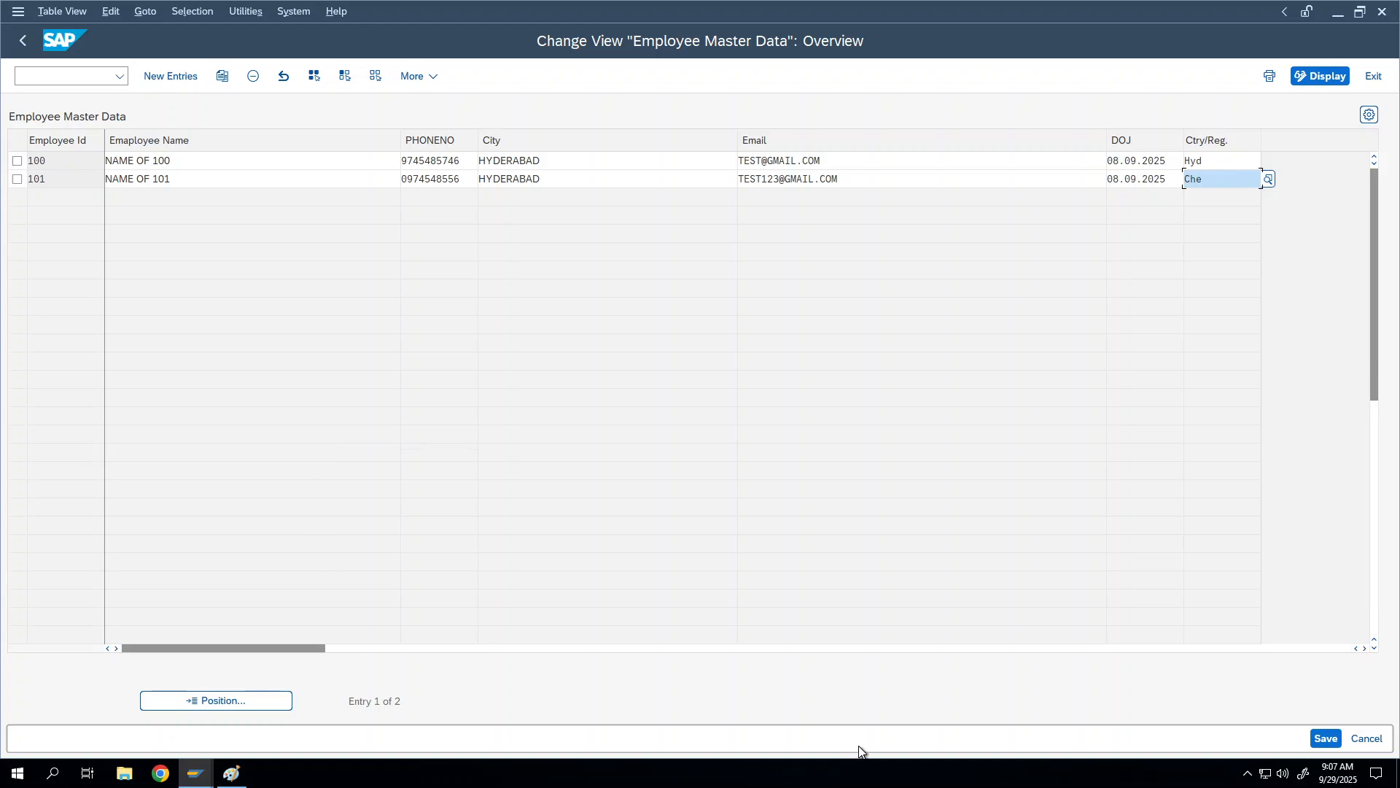
Step: Replace the rejected Ctry/Reg. values with country code IN (India) and save the table
left_click(1327, 740)
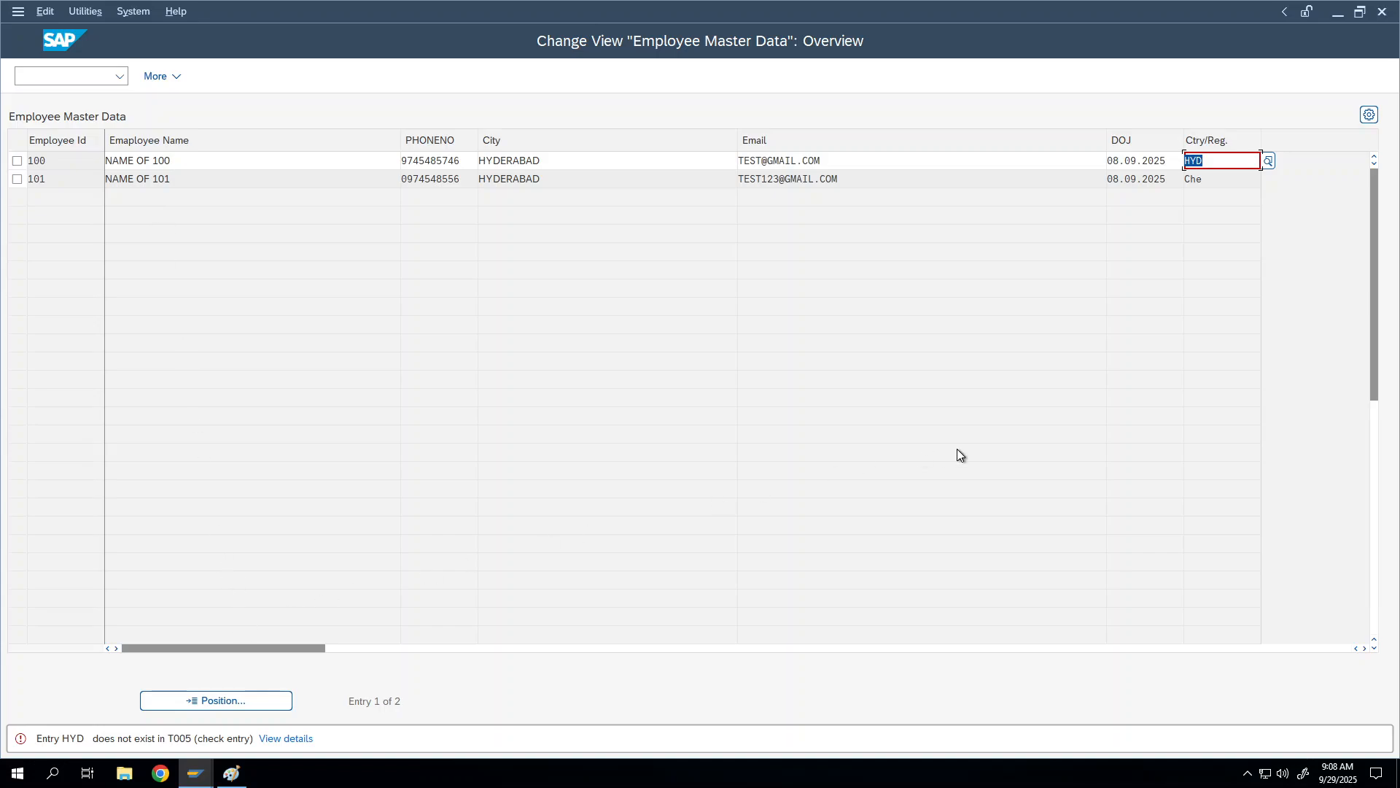
key("Delete")
type("IN")
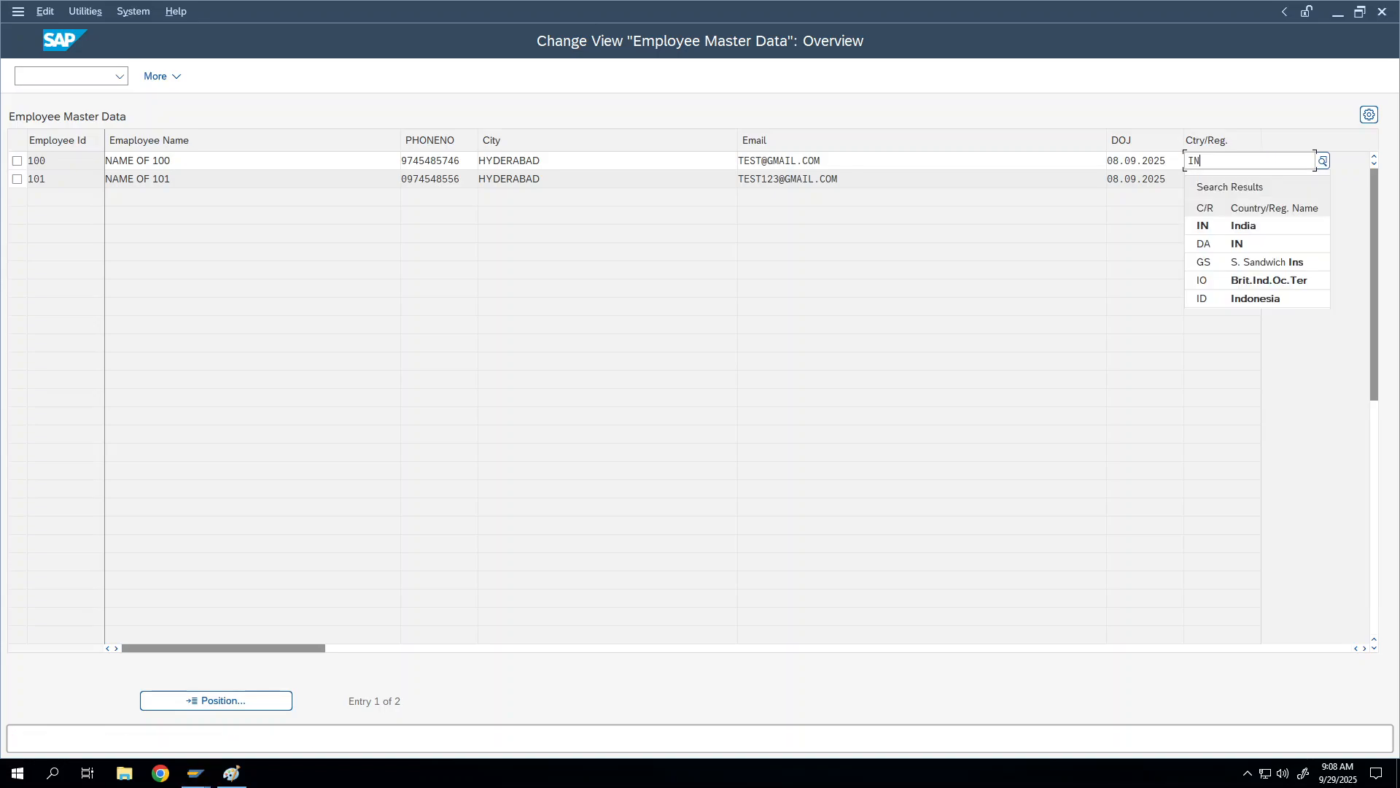
left_click(1203, 225)
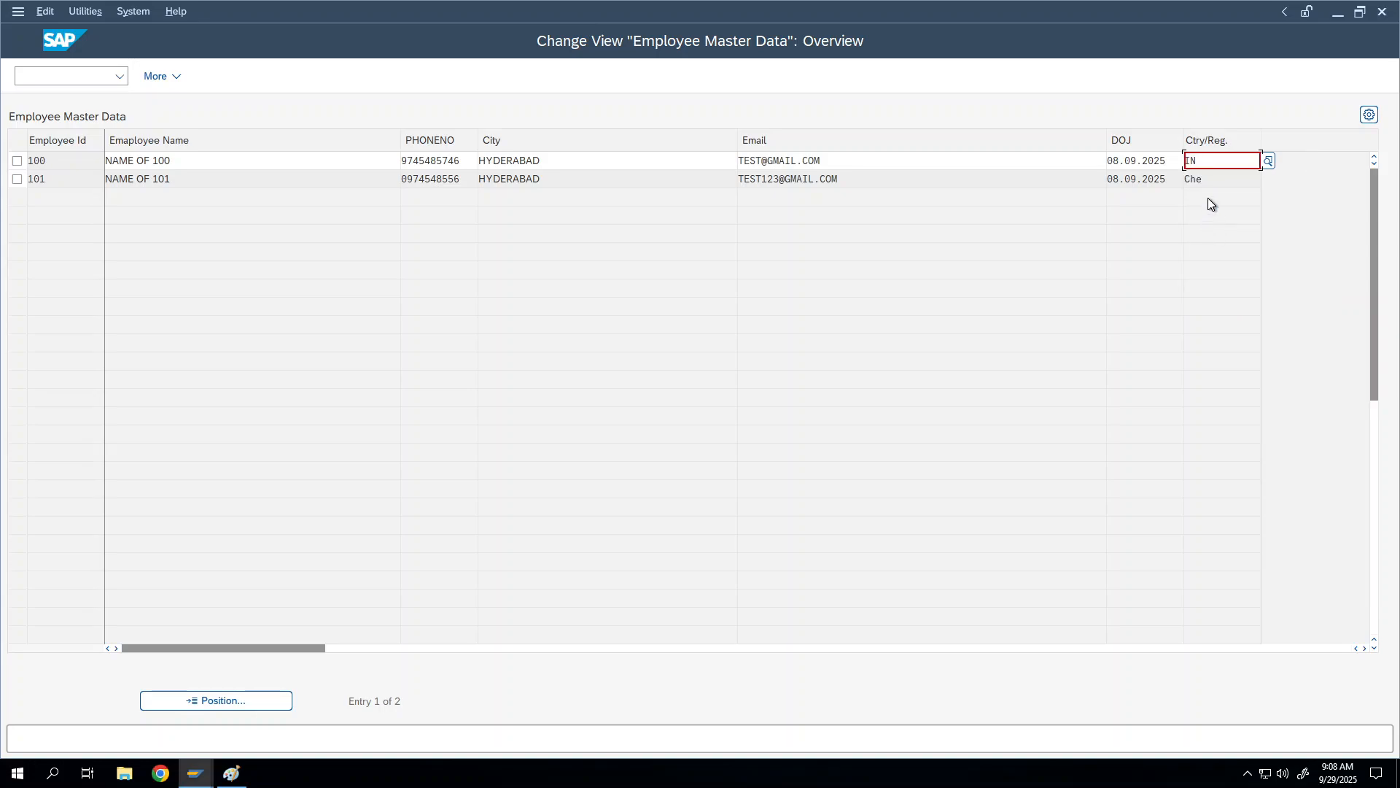
key("Return")
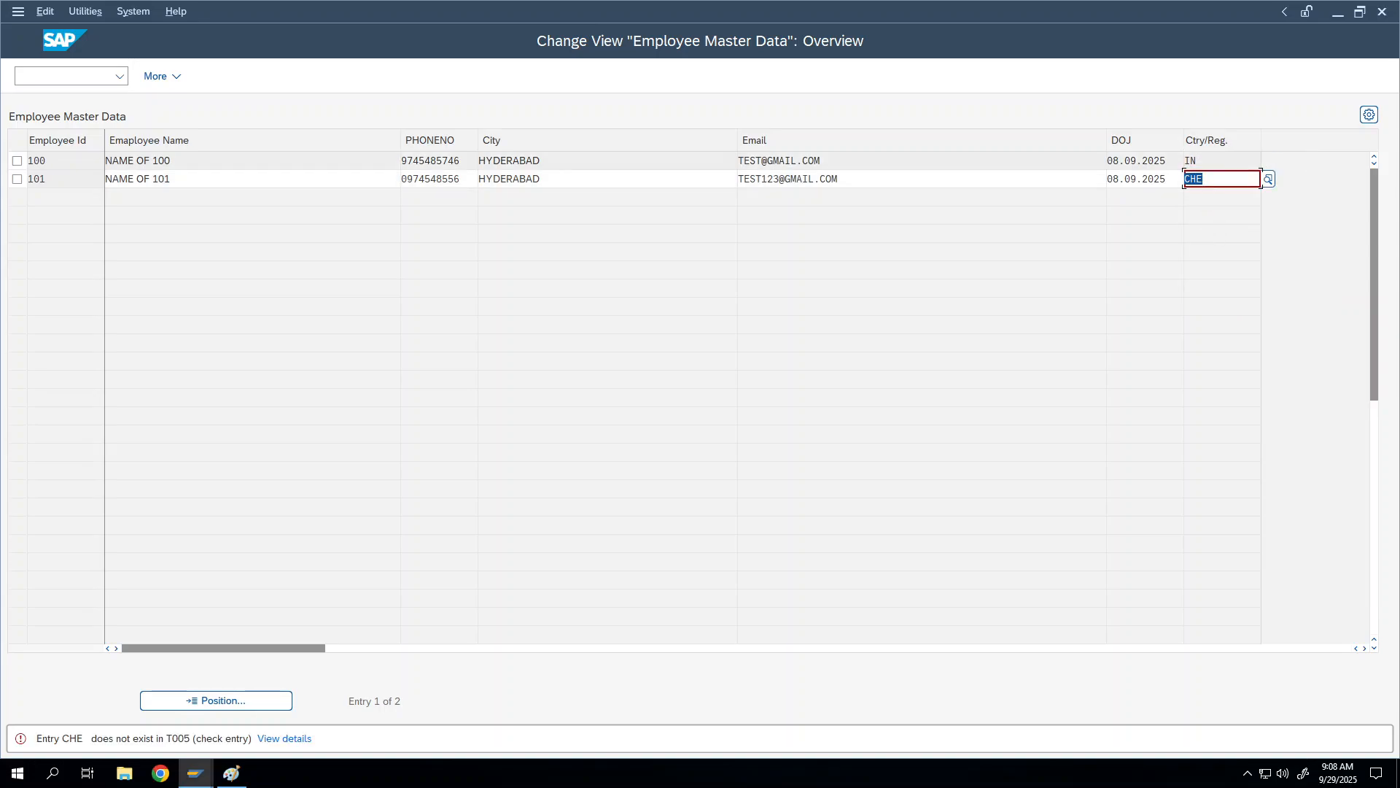
key("ctrl+s")
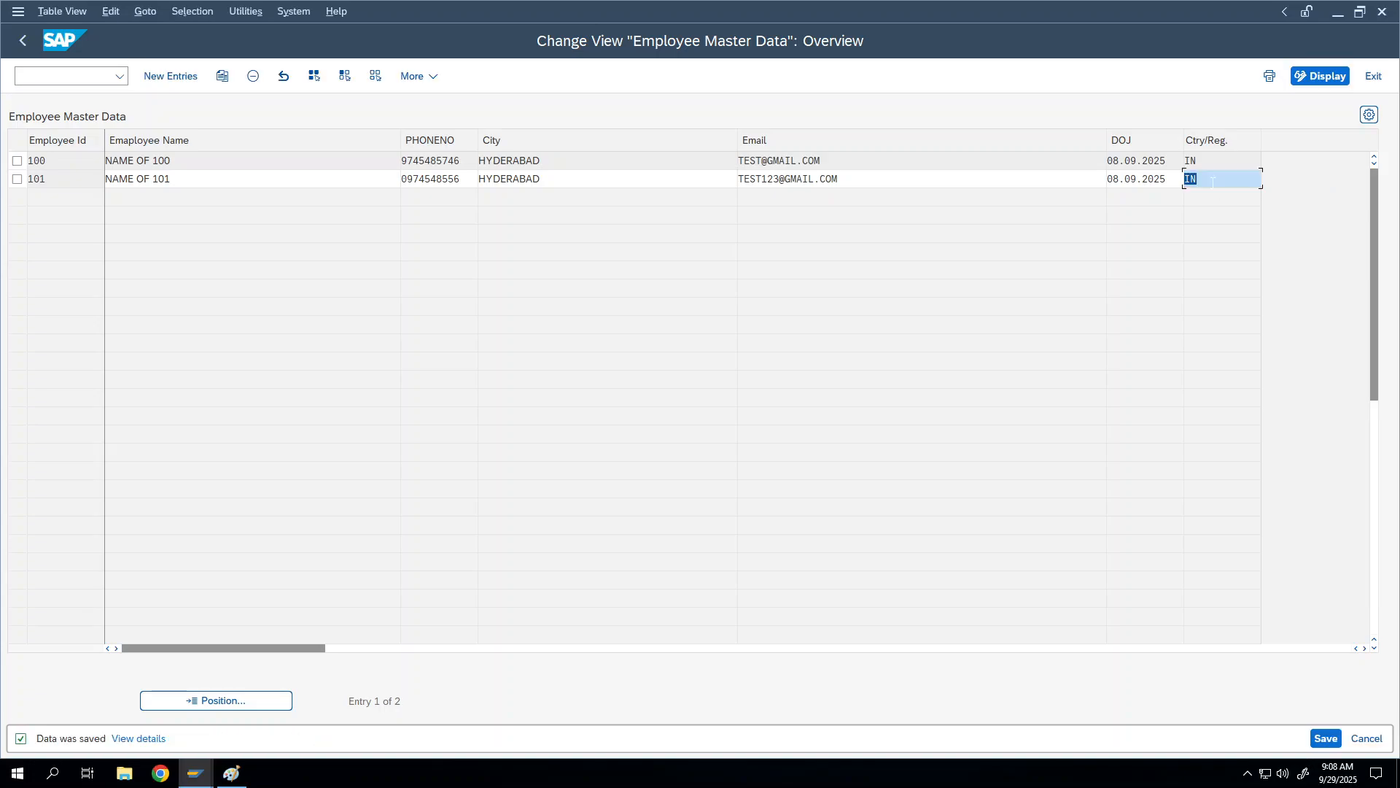
key("ctrl+s")
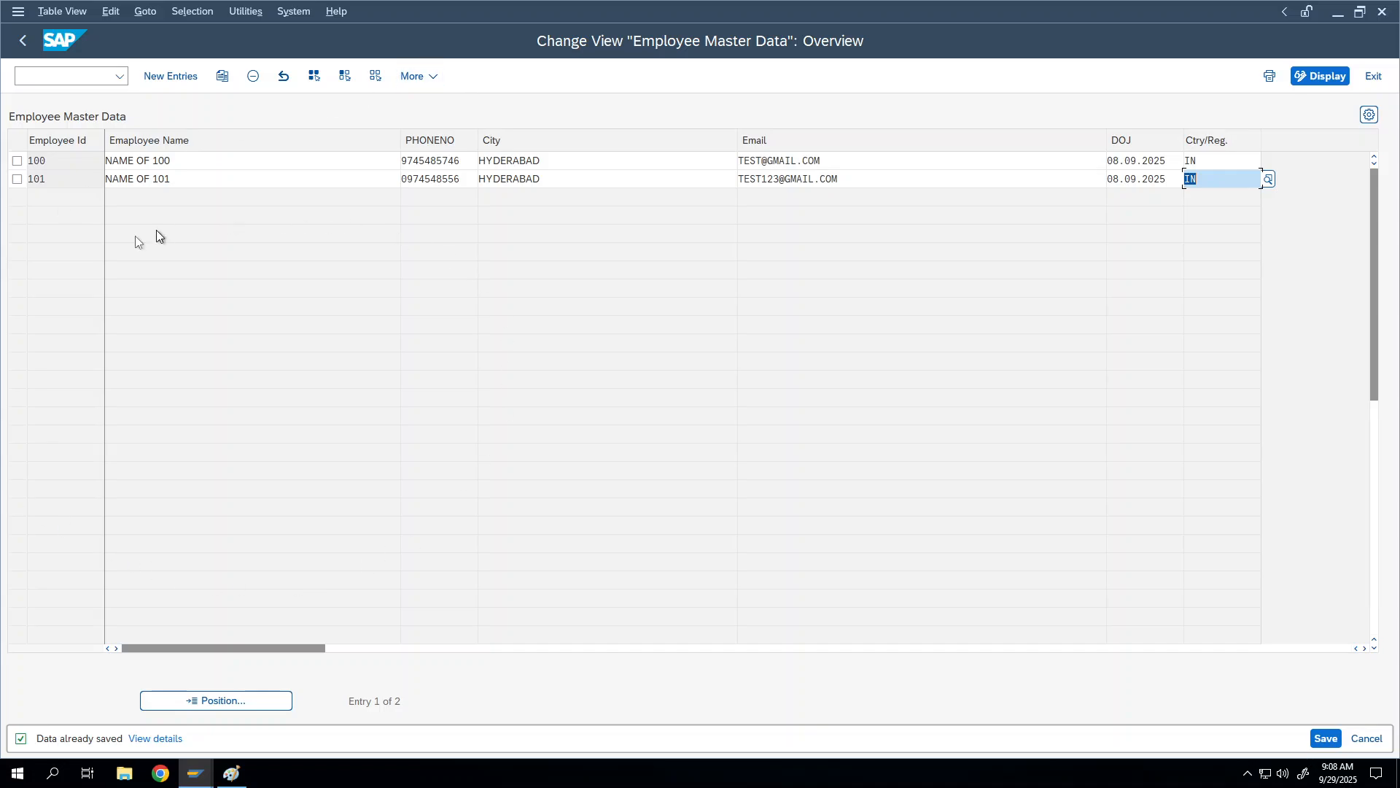
Step: Create new entry 103 named 'Name of 103' with a phone number, city Delhi and an email address
left_click(169, 76)
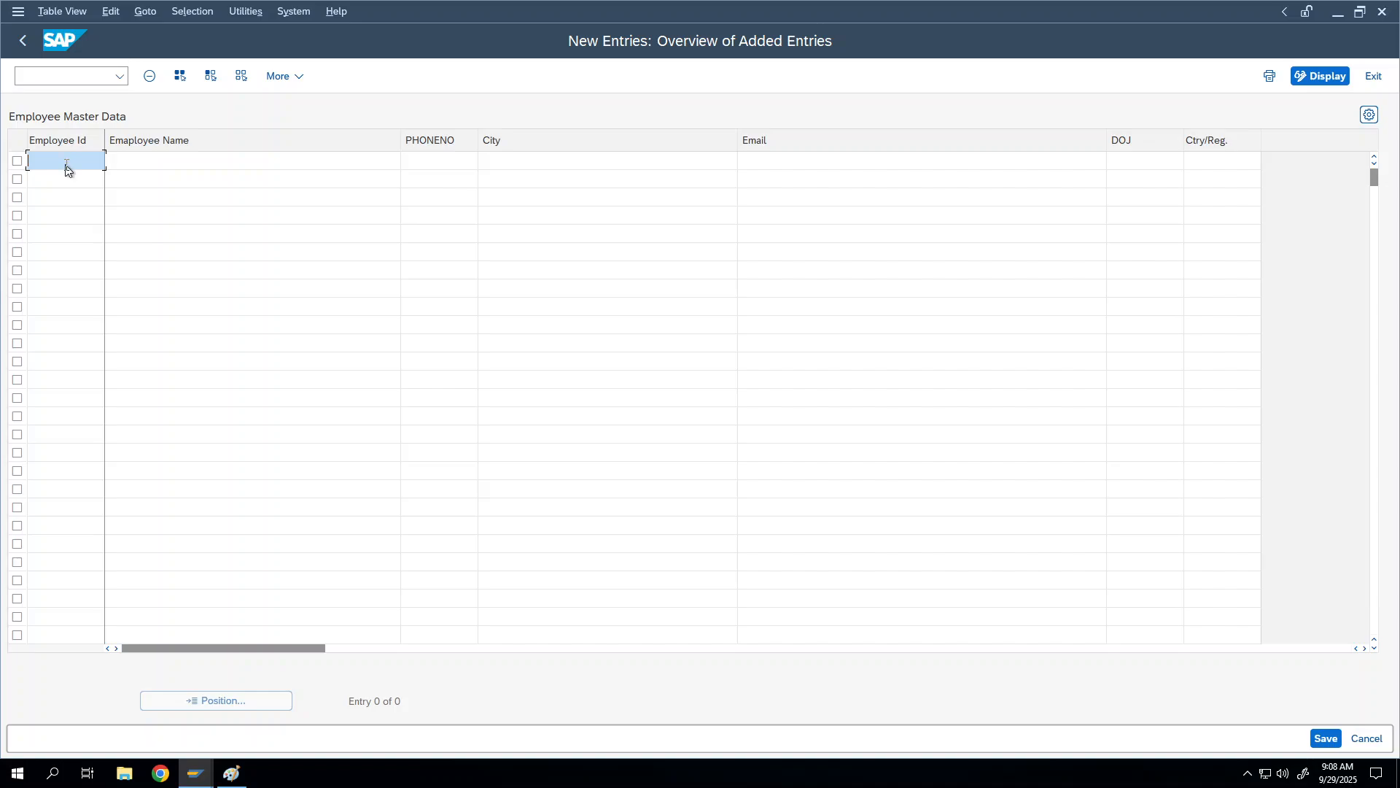
type("103")
key("Tab")
type("Name E")
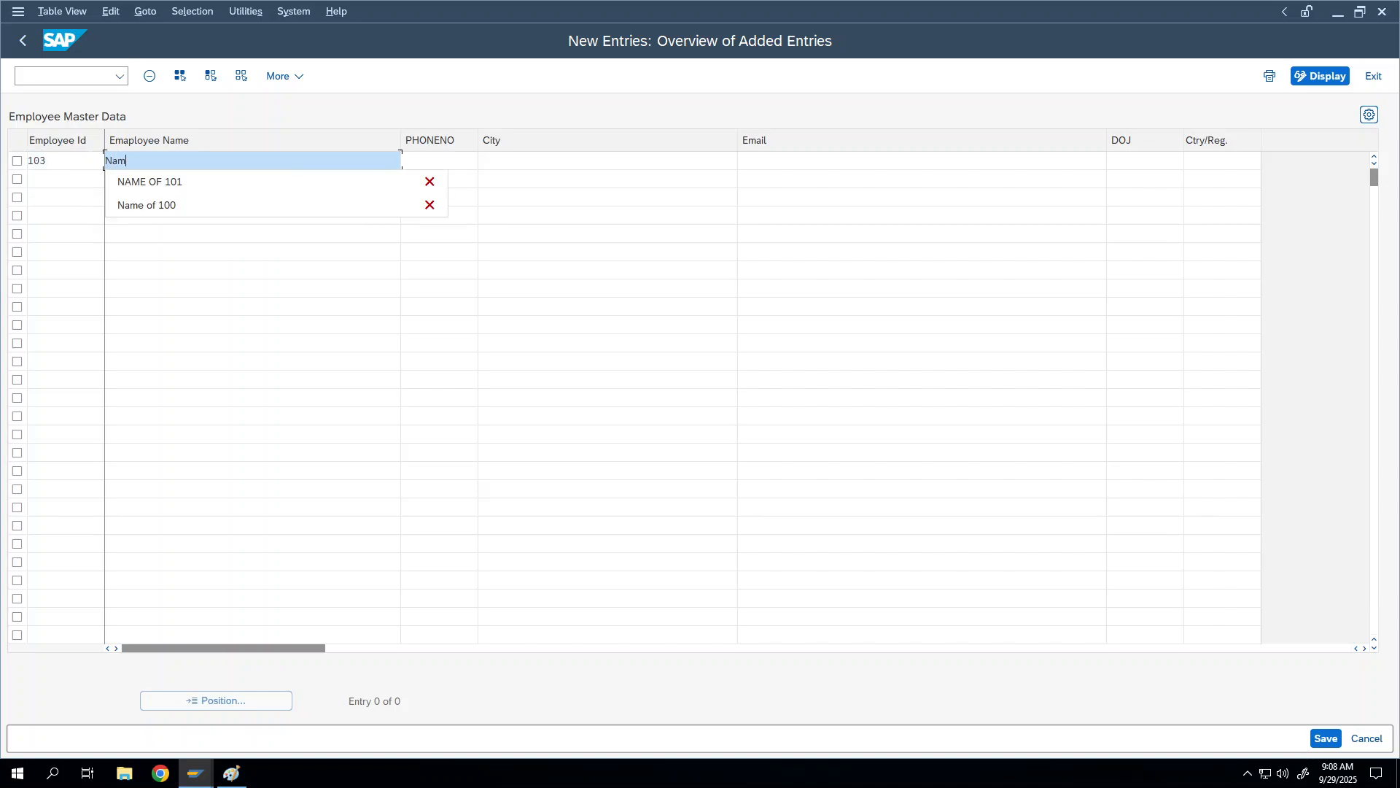
key("BackSpace")
type("of 103")
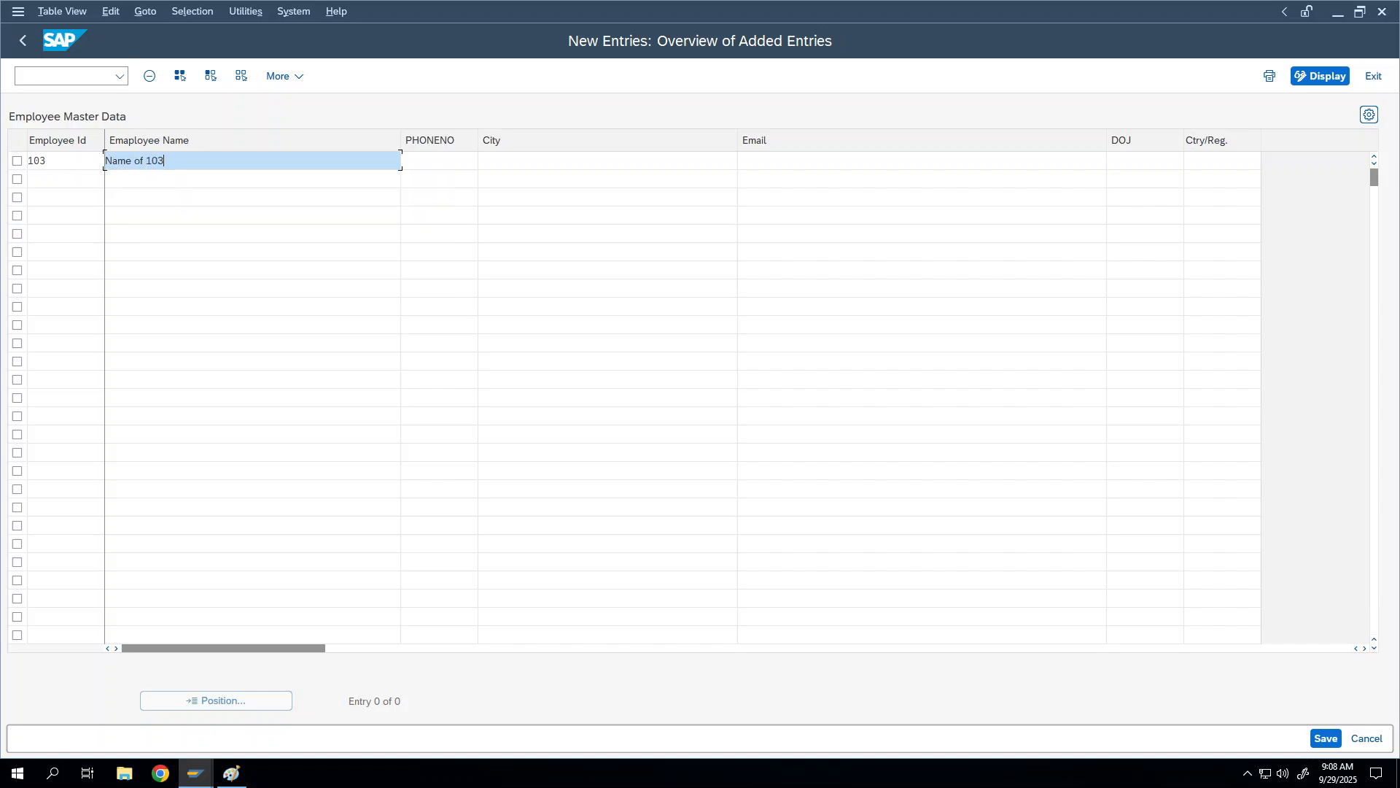
key("Tab")
type("987989987")
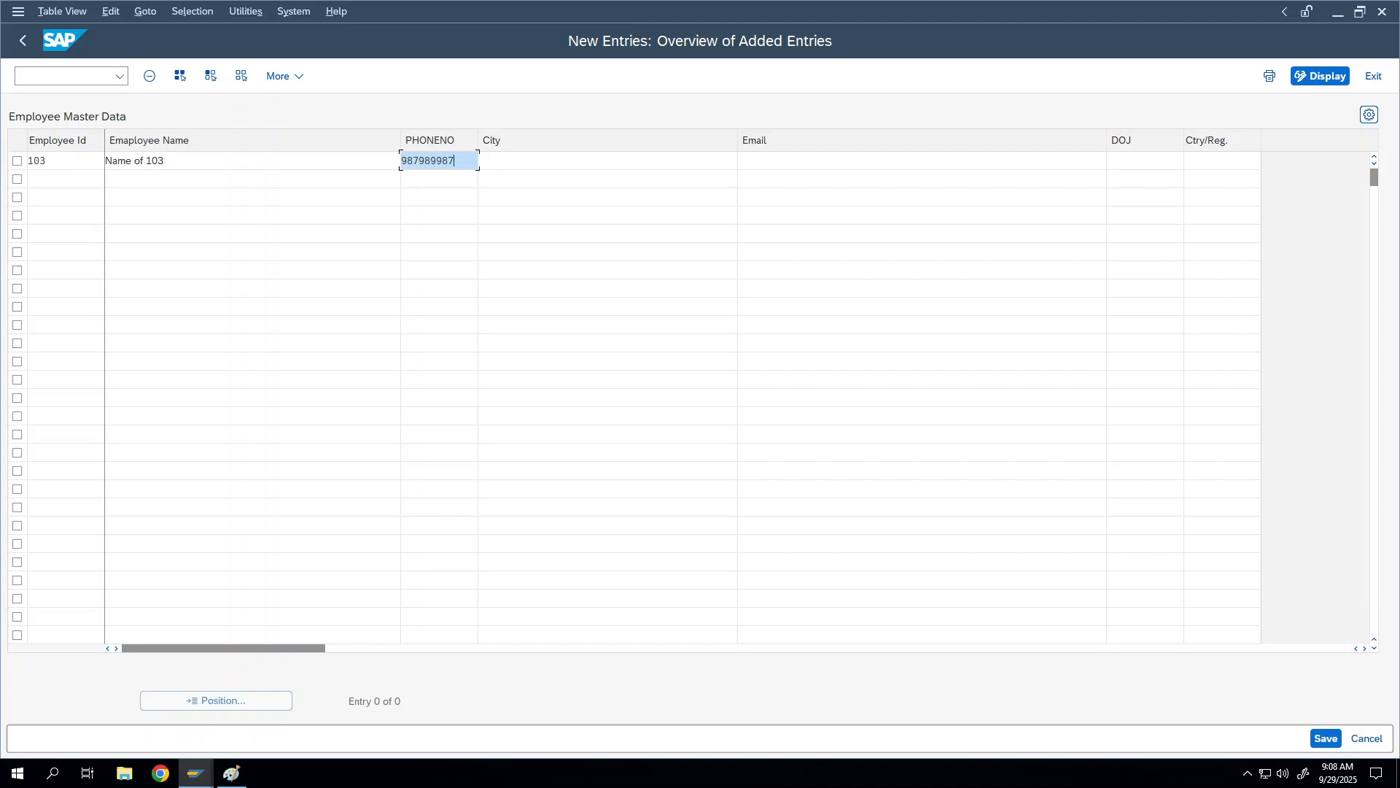
key("Tab")
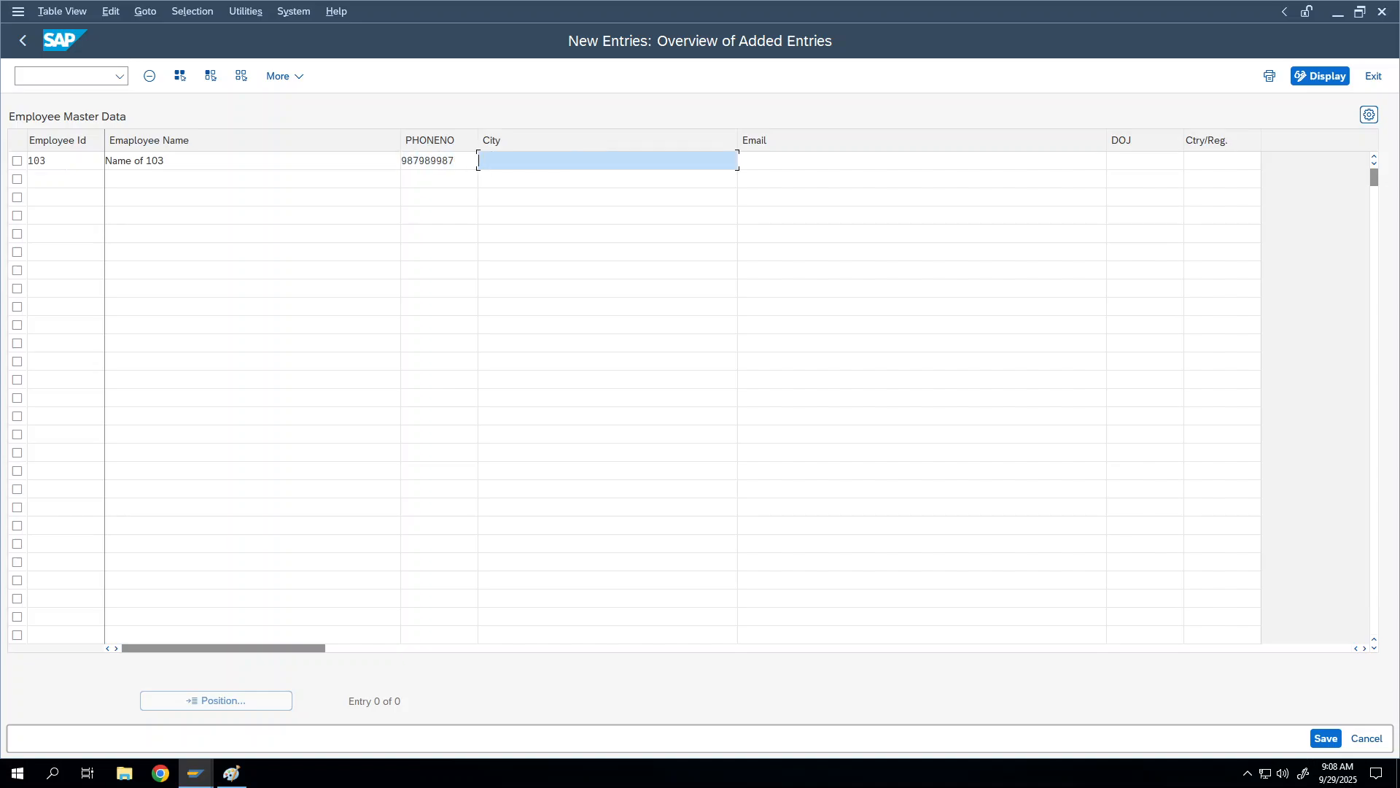
type("Delhi")
key("Tab")
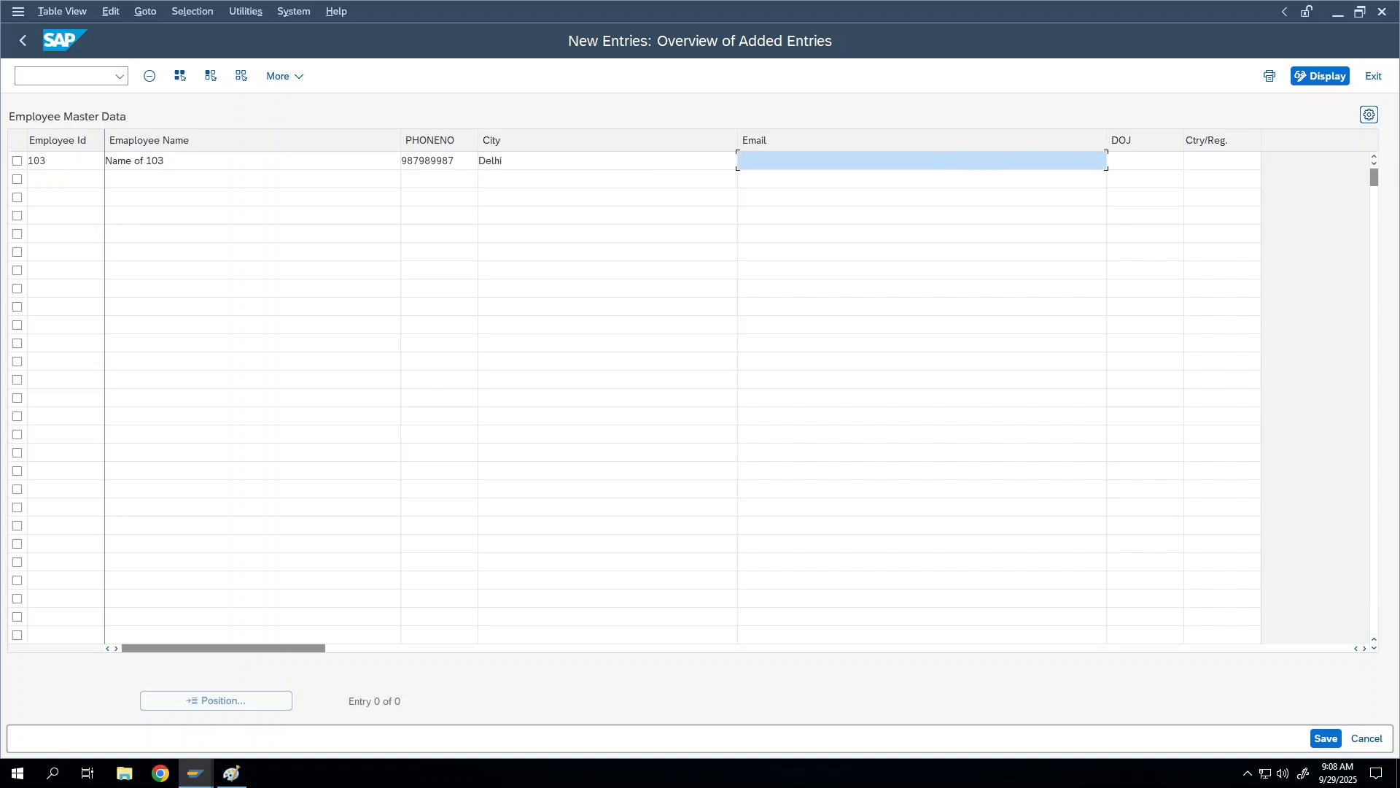
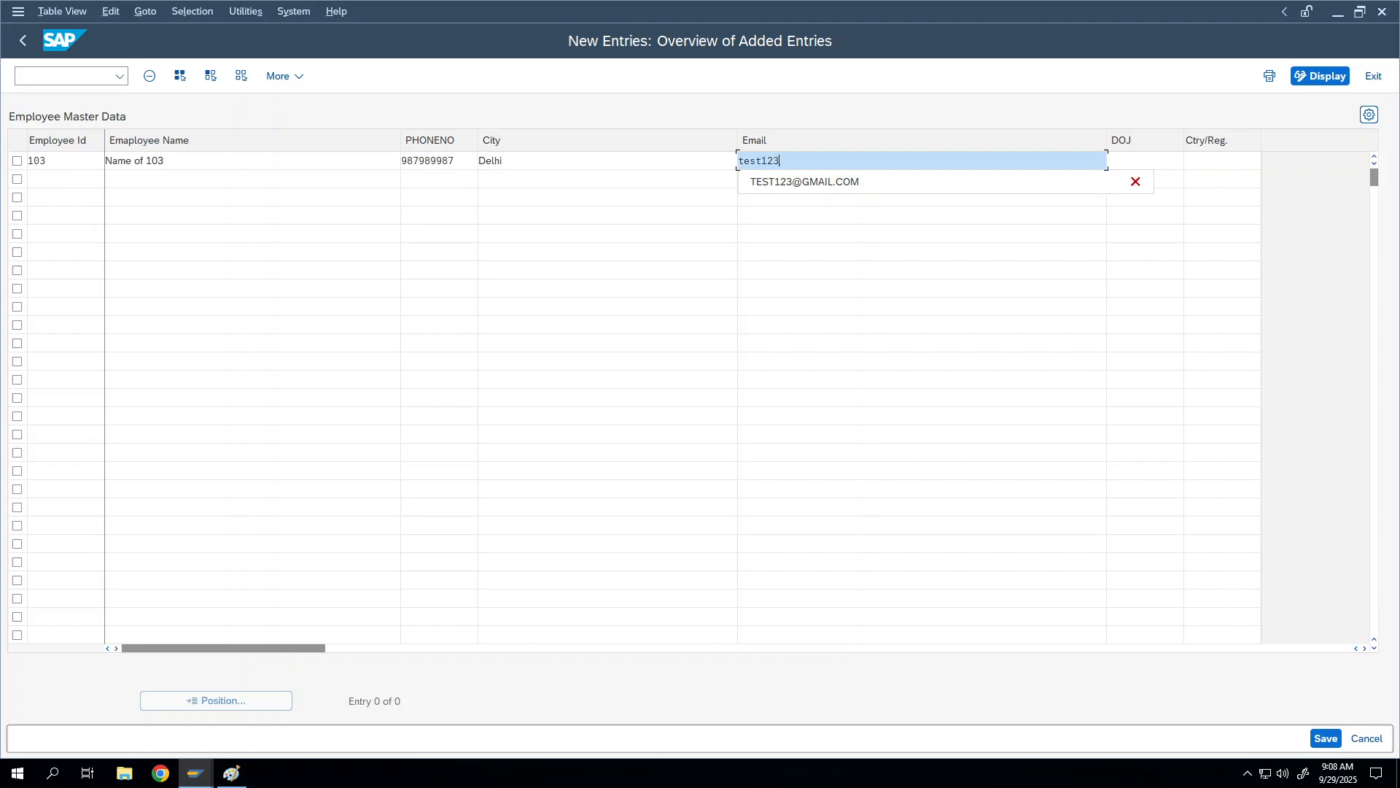
key("Tab")
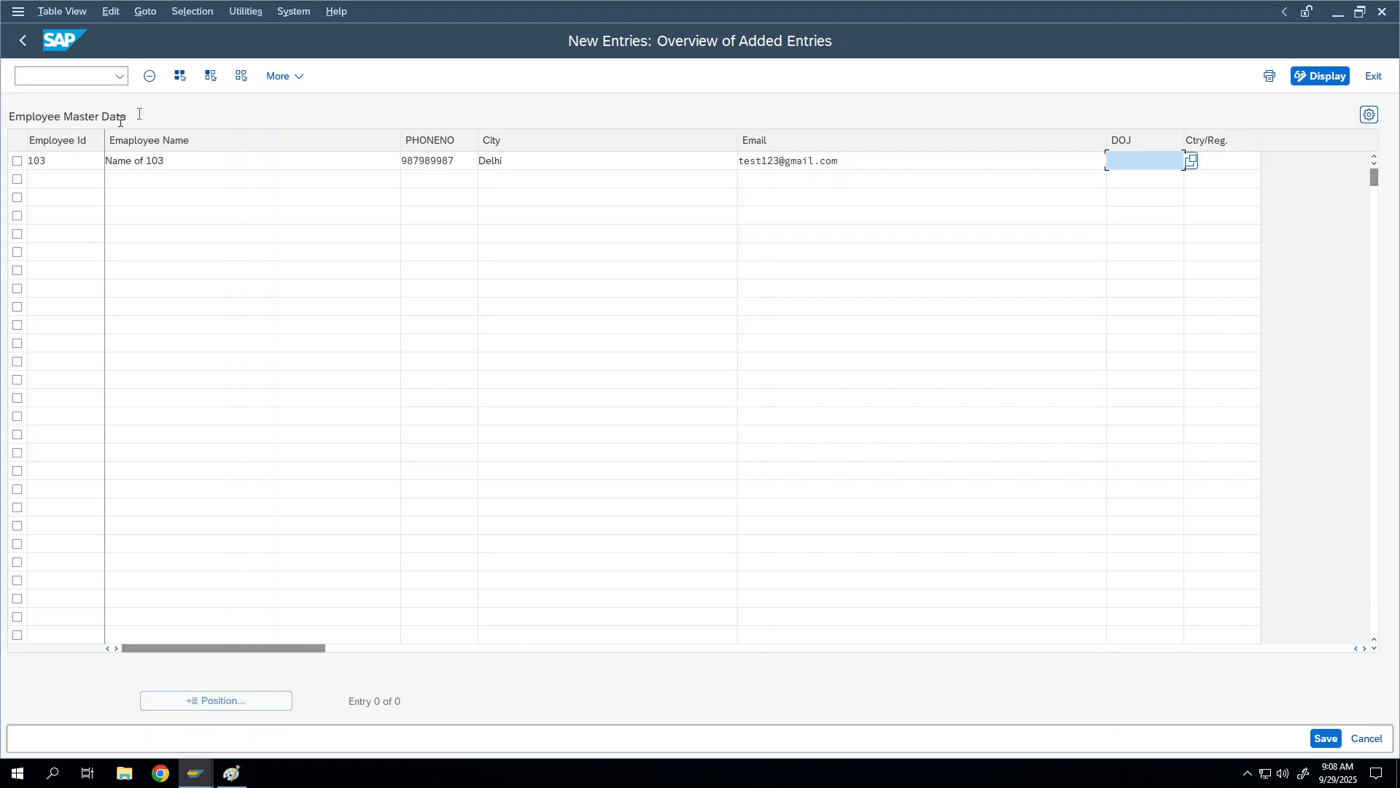
Step: Set joining date 27.09.2025 from the calendar and Ctry/Reg. IN, then save employee 103
left_click(1190, 165)
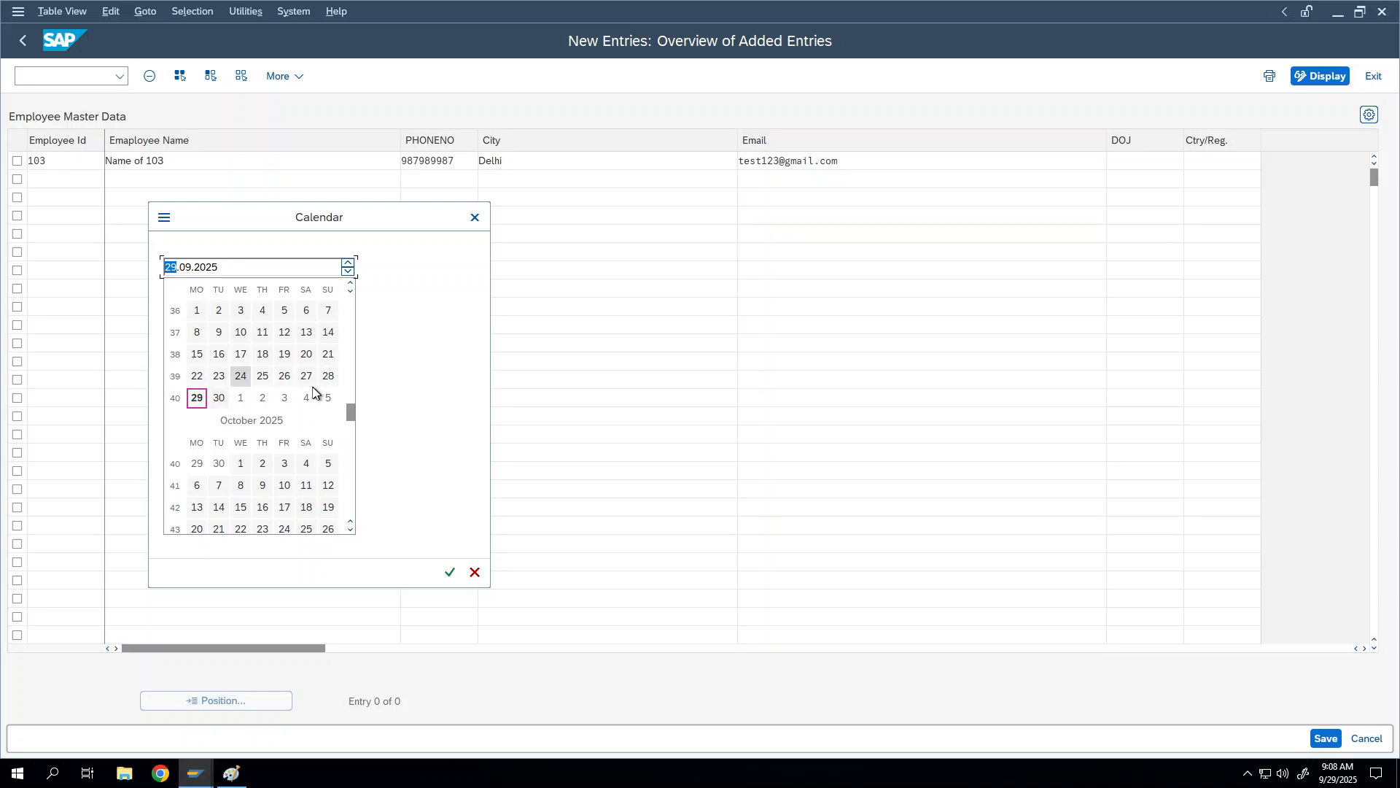
double_click(300, 377)
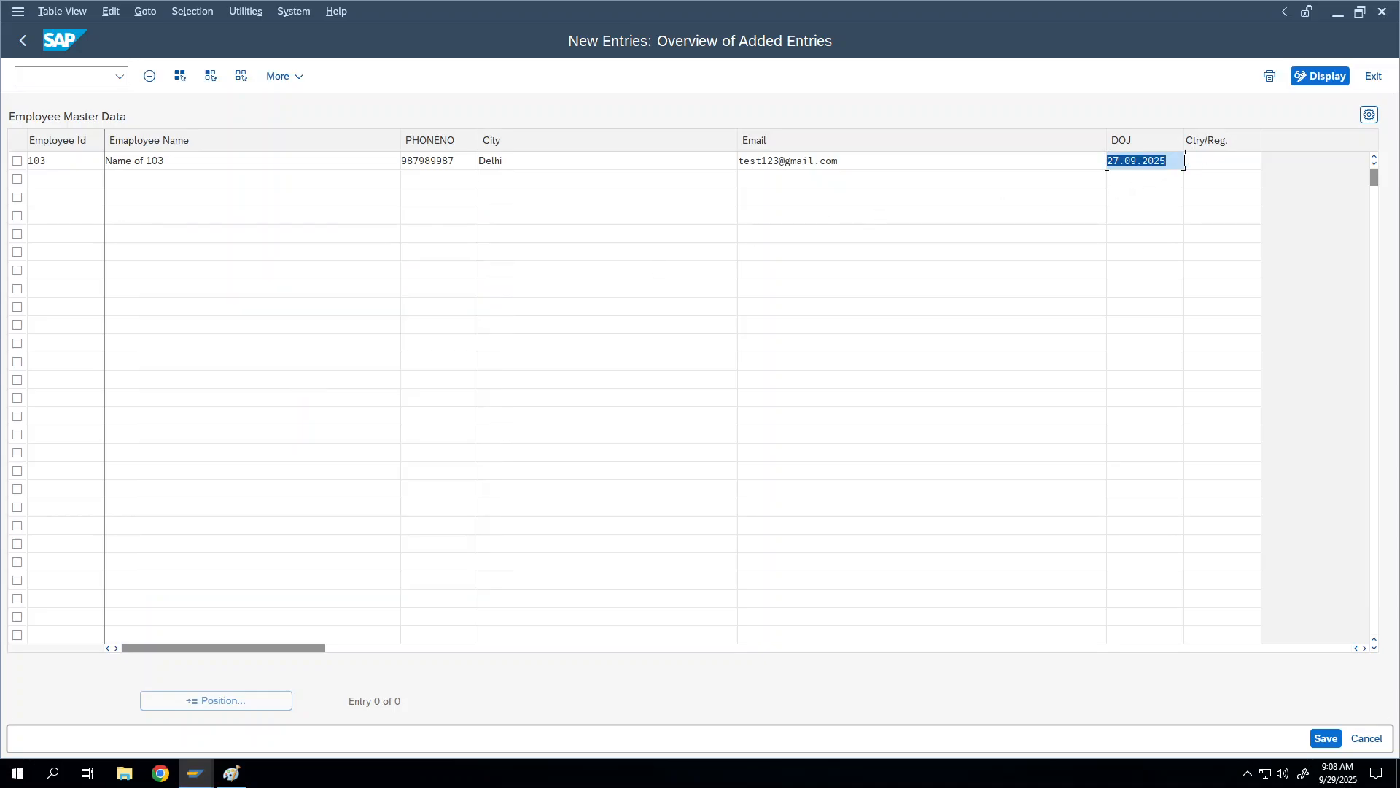
left_click(1209, 164)
type("IN")
key("Return")
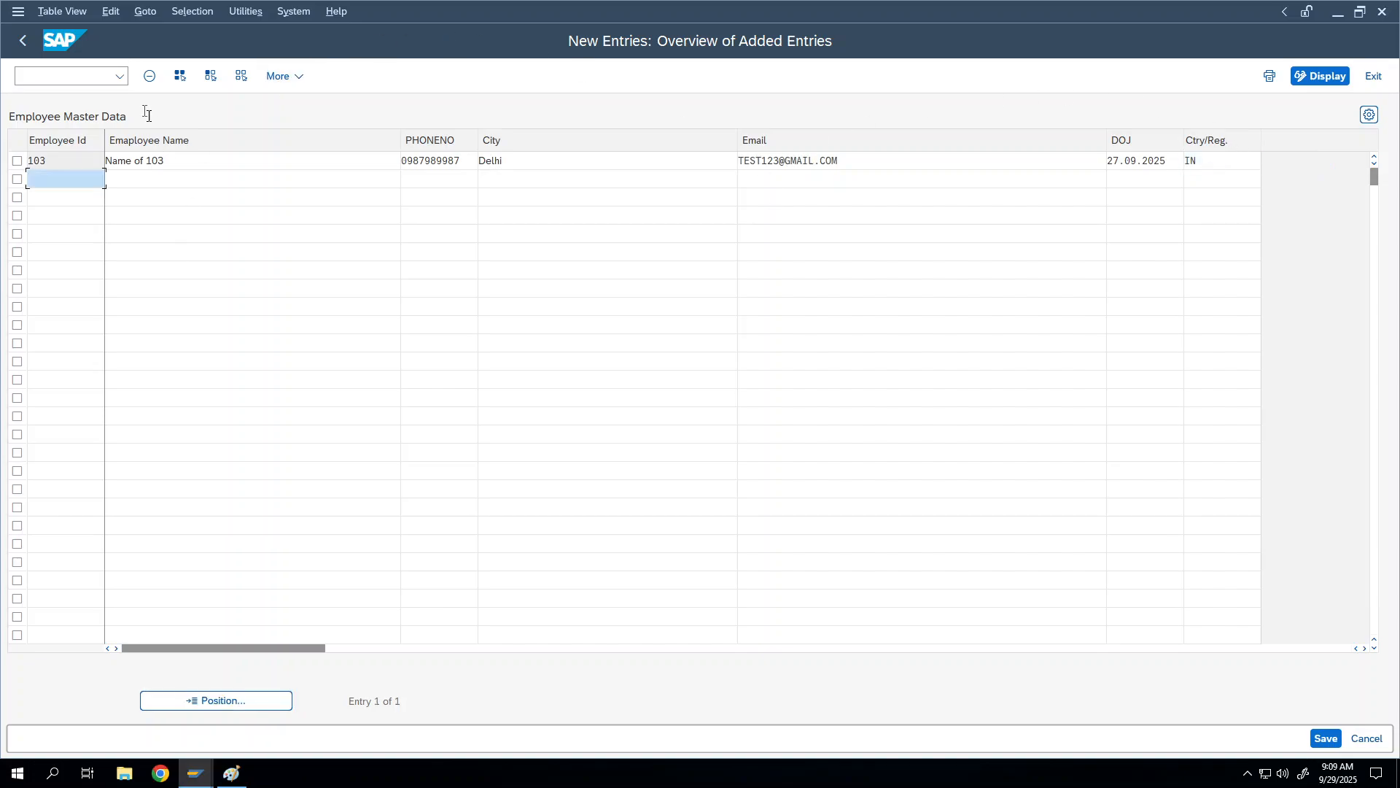
left_click(1328, 739)
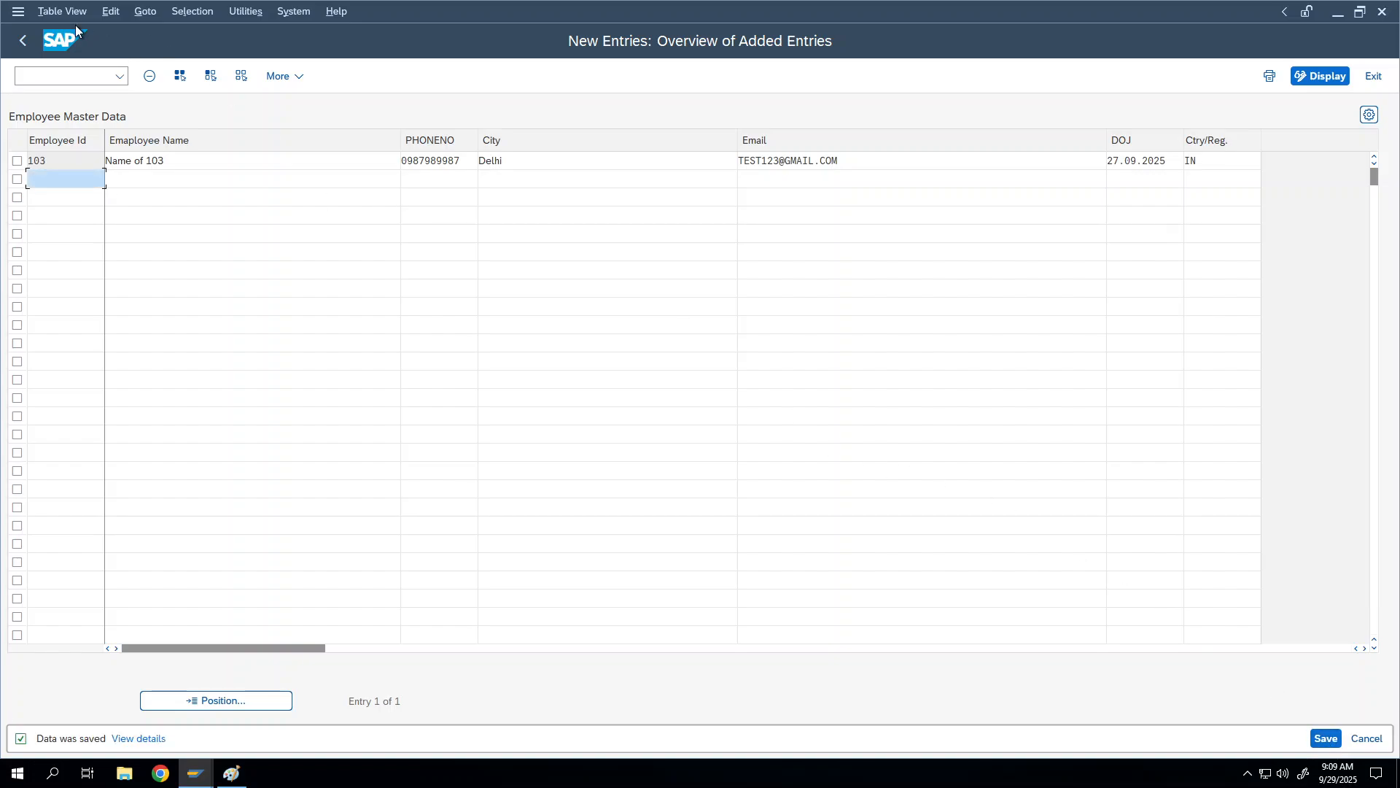
Step: Append '56' to employee 100's email address, save, and go back to the initial screen
left_click(24, 41)
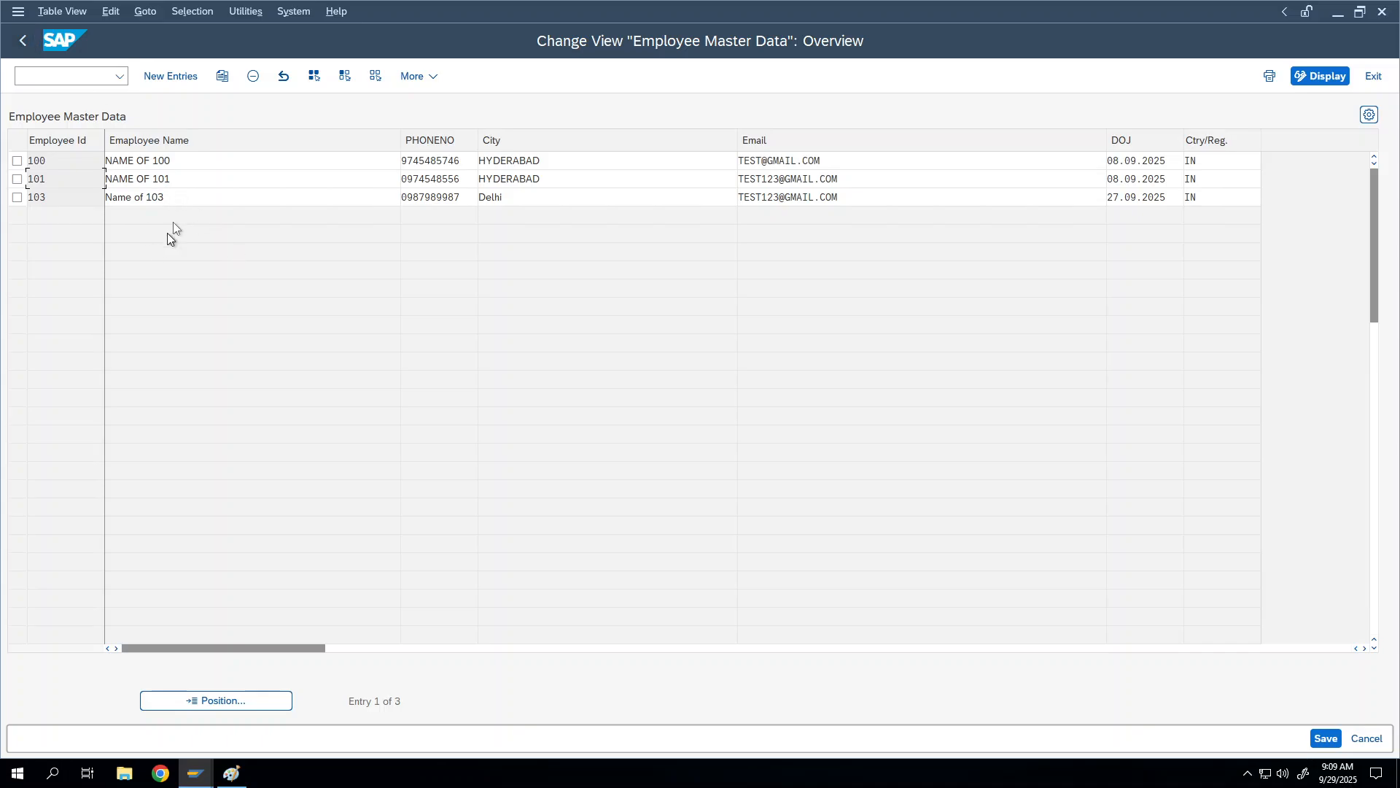
left_click(214, 194)
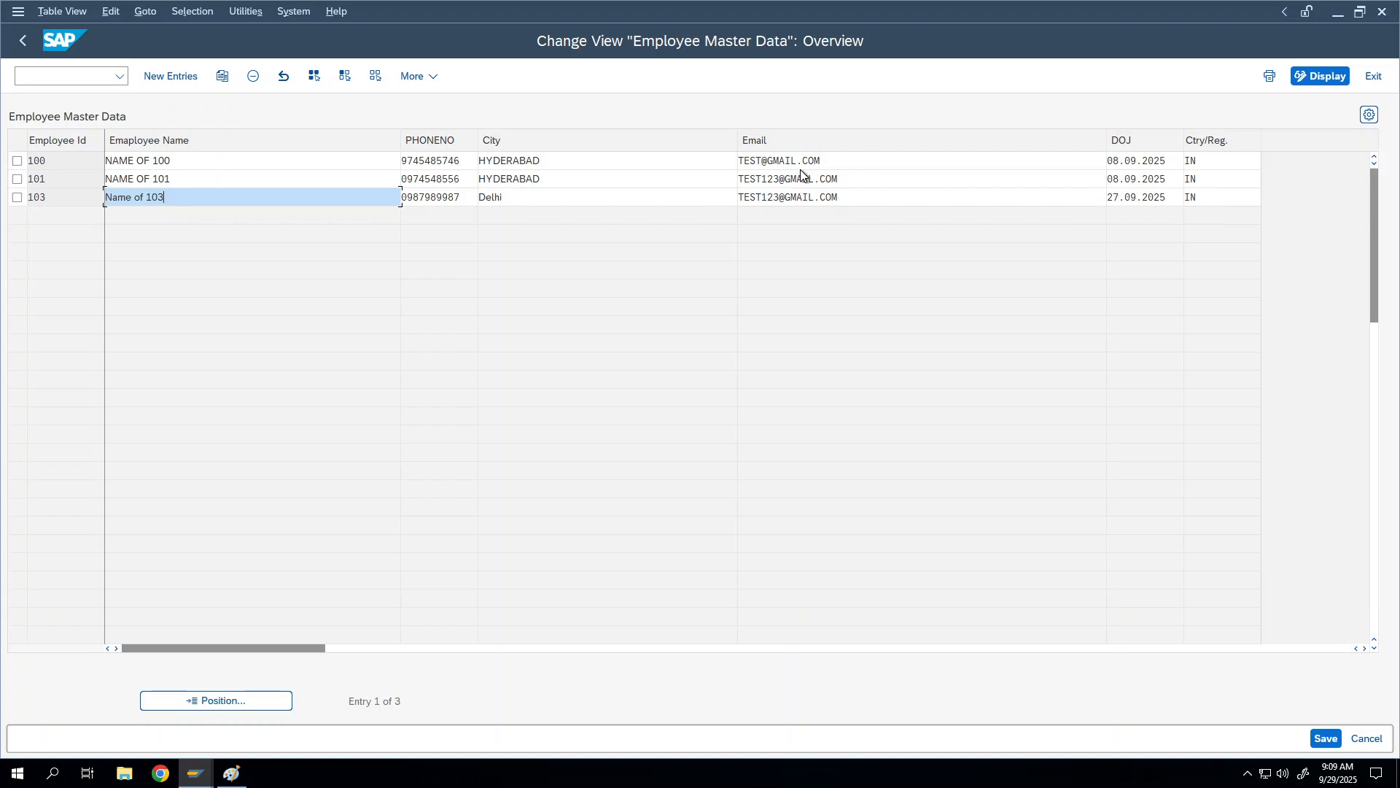
right_click(761, 160)
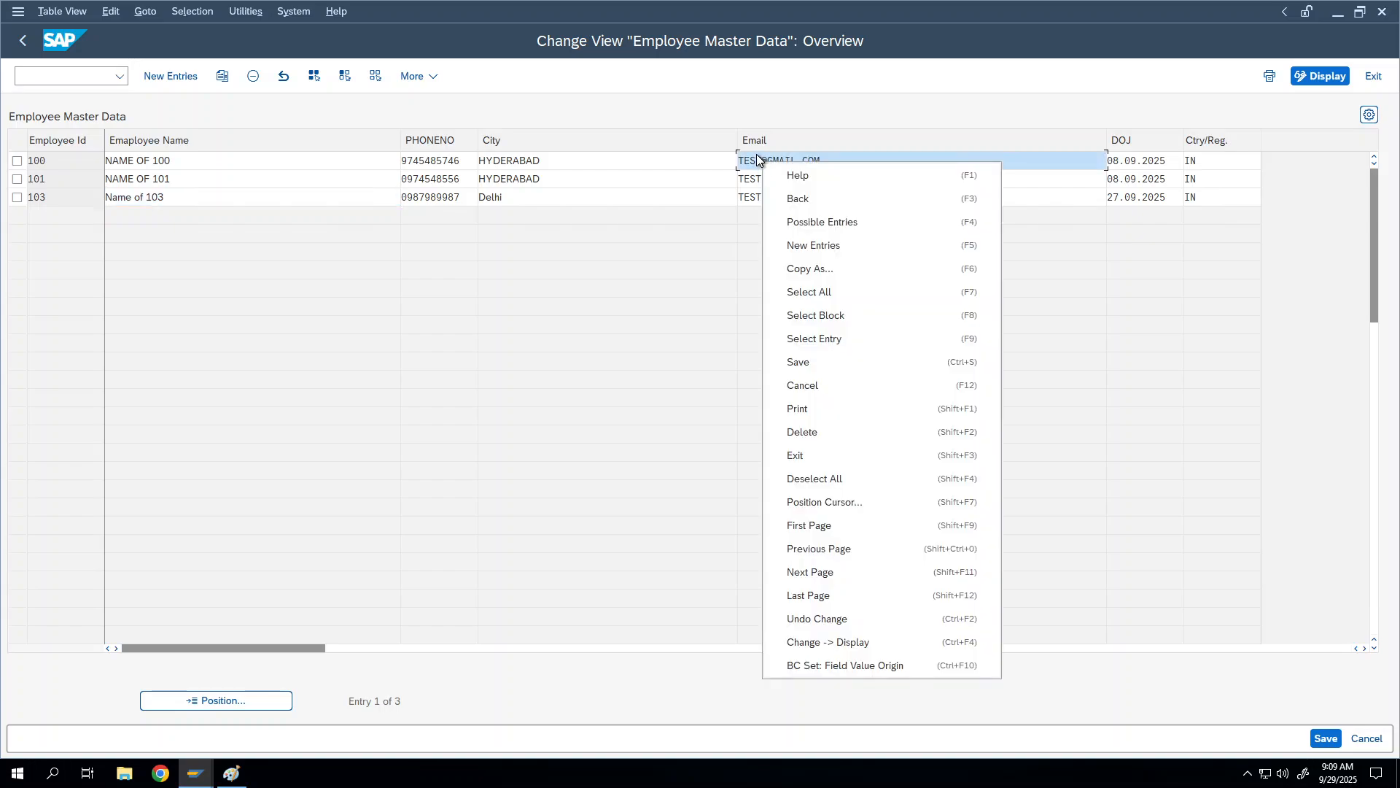
left_click(760, 160)
right_click(760, 160)
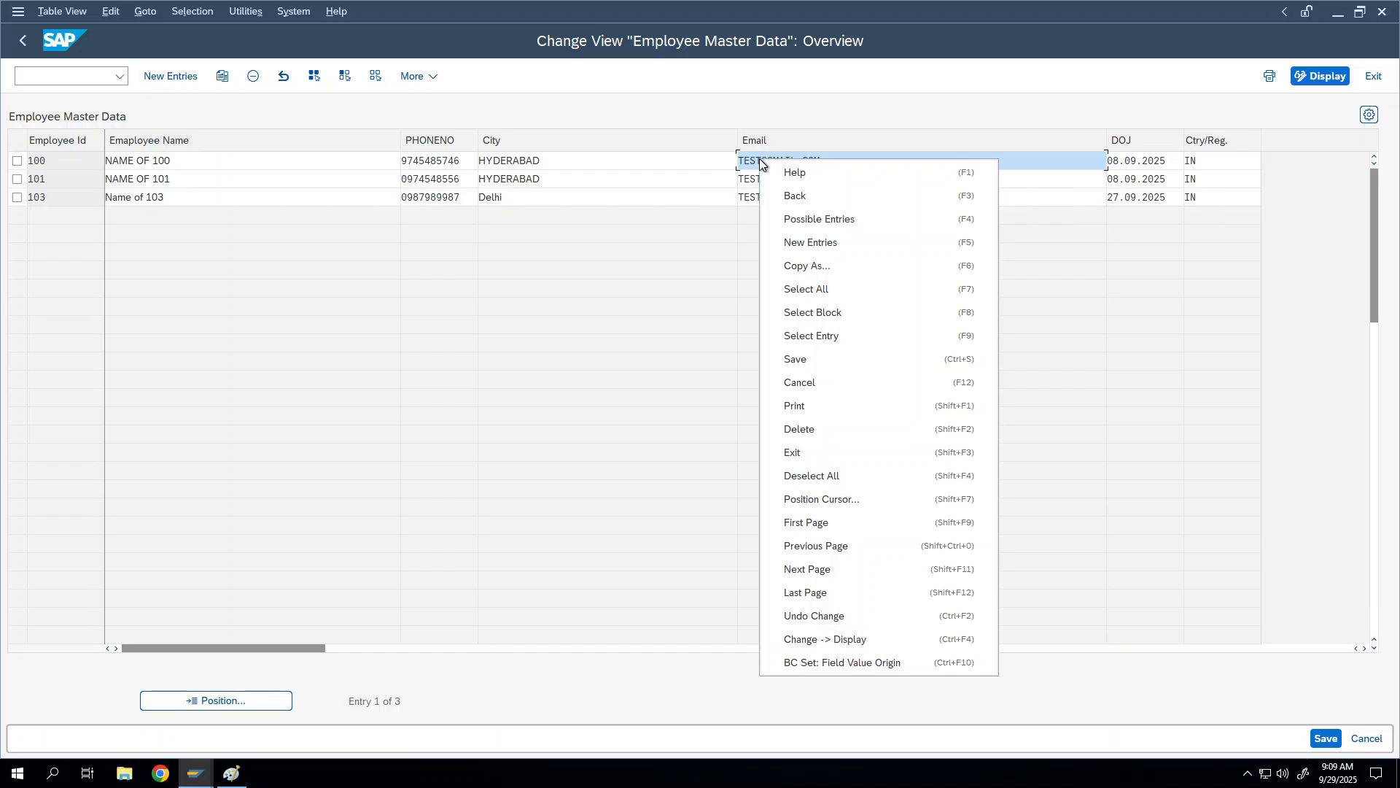
left_click(756, 160)
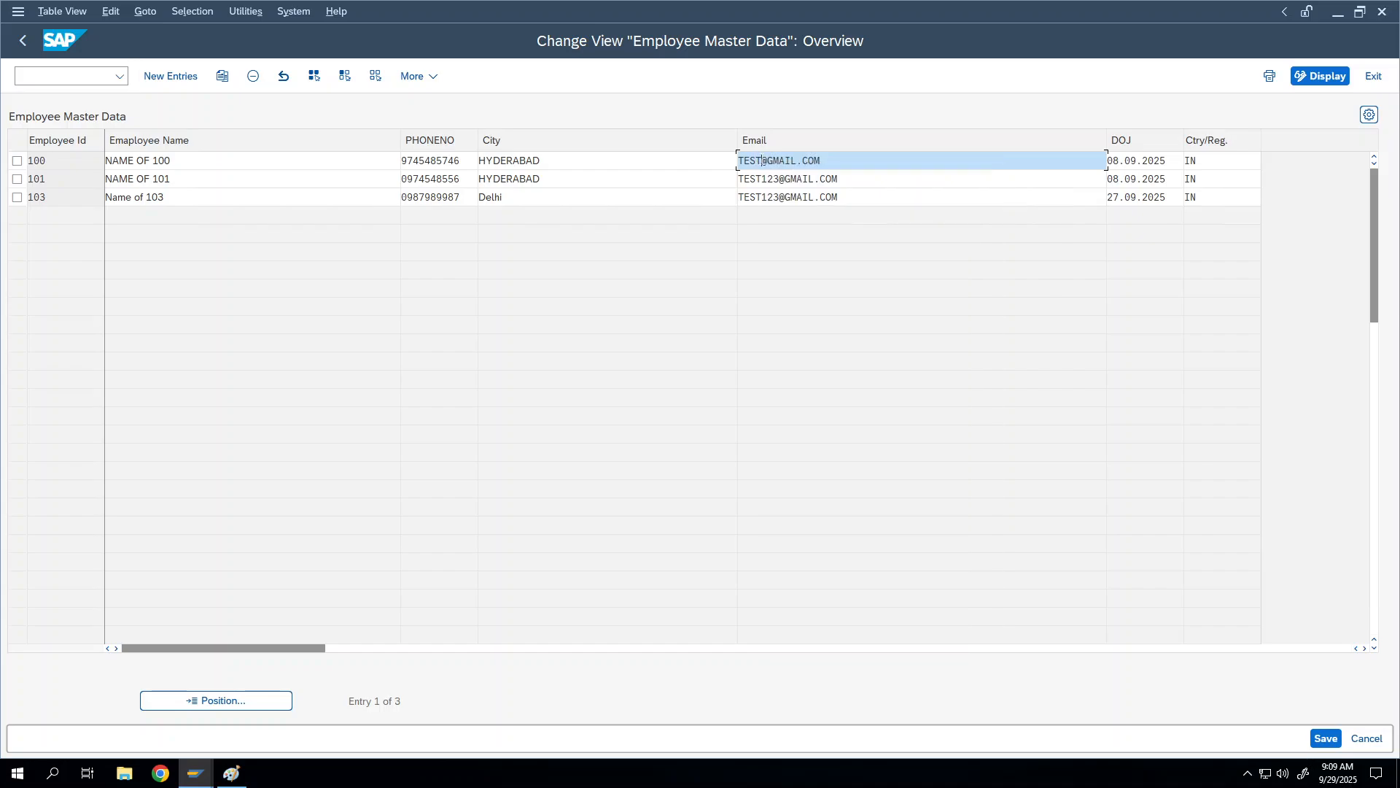
type("56")
left_click(1326, 738)
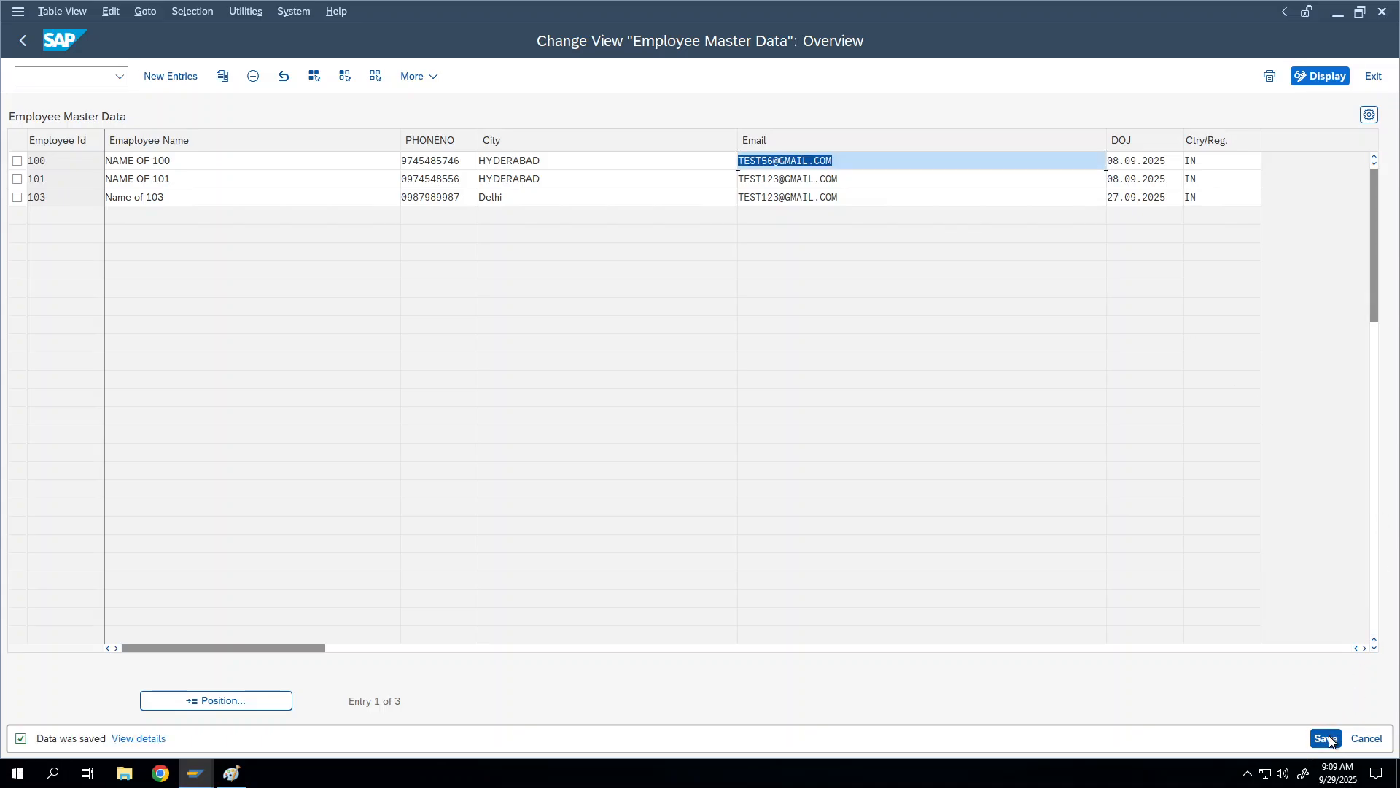
left_click(21, 45)
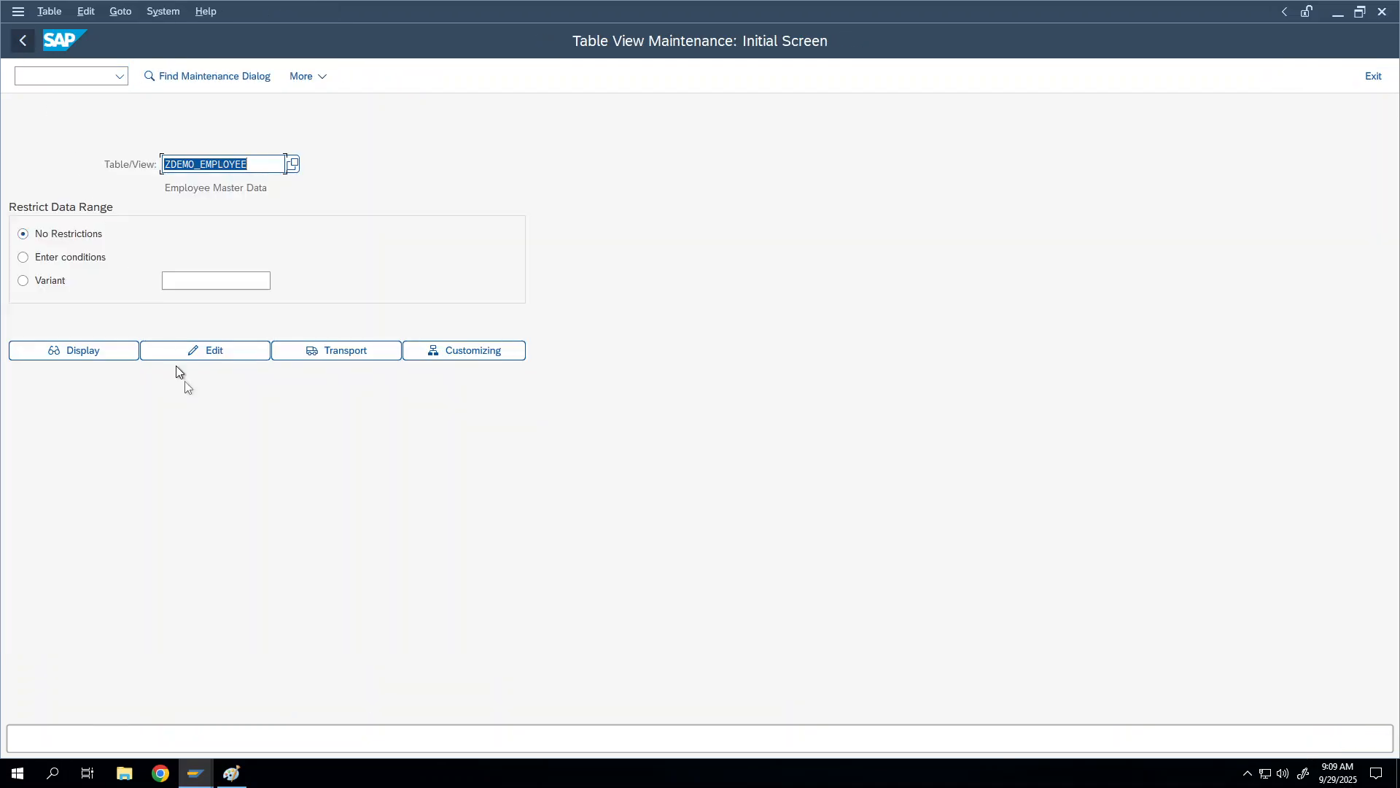
Step: Open the entries in edit mode, mark employees 100, 101 and 103, and choose Copy As
left_click(187, 347)
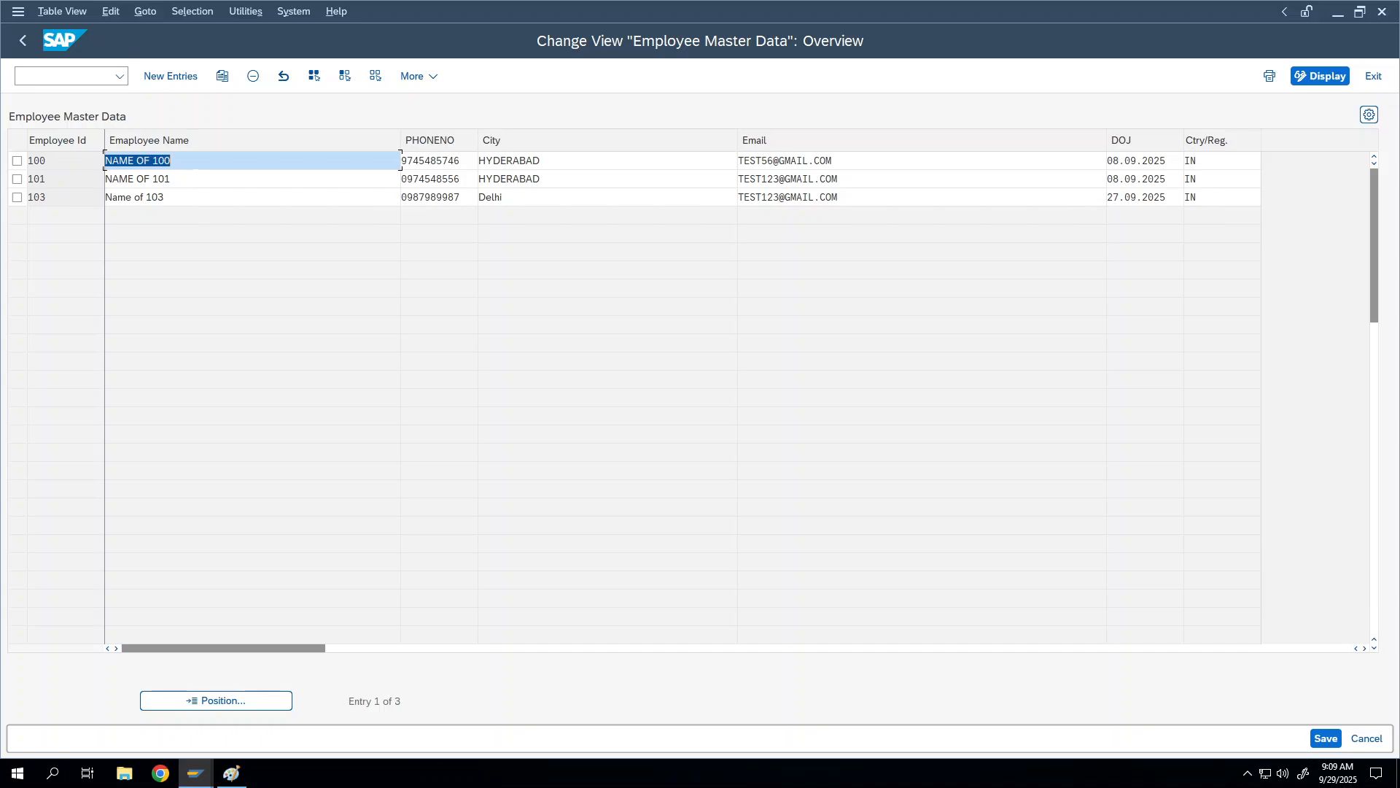
left_click(170, 178)
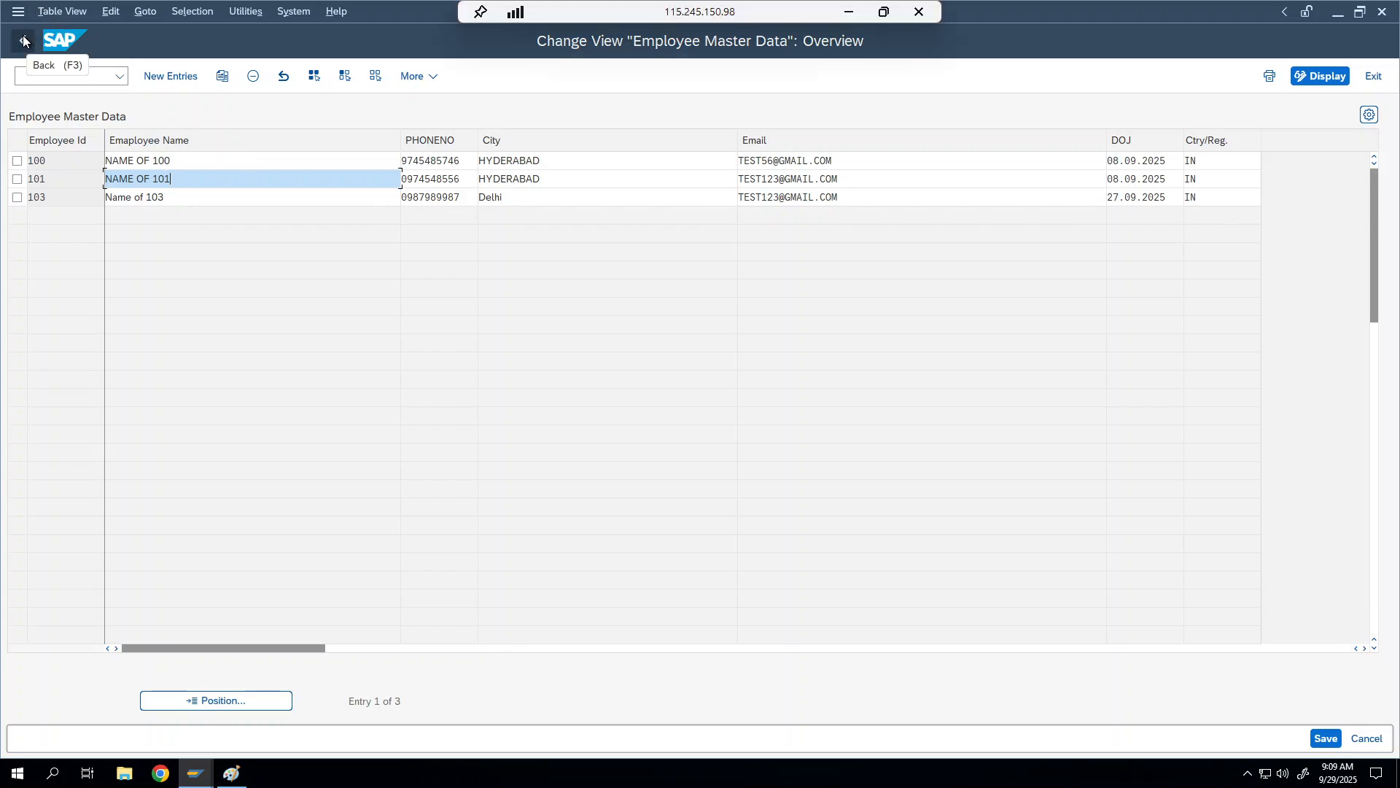
left_click(16, 161)
left_click(17, 180)
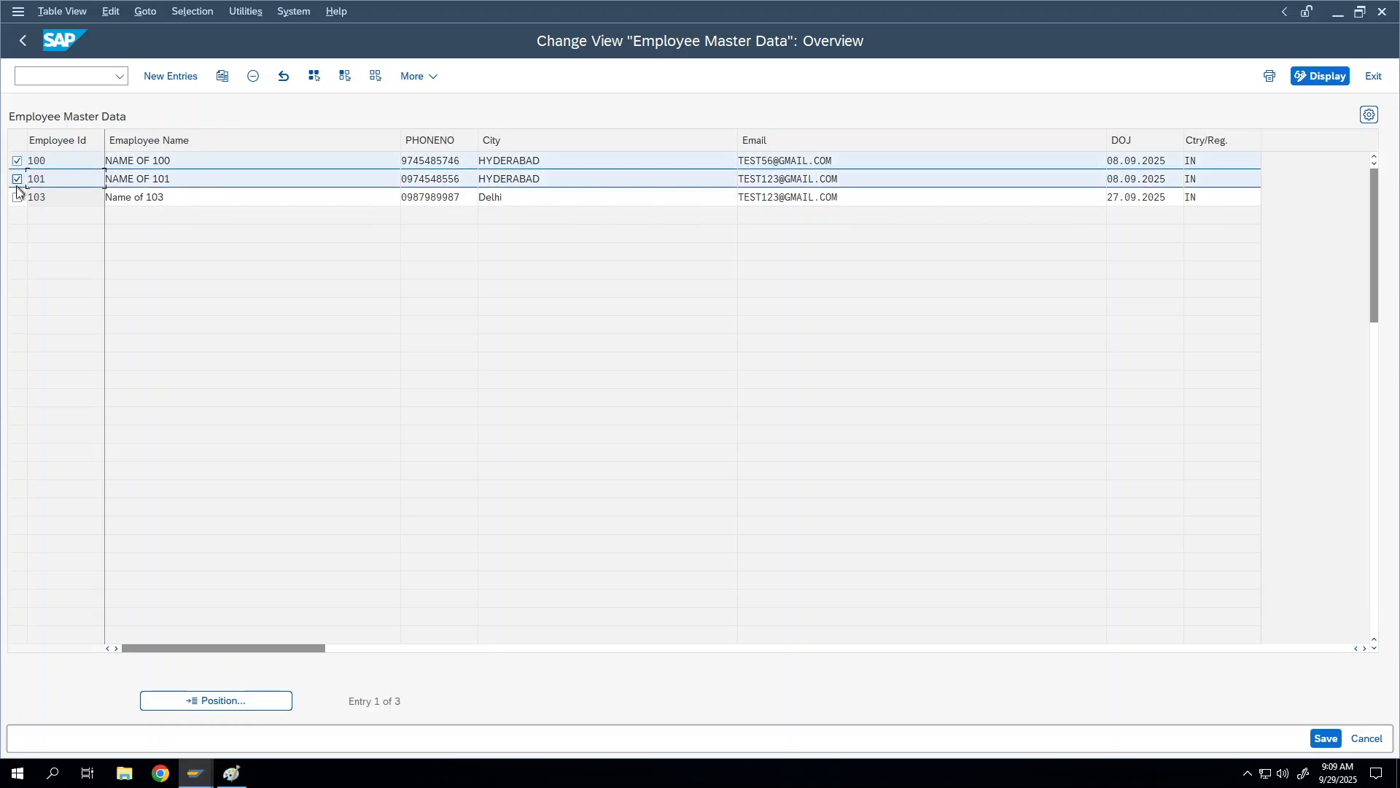
left_click(17, 198)
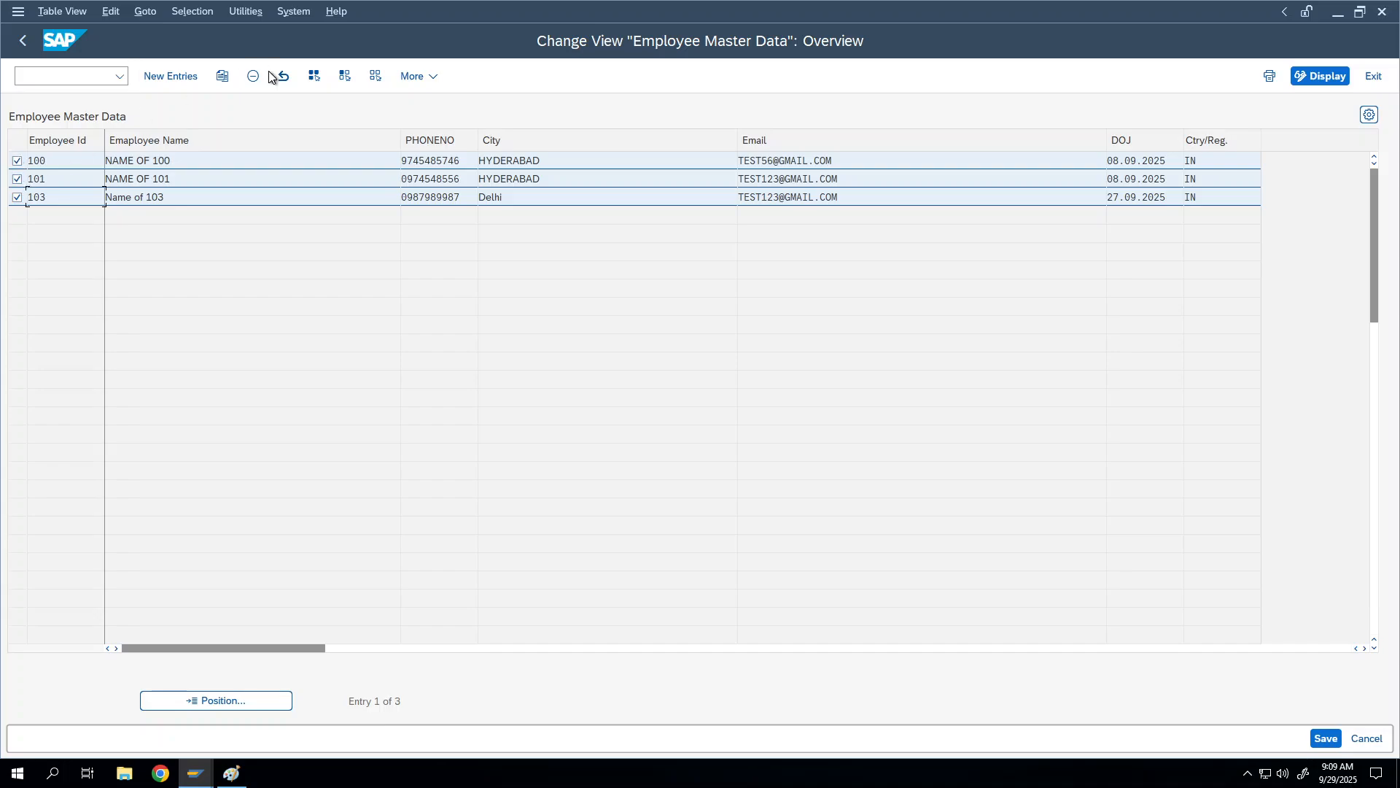
left_click(222, 76)
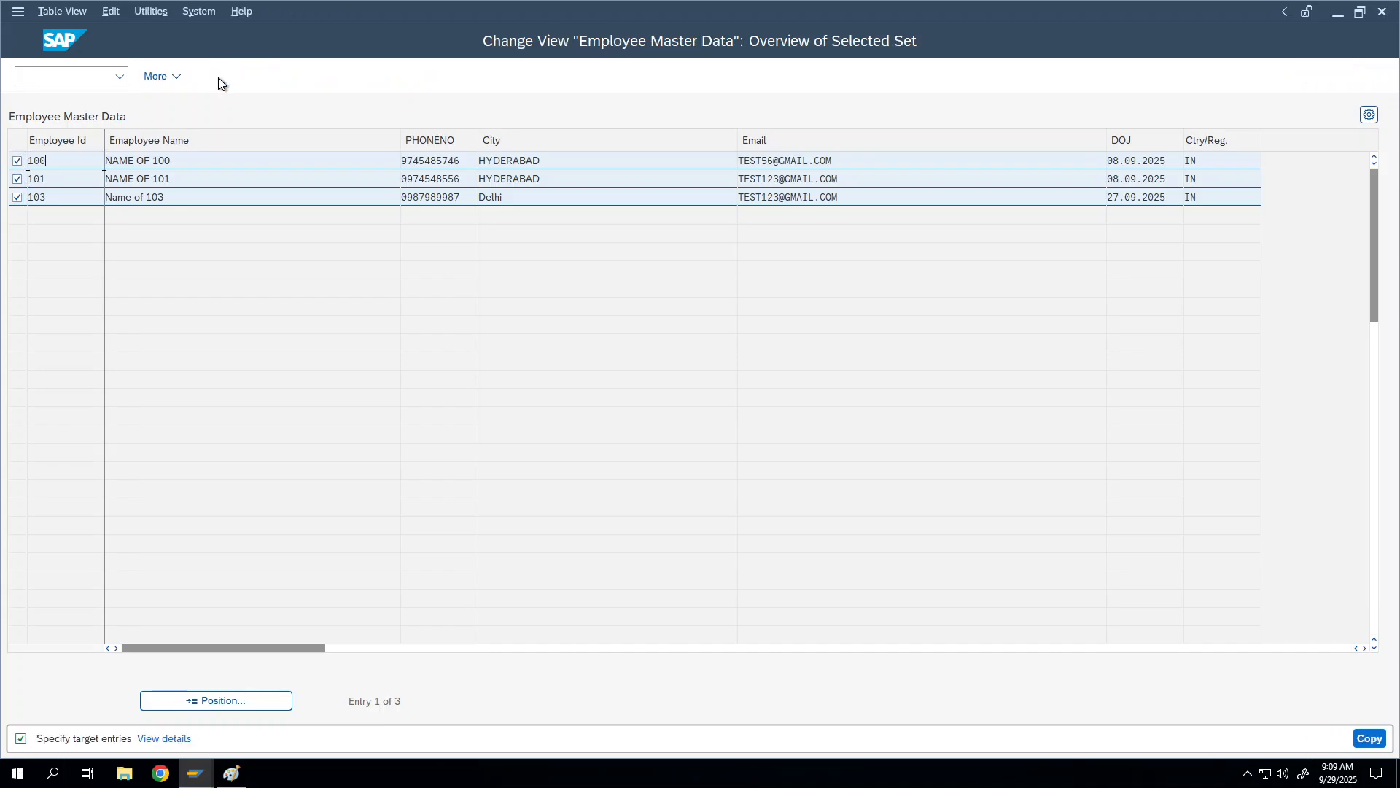
Step: Change the copies' IDs to 104, 105 and 106, rename them NAME OF 104, NAME OF 105, Name of 106, and copy
left_click(76, 158)
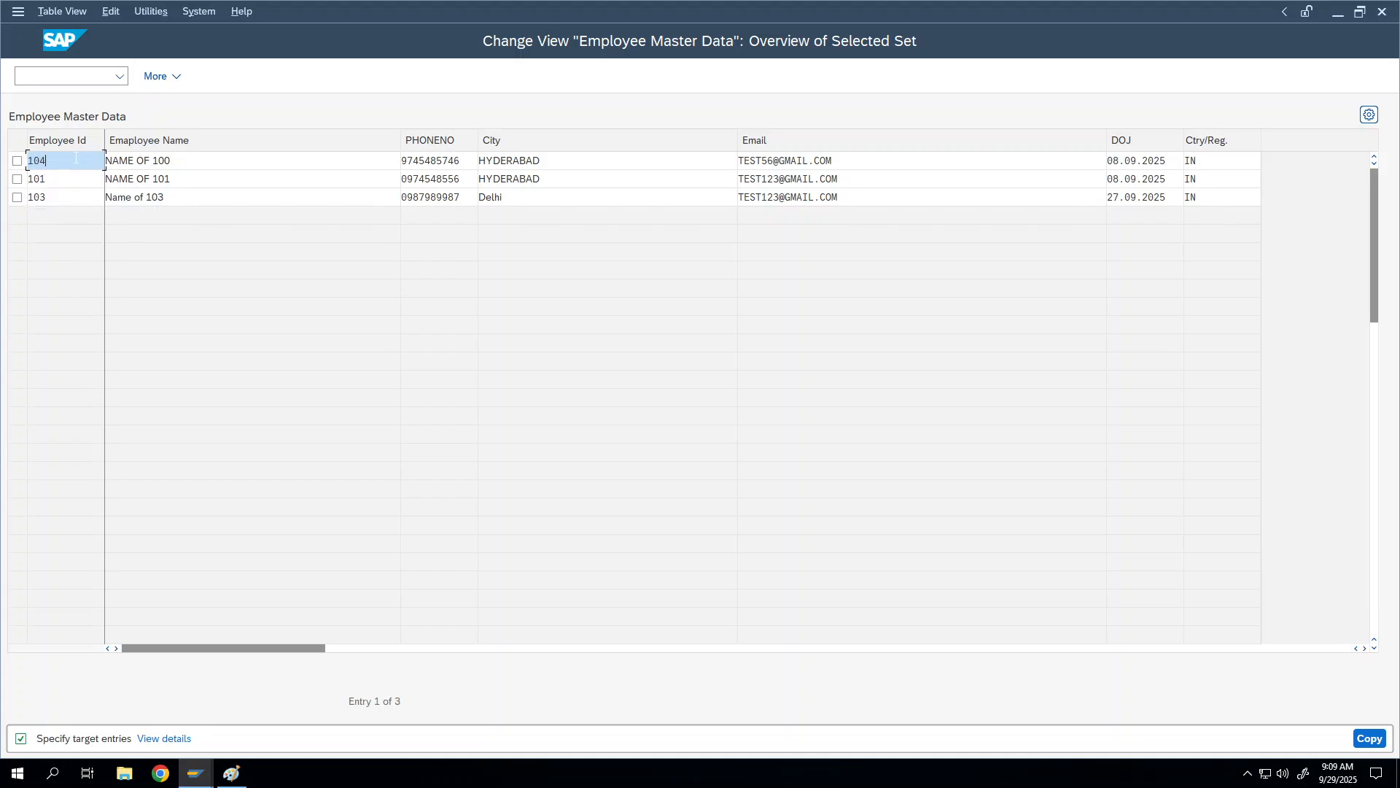
key("Down")
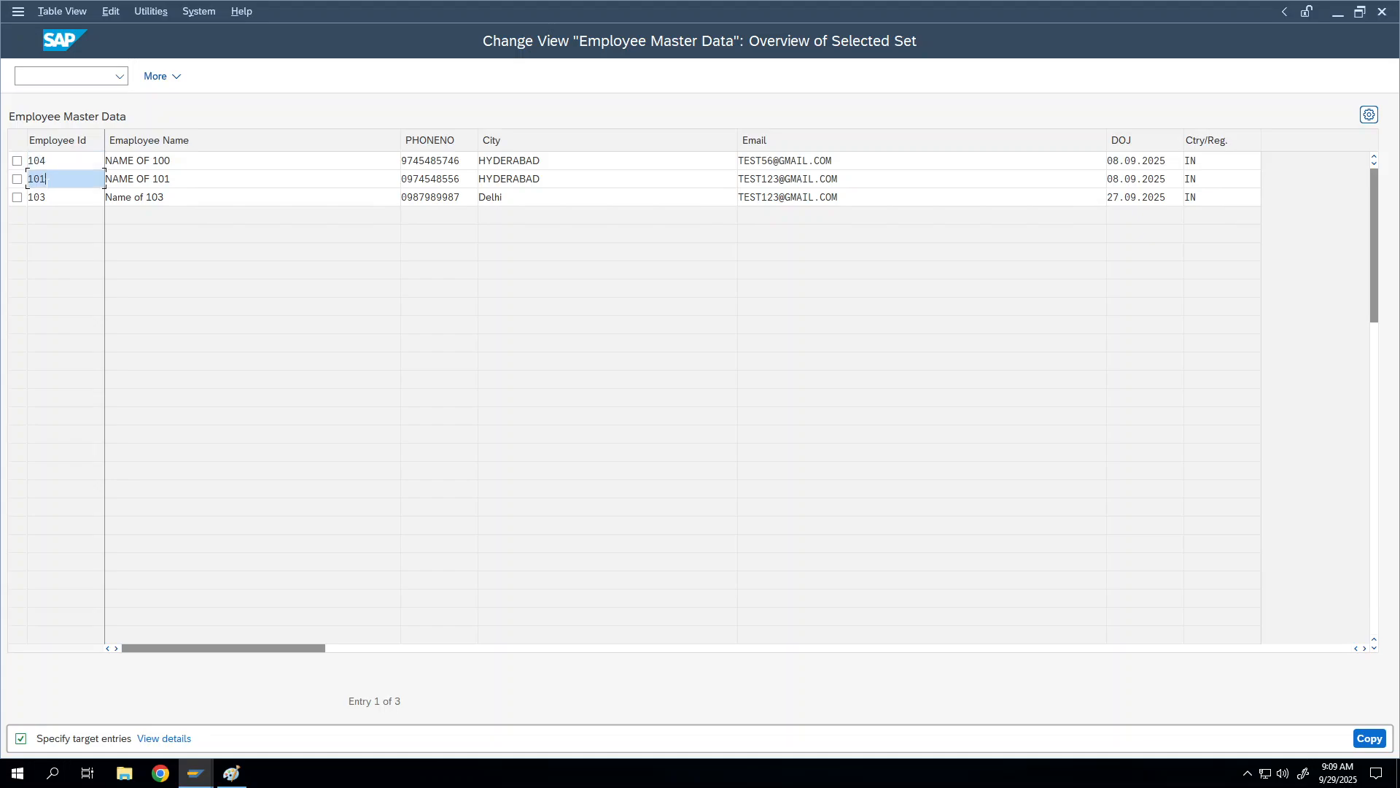
left_click(50, 194)
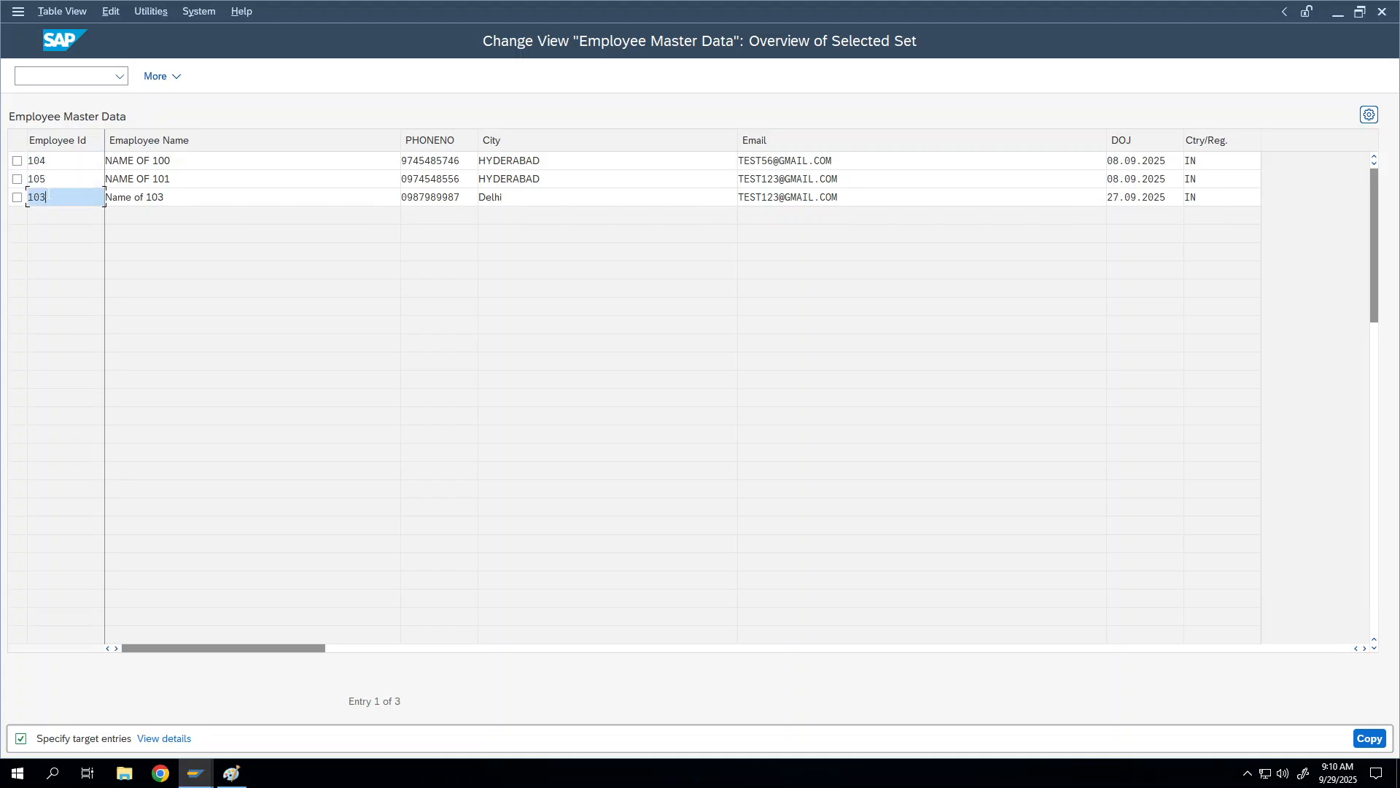
key("BackSpace")
type("6")
left_click(189, 162)
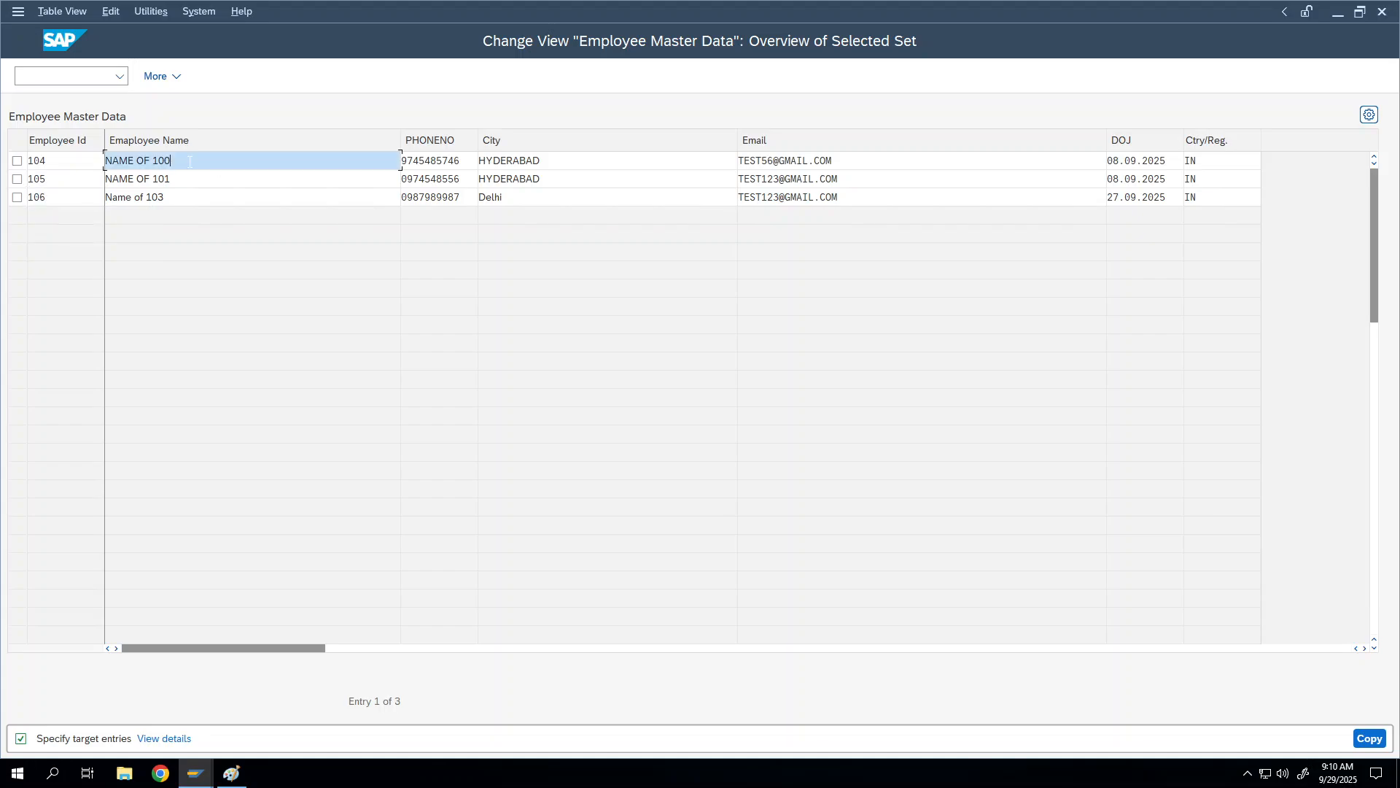
left_click(187, 183)
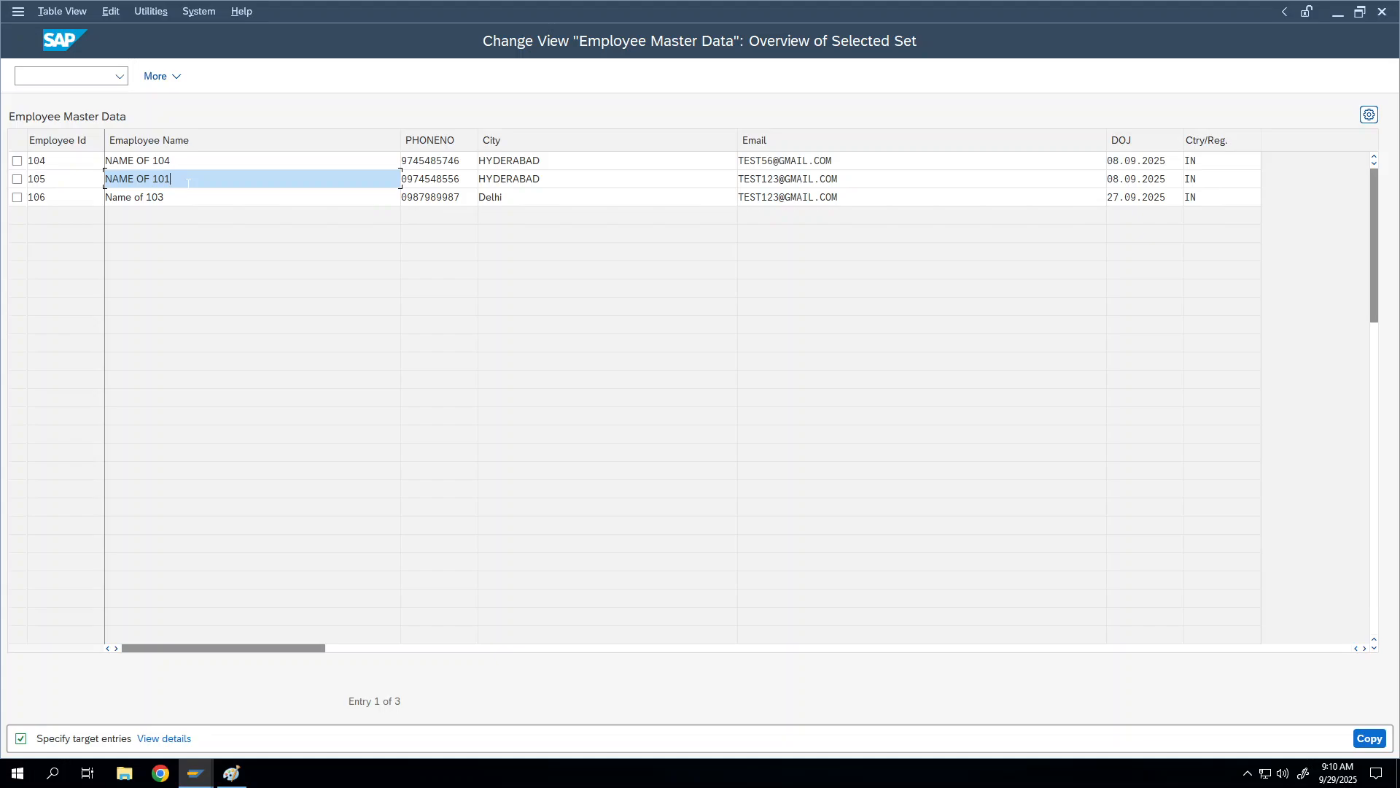
left_click(185, 196)
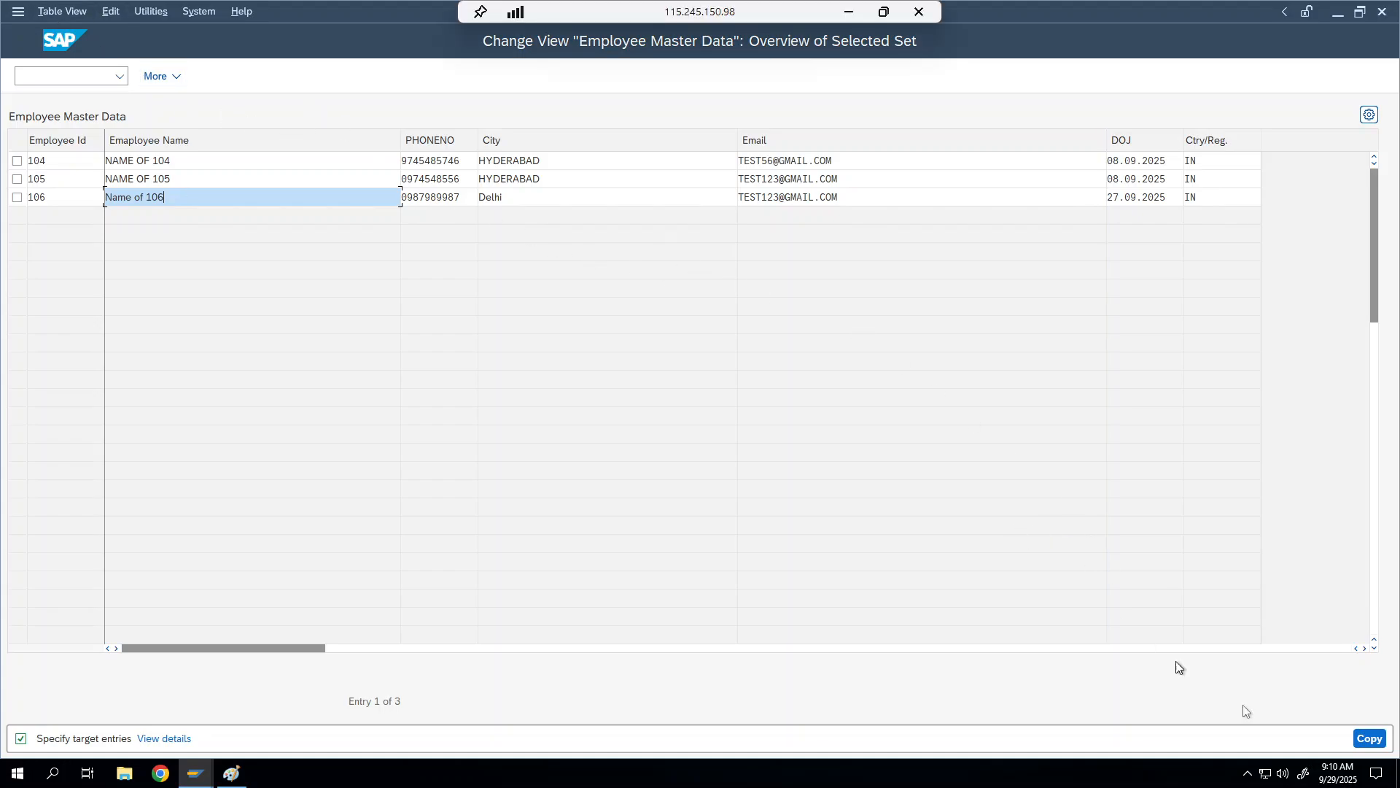
left_click(1370, 738)
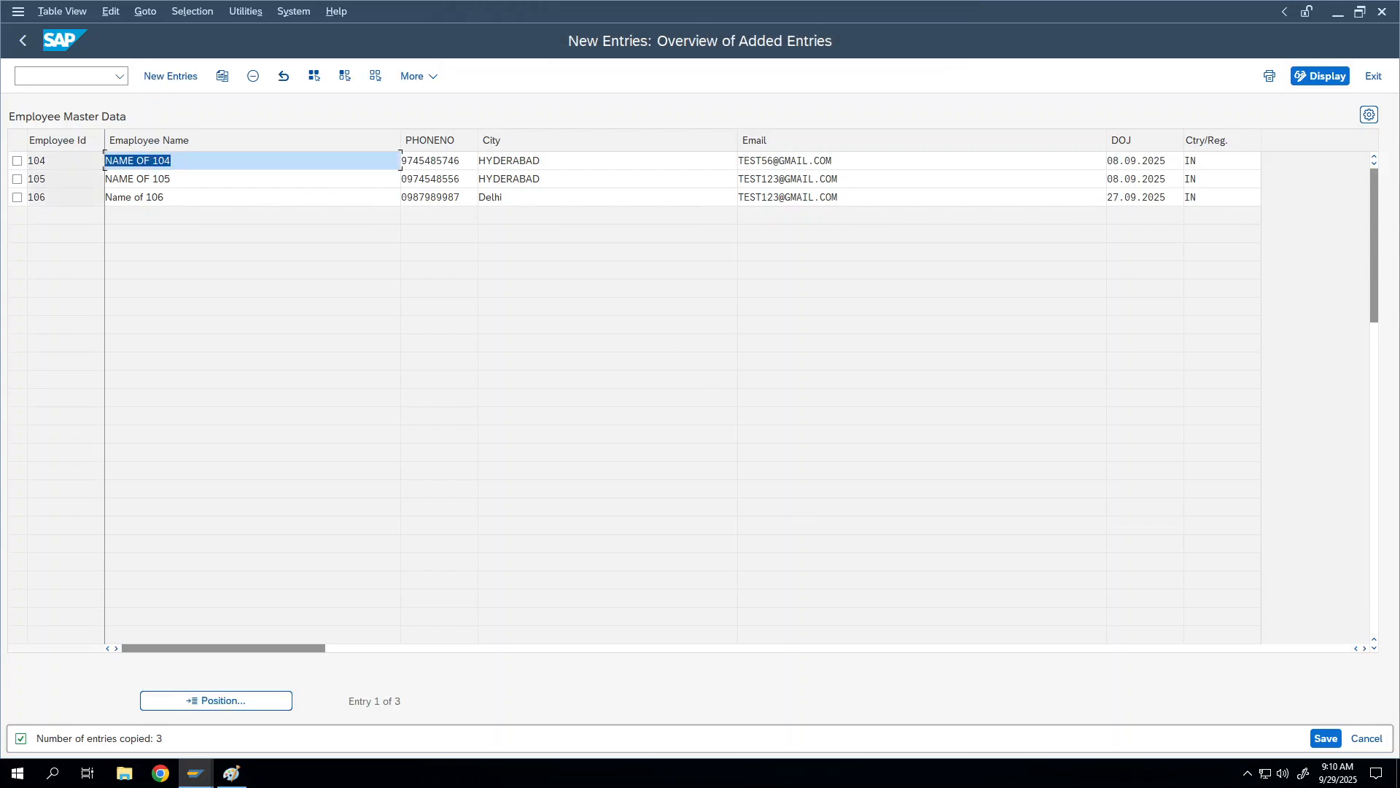
Step: Show all six entries 100–106, save them, and go back to the initial screen
left_click(22, 41)
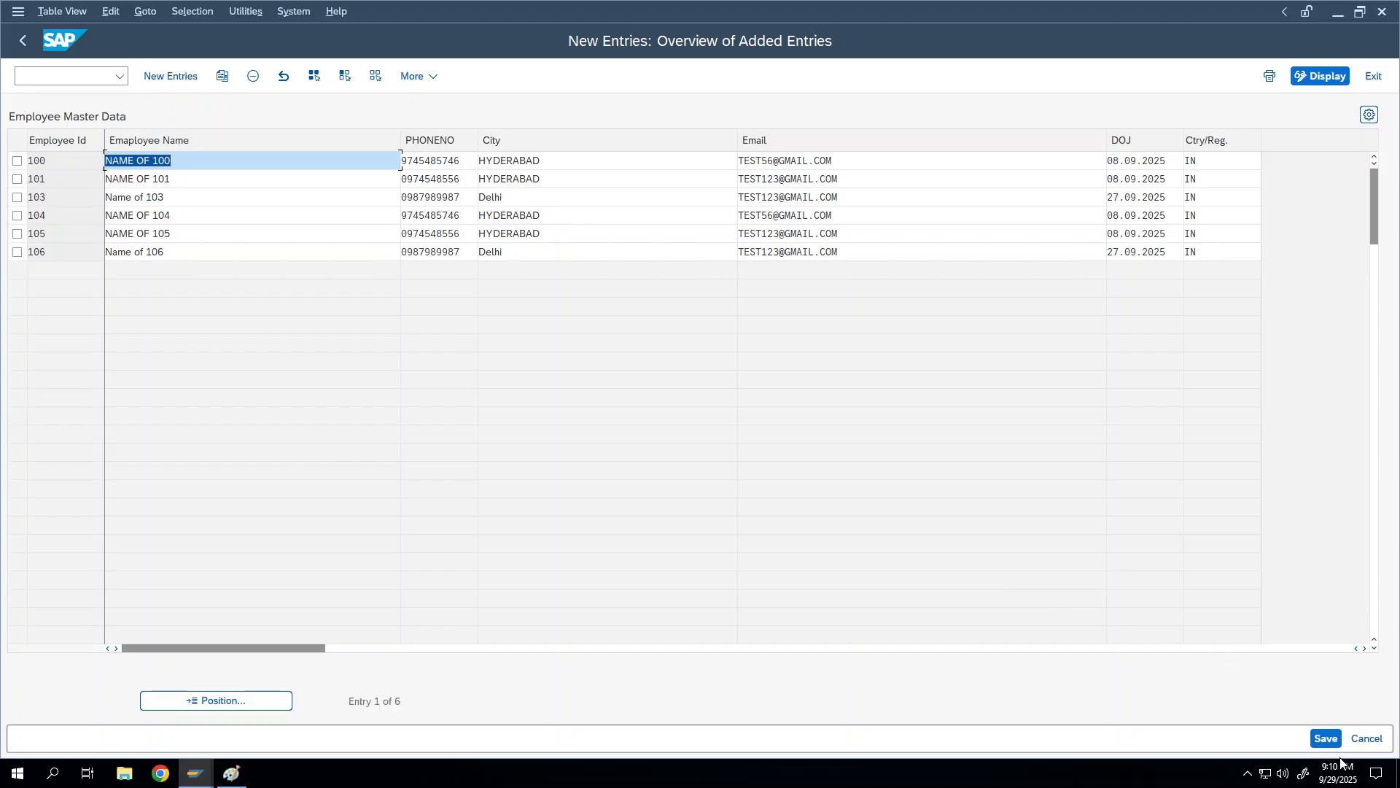
left_click(1329, 739)
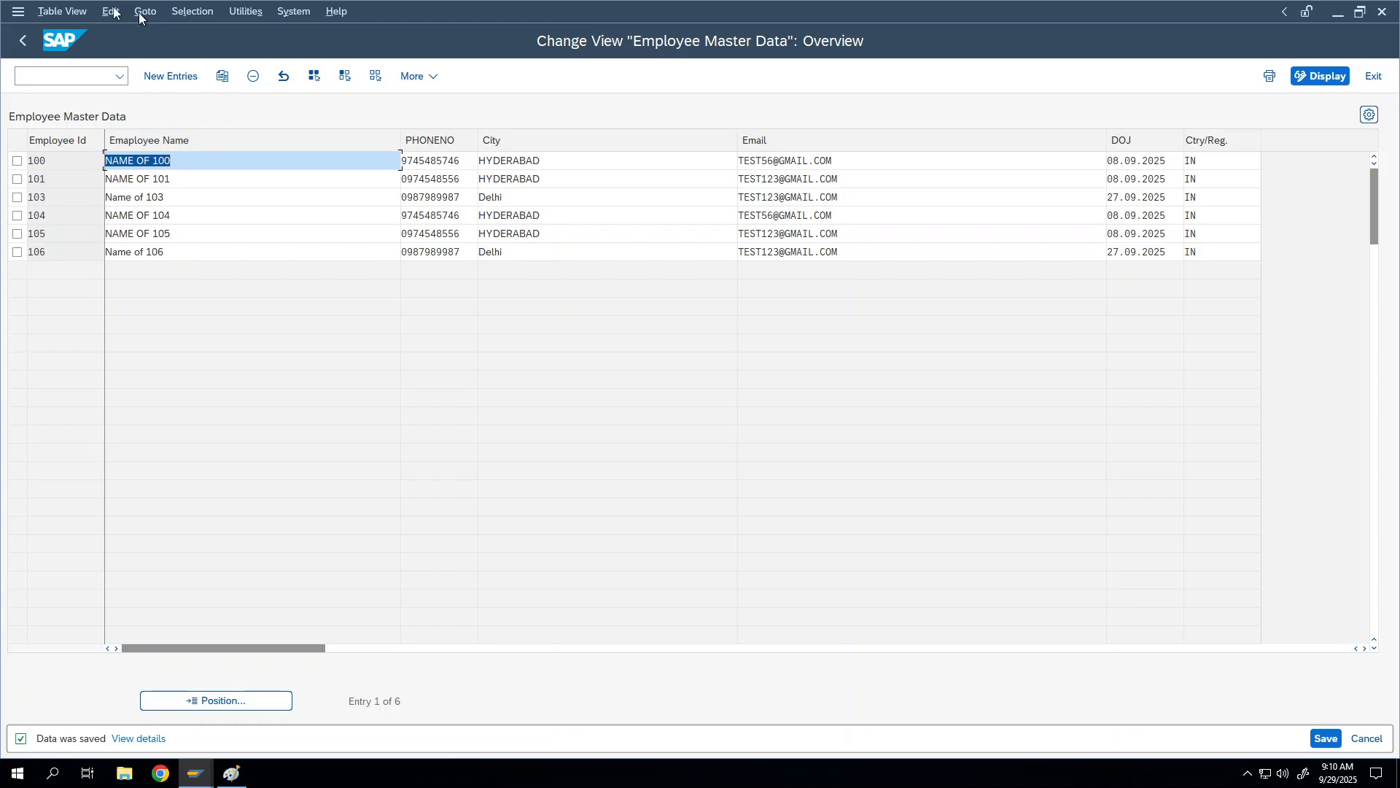
left_click(26, 39)
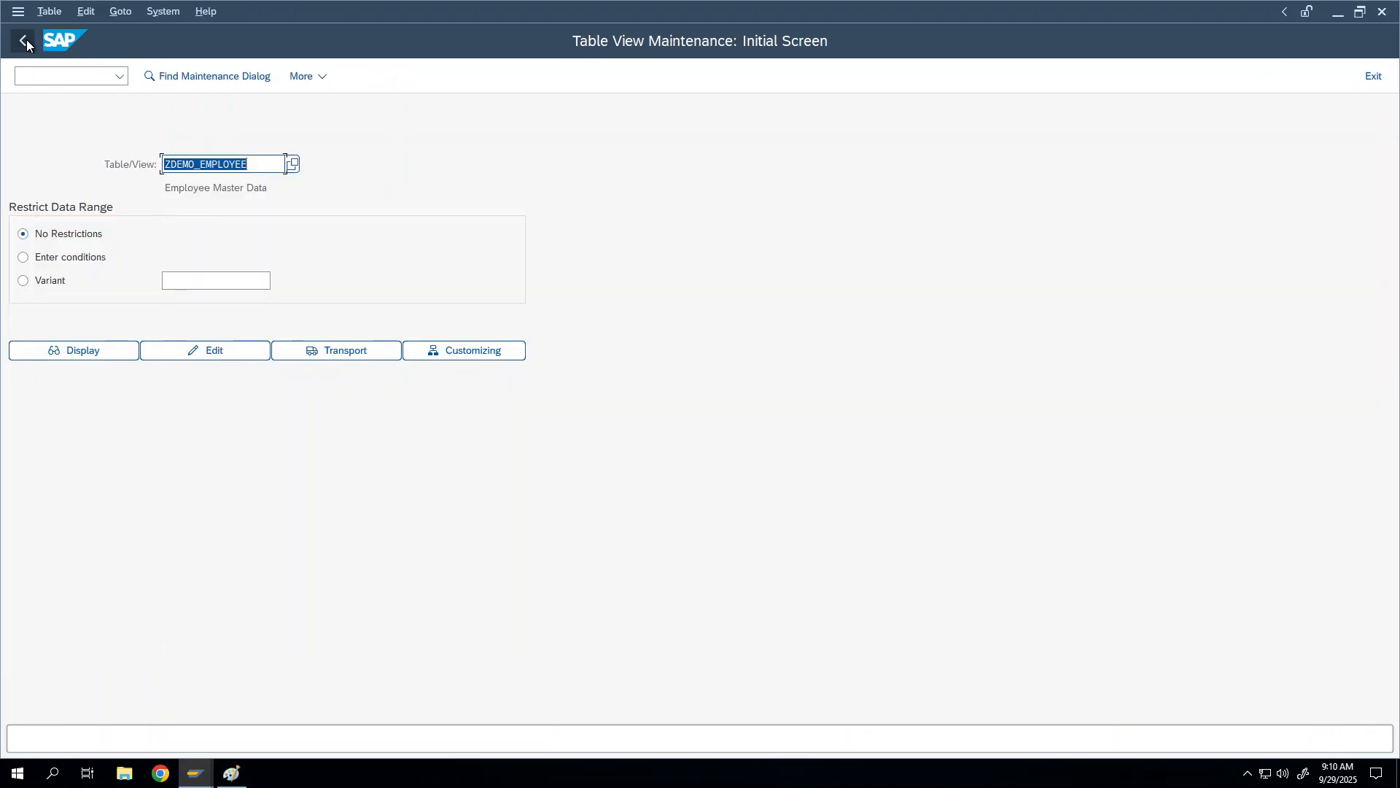
Step: Go back to SE11, open the Table Maintenance Generator and delete the existing maintenance dialog
left_click(27, 40)
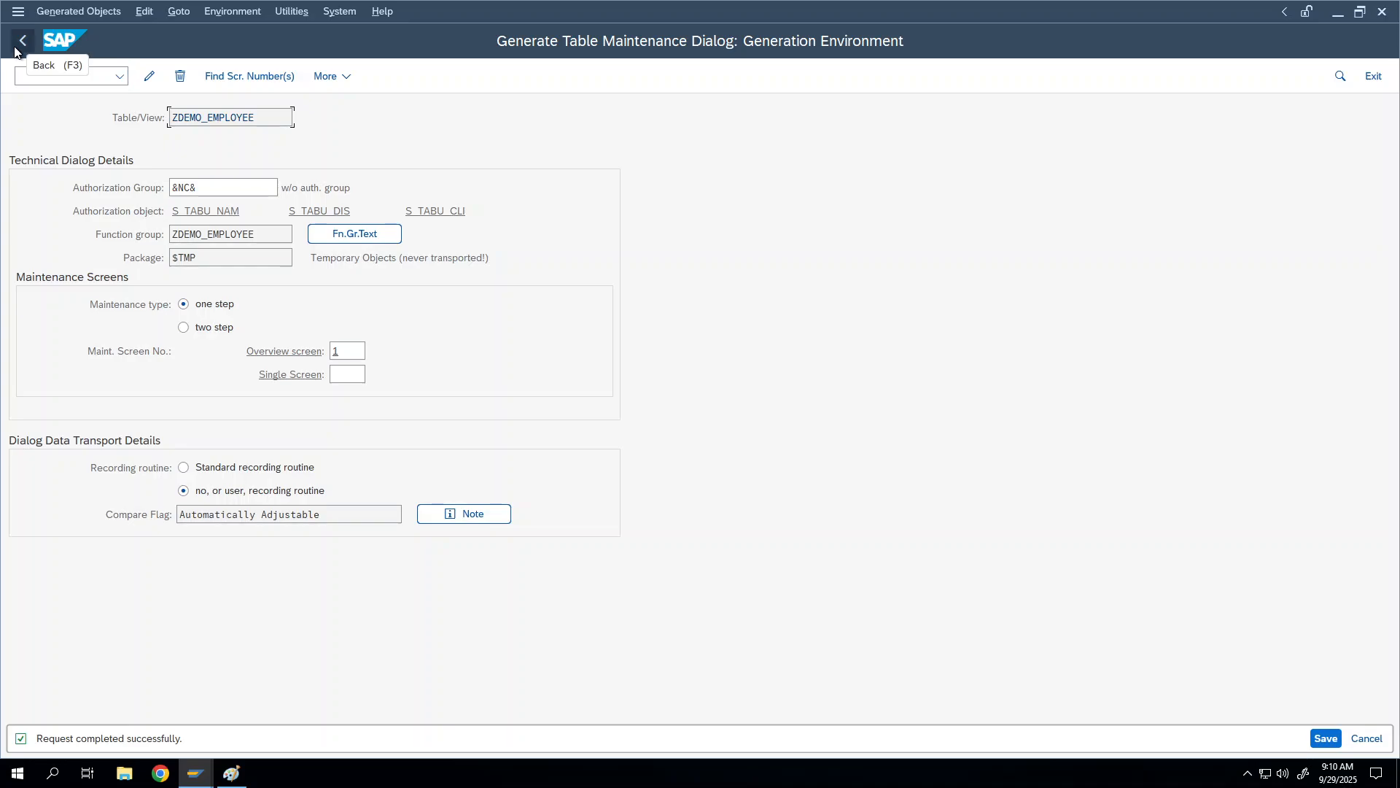
left_click(26, 39)
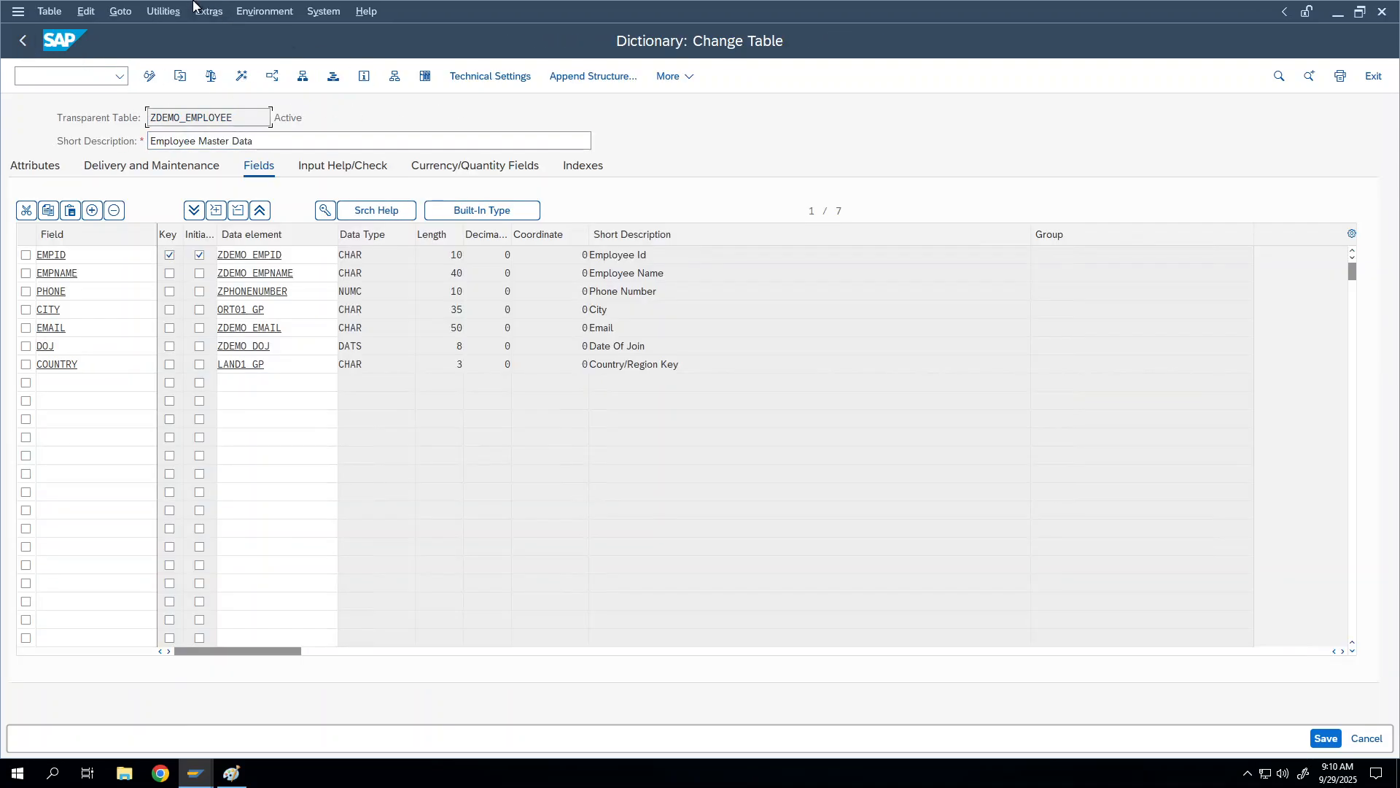
left_click(164, 10)
left_click(190, 246)
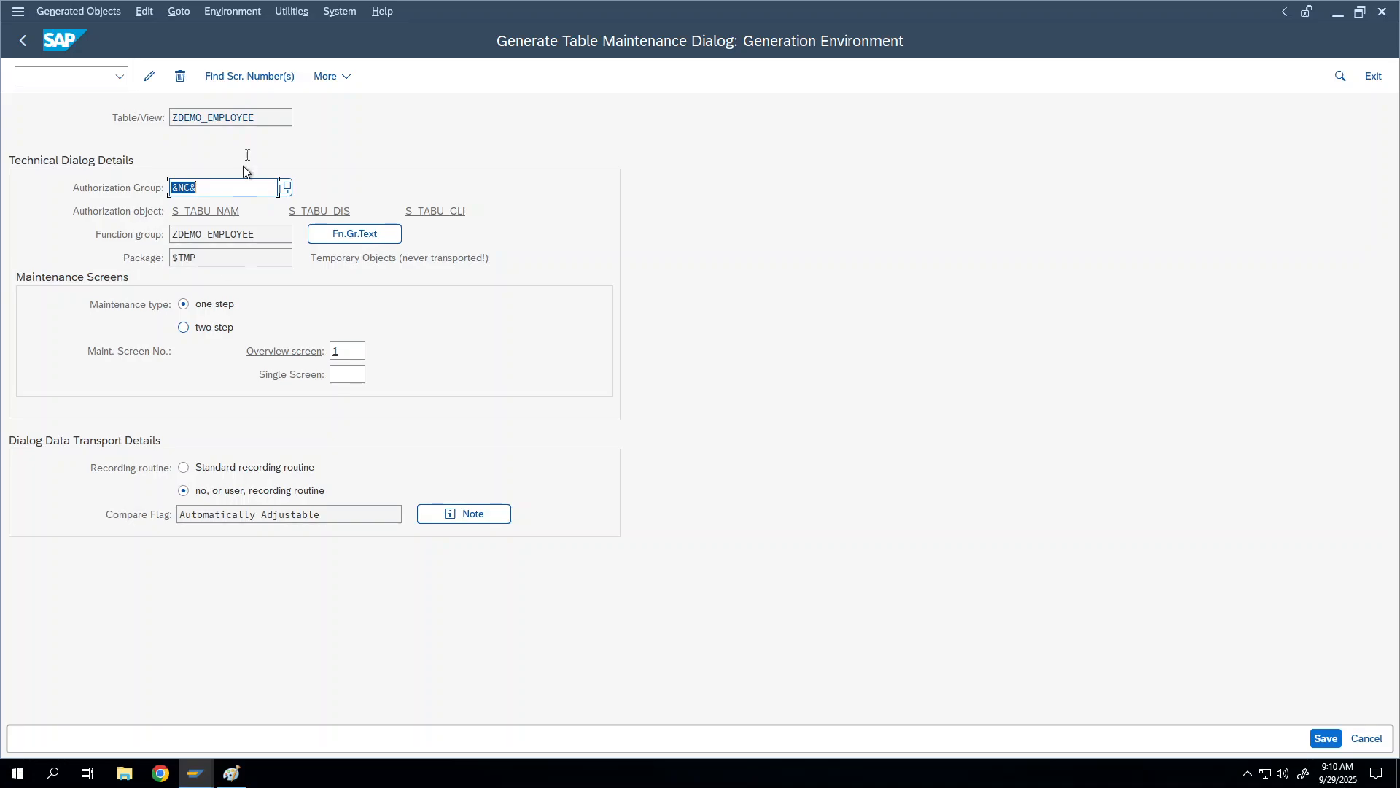
left_click(181, 79)
left_click(342, 362)
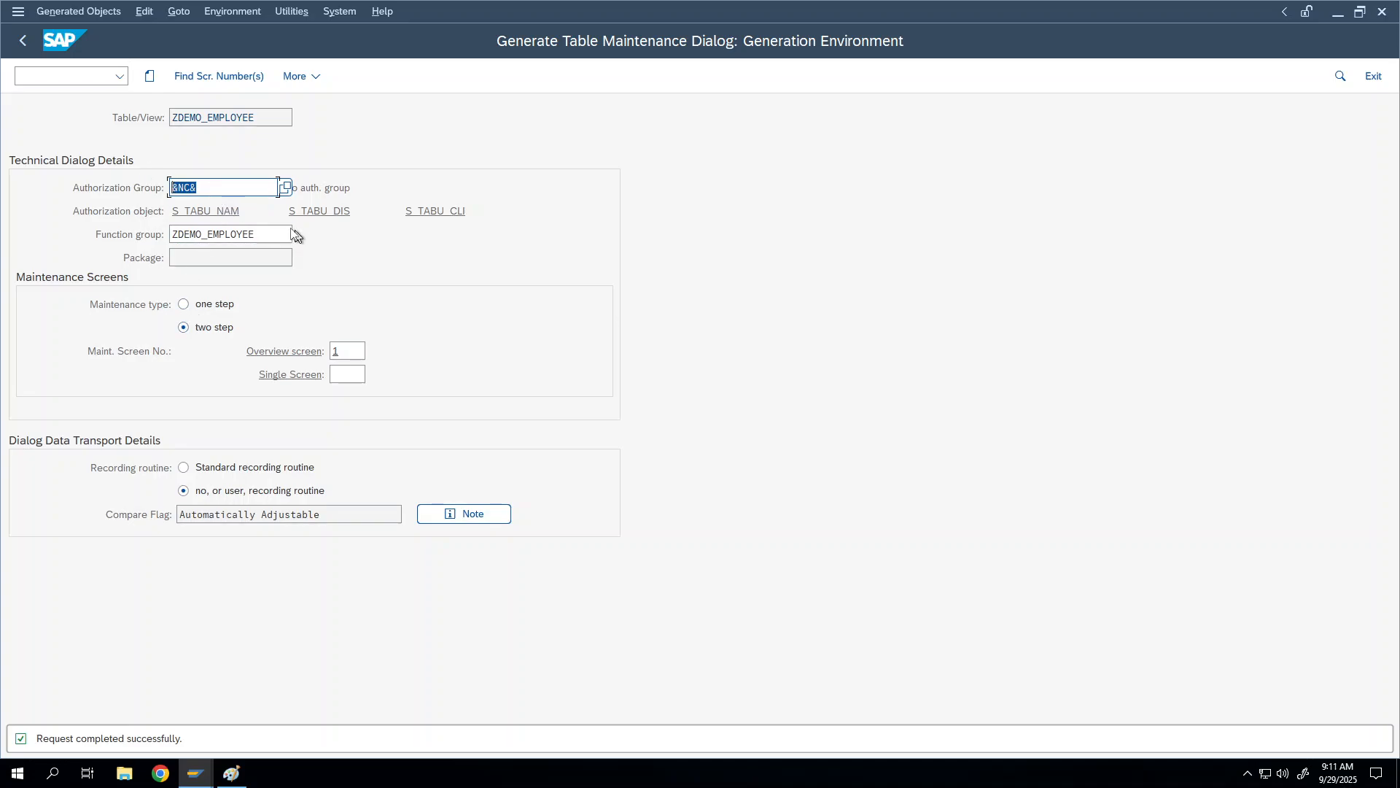
Step: Choose two-step maintenance and have Find Scr. Number(s) propose overview screen 2 and single screen 3
key("Tab")
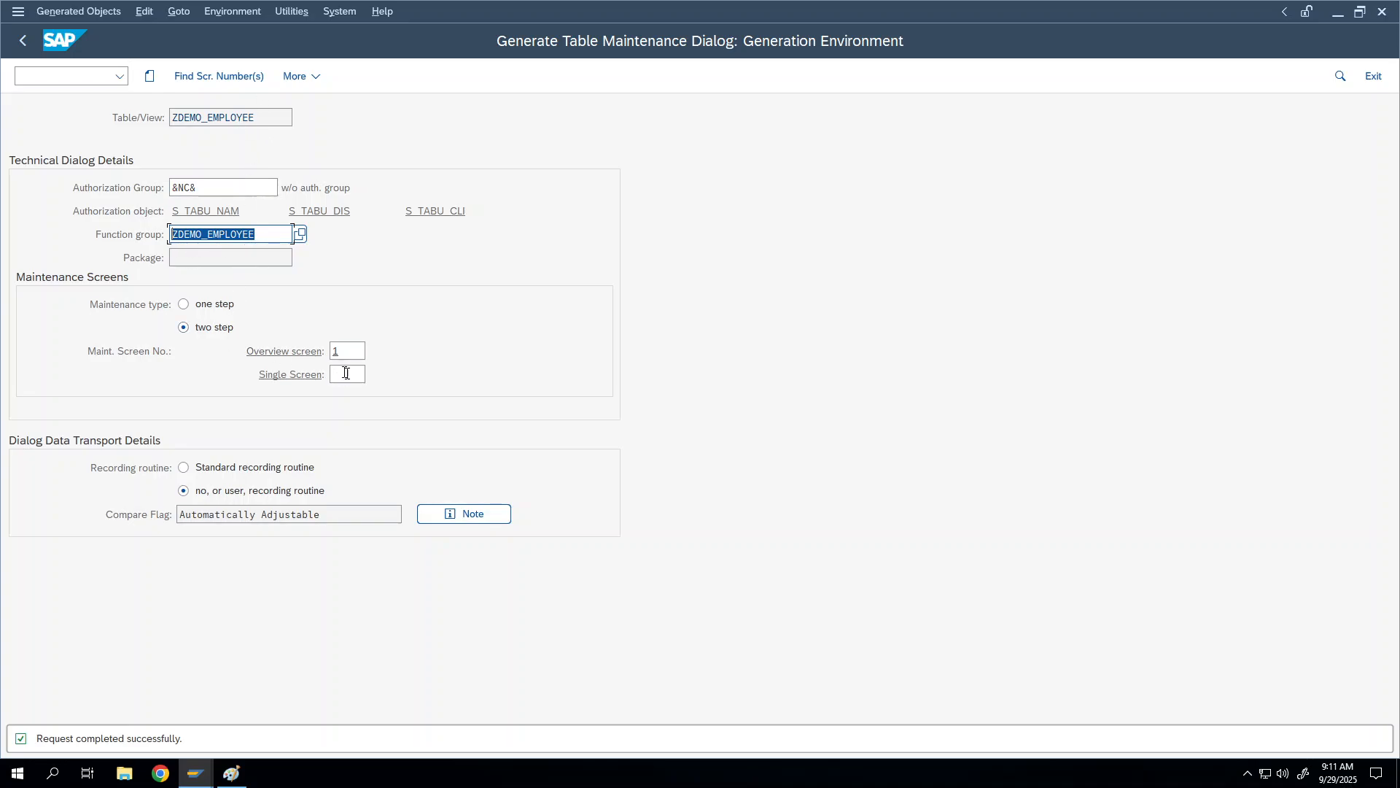
left_click(218, 76)
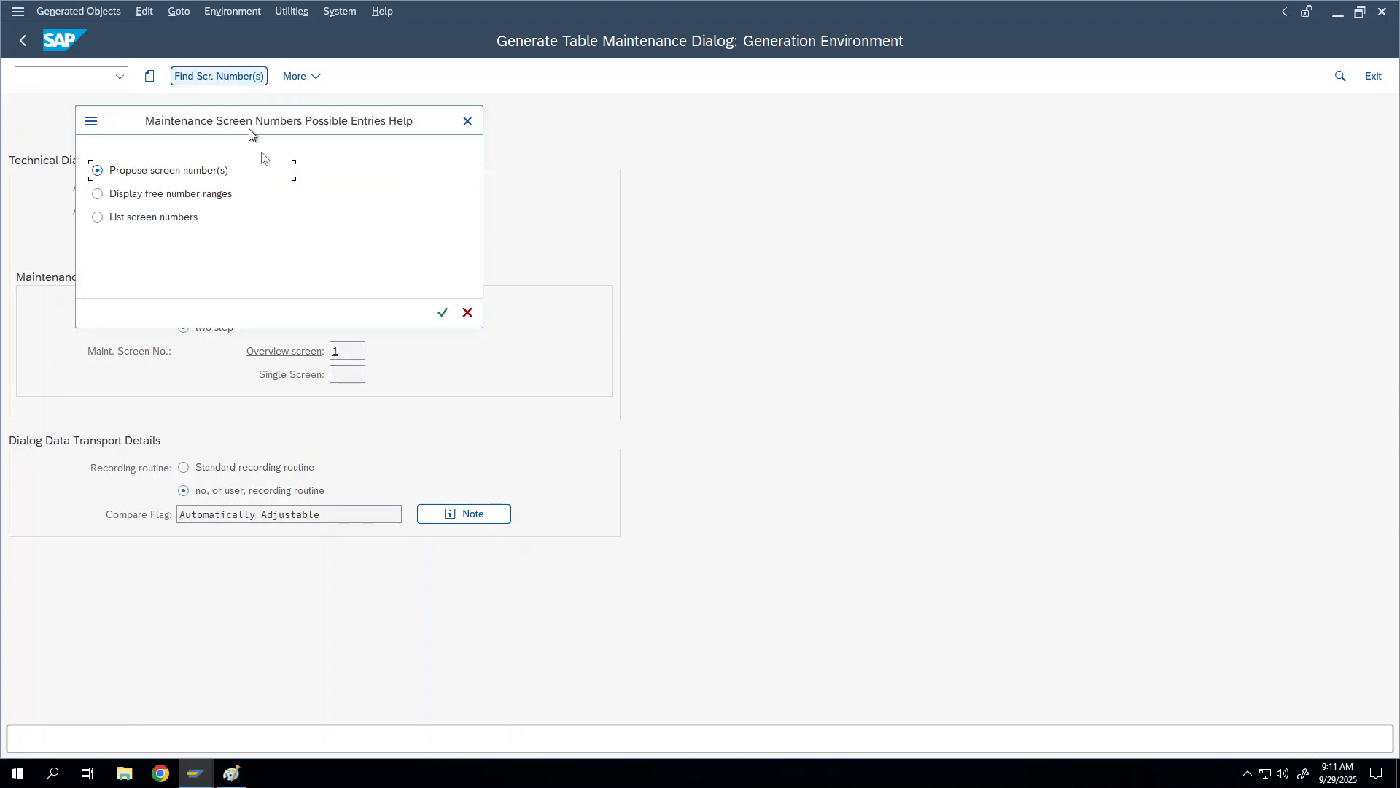
left_click(443, 315)
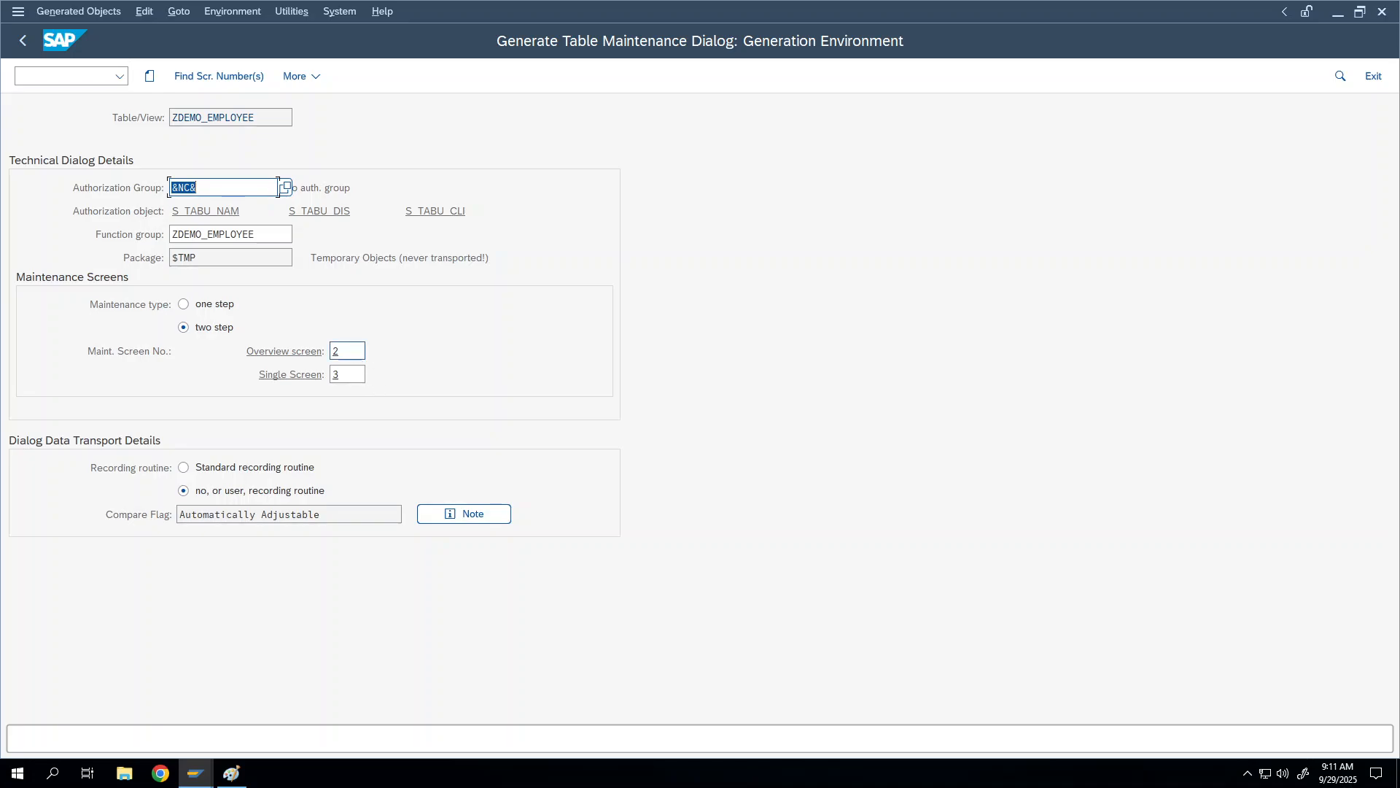
left_click(343, 352)
left_click(330, 375)
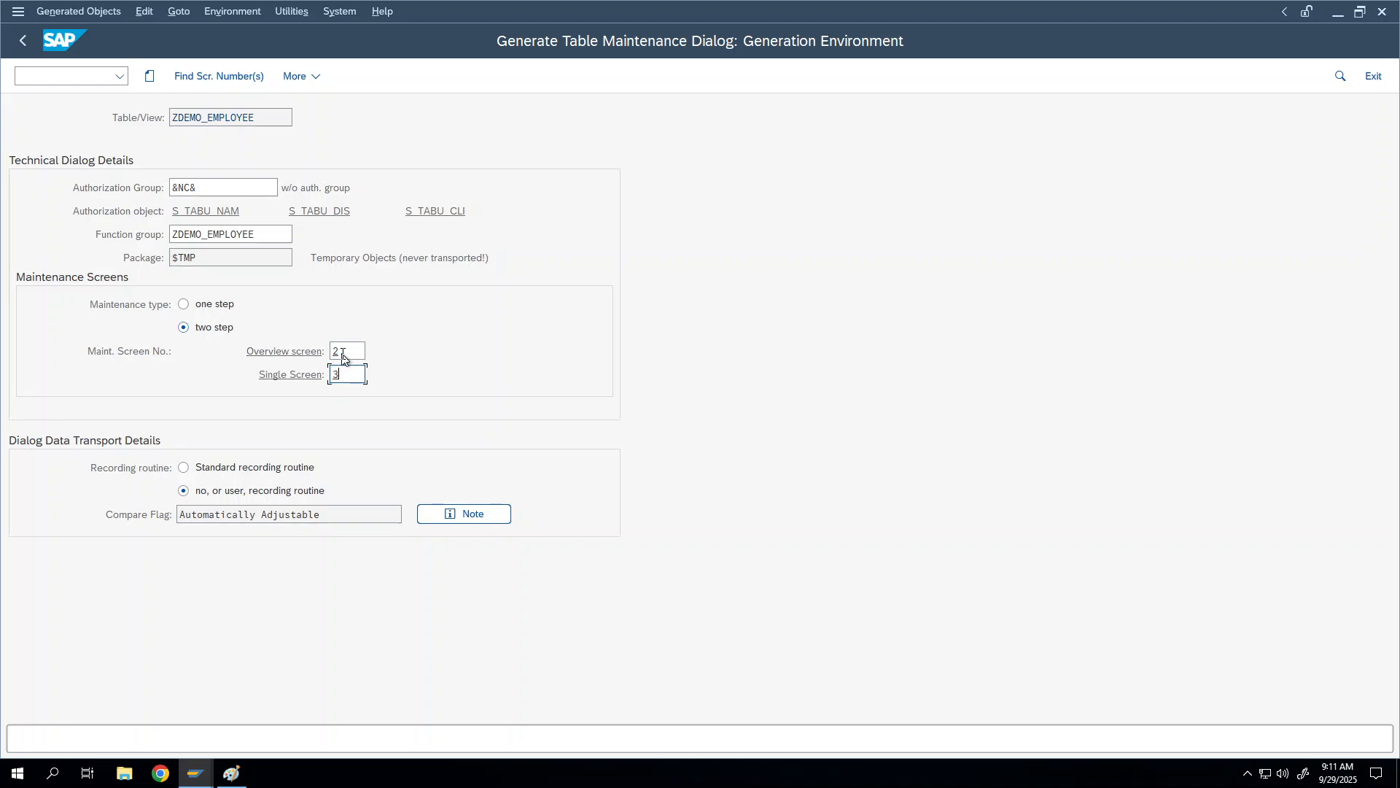
Step: Generate the dialog, save it as a $TMP local object, and go back
left_click(149, 76)
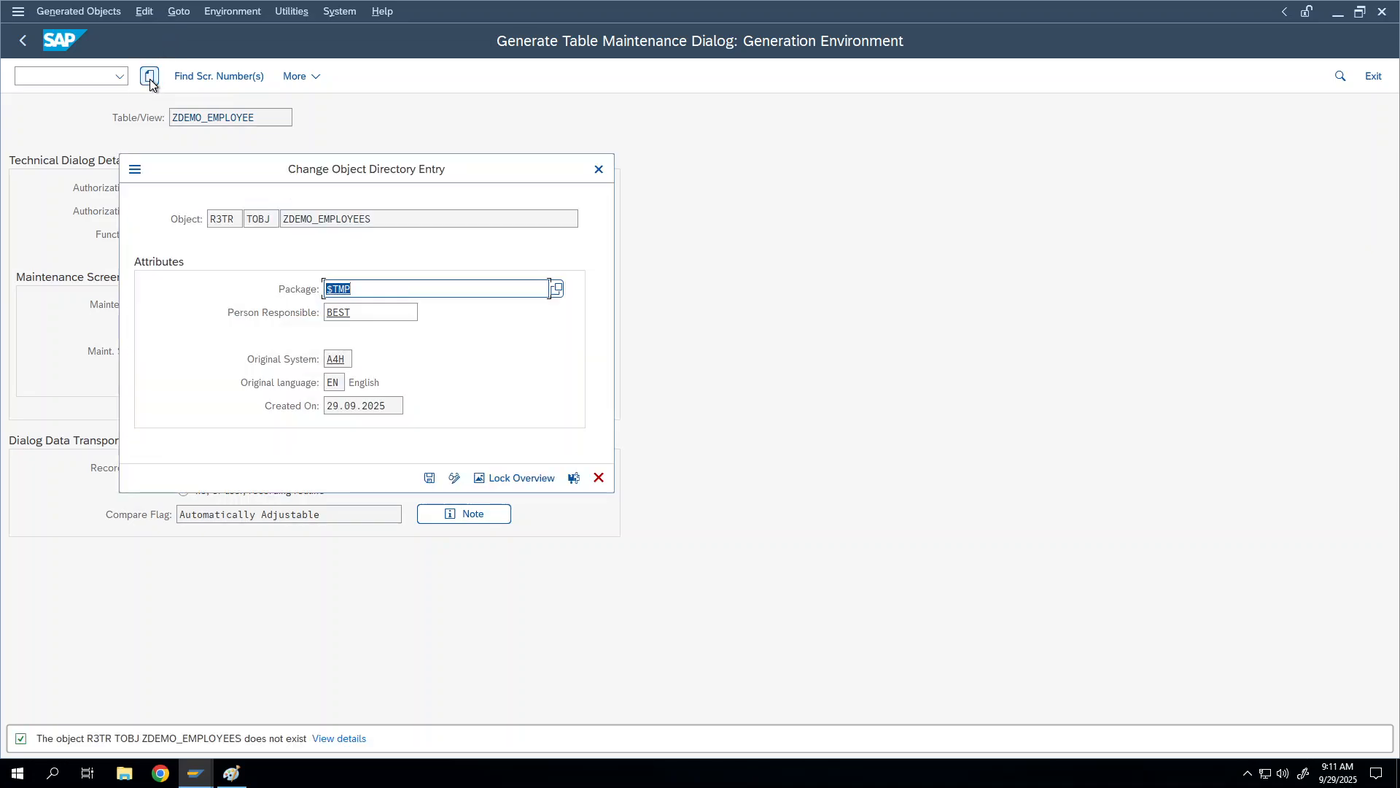
left_click(429, 478)
left_click(384, 478)
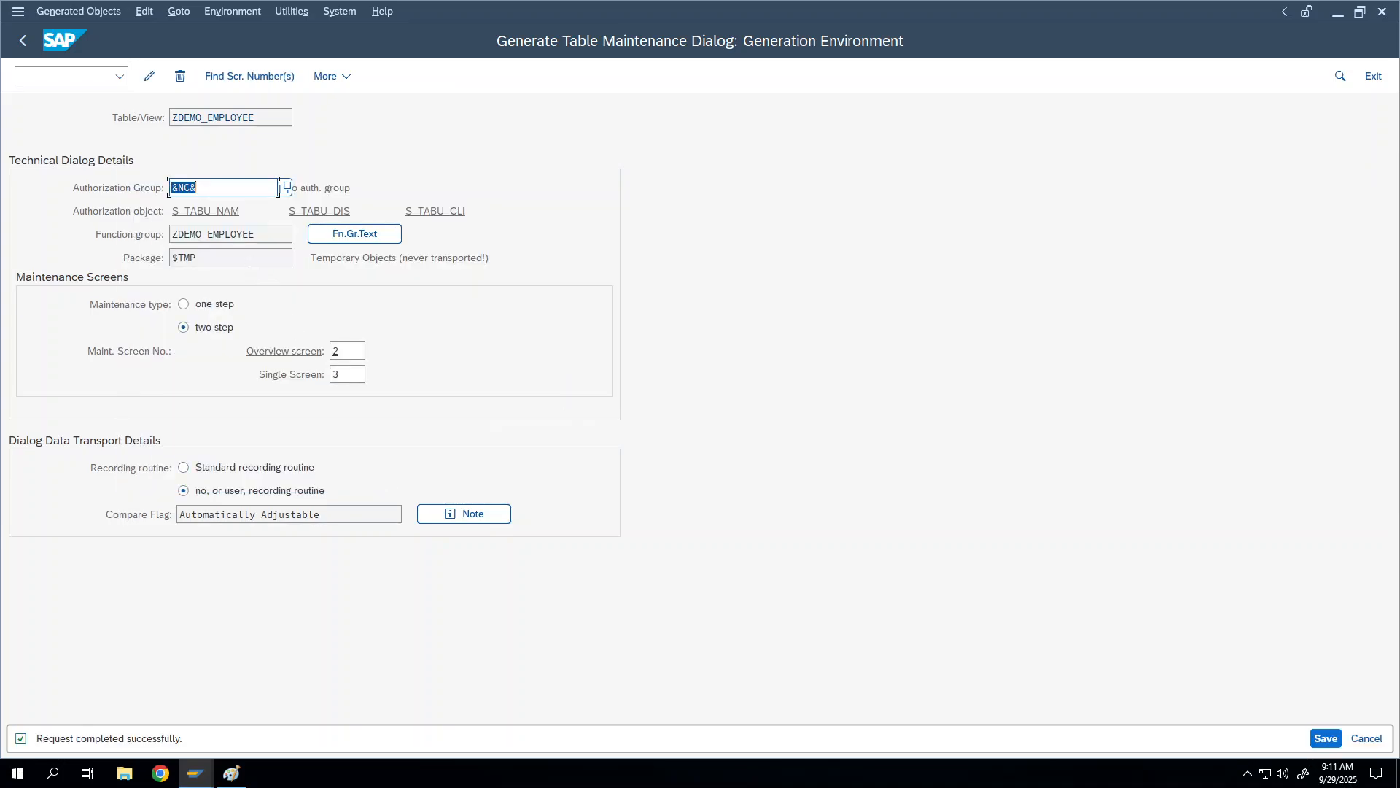
key("ctrl+s")
key("F3")
left_click(54, 73)
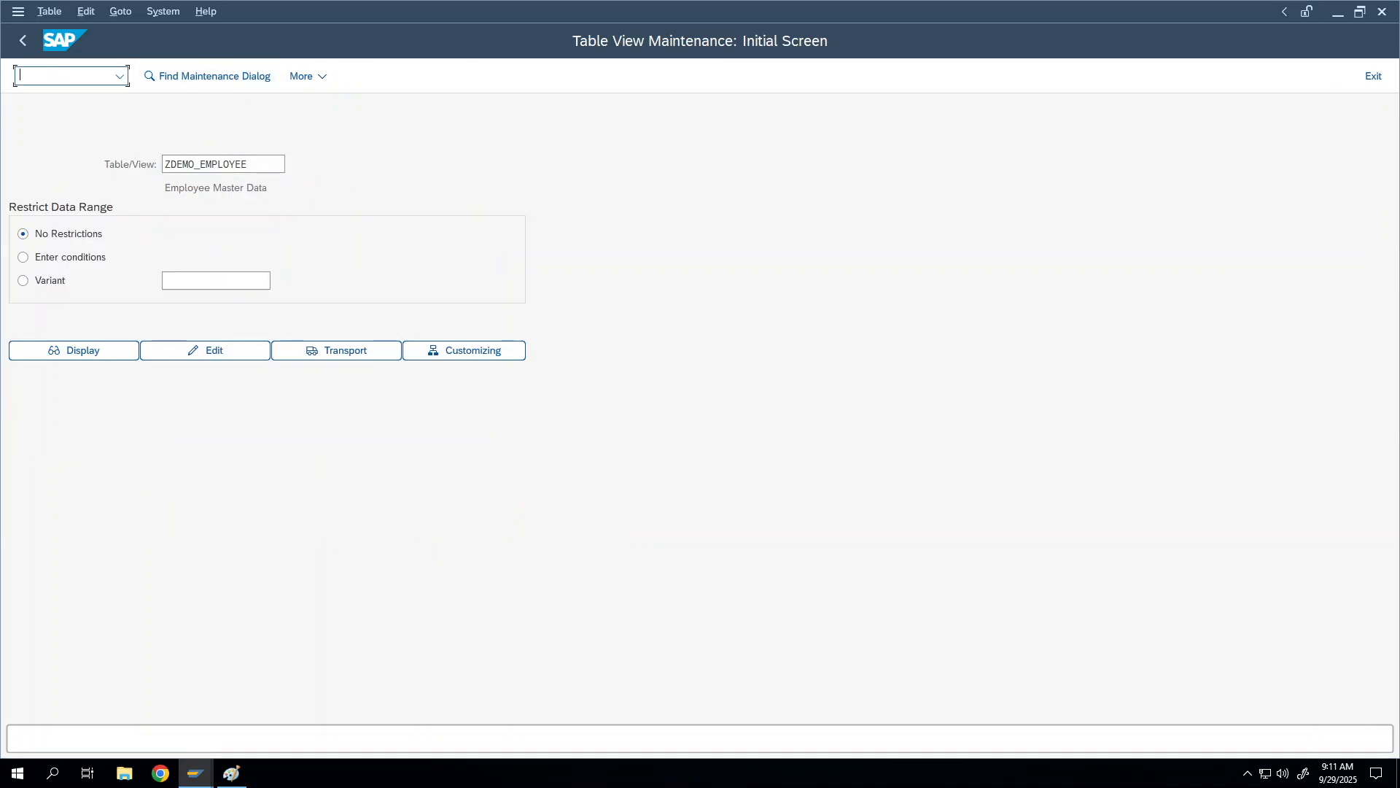
Step: Reopen ZDEMO_EMPLOYEE maintenance through SM30 and accept the cross-client warning
type("sm30")
key("Return")
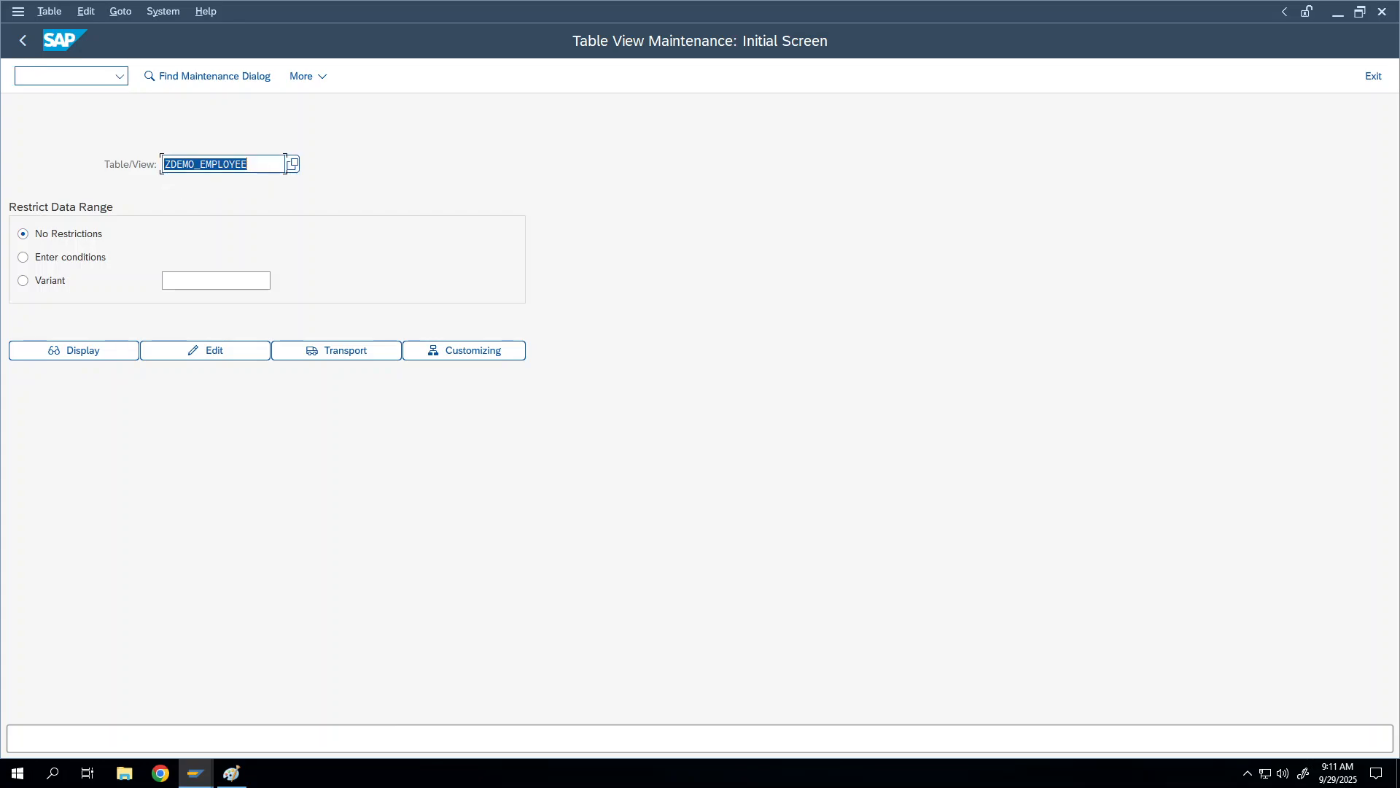
left_click(185, 352)
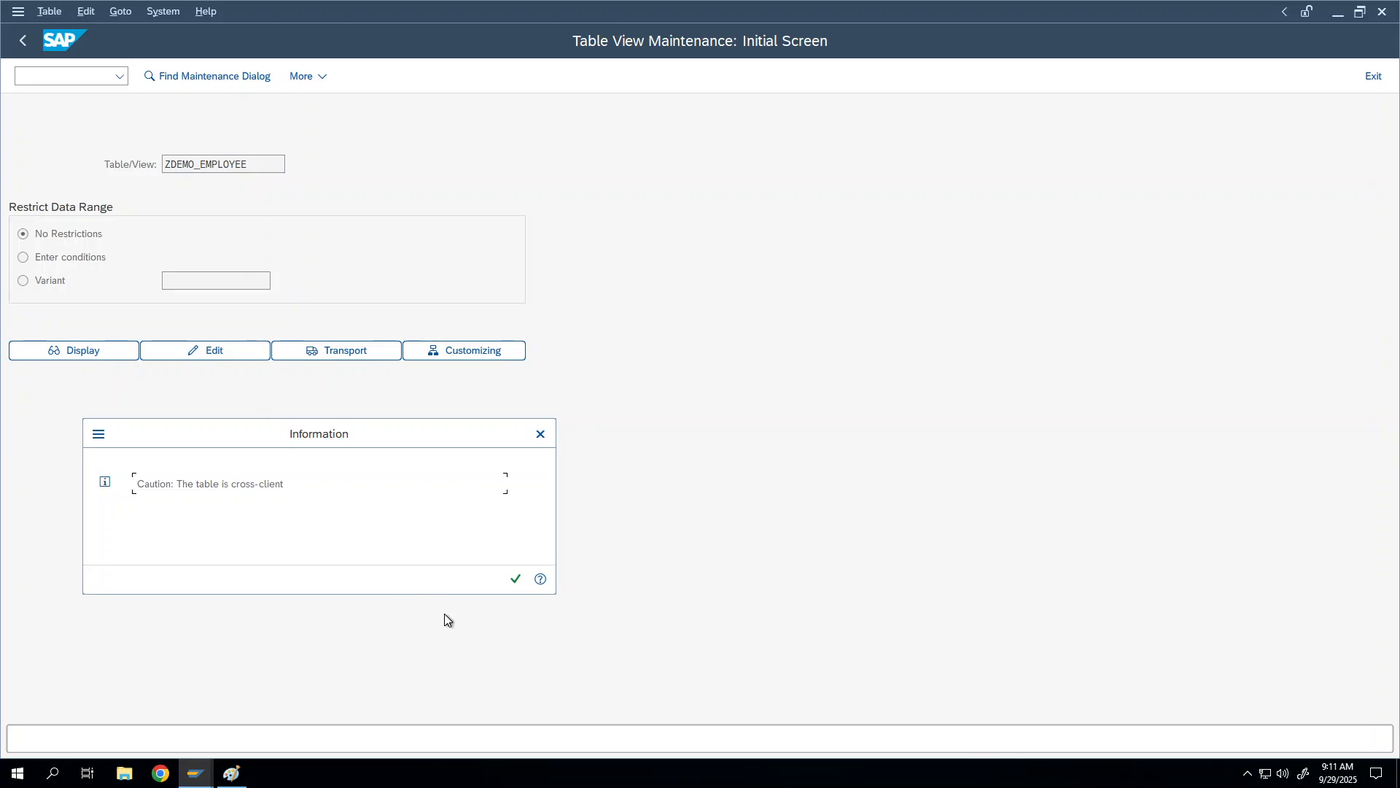
left_click(516, 580)
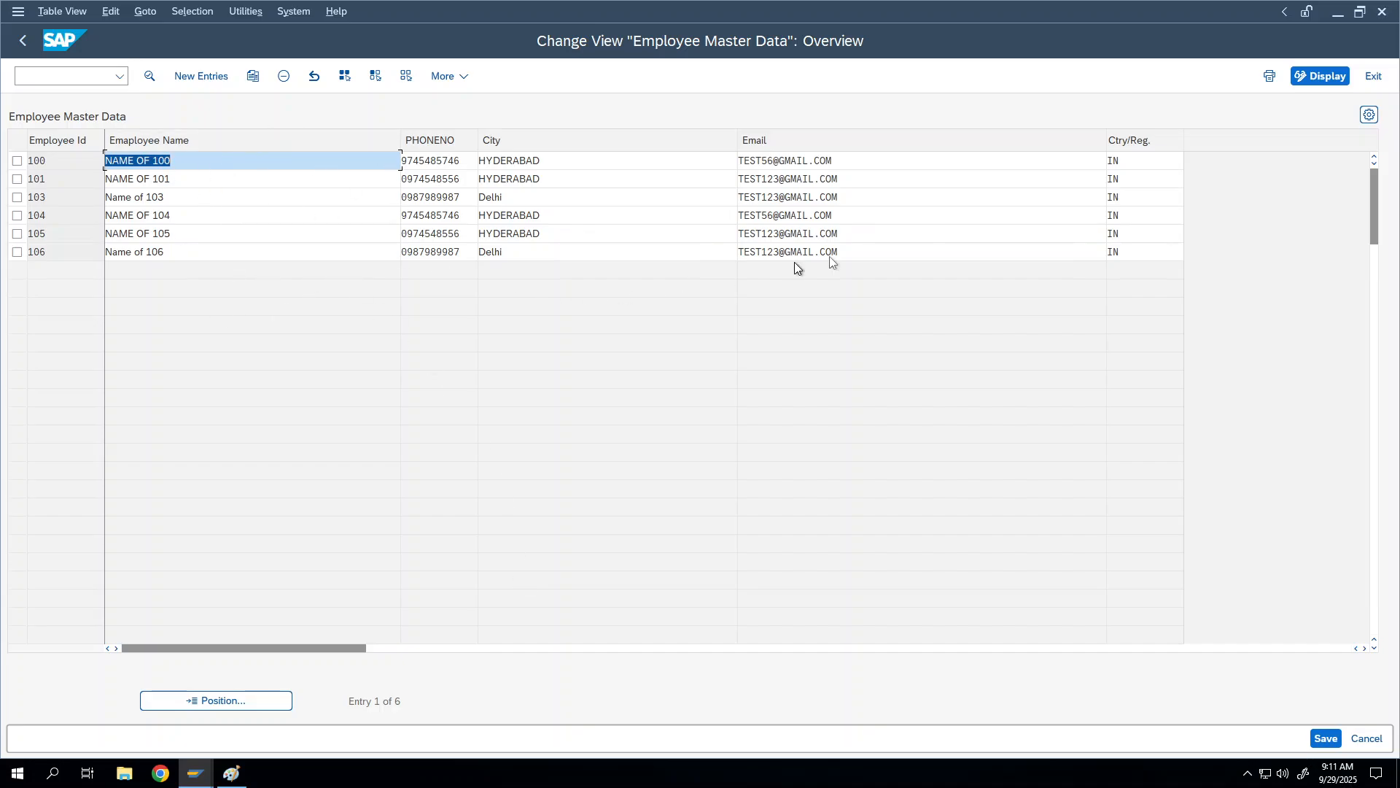
Step: Check the New Entries form and the overview listing rows 104–106, then exit SM30
left_click(216, 77)
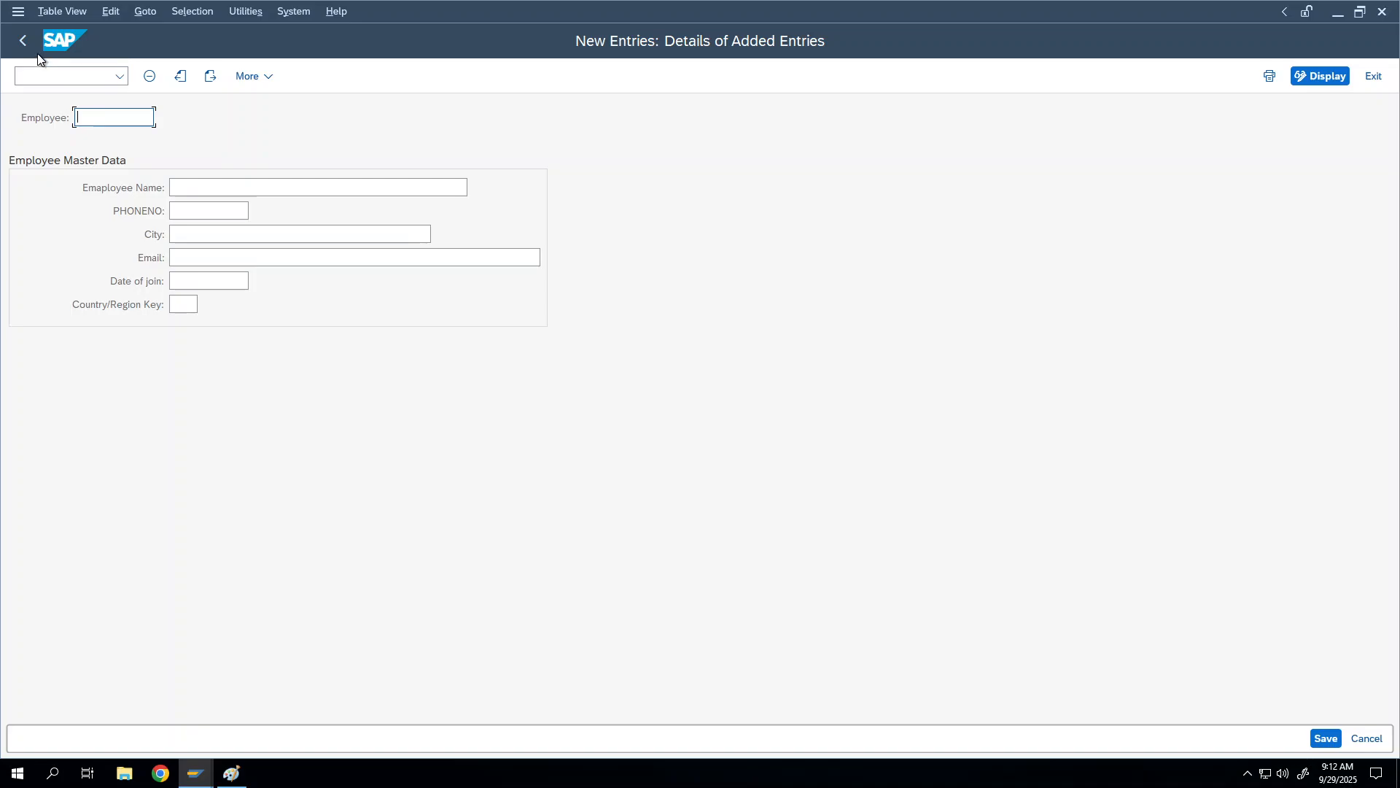
left_click(22, 40)
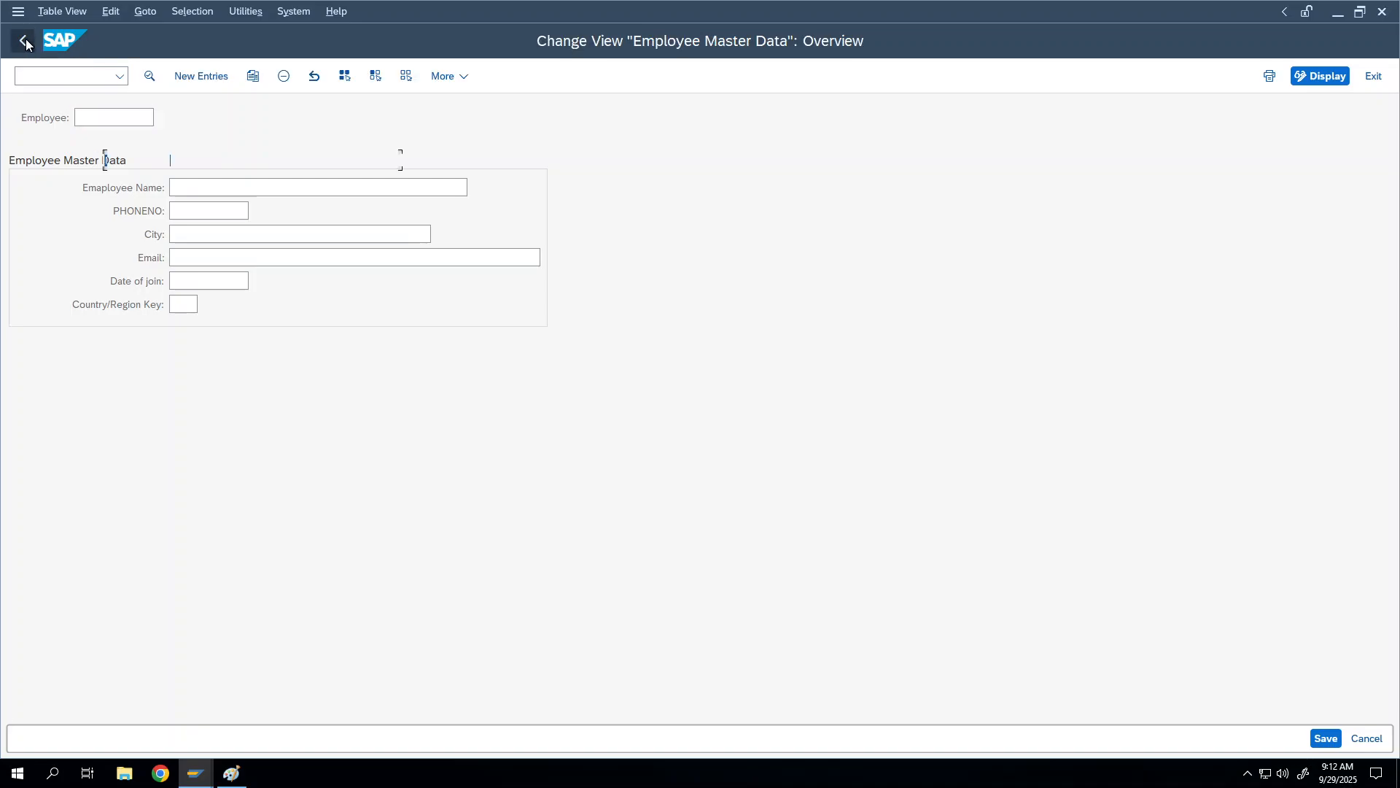
left_click(195, 77)
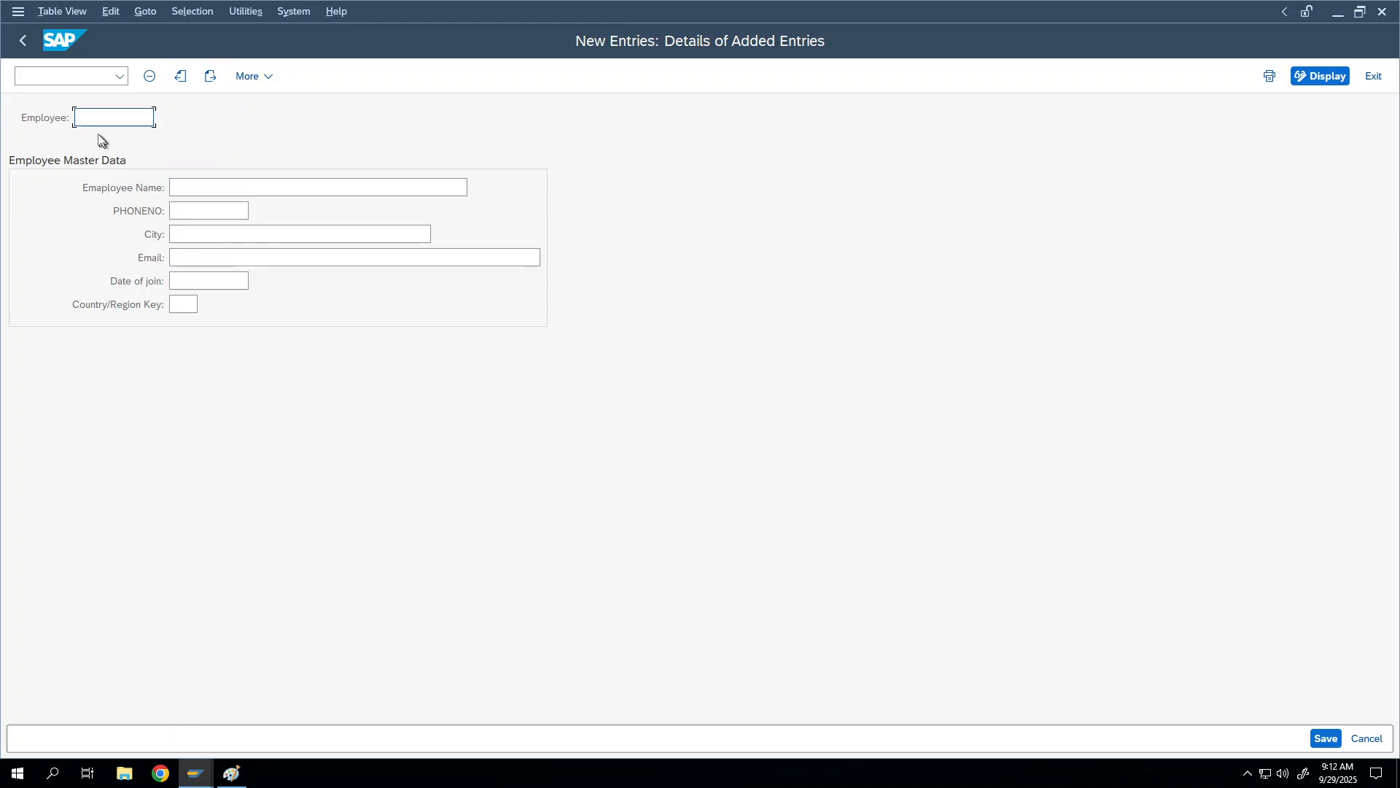
left_click(26, 43)
left_click(28, 45)
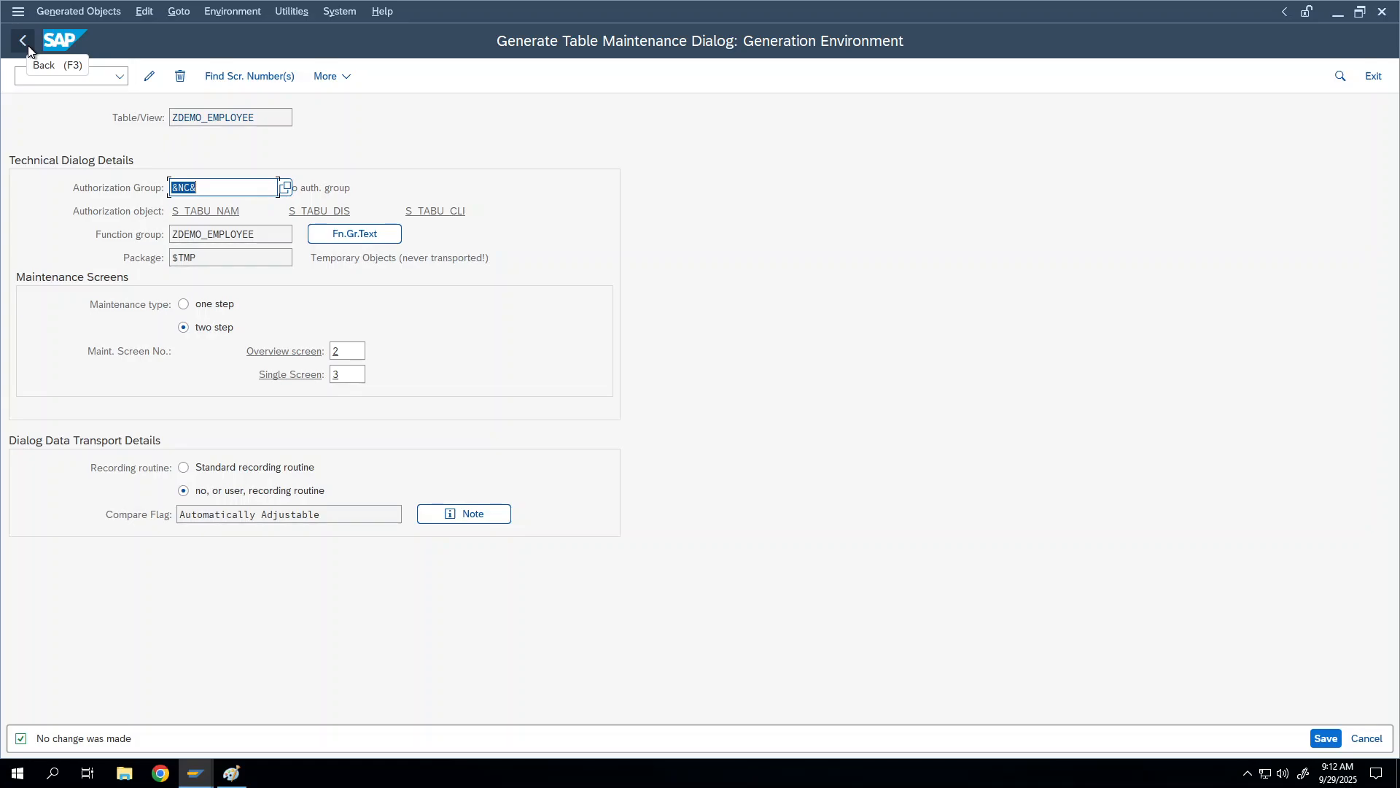
Step: Return to ZDEMO_EMPLOYEE's field list and inspect the CITY (ORT01_GP) and EMAIL (ZDEMO_EMAIL) data elements
left_click(27, 48)
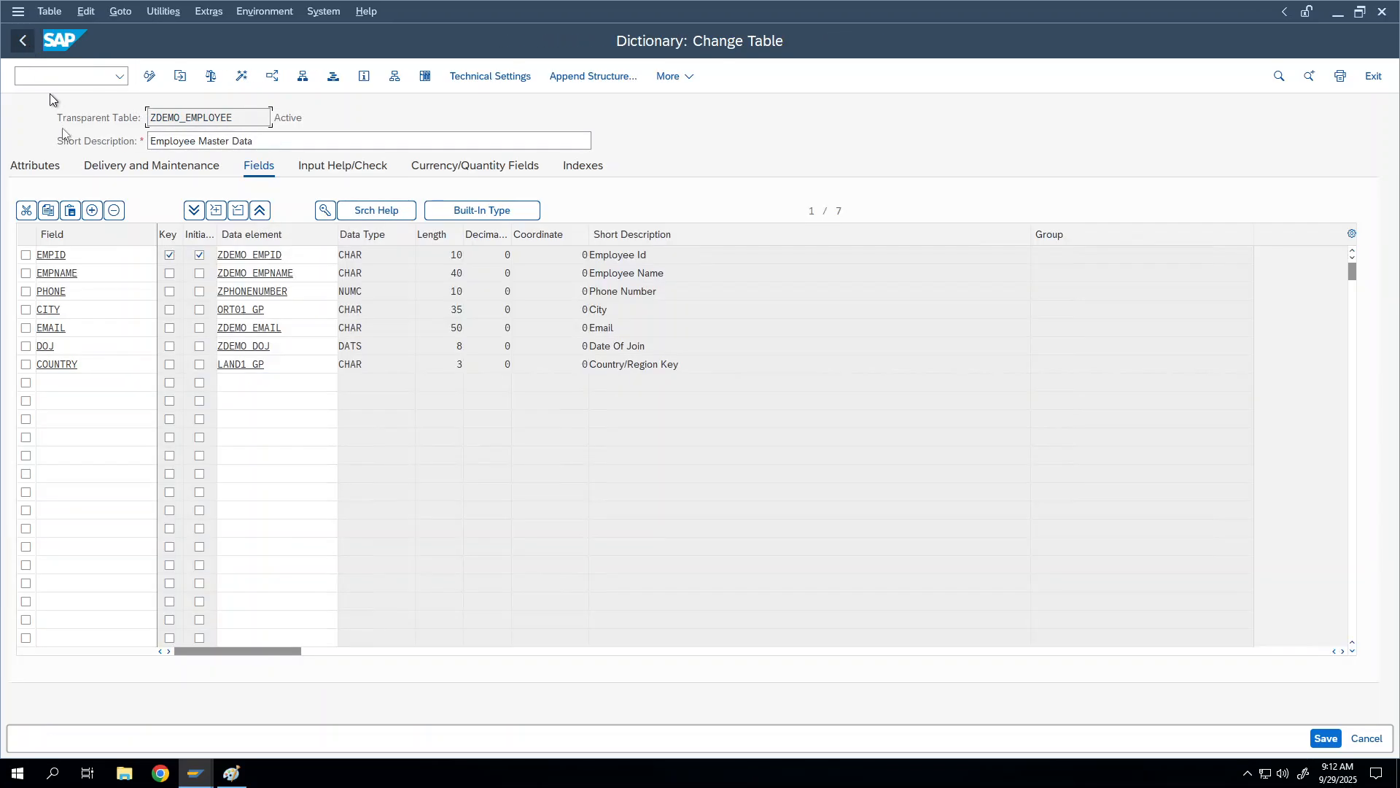
left_click(307, 309)
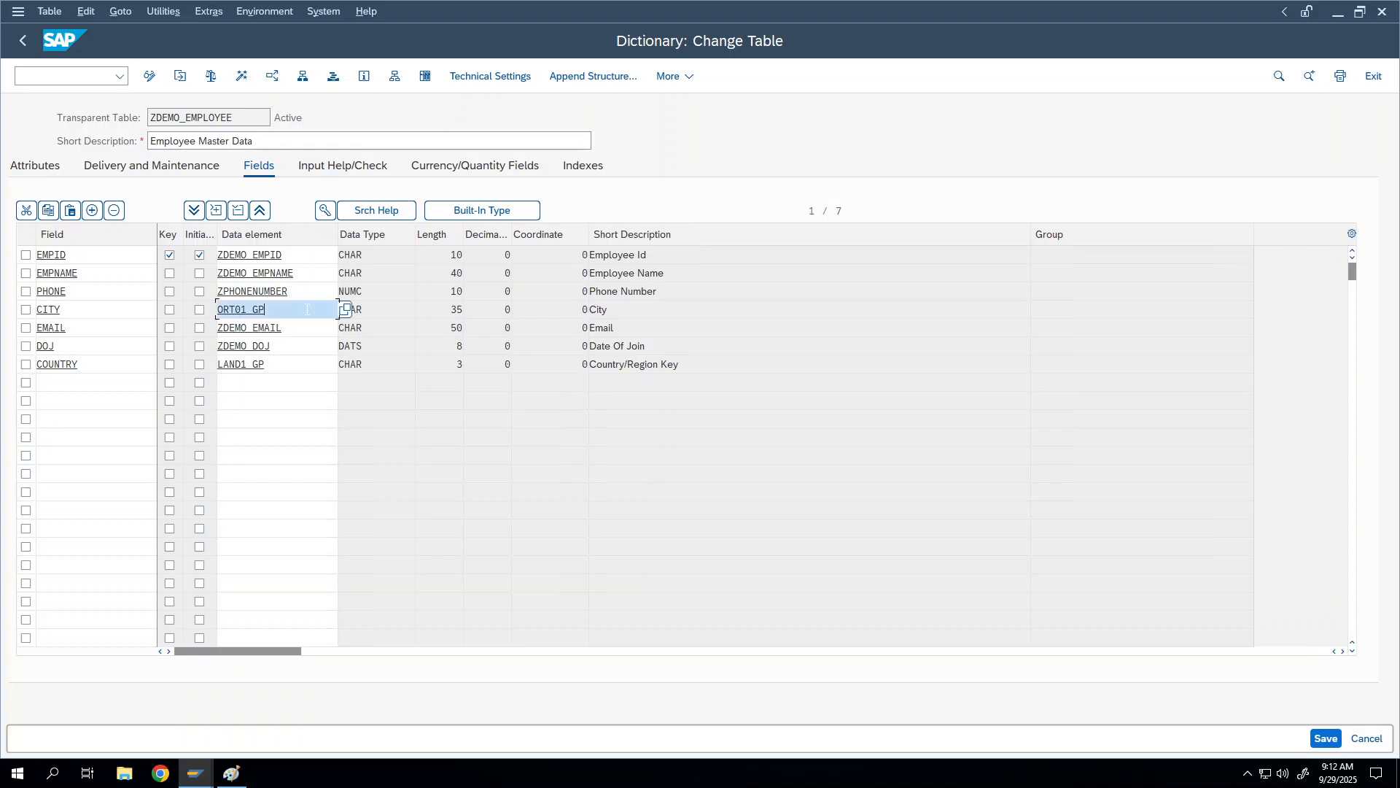
left_click(306, 322)
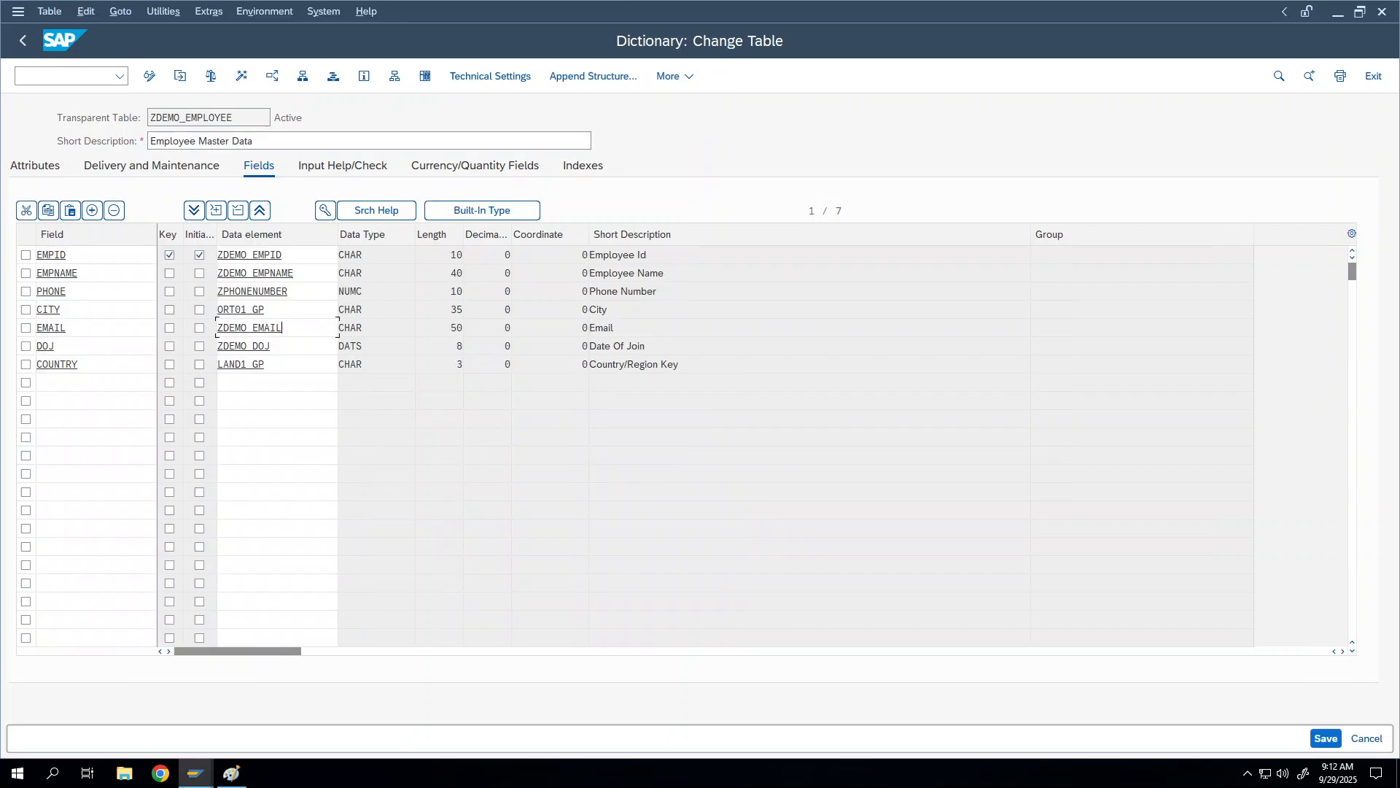
double_click(306, 322)
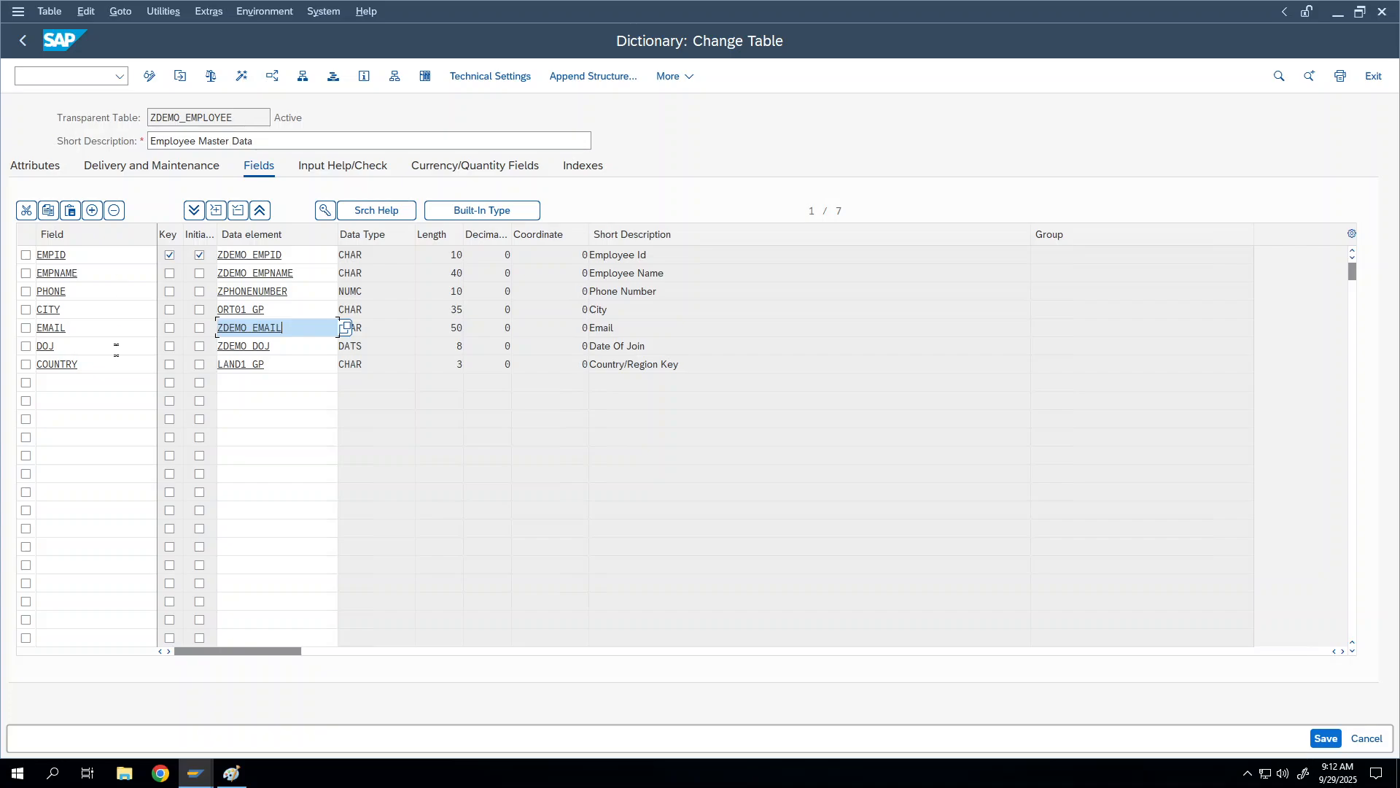
left_click(107, 381)
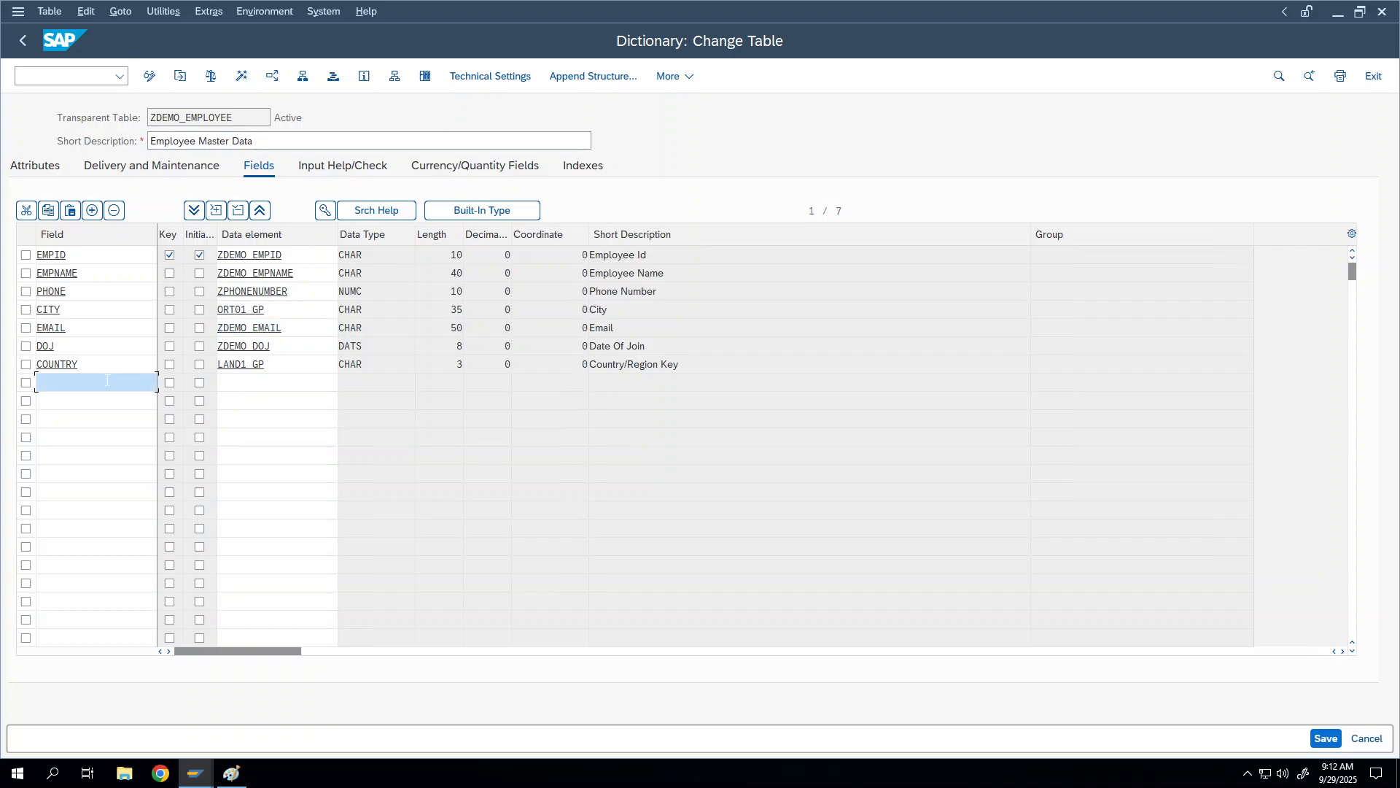
left_click(266, 307)
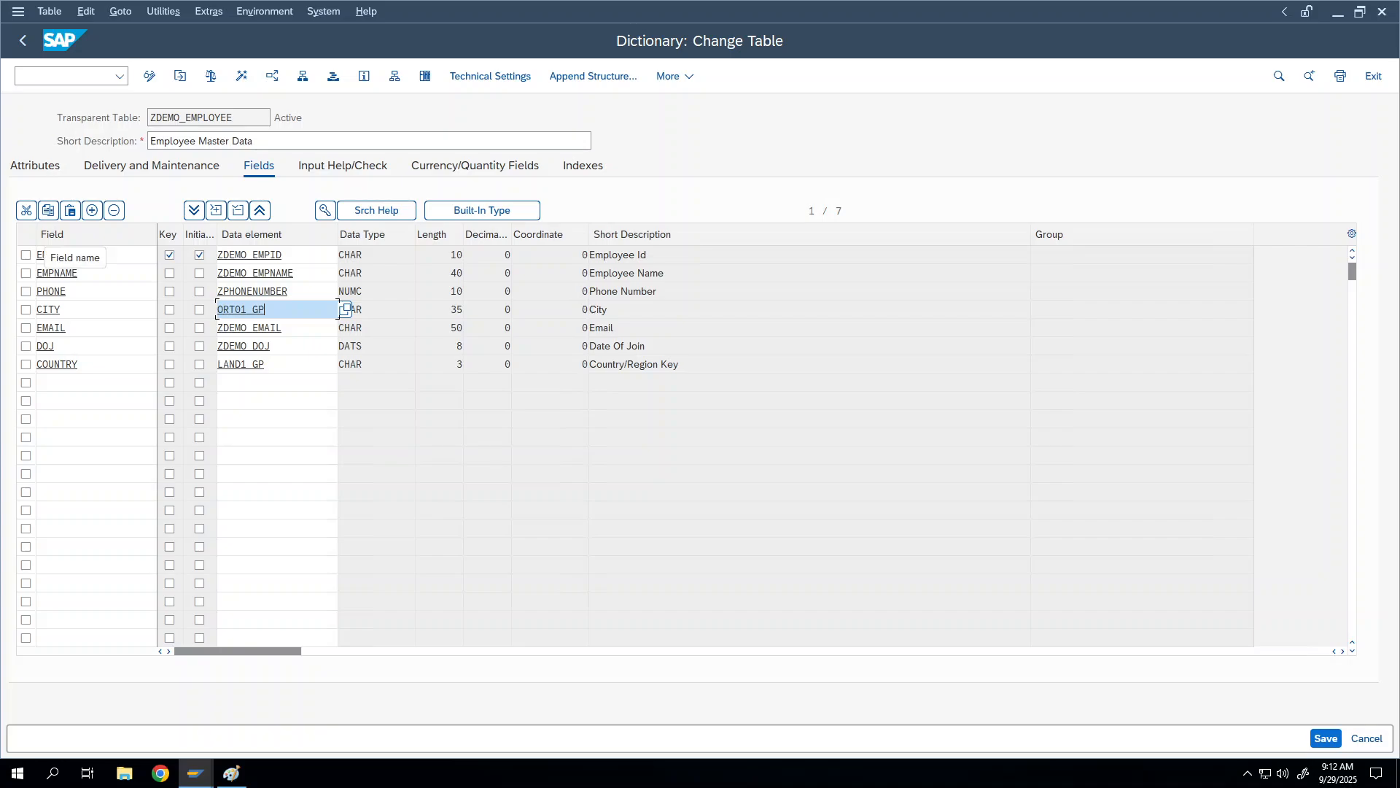
Step: Compare against the KNA1 session, then bring the ZDEMO_EMPLOYEE session back at its EMAIL field
key("alt+Tab")
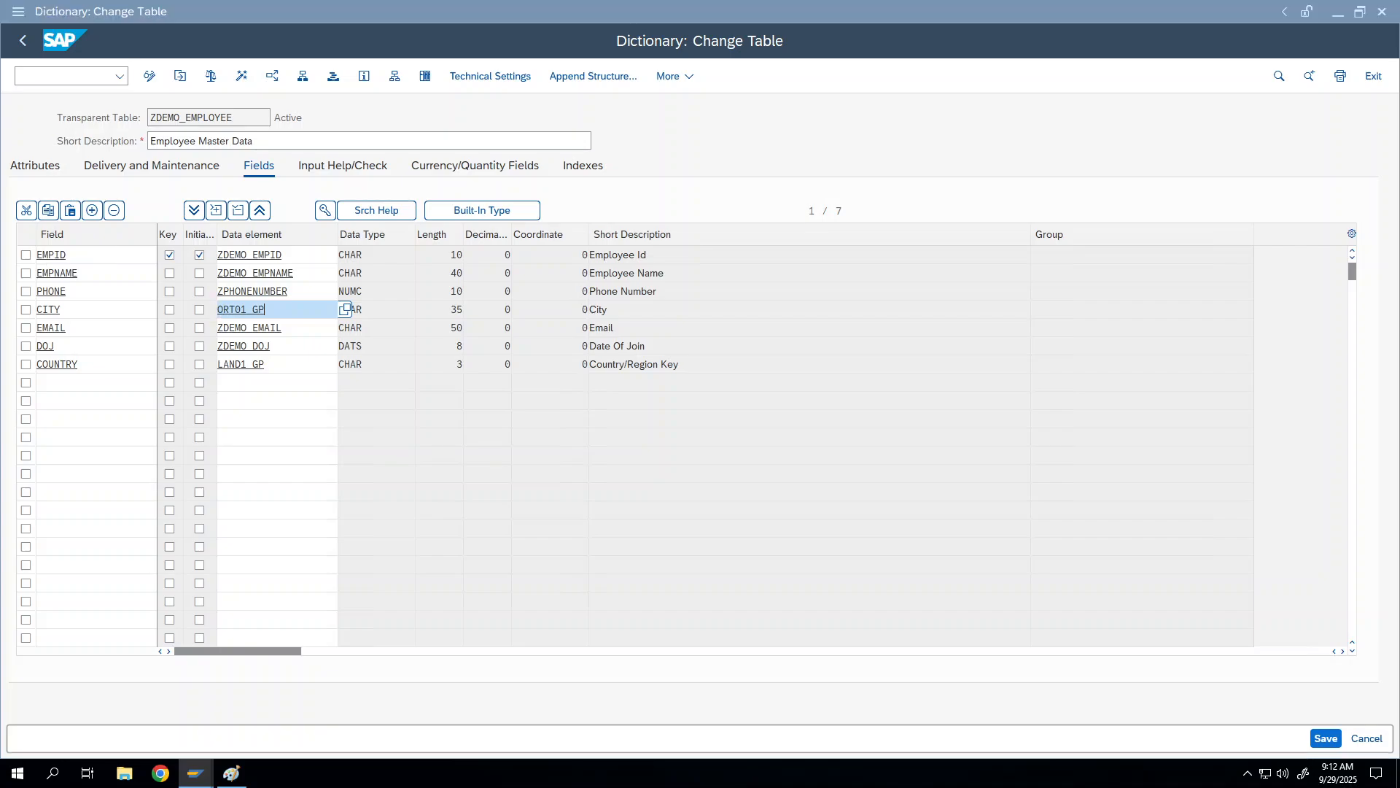
key("alt+Tab")
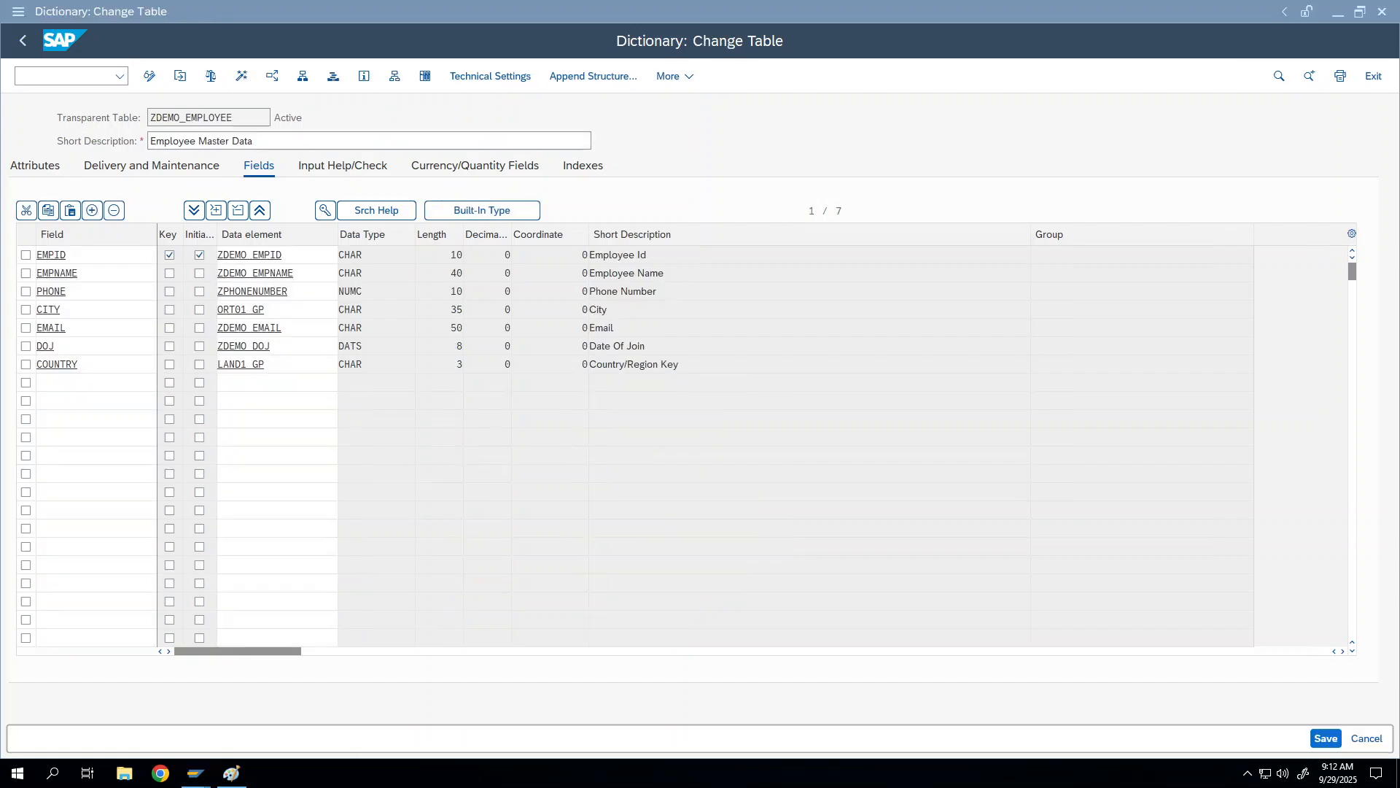
left_click(212, 772)
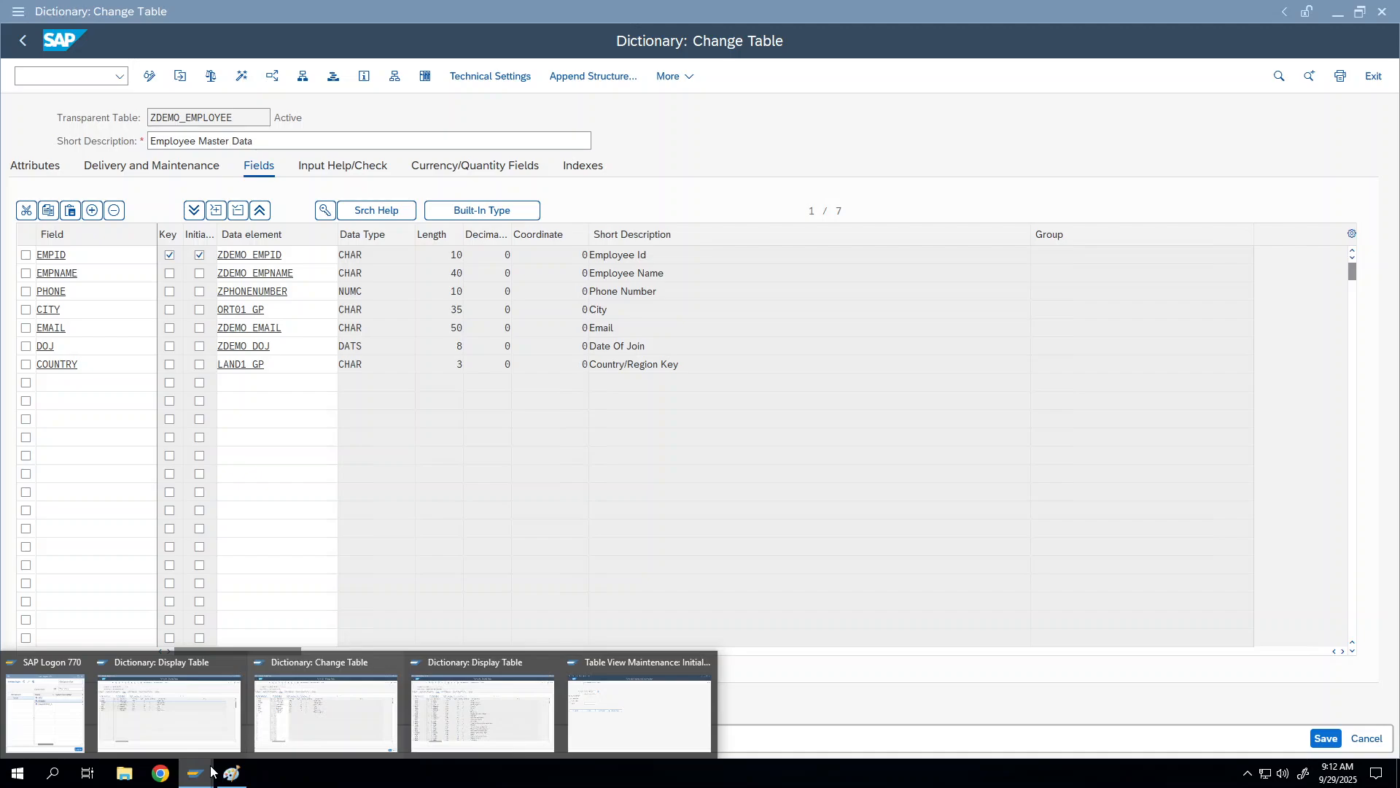
left_click(329, 660)
key("Down")
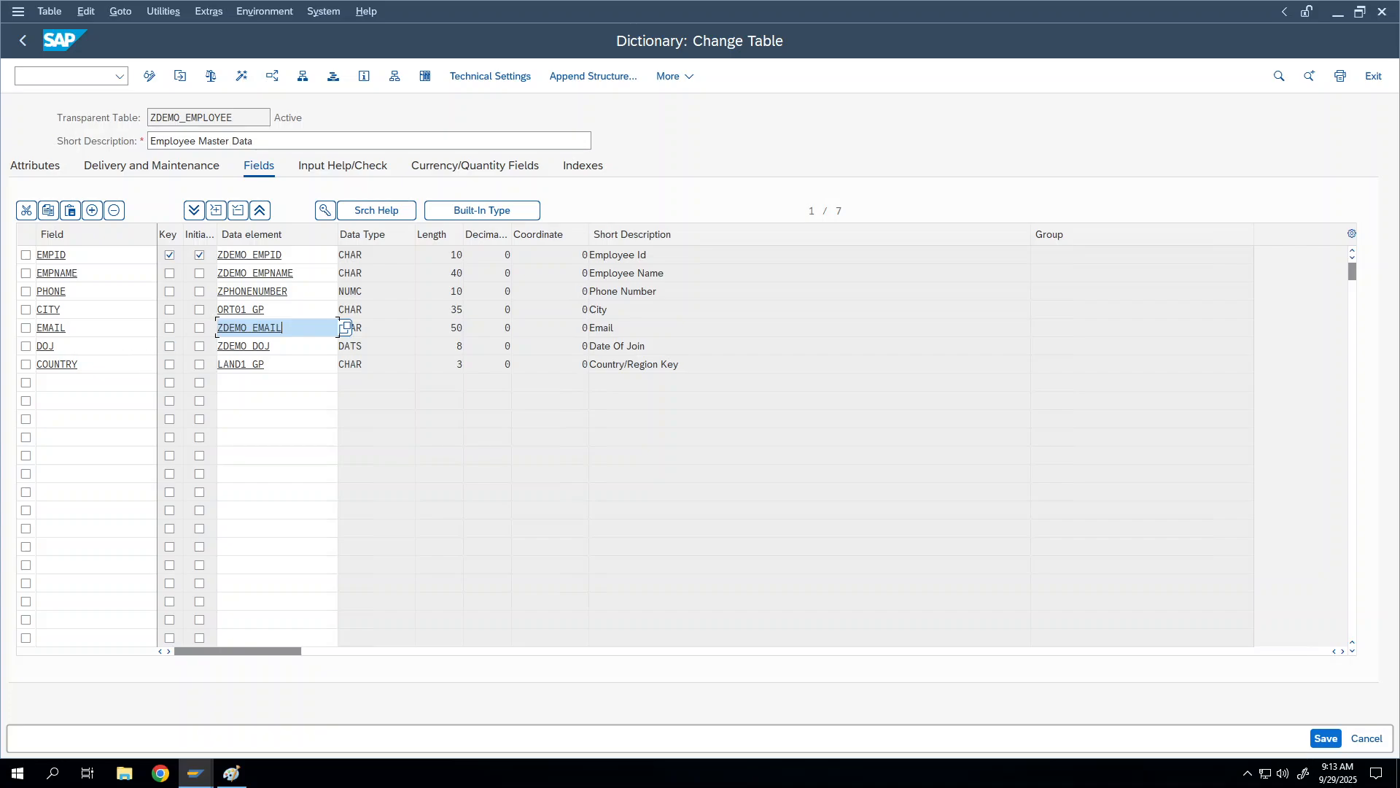
Step: Open the Table Maintenance Generator for ZDEMO_EMPLOYEE from Utilities and switch it to change mode
left_click(172, 13)
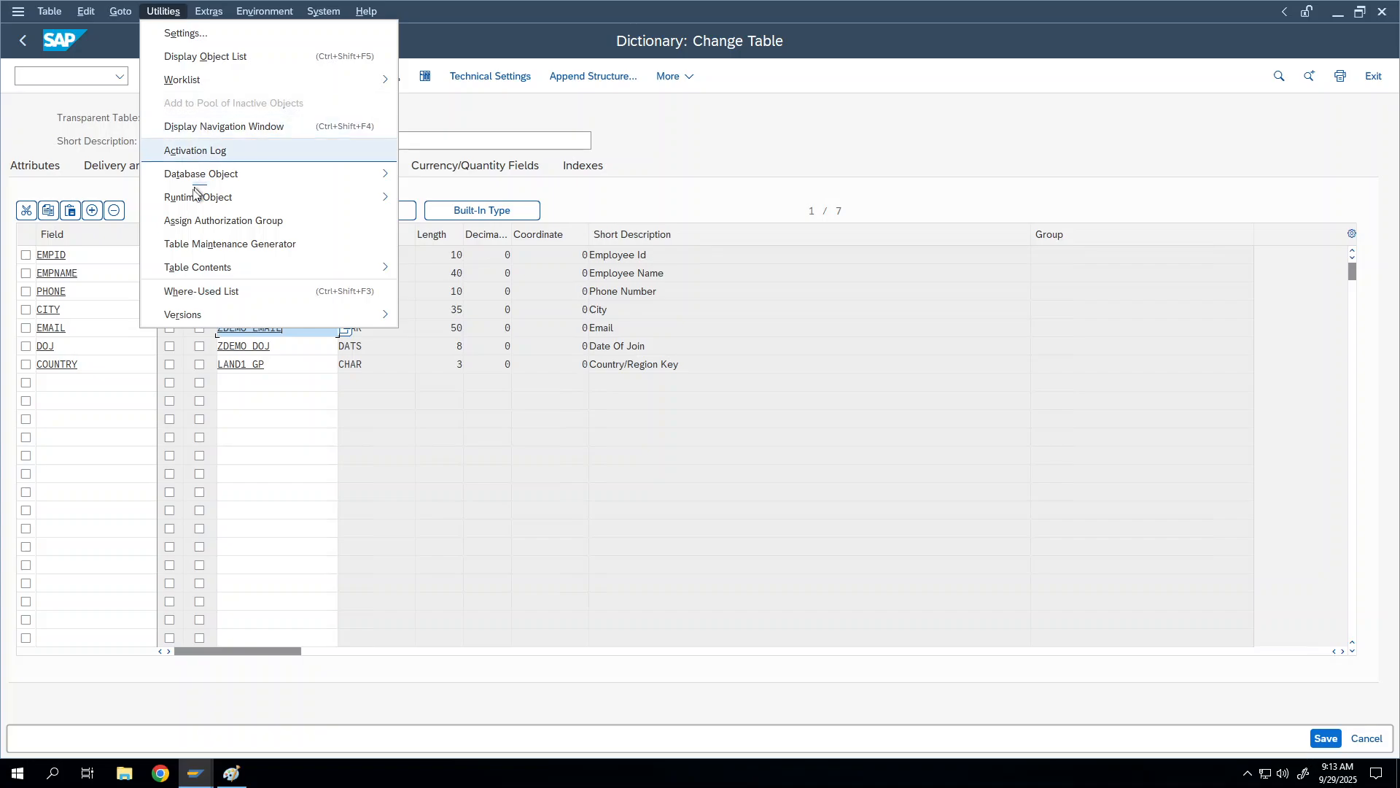
left_click(181, 242)
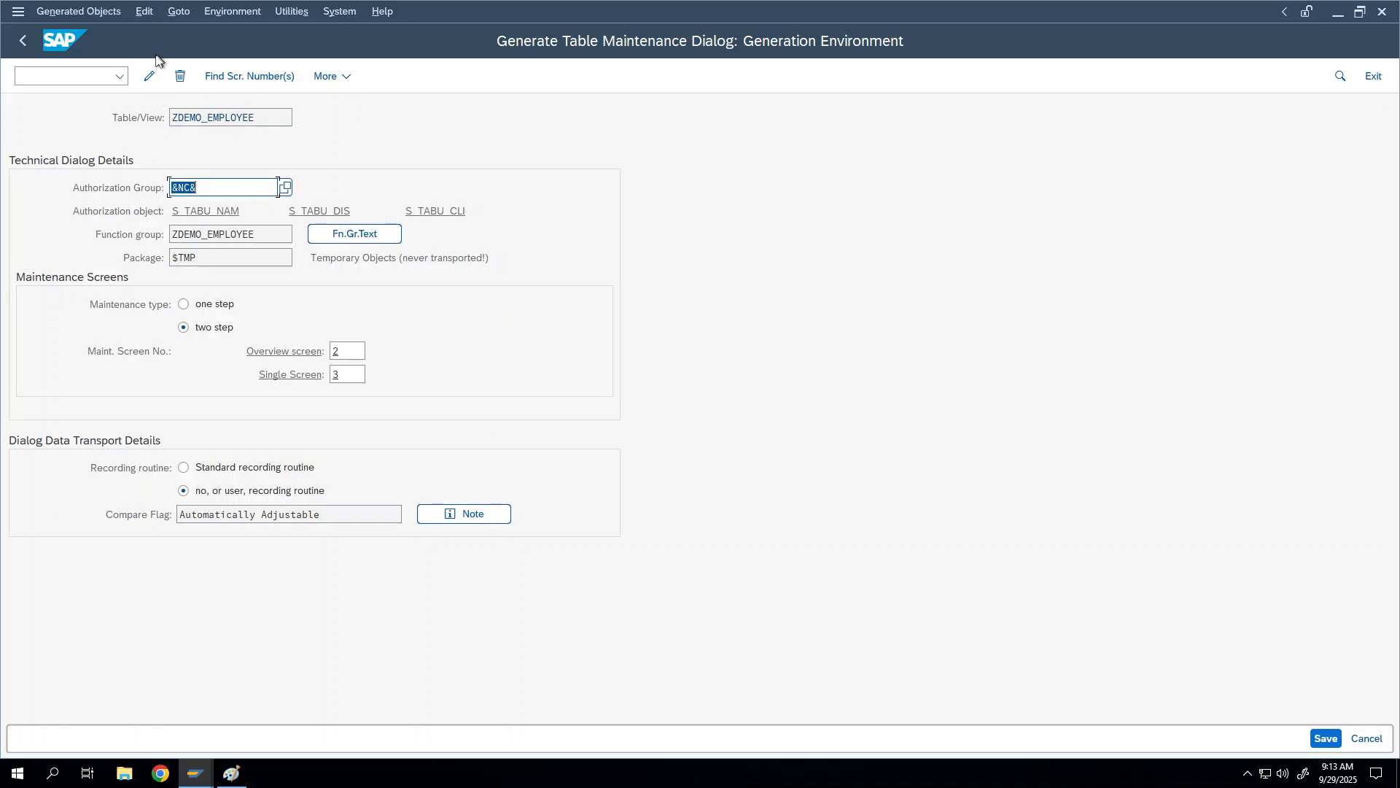
left_click(152, 77)
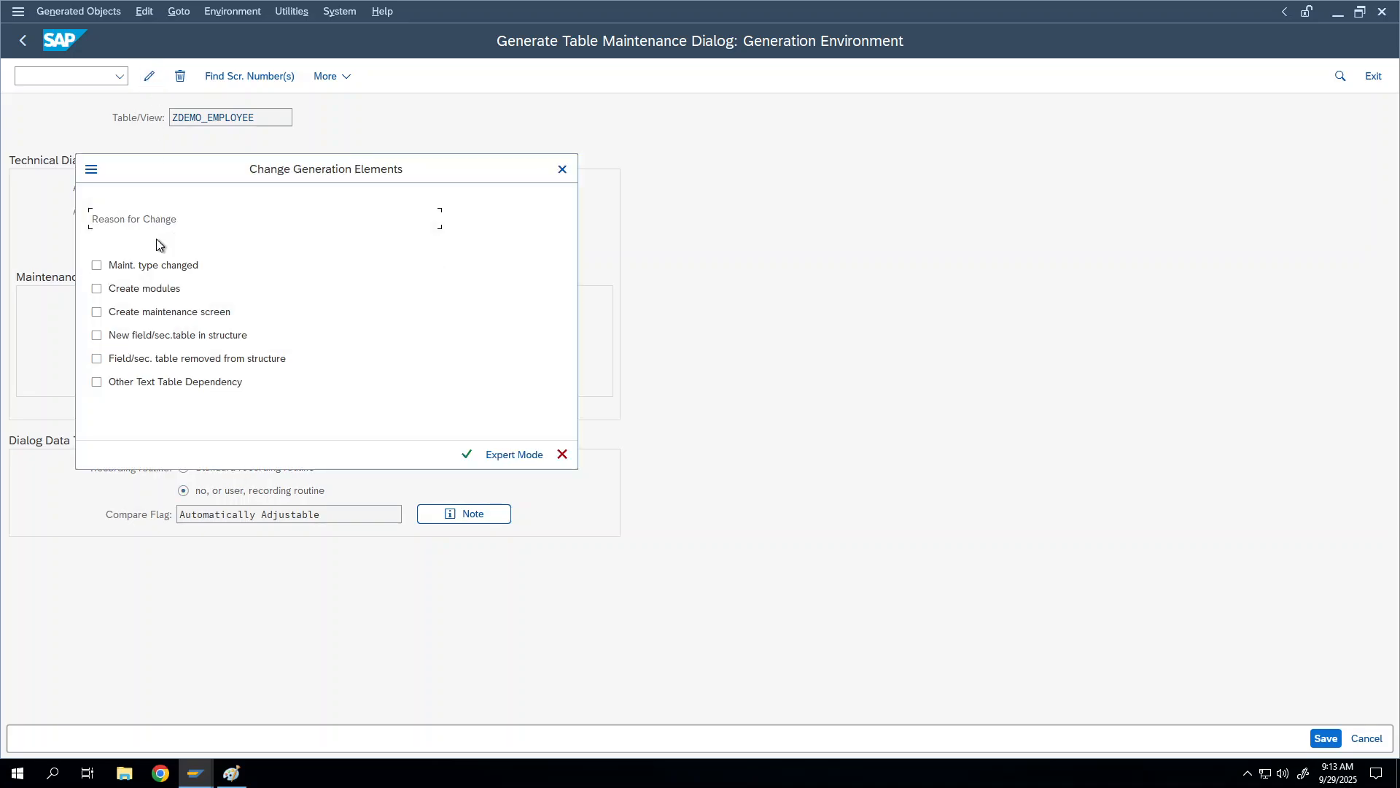
left_click_drag(161, 180, 326, 145)
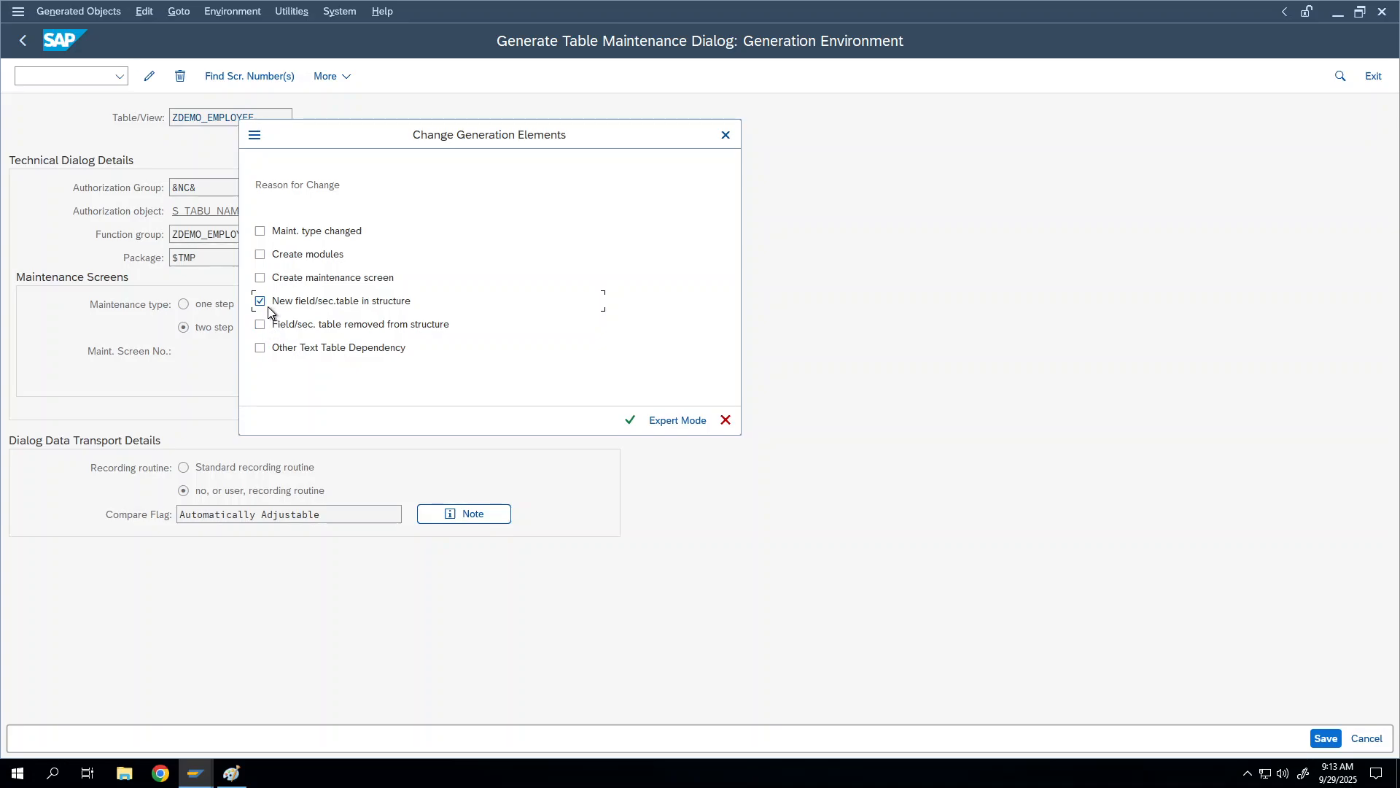
Step: Give 'New field/sec.table in structure' as reason; regenerate screens 0002 and 0003 with key and normal fields
left_click(261, 301)
left_click(631, 421)
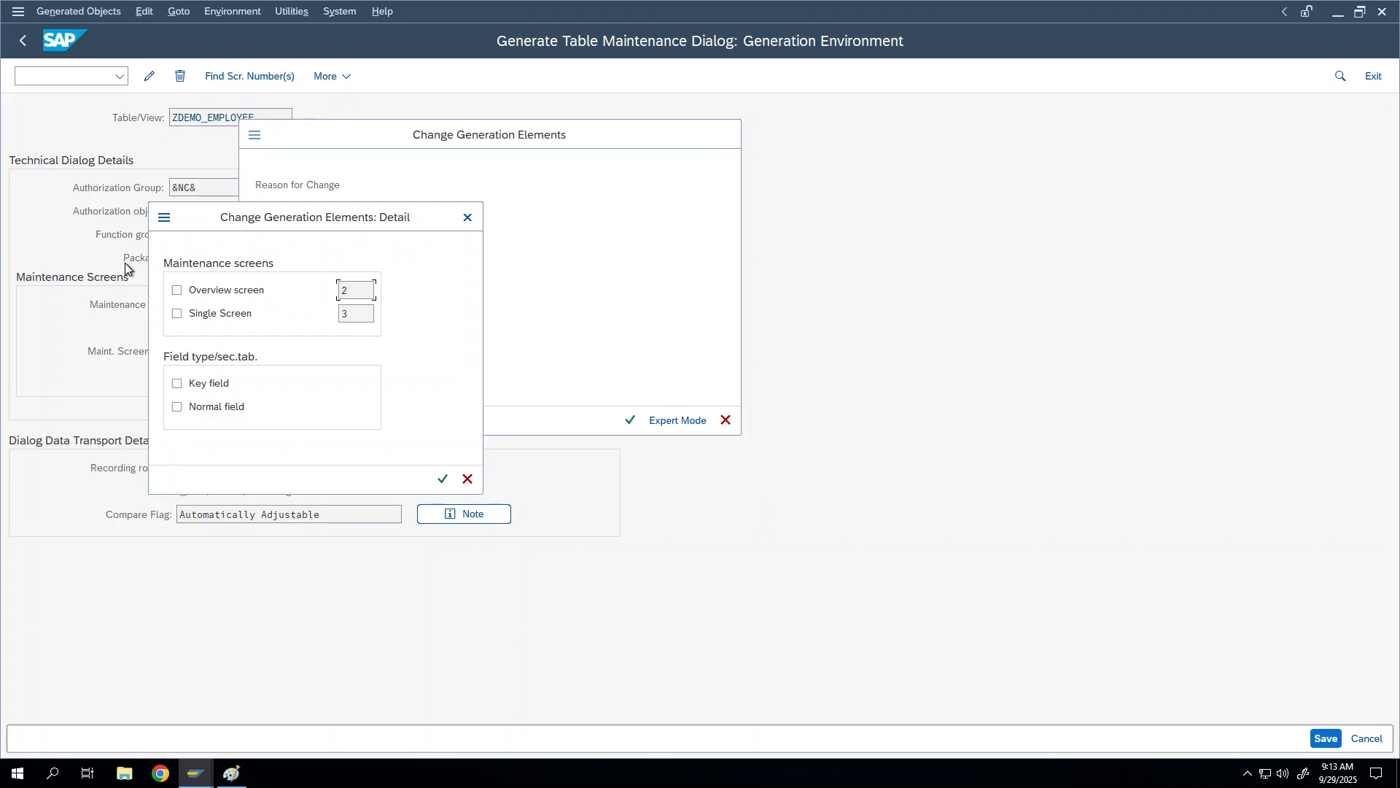
left_click(177, 291)
left_click(176, 314)
left_click(178, 386)
left_click(179, 407)
left_click(442, 479)
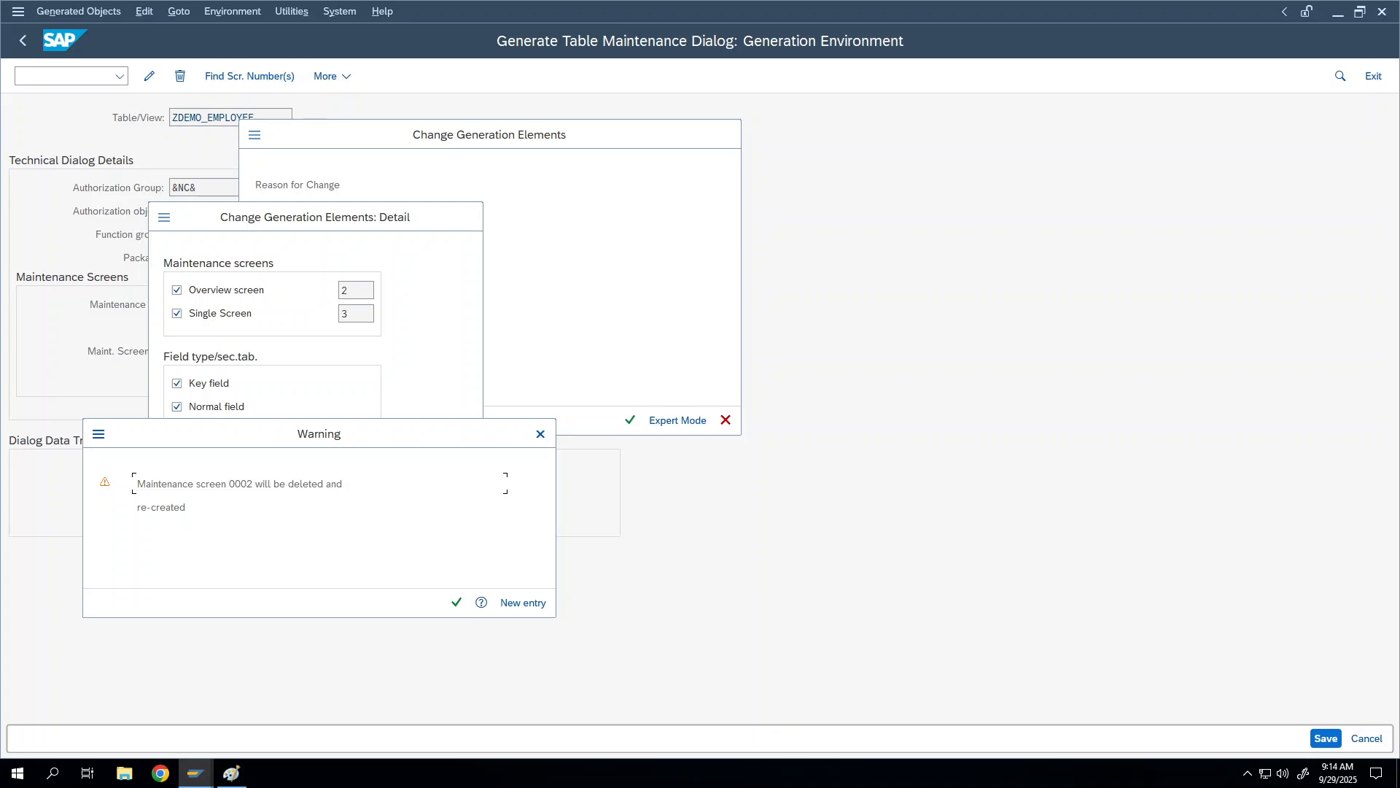
left_click(455, 603)
left_click(455, 603)
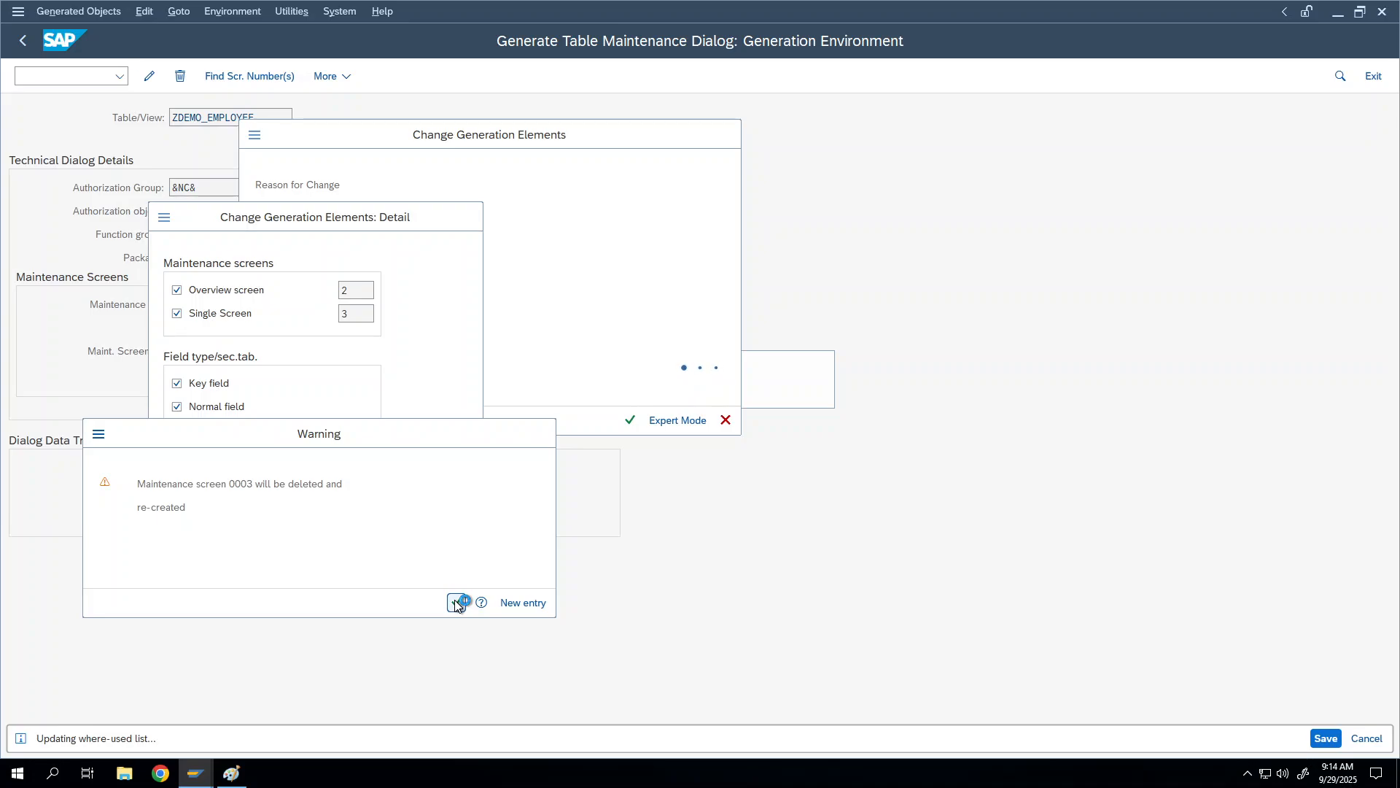
left_click(1339, 739)
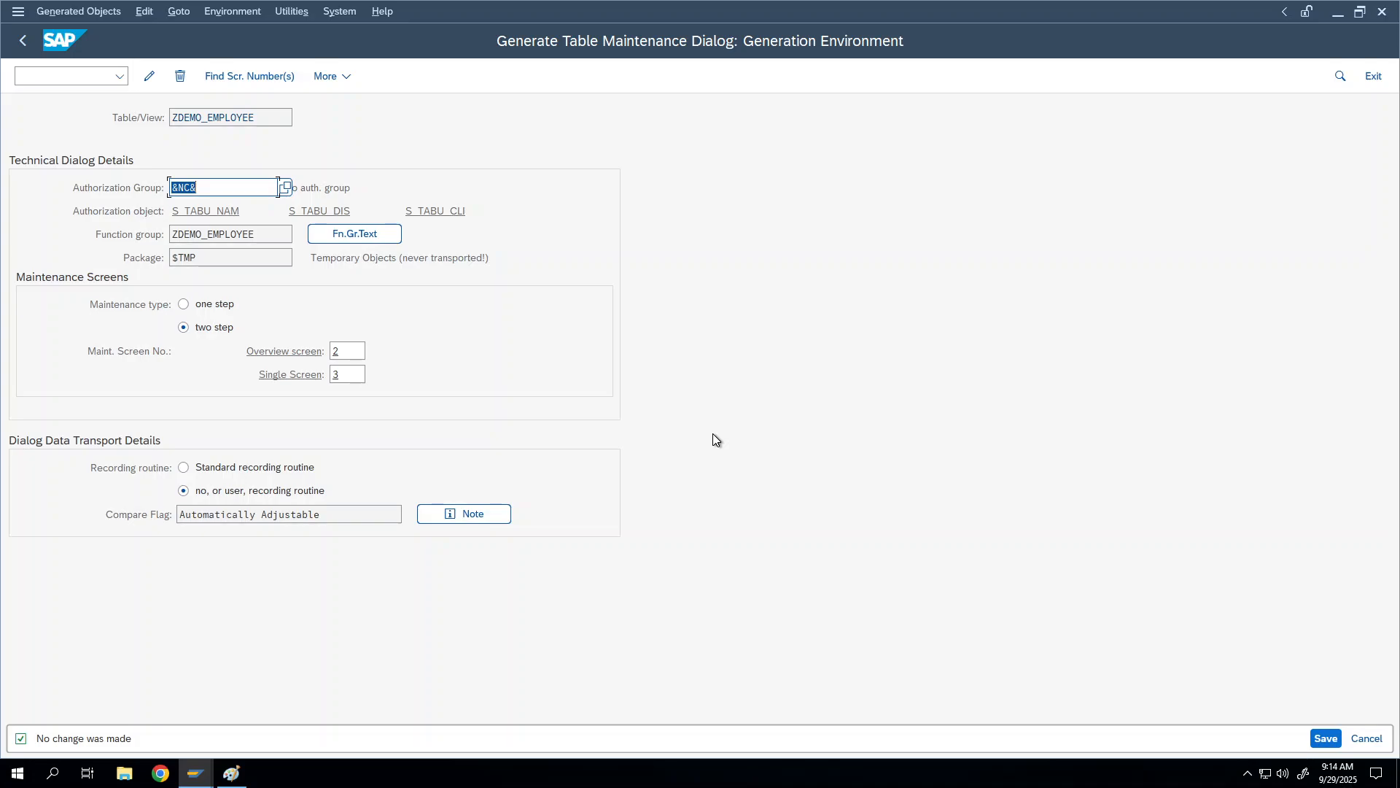
Step: Go back to the ZDEMO_EMPLOYEE Change Table field list and restore the remote desktop from full screen
left_click(31, 51)
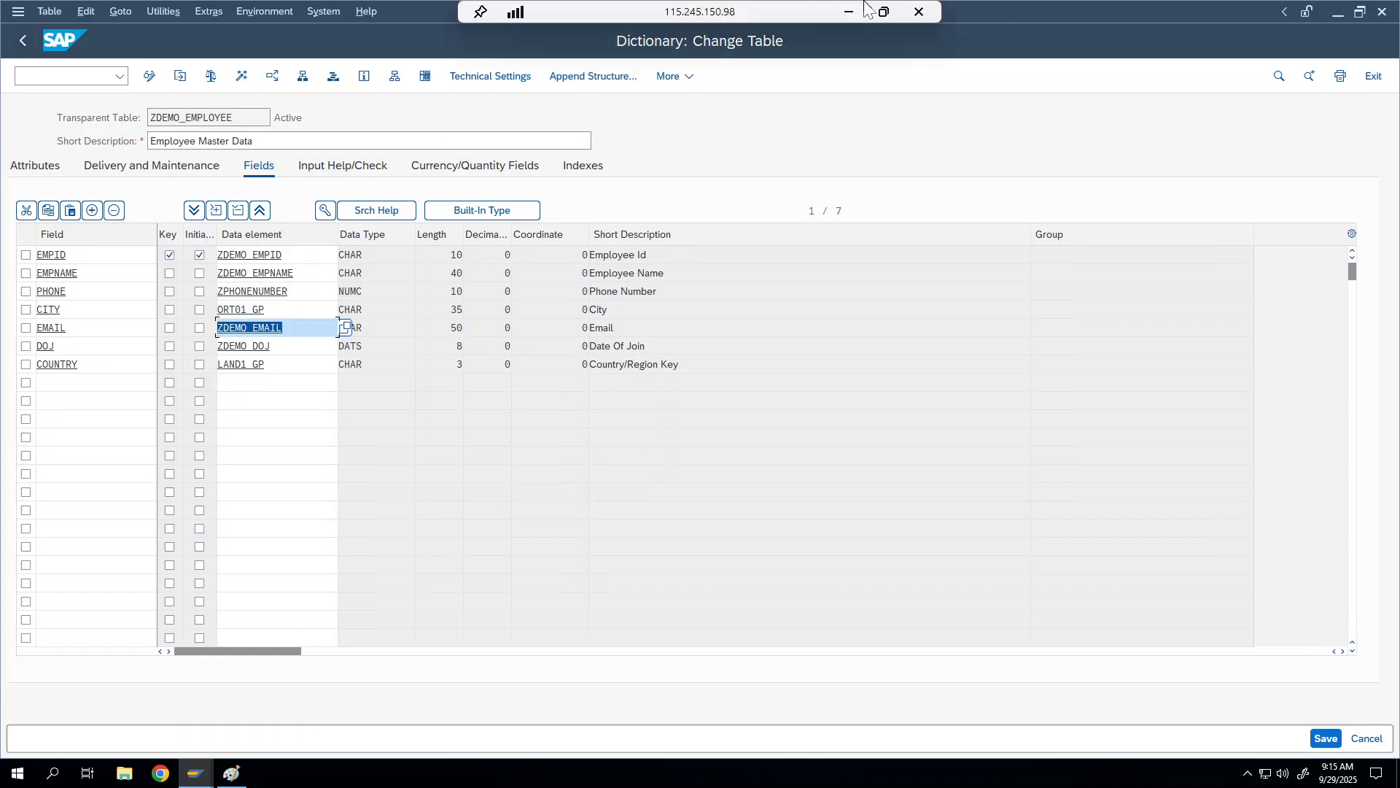
left_click(884, 12)
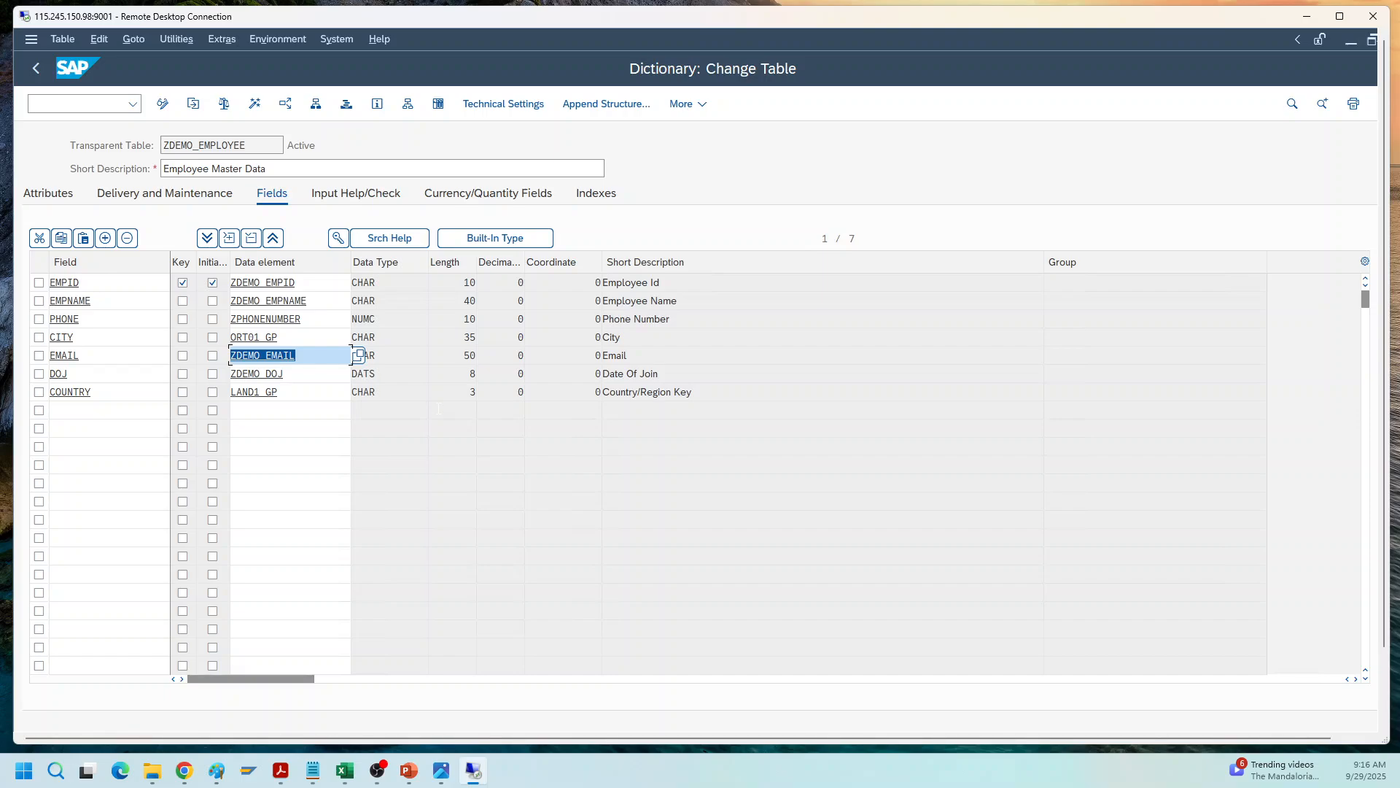
left_click(173, 39)
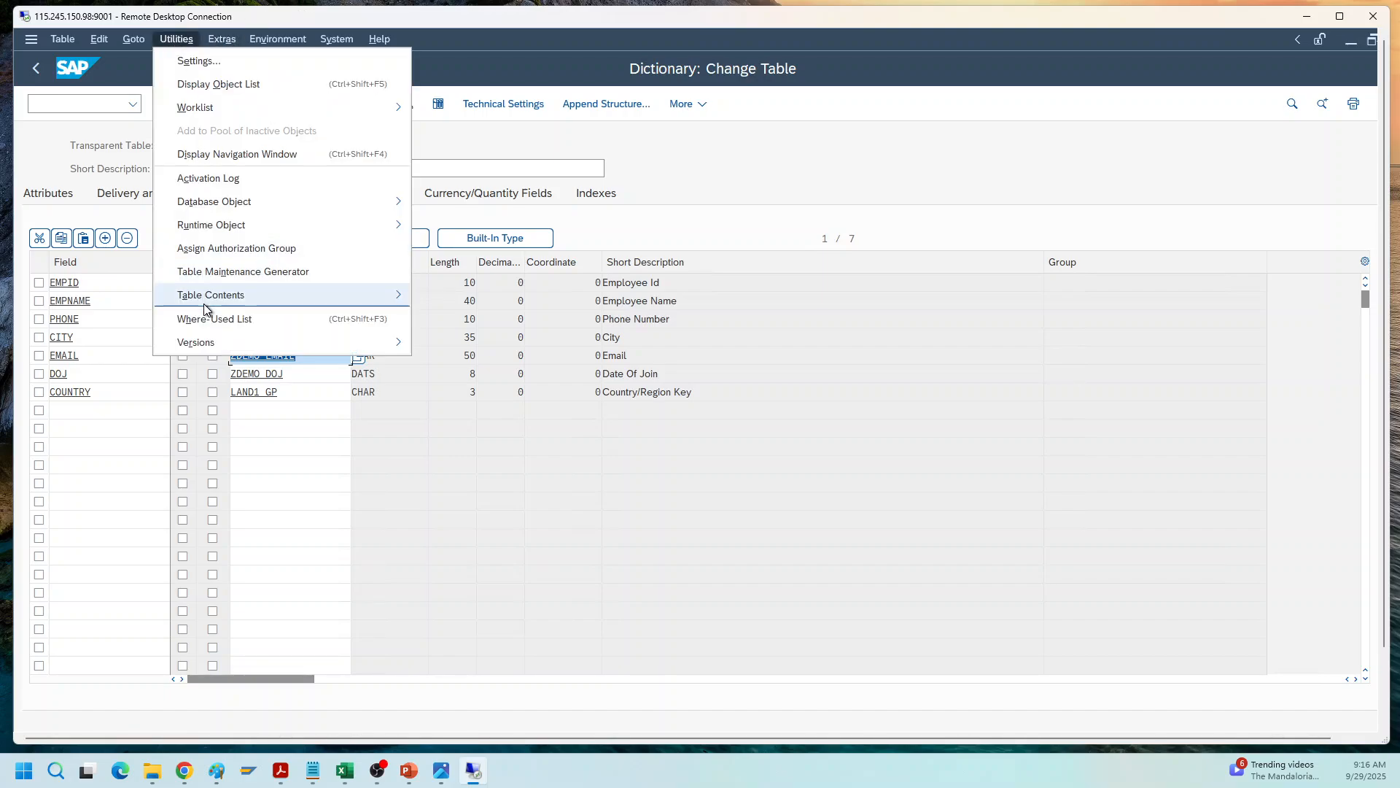
mouse_move(205, 302)
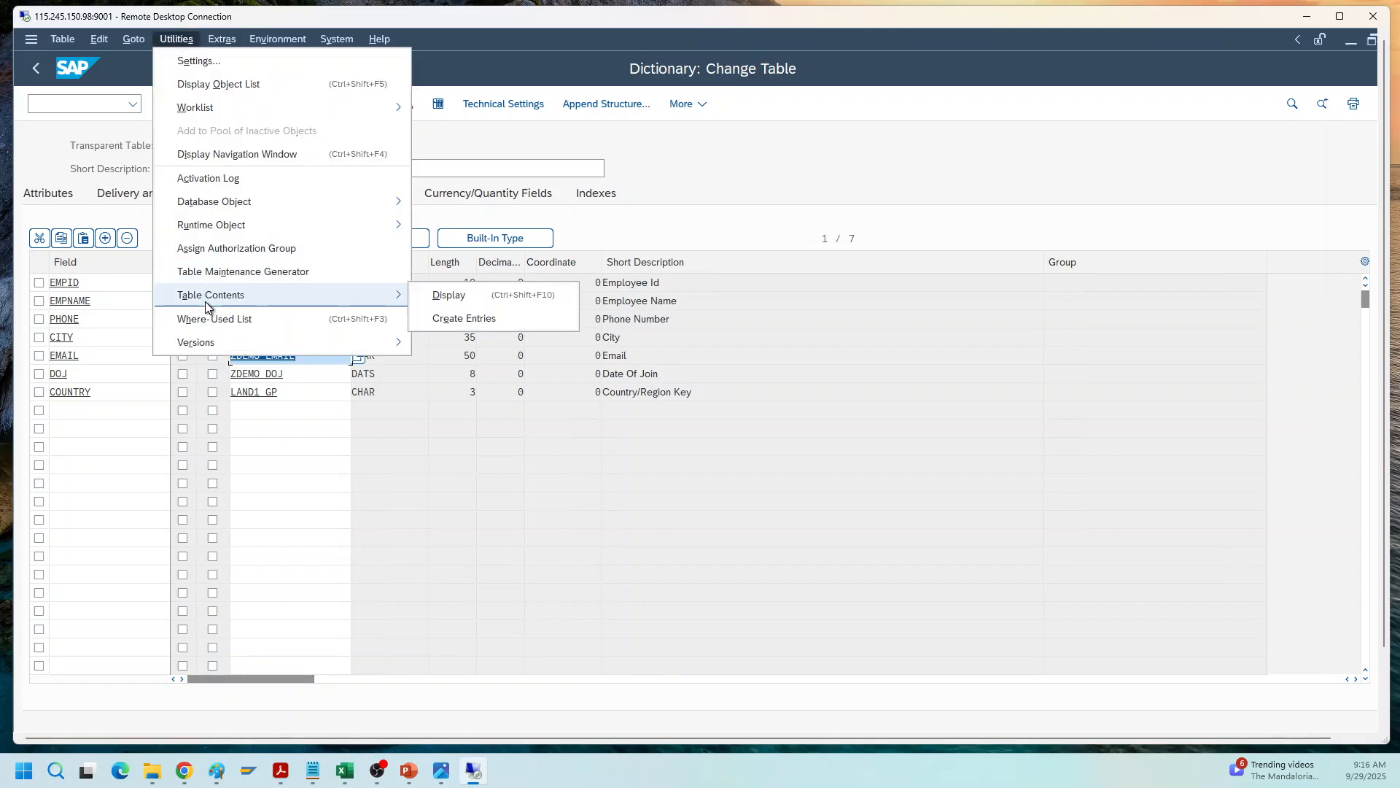
left_click(230, 272)
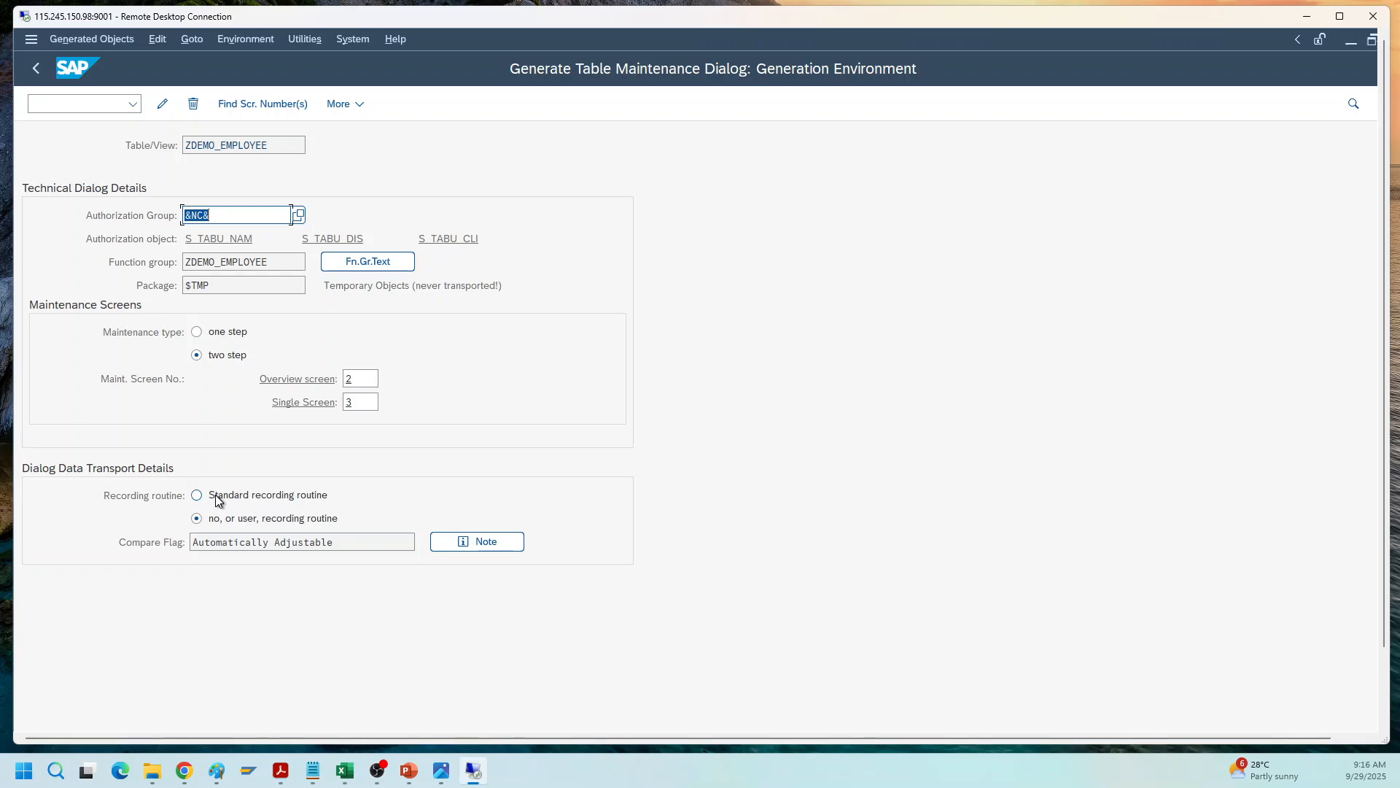
left_click(213, 518)
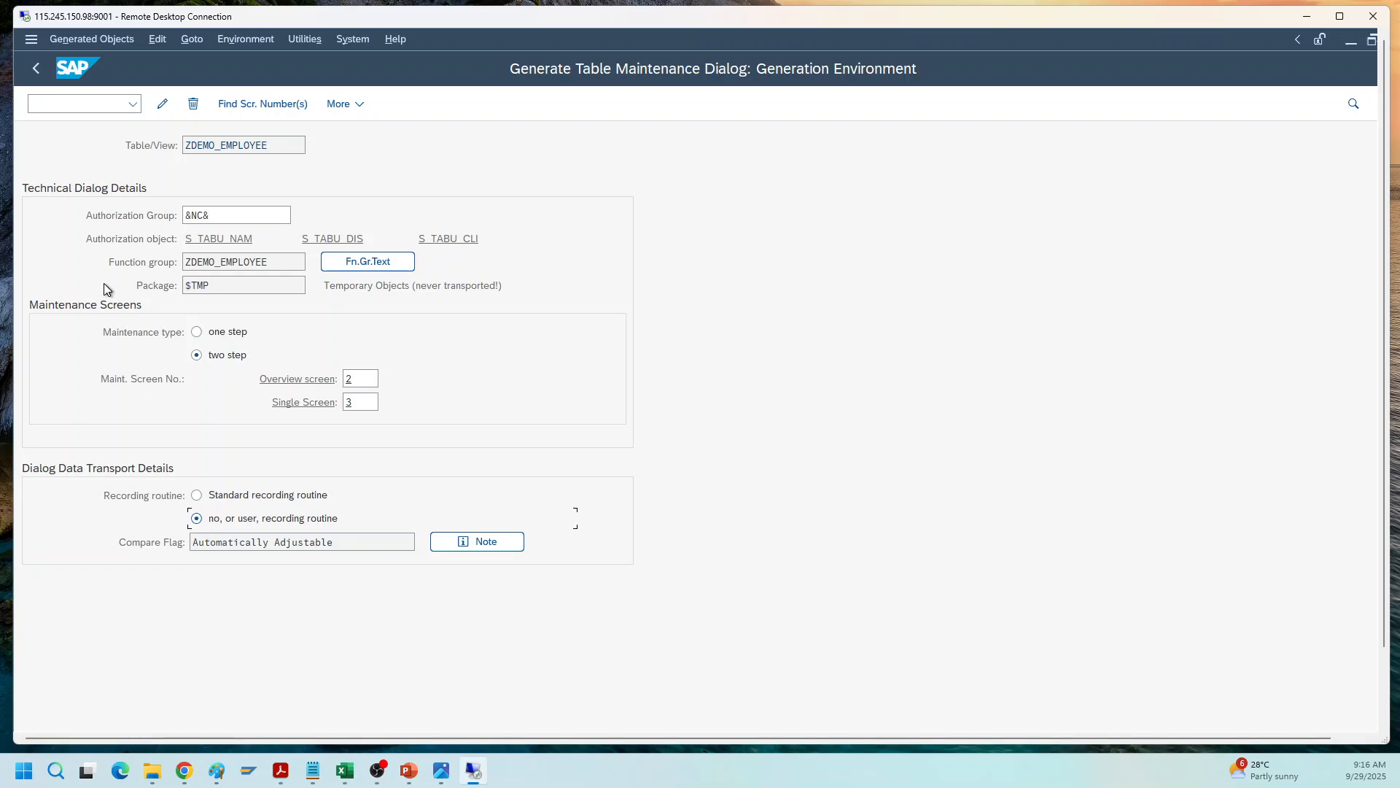
left_click(36, 70)
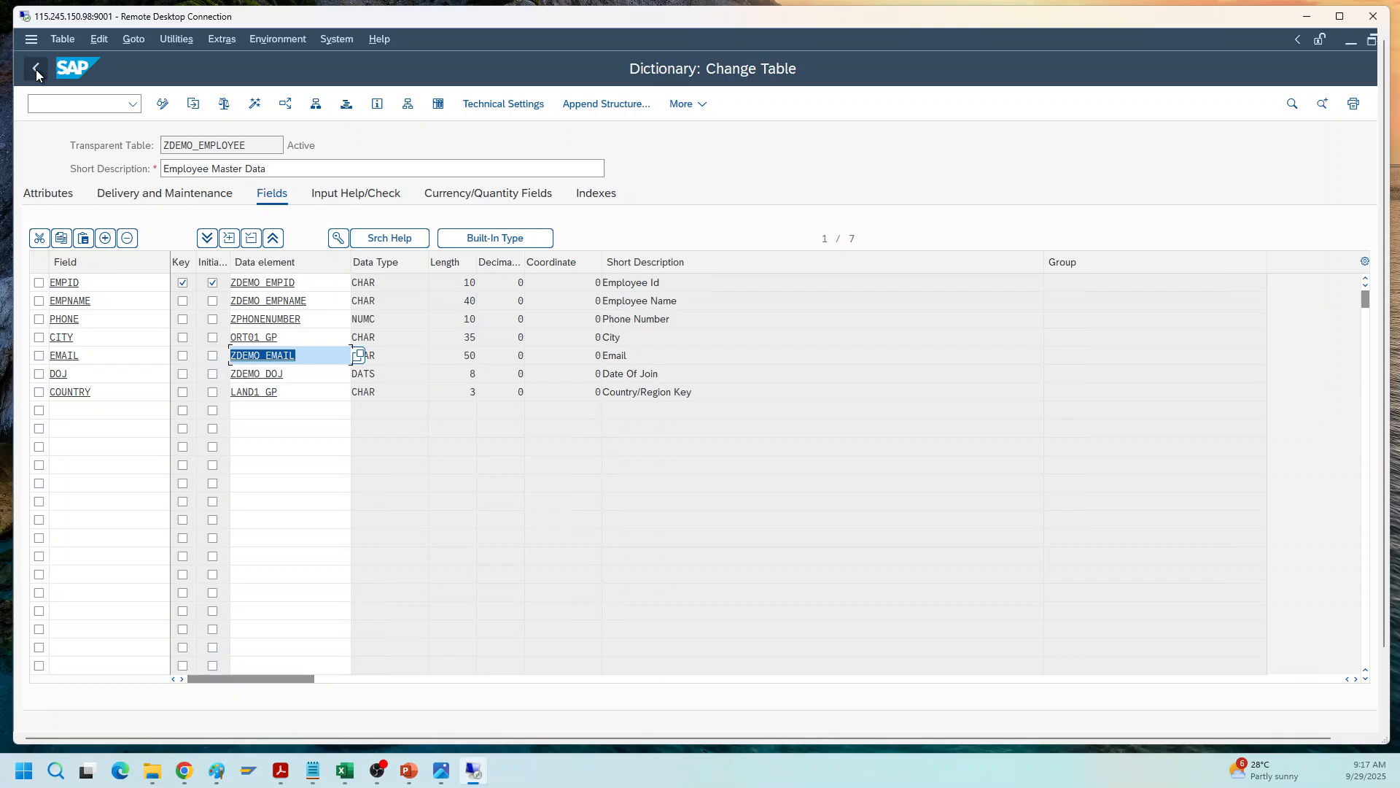
left_click(57, 104)
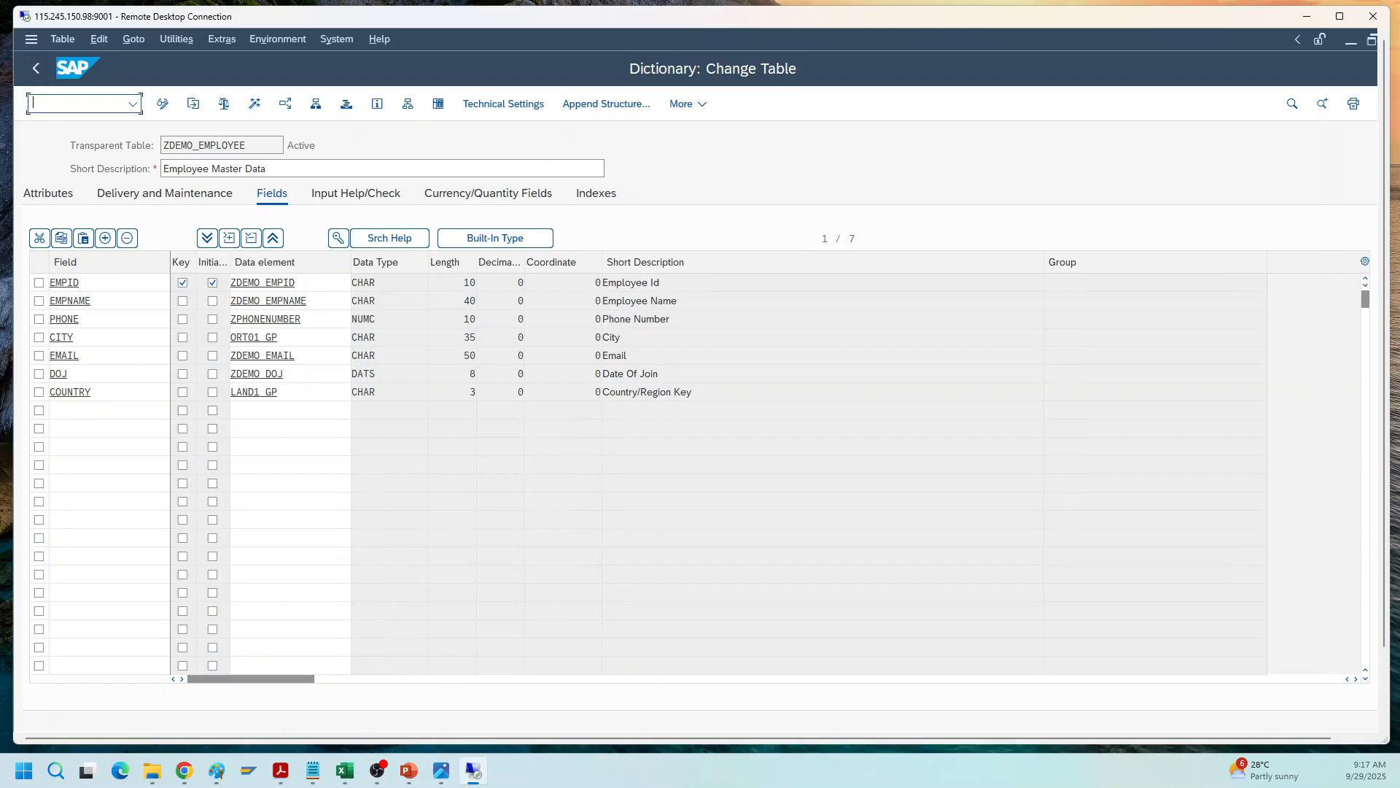